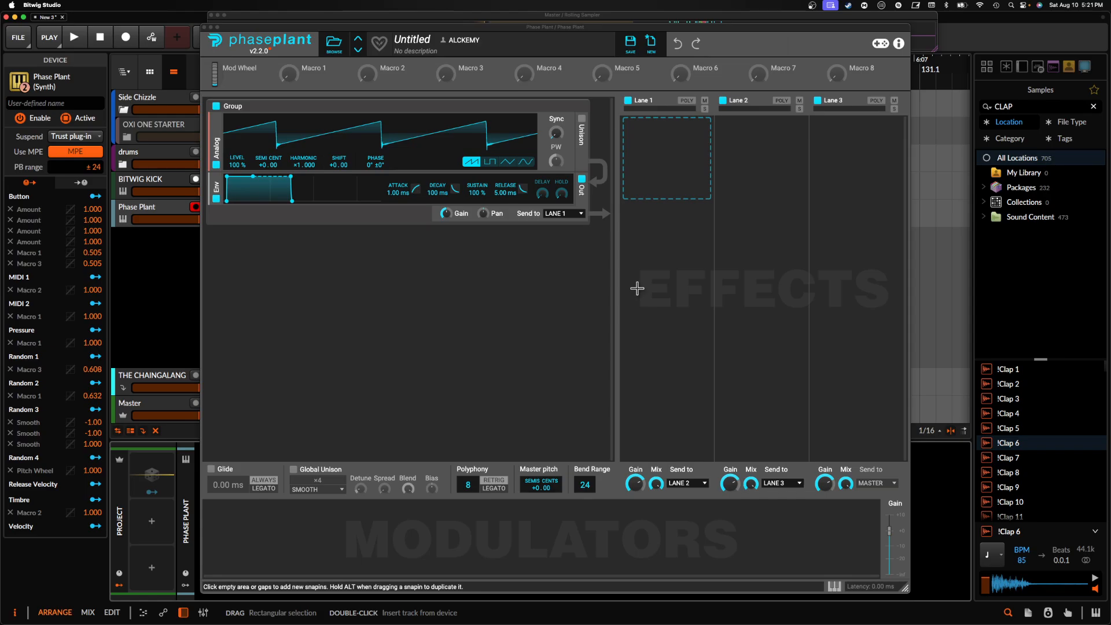
- Add a Transient Shaper effect to Lane 3 and enable its Clip option
click(859, 157)
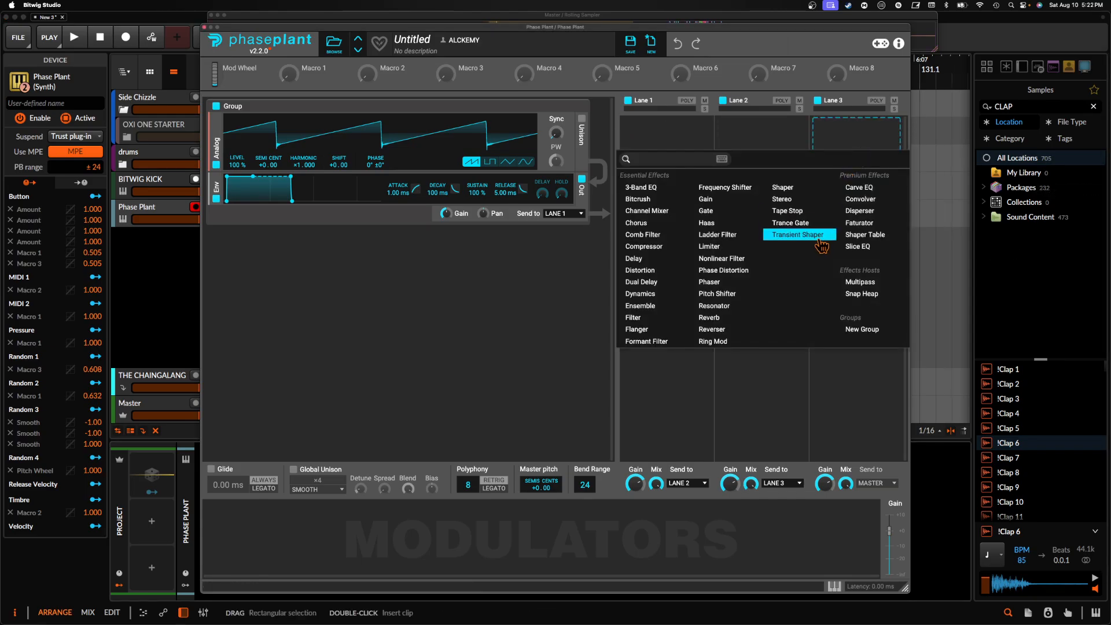
click(819, 246)
click(873, 208)
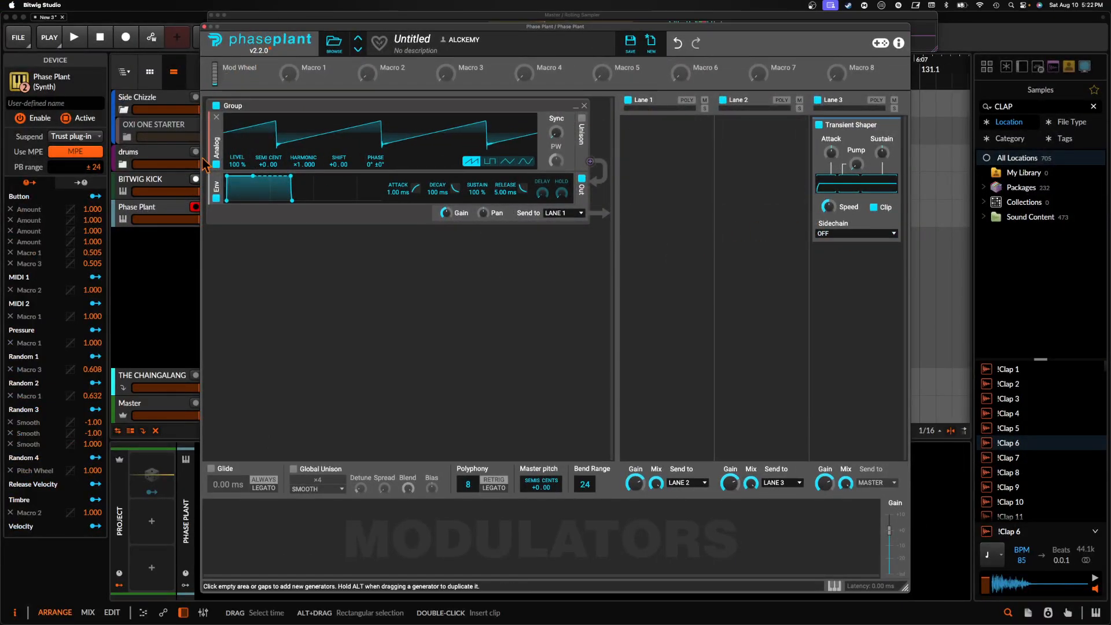
- Try the Analog oscillator's level at 200% while metering the Phase Plant track
click(168, 205)
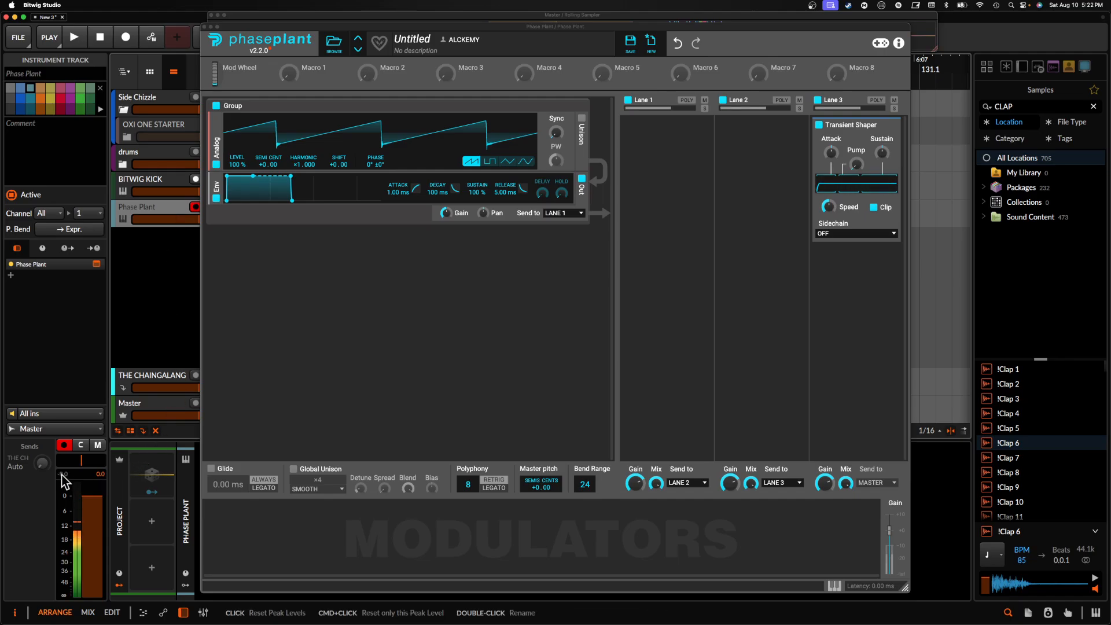
drag(239, 166, 239, 167)
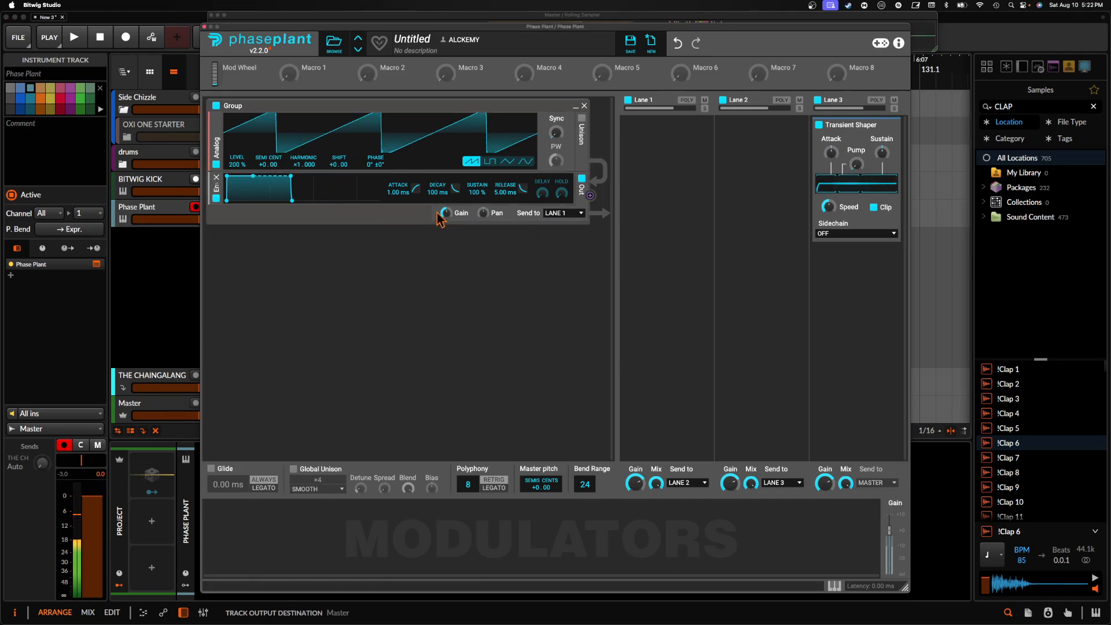
drag(445, 214, 445, 213)
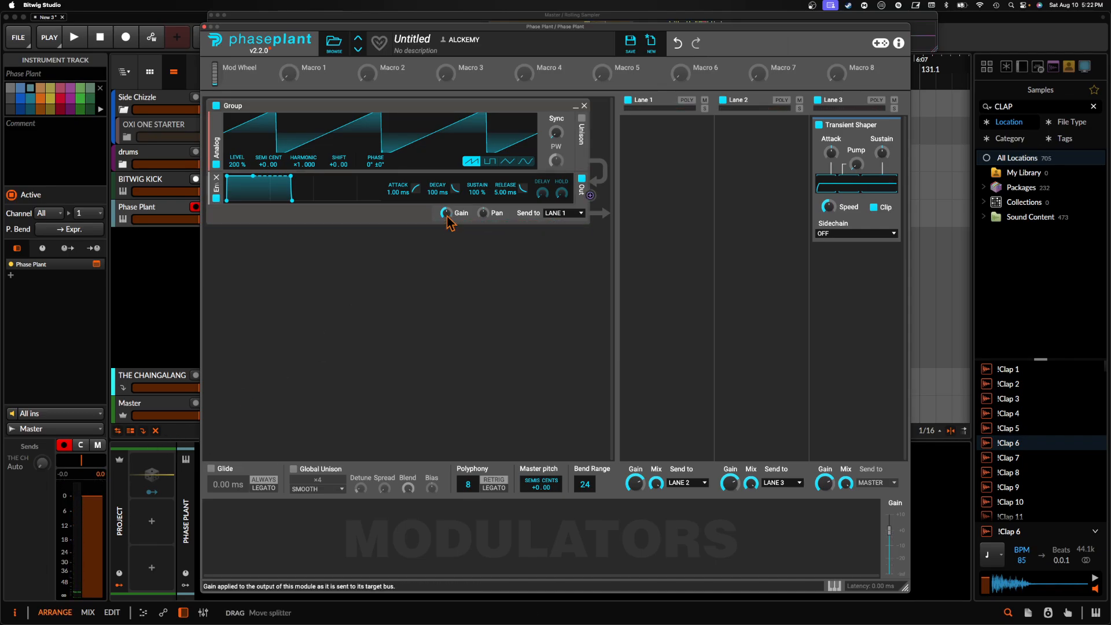
double_click(238, 164)
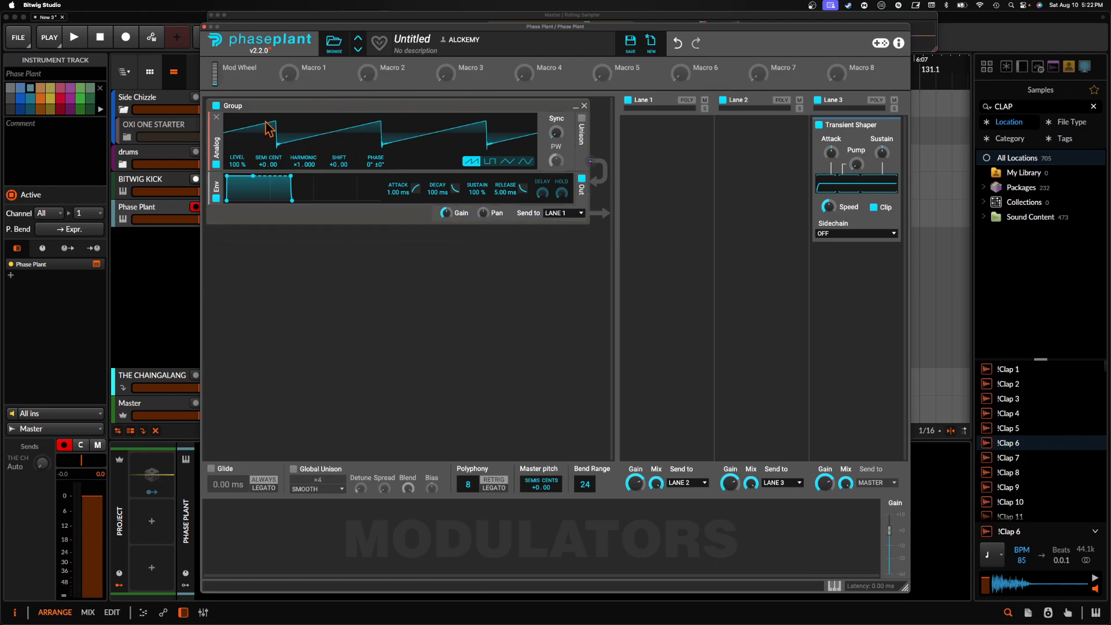
- Replace the Analog oscillator in the group with a Wavetable generator above the envelope
click(217, 116)
click(258, 117)
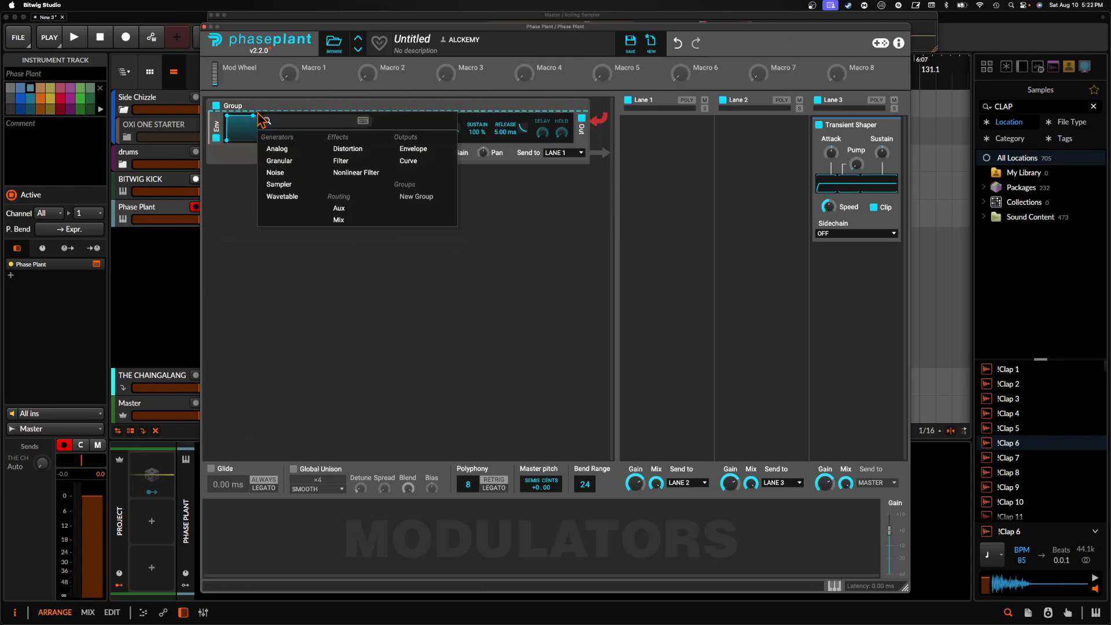
click(287, 196)
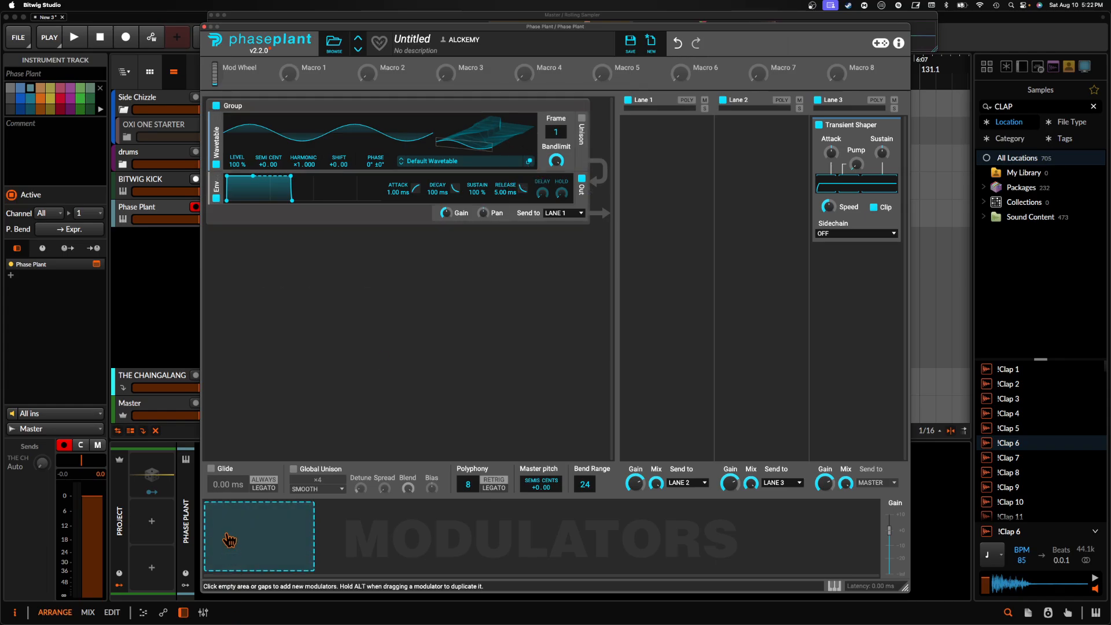
- Add a Random modulator and assign it to the wavetable's frame position
click(272, 539)
click(267, 524)
mouse_move(377, 567)
mouse_down()
mouse_move(641, 194)
mouse_move(550, 136)
mouse_move(489, 146)
mouse_up()
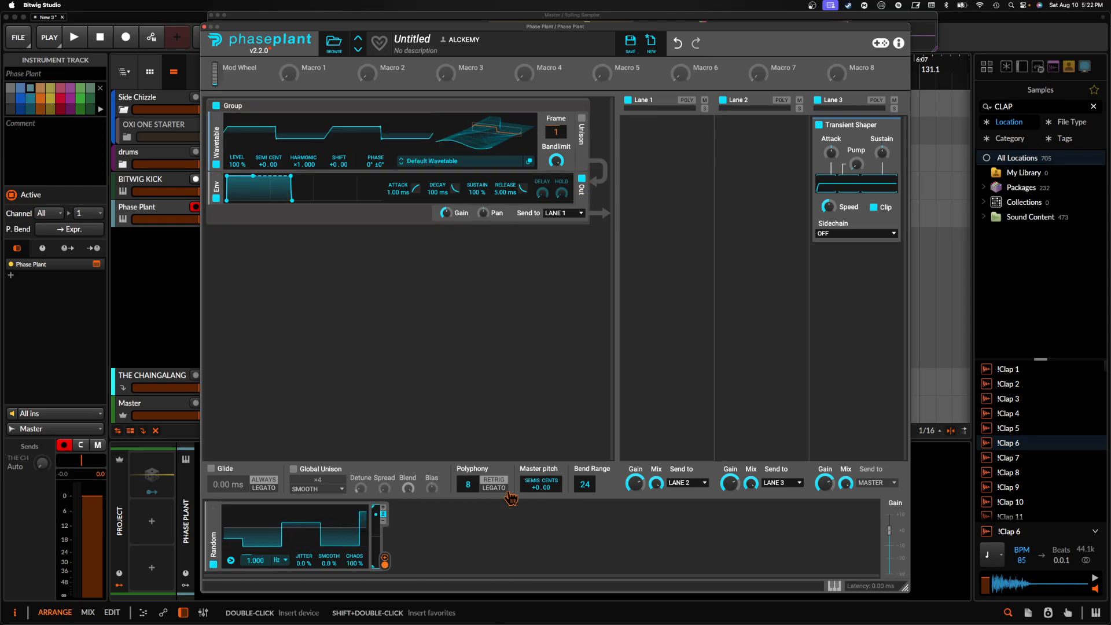
- Add a second Random modulator and assign it to the envelope's Attack
click(492, 521)
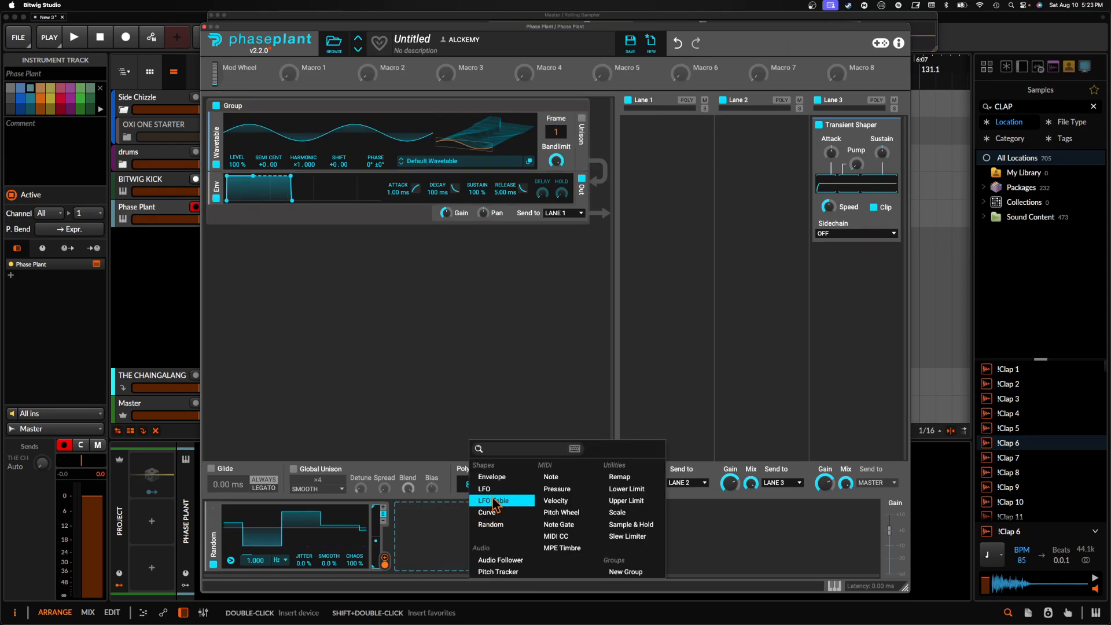
click(492, 524)
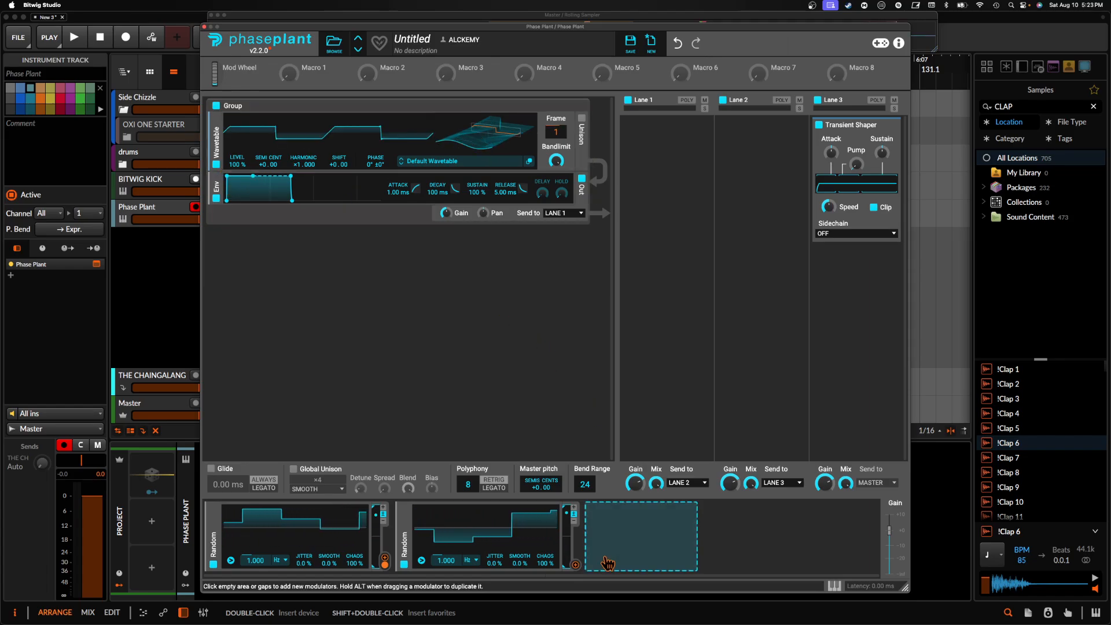
click(576, 565)
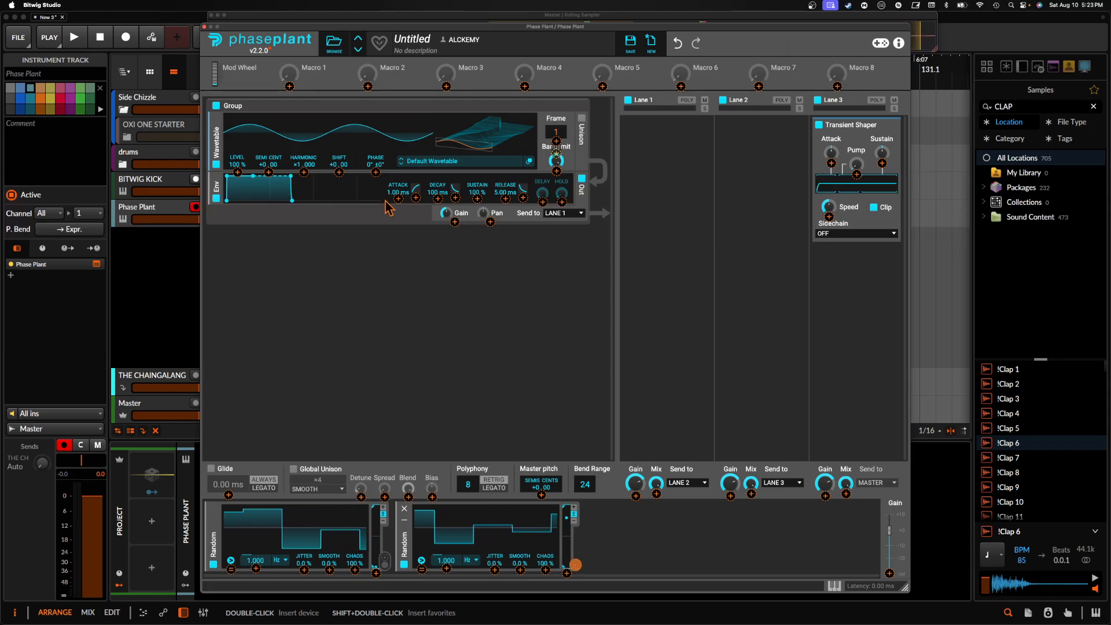
drag(398, 199, 398, 195)
click(575, 561)
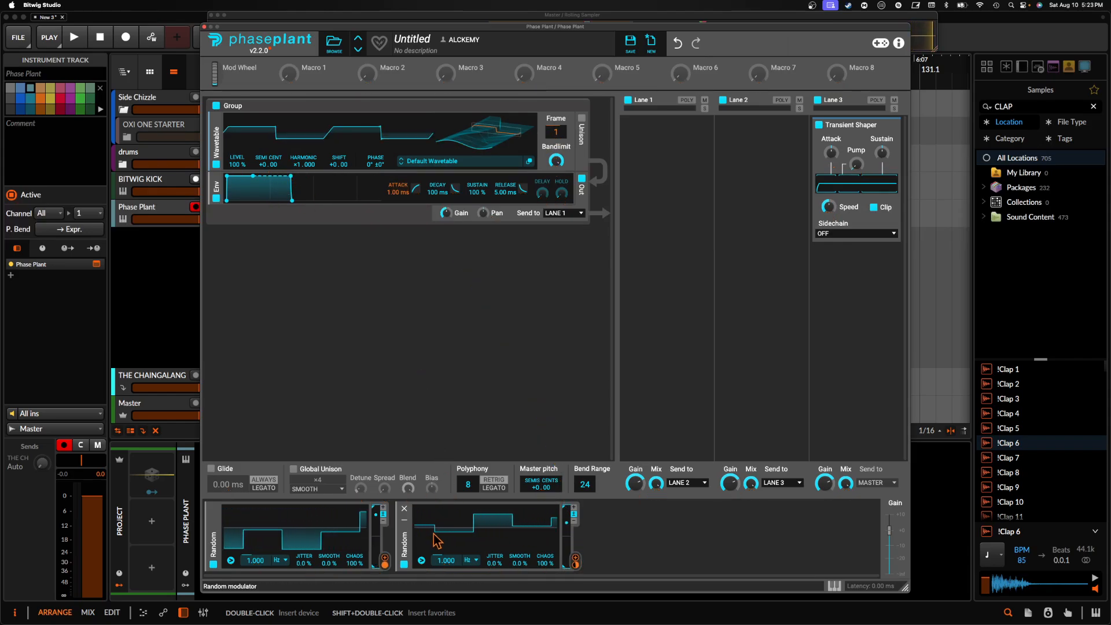
- Duplicate the Attack's Random modulator and assign one to the envelope's Decay
key(super+d)
click(575, 564)
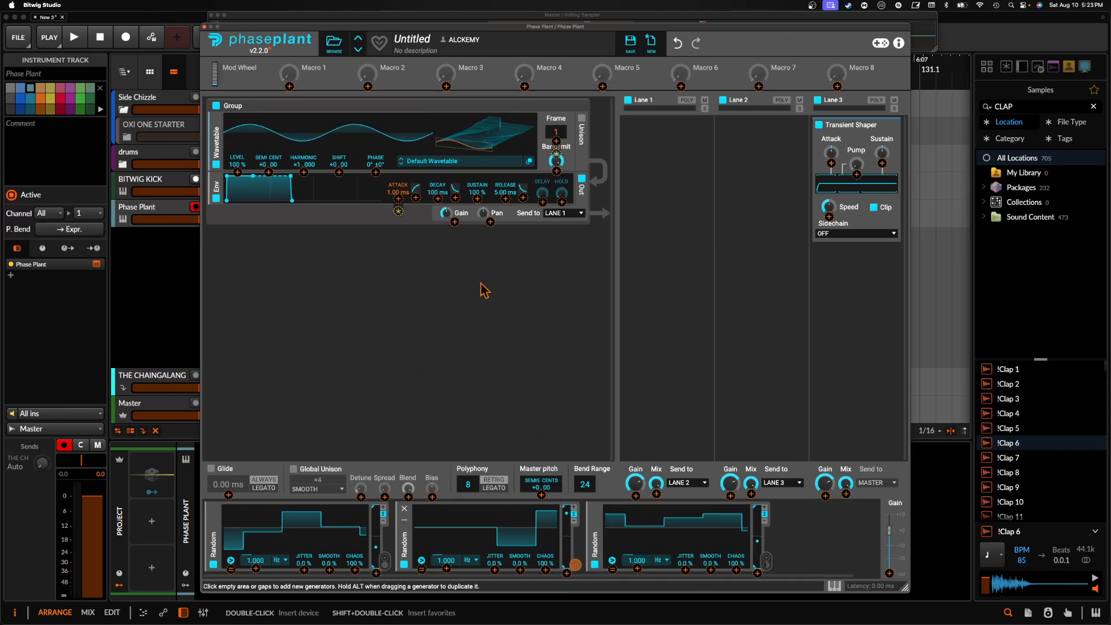
drag(438, 198, 438, 199)
click(575, 562)
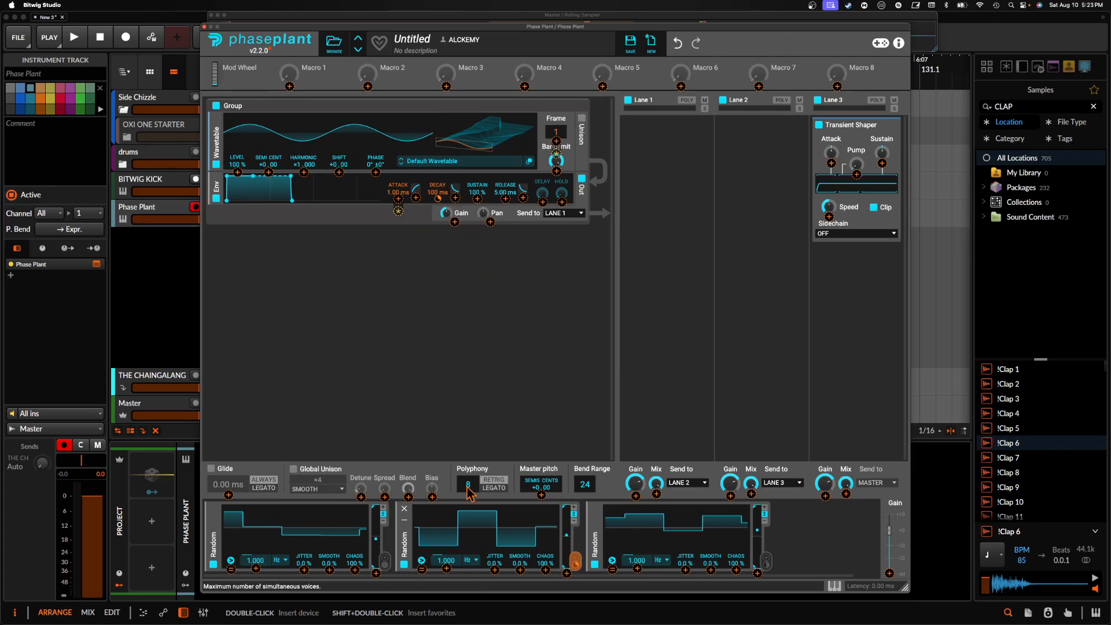
- Duplicate the Random modulator again and assign one to the envelope's Sustain
key(super+d)
click(575, 565)
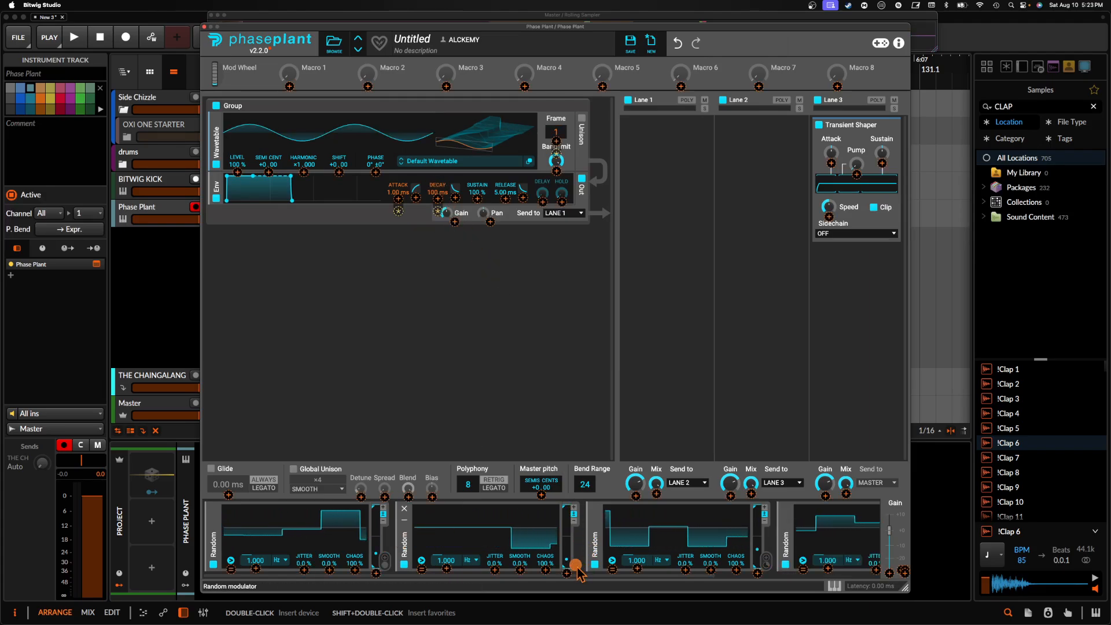
drag(477, 199, 480, 210)
- Duplicate the Random modulator once more and assign one to the envelope's Release at about +50%
click(445, 545)
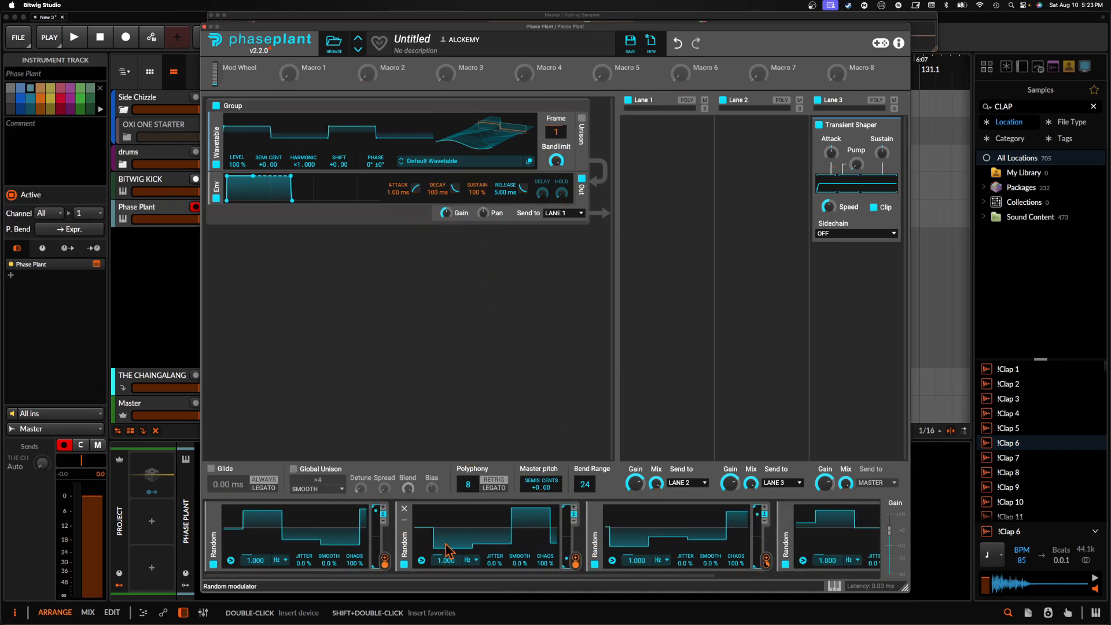
key(super+d)
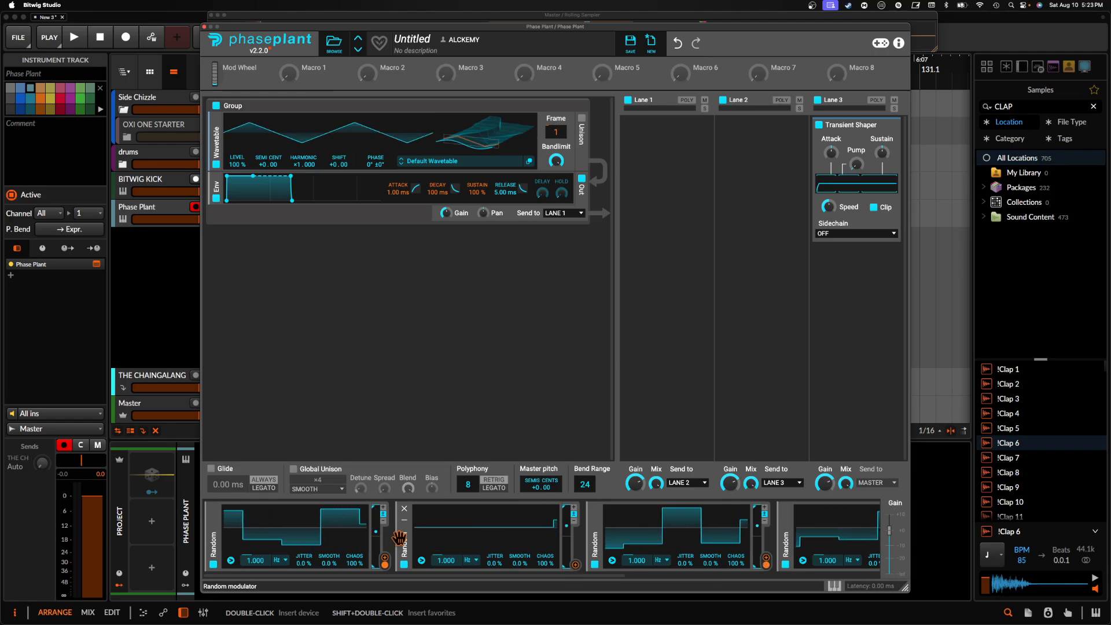
click(575, 564)
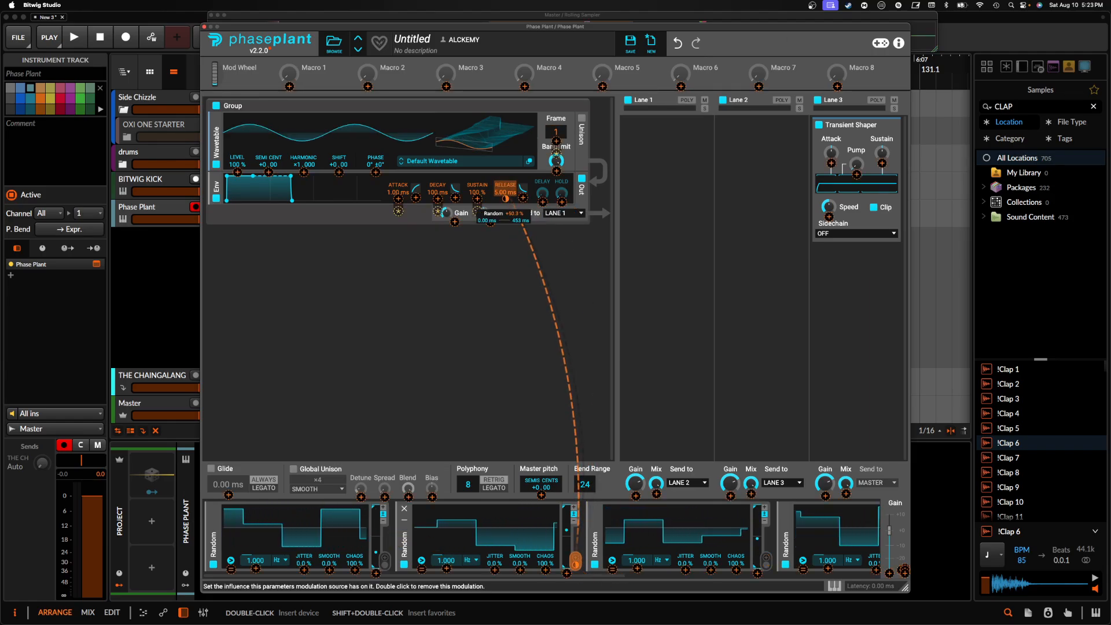
click(508, 208)
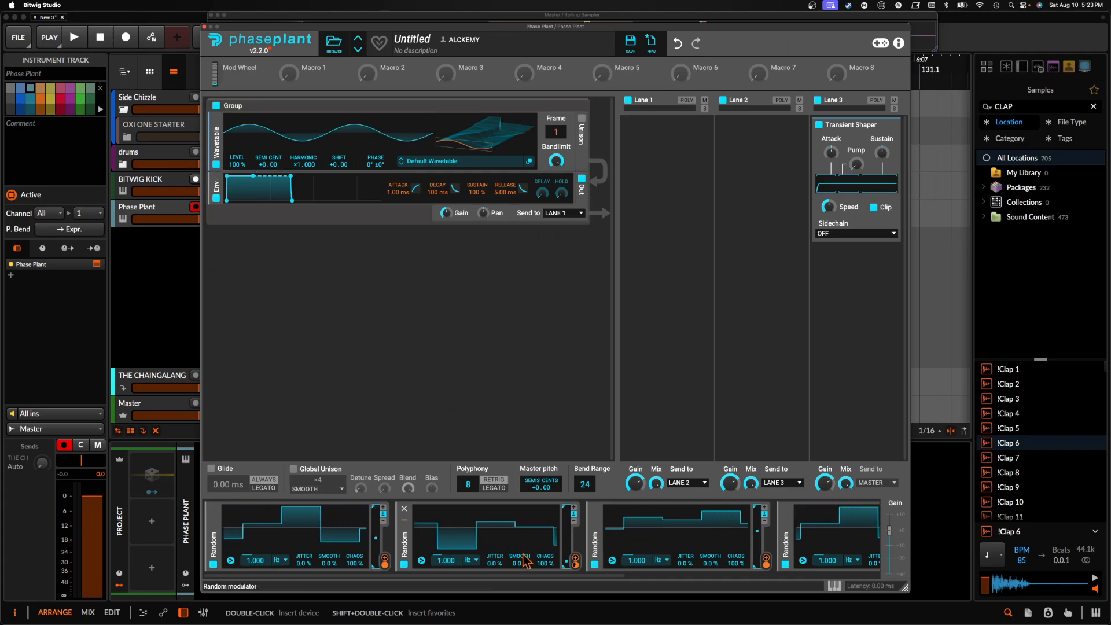
- Switch the rates of the four Random modulators driving the envelope to tempo sync at 4/4
click(472, 560)
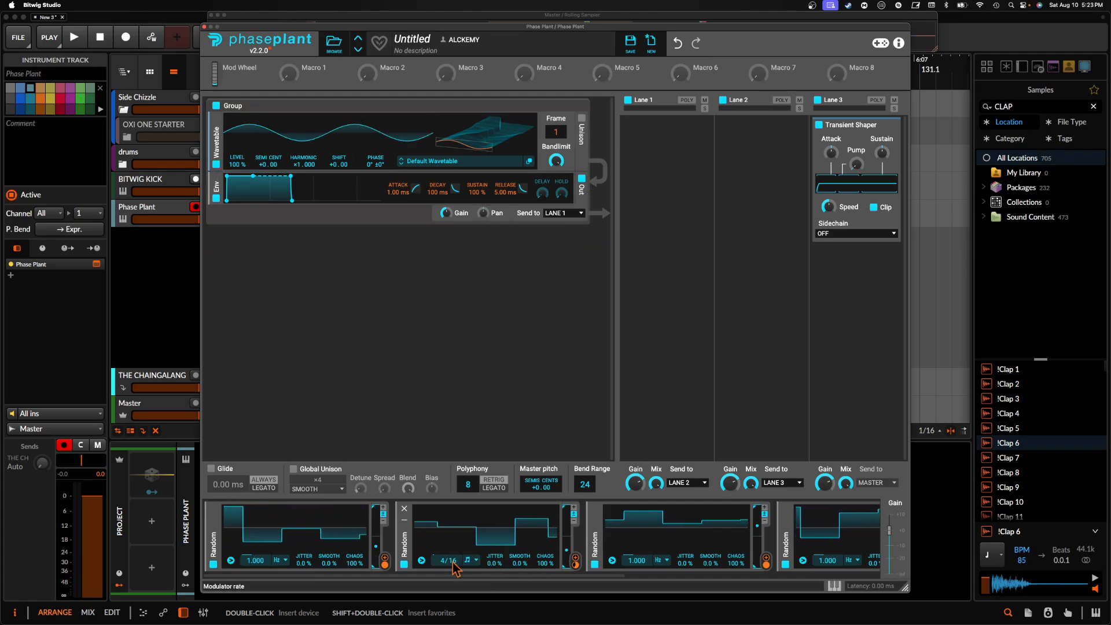
click(660, 560)
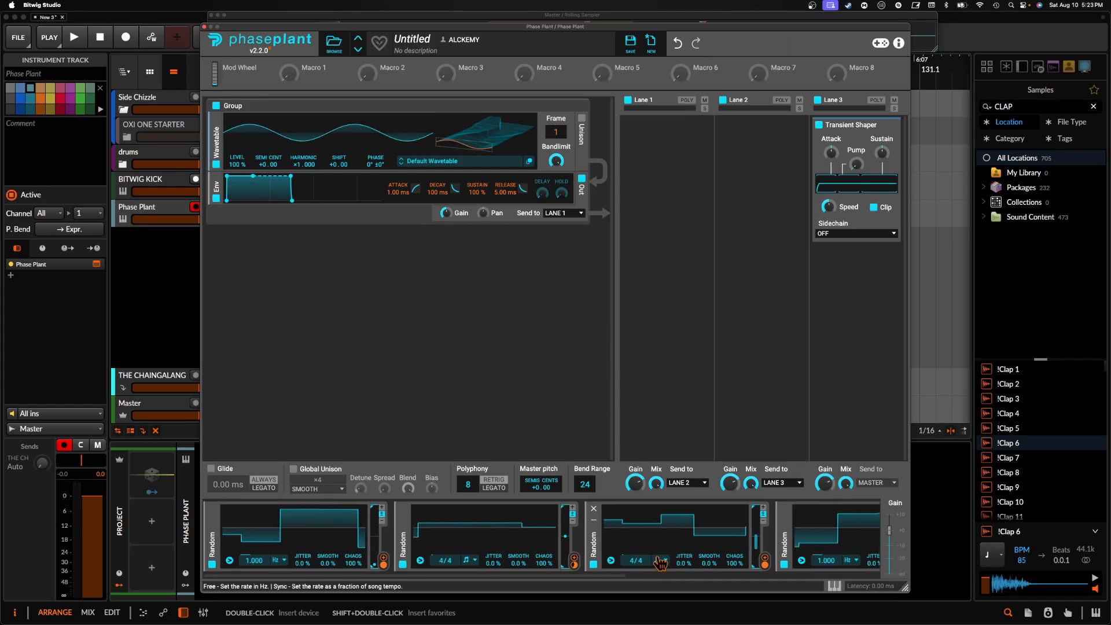
scroll(660, 564, right, 5)
click(579, 560)
click(574, 581)
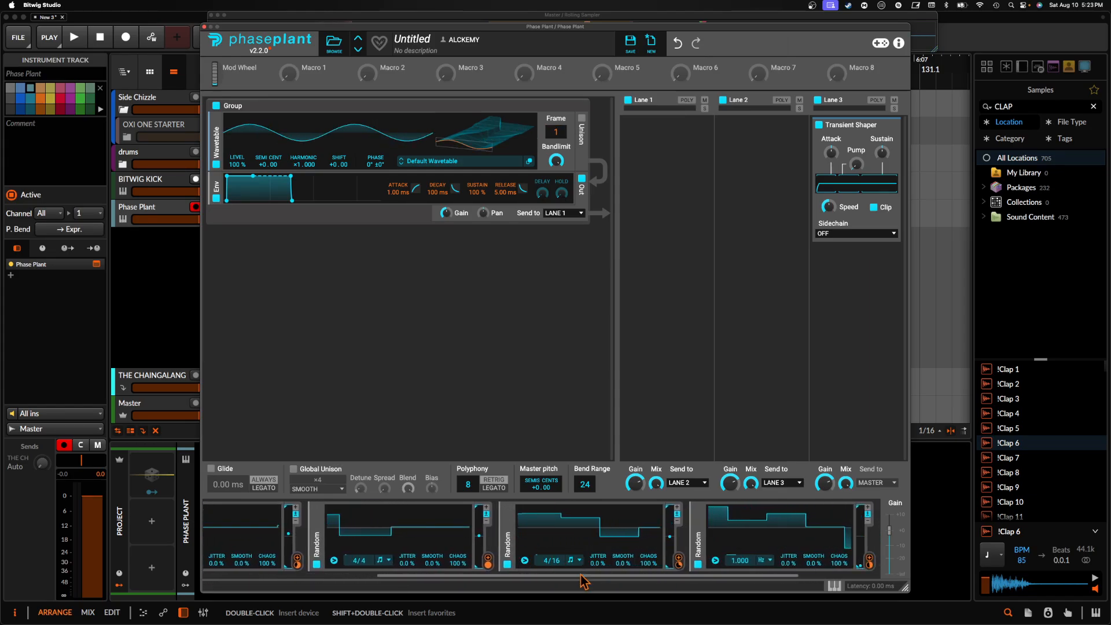
scroll(706, 578, right, 4)
click(640, 560)
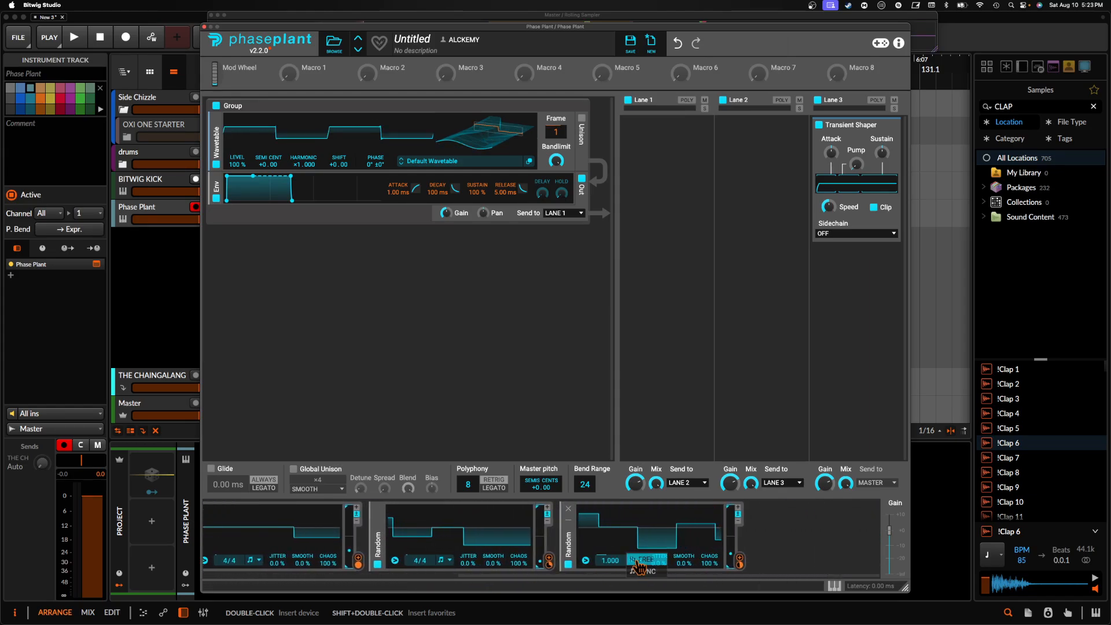
click(639, 578)
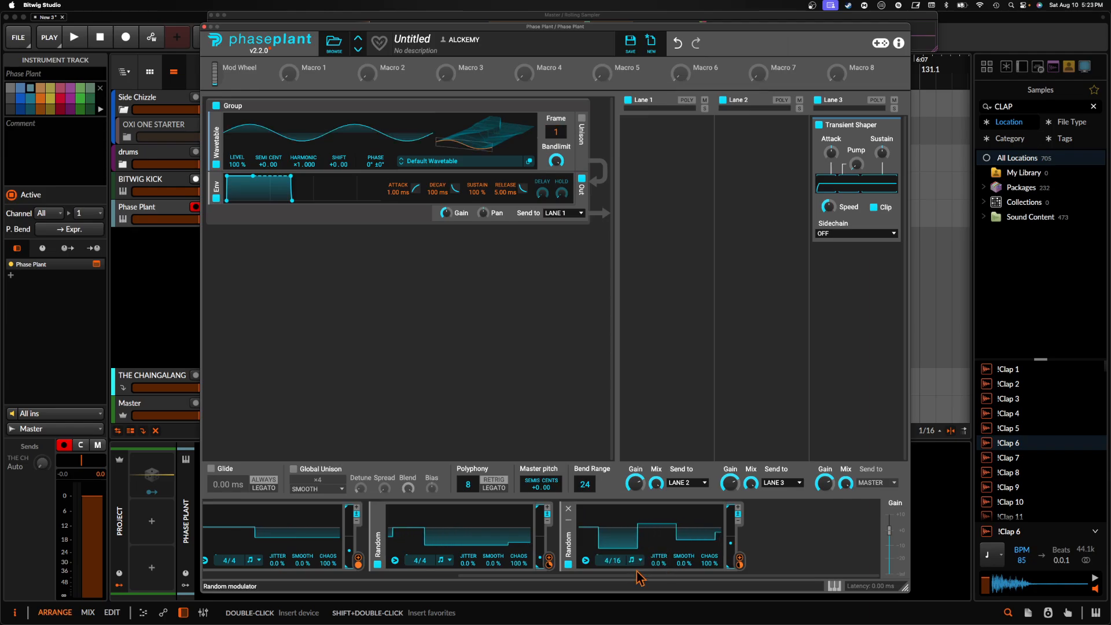
- Set Note Trigger to always trigger from note on for the fifth and fourth Random modulators
click(586, 561)
mouse_move(622, 594)
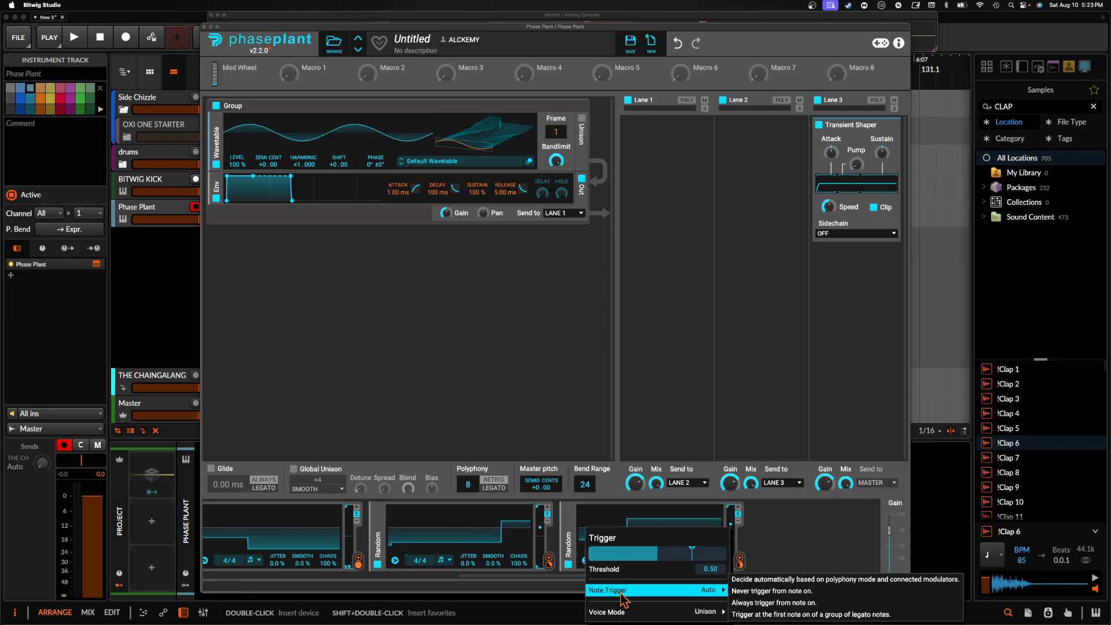
click(779, 603)
scroll(610, 573, left, 3)
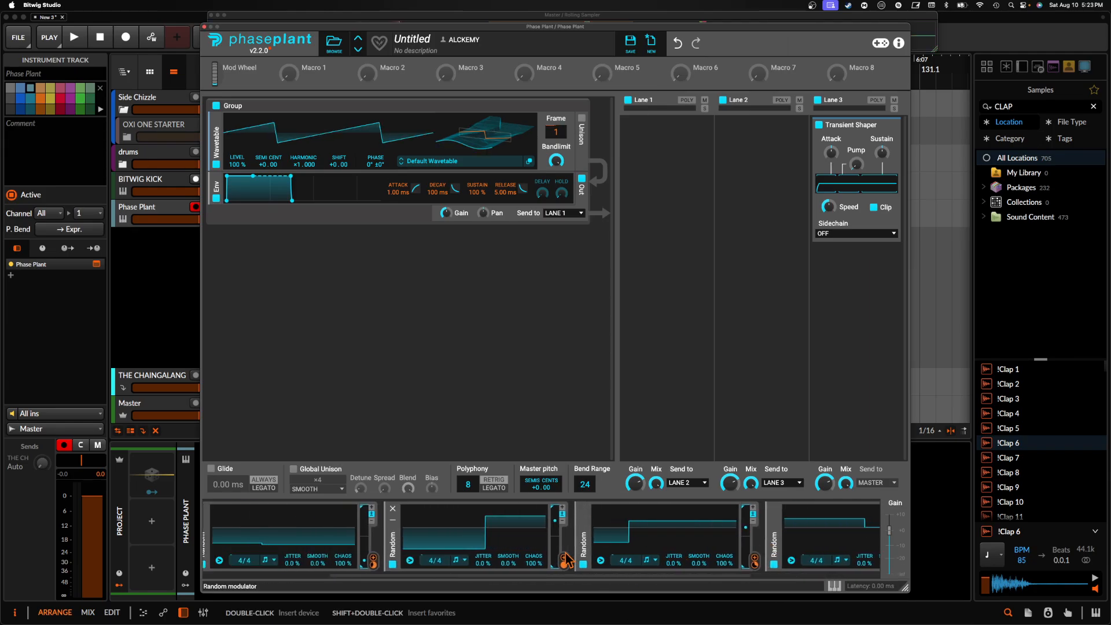
click(601, 561)
mouse_move(636, 590)
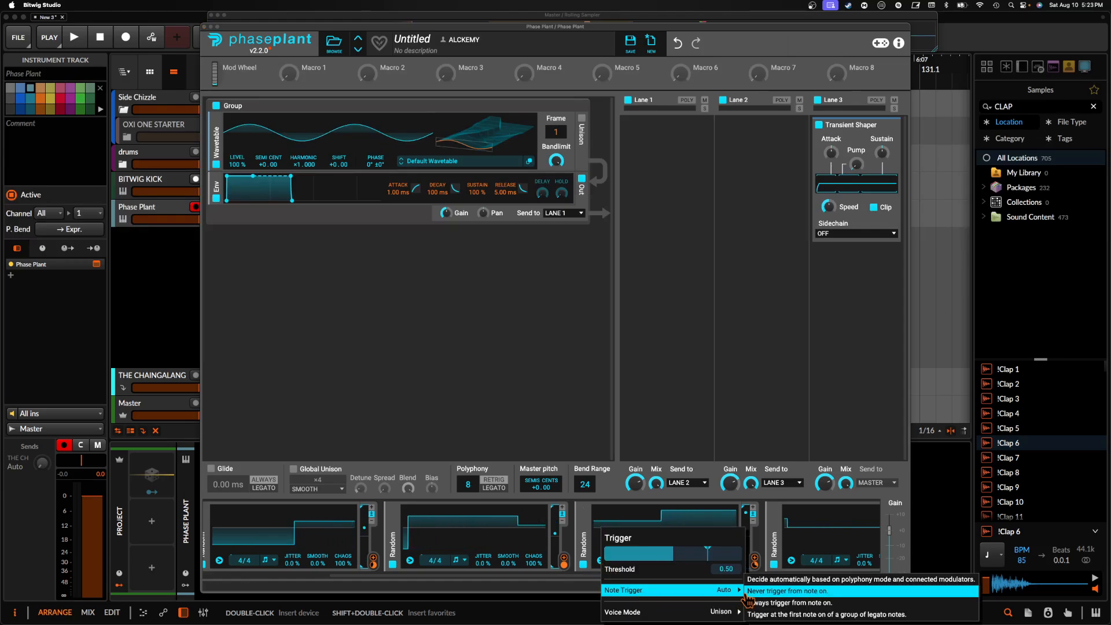
click(810, 603)
- Set Note Trigger to always trigger from note on for the third and second Random modulators
scroll(565, 554, left, 2)
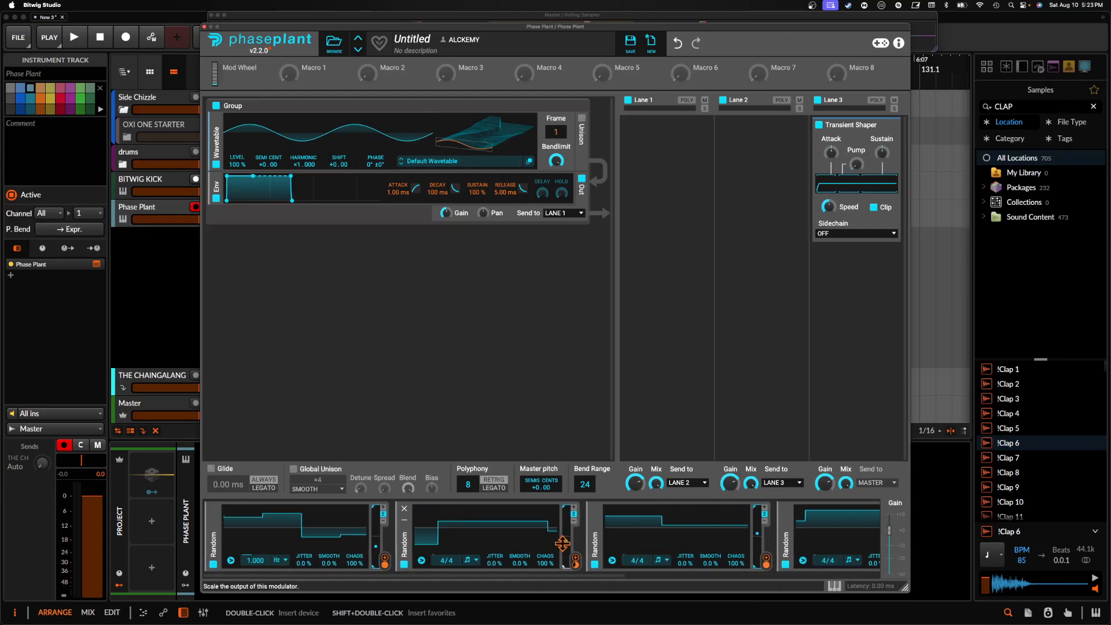
click(612, 560)
mouse_move(657, 590)
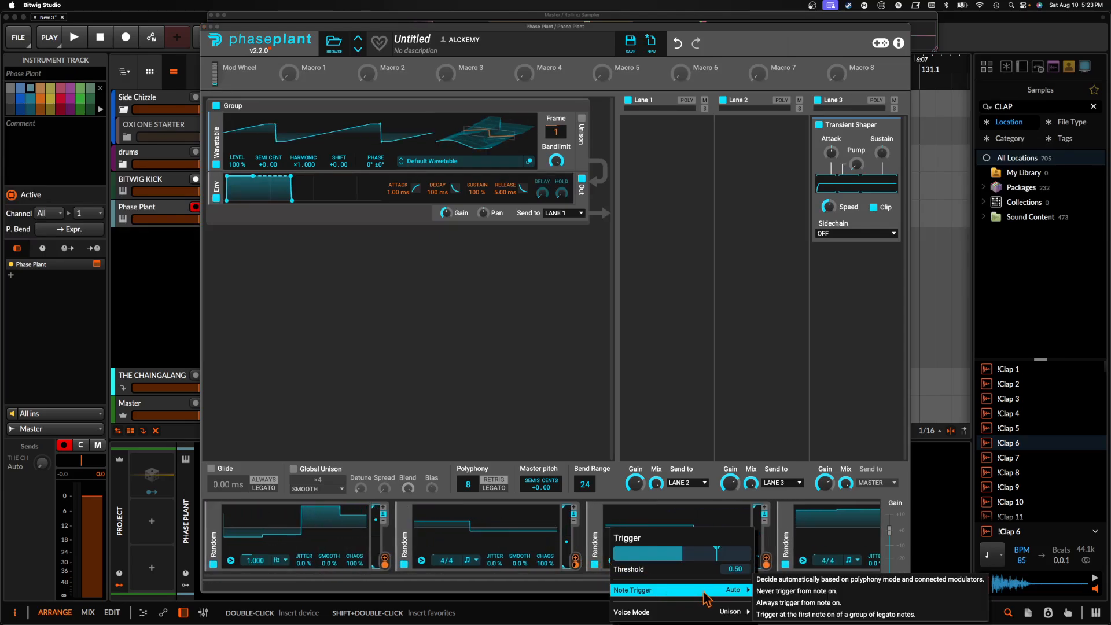
click(778, 603)
click(421, 560)
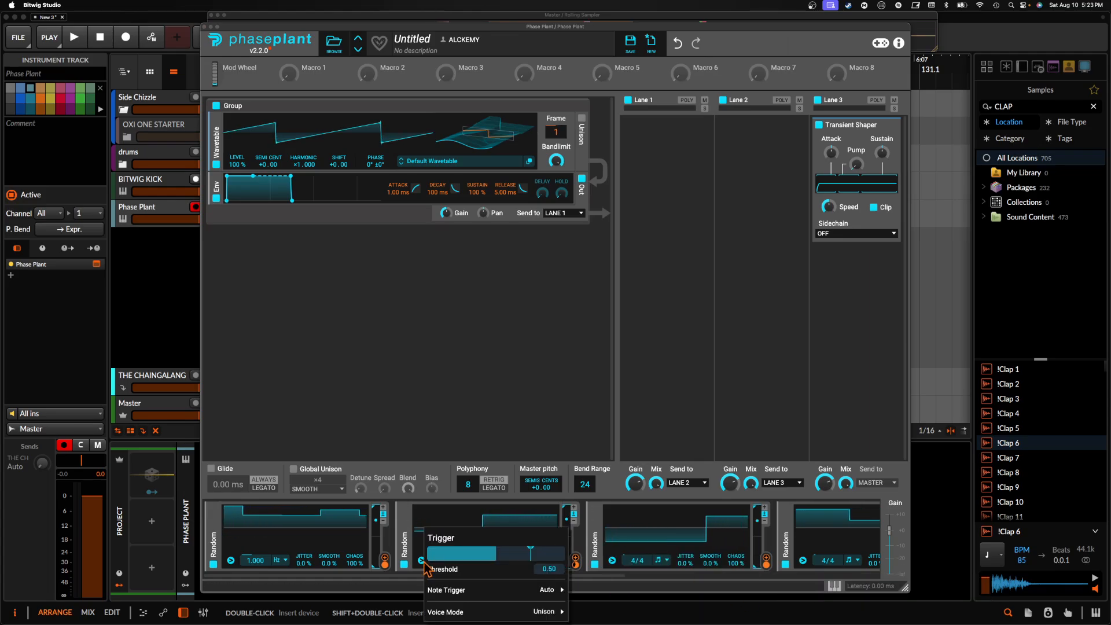
mouse_move(524, 593)
click(606, 602)
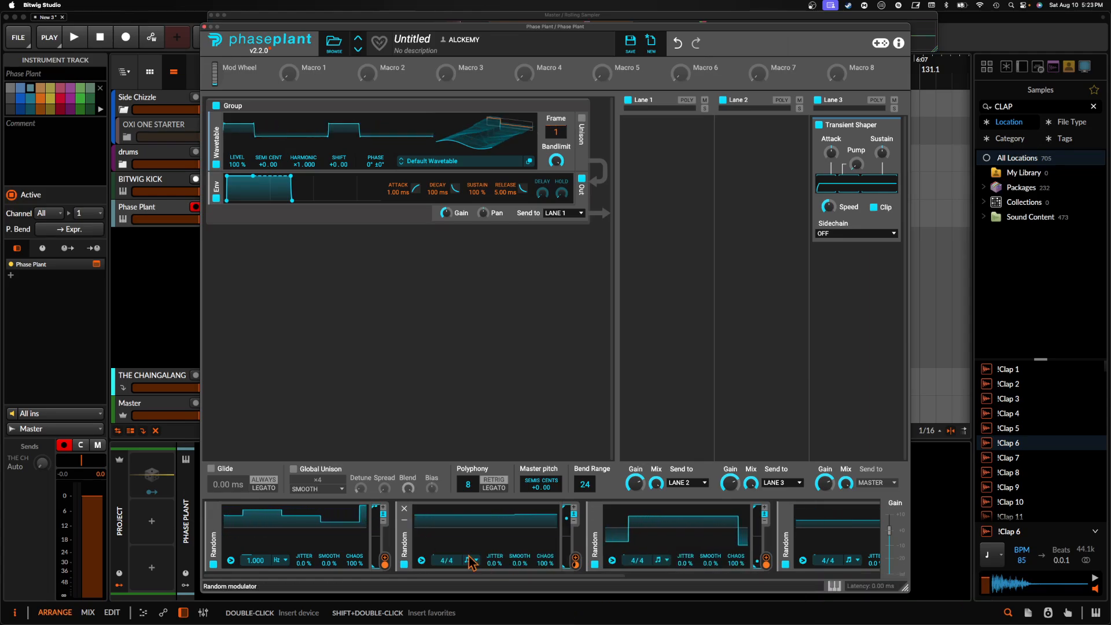
- Switch the first Random modulator's rate to tempo sync and set it to 4/4
click(281, 560)
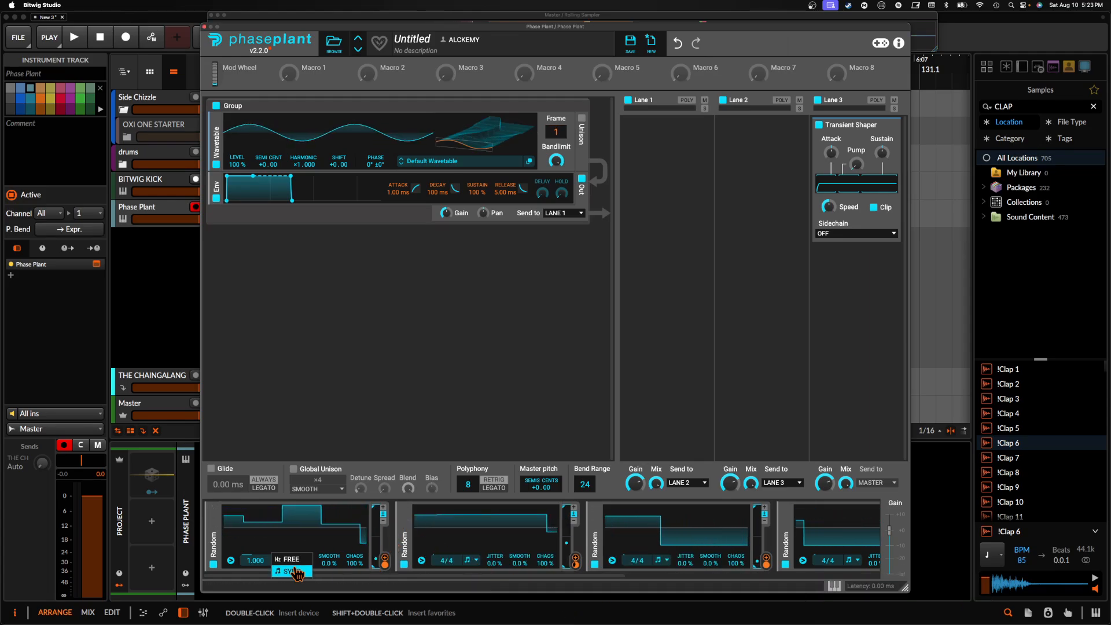
click(291, 571)
drag(261, 564, 262, 571)
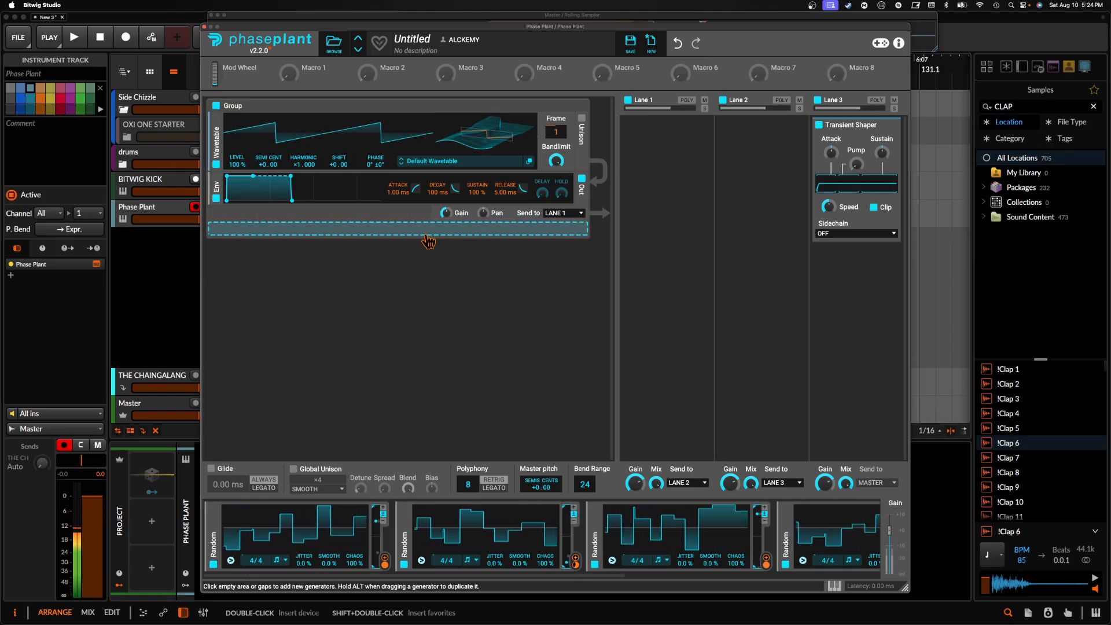
click(686, 139)
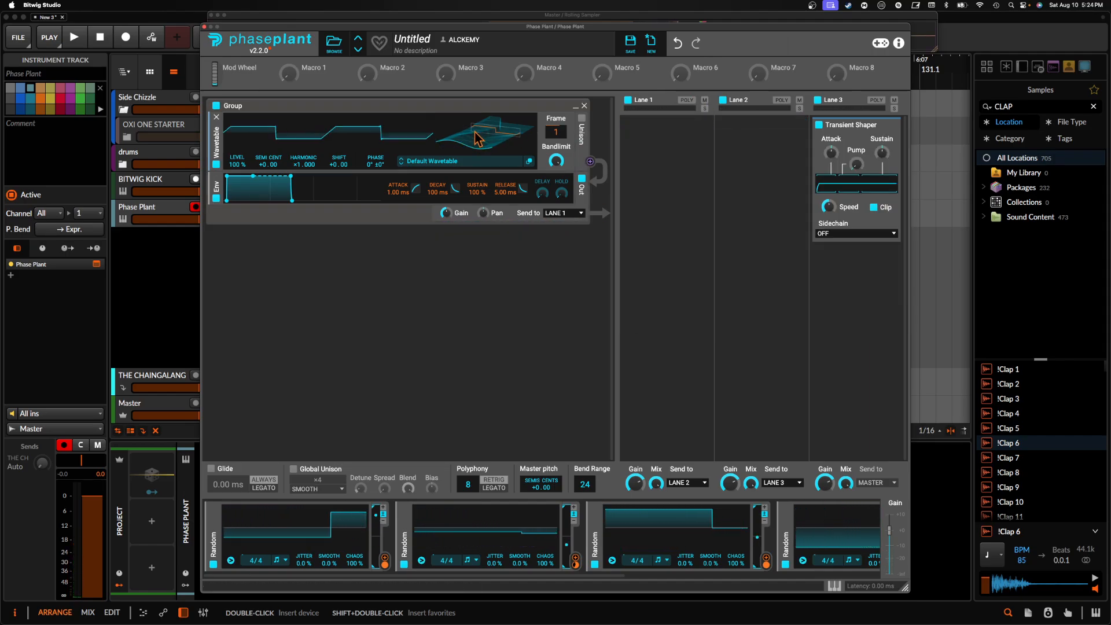
- Collapse all five Random modulators to free up space in the modulator area
click(374, 230)
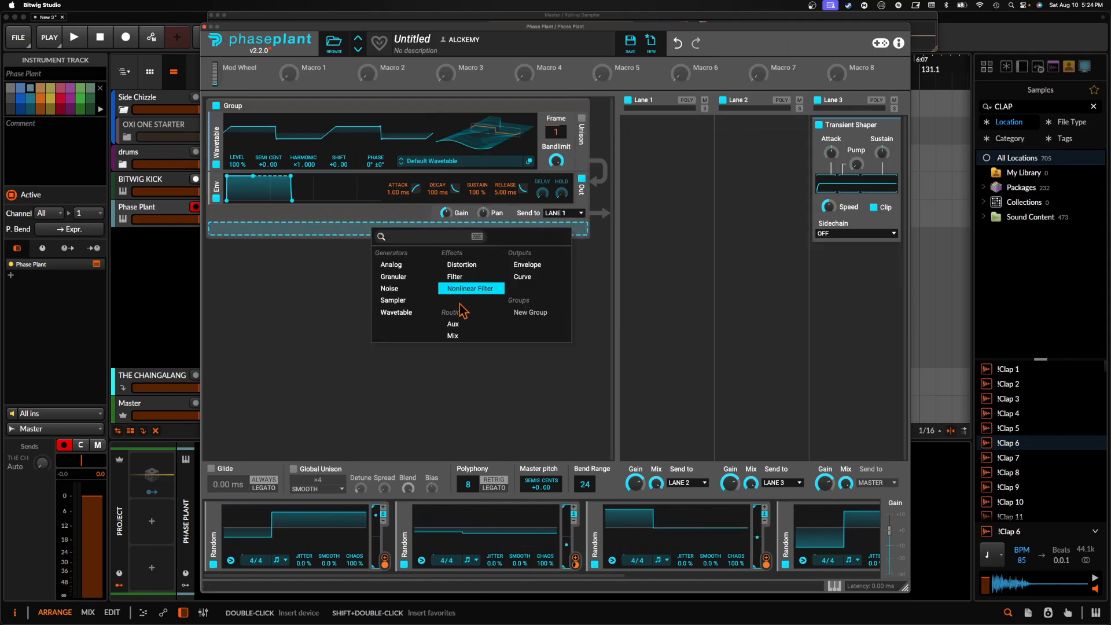
click(319, 263)
click(213, 517)
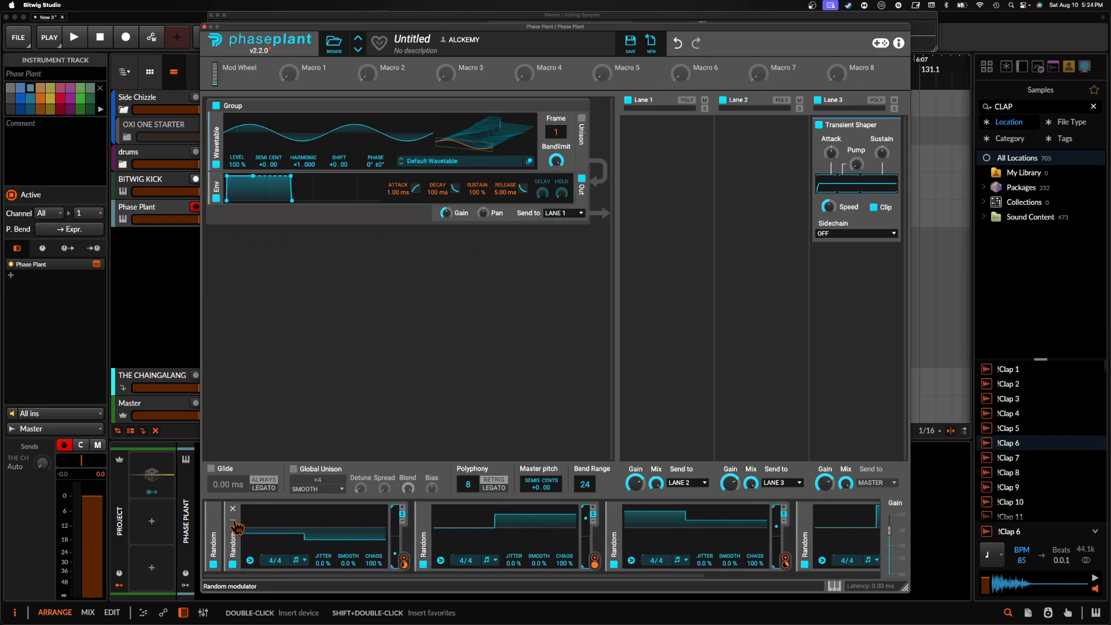
click(233, 518)
click(232, 517)
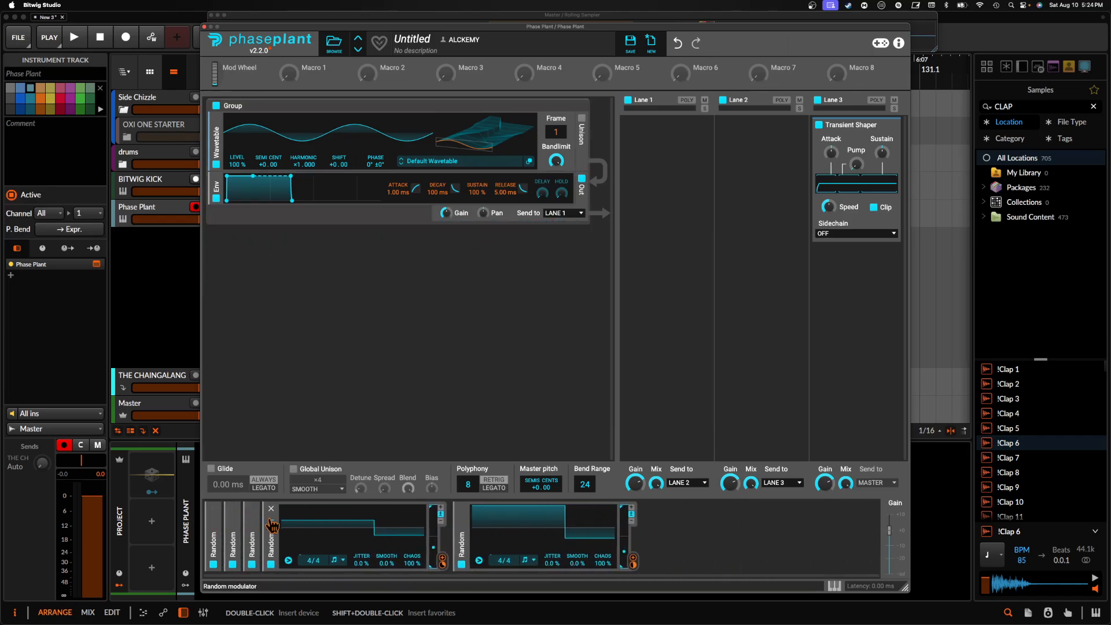
click(272, 524)
click(294, 524)
- Add a second Wavetable generator below the existing group
click(366, 529)
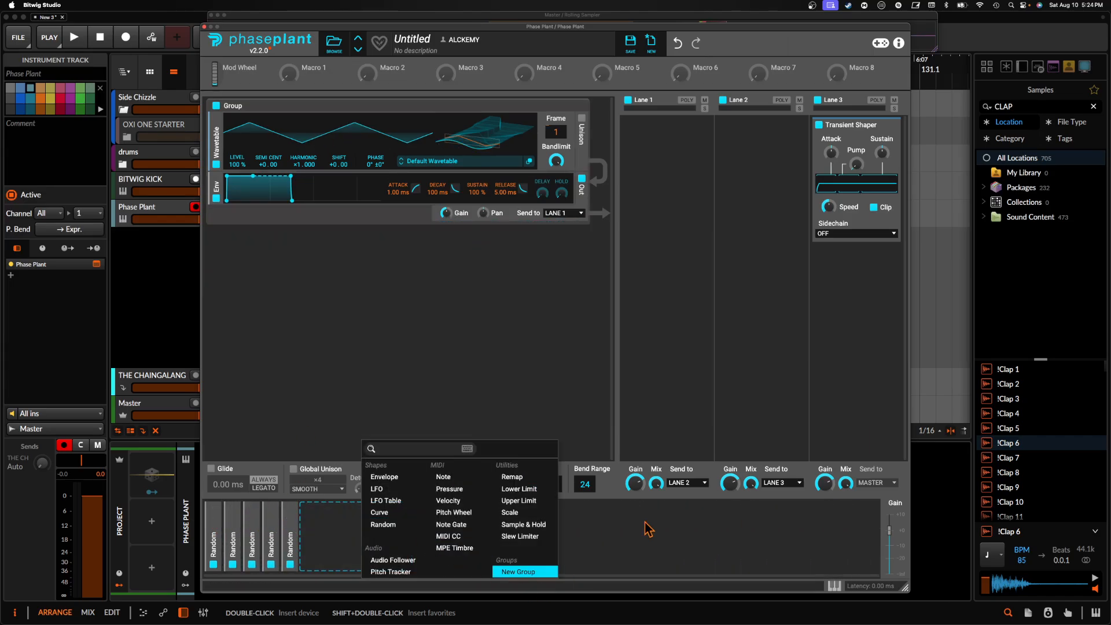
click(278, 241)
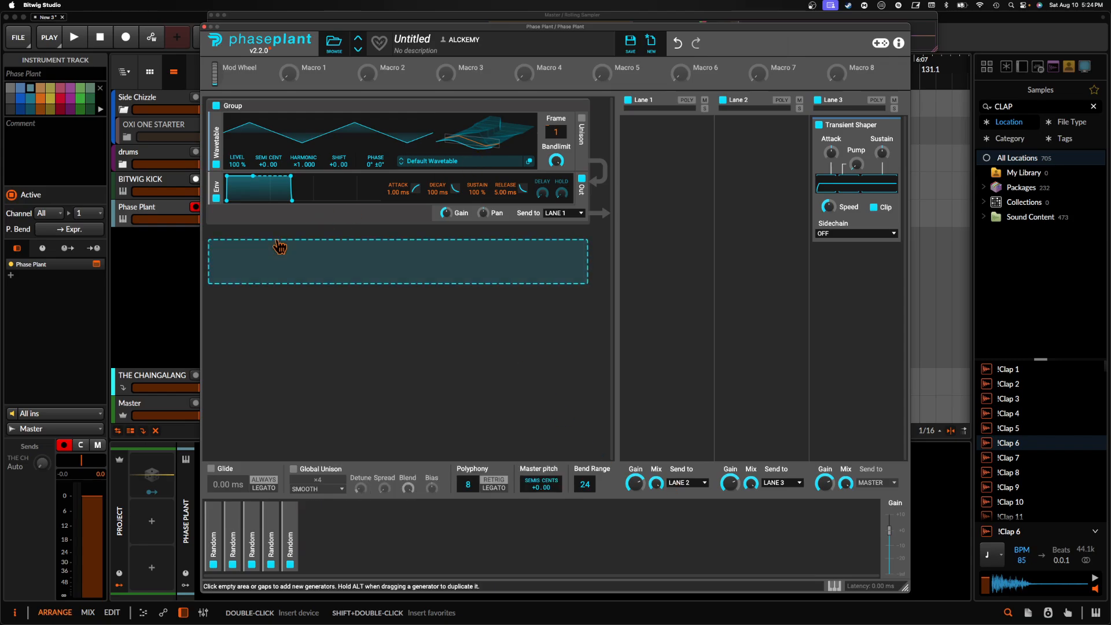
click(311, 246)
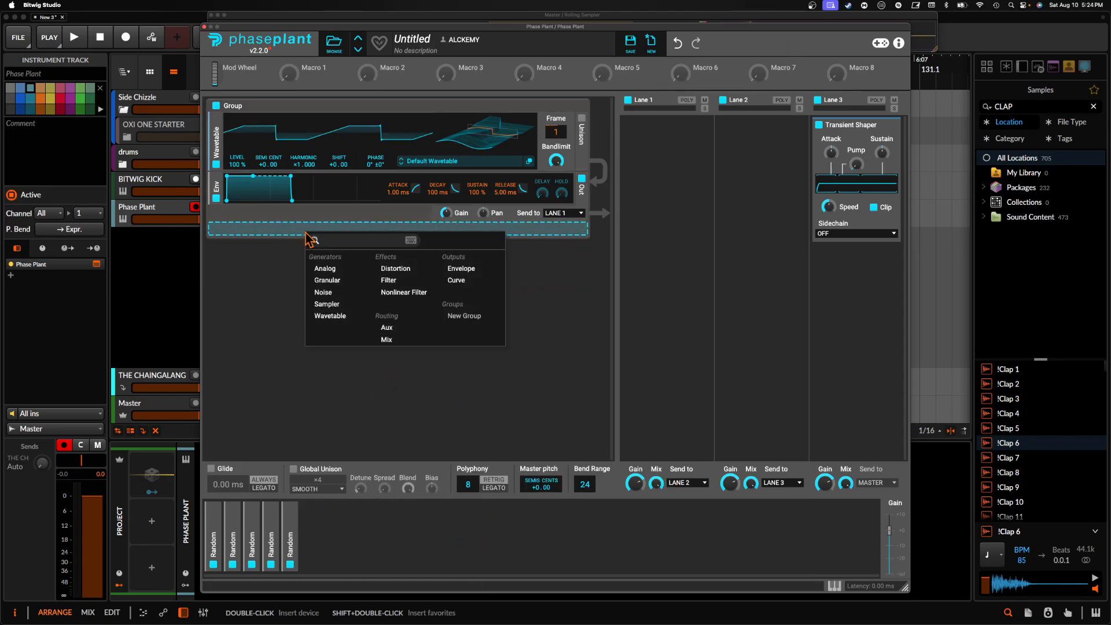
click(333, 315)
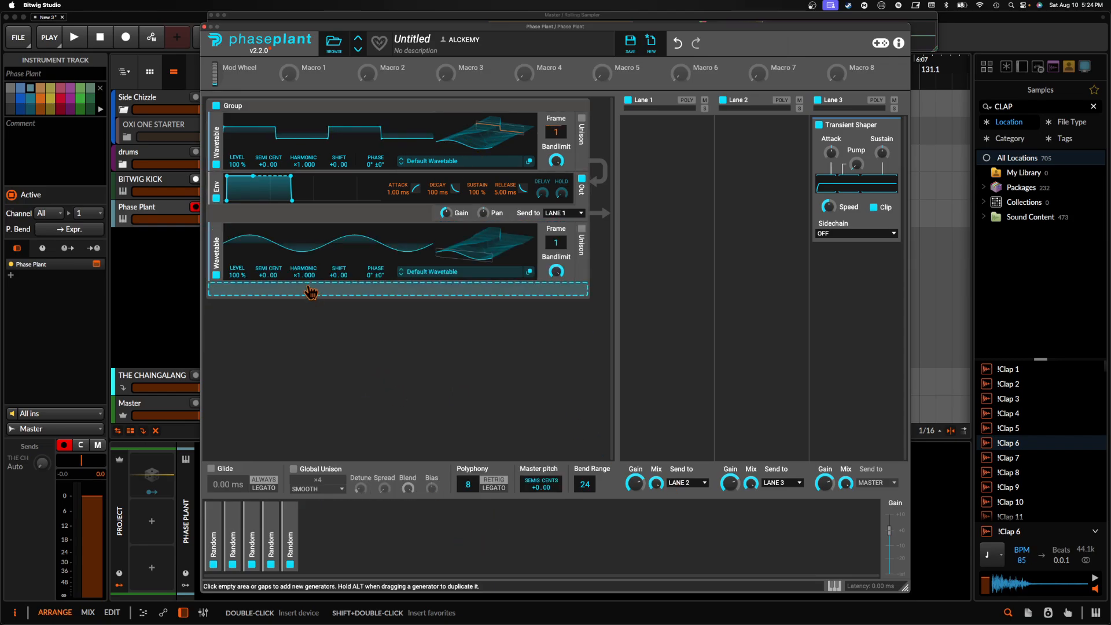
- Add an Envelope modulator after the Random modulators and set its decay to 74.1 ms and sustain to 0%
click(329, 537)
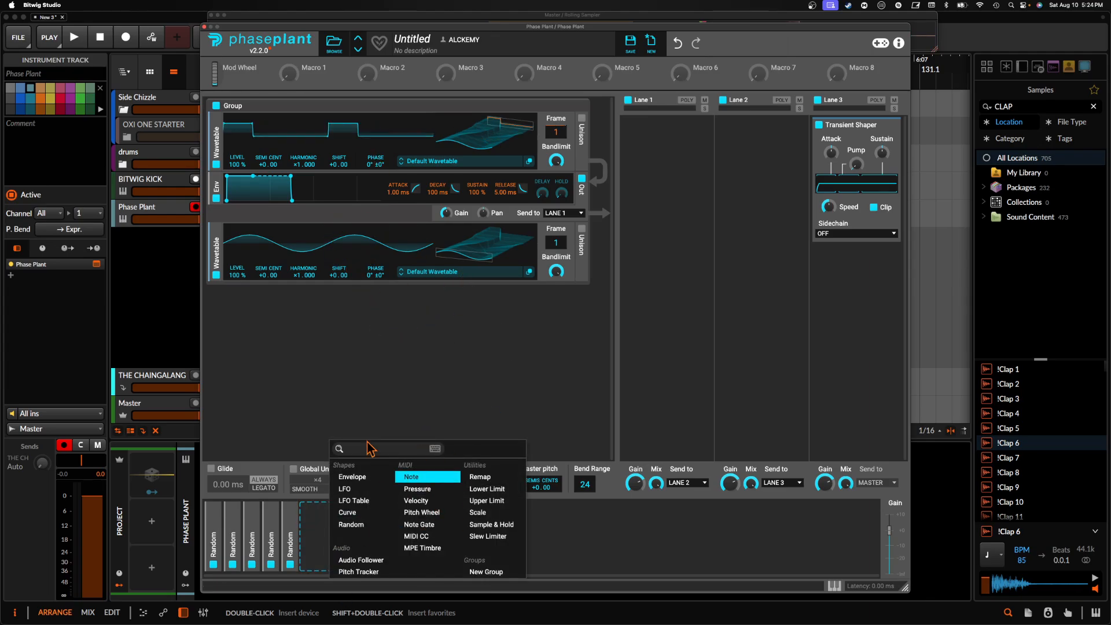
click(453, 236)
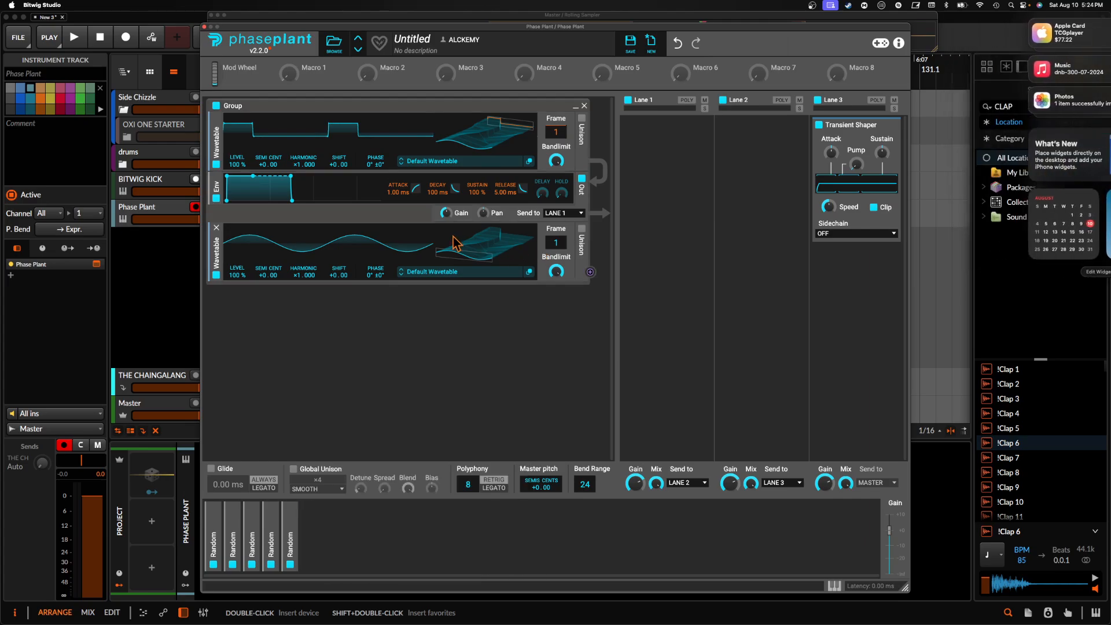
click(335, 530)
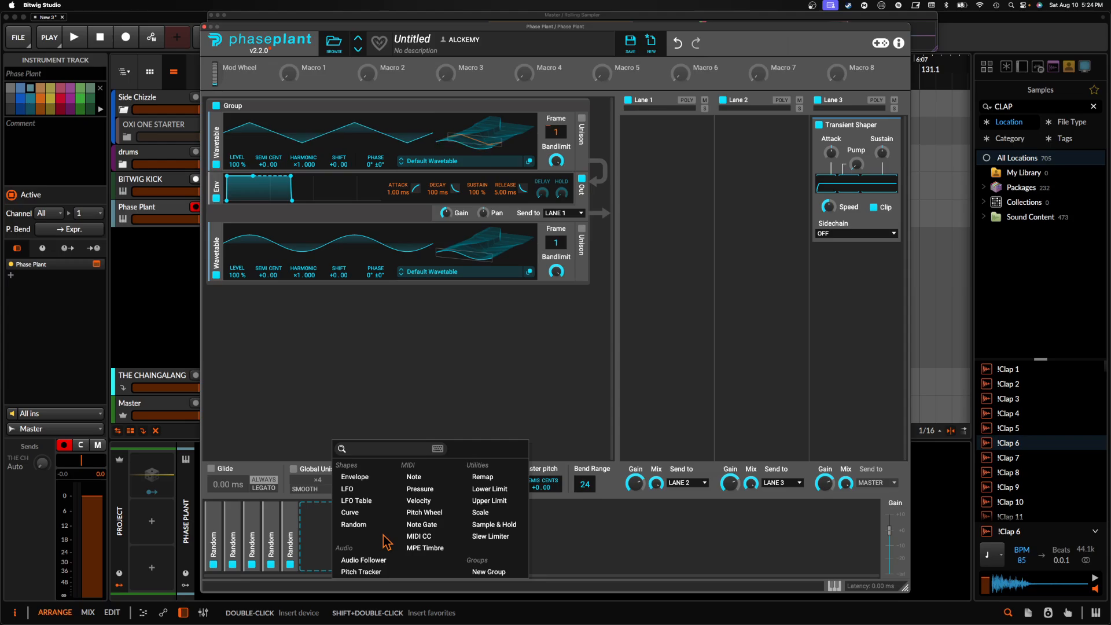
click(359, 478)
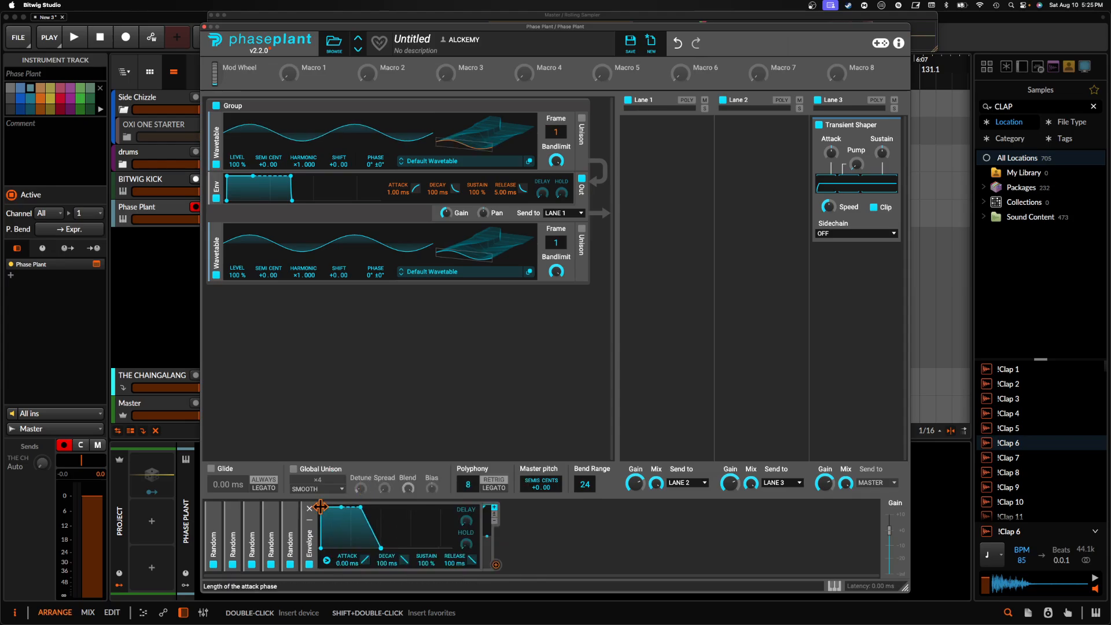
drag(337, 509, 335, 548)
- Add a Random modulator, assign it to the Envelope modulator's decay, and sync its rate to 4/16
click(582, 540)
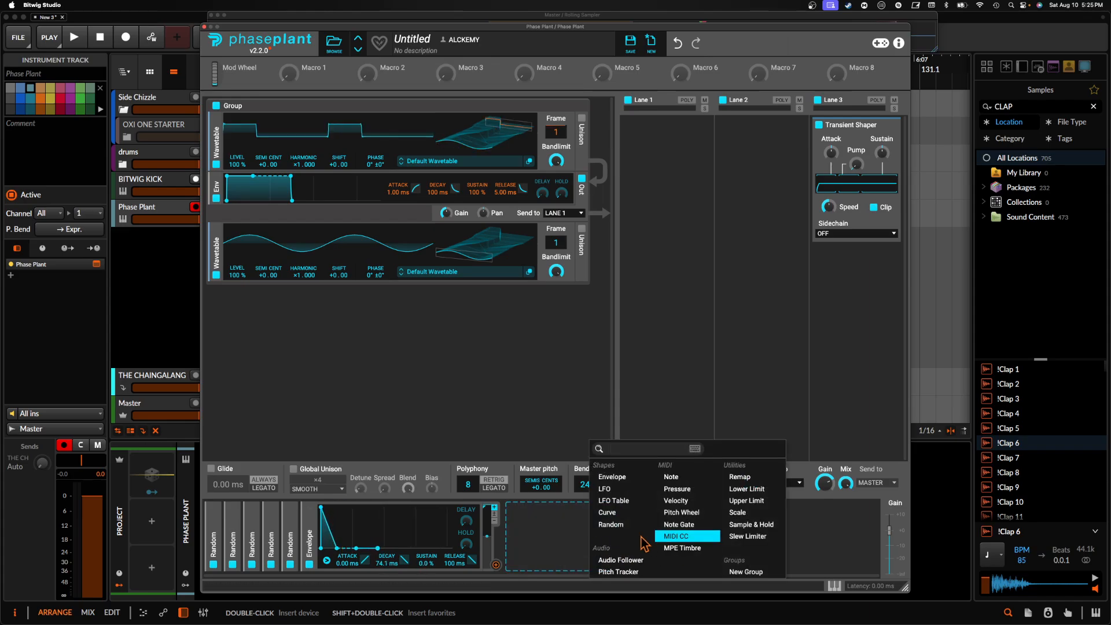
click(612, 524)
drag(689, 565, 620, 566)
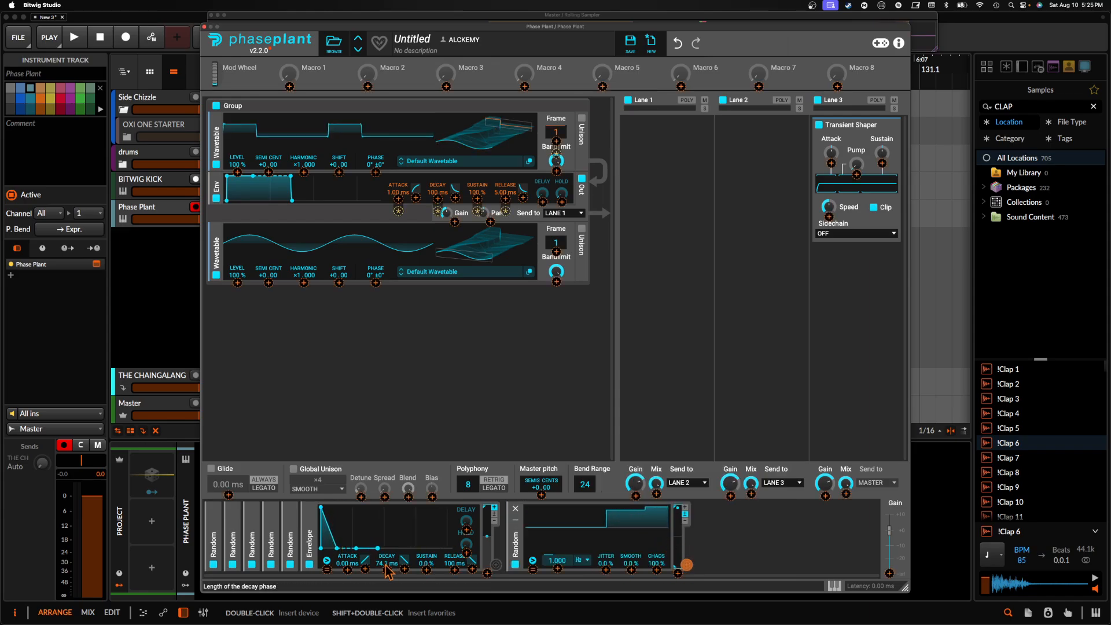
drag(387, 571, 387, 561)
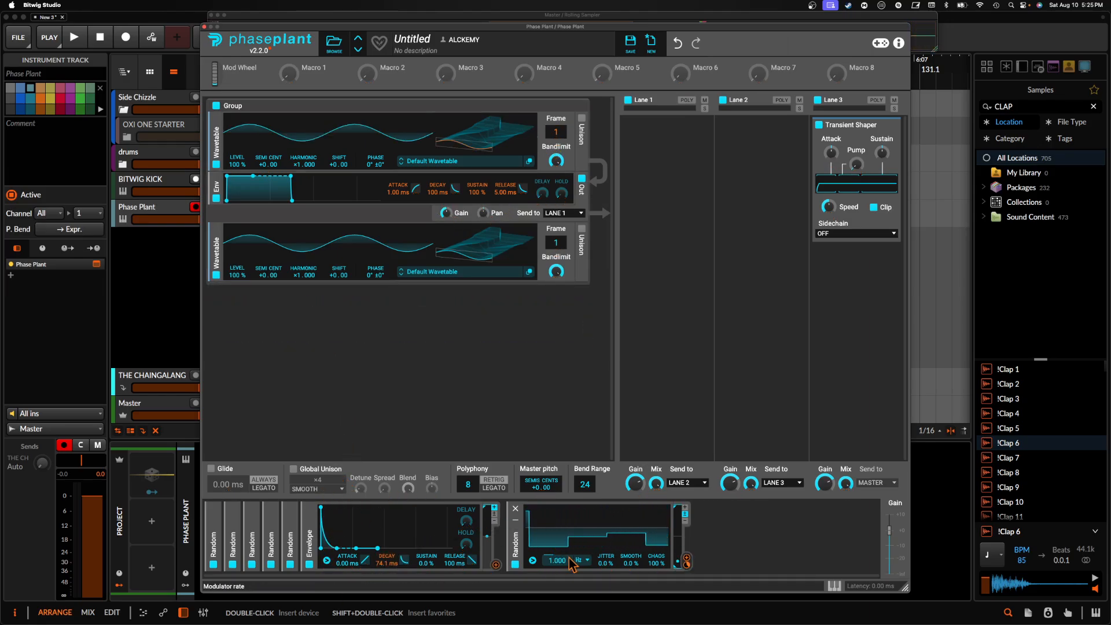
click(584, 561)
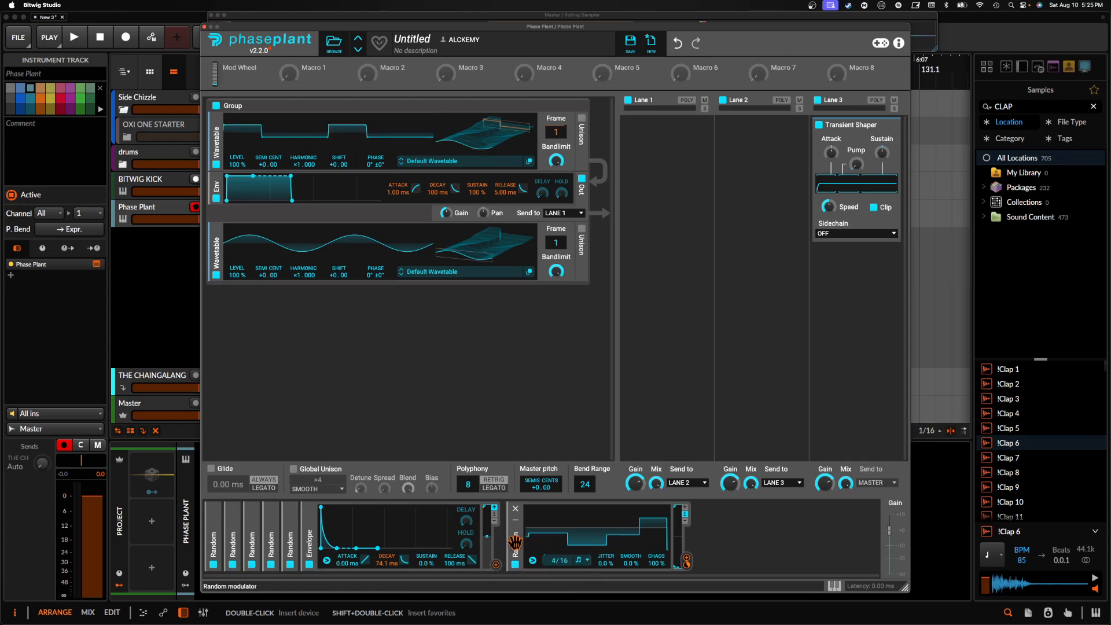
- Duplicate the new Random modulator and assign the one beside the Envelope to the second wavetable's Harmonic
key(super+d)
click(686, 559)
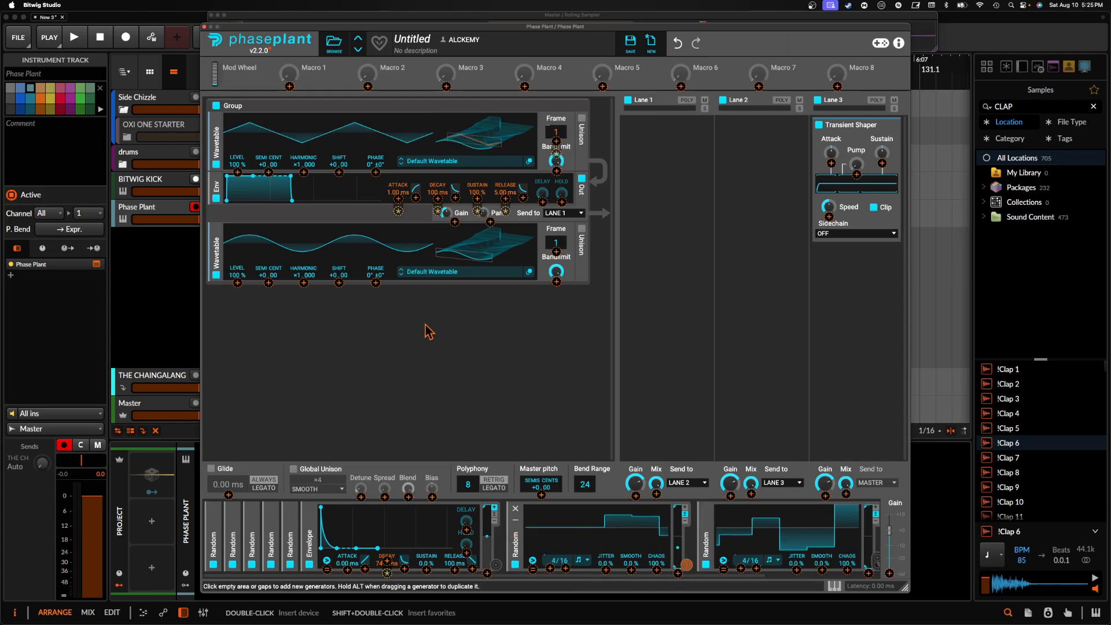
drag(305, 283, 305, 240)
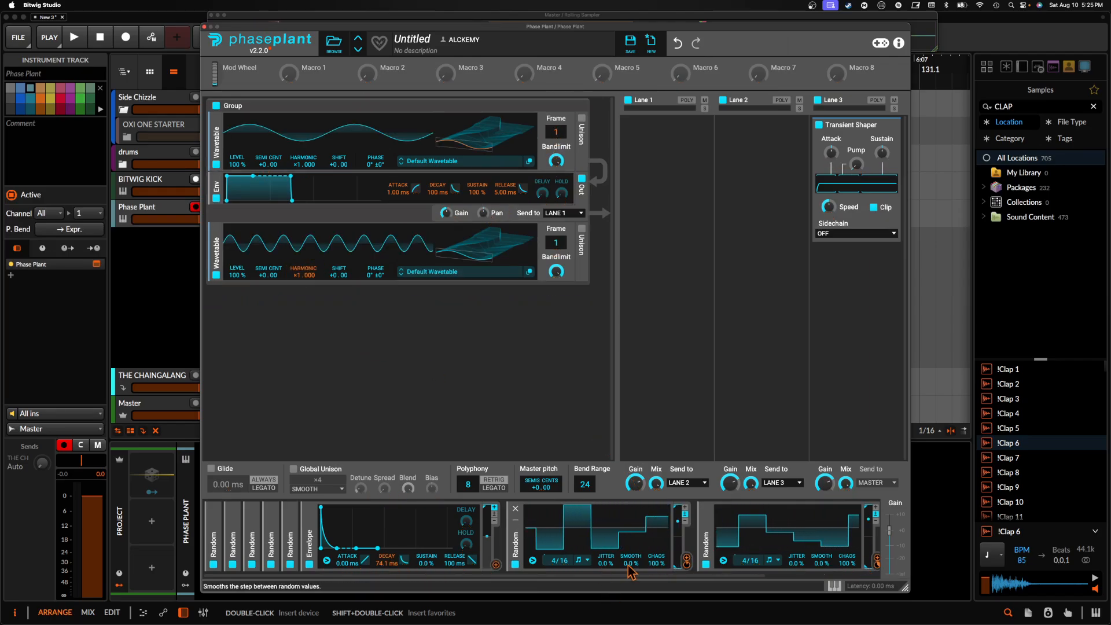
- Change the Note Trigger option for the two 4/16 Random modulators
click(530, 562)
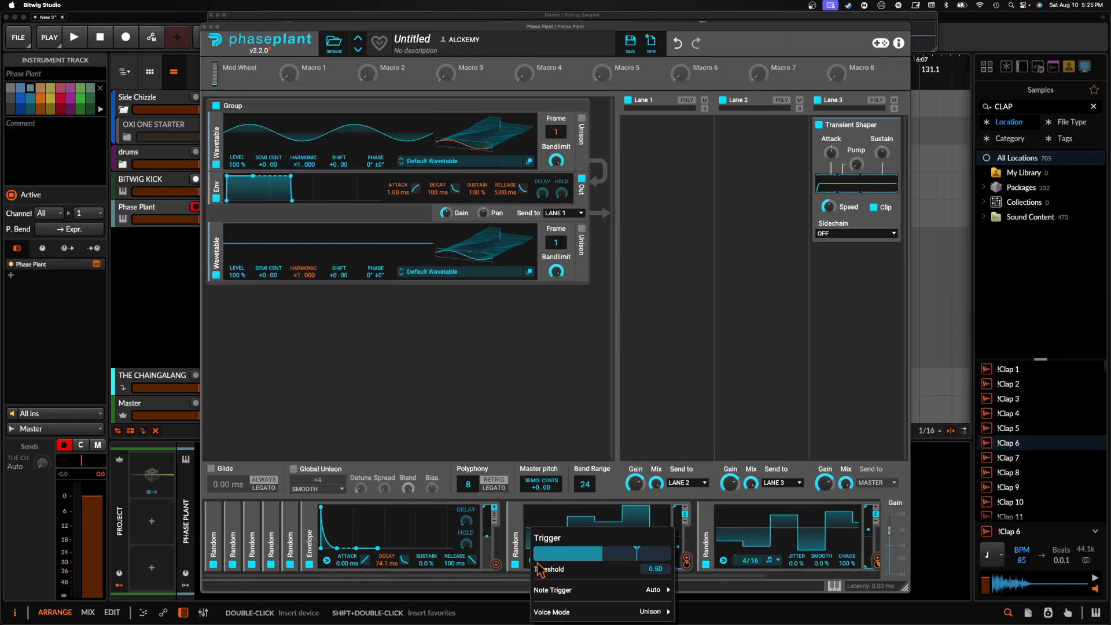
mouse_move(598, 596)
click(699, 602)
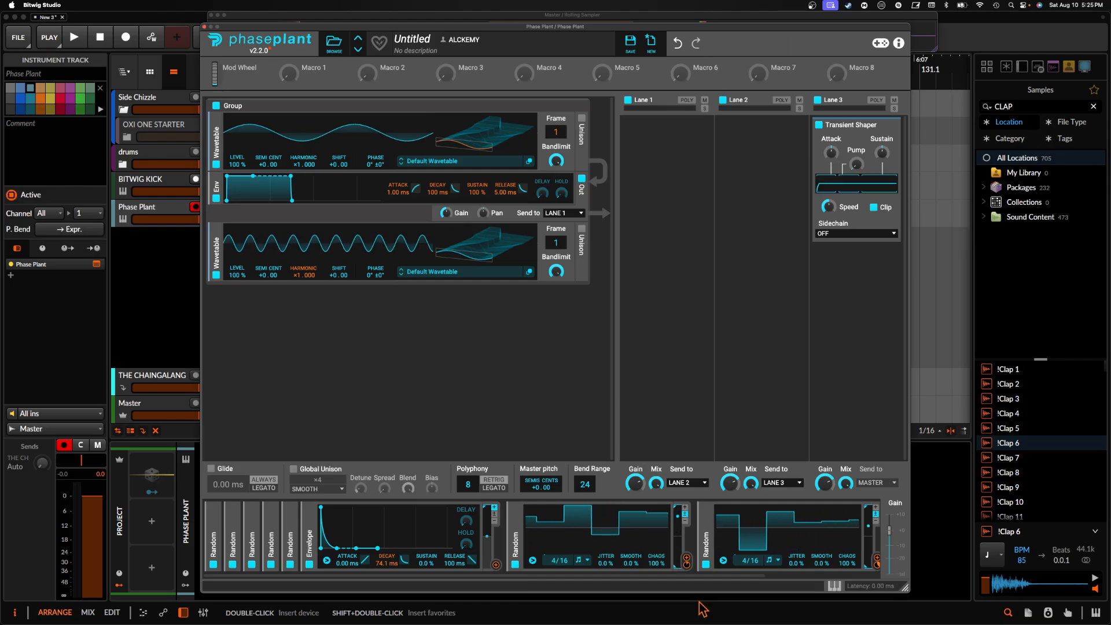
click(723, 560)
mouse_move(799, 590)
click(877, 593)
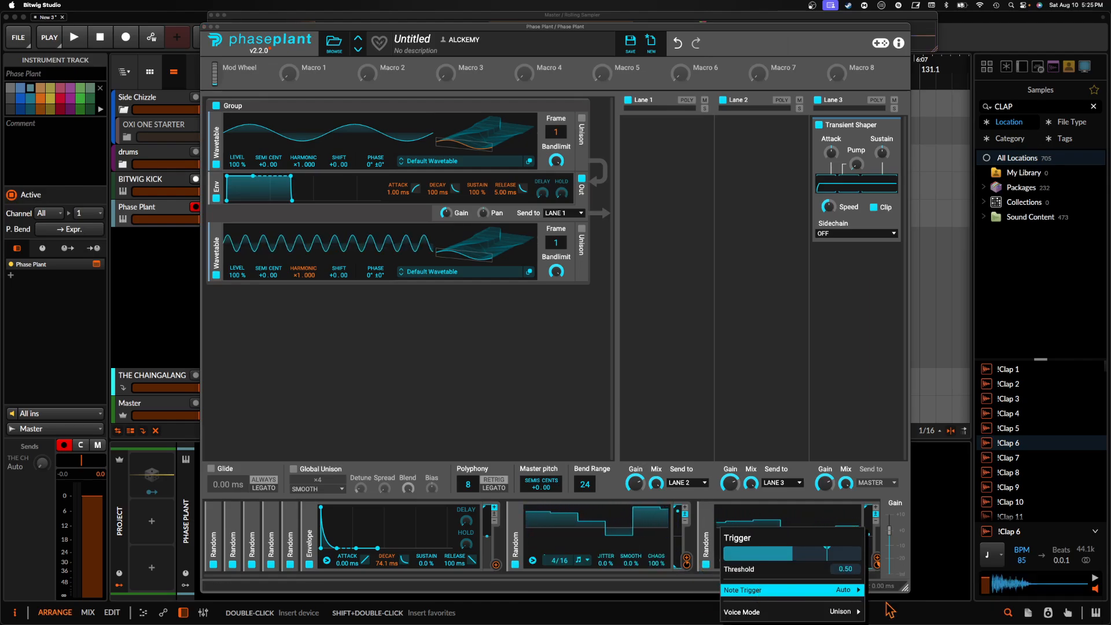
- Switch the two 4/16 Random modulators to free-running rates in Hz and set both to 0.000
click(587, 560)
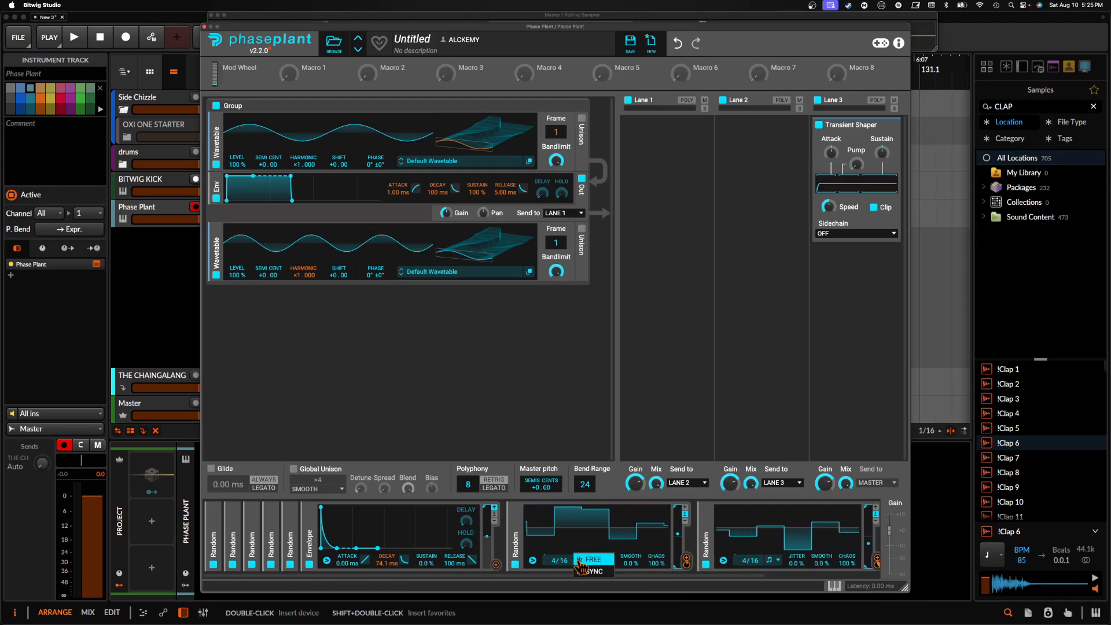
click(589, 559)
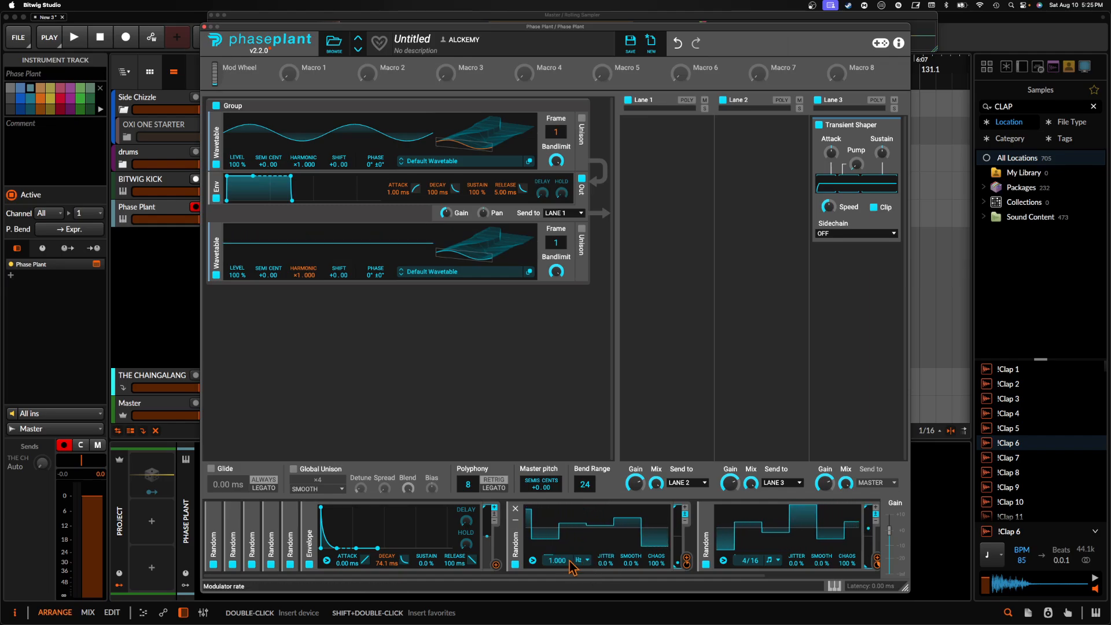
scroll(665, 550, right, 5)
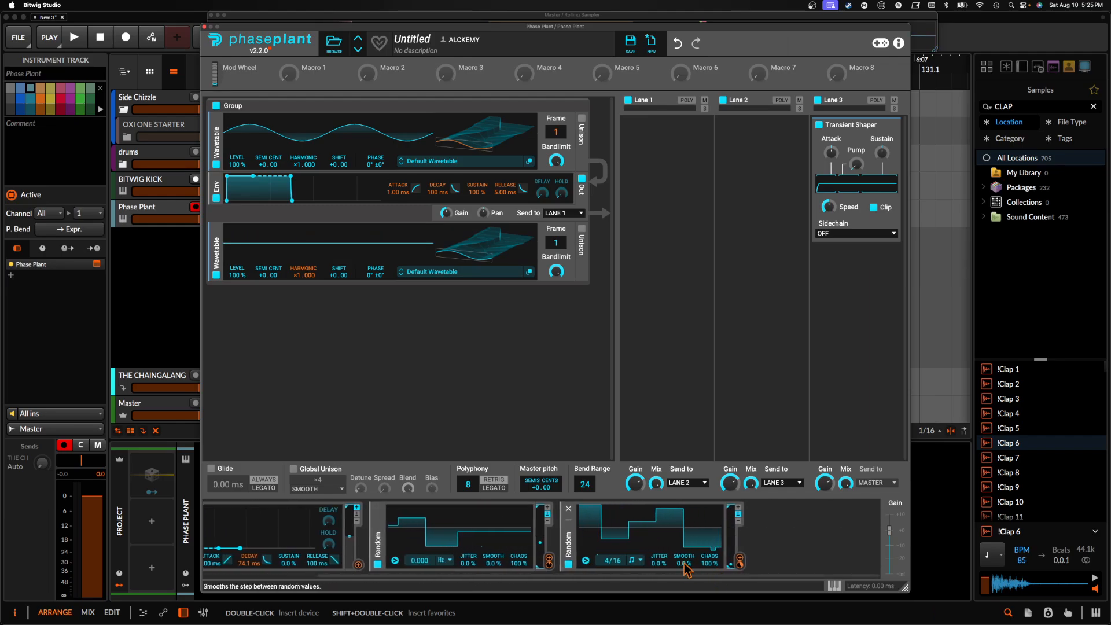
click(640, 560)
click(652, 569)
drag(611, 560, 611, 605)
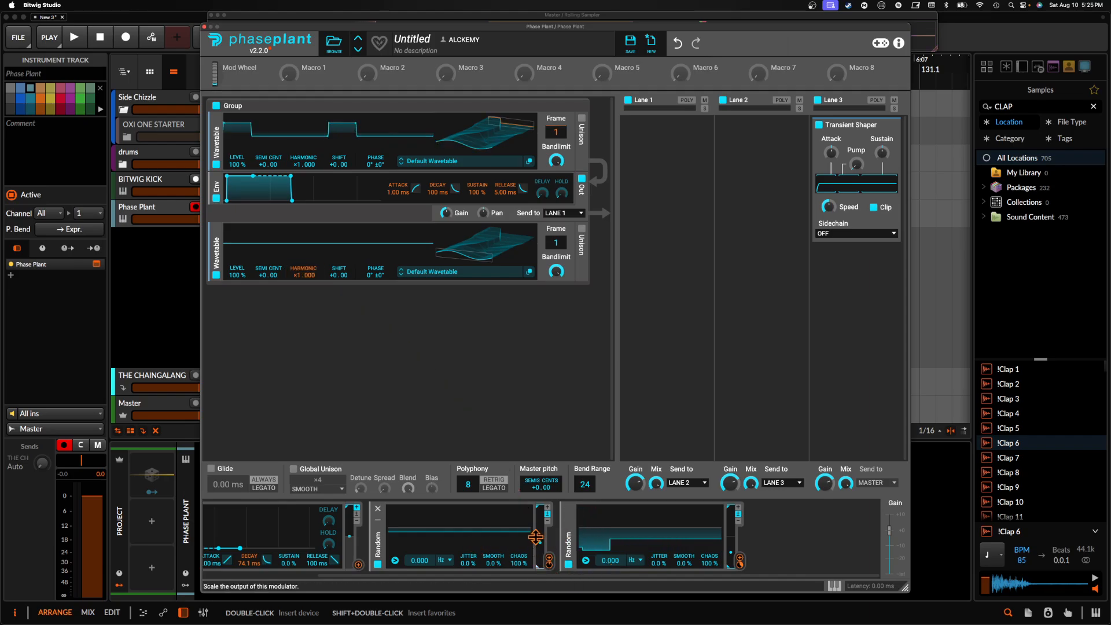
- Route the second wavetable's output to modulate the first wavetable's phase
scroll(488, 546, left, 2)
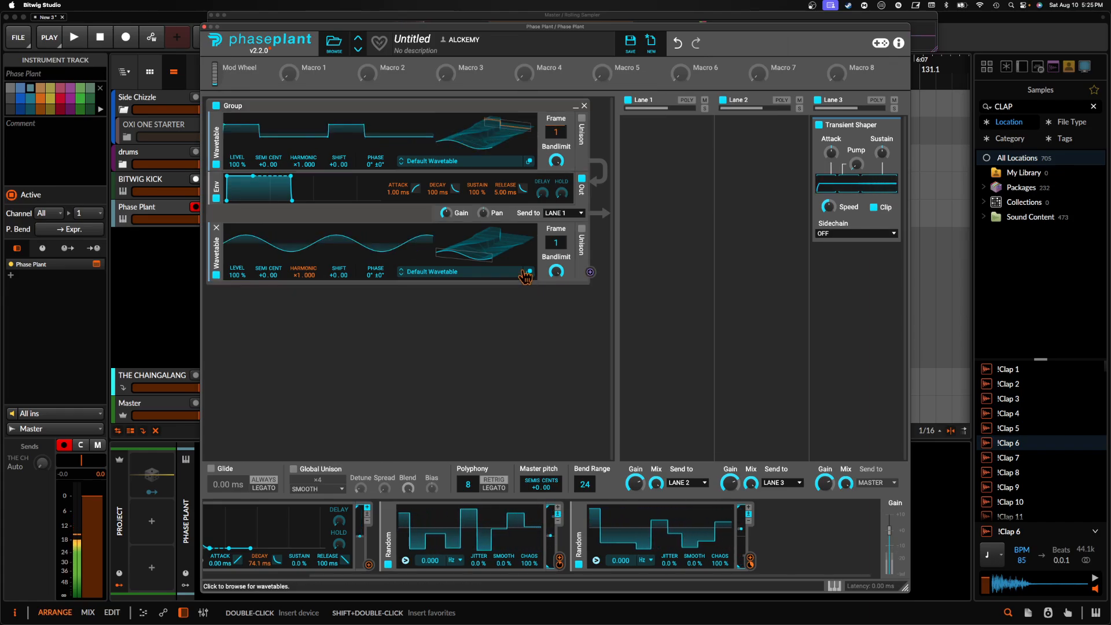
drag(590, 272, 342, 180)
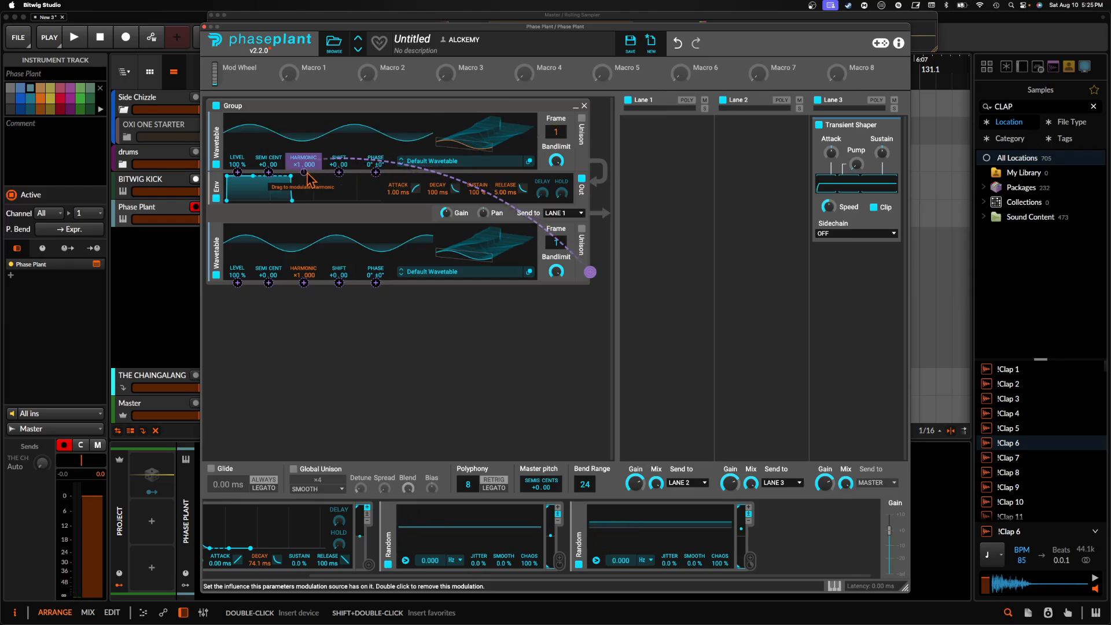
drag(376, 172, 376, 147)
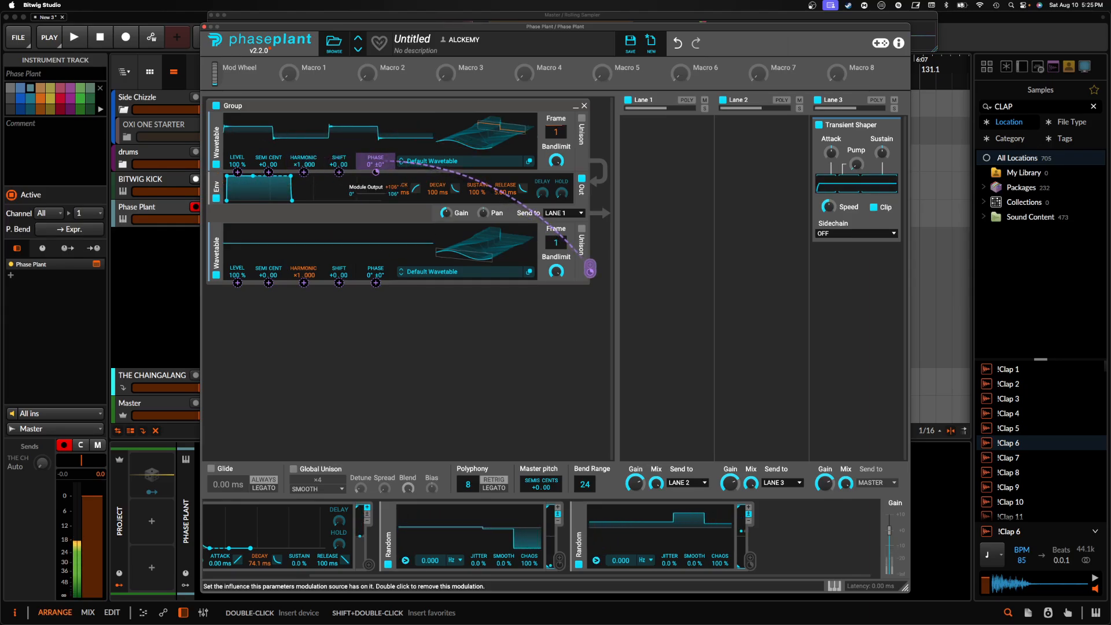
click(355, 348)
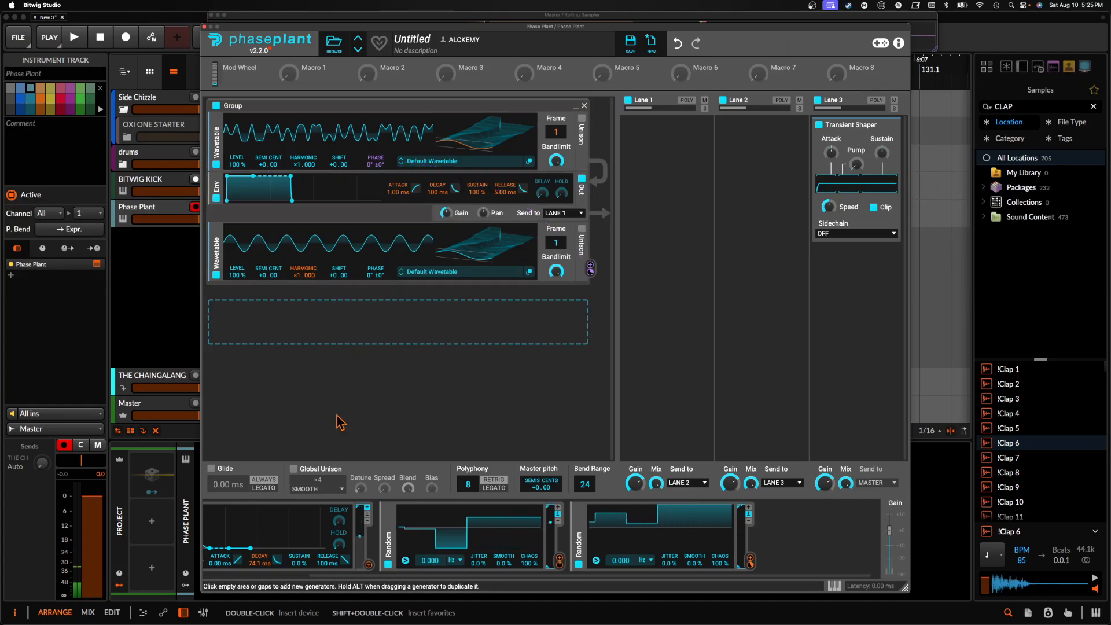
- Adjust the amount of random modulation on the Envelope modulator's decay
scroll(291, 520, left, 5)
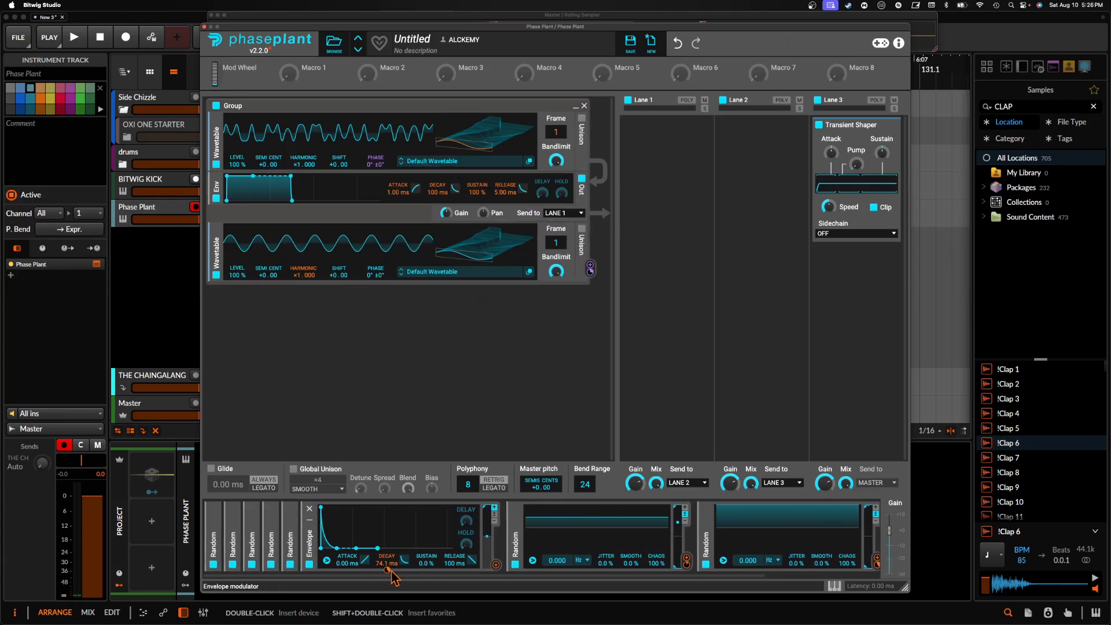
drag(387, 569, 388, 570)
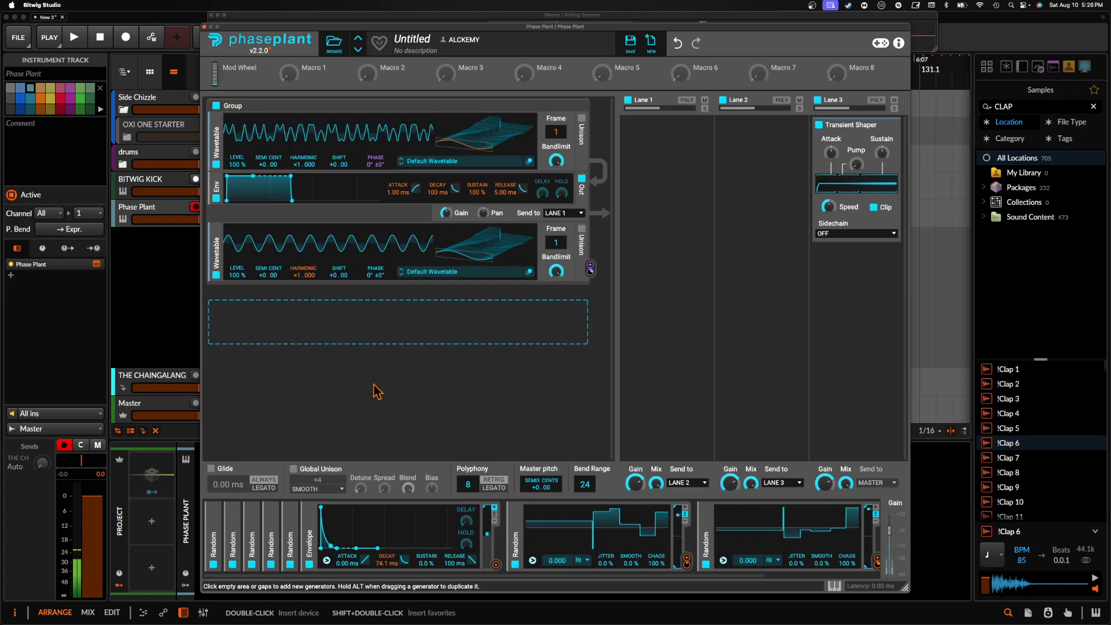
drag(387, 570, 387, 569)
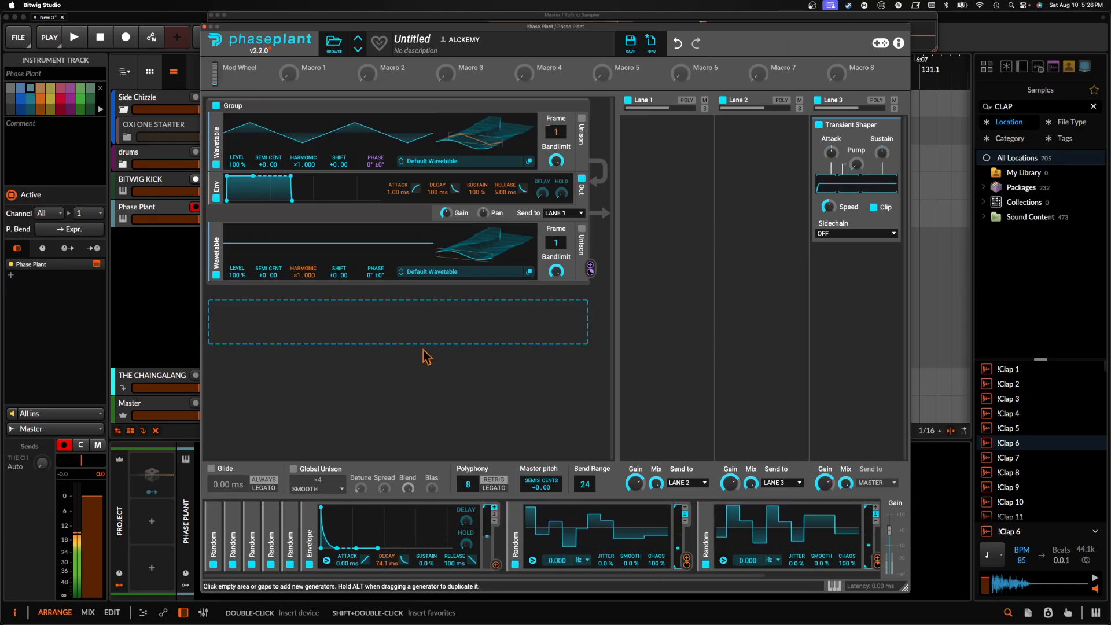
- Assign the Envelope modulator to the amount of phase modulation on the first wavetable
click(496, 565)
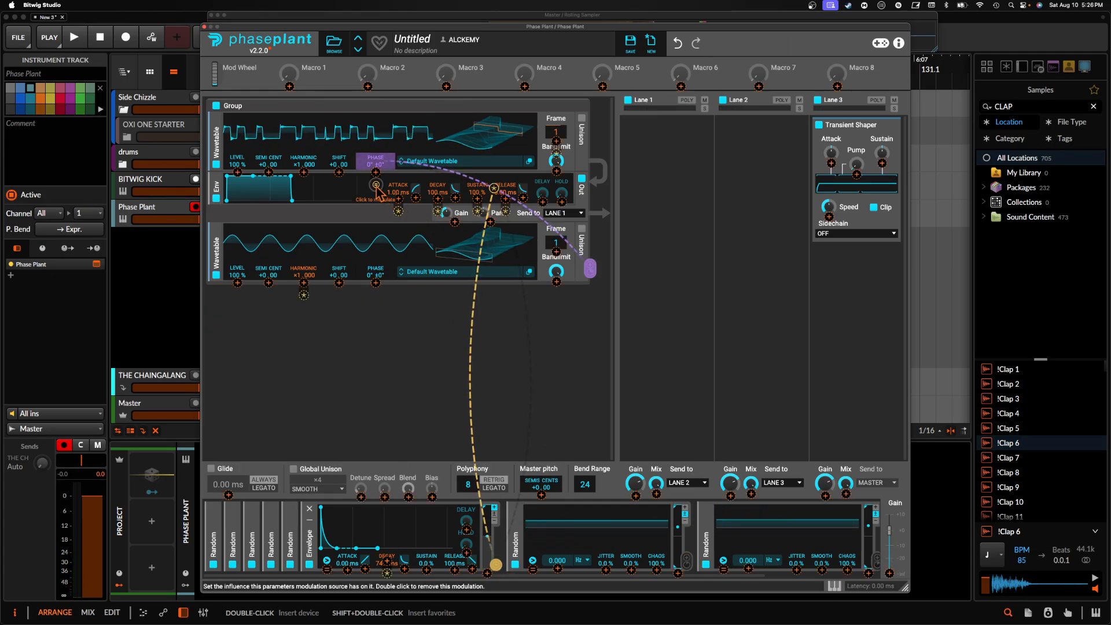
click(353, 124)
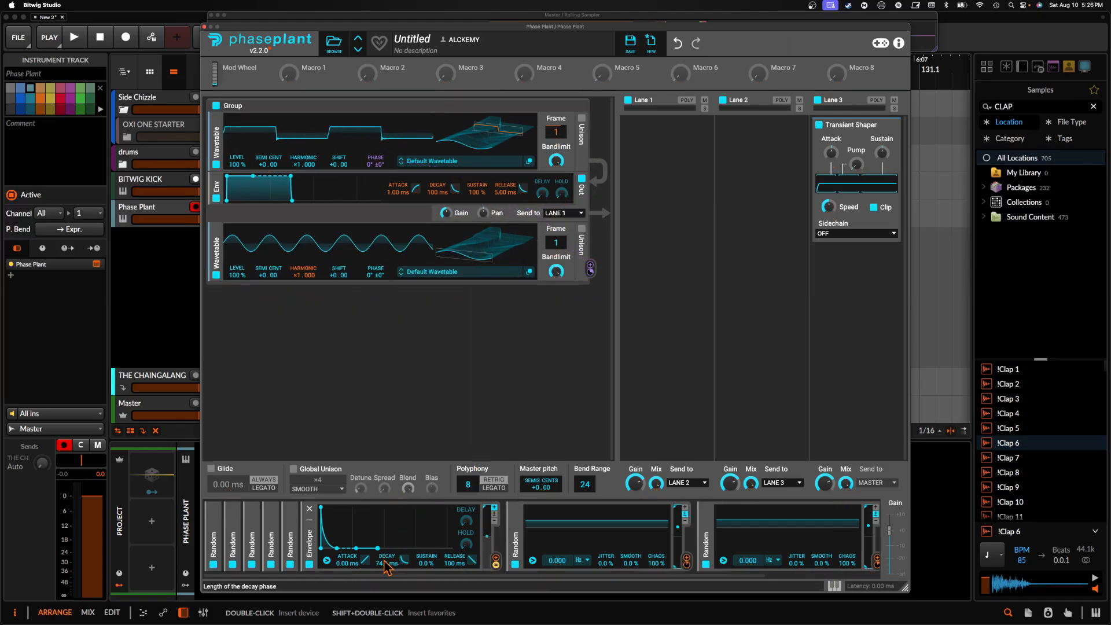
- Set the Envelope modulator's decay to 86.2 ms and collapse the modulator
drag(382, 569, 386, 568)
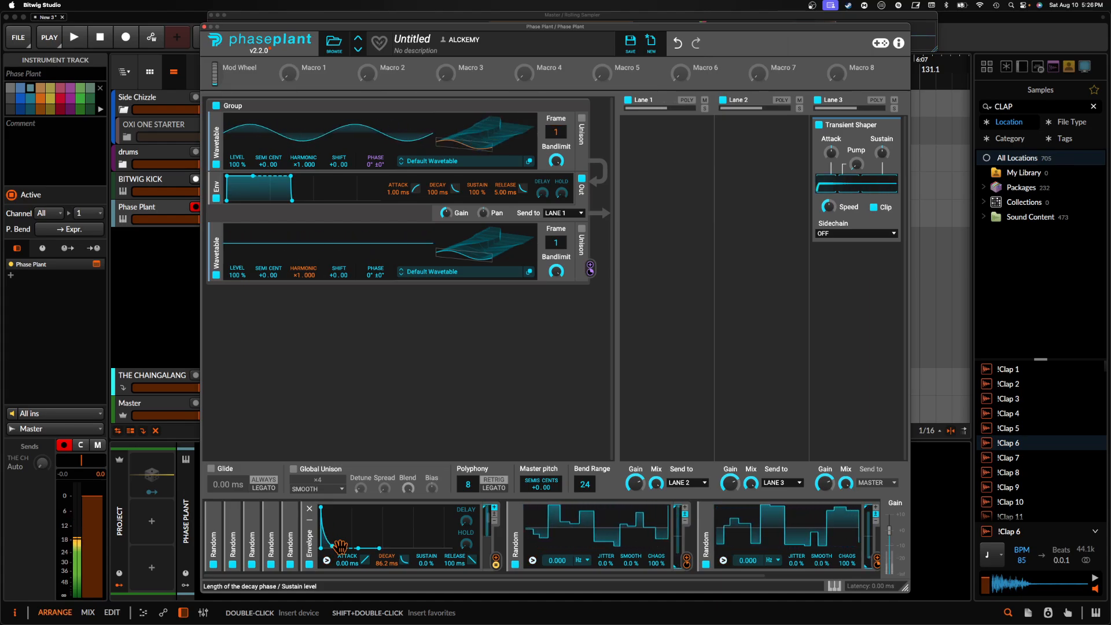
click(309, 520)
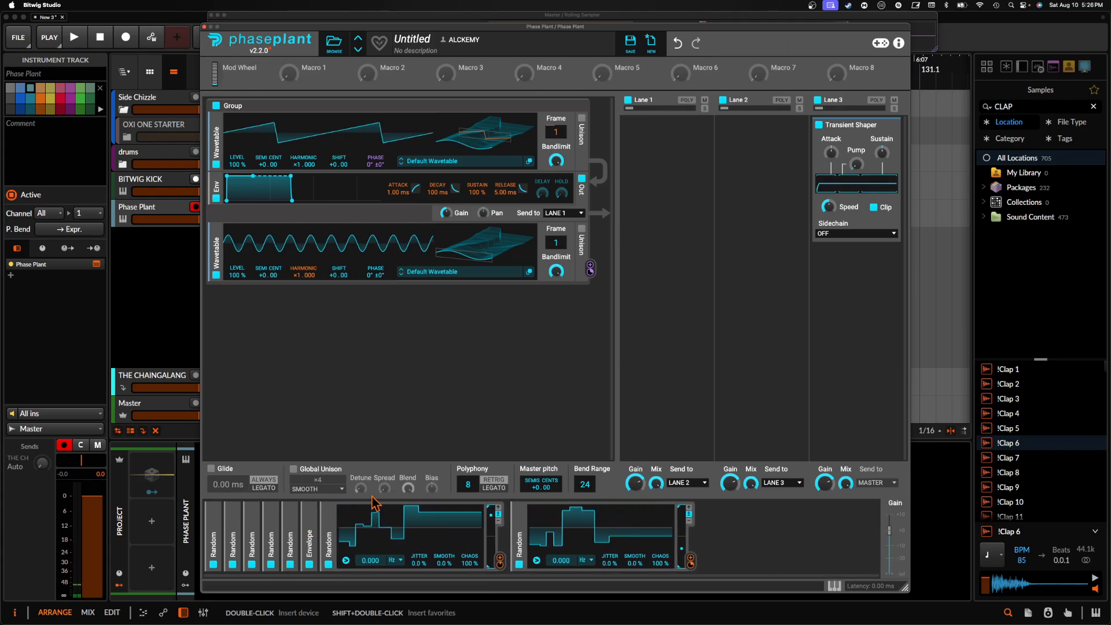
- Collapse the two expanded Random modulators
click(328, 520)
click(348, 538)
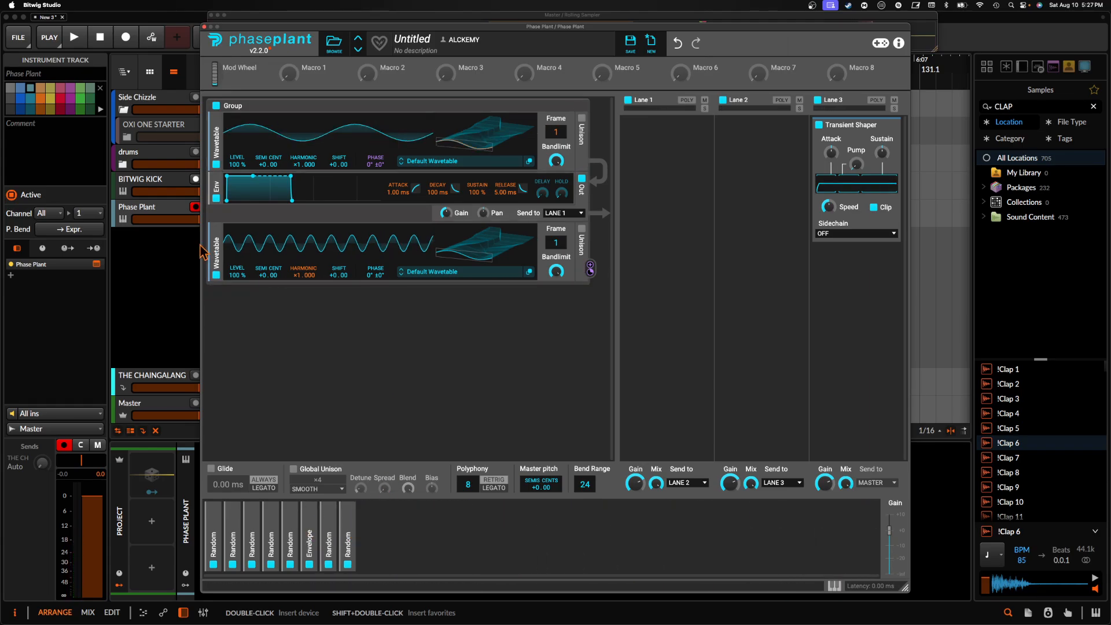
key(super+d)
key(super+d)
key(super+d)
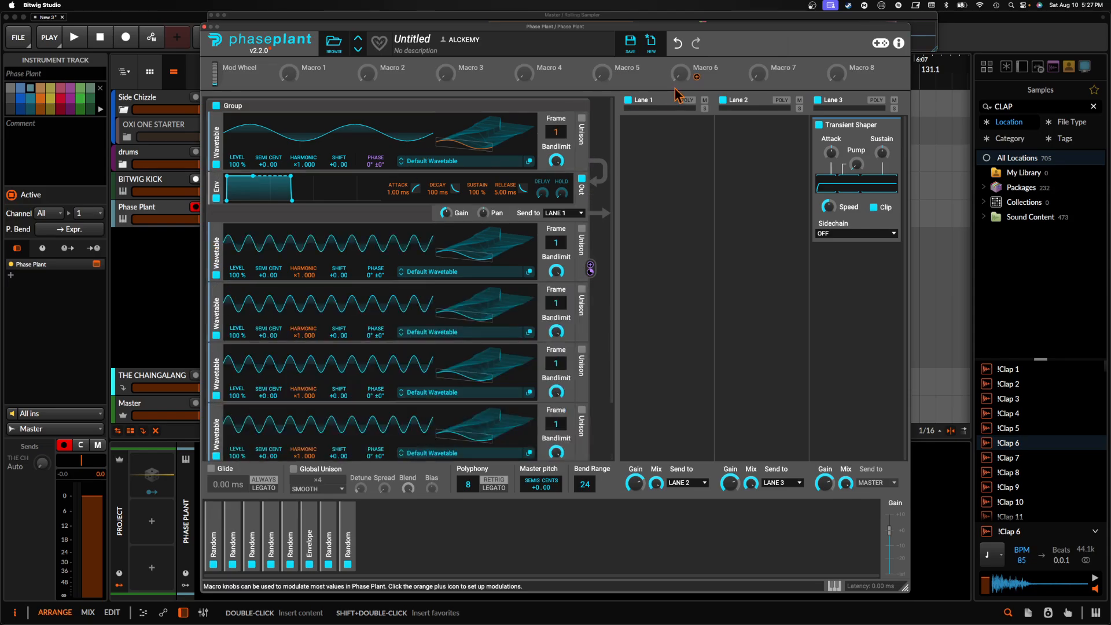
key(super+z)
key(super+z)
key(super+z)
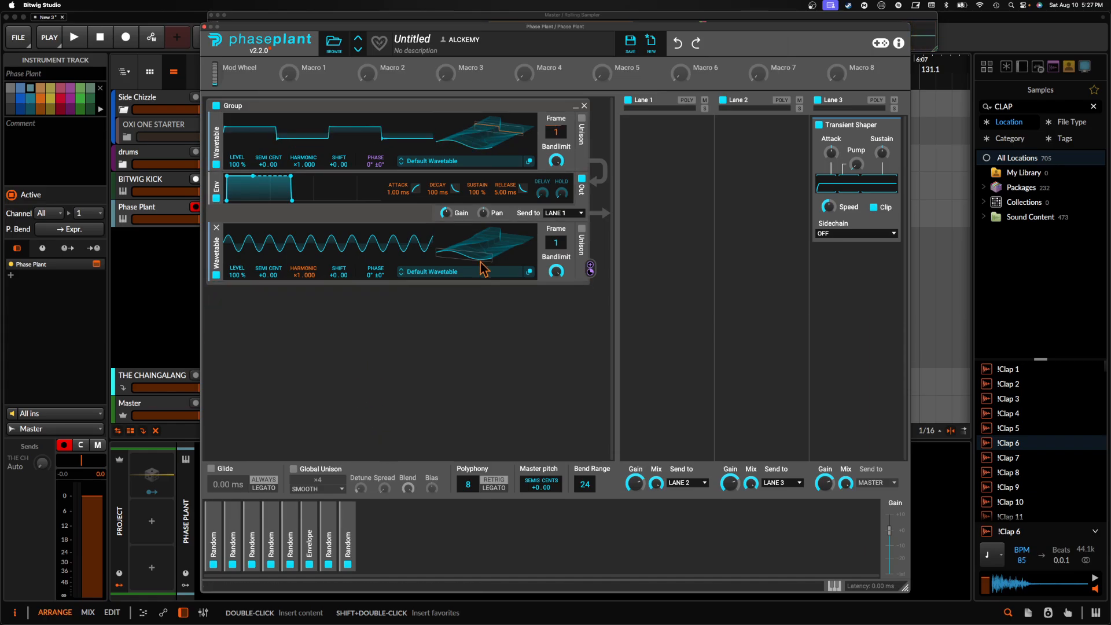
- Duplicate the second wavetable three times and set the level of all four modulating wavetables to 0%
double_click(216, 255)
double_click(215, 255)
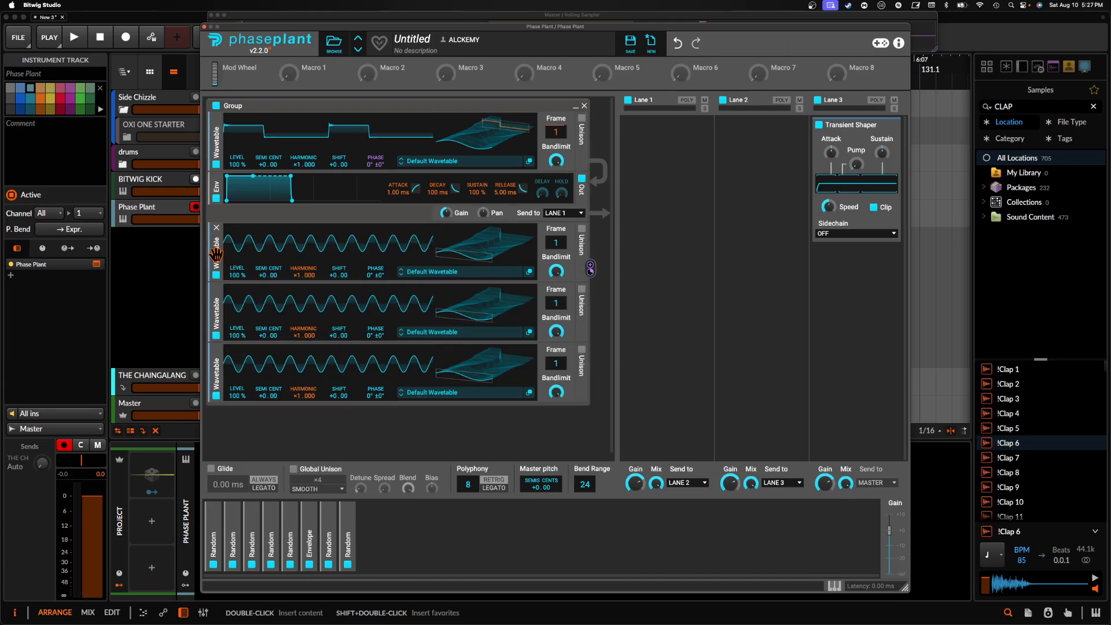
double_click(216, 255)
scroll(237, 287, down, 1)
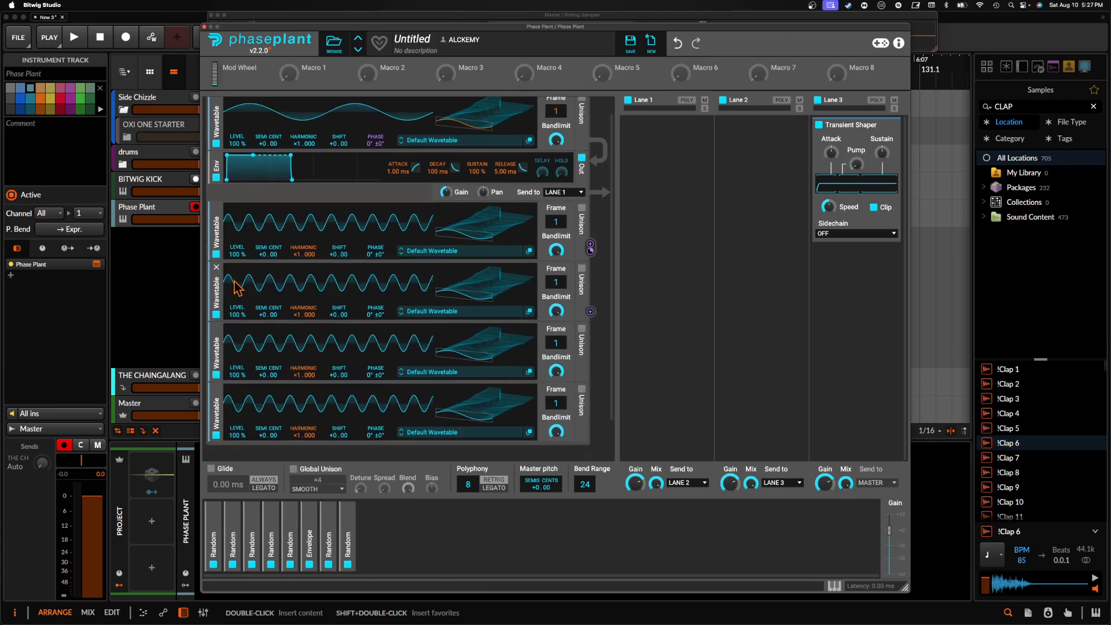
drag(235, 254, 238, 503)
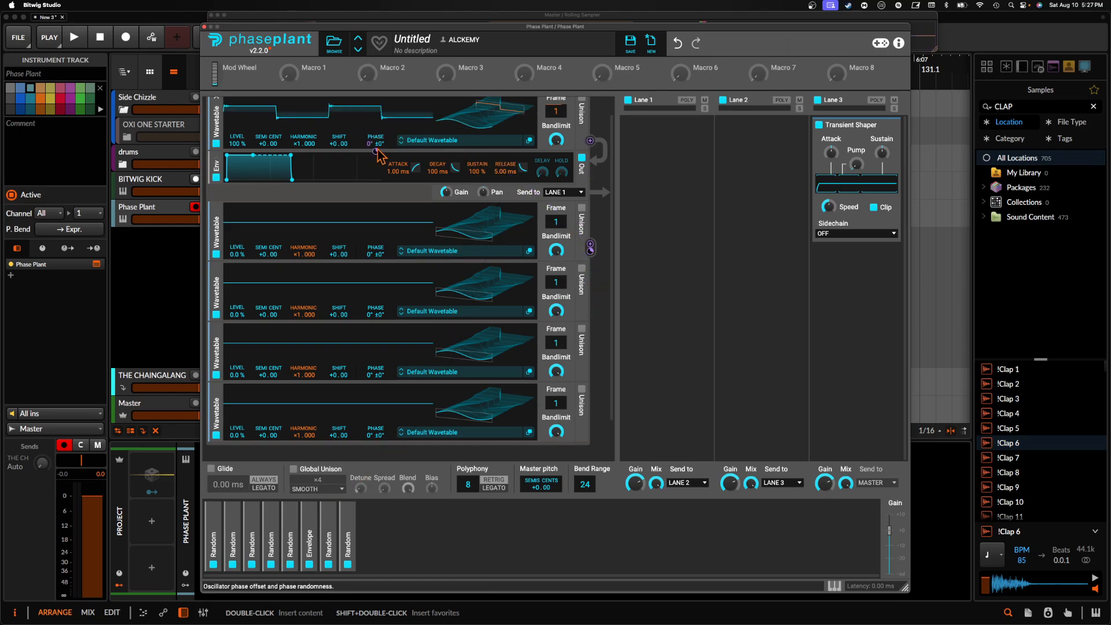
- Route the outputs of the three duplicated wavetables to modulate the first wavetable's phase
drag(591, 311, 376, 151)
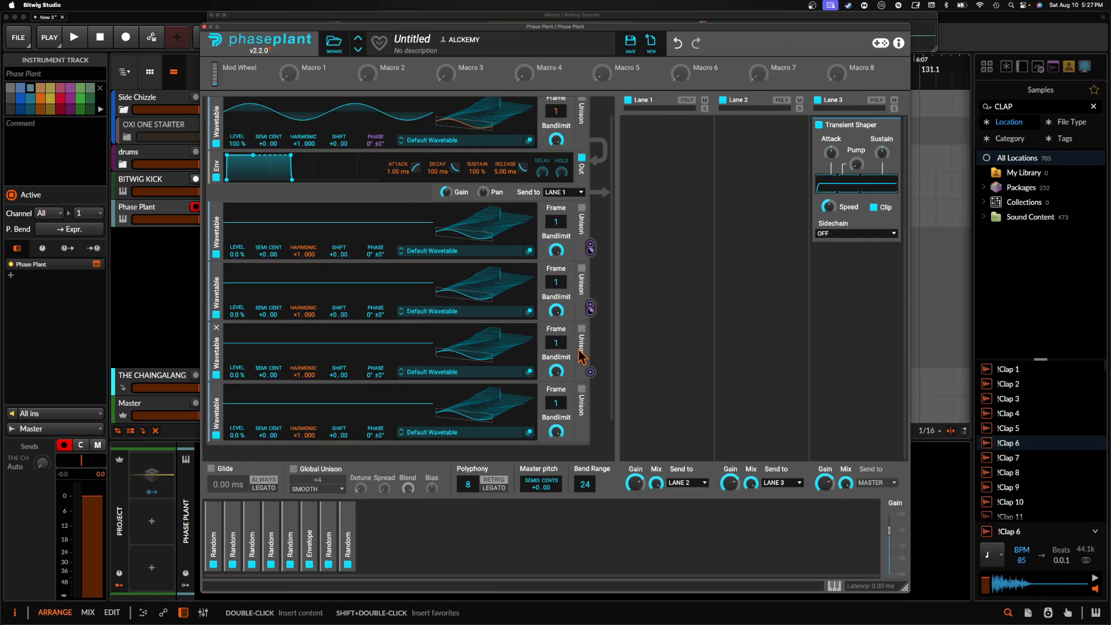
click(590, 372)
drag(376, 151, 375, 118)
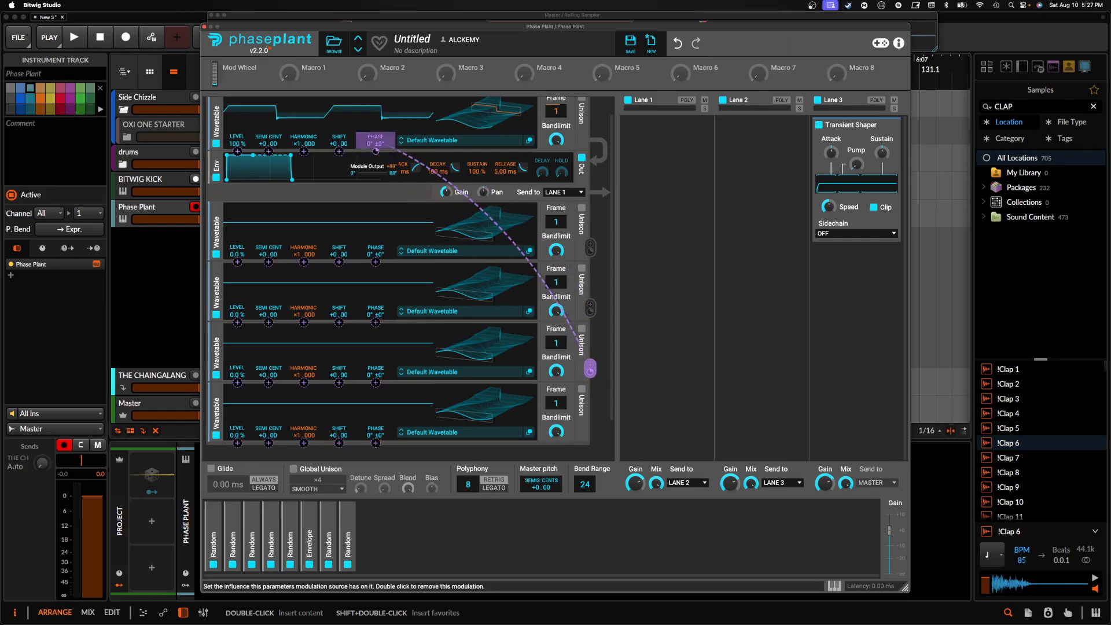
scroll(457, 321, down, 2)
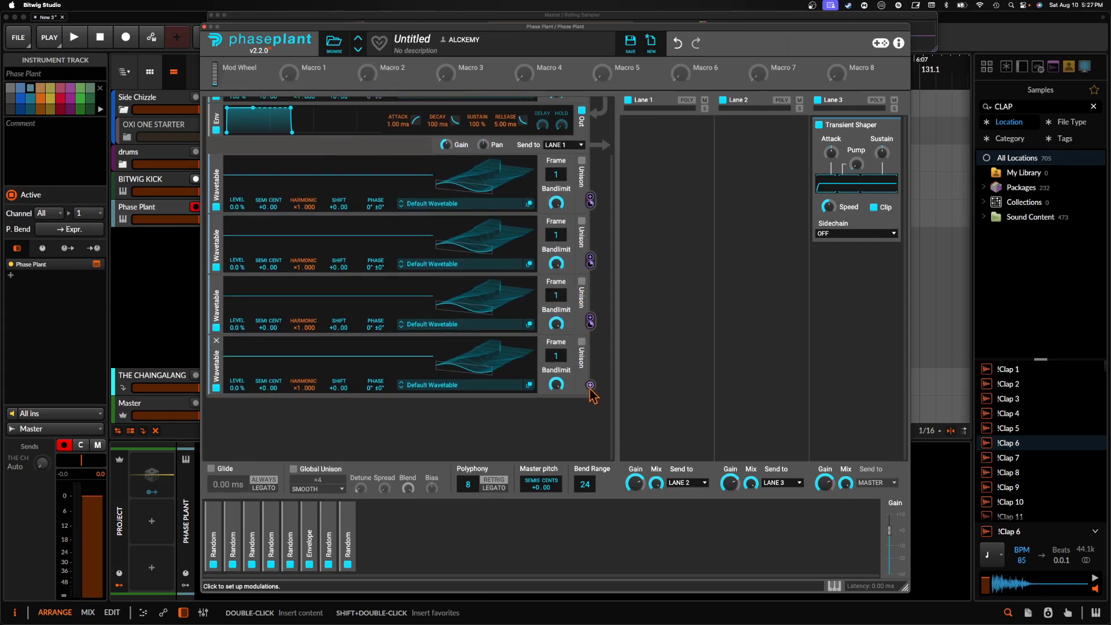
scroll(393, 326, up, 3)
mouse_move(375, 172)
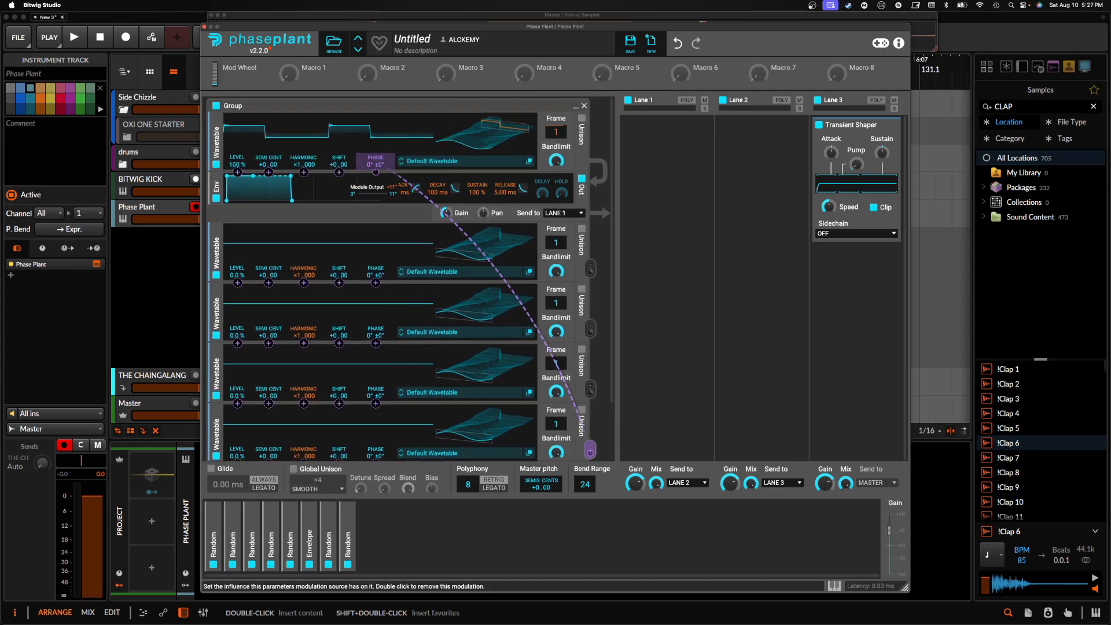
click(406, 219)
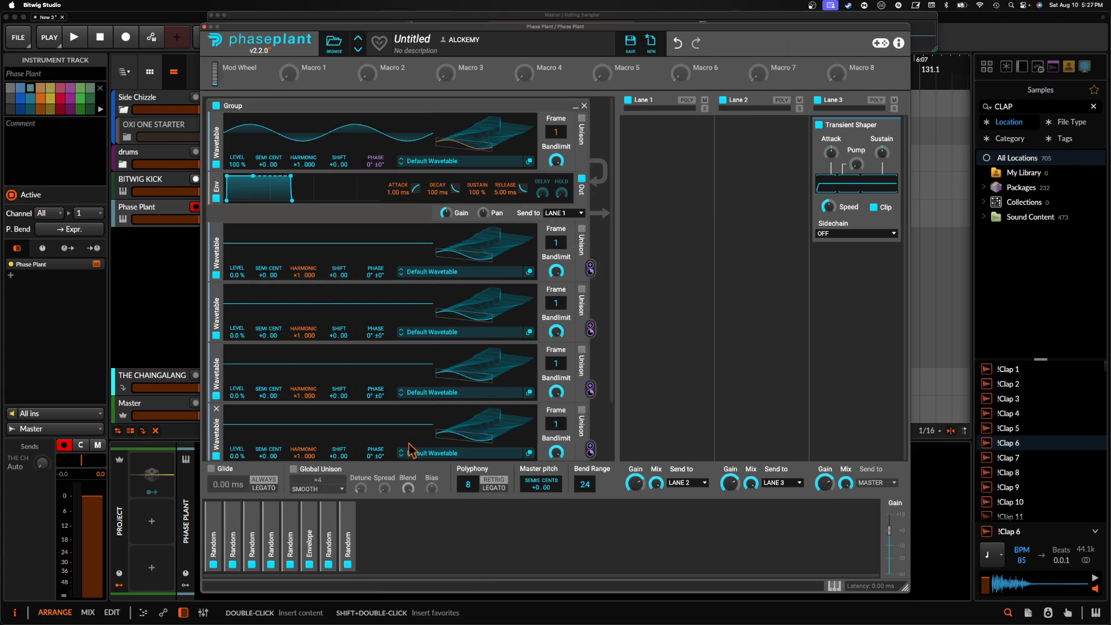
- Add a Remap modulator and draw its stepped curve at 100% from -100% to -50% and at -100% across the rest
click(379, 544)
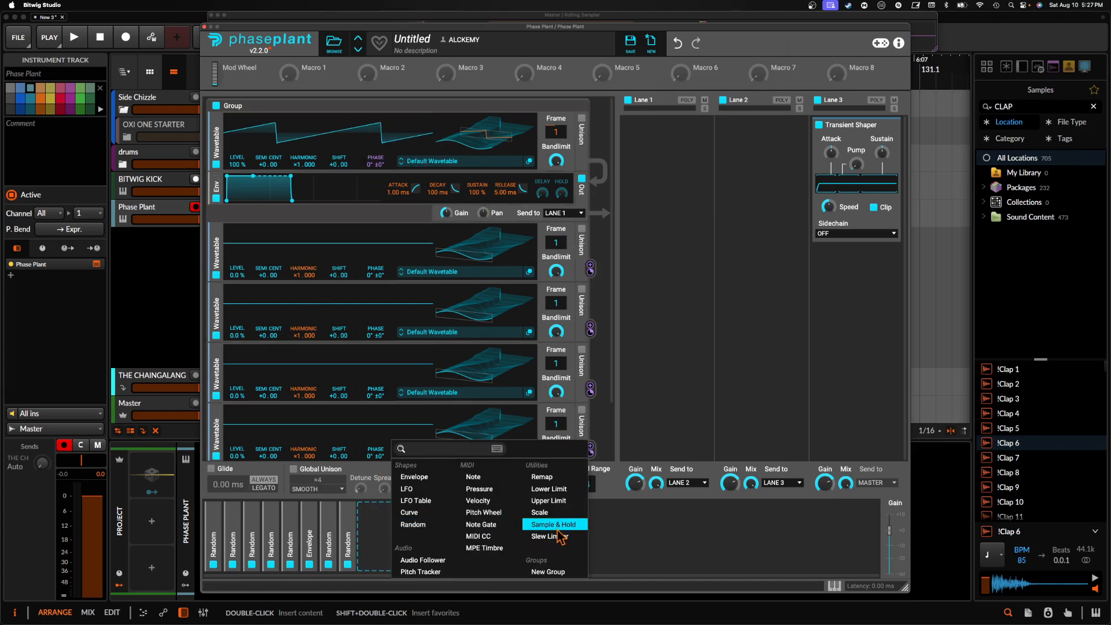
click(556, 482)
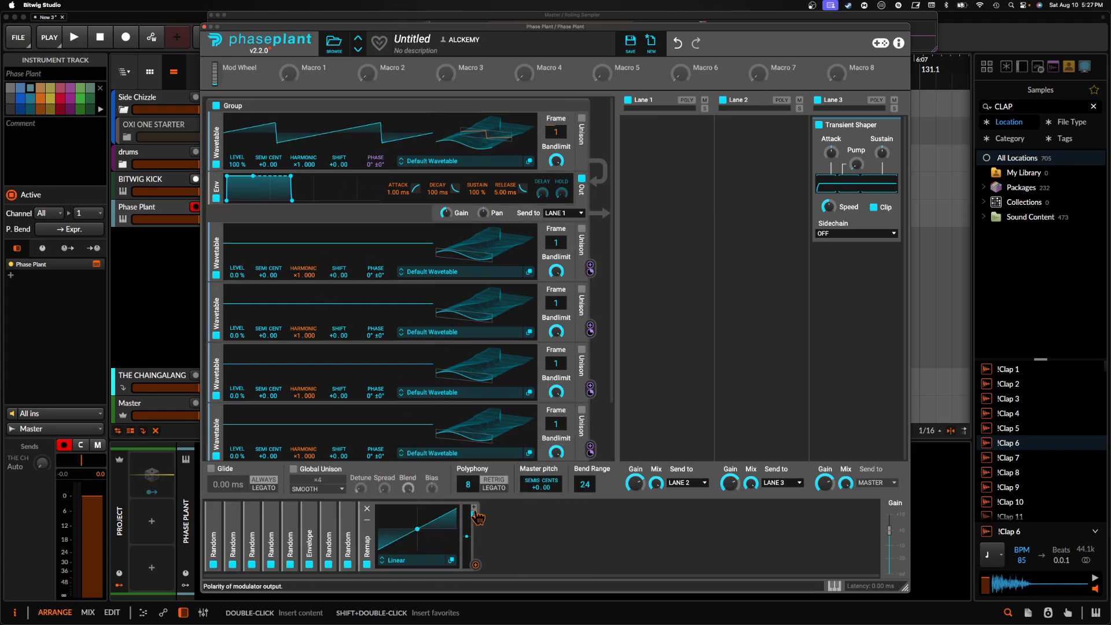
click(451, 559)
click(238, 126)
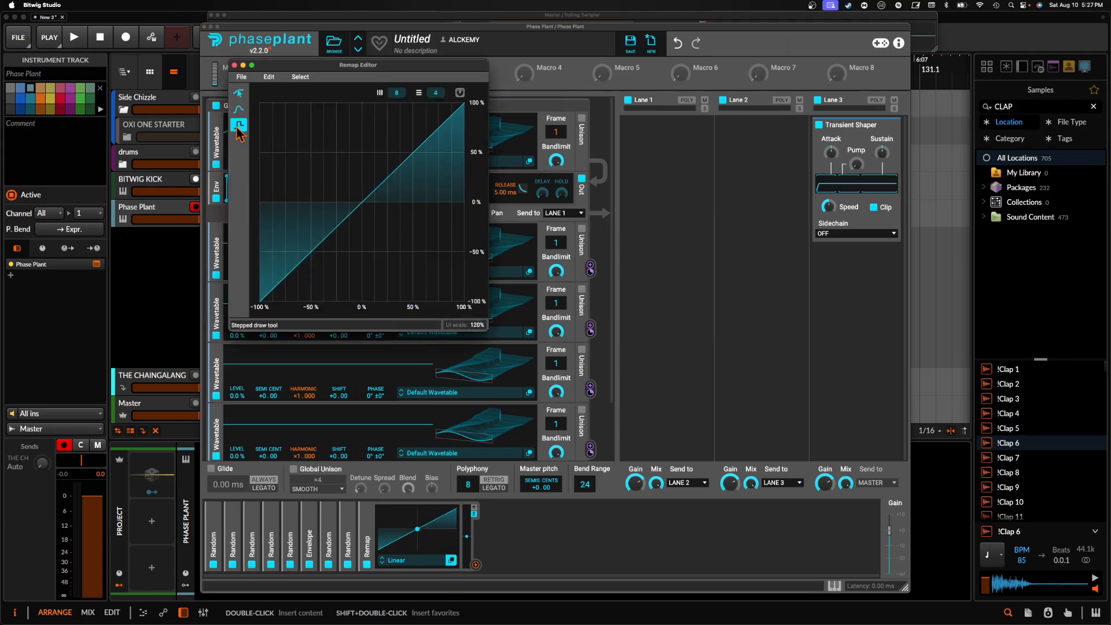
drag(258, 104, 297, 103)
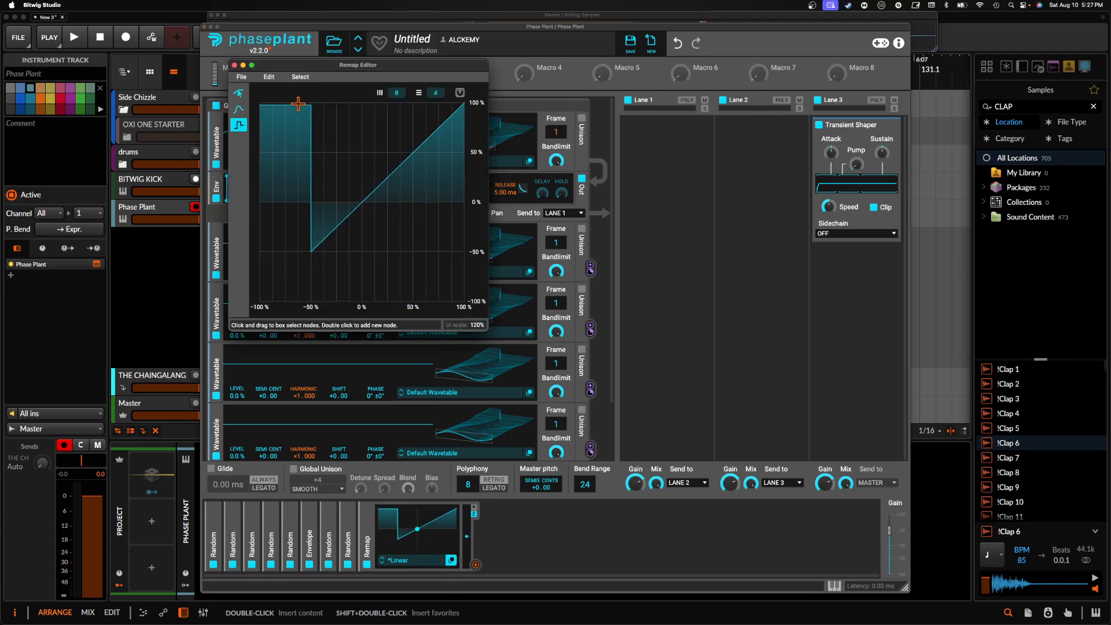
drag(312, 299, 475, 327)
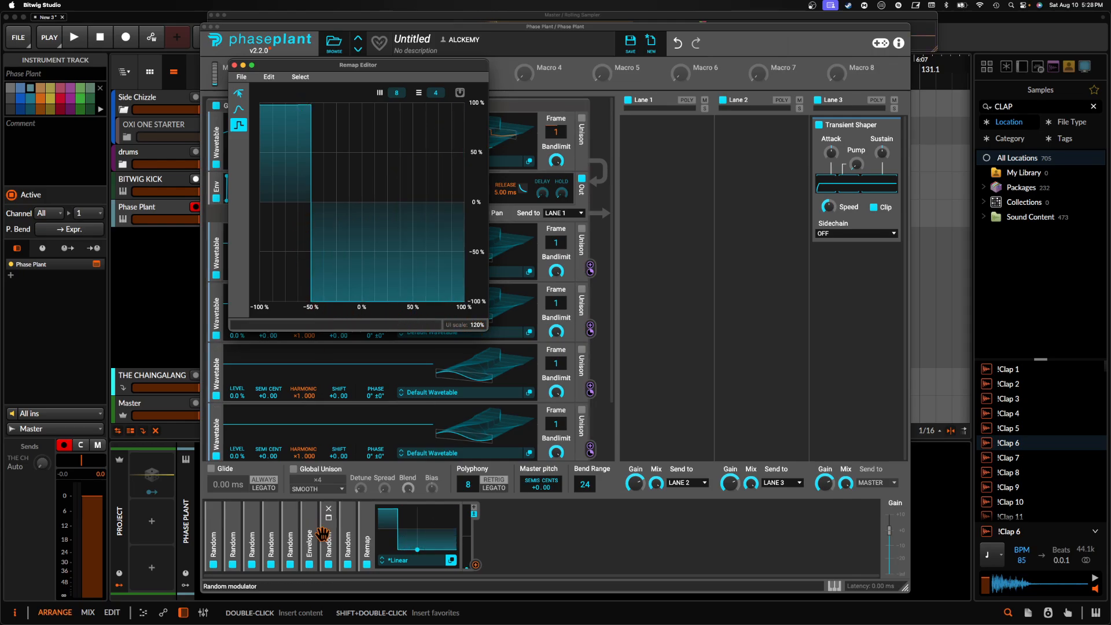
- Duplicate the Remap modulator and redraw the copy's curve at 100% only between -50% and 0%
super+click(369, 535)
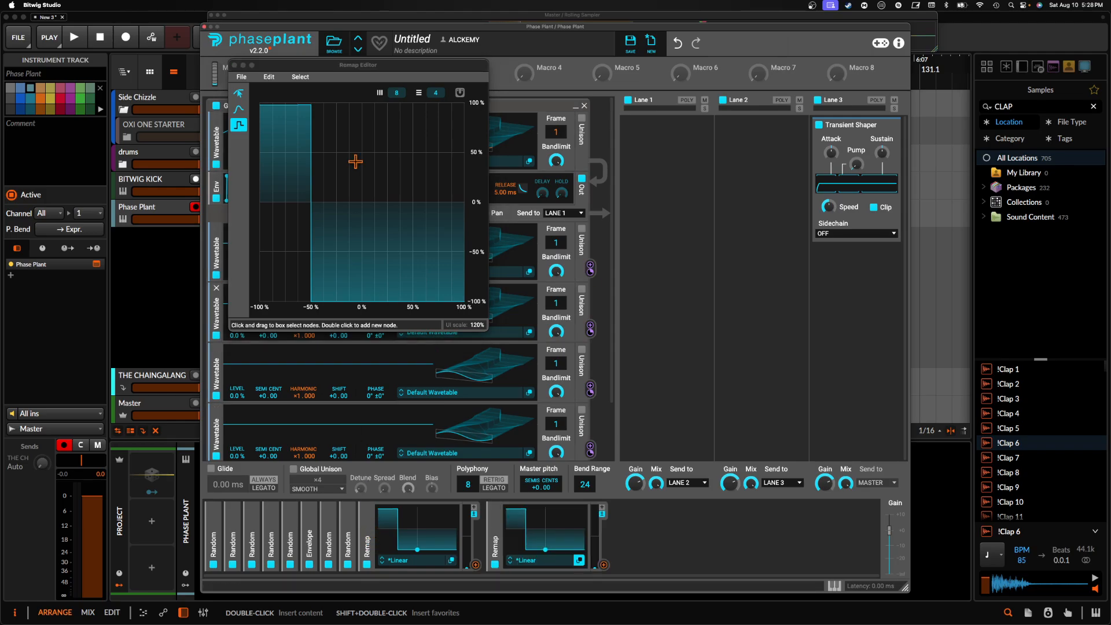
mouse_move(268, 119)
mouse_down()
mouse_move(284, 324)
mouse_move(307, 335)
mouse_up()
mouse_move(317, 300)
mouse_down()
mouse_move(318, 125)
mouse_move(349, 101)
mouse_up()
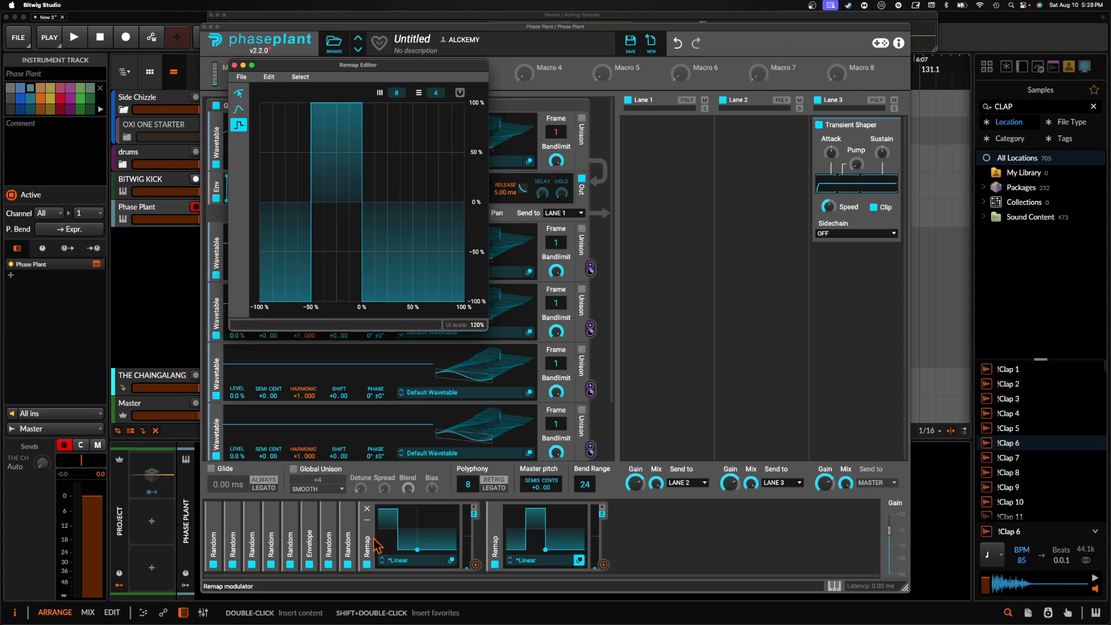
- Duplicate the second Remap modulator and redraw the copy's curve at 100% only between 0% and 50%
drag(376, 544, 497, 543)
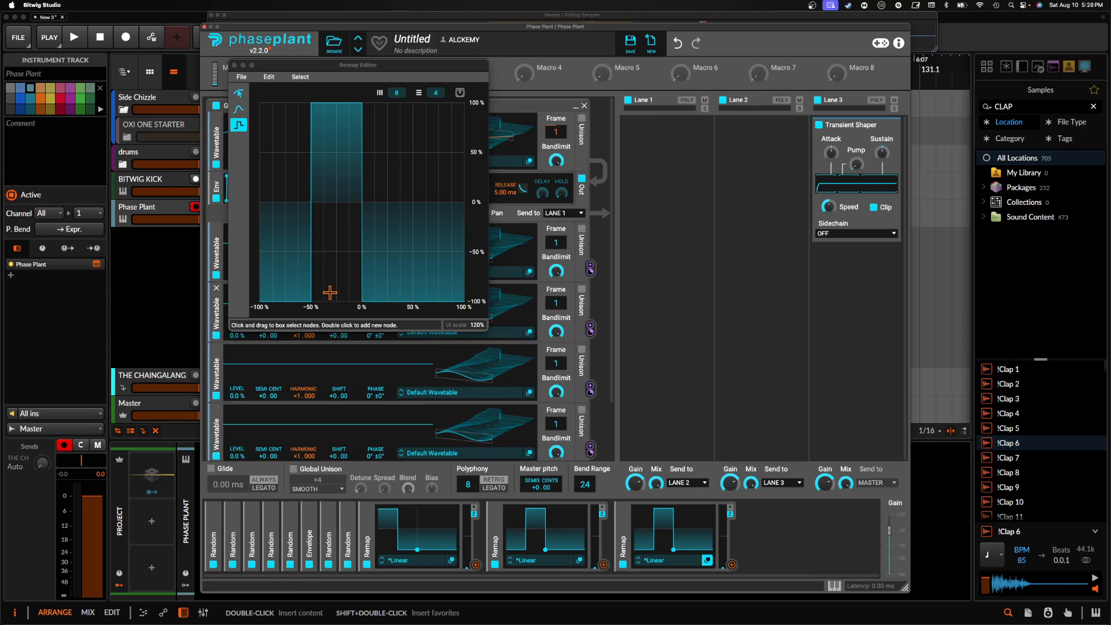
mouse_move(321, 121)
mouse_down()
mouse_move(319, 318)
mouse_move(356, 334)
mouse_up()
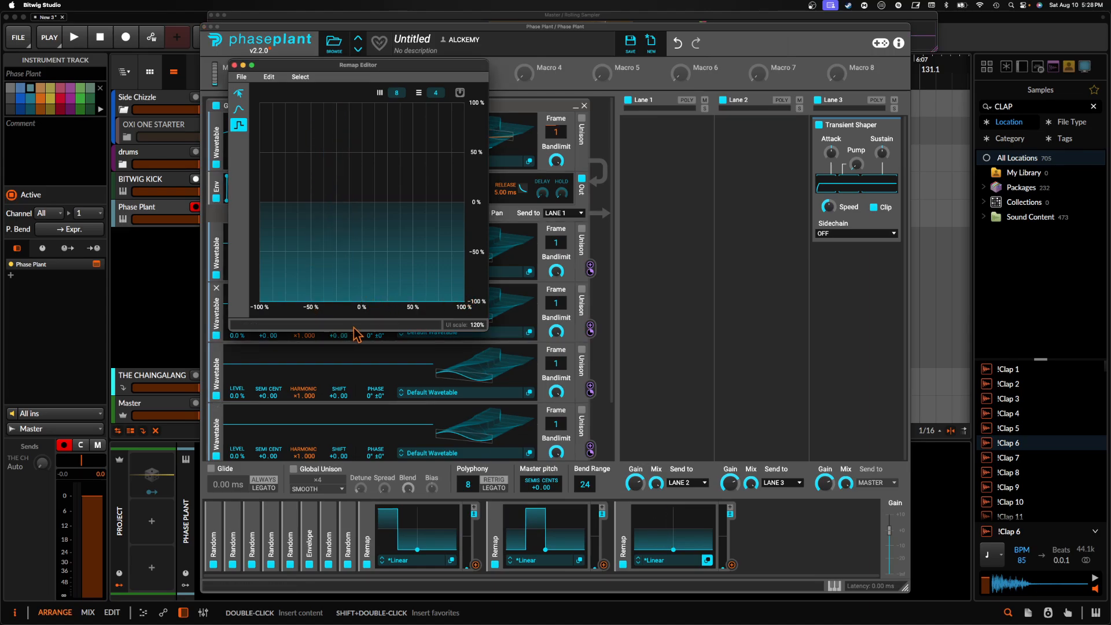
mouse_move(365, 275)
mouse_down()
mouse_move(370, 97)
mouse_move(413, 99)
mouse_up()
- Duplicate the third Remap modulator, redraw the copy's curve at 100% only between 50% and 100%, and close the Remap Editor
click(617, 554)
key(super+d)
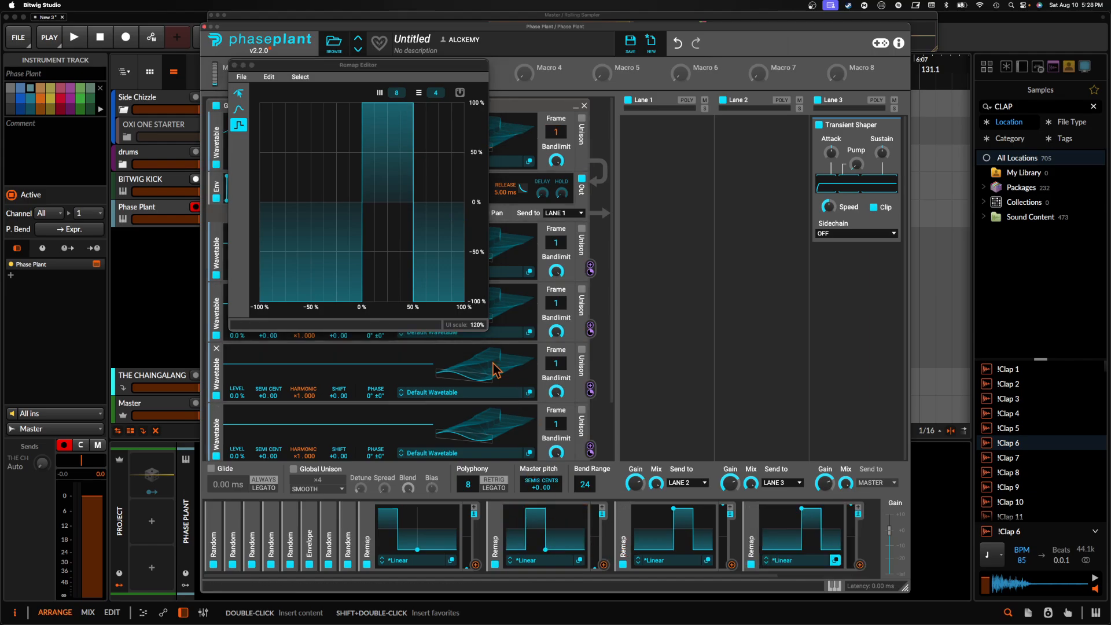
click(372, 148)
mouse_move(372, 149)
mouse_down()
mouse_move(374, 367)
mouse_move(408, 370)
mouse_up()
mouse_move(417, 300)
mouse_down()
mouse_move(414, 109)
mouse_move(453, 99)
mouse_up()
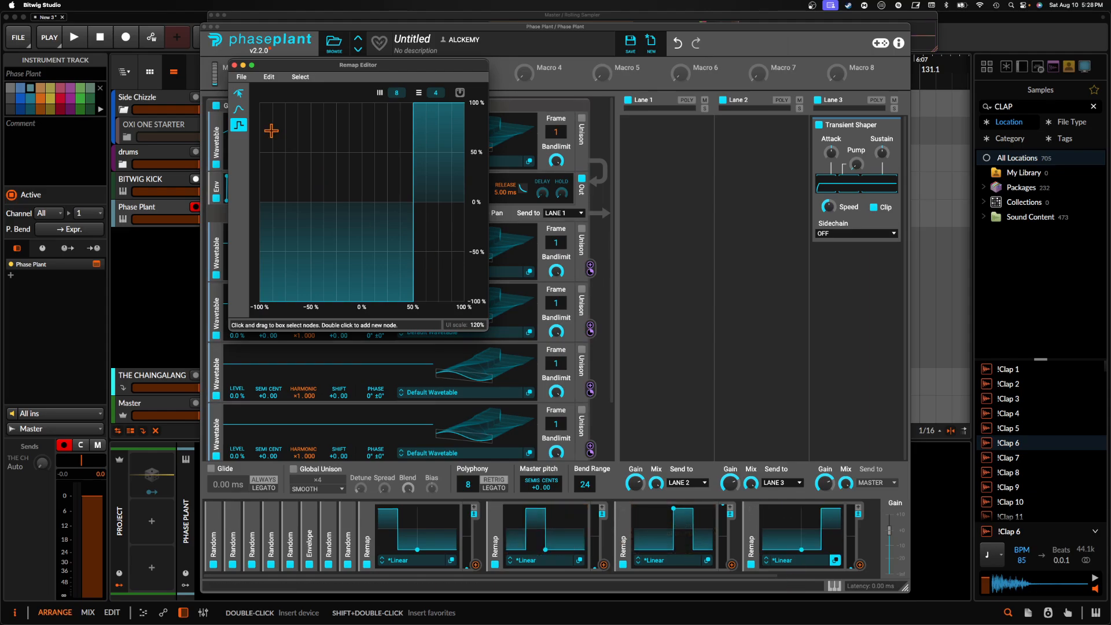
click(233, 66)
- Assign the first Remap modulator to the second wavetable's level with an amount of 100%
scroll(352, 273, down, 1)
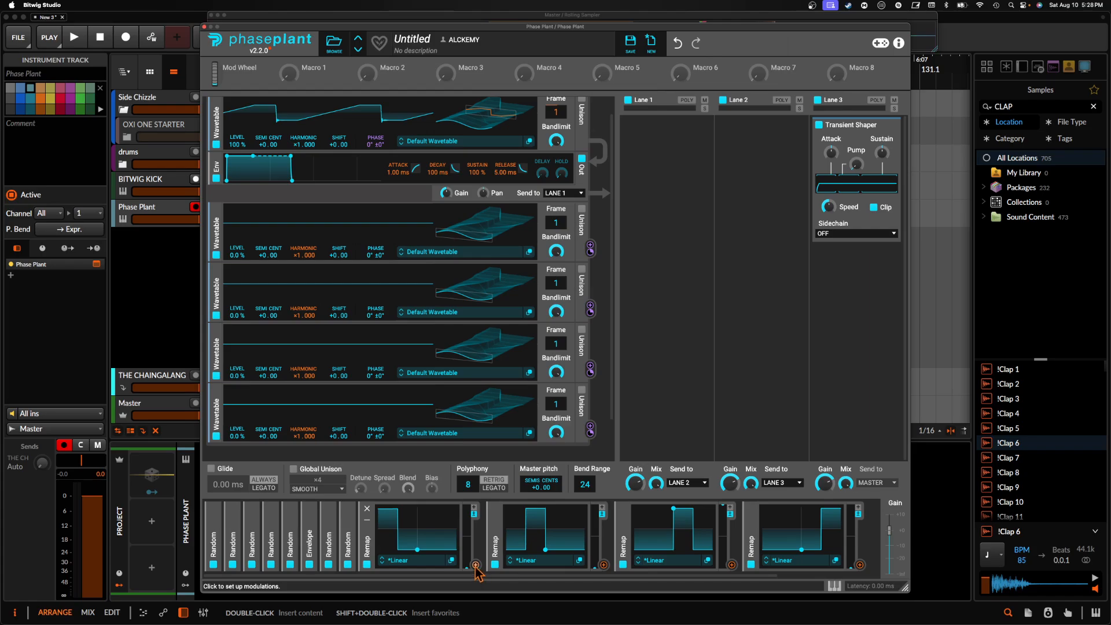
drag(476, 570, 237, 263)
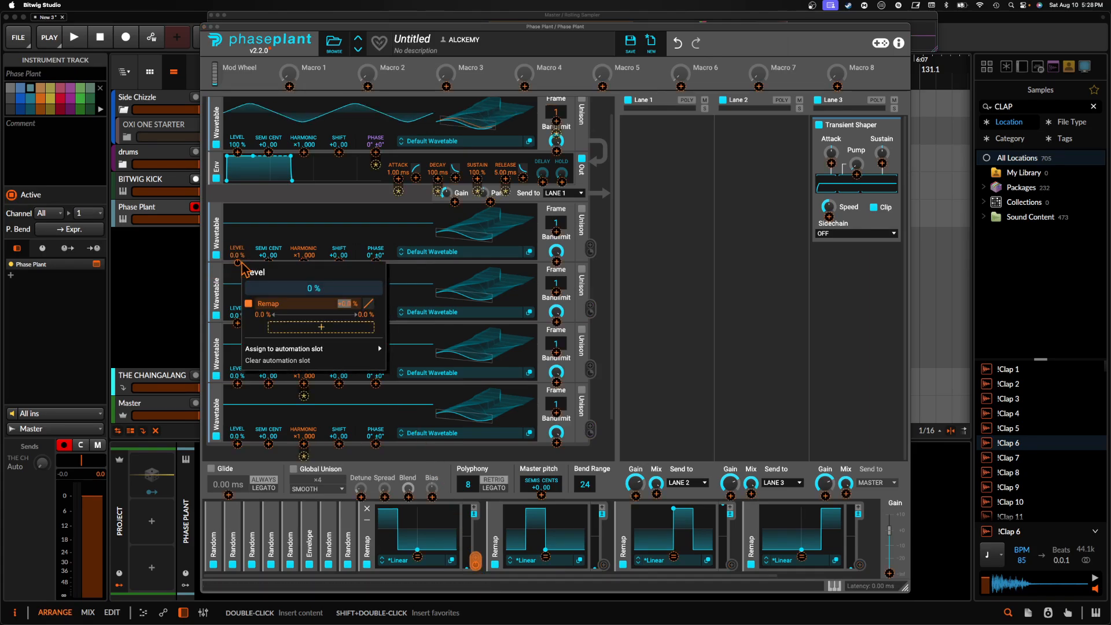
text(100)
key(Return)
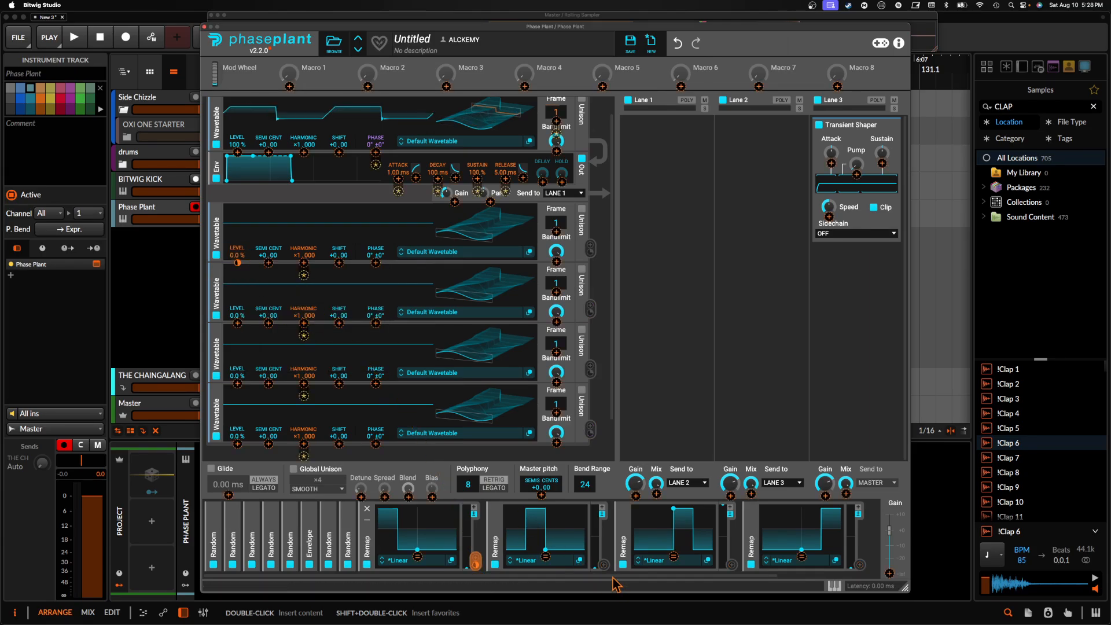
click(602, 564)
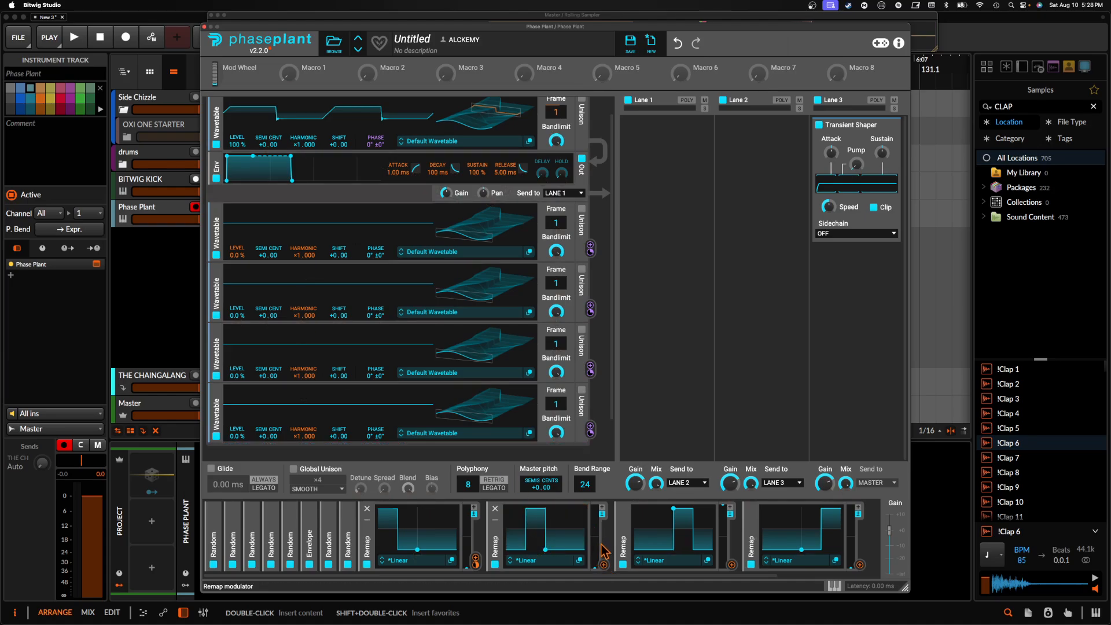
- Assign the second Remap modulator to the third wavetable's level
drag(603, 566, 430, 383)
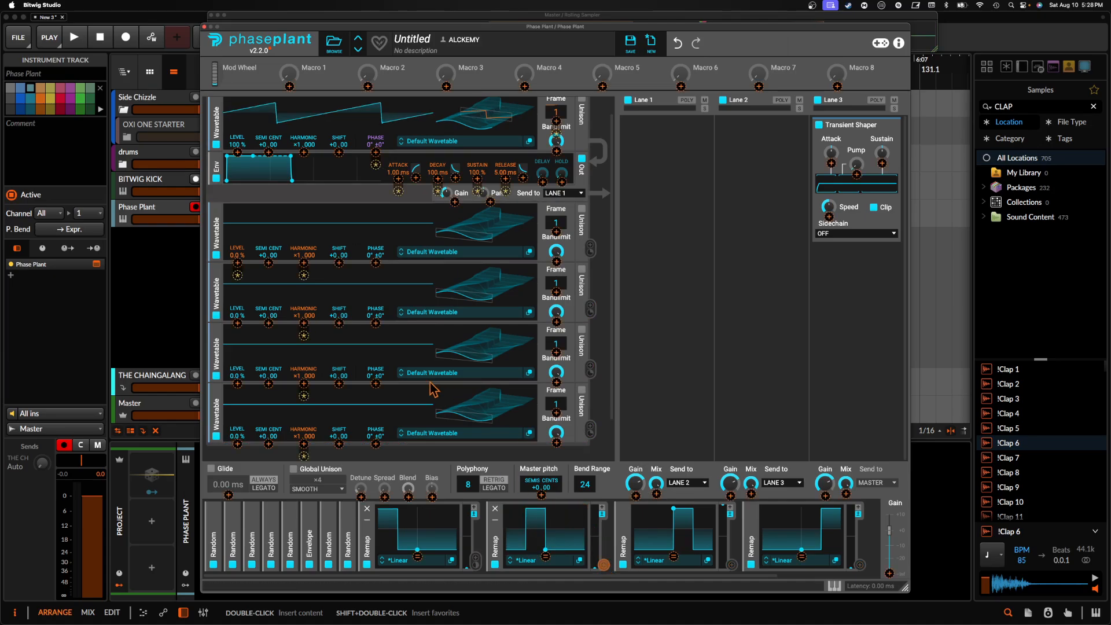
drag(249, 337, 237, 323)
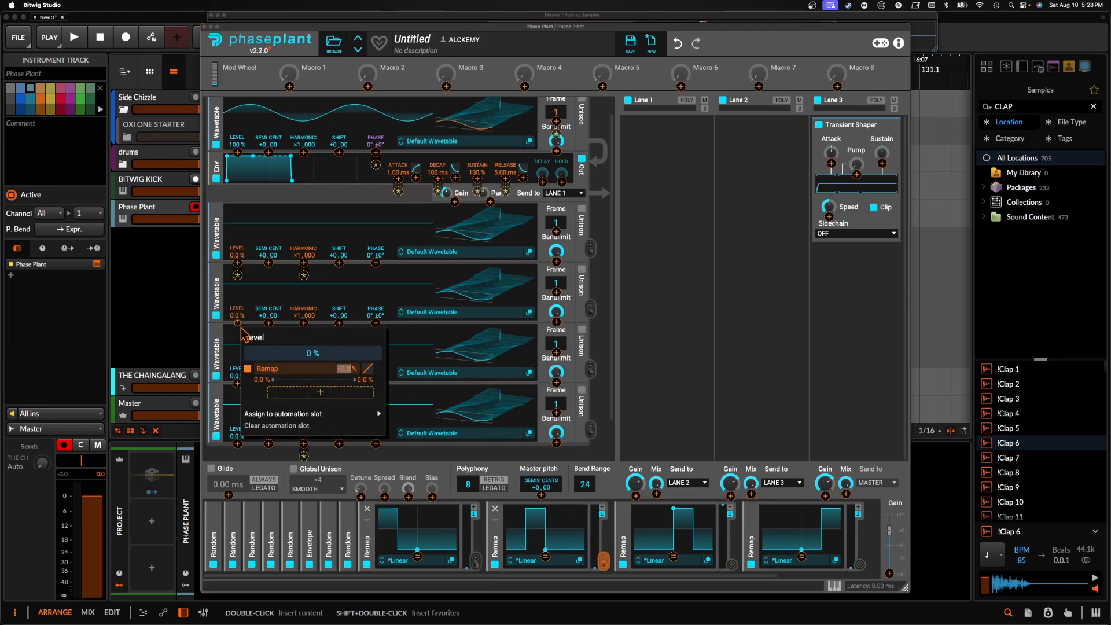
key(Return)
click(603, 561)
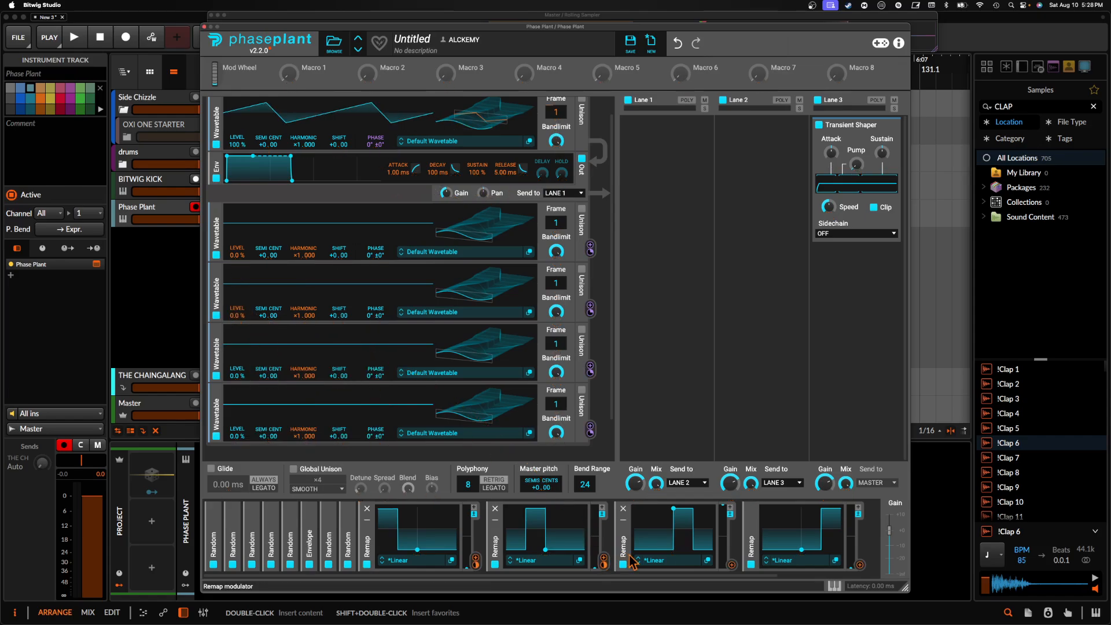
- Assign the third Remap modulator to the fourth wavetable's level at 100%, and the fourth Remap to the fifth wavetable's level
scroll(629, 557, right, 1)
scroll(632, 561, right, 1)
drag(693, 564, 305, 375)
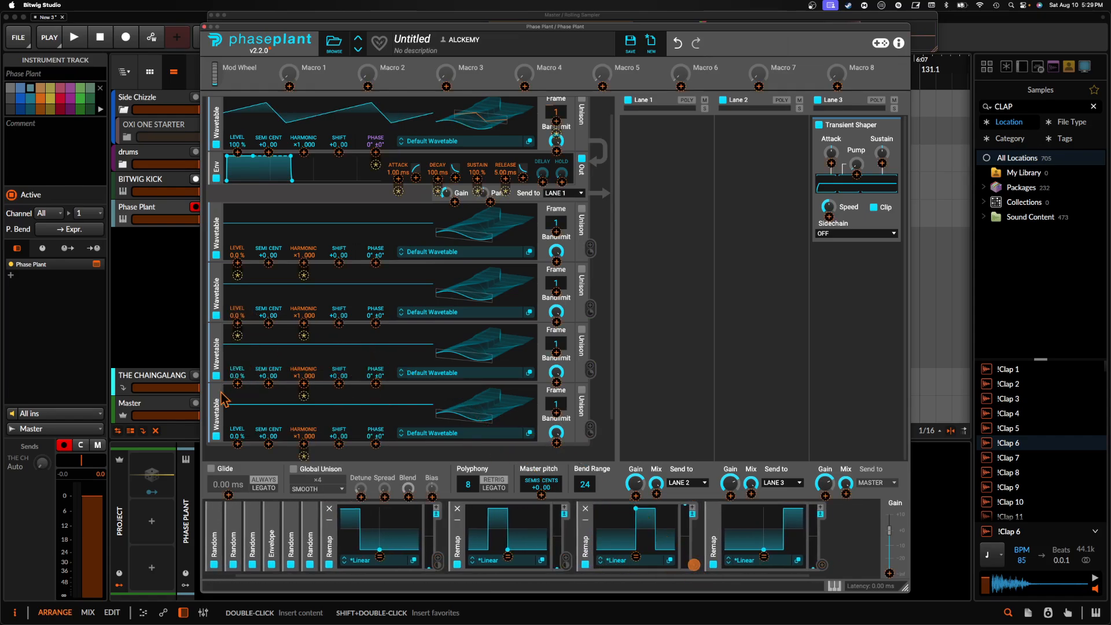
drag(225, 399, 237, 383)
text(100)
key(Return)
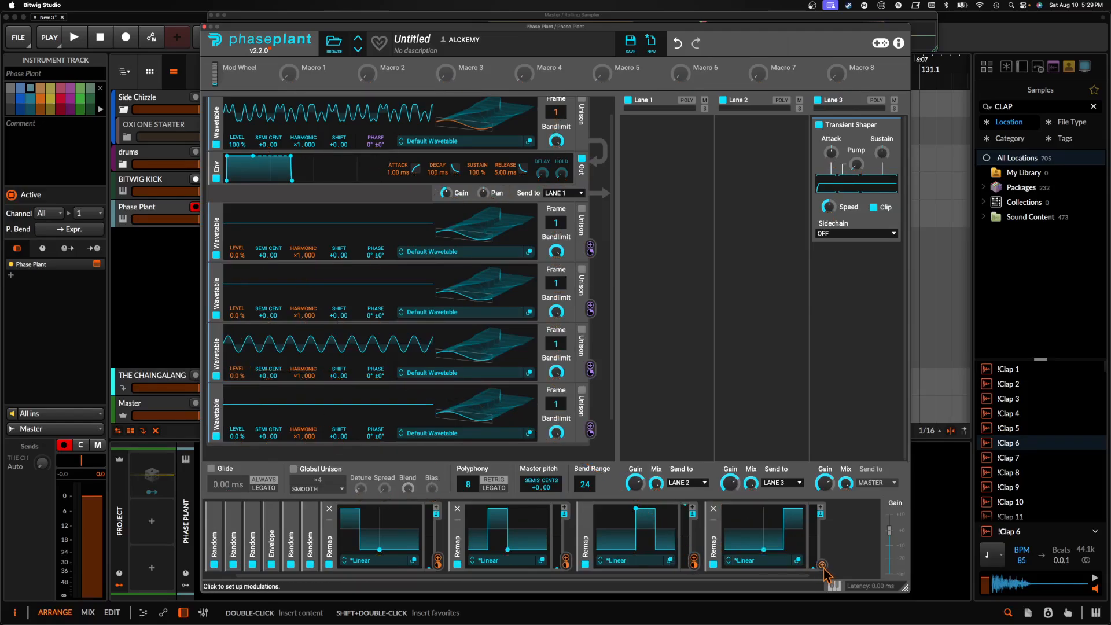
drag(822, 565, 235, 398)
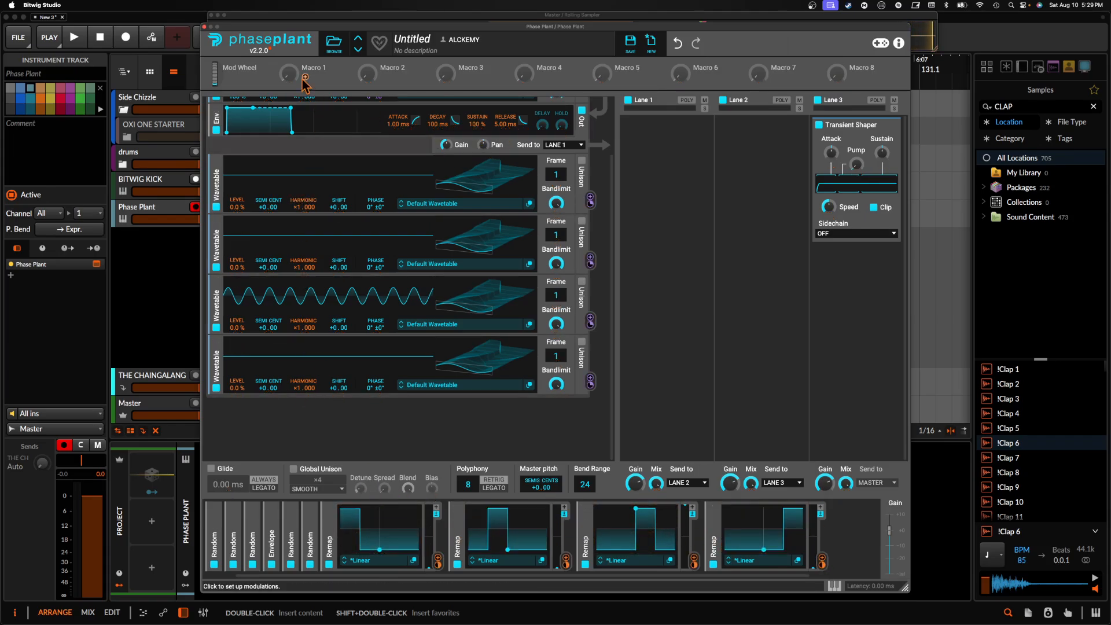
- Assign Macro 1 as the input of all four Remap modulators and sweep the macro to test the switching
mouse_move(304, 78)
mouse_down()
mouse_move(379, 564)
mouse_move(763, 561)
mouse_up()
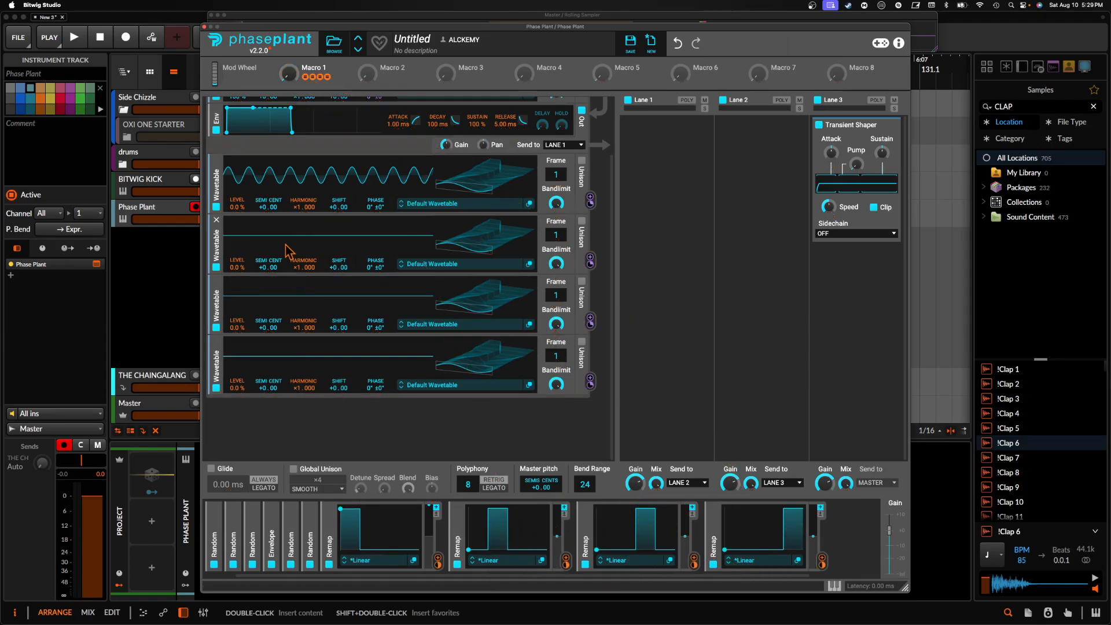
mouse_move(287, 74)
mouse_down()
mouse_move(287, 45)
mouse_move(288, 96)
mouse_up()
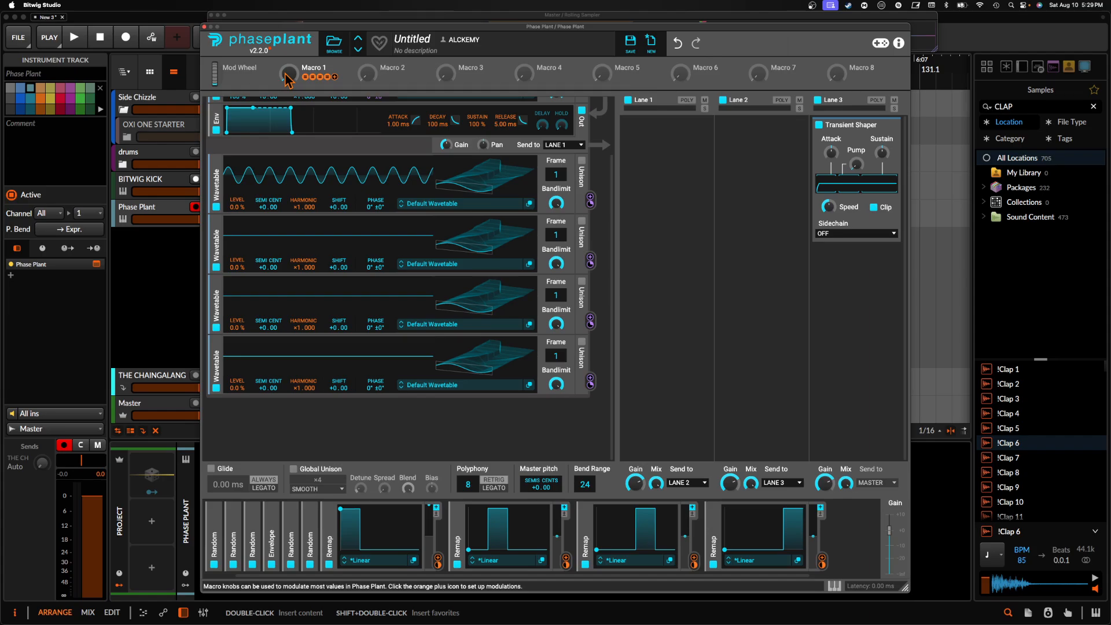
click(489, 211)
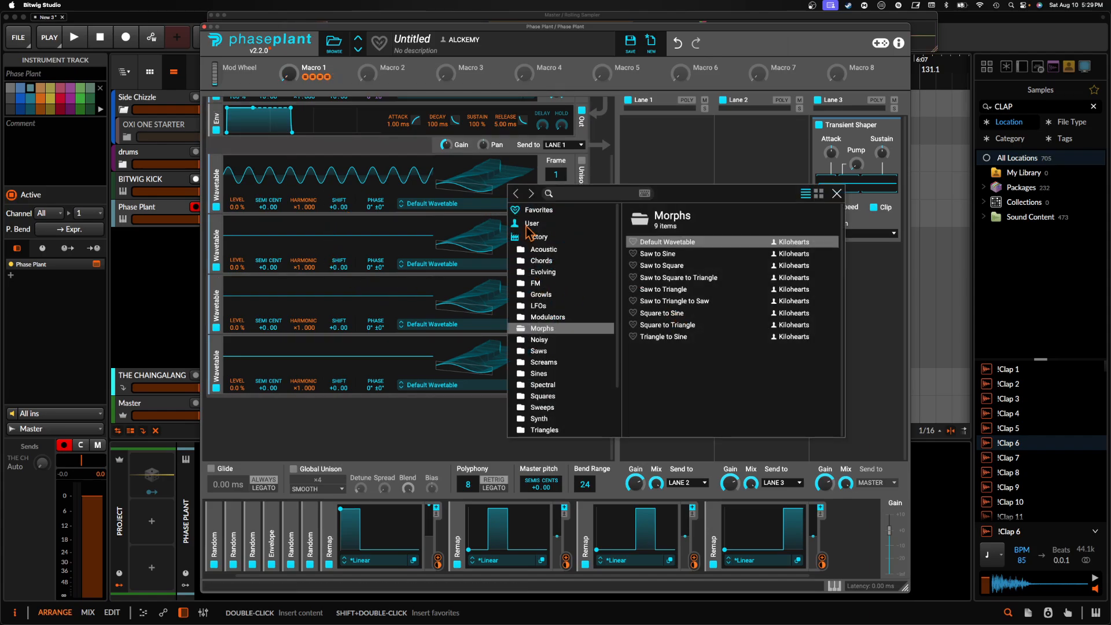
click(527, 226)
click(455, 182)
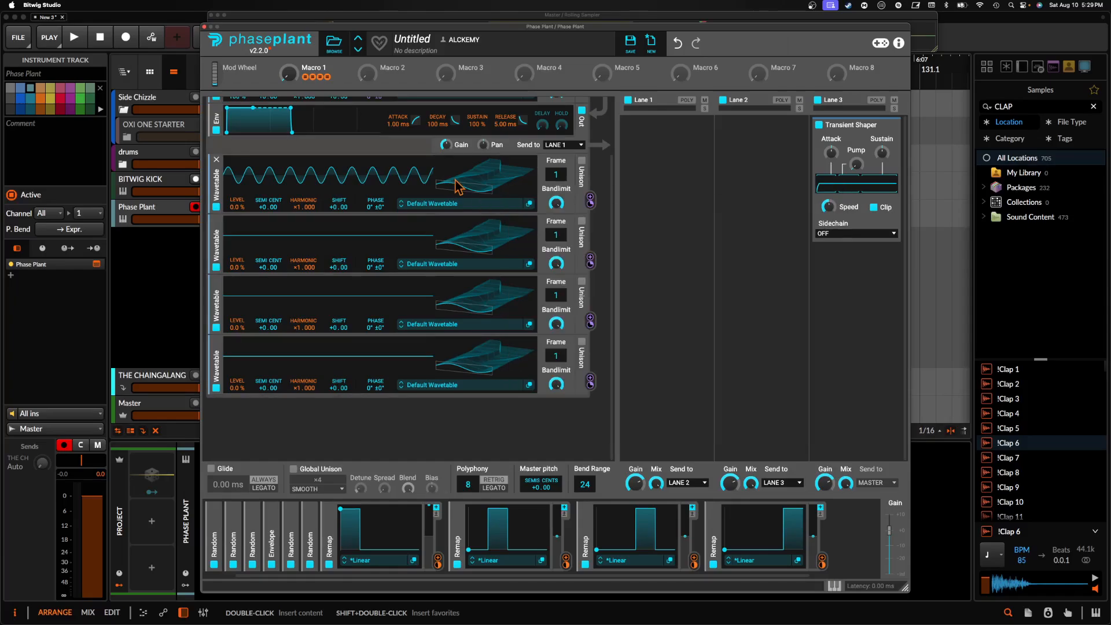
- Load the DRINK WATER wavetable from the AETURNUM 6 WAVETABLES user folder into the third wavetable oscillator
click(478, 265)
click(531, 283)
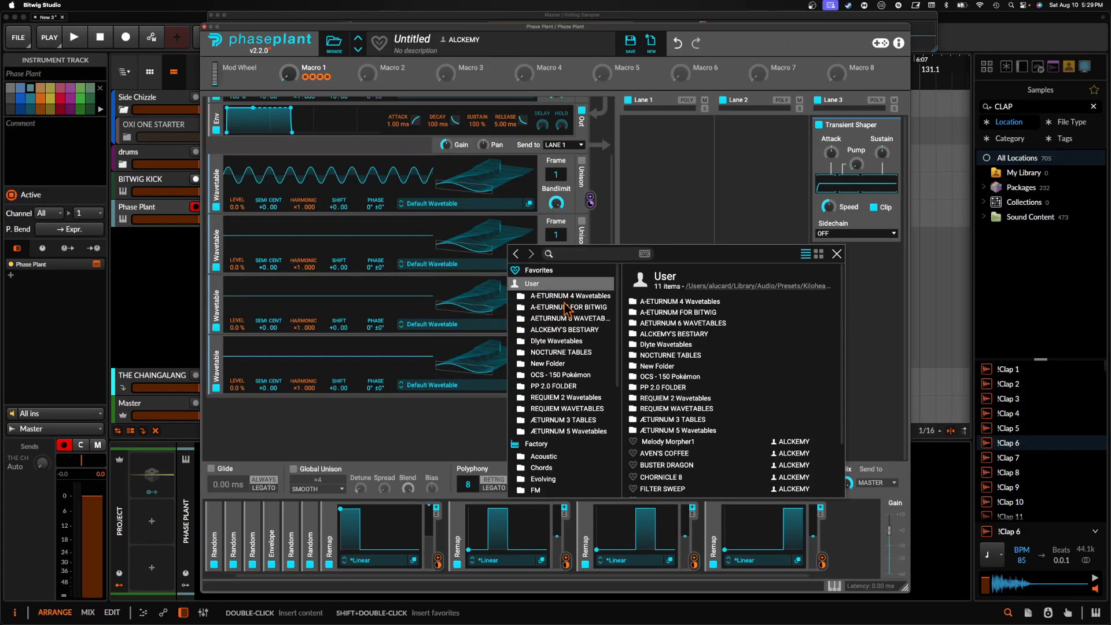
scroll(565, 309, down, 2)
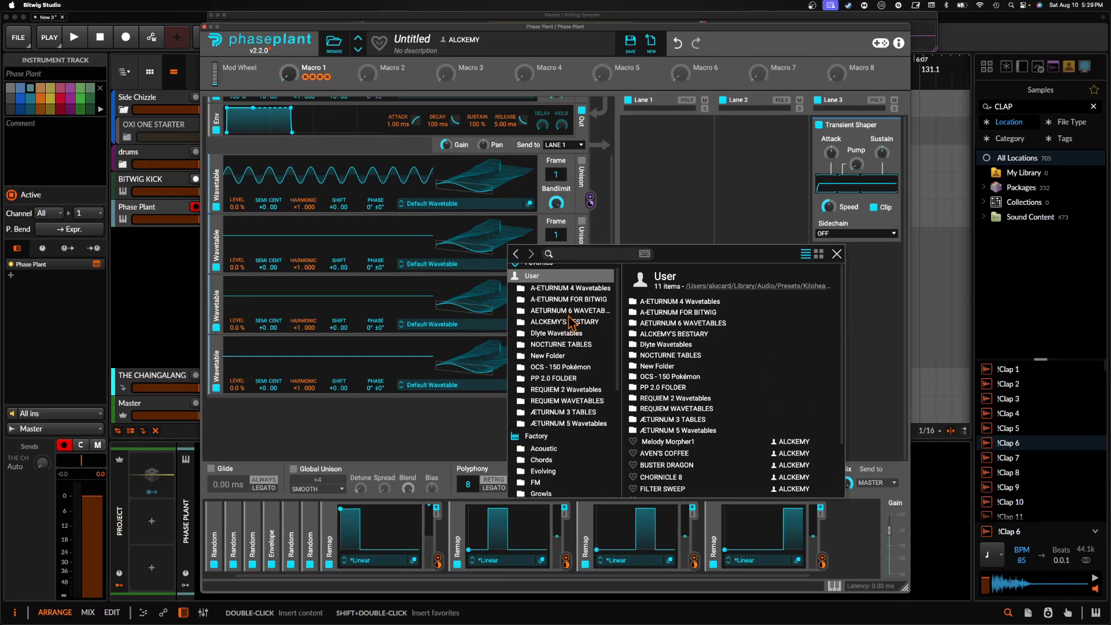
click(570, 312)
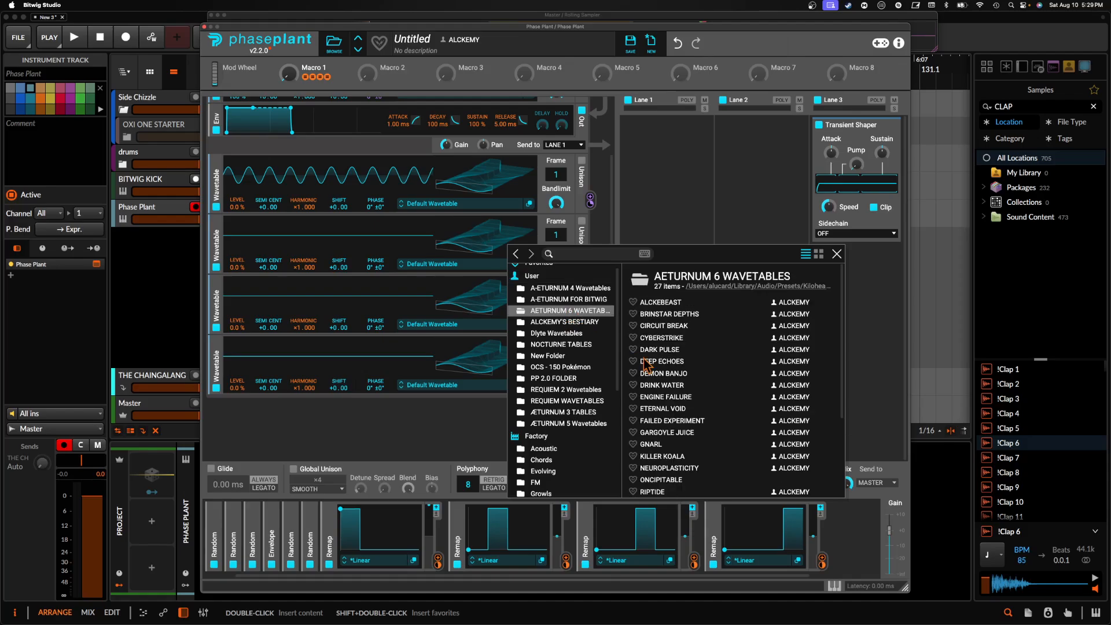
double_click(668, 386)
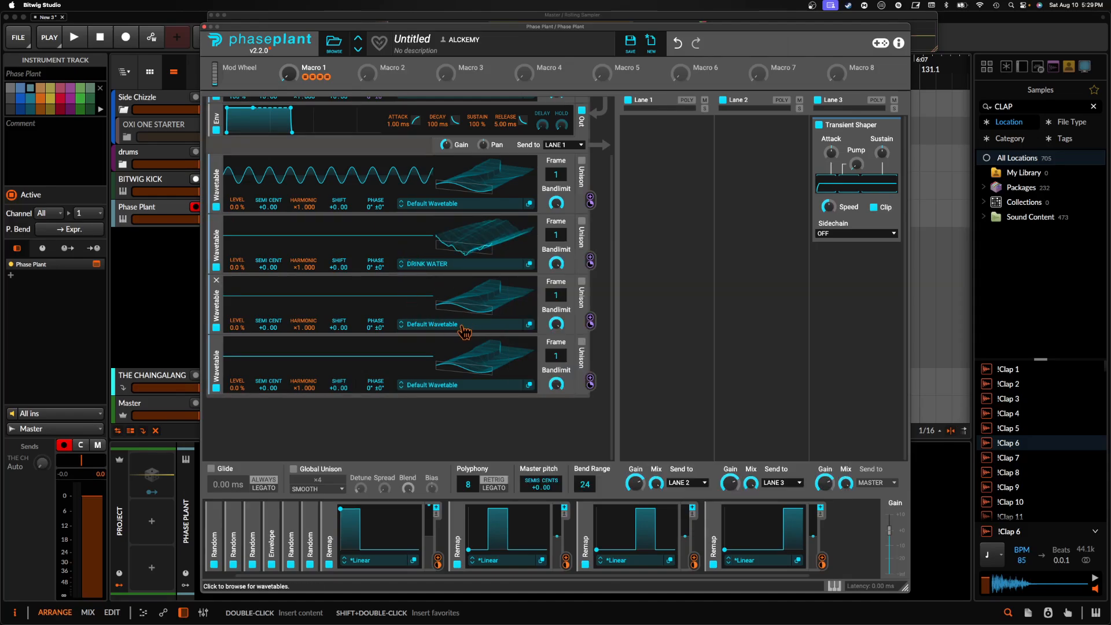
- Load the MOLDY PUMPKIN 3 wavetable from the REQUIEM 2 Wavetables user folder into the fourth wavetable oscillator
click(464, 331)
click(532, 344)
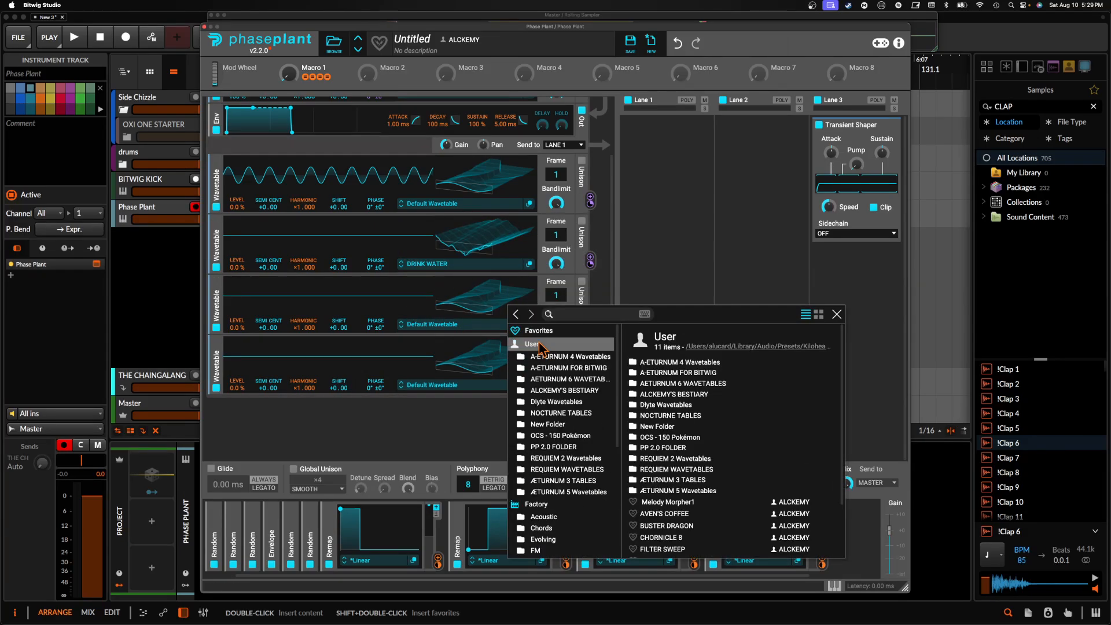
scroll(569, 412, down, 3)
click(570, 417)
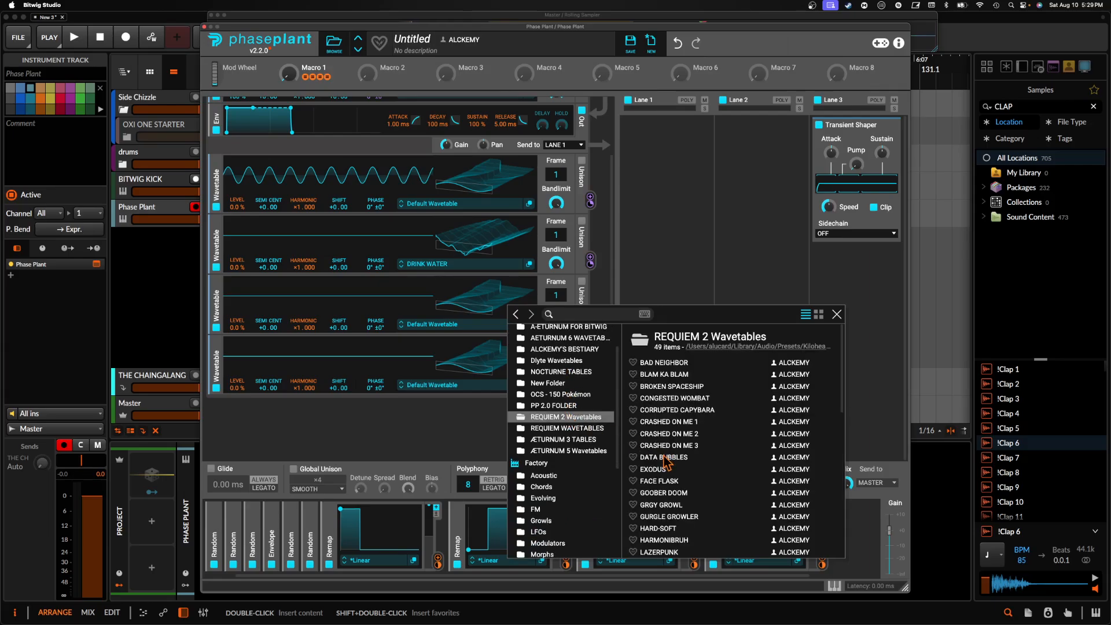
scroll(666, 463, down, 5)
click(665, 445)
click(399, 289)
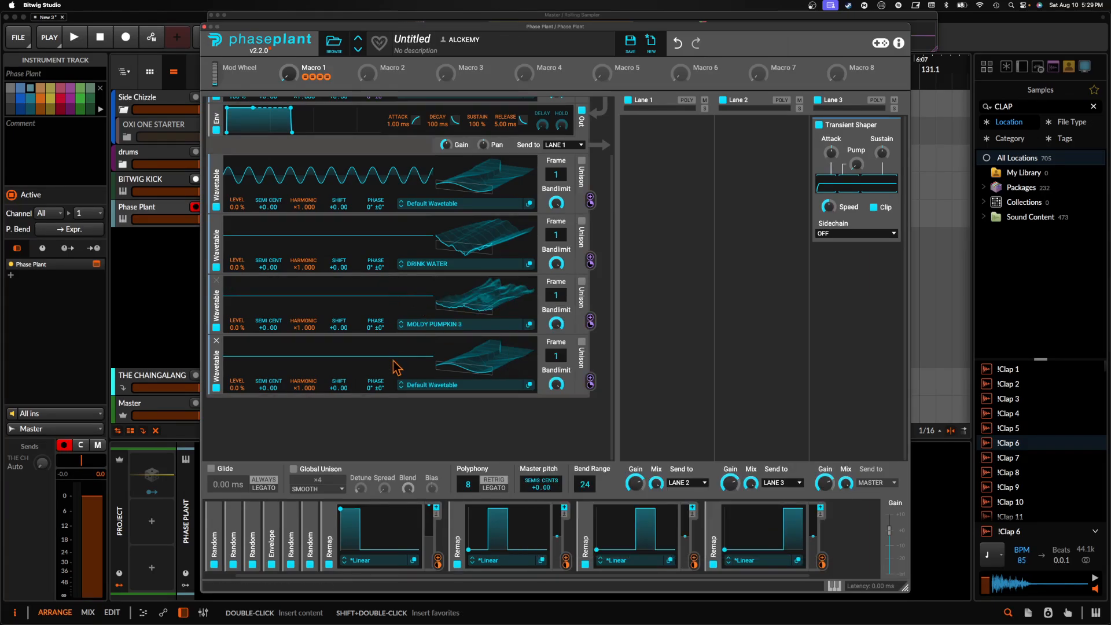
- Load the TRASH PANDA wavetable from the User presets into the fifth wavetable oscillator
click(449, 385)
click(532, 364)
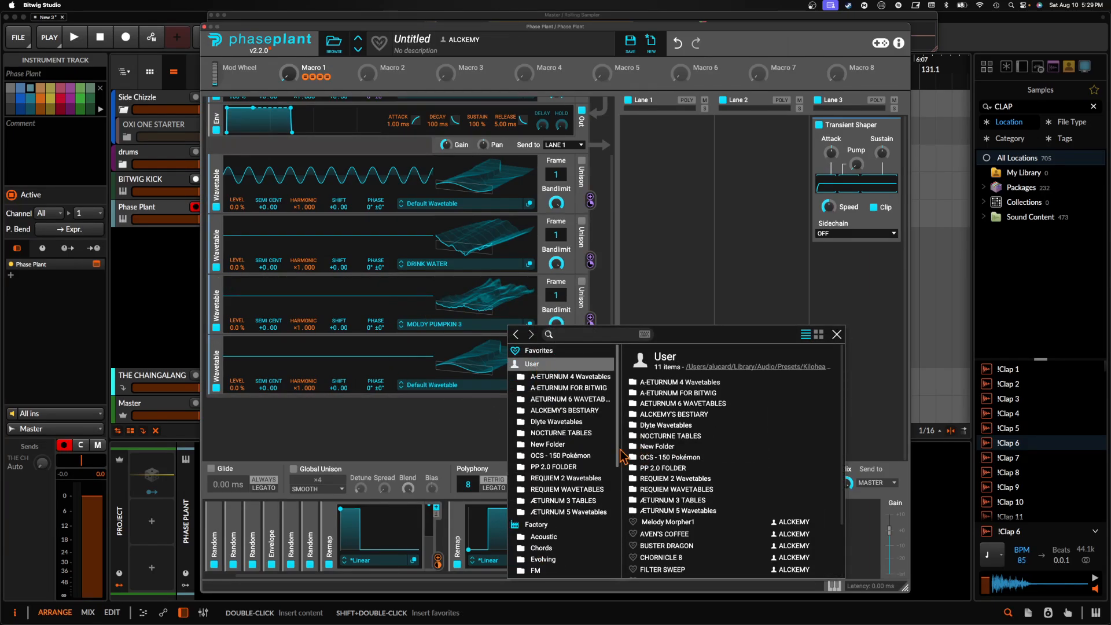
scroll(665, 465, down, 3)
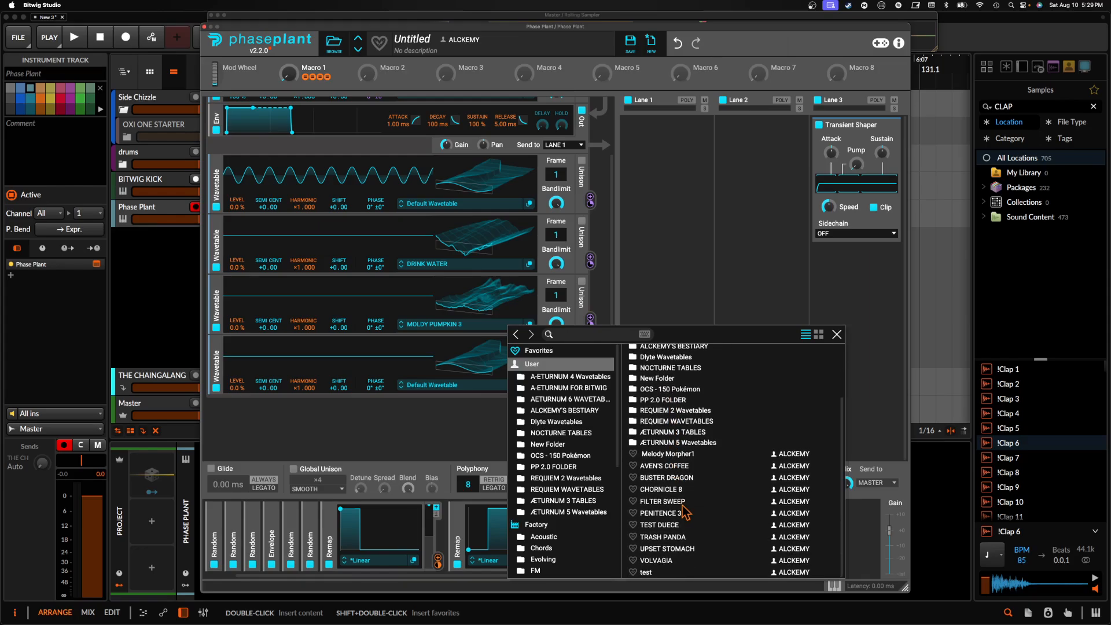
click(676, 540)
click(387, 369)
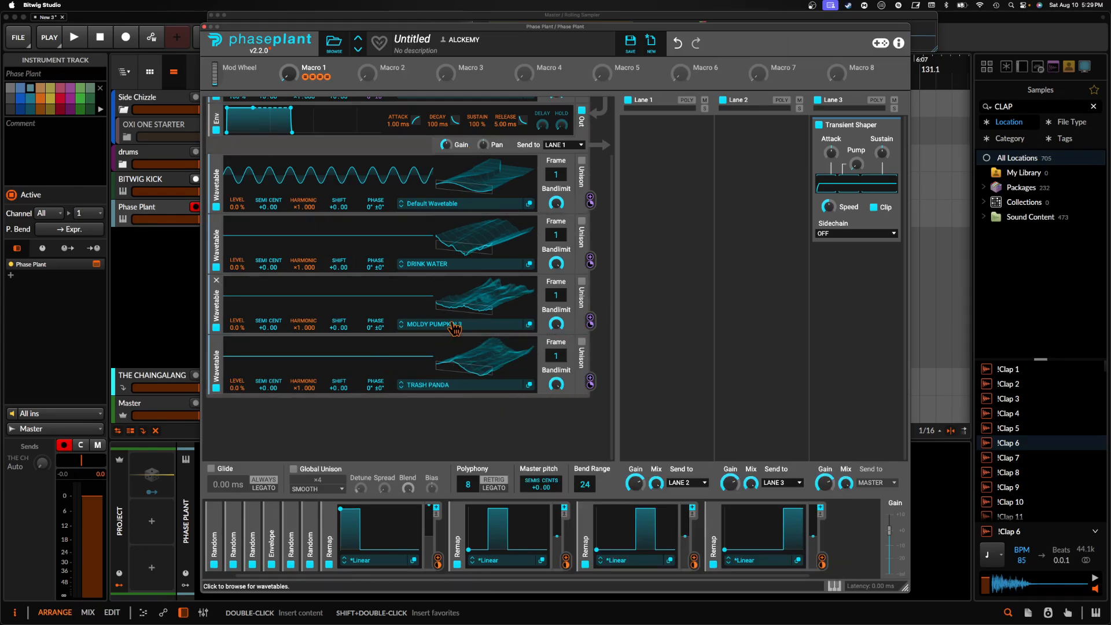
- Collapse all four Remap modulators in the modulator row
scroll(460, 321, up, 3)
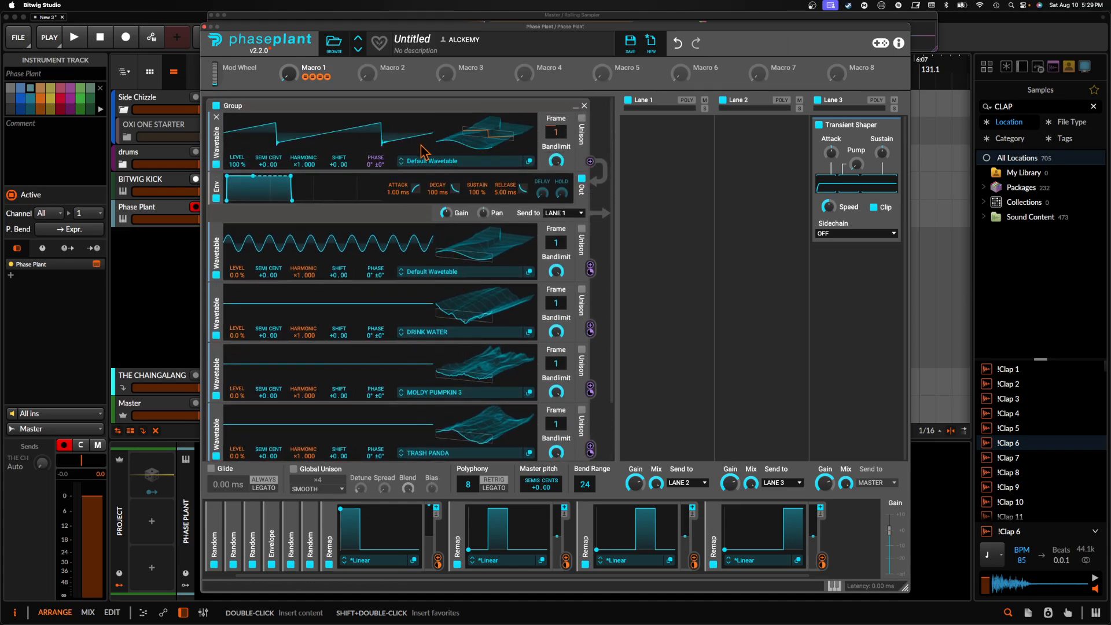
click(331, 520)
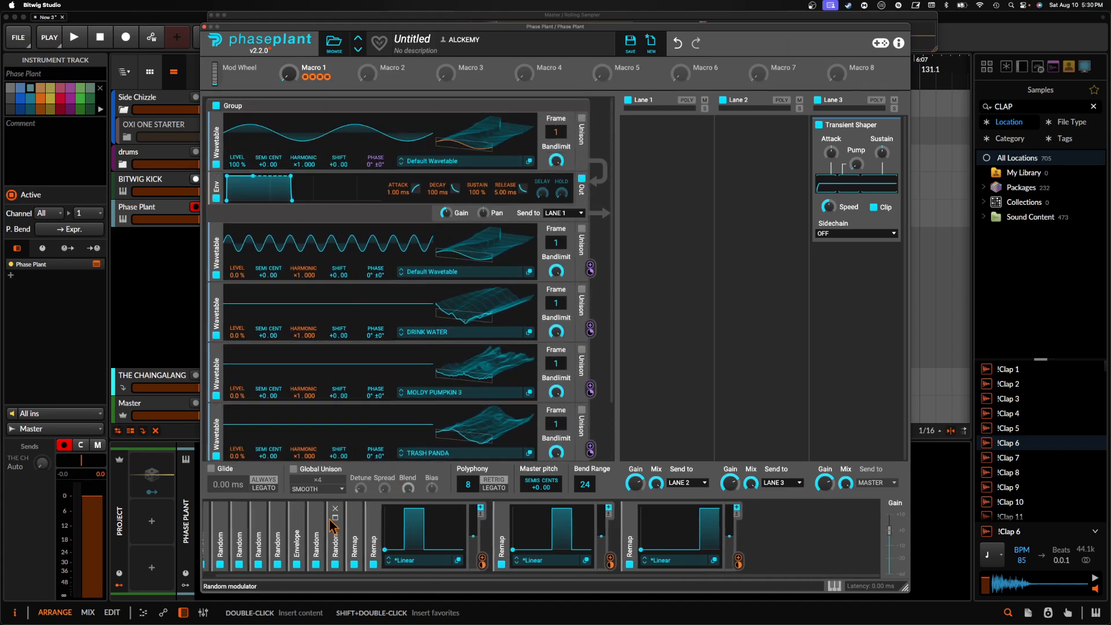
click(375, 520)
click(406, 518)
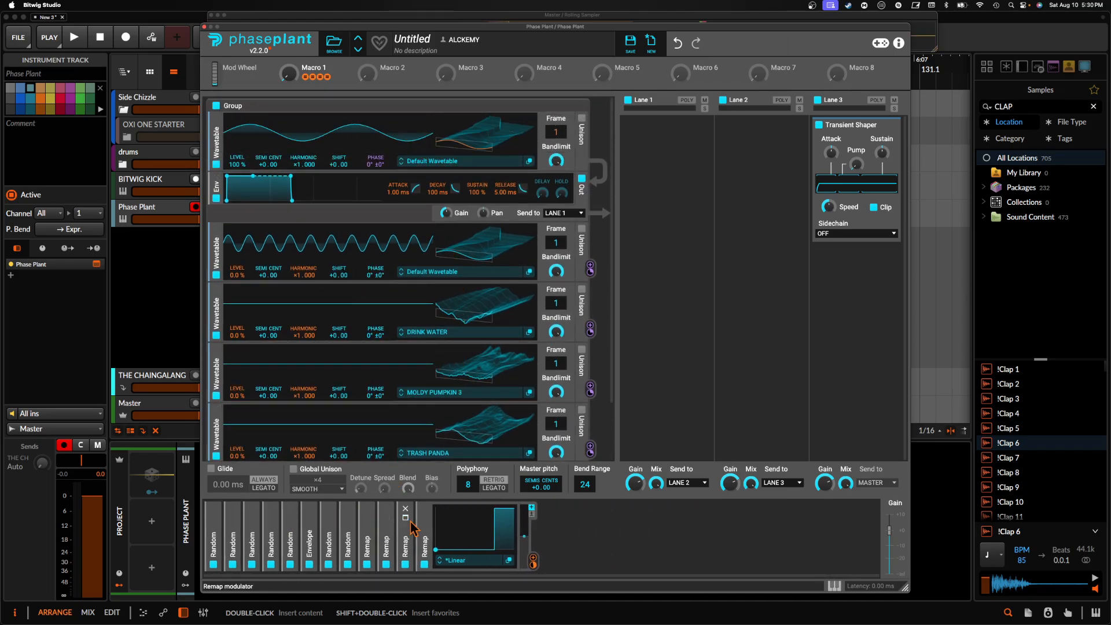
click(426, 522)
- Add an LFO Table modulator after the Remaps, assign it to Macro 1, and set its rate to a tempo-synced 4/4
click(506, 527)
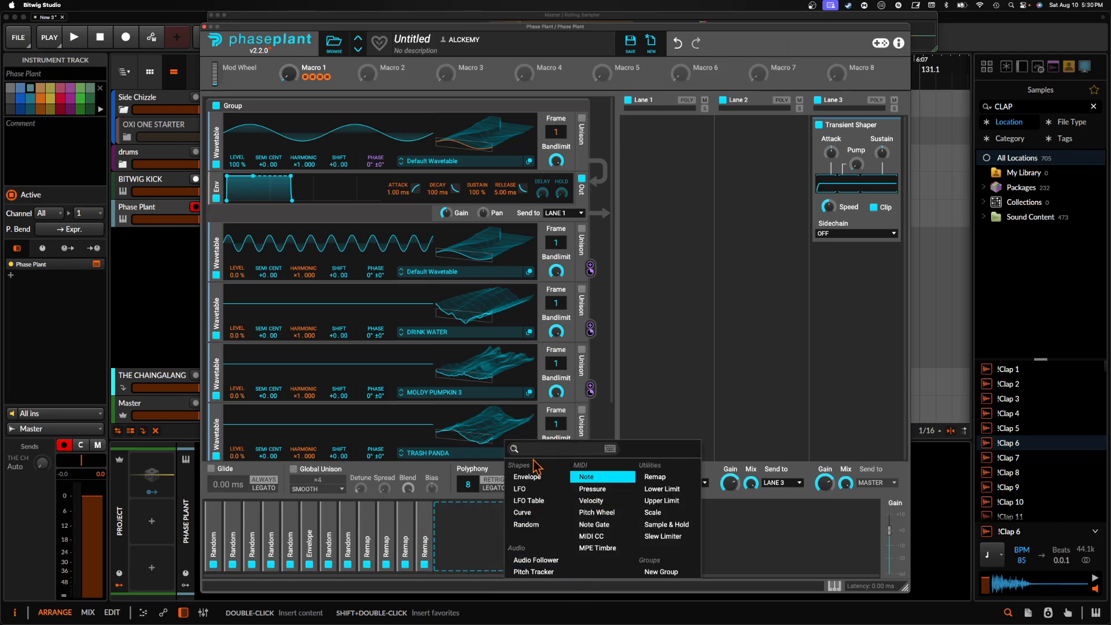
click(528, 501)
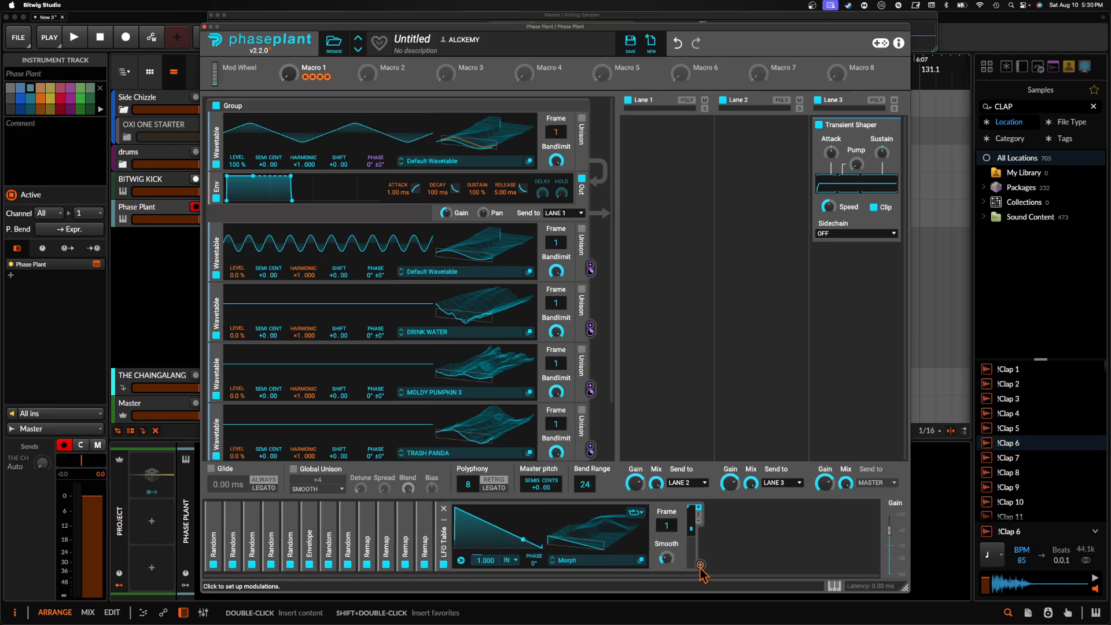
drag(317, 102, 287, 73)
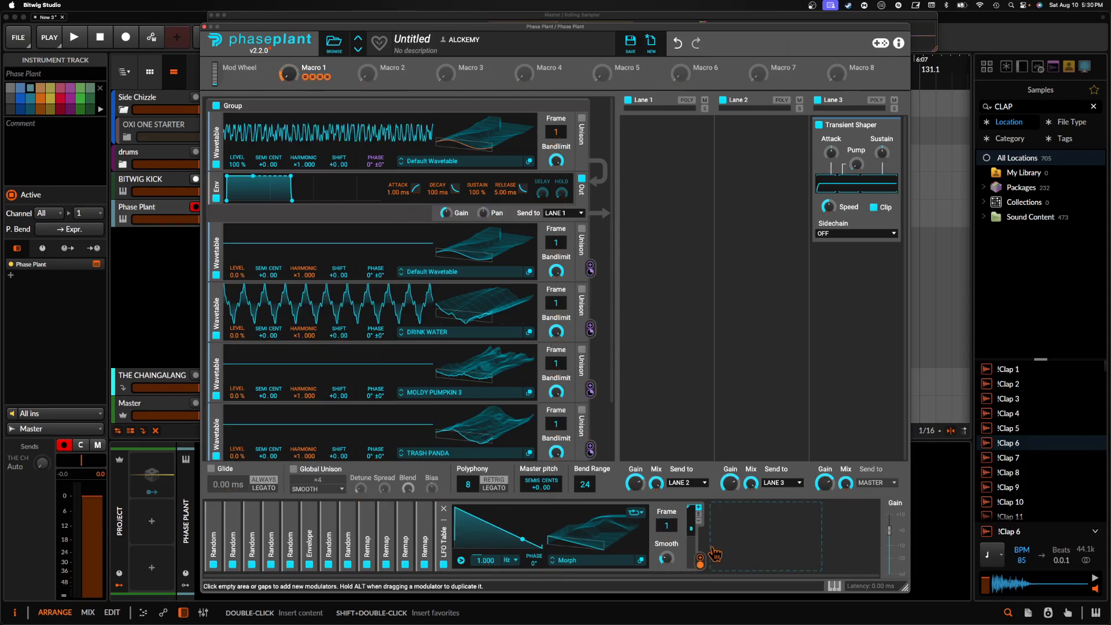
click(509, 560)
click(519, 570)
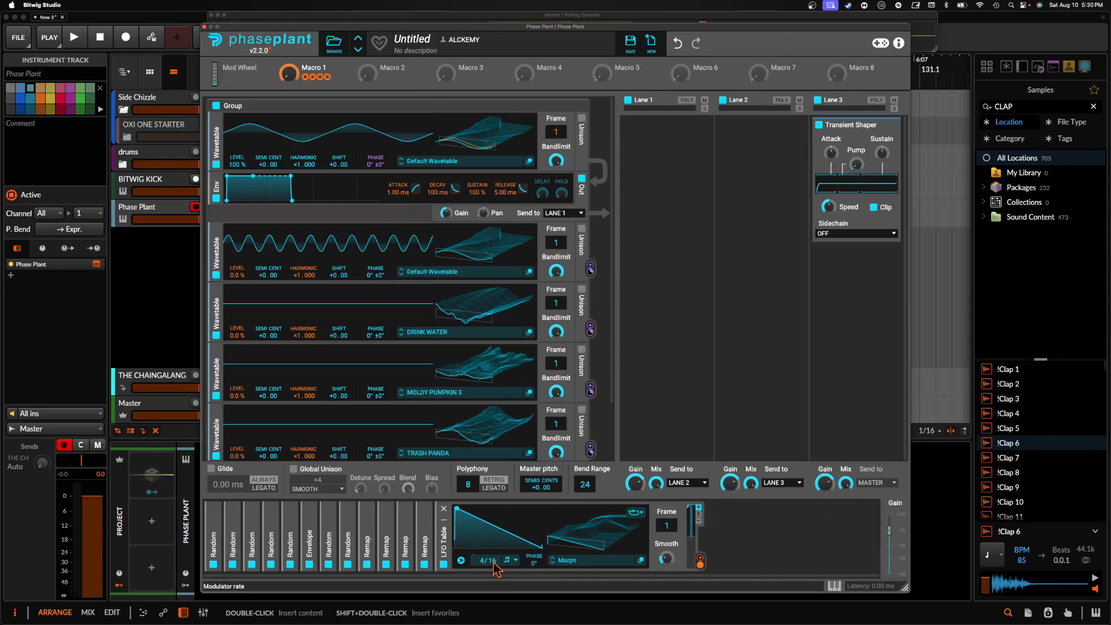
- Add a Random modulator after the LFO Table and assign it to the LFO Table's frame
click(699, 562)
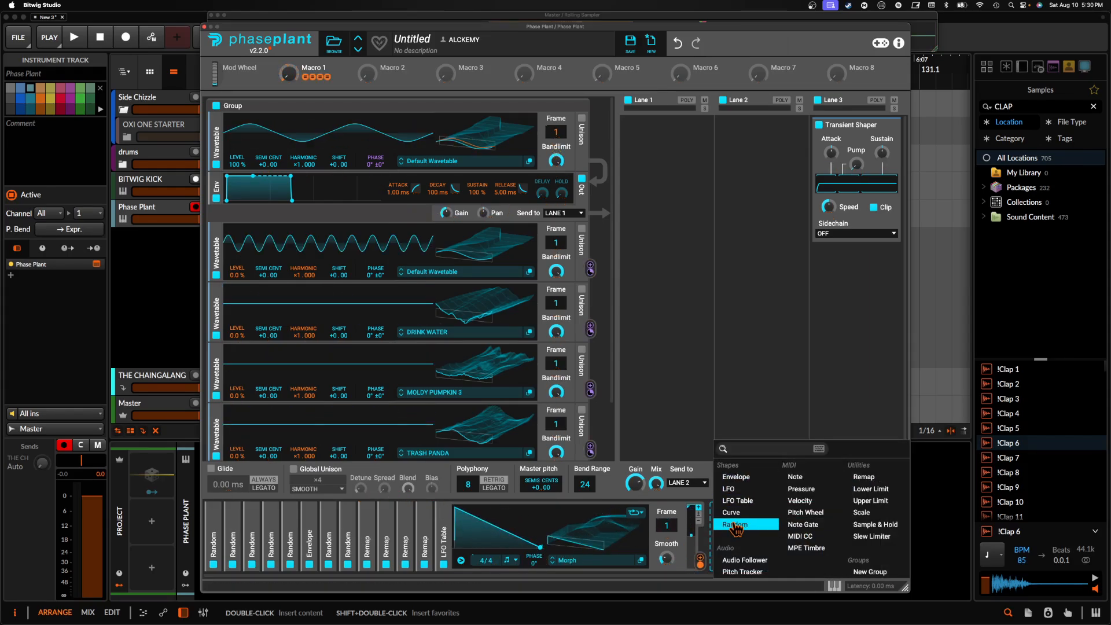
click(752, 527)
drag(650, 536, 647, 534)
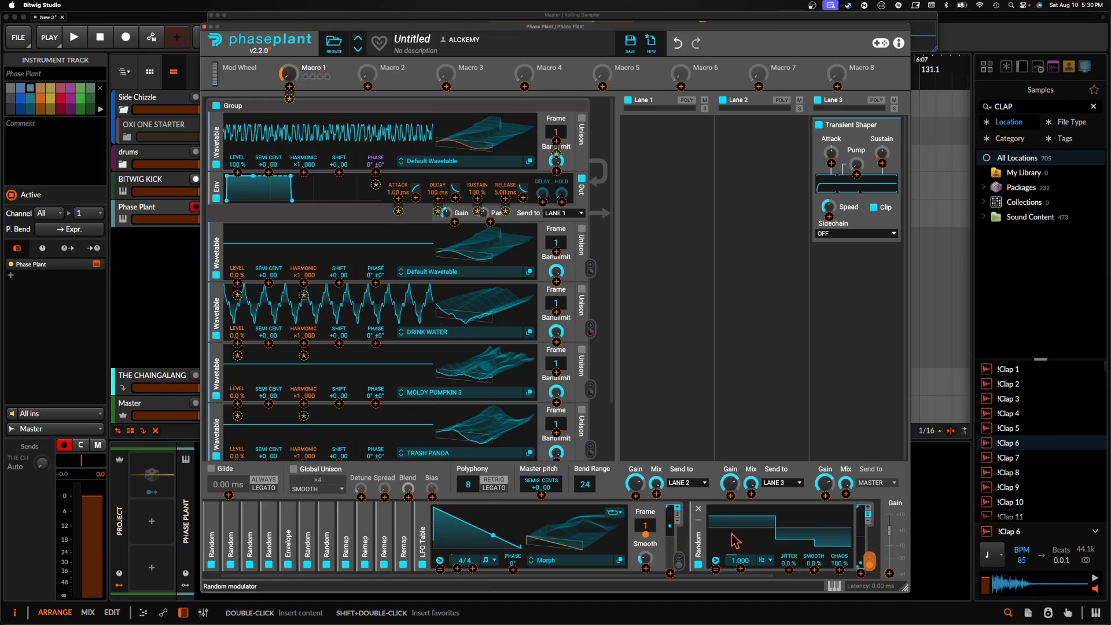
- Sync the new Random modulator's rate to tempo at 4/4, and collapse the LFO Table and Random modulators
click(766, 560)
click(763, 570)
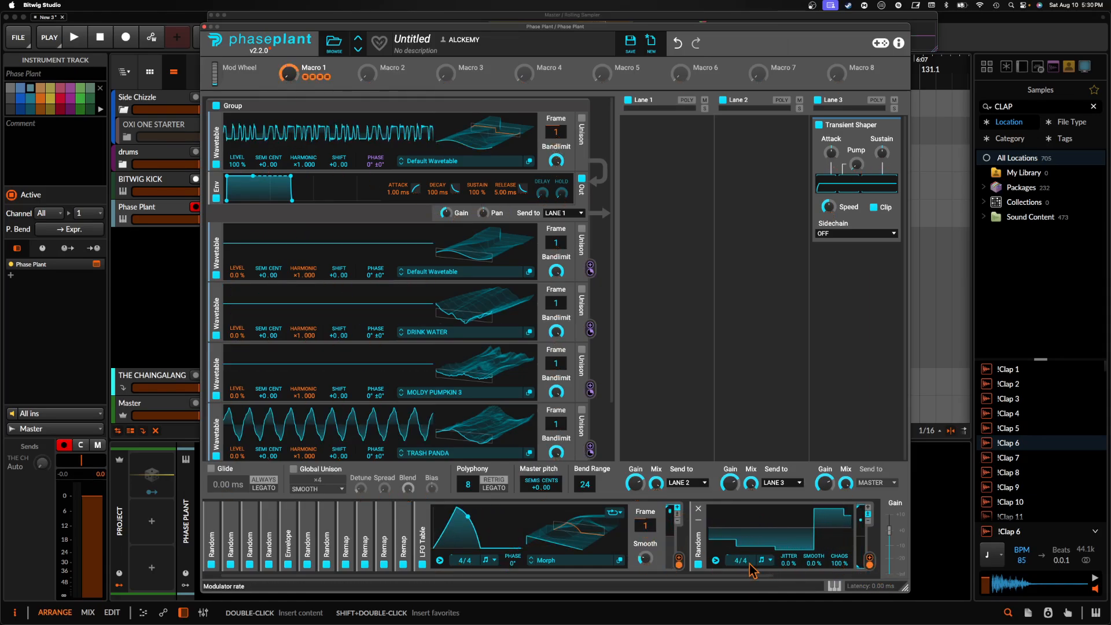
drag(749, 561, 749, 576)
scroll(448, 520, left, 1)
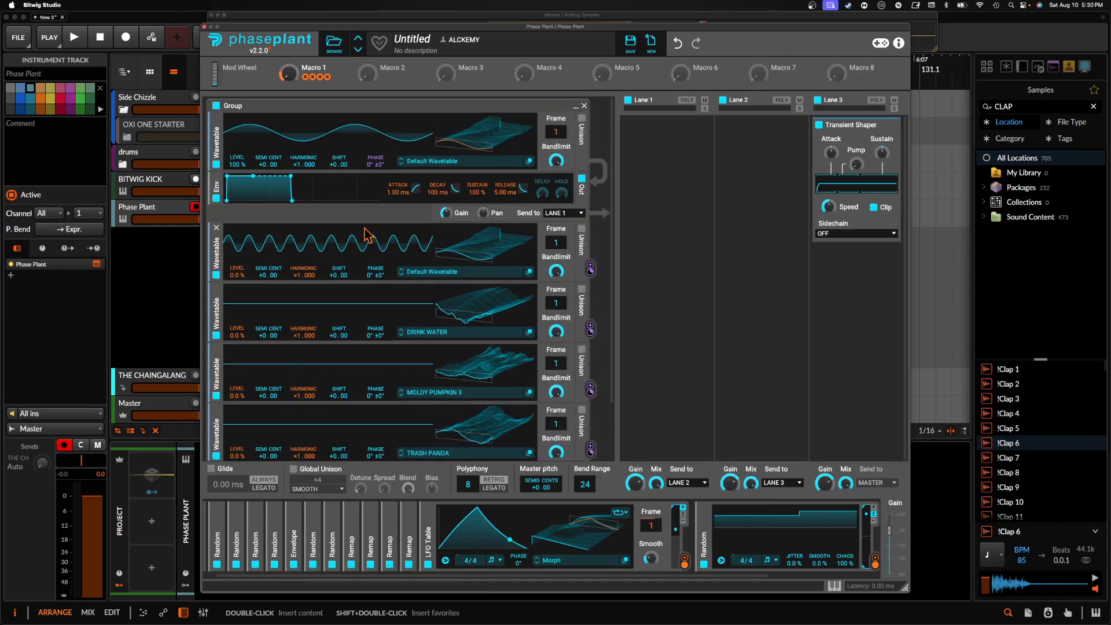
scroll(374, 217, down, 1)
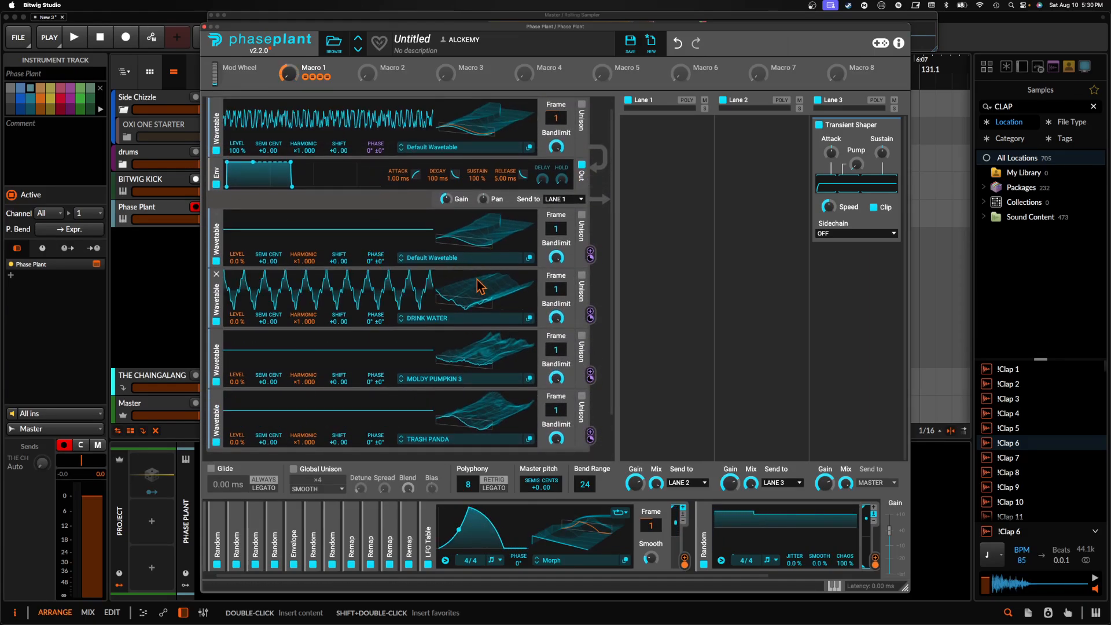
click(427, 520)
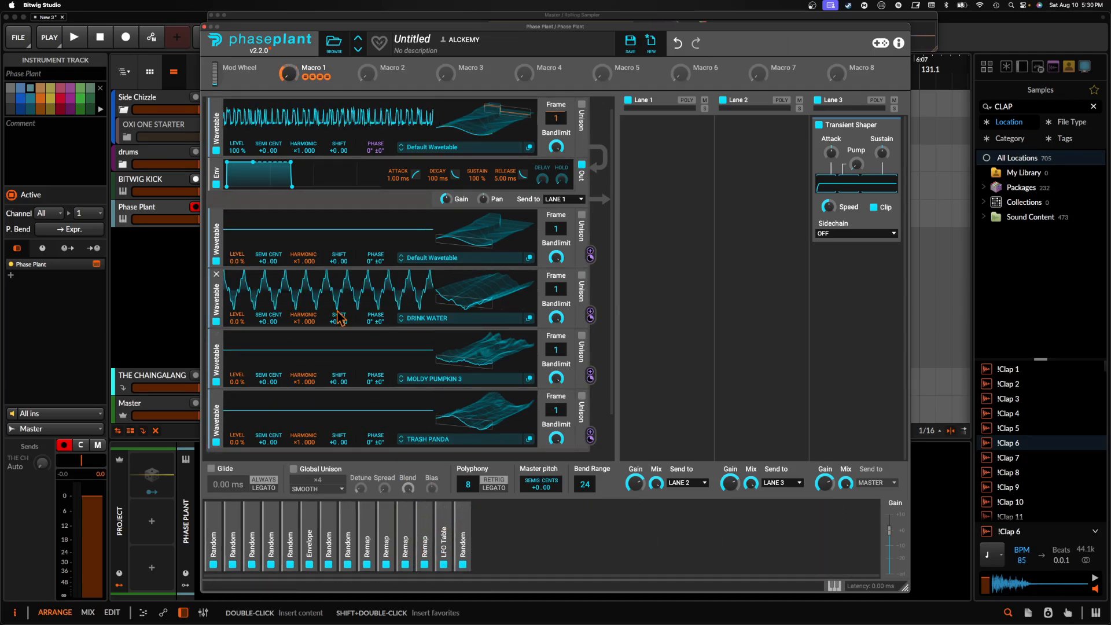
click(486, 535)
click(503, 527)
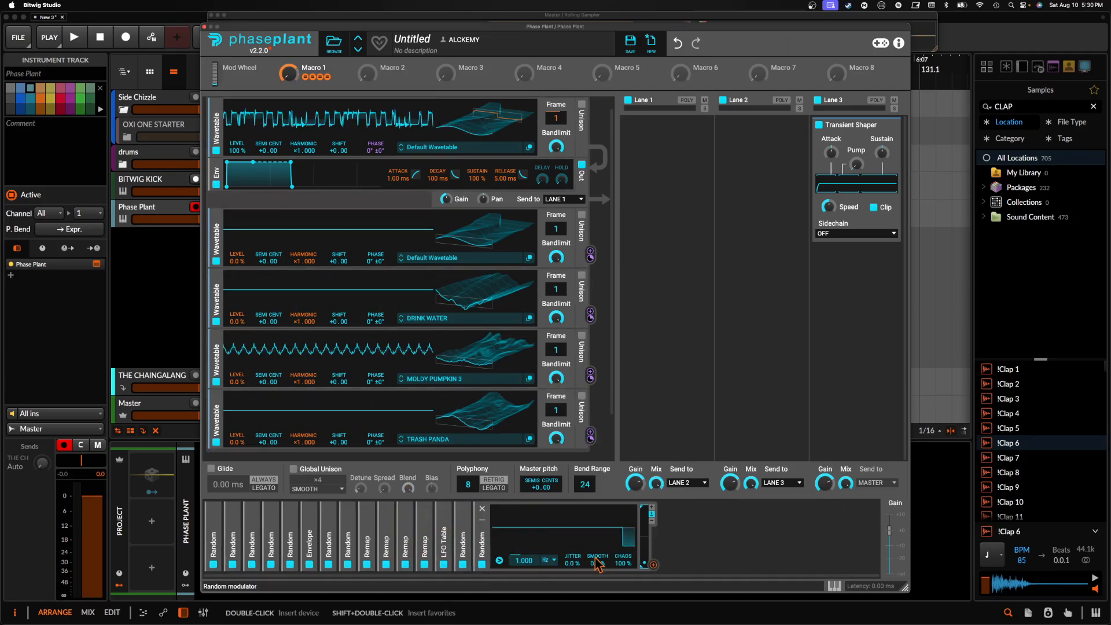
click(482, 538)
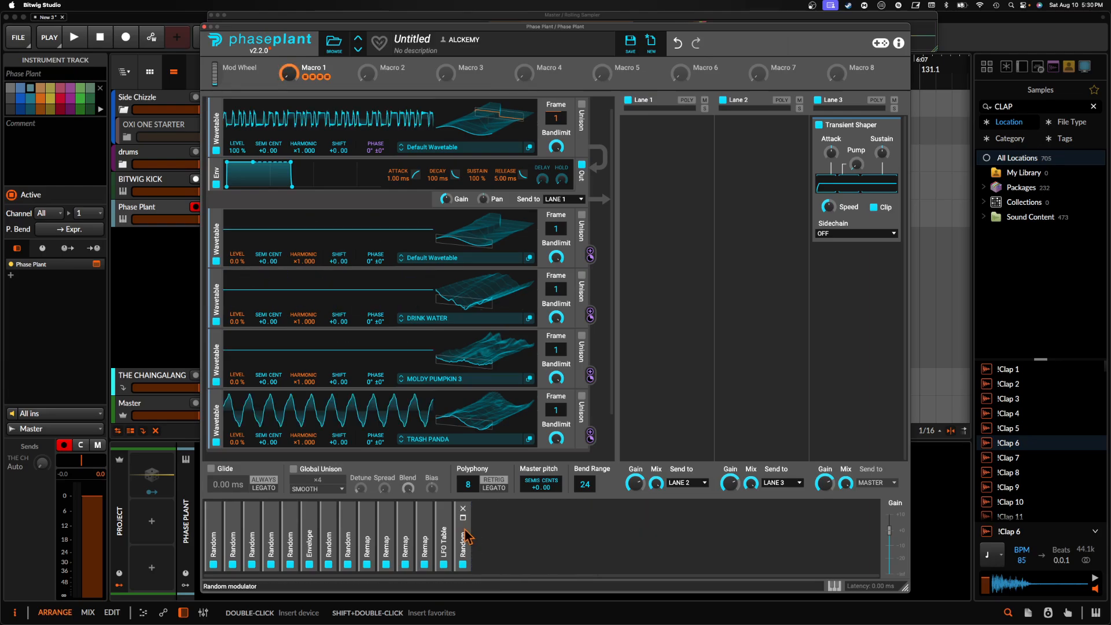
click(463, 519)
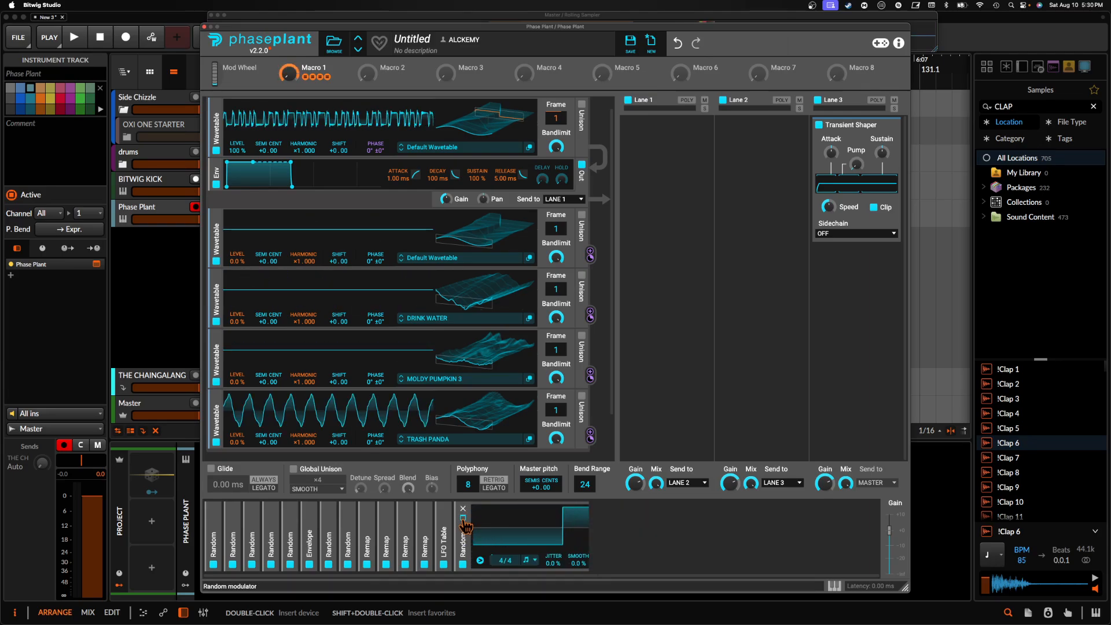
click(463, 516)
click(462, 509)
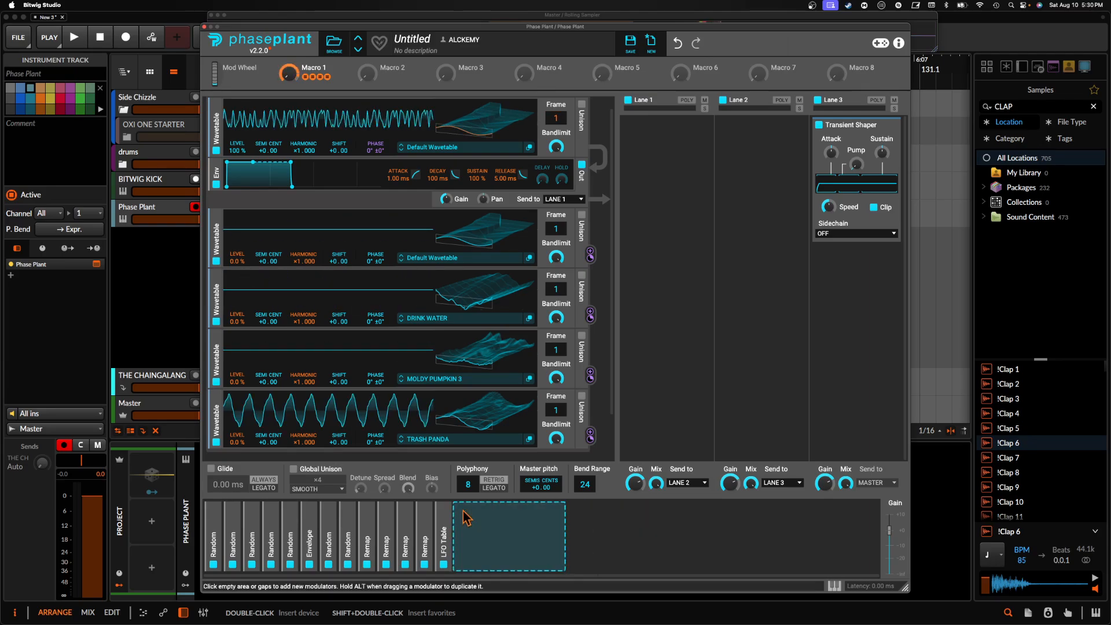
click(679, 44)
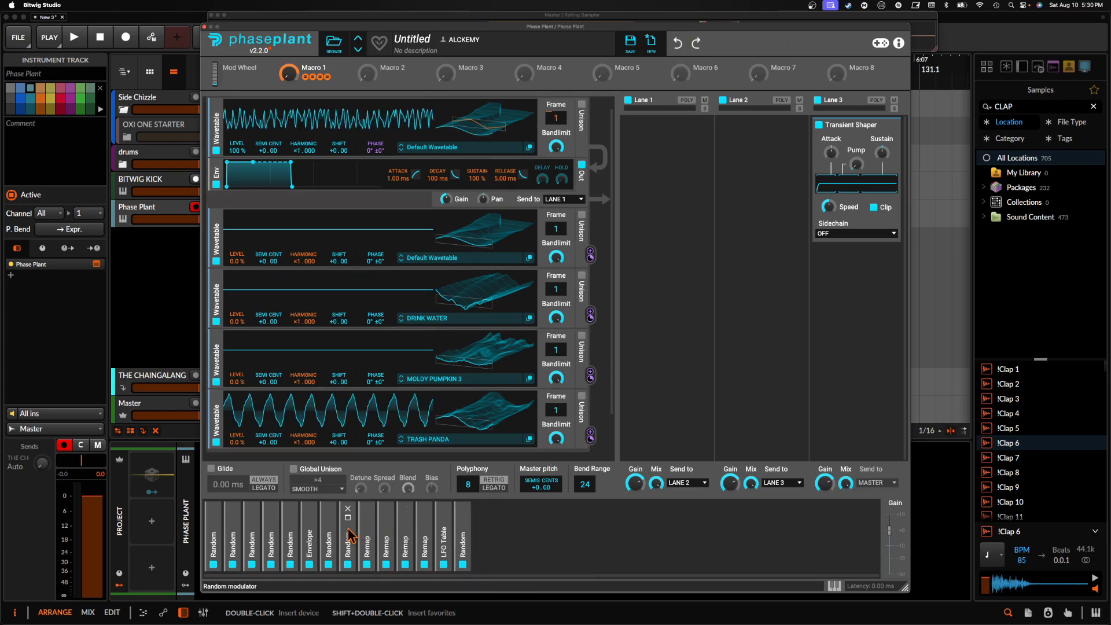
- Duplicate the Random modulator beside the Remaps to the end of the modulator row and choose its note trigger option
drag(347, 529, 485, 524)
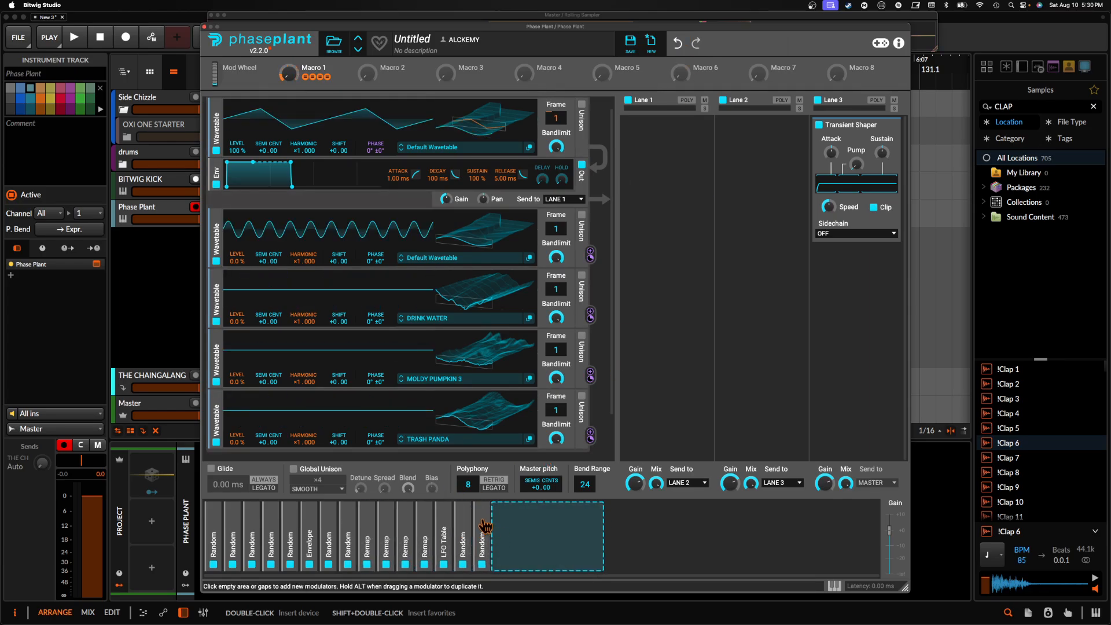
click(498, 560)
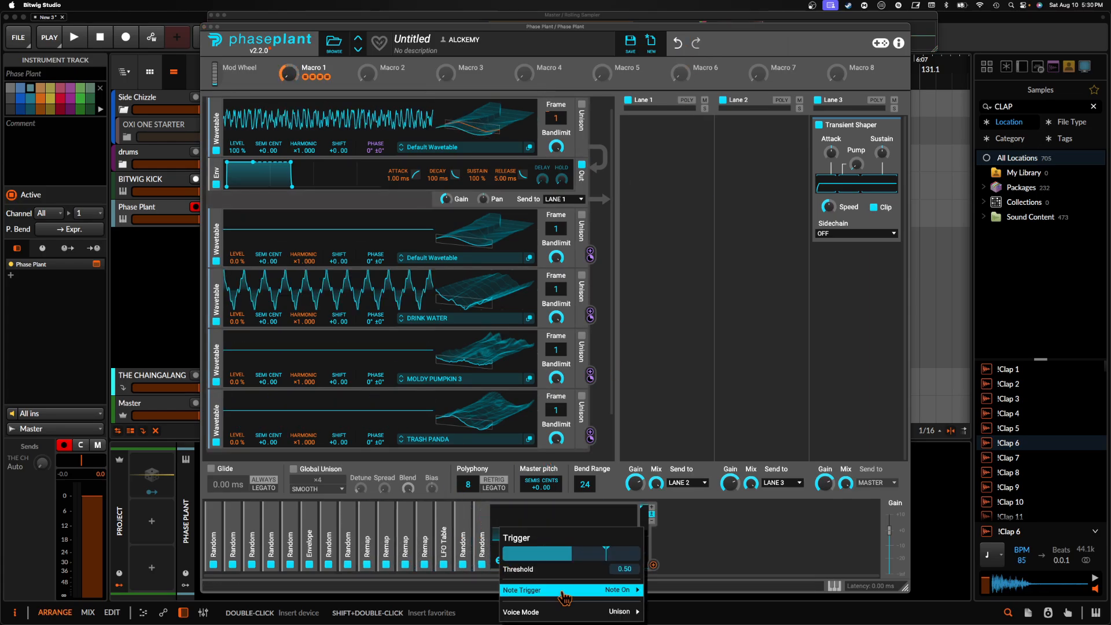
mouse_move(561, 589)
click(665, 605)
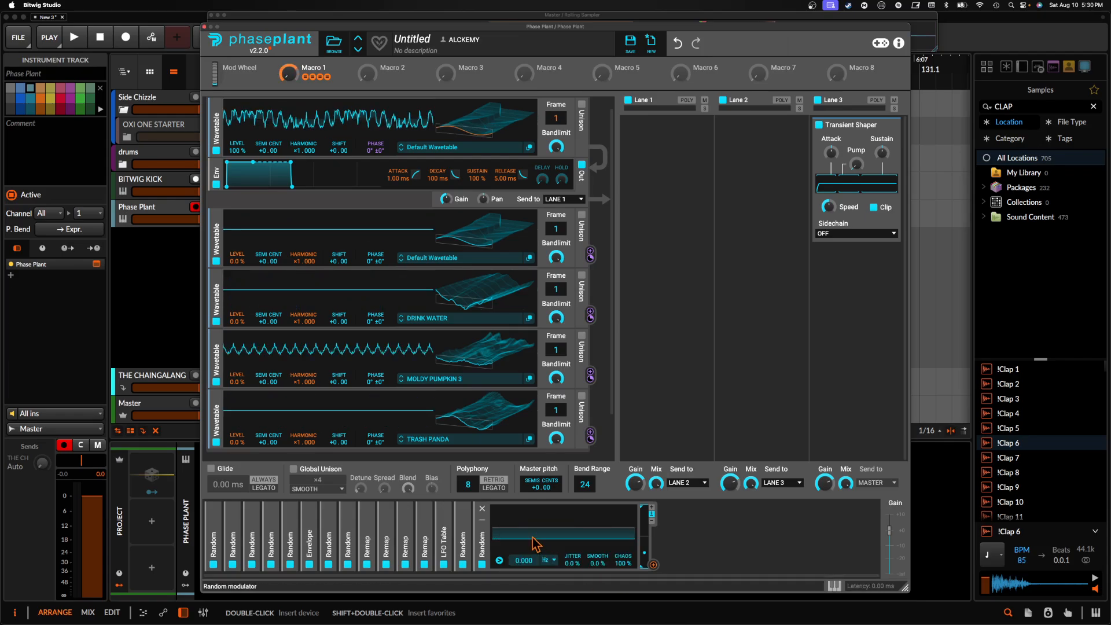
- Assign the duplicated Random modulator to the frame of the second, third, fourth and fifth wavetables
drag(653, 564, 556, 202)
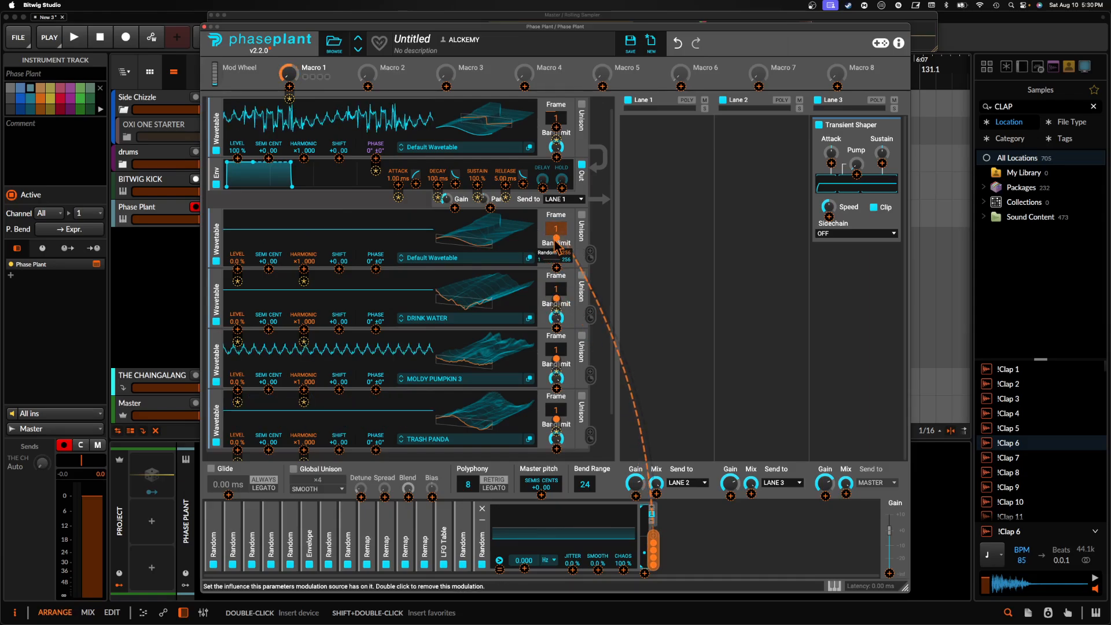
click(480, 234)
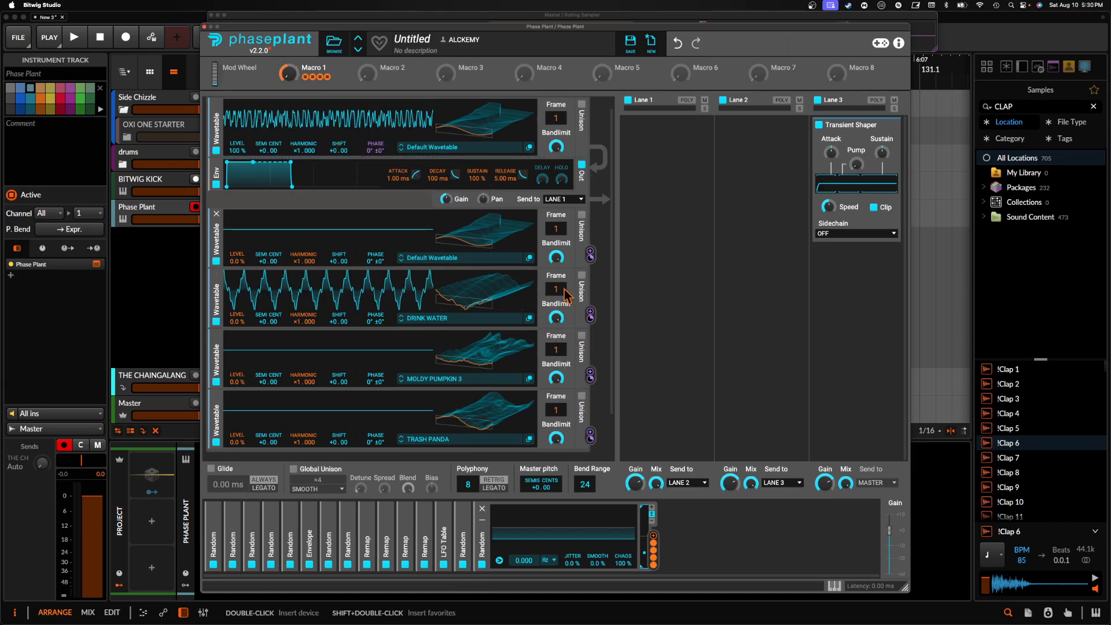
- Set the frames to 173 for DRINK WATER, 256 for MOLDY PUMPKIN 3 and 130 for TRASH PANDA
drag(564, 295, 564, 231)
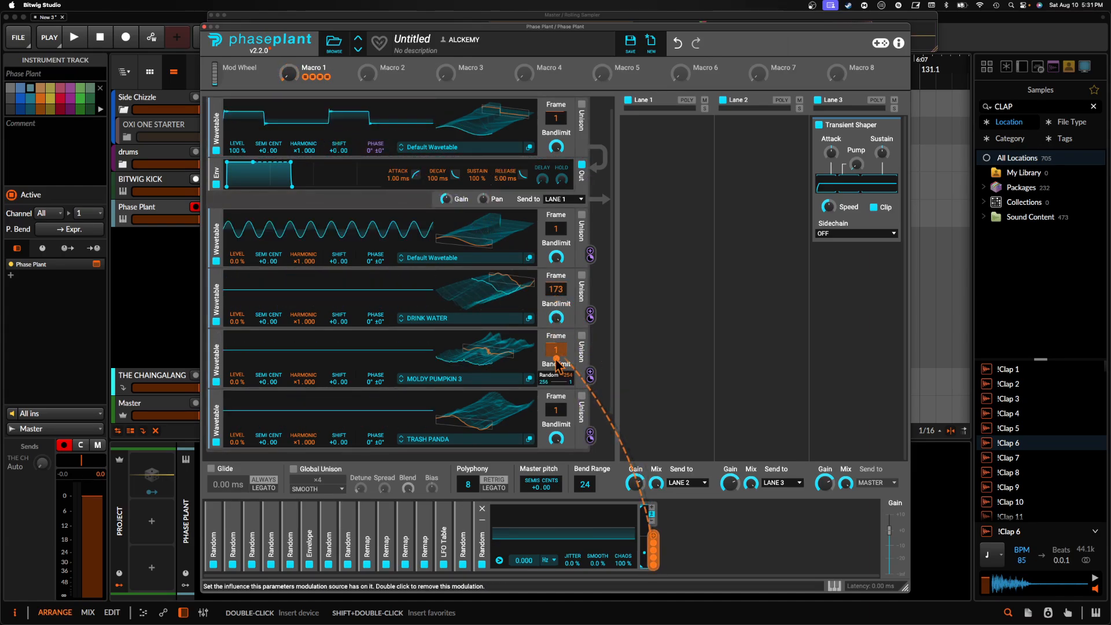
drag(558, 350, 558, 249)
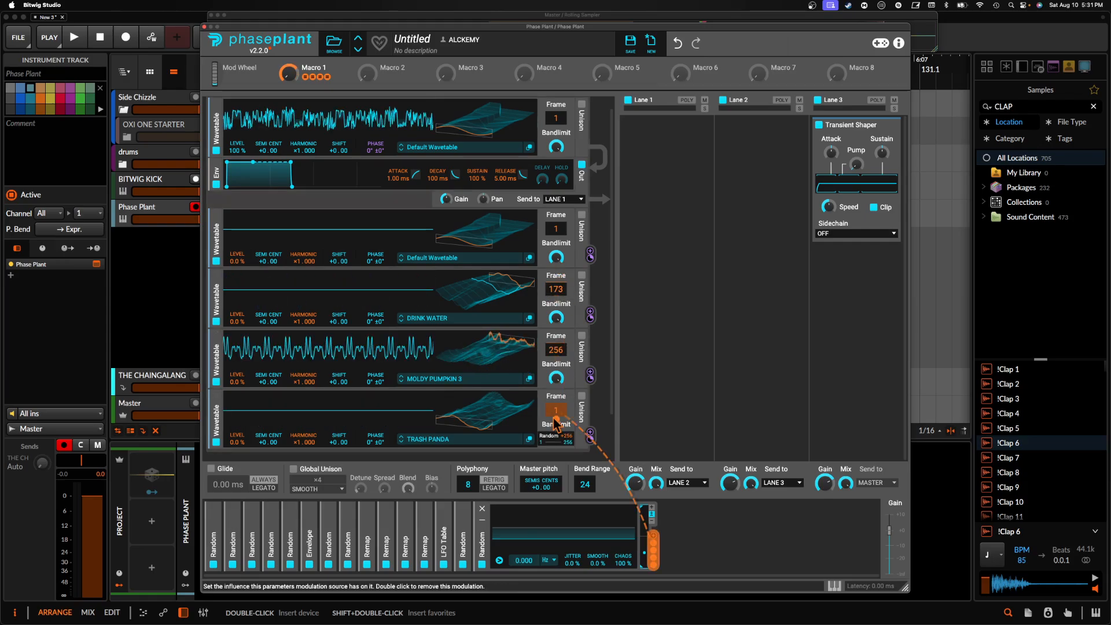
drag(555, 410, 555, 306)
drag(556, 409, 557, 449)
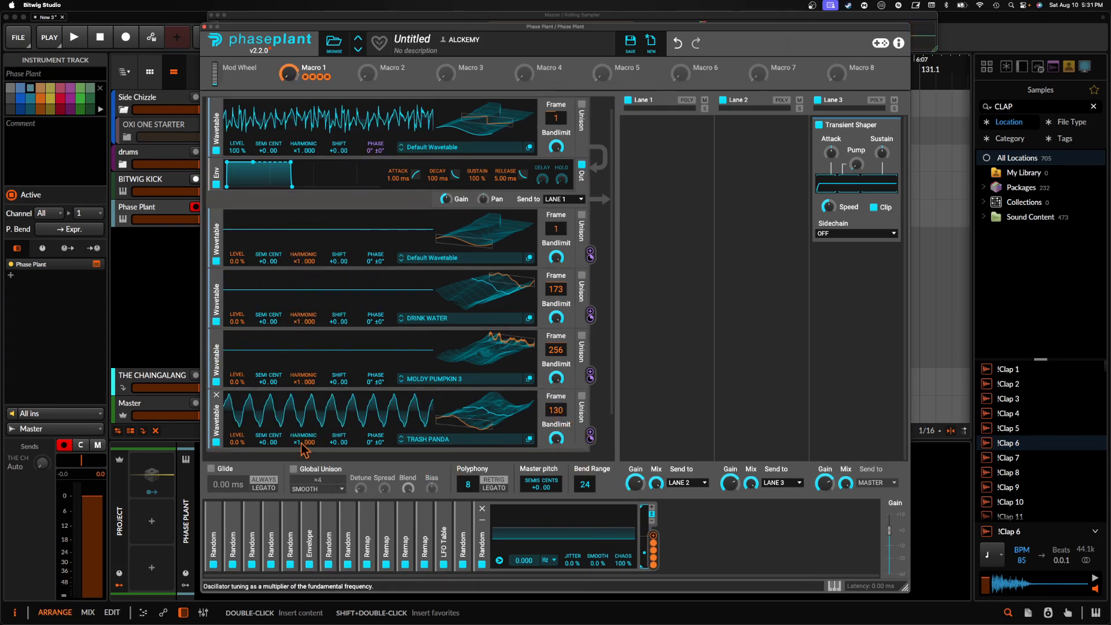
scroll(302, 376, up, 1)
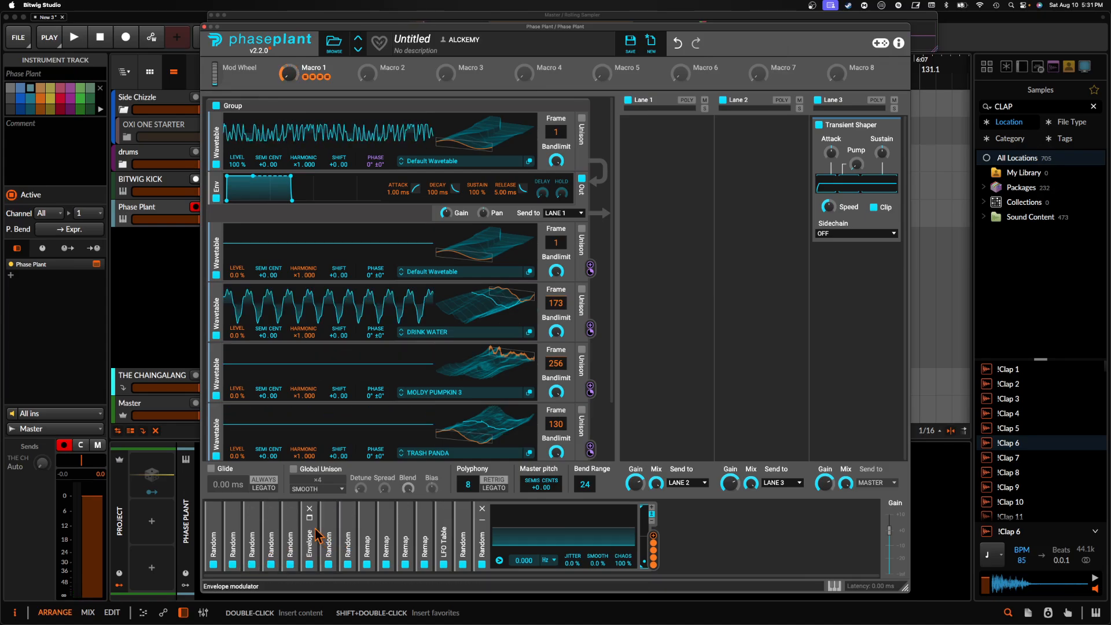
- Expand the Envelope modulator, try a decay of 154 ms, and undo the trial change
click(317, 543)
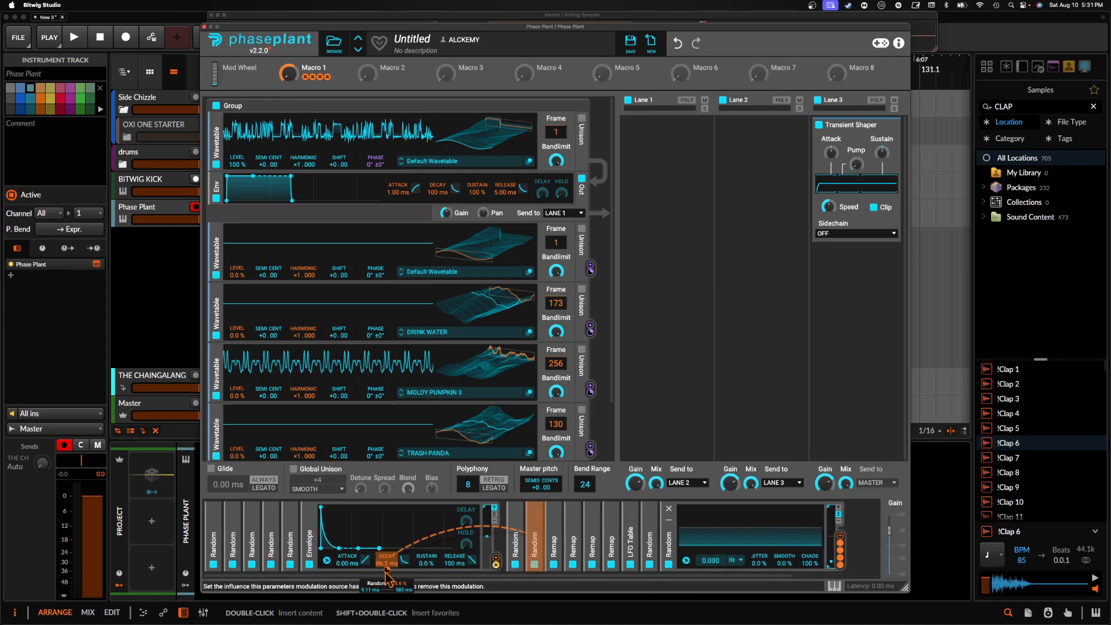
drag(386, 563, 386, 544)
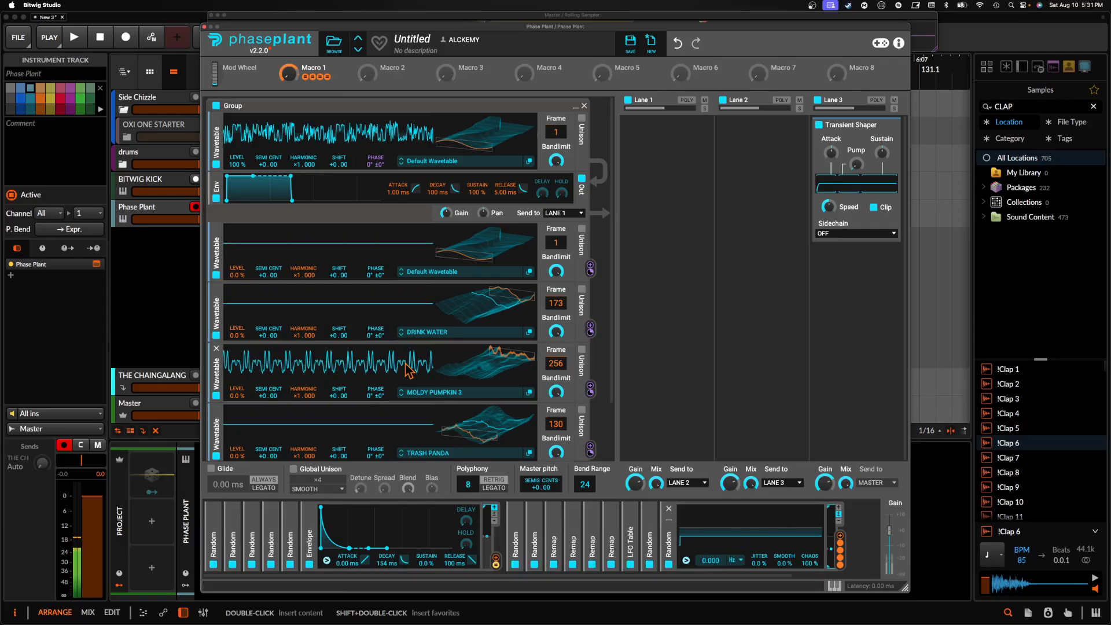
drag(496, 558, 642, 173)
click(679, 46)
- Assign the Envelope modulator to scale the remaining phase modulations of the first wavetable, and set its release to 99.8 ms
click(496, 564)
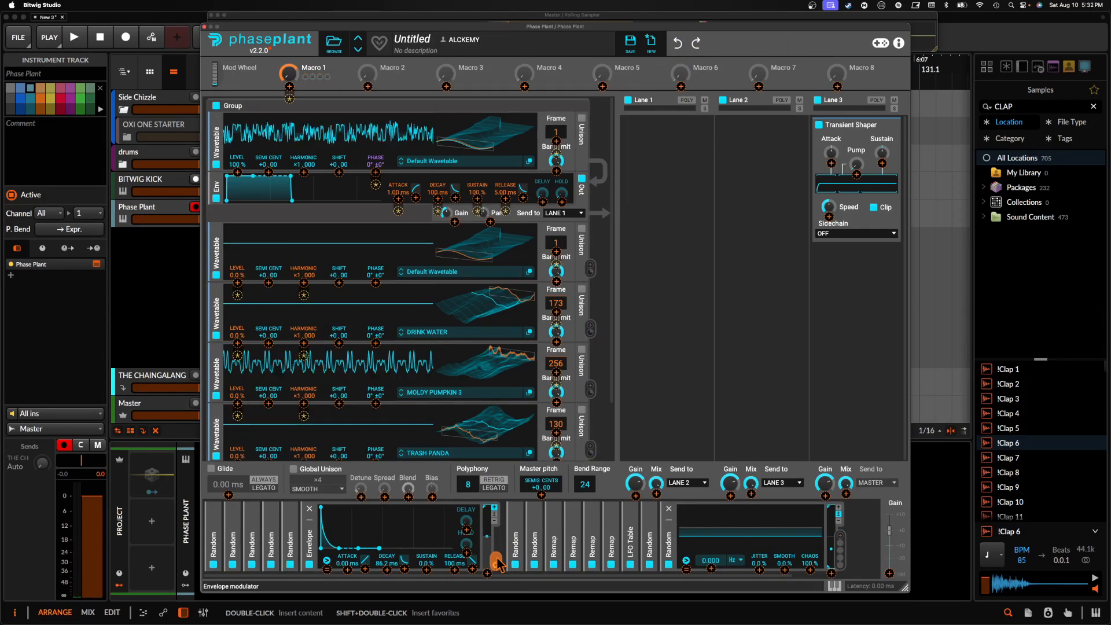
click(376, 172)
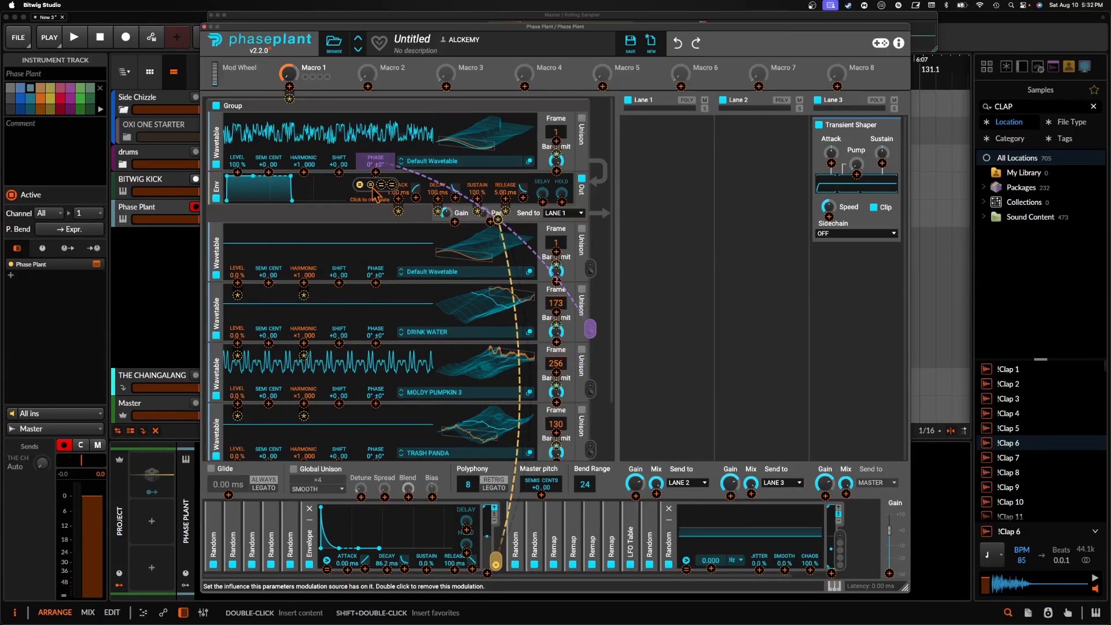
click(392, 185)
click(376, 133)
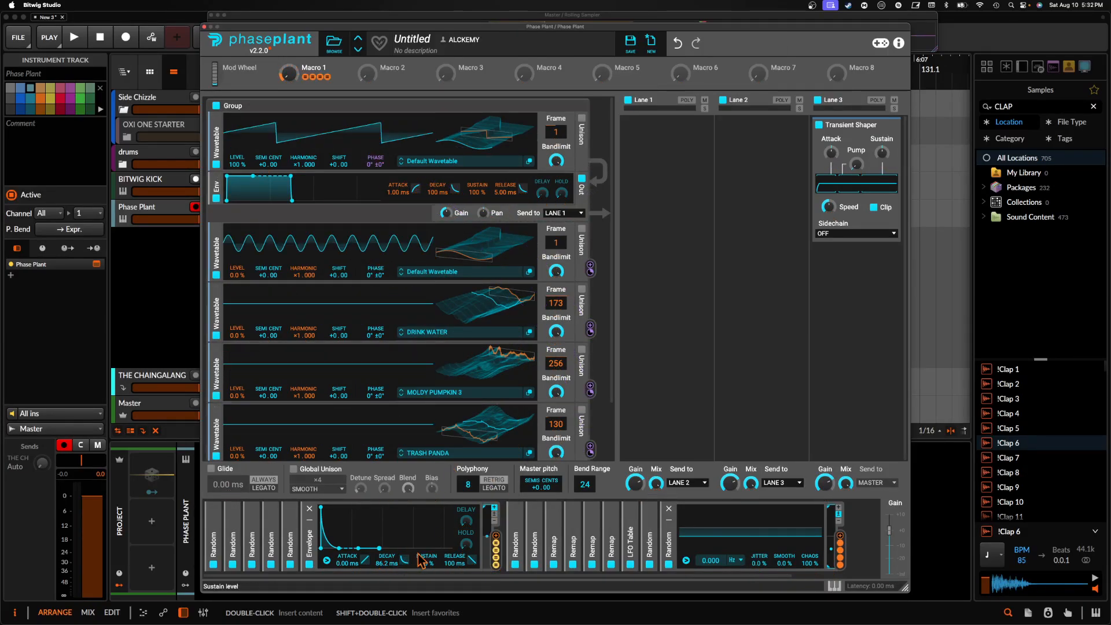
drag(377, 548, 376, 548)
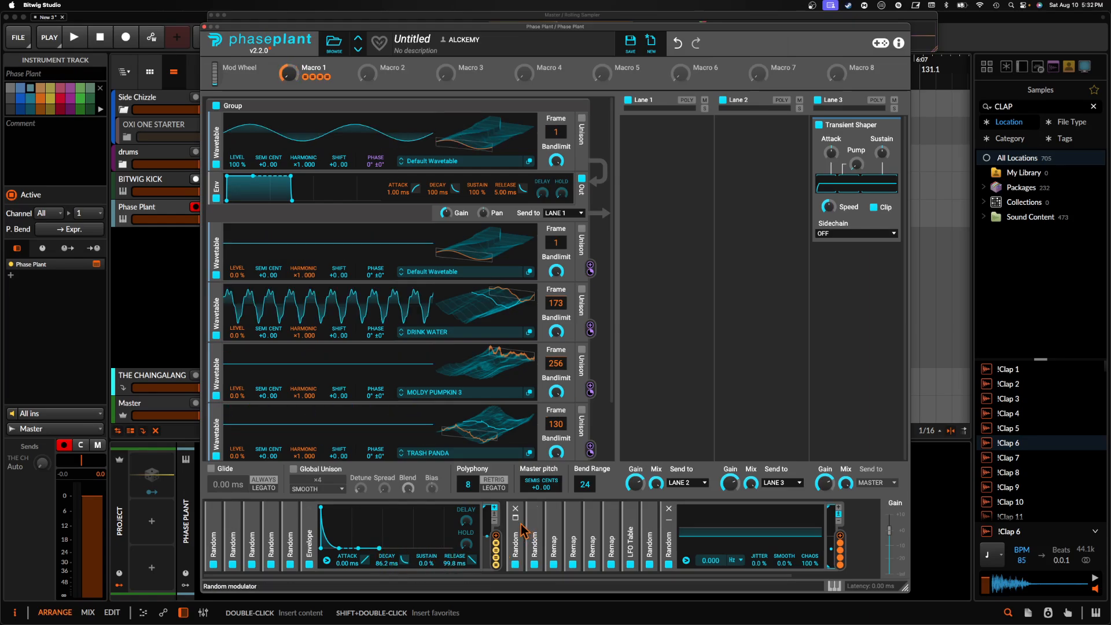
- Expand the two Random modulators following the Envelope modulator and assign the second one to the Envelope's decay
click(516, 541)
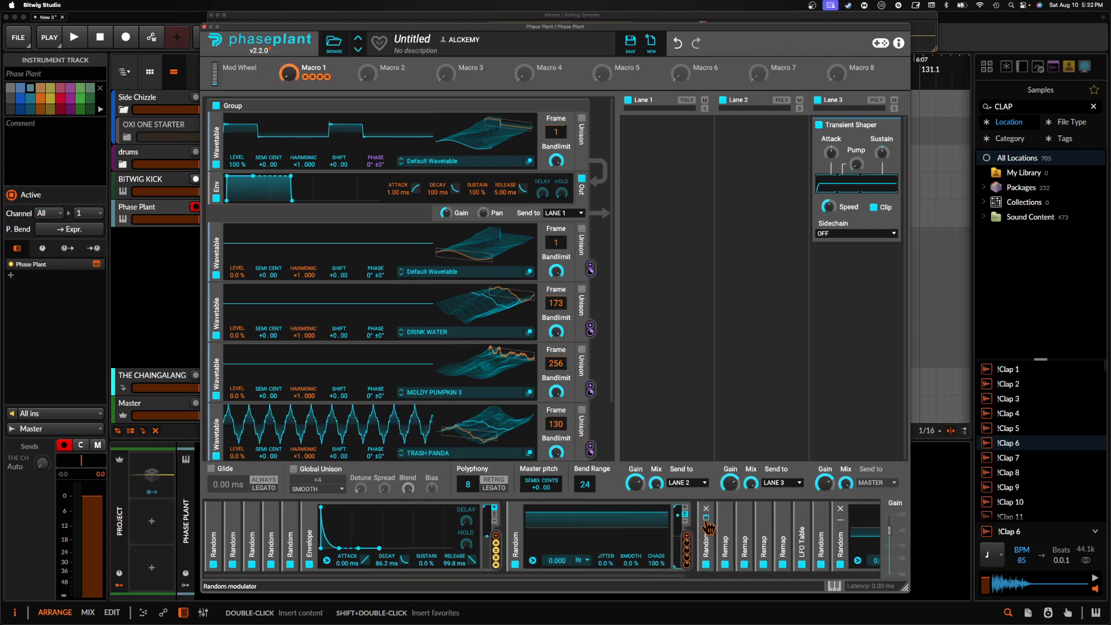
click(707, 526)
scroll(708, 527, right, 2)
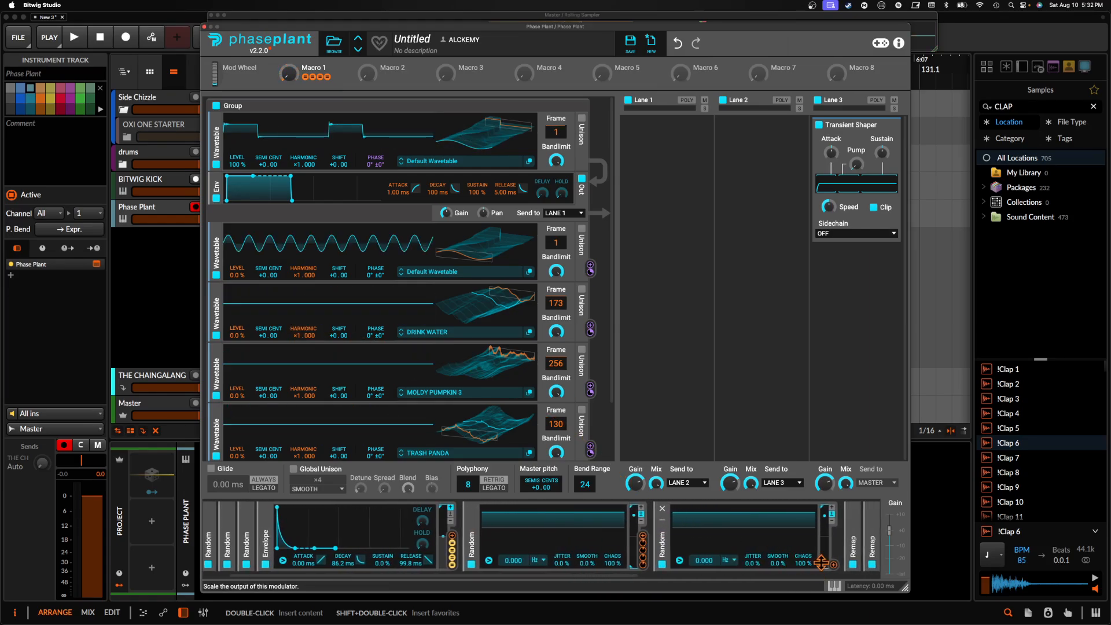
drag(821, 562, 343, 557)
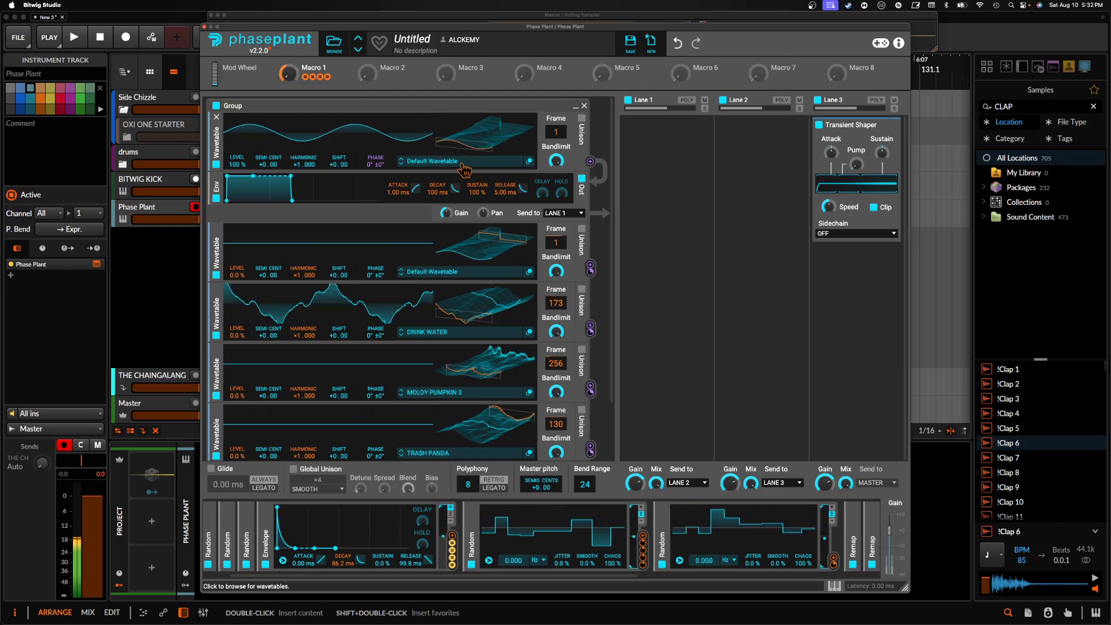
- Collapse the Envelope modulator and all expanded Random modulators in the modulator row
click(265, 520)
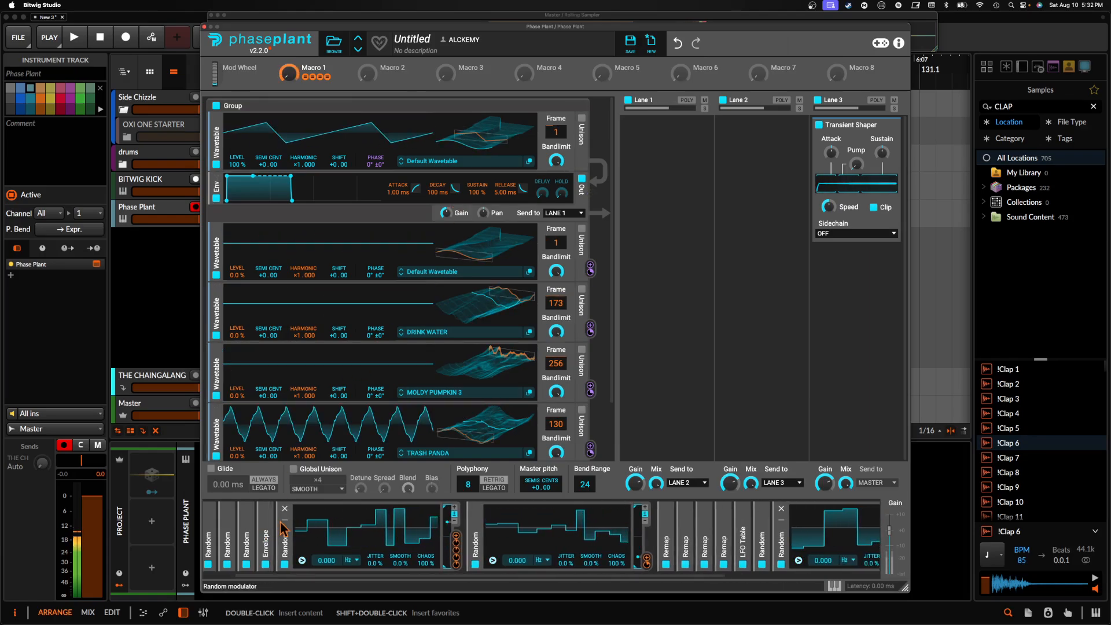
click(284, 521)
click(303, 520)
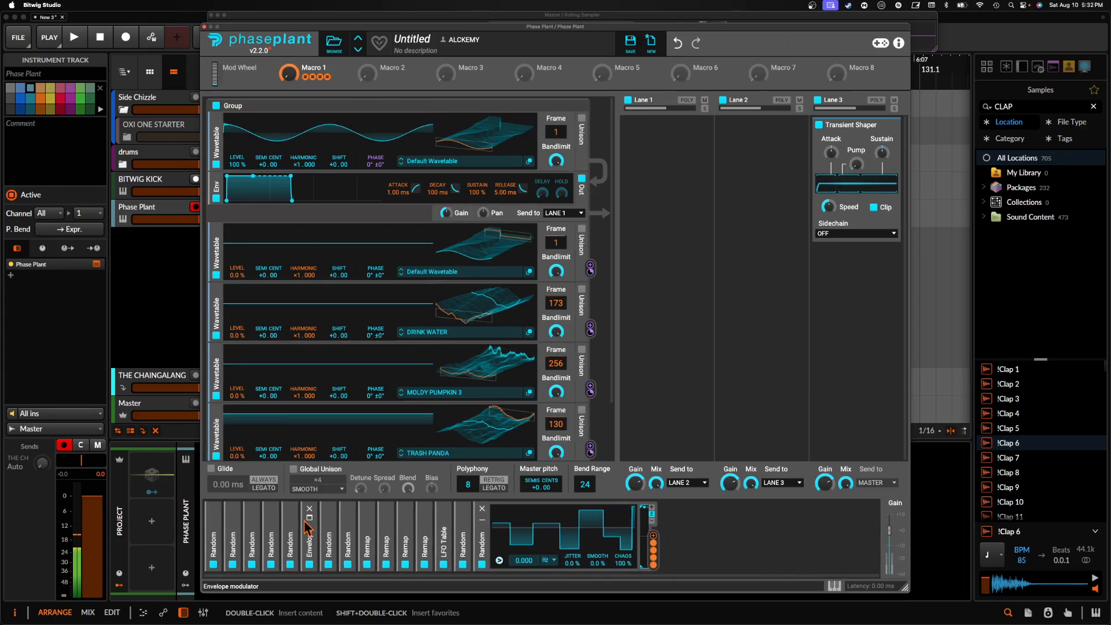
click(484, 524)
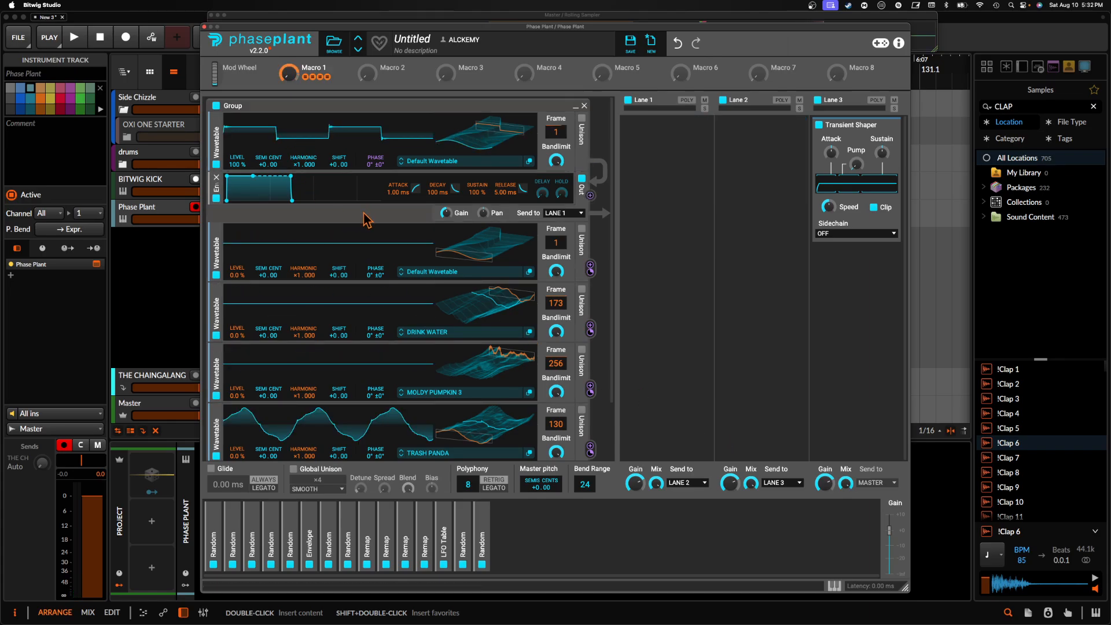
- Lengthen the release of the output envelope below the first wavetable to 716 ms
drag(291, 200, 300, 200)
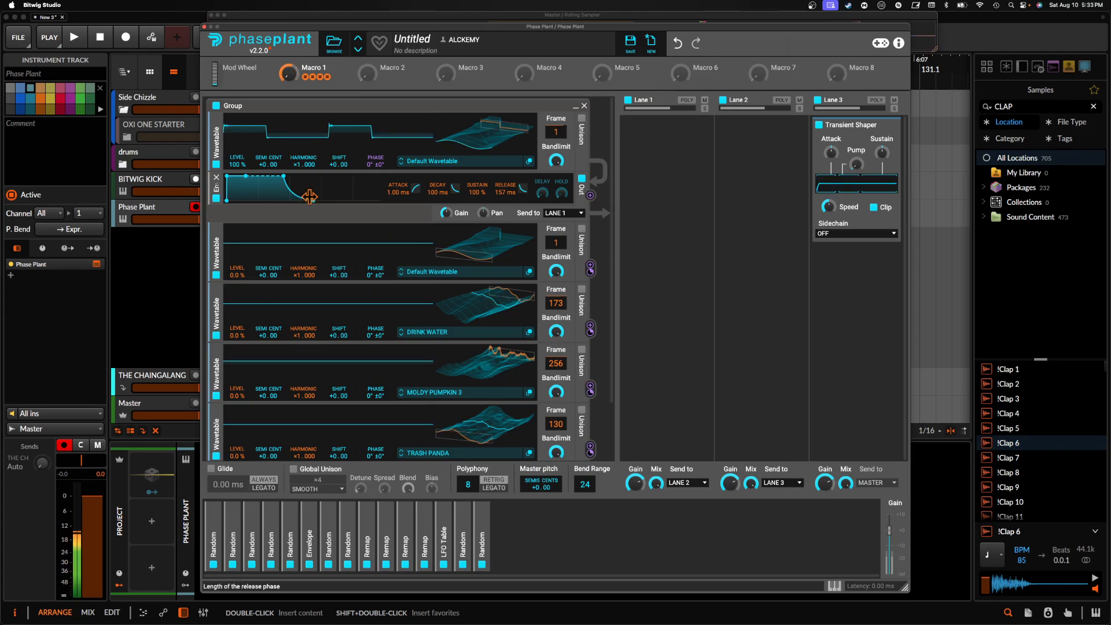
drag(313, 201, 341, 200)
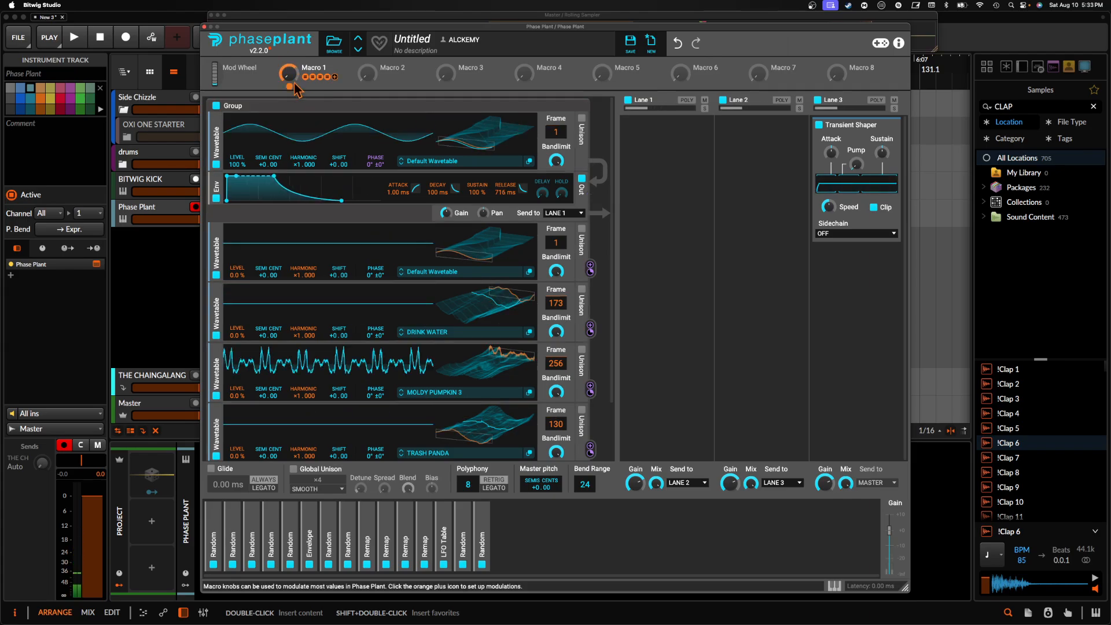
- Delete the LFO Table modulator and assign the tempo-synced 4/4 Random modulator to Macro 1 instead
click(443, 536)
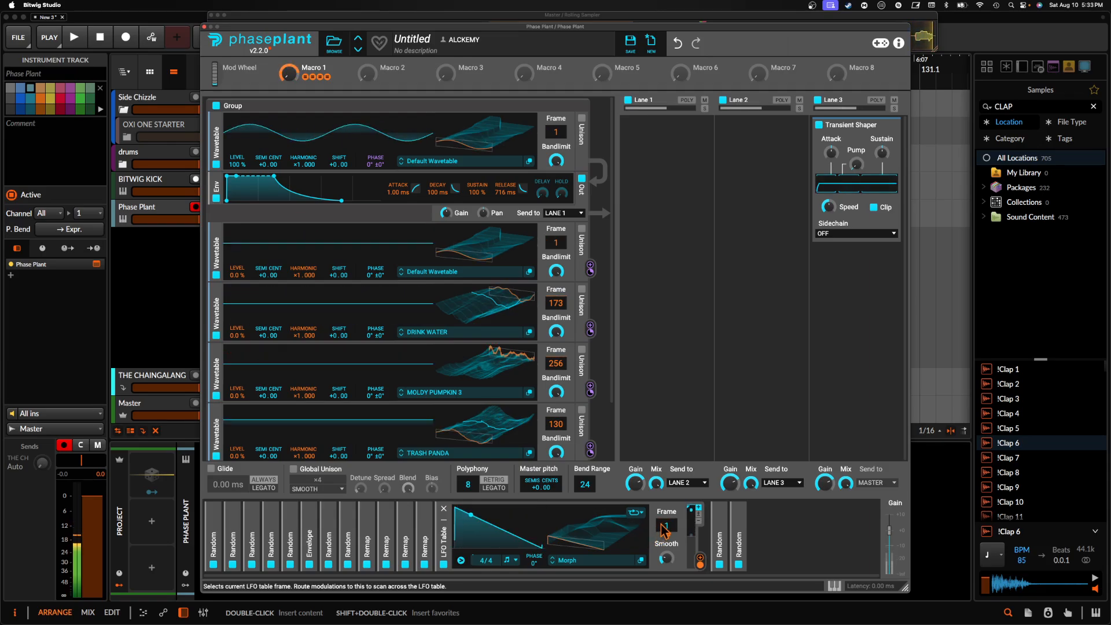
click(444, 510)
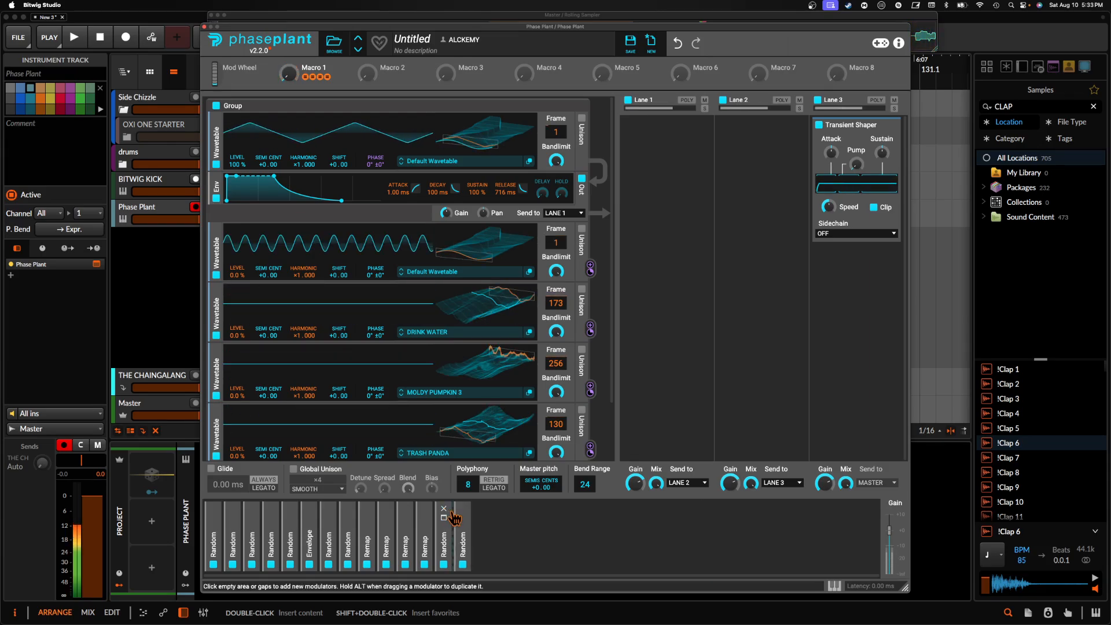
click(464, 522)
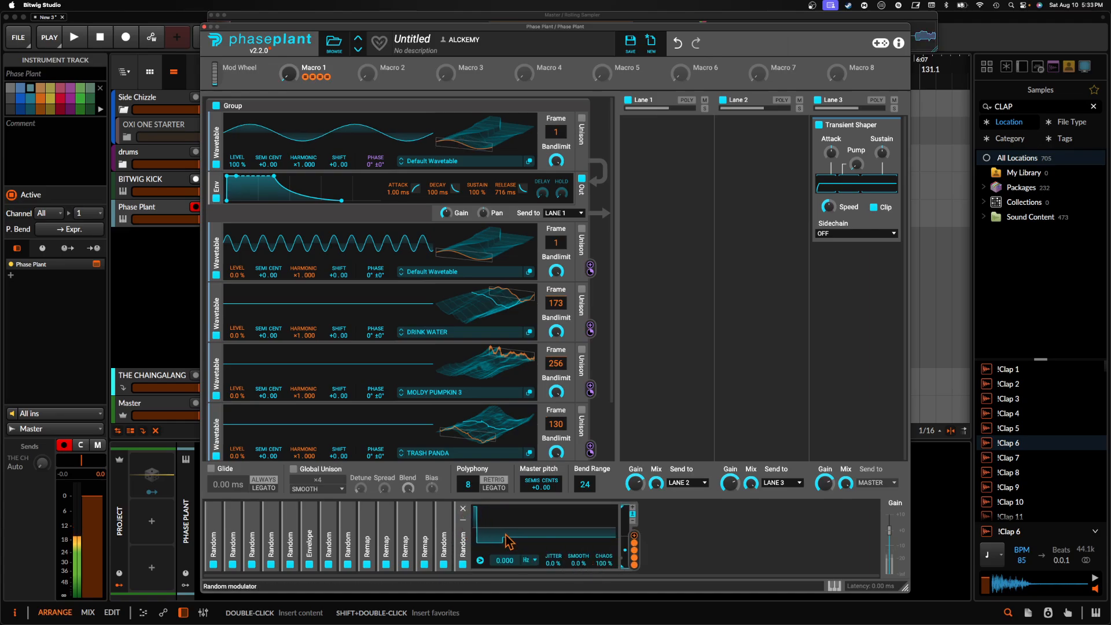
click(446, 521)
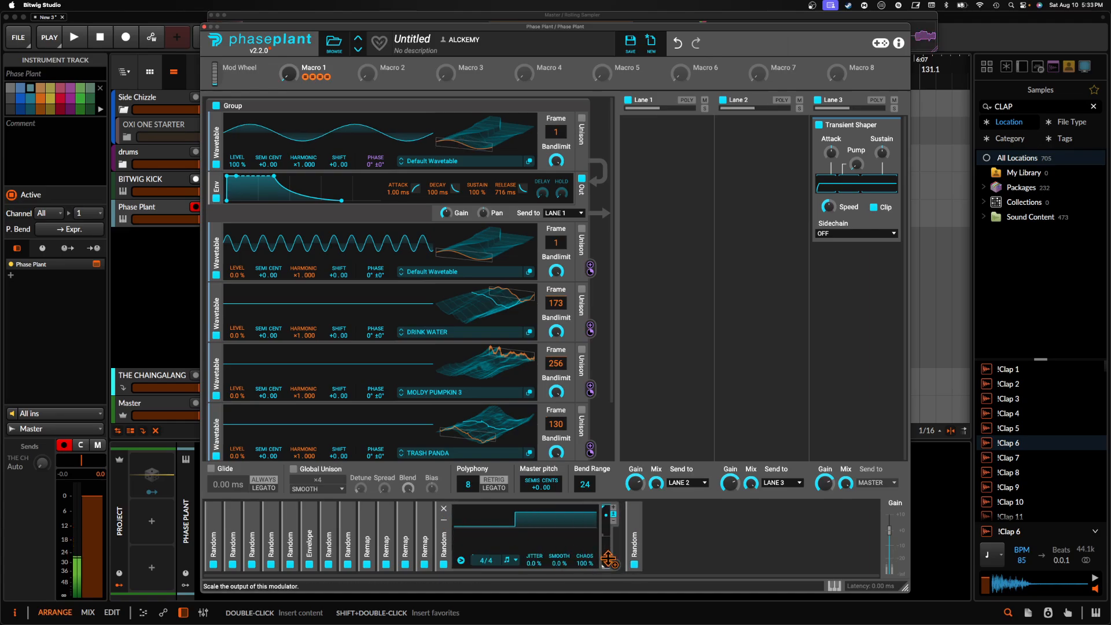
drag(607, 558, 289, 88)
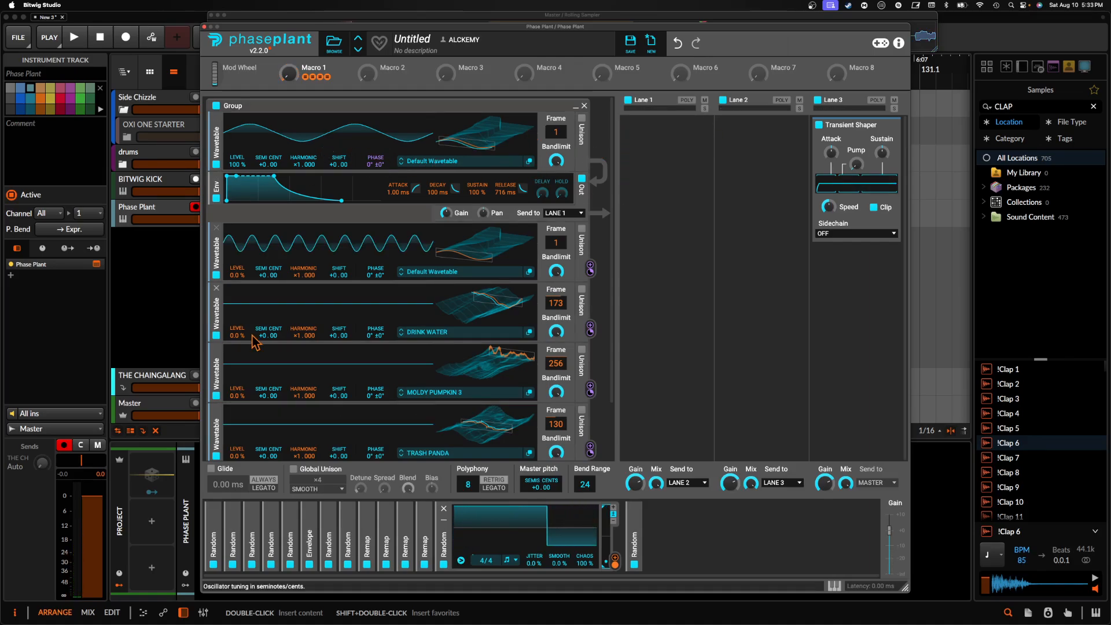
click(310, 523)
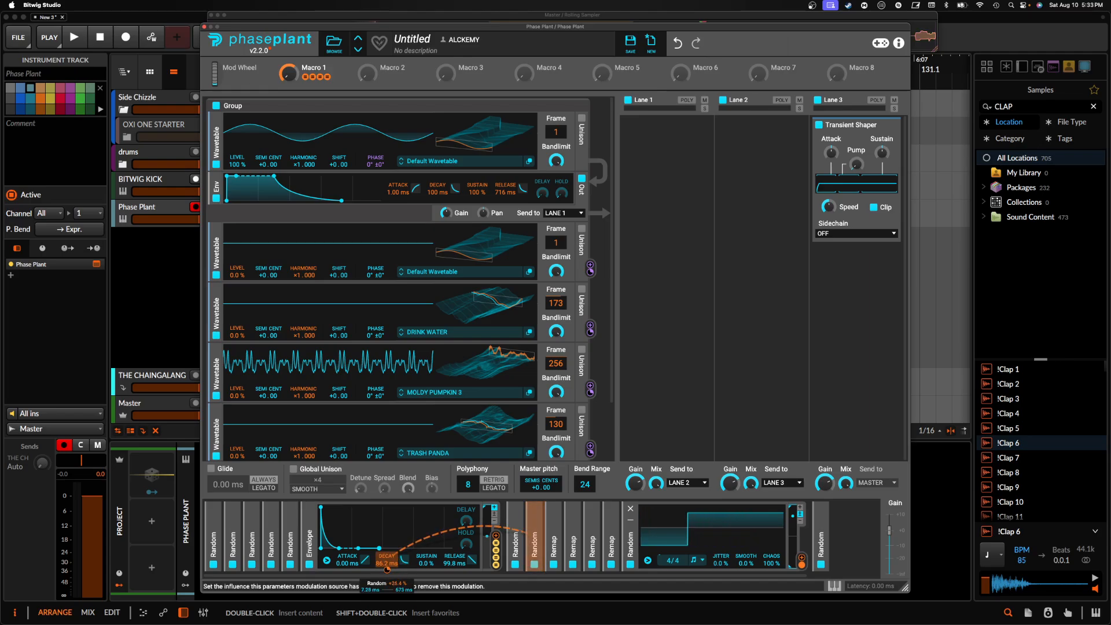
click(315, 523)
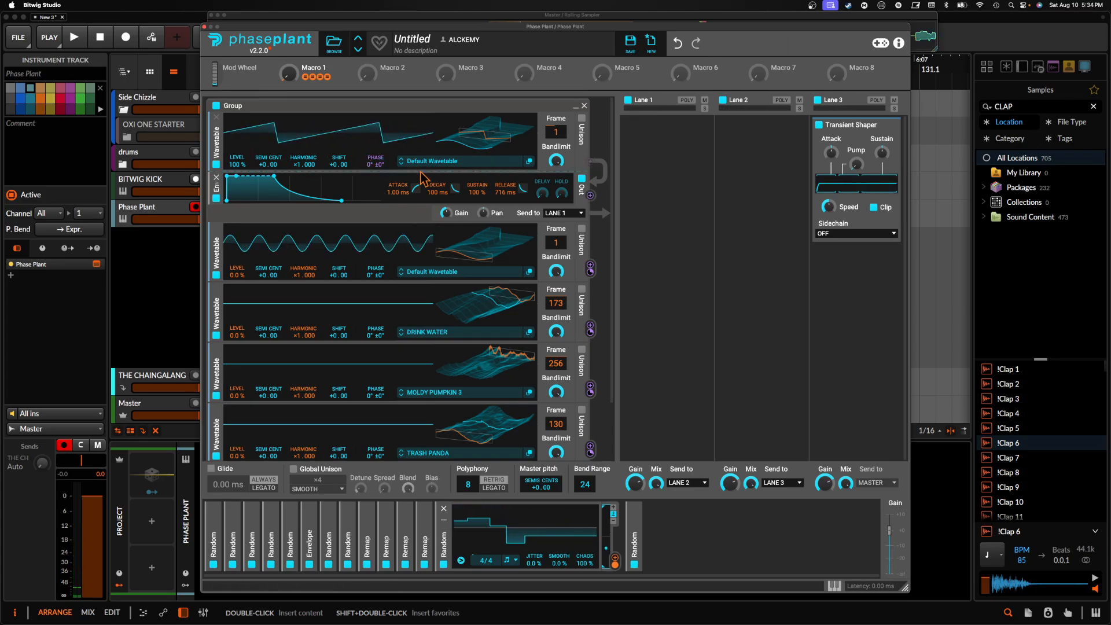
scroll(407, 186, down, 2)
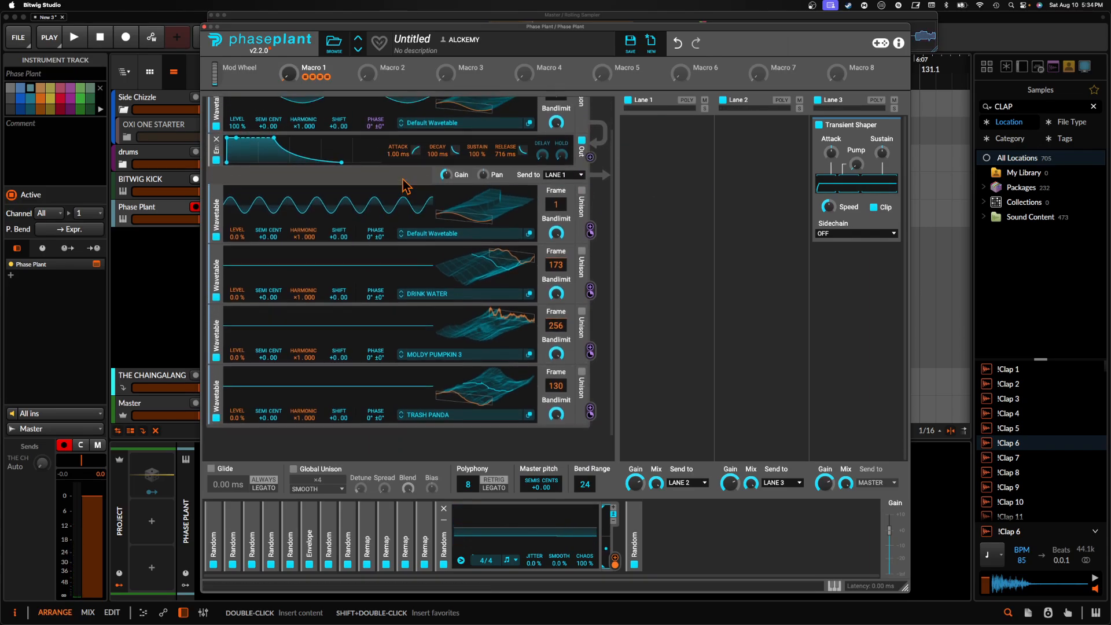
scroll(407, 186, up, 2)
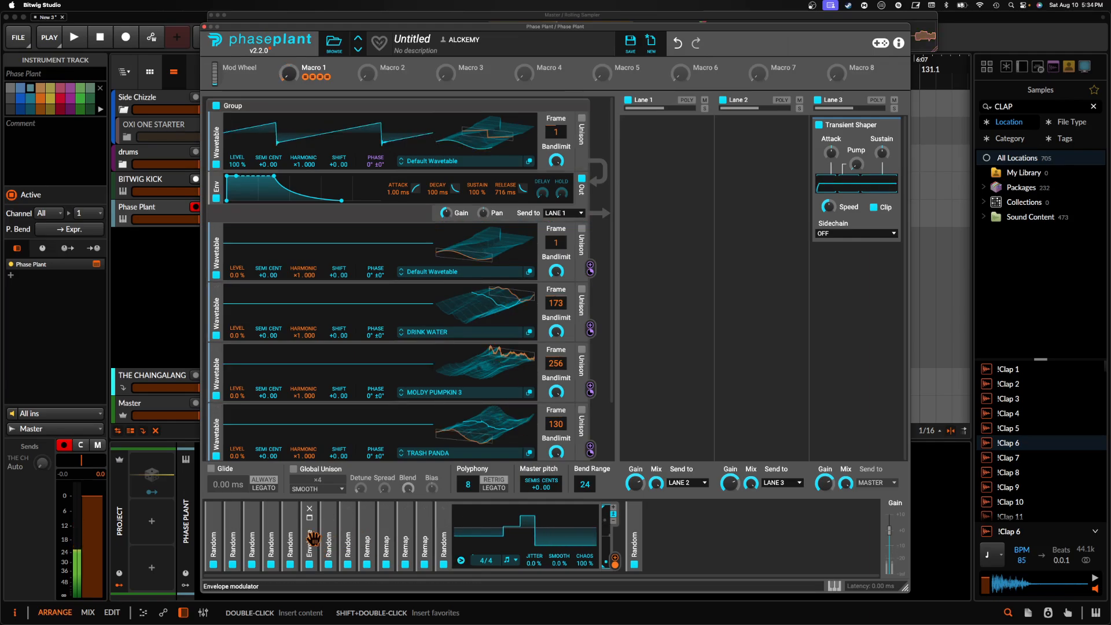
- Duplicate the Envelope modulator, expand both envelopes, and set the duplicate's decay to 29.5 ms
key(super+d)
click(314, 537)
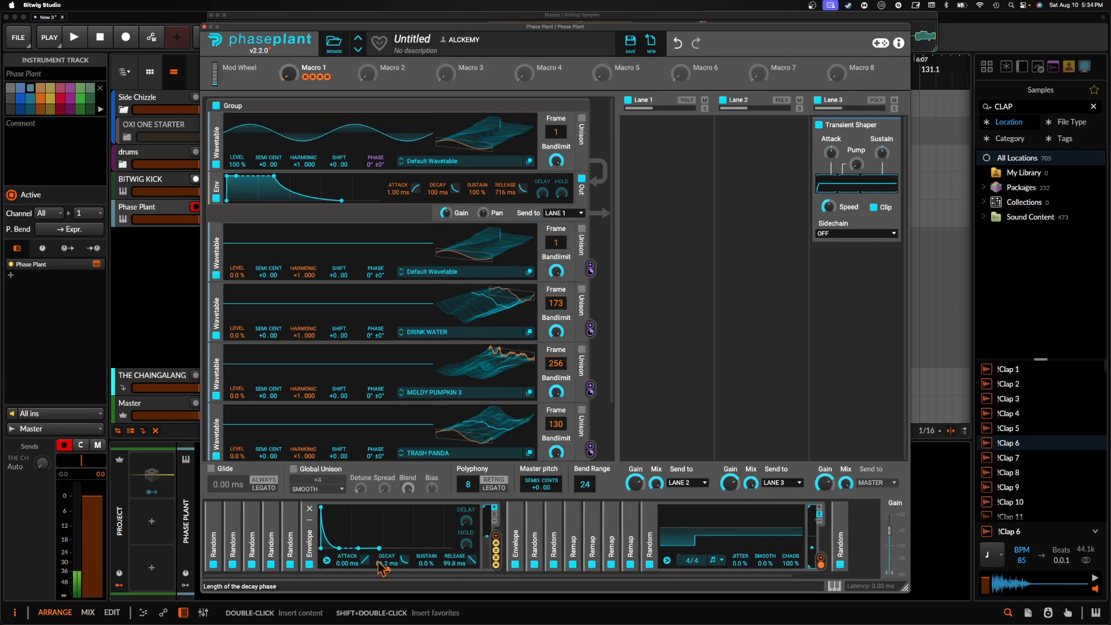
click(518, 527)
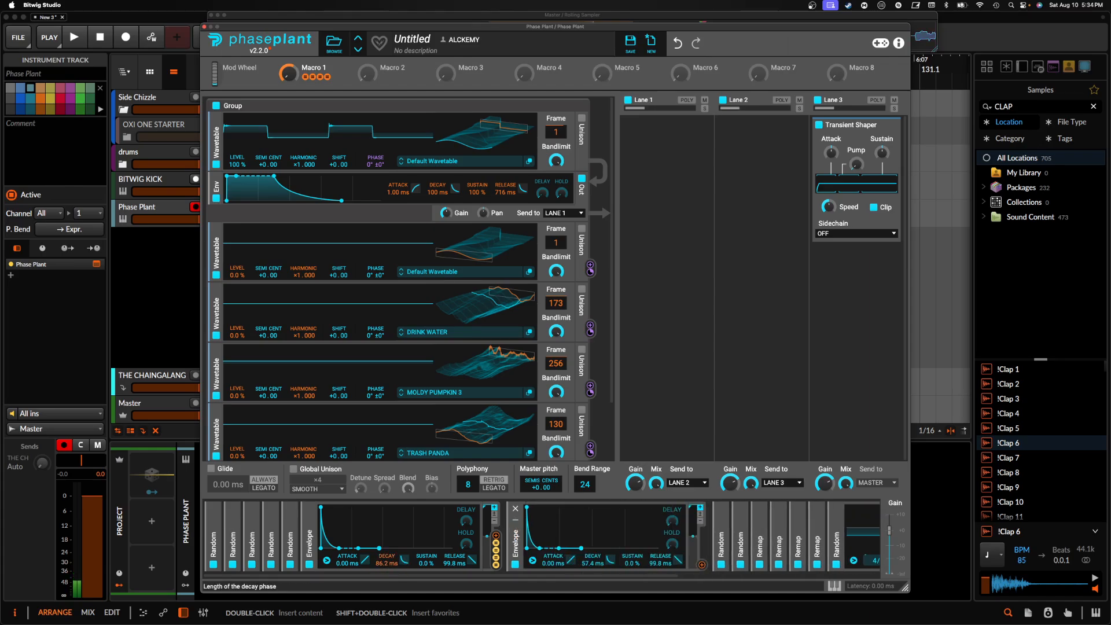
drag(585, 562, 585, 565)
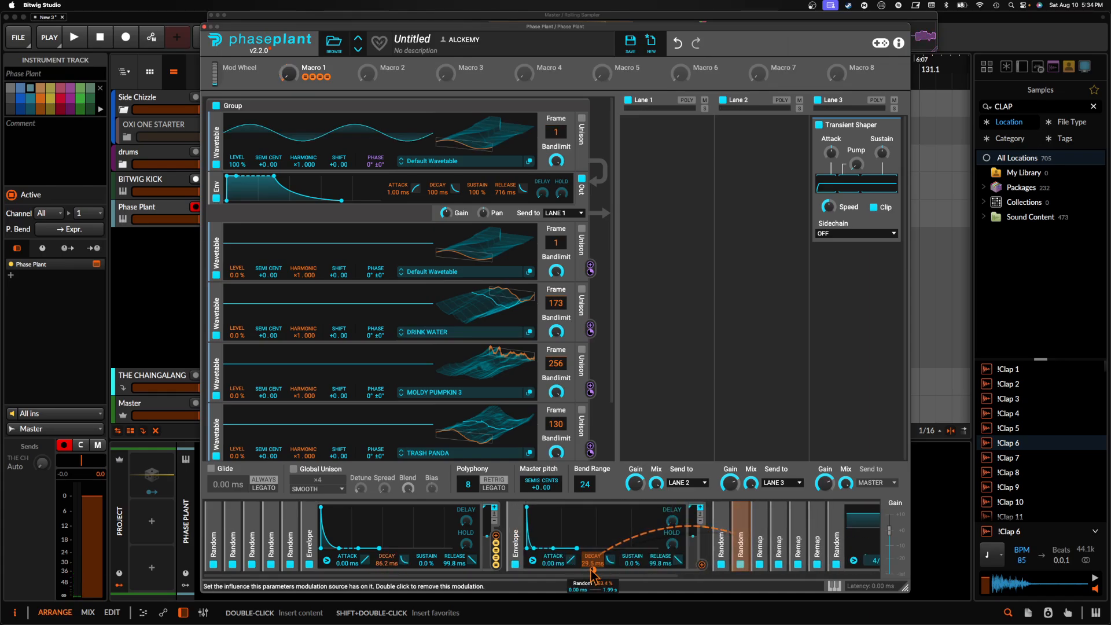
- Modulate the first wavetable's level by 100% with the outputs of the second Default Wavetable, DRINK WATER, MOLDY PUMPKIN 3 and TRASH PANDA
drag(702, 565, 591, 270)
drag(283, 186, 238, 172)
click(238, 173)
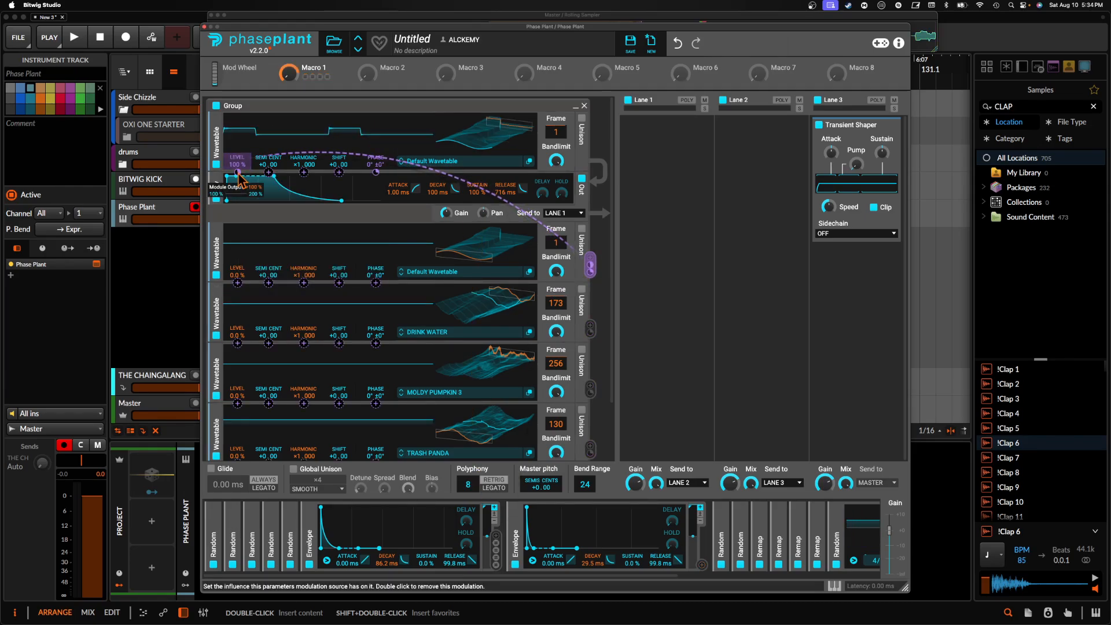
drag(590, 330, 237, 173)
click(238, 173)
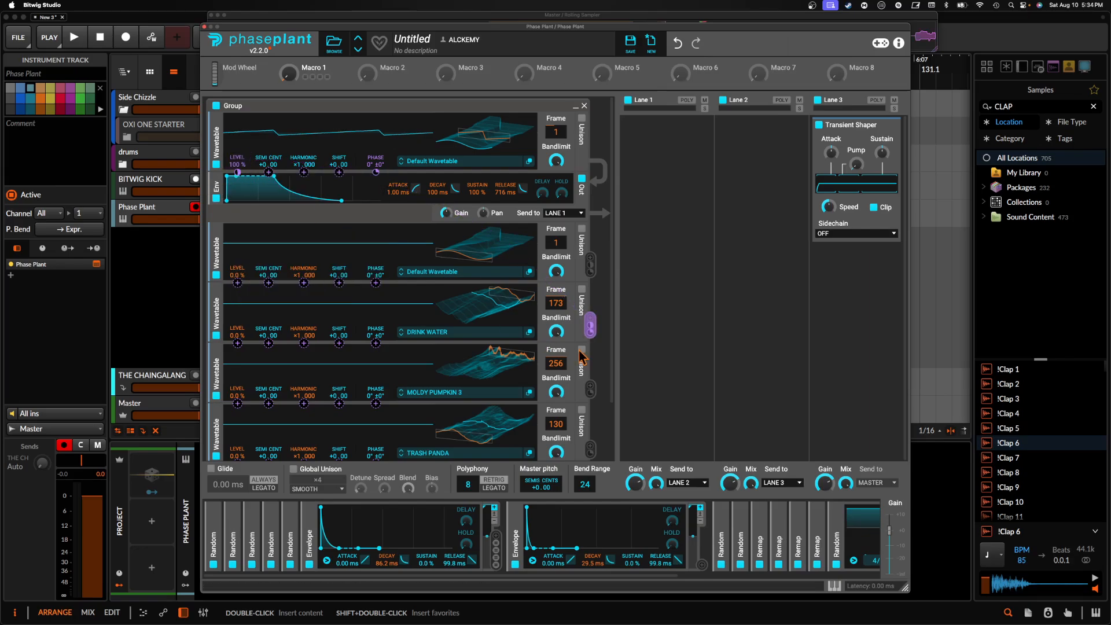
drag(590, 389, 238, 174)
click(238, 173)
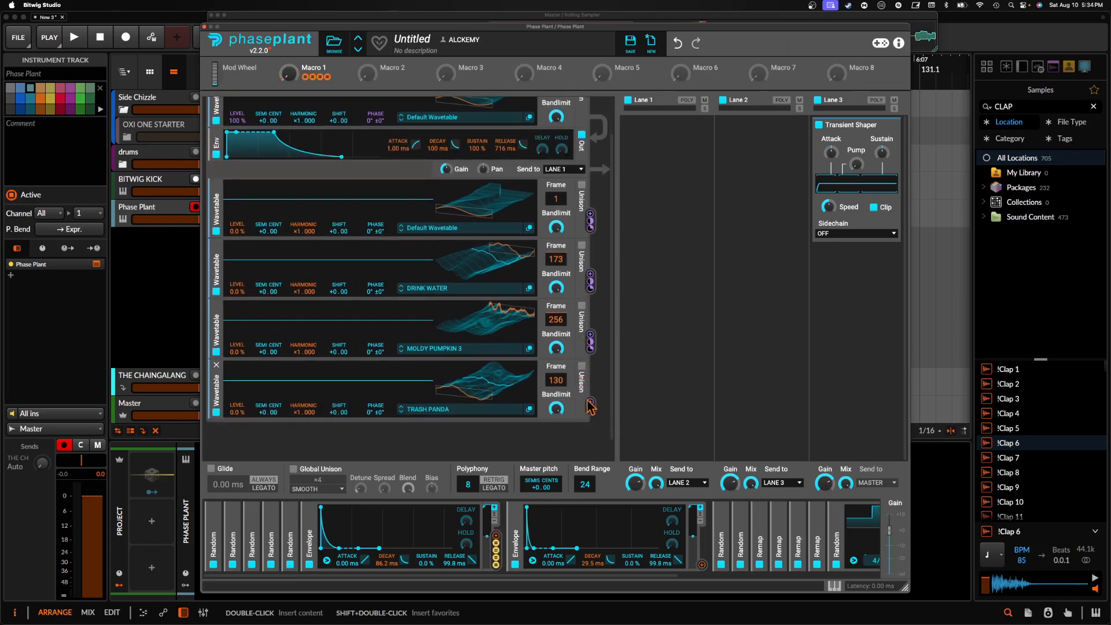
drag(590, 449, 238, 173)
text(100)
key(Return)
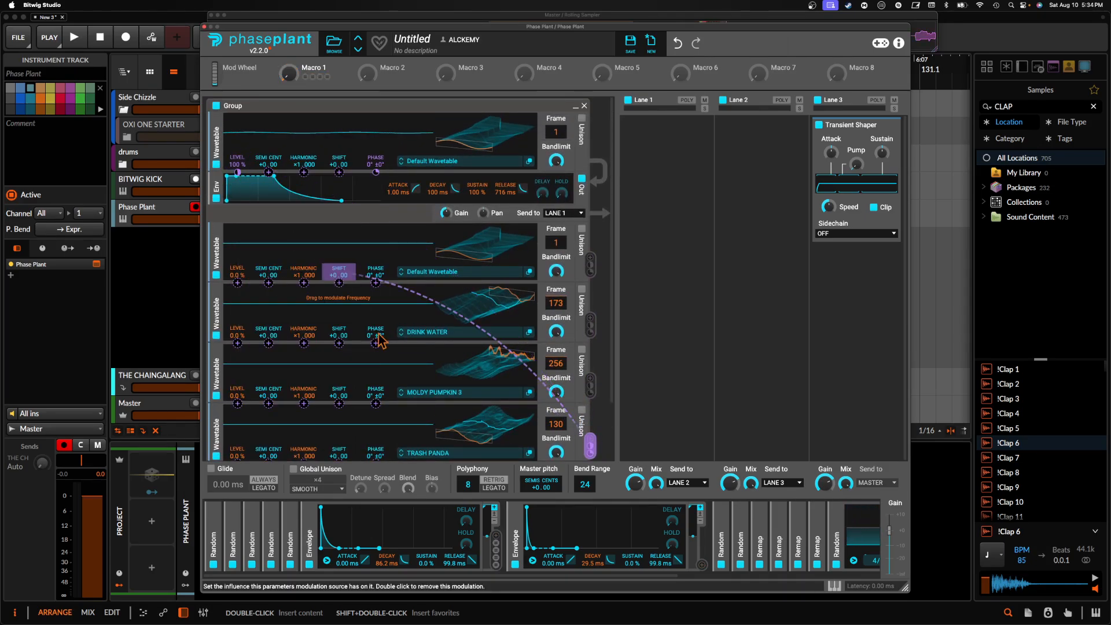
- Assign the Envelope modulator with the 29.5 ms decay to all four modulation amounts on the first wavetable's level
click(576, 546)
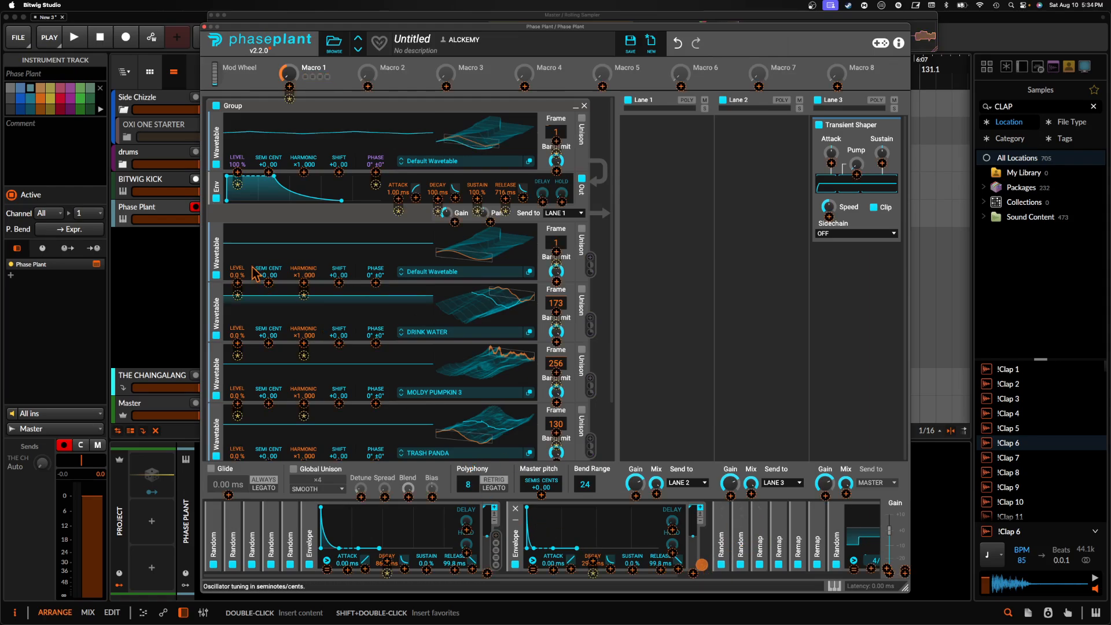
drag(701, 564, 230, 191)
click(225, 185)
click(233, 185)
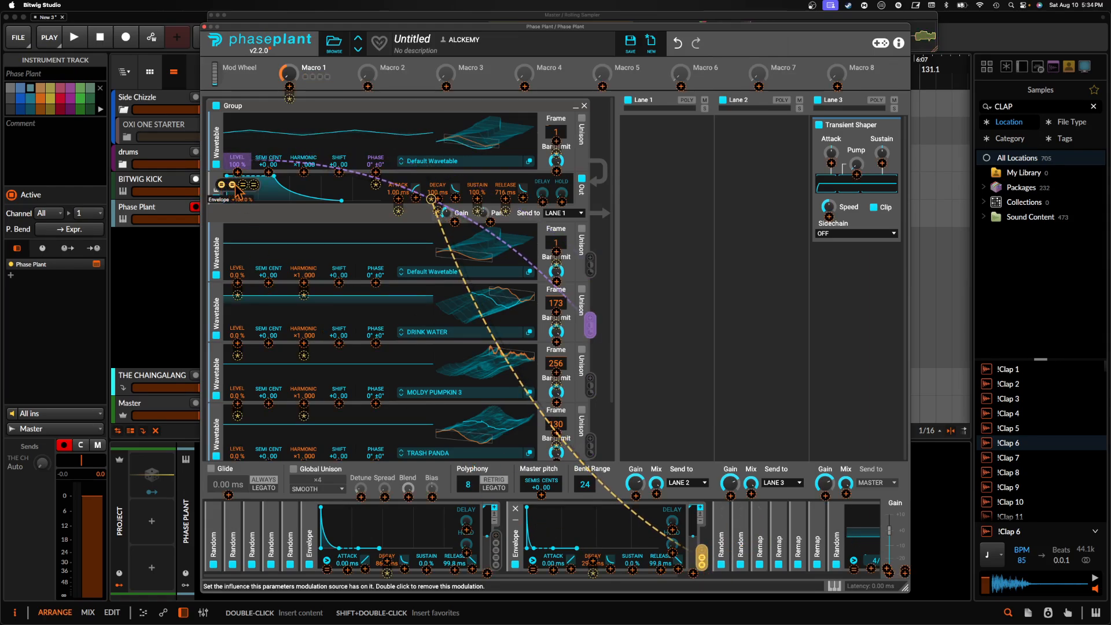
click(243, 185)
click(253, 185)
click(292, 141)
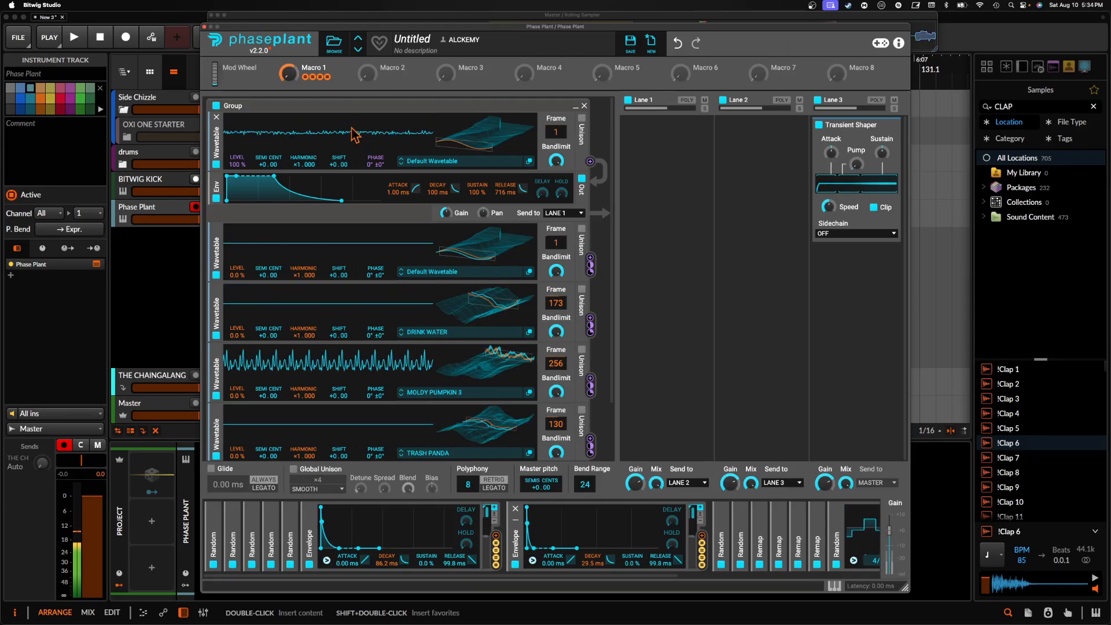
- Collapse both Envelope modulators and the tempo-synced 4/4 Random modulator
mouse_move(288, 73)
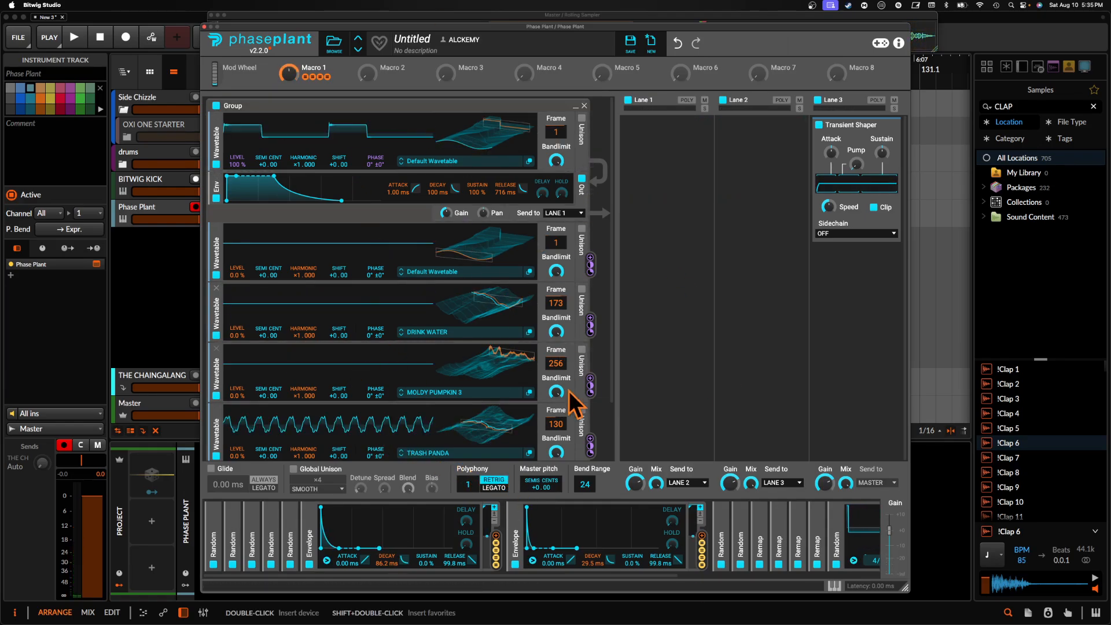
click(314, 527)
click(329, 527)
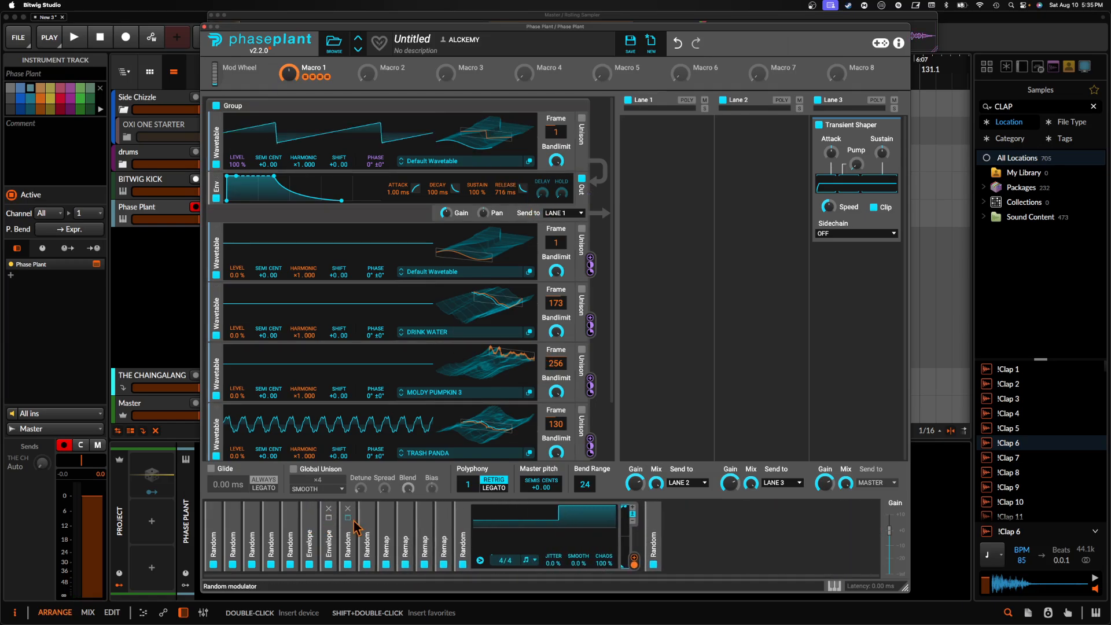
click(464, 528)
scroll(349, 332, down, 2)
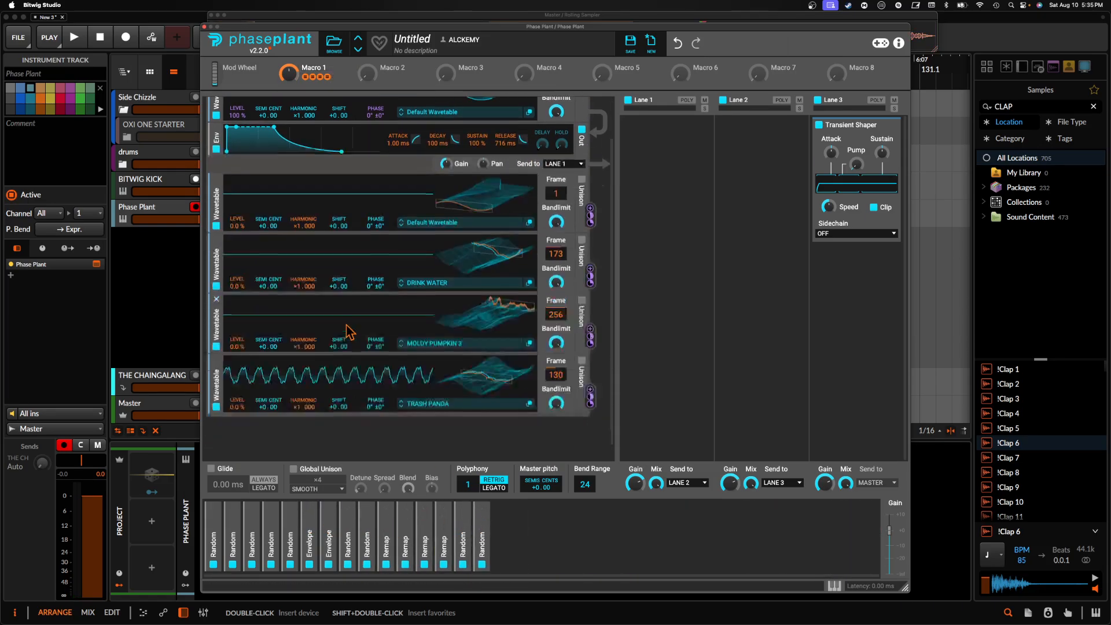
scroll(349, 332, up, 2)
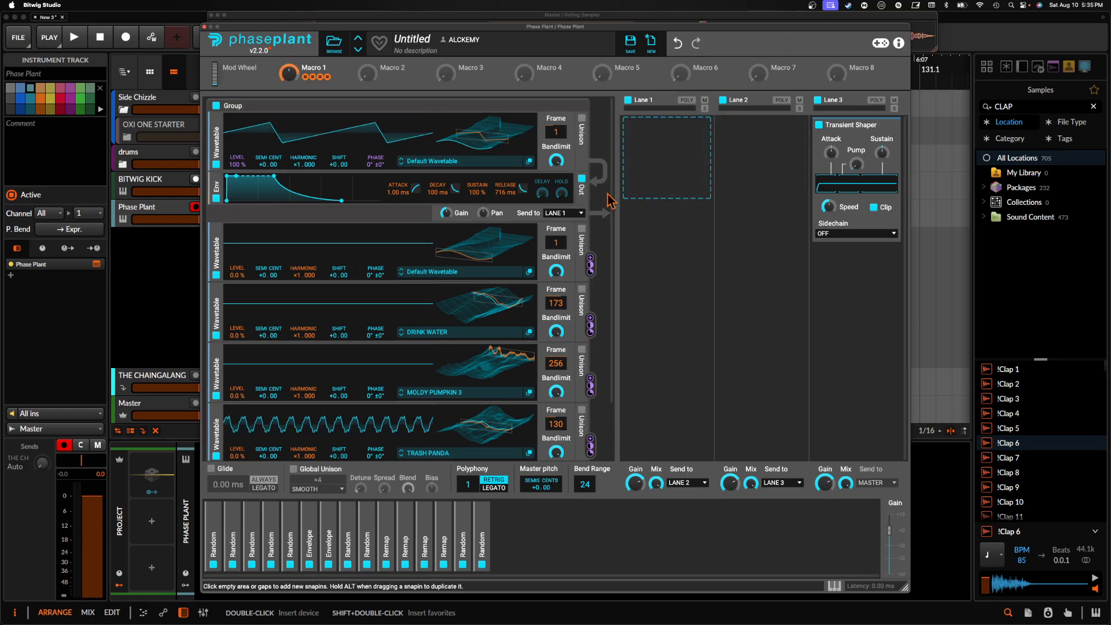
- Add a Snap Heap effects host to Lane 1
scroll(716, 225, right, 3)
click(688, 175)
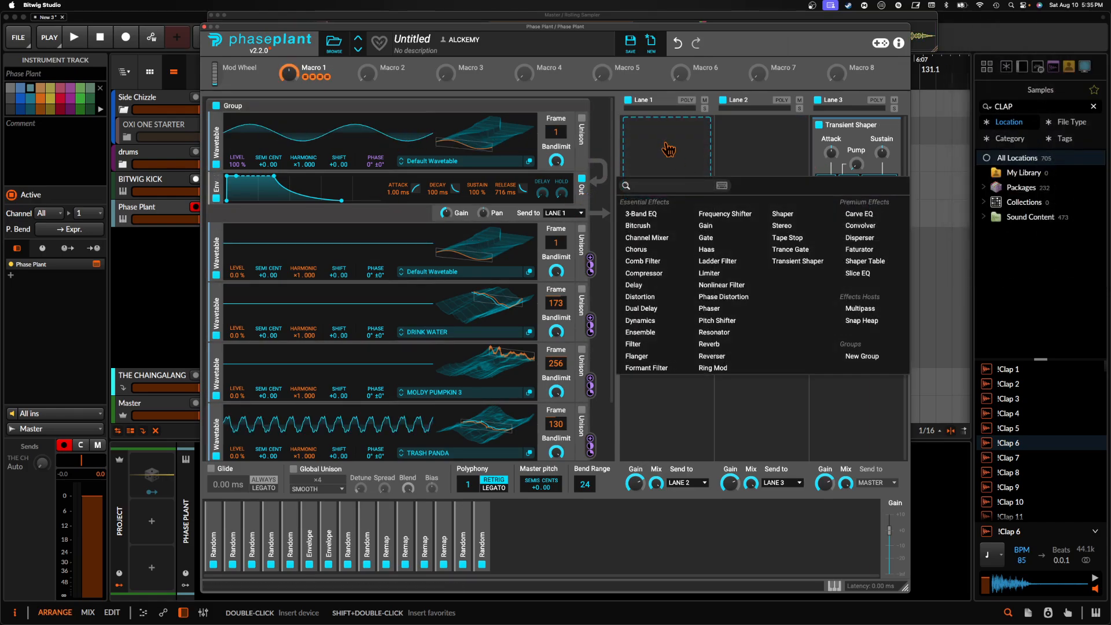
click(667, 147)
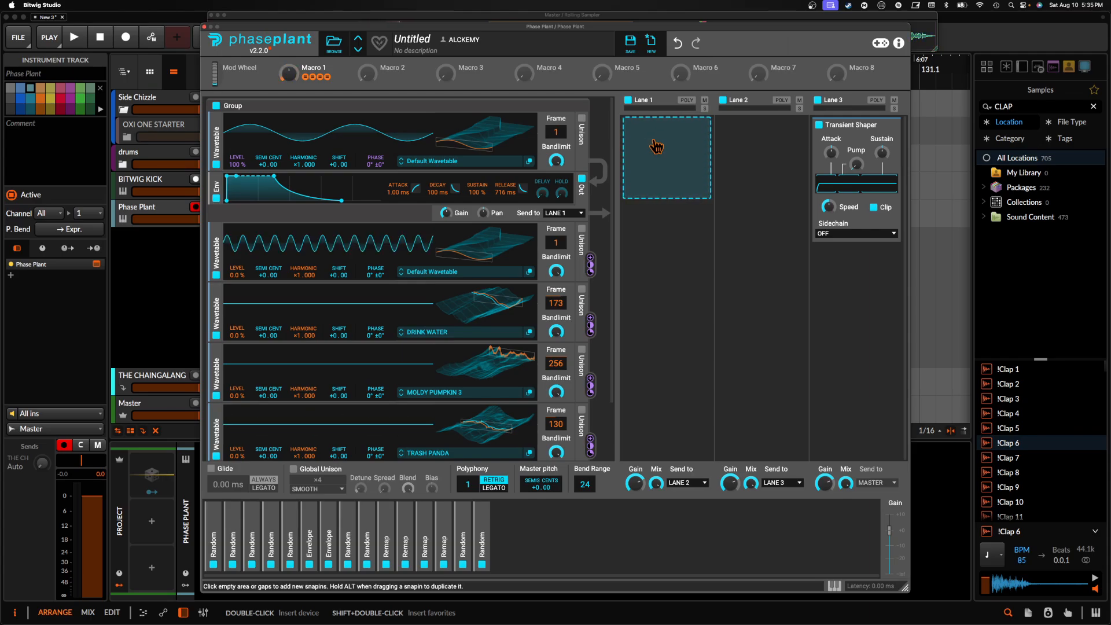
click(656, 146)
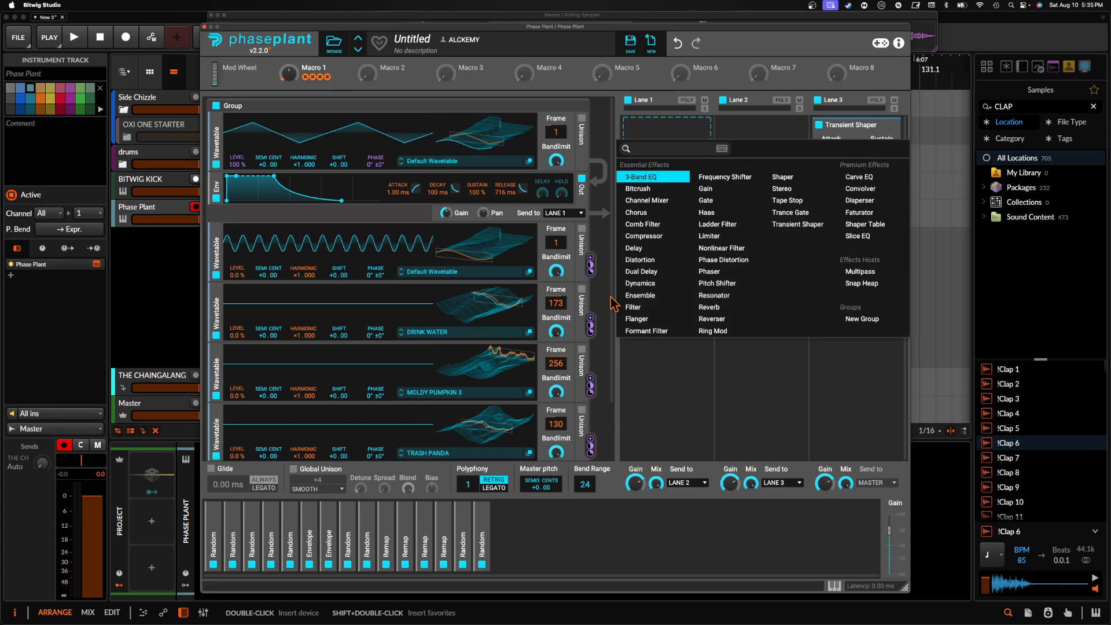
click(531, 551)
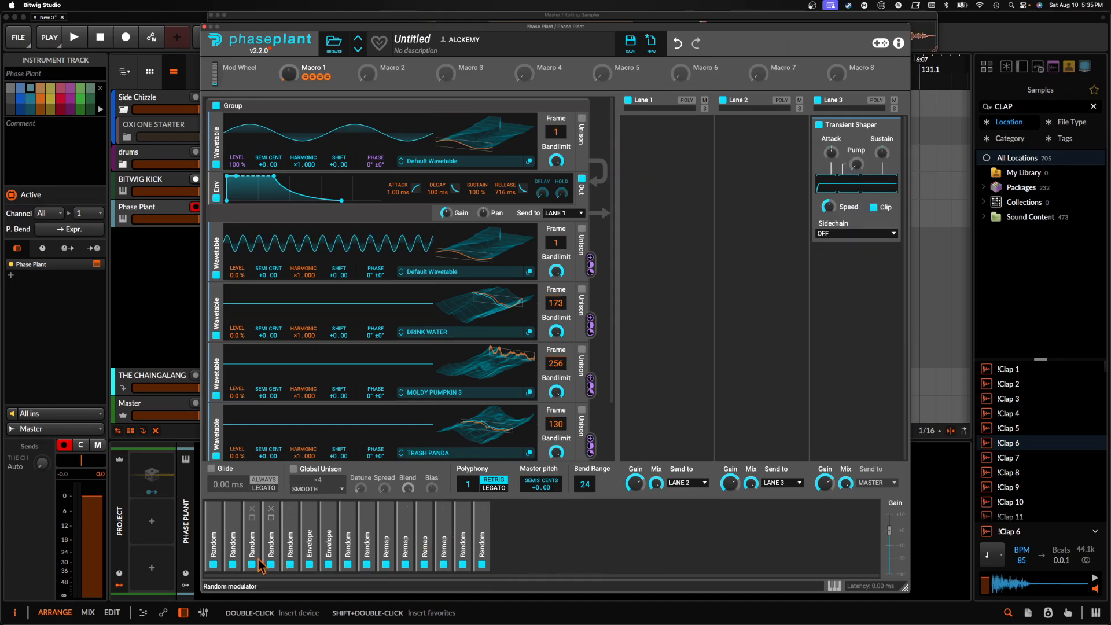
click(665, 135)
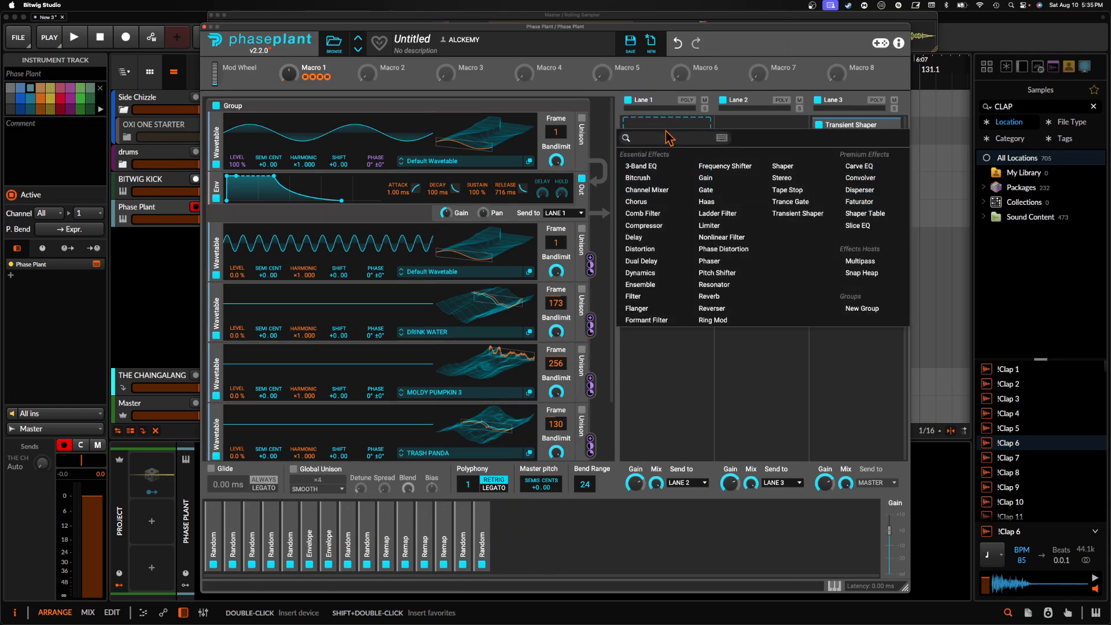
click(861, 272)
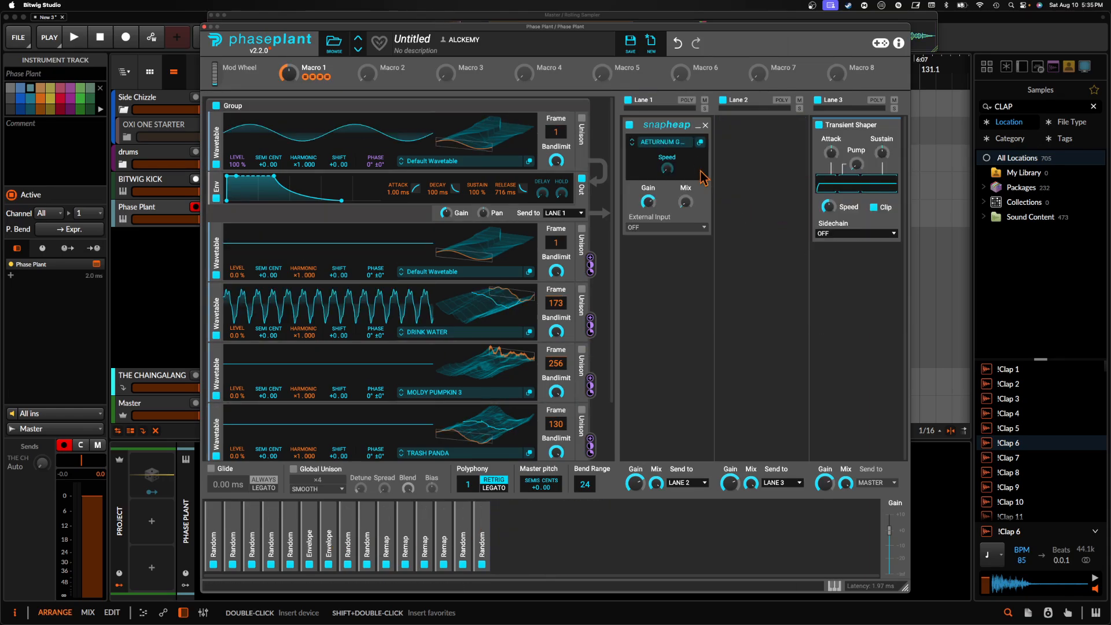
- Open the Snap Heap's own editor and remove its Limiter and Serial Bus 2
click(700, 143)
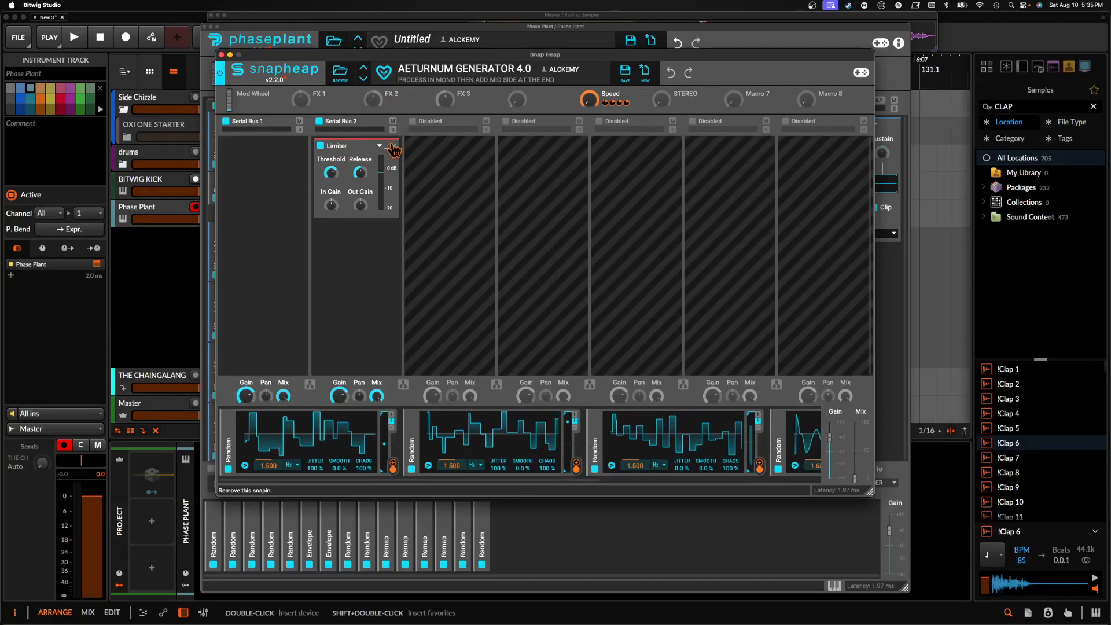
drag(364, 145, 368, 155)
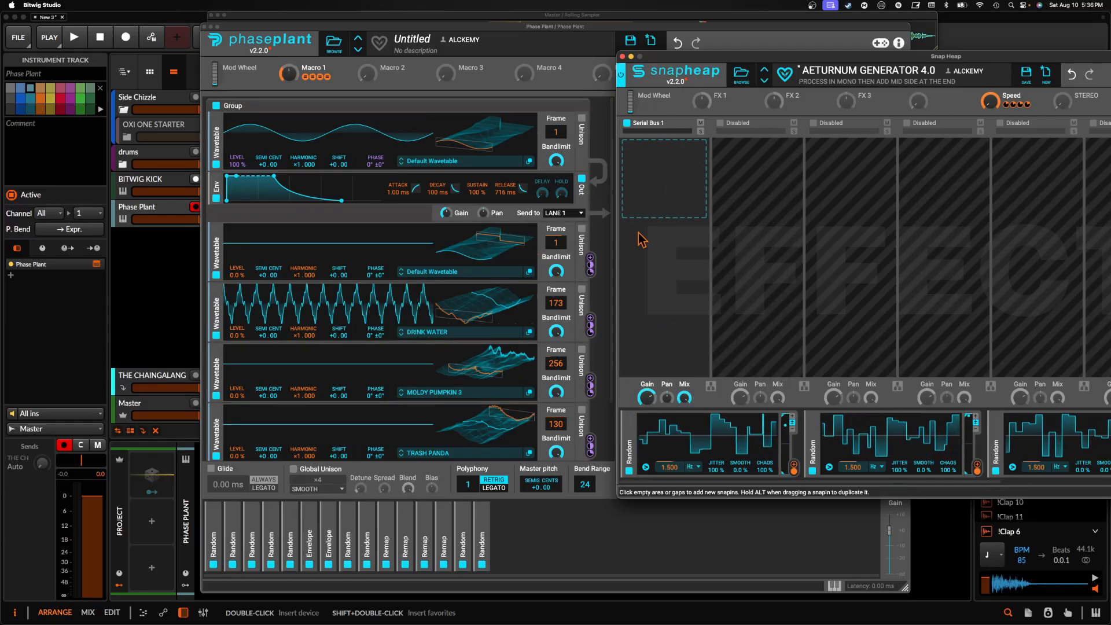
drag(677, 67, 402, 61)
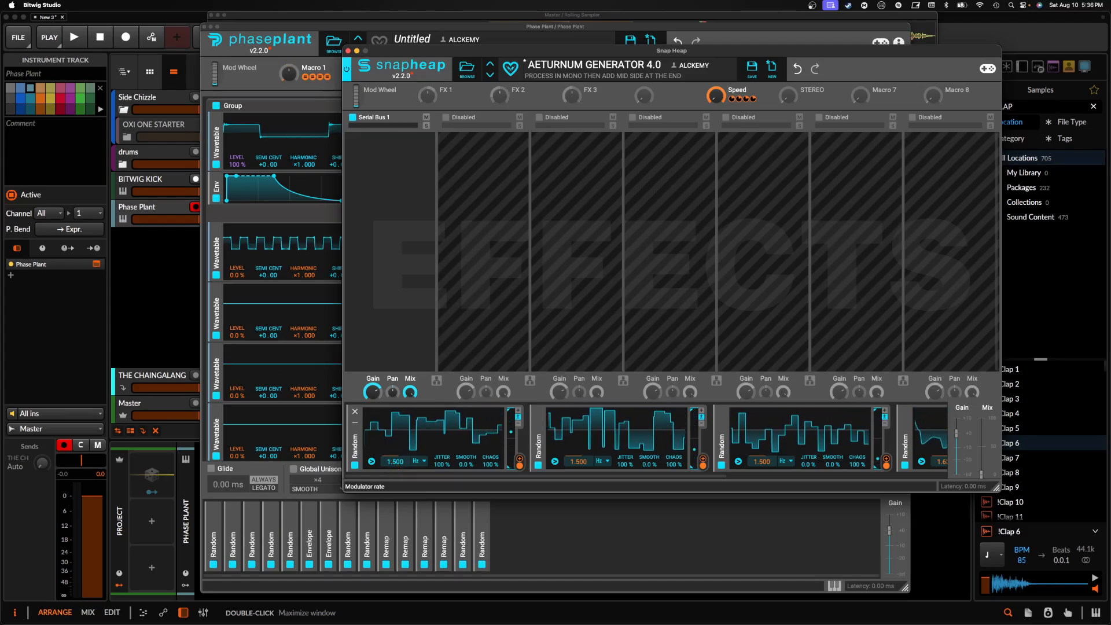
- Set the rate of all four Random modulators in Snap Heap to 0.000 Hz
drag(395, 461, 395, 500)
drag(579, 461, 579, 500)
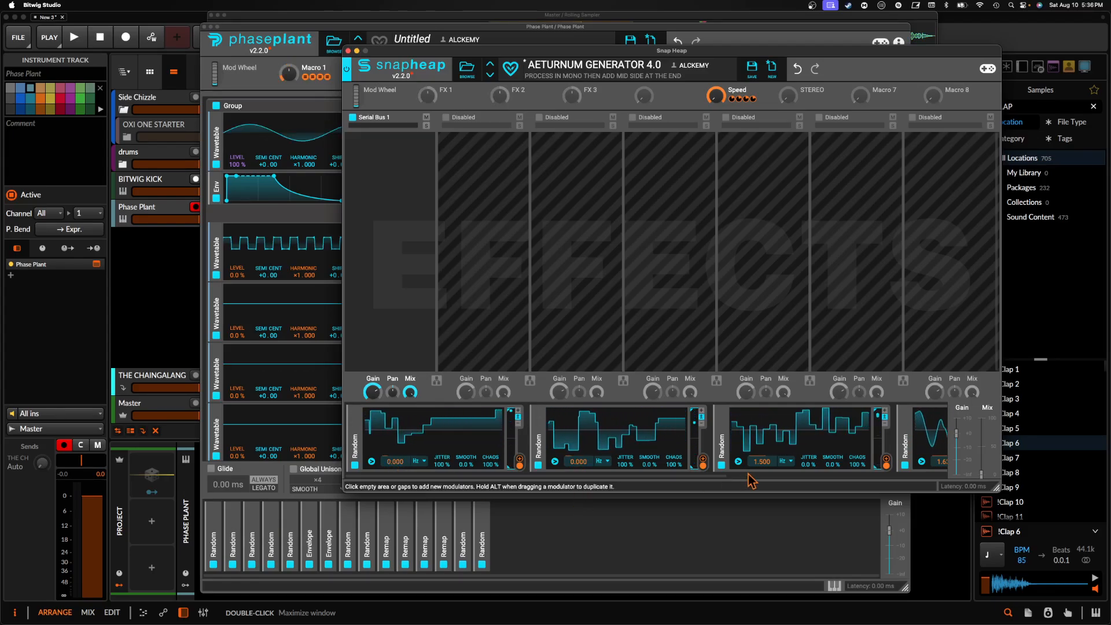
scroll(755, 468, right, 3)
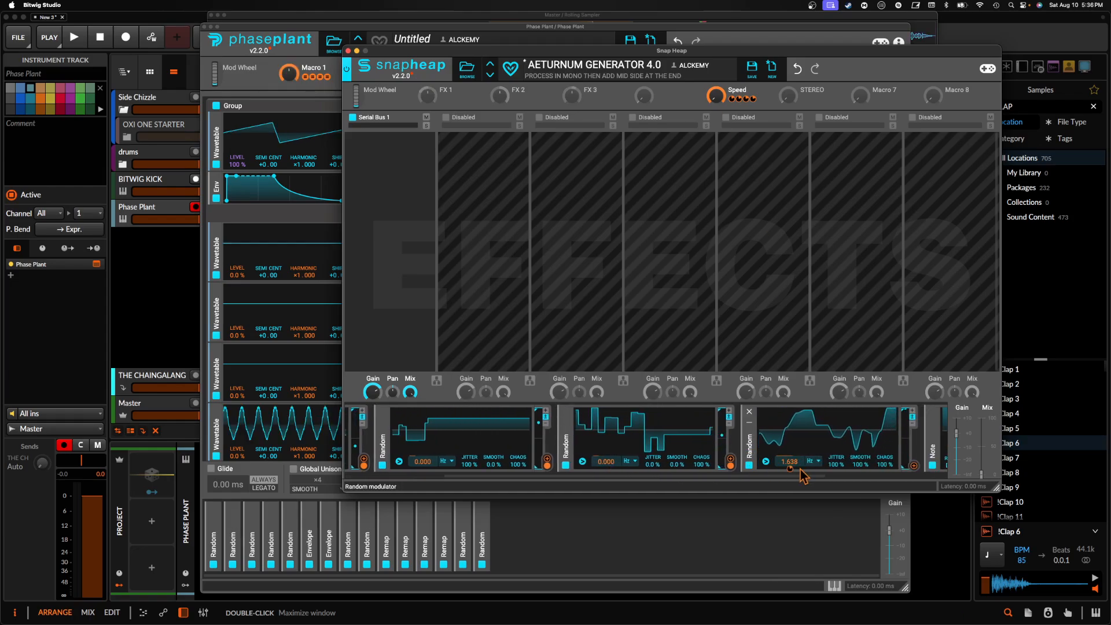
scroll(635, 418, left, 3)
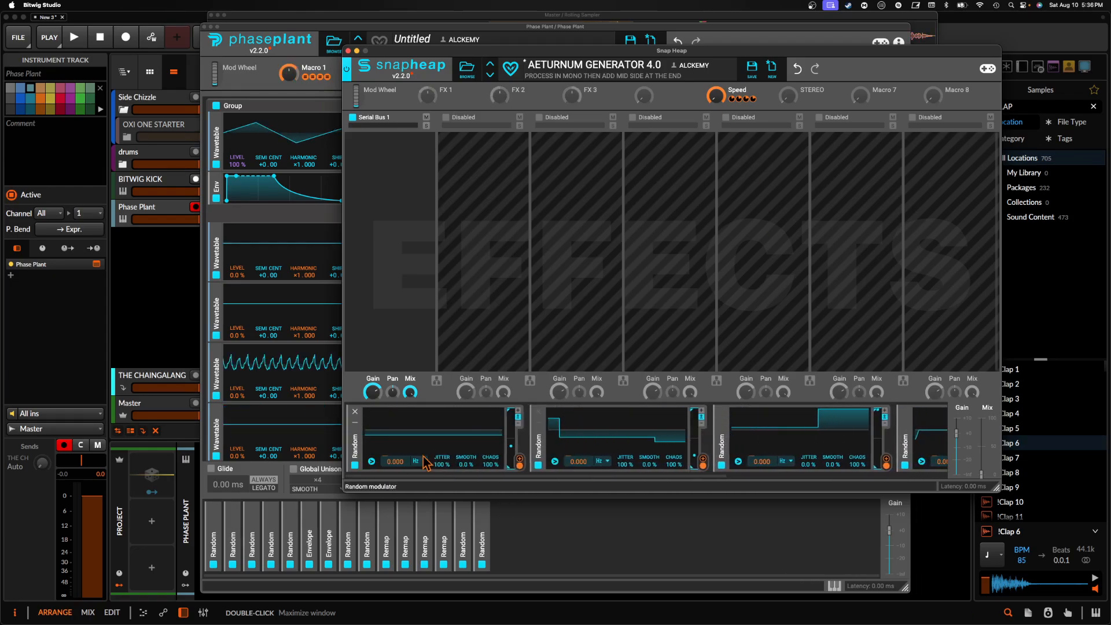
- Add an Audio Follower with +14.81 dB gain ahead of the Random modulators and assign it to all four Random triggers
click(351, 446)
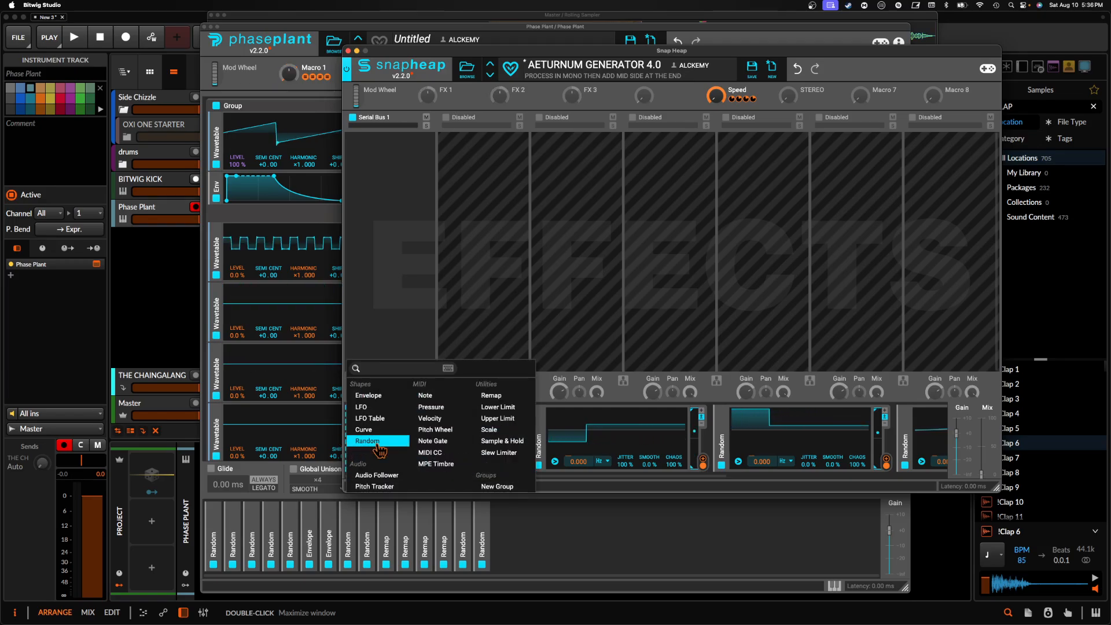
click(377, 475)
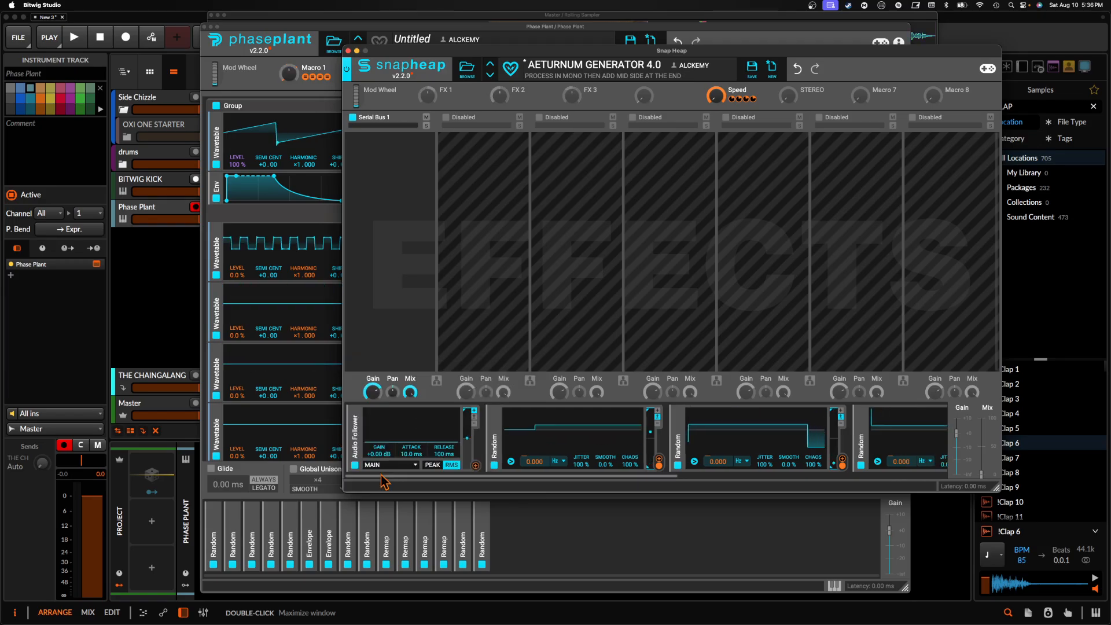
click(476, 466)
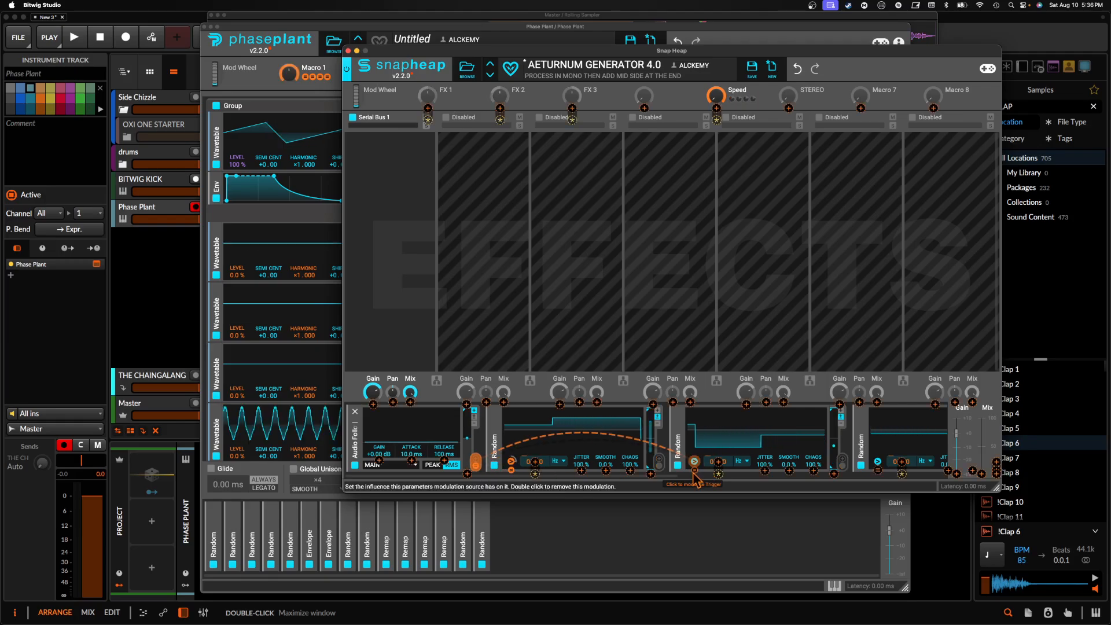
click(877, 469)
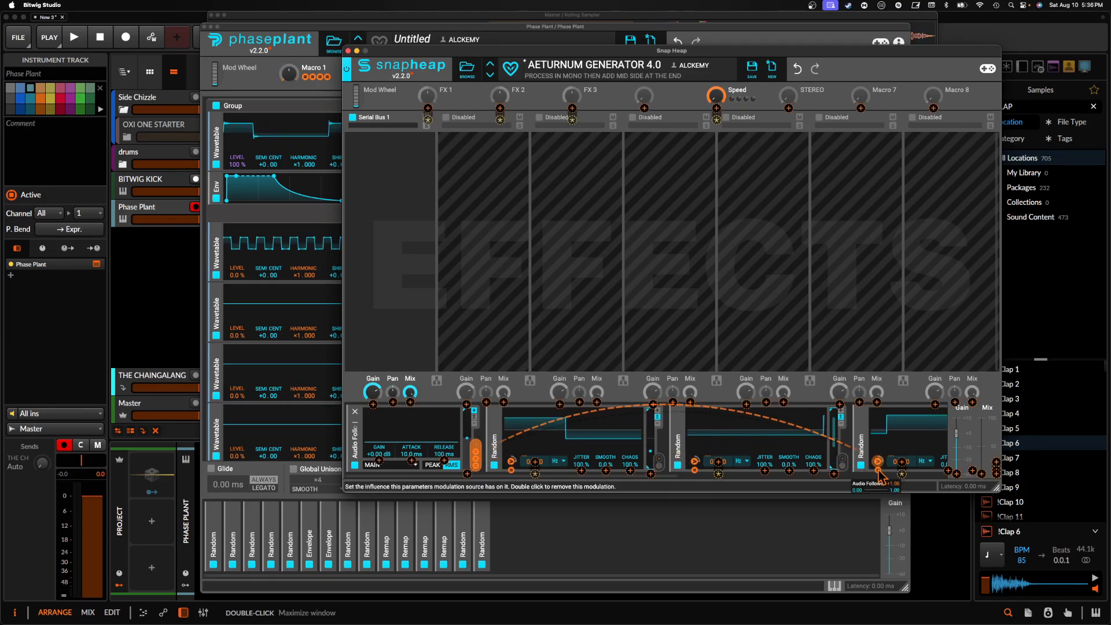
scroll(879, 476, right, 3)
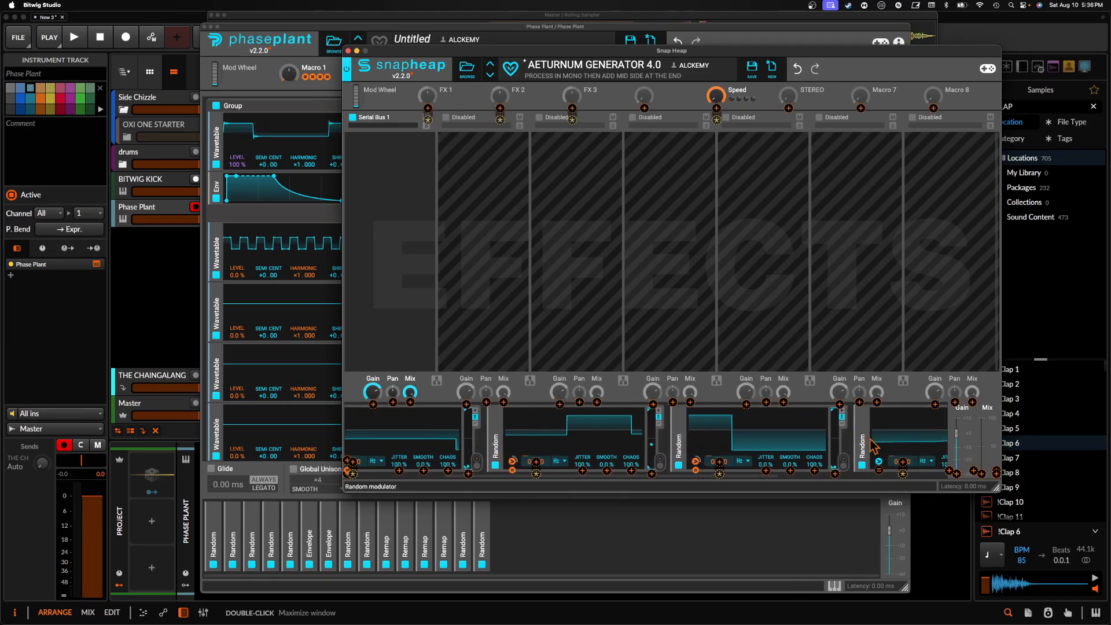
scroll(777, 440, right, 2)
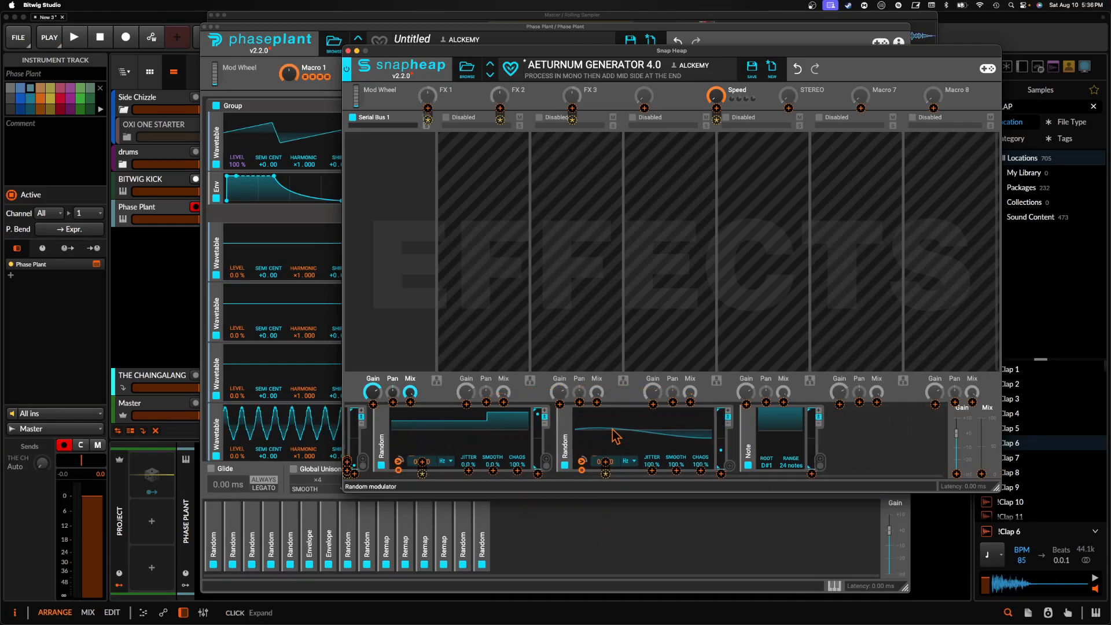
scroll(615, 435, left, 5)
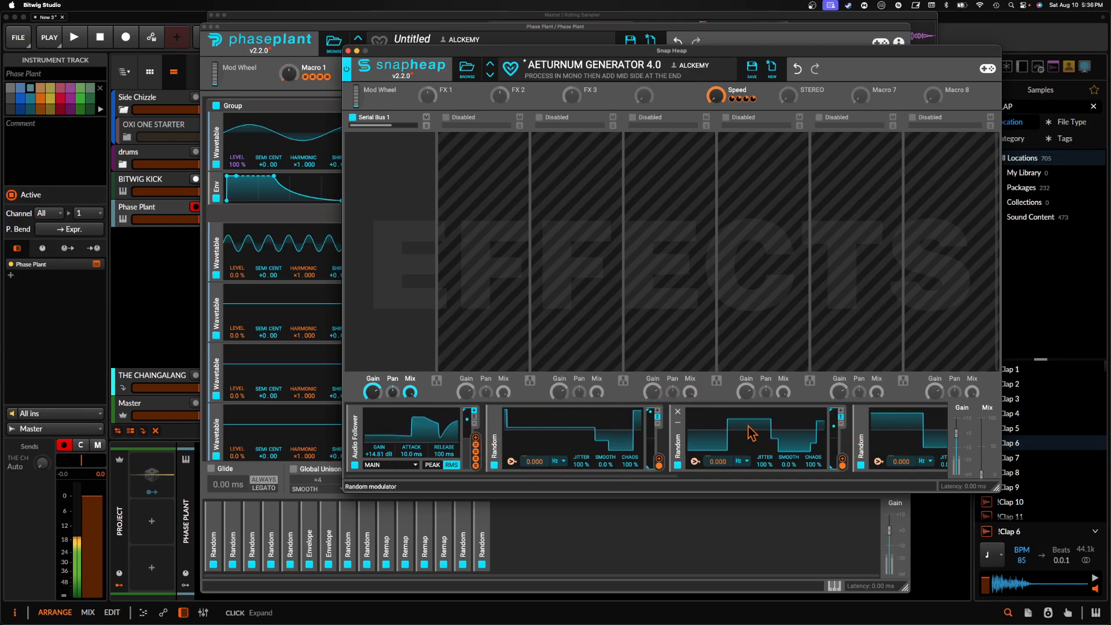
scroll(750, 435, right, 1)
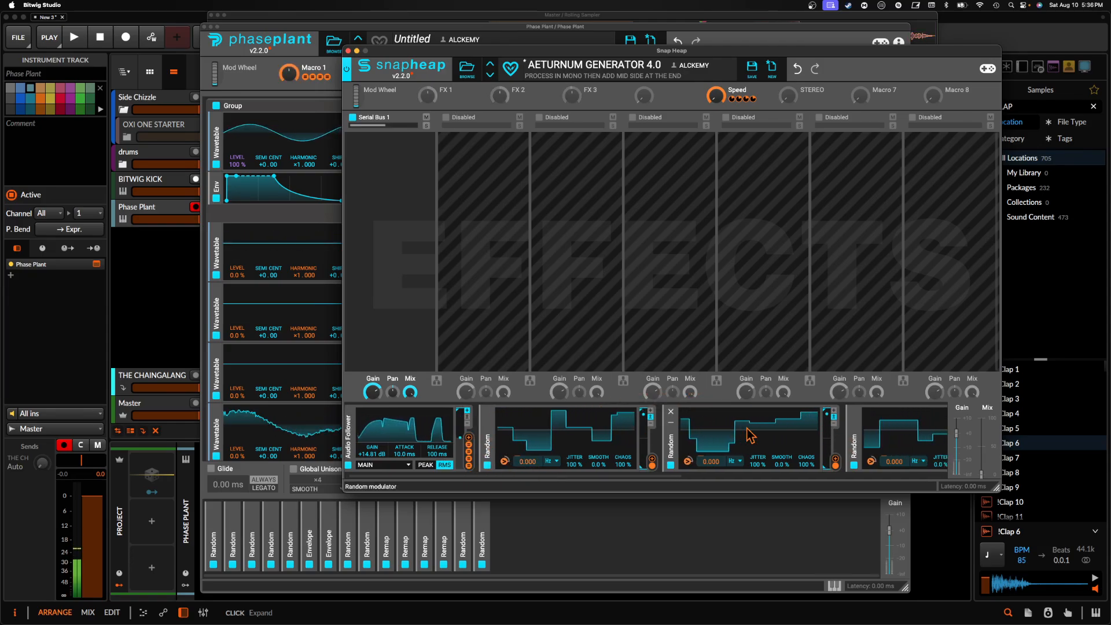
- Collapse the first Random and insert an Envelope modulator before it with 0.00 ms attack, 112 ms decay and 0.0% sustain
click(481, 422)
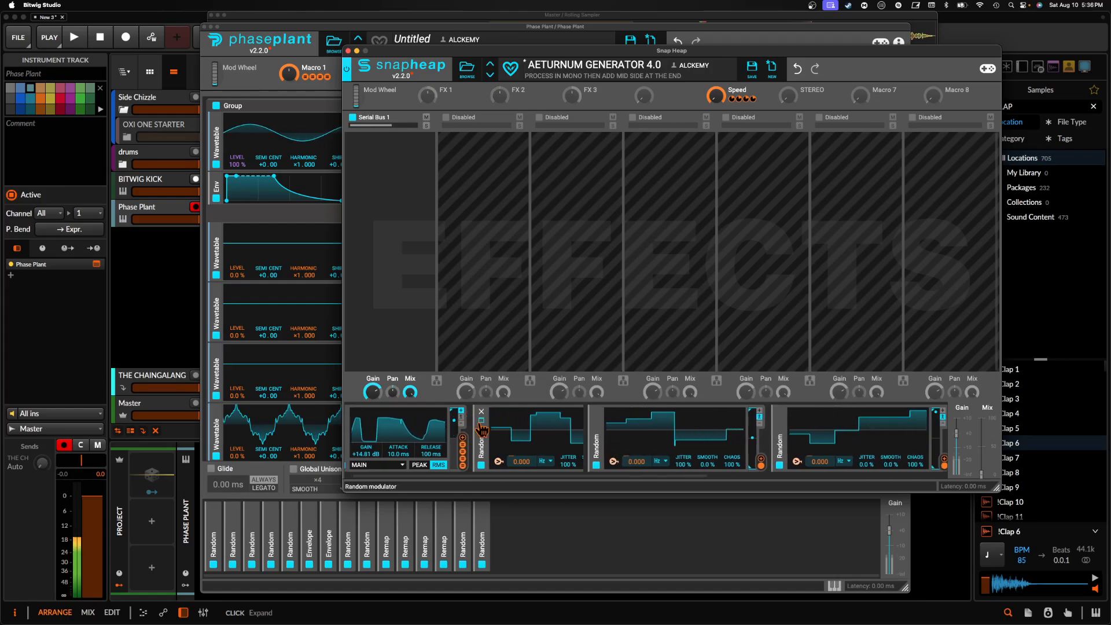
click(476, 430)
click(506, 425)
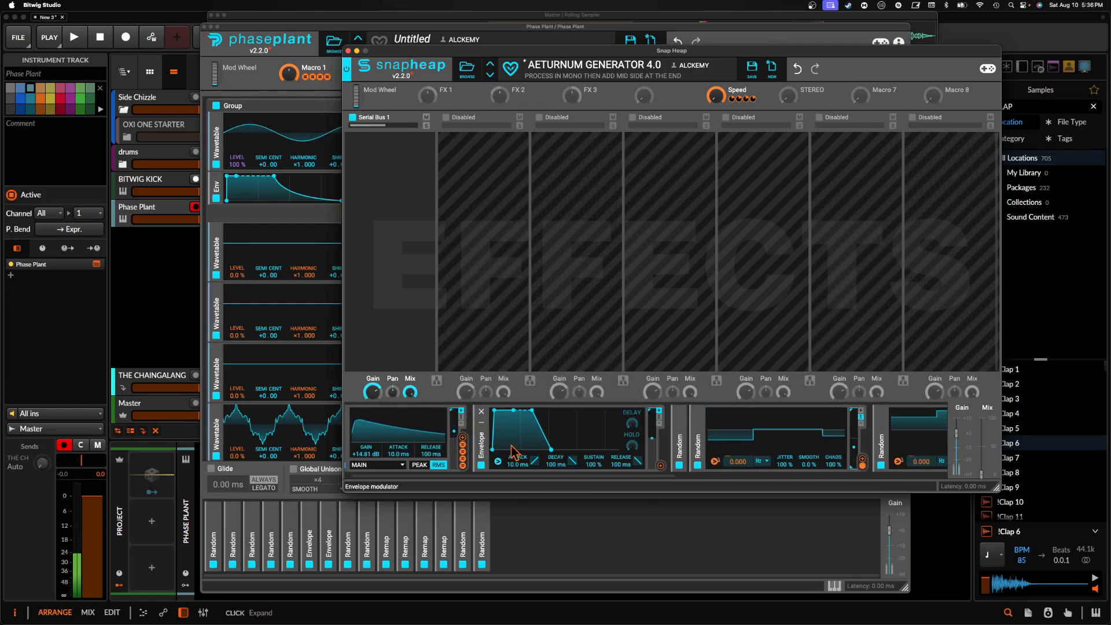
drag(511, 411, 513, 449)
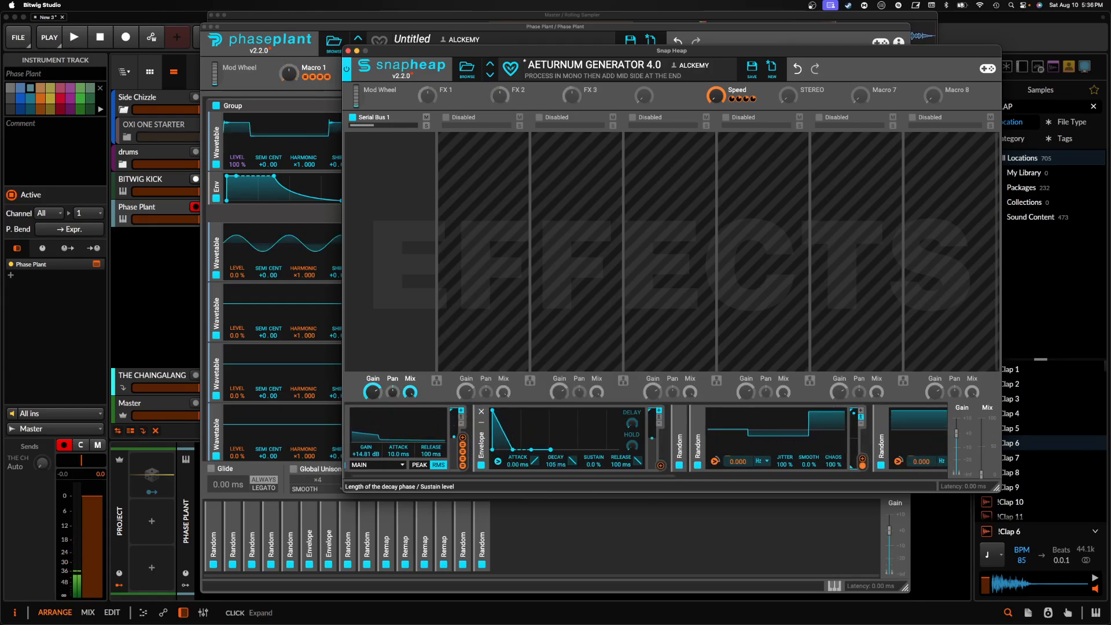
- Assign the Audio Follower to the trigger of the new Envelope modulator
click(464, 438)
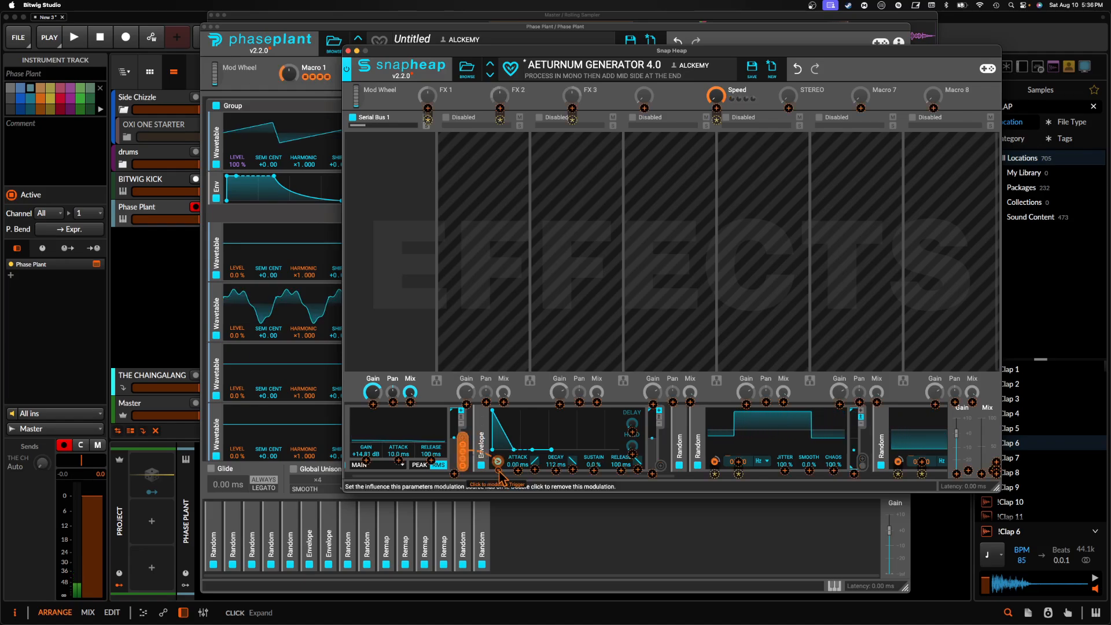
click(498, 461)
click(518, 423)
- Modulate the Snap Heap Envelope's decay with the second Random modulator
click(389, 174)
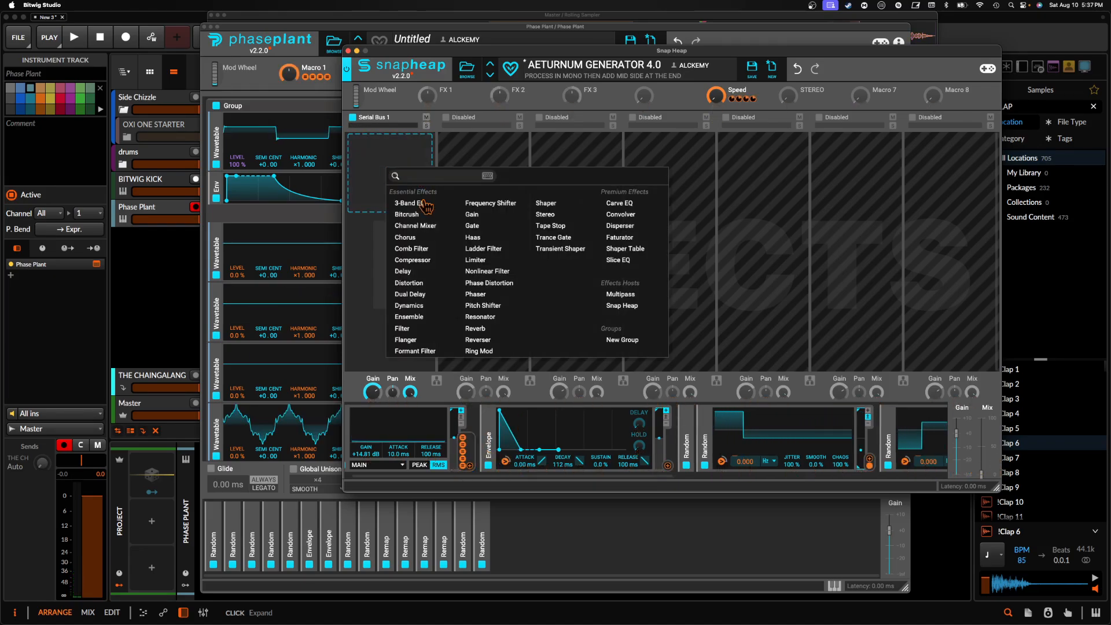
click(564, 416)
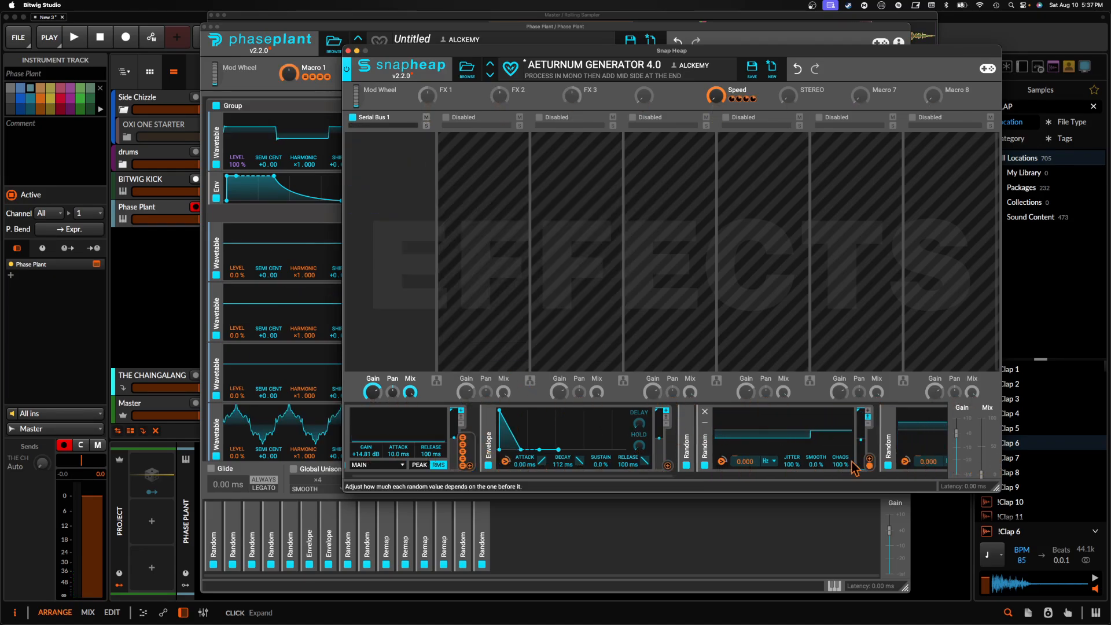
click(870, 462)
click(563, 470)
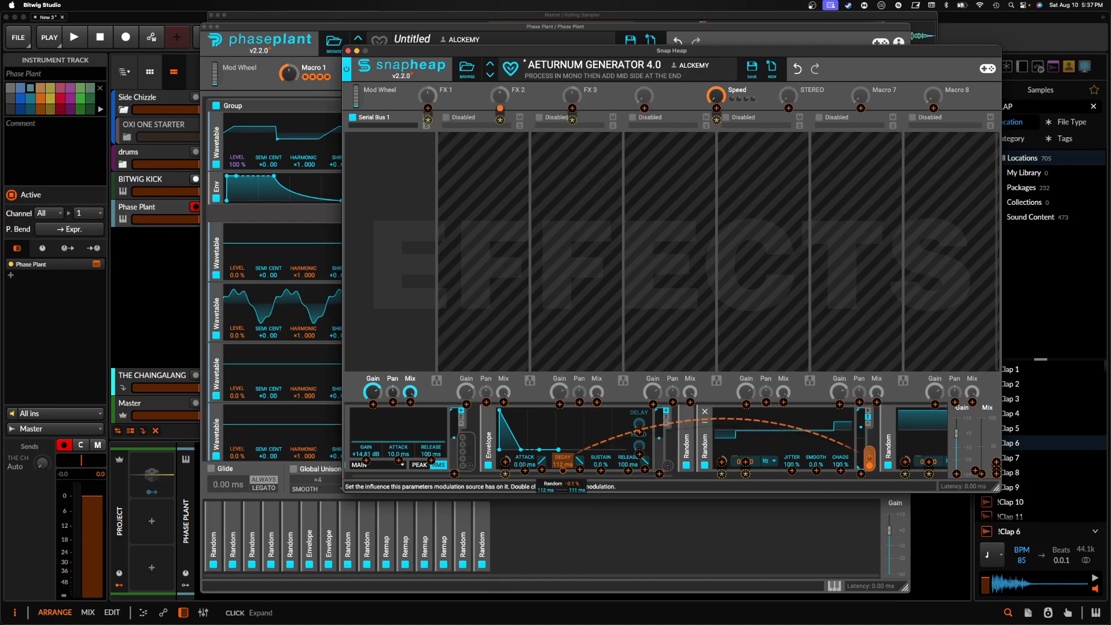
drag(563, 470, 563, 463)
- Add a Filter to the first serial bus and modulate its cutoff with the Envelope
click(387, 169)
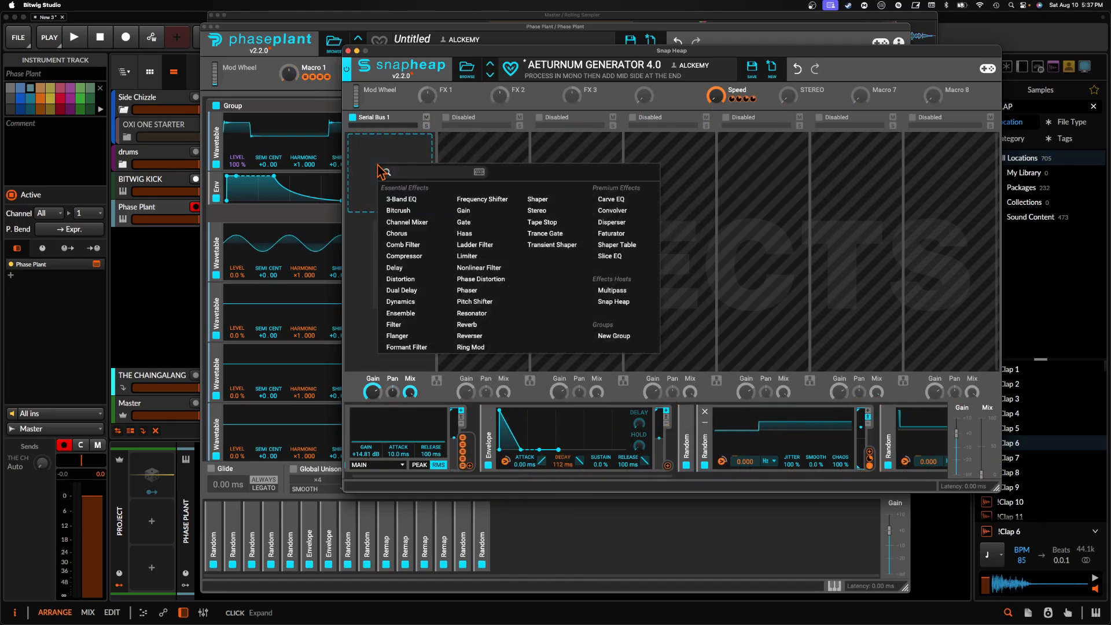
click(417, 326)
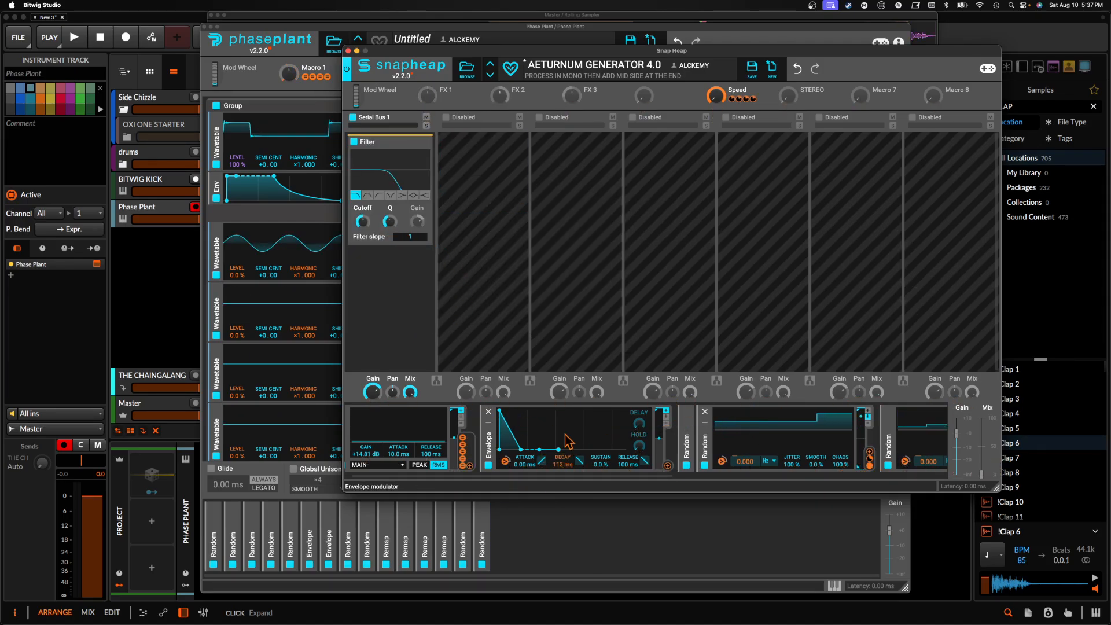
click(667, 465)
drag(361, 240, 361, 236)
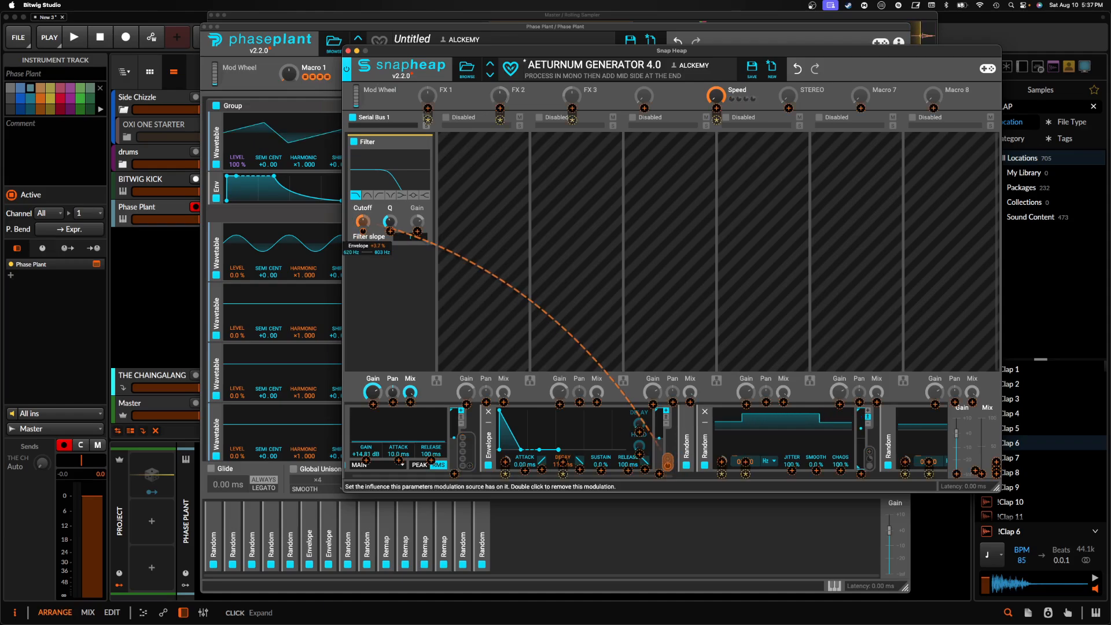
click(364, 222)
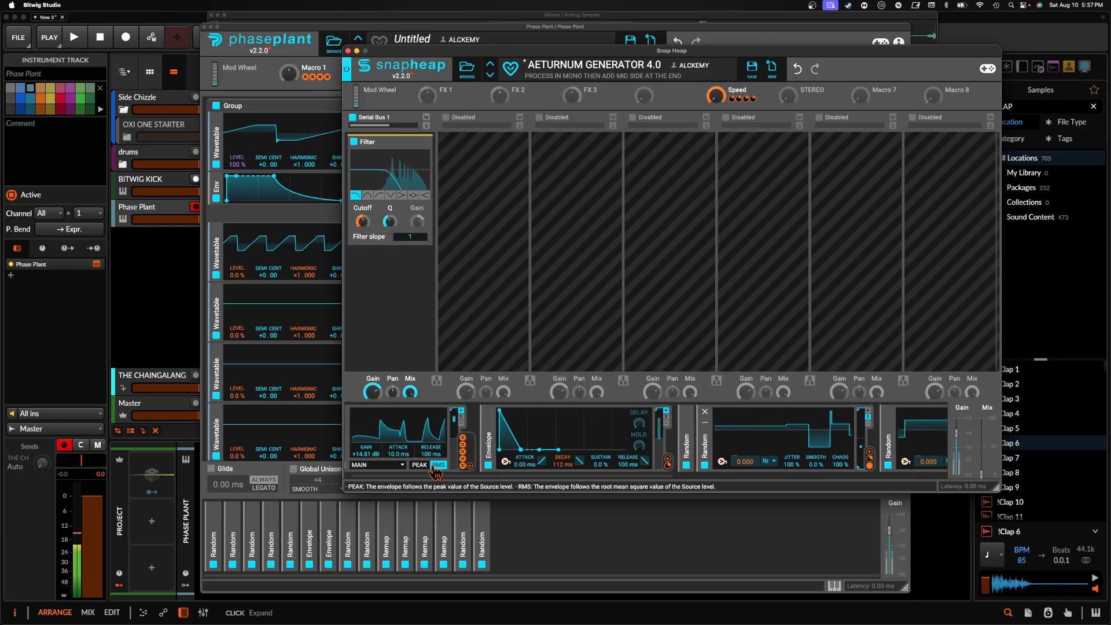
- Raise the Audio Follower gain to +27.64 dB and modulate the Filter's cutoff with the third Random modulator
drag(362, 457, 362, 451)
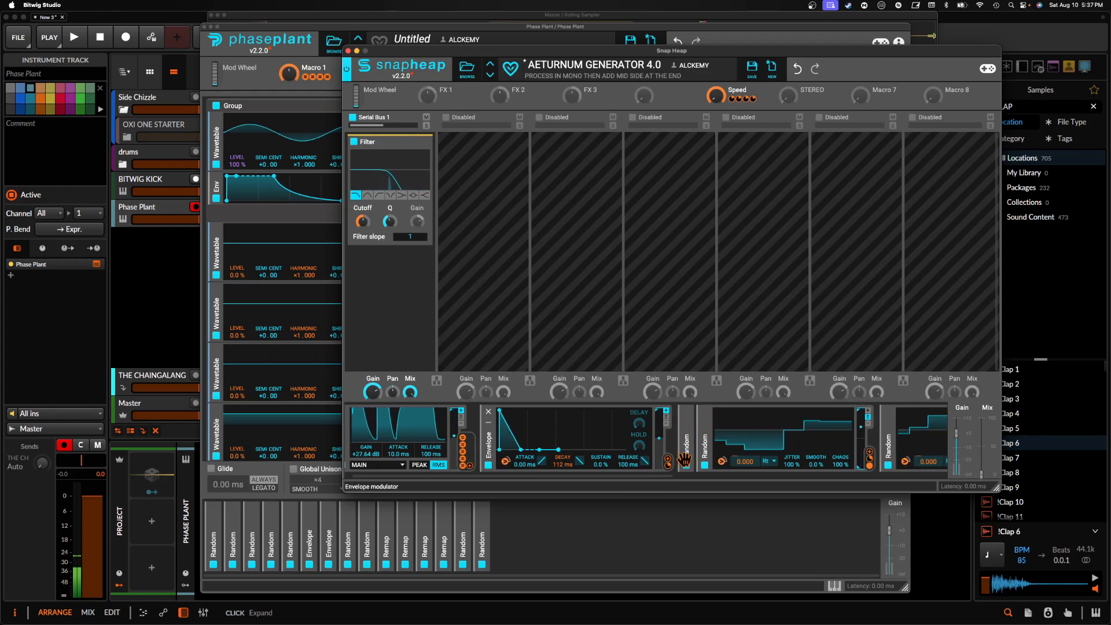
scroll(844, 434, right, 3)
scroll(844, 434, right, 6)
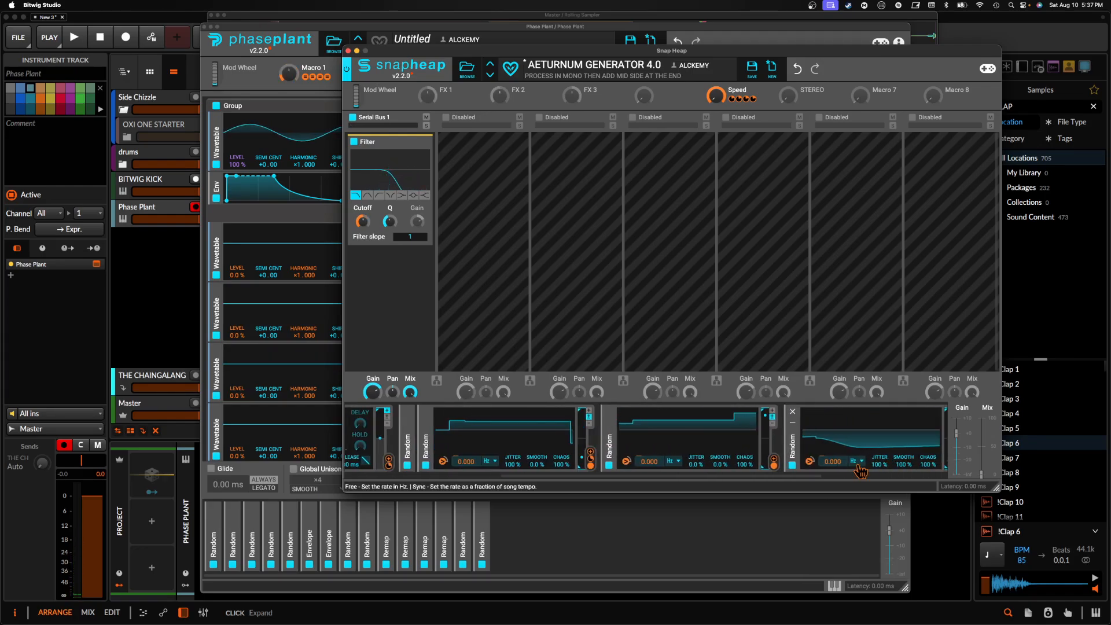
drag(773, 461, 774, 463)
scroll(774, 465, left, 10)
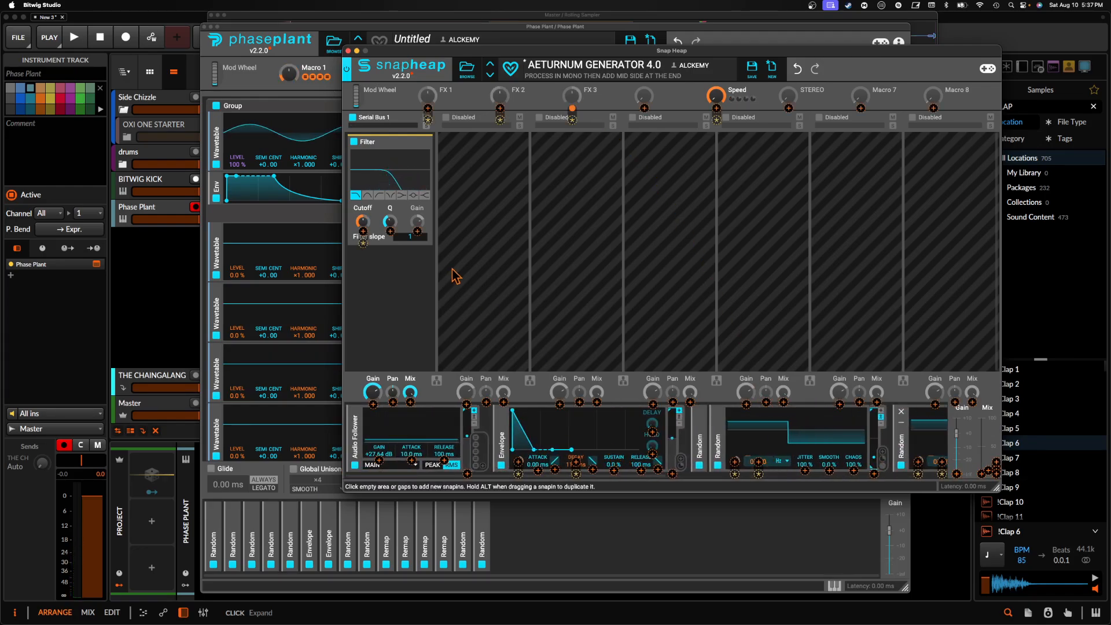
drag(363, 232, 363, 254)
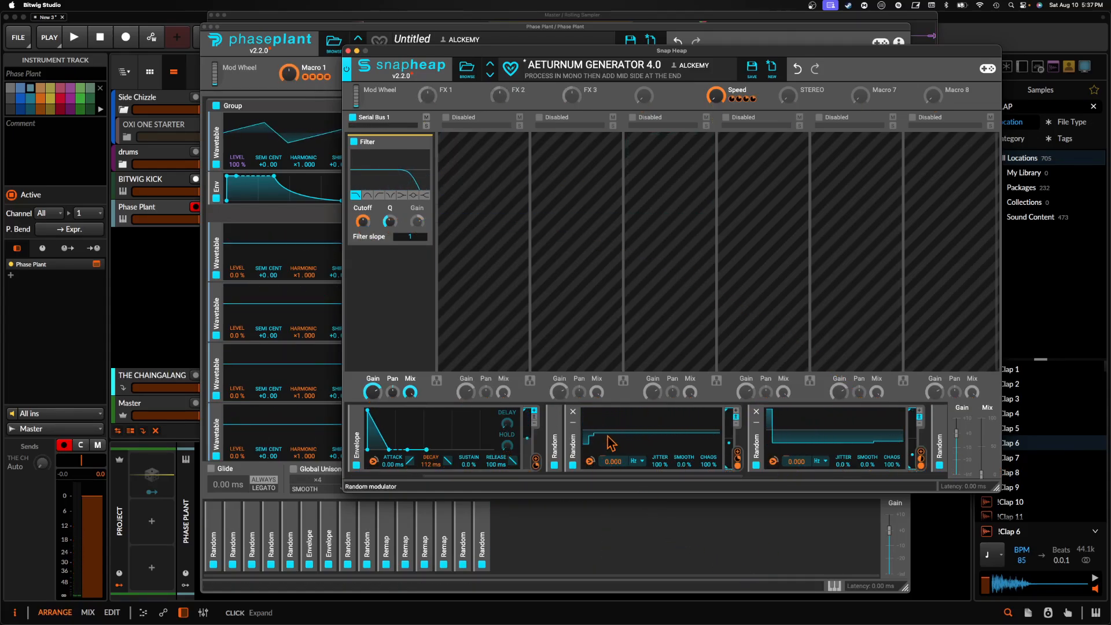
- Add a Dual Delay below the Filter and sync its delay time to 3/16
scroll(611, 443, right, 5)
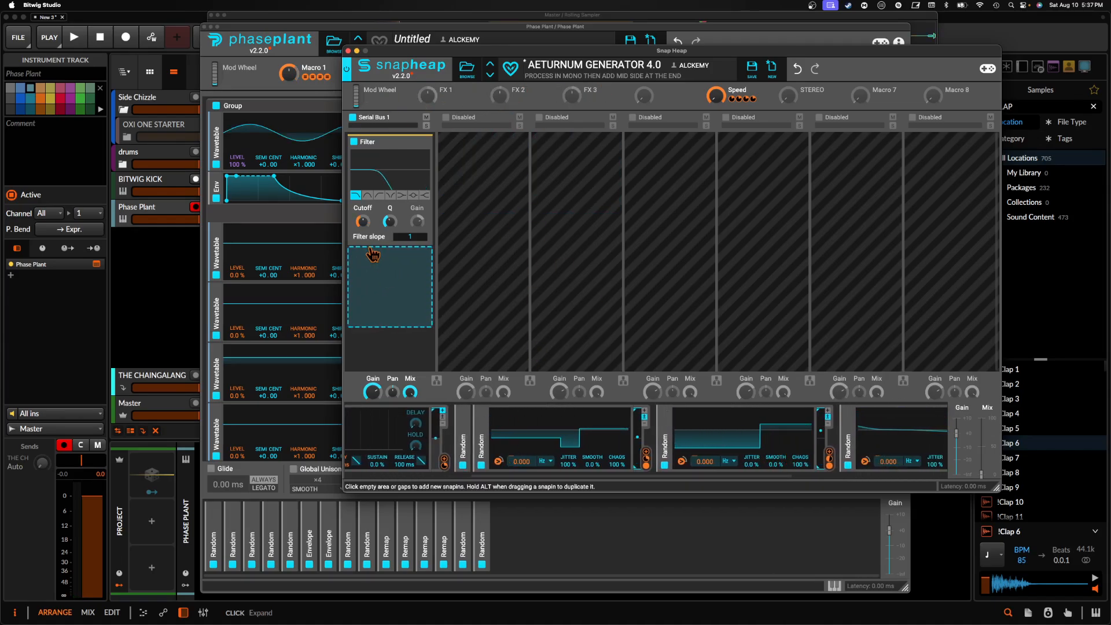
click(375, 259)
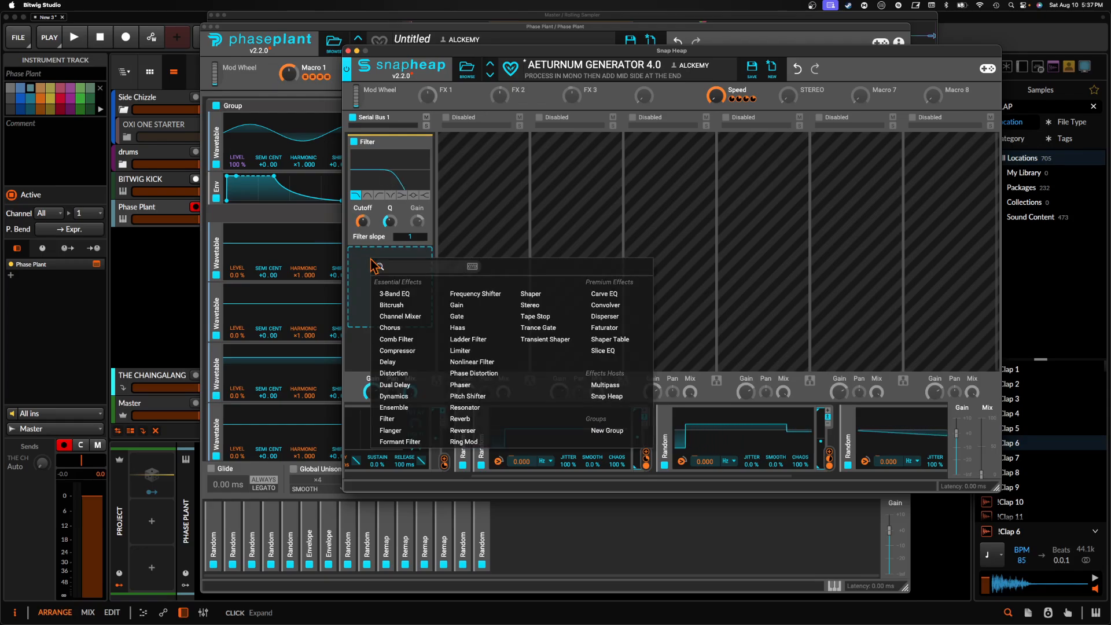
click(422, 389)
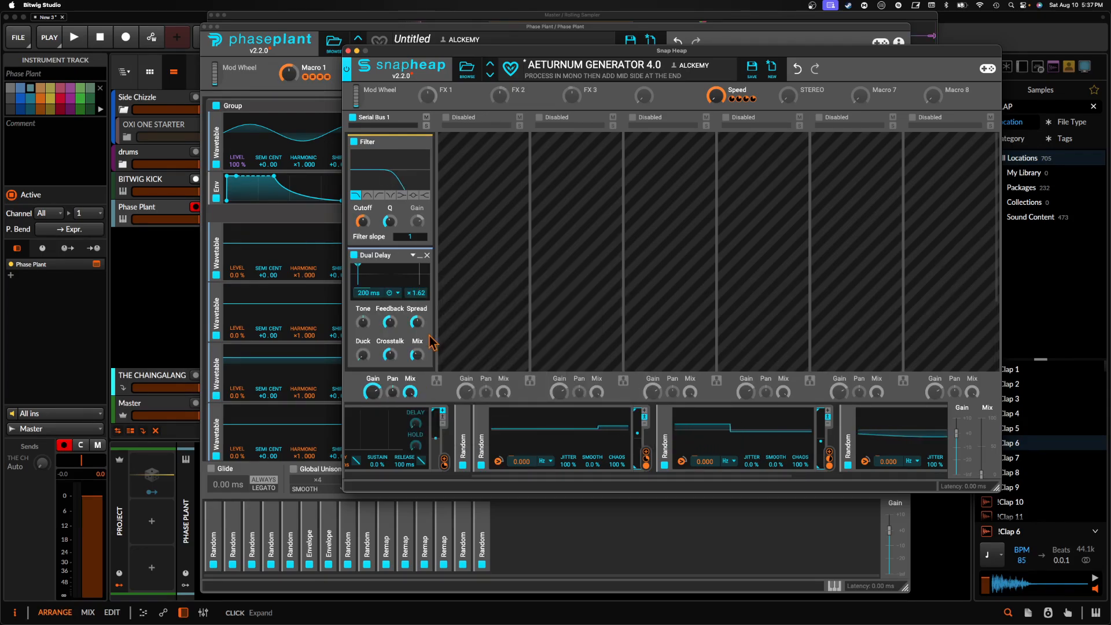
click(398, 293)
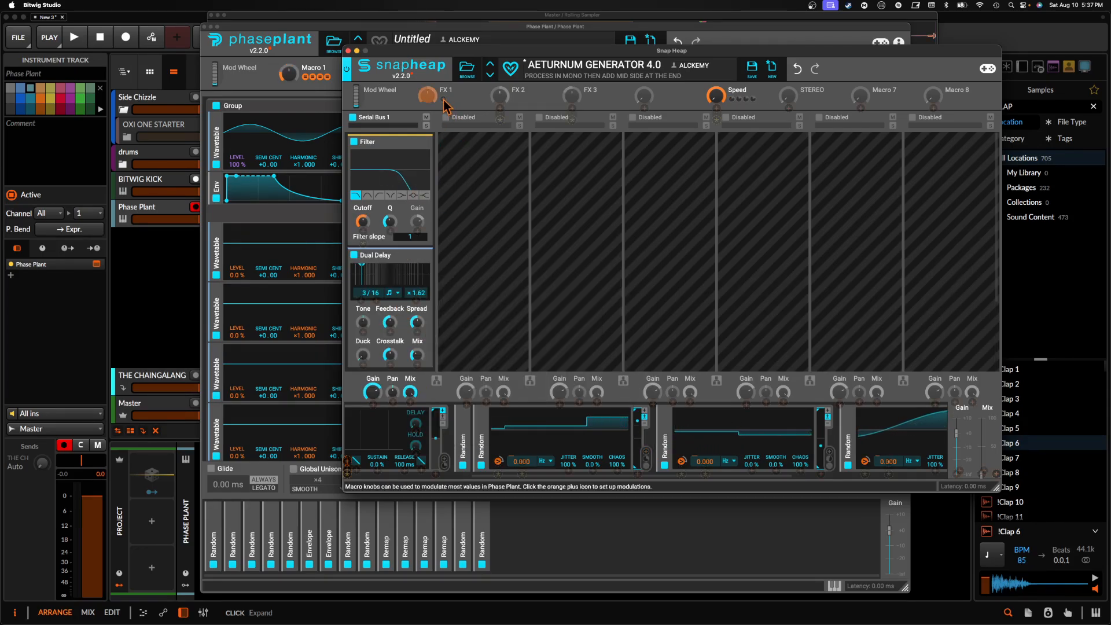
- Assign macro FX 1 to the Dual Delay's time, FX 2 to its feedback and FX 3 to its mix
drag(427, 94, 361, 300)
double_click(470, 91)
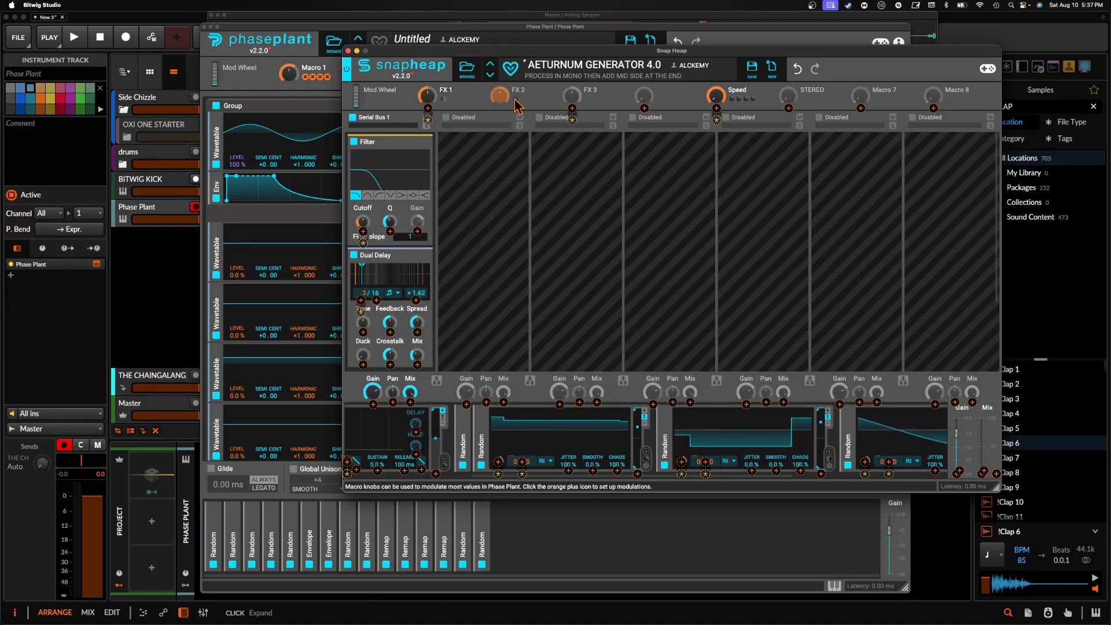
drag(512, 103, 387, 356)
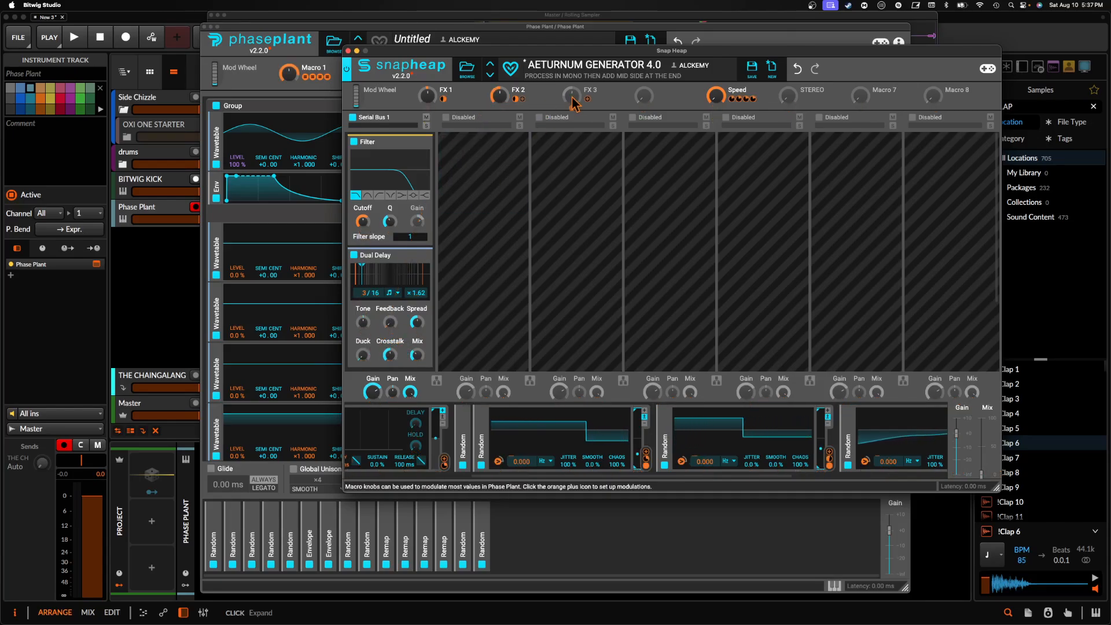
drag(573, 104, 417, 354)
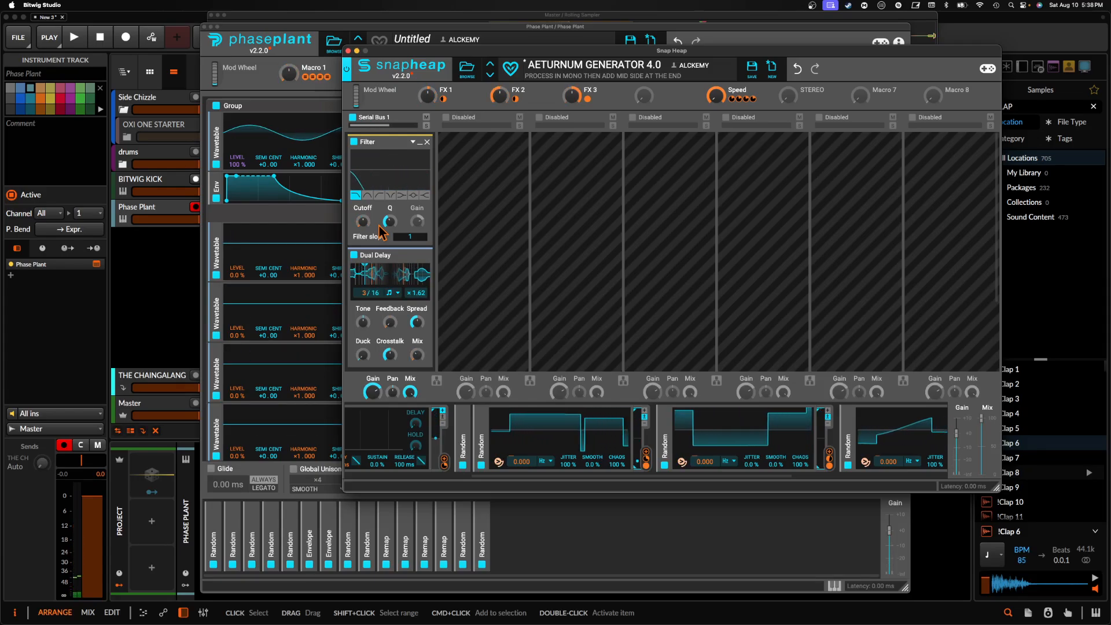
- Collapse the Filter and Dual Delay, and add a Limiter to the second serial bus
click(422, 146)
click(422, 157)
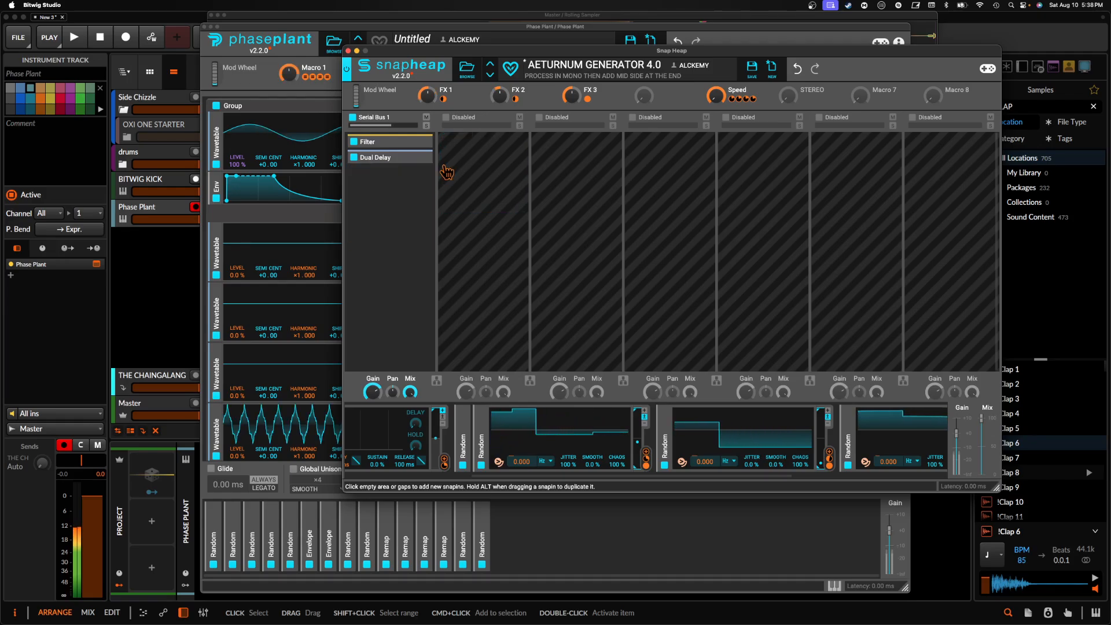
click(480, 167)
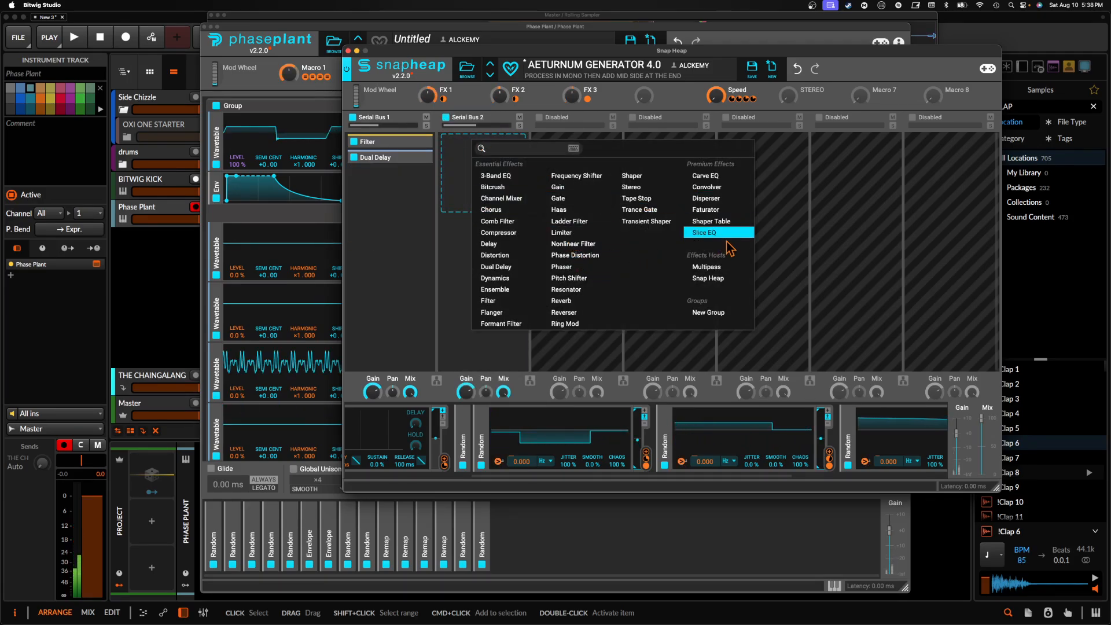
click(558, 232)
- Add a Shaper Table after the Dual Delay with its DC filter off, modulating its table position with FX 2 and its mix with FX 3
click(386, 191)
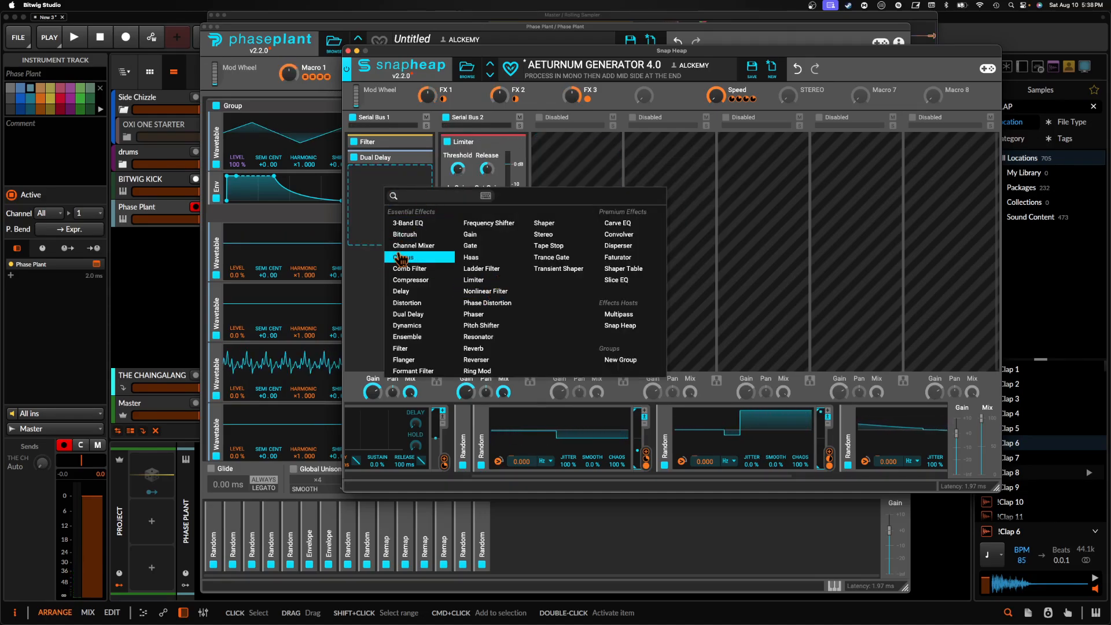
click(623, 268)
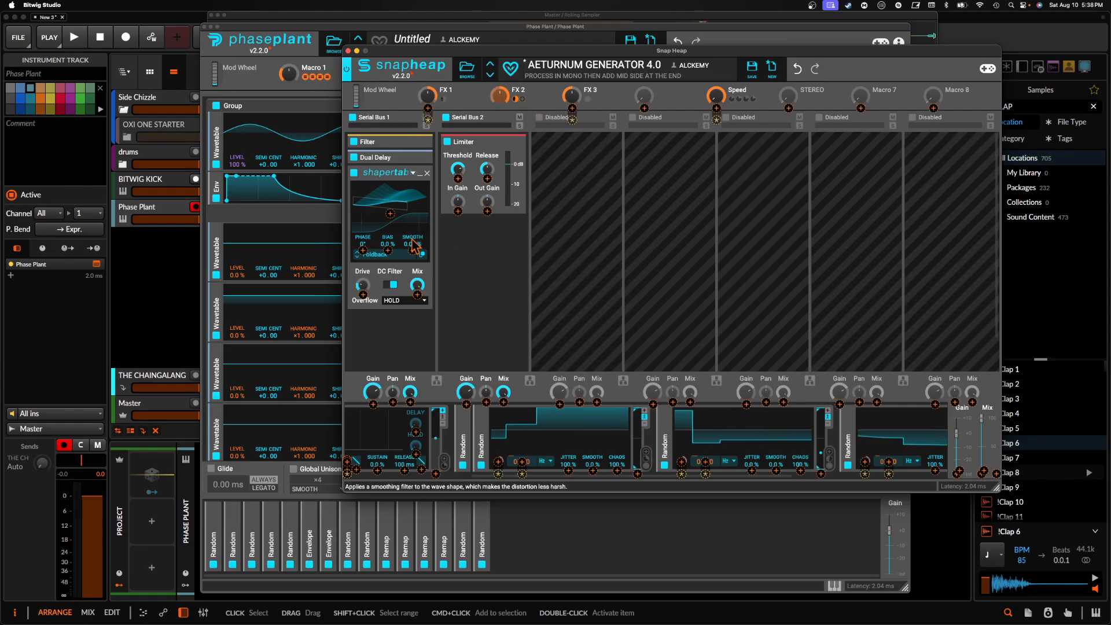
drag(522, 99, 395, 186)
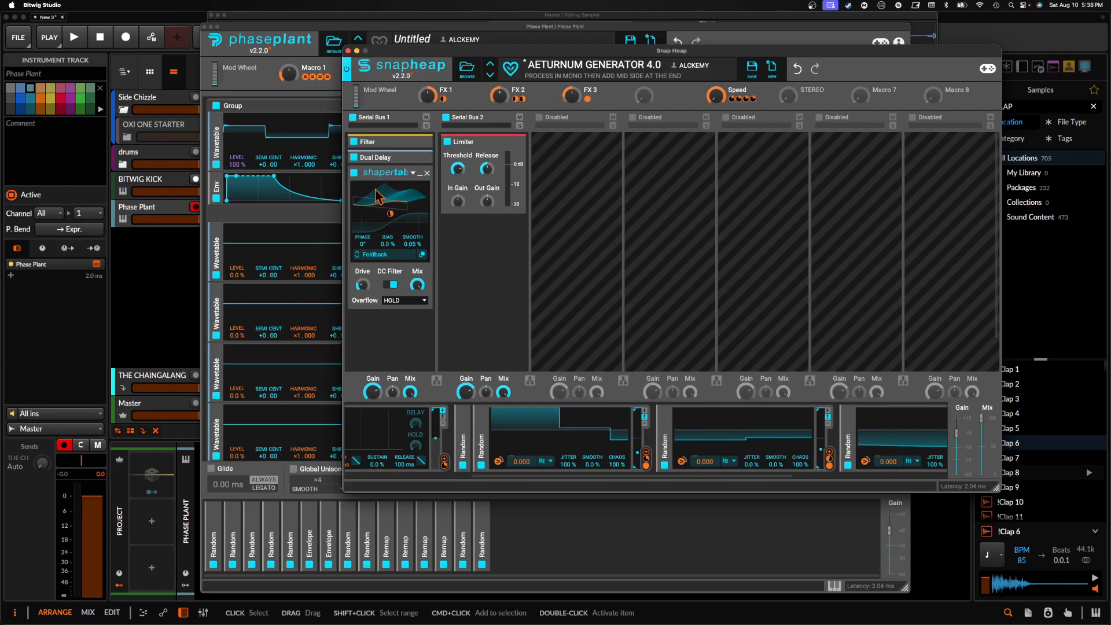
click(392, 285)
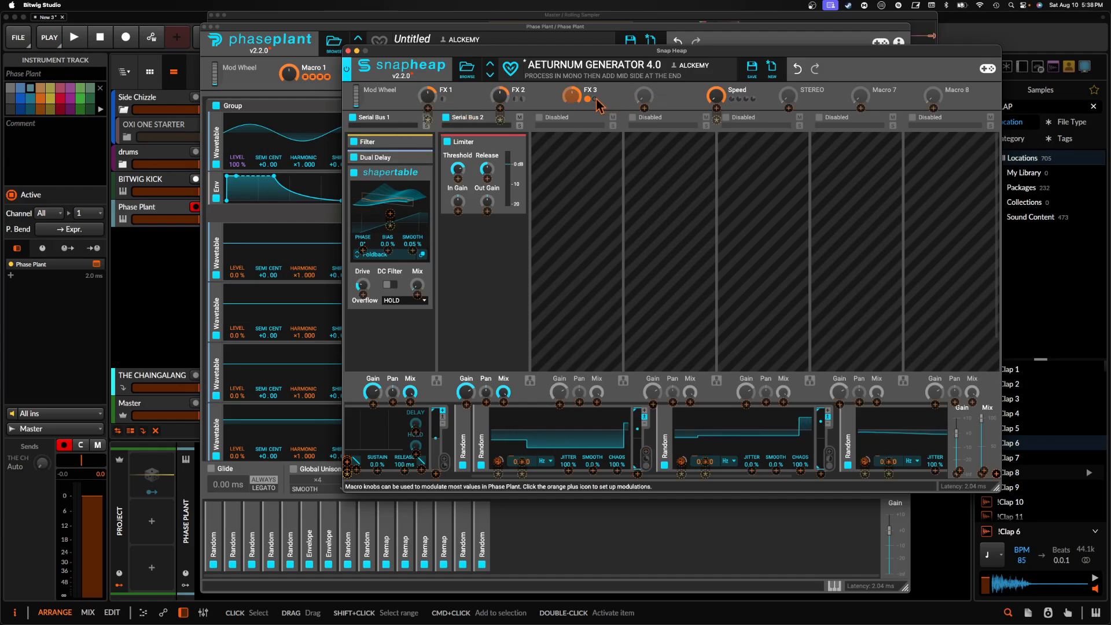
drag(594, 99, 419, 294)
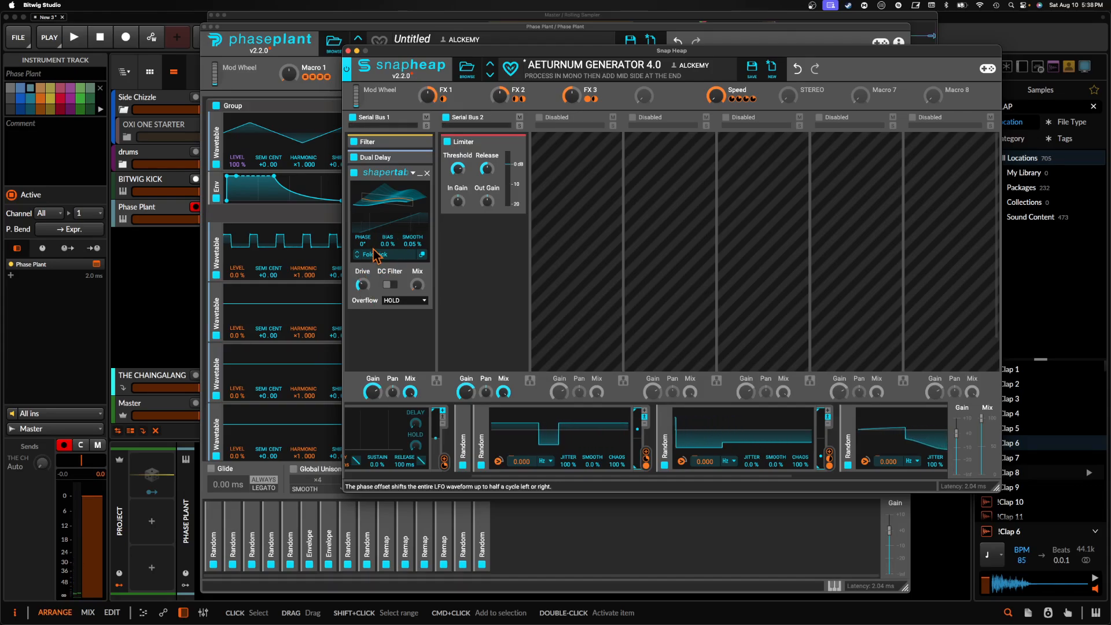
- Load the factory Frost Chords 2 wavetable into the Shaper Table and collapse the effect
click(377, 255)
scroll(444, 313, up, 3)
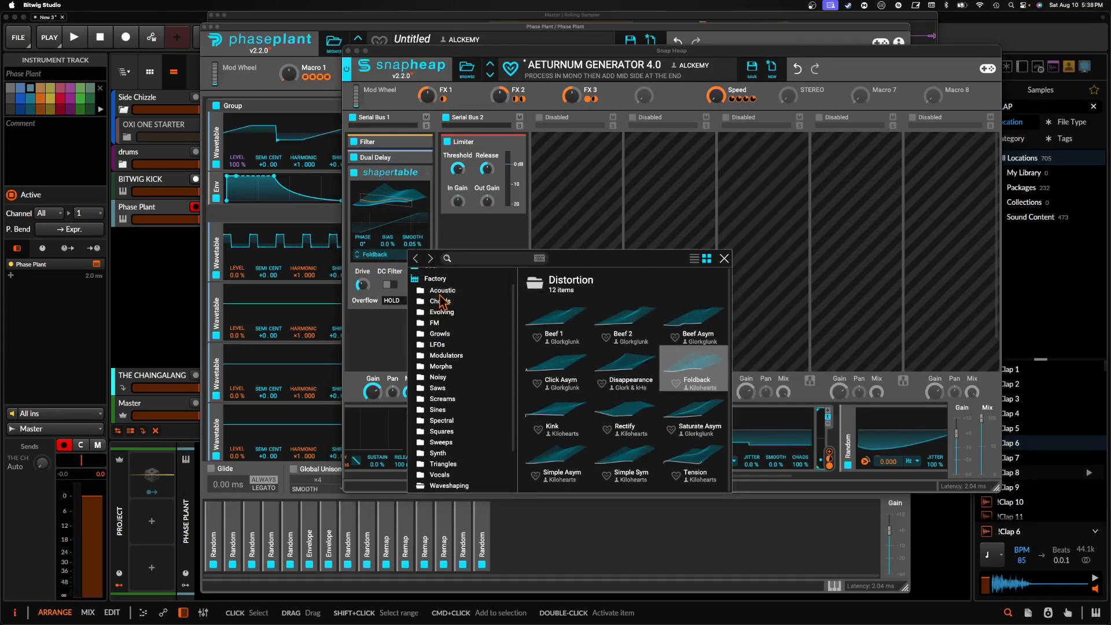
click(443, 323)
double_click(620, 315)
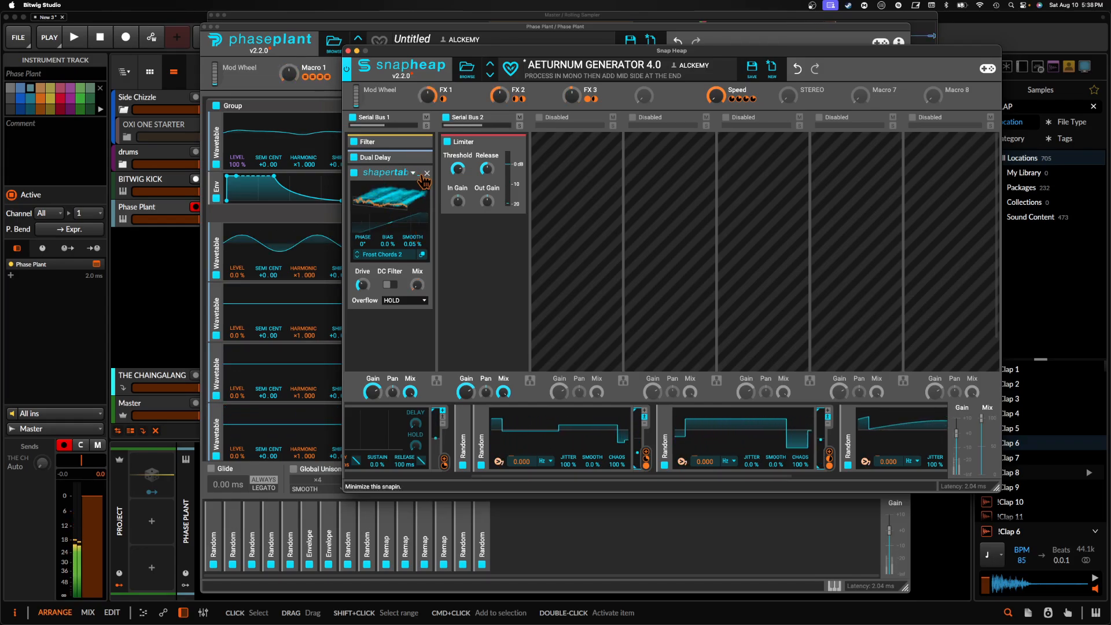
click(420, 177)
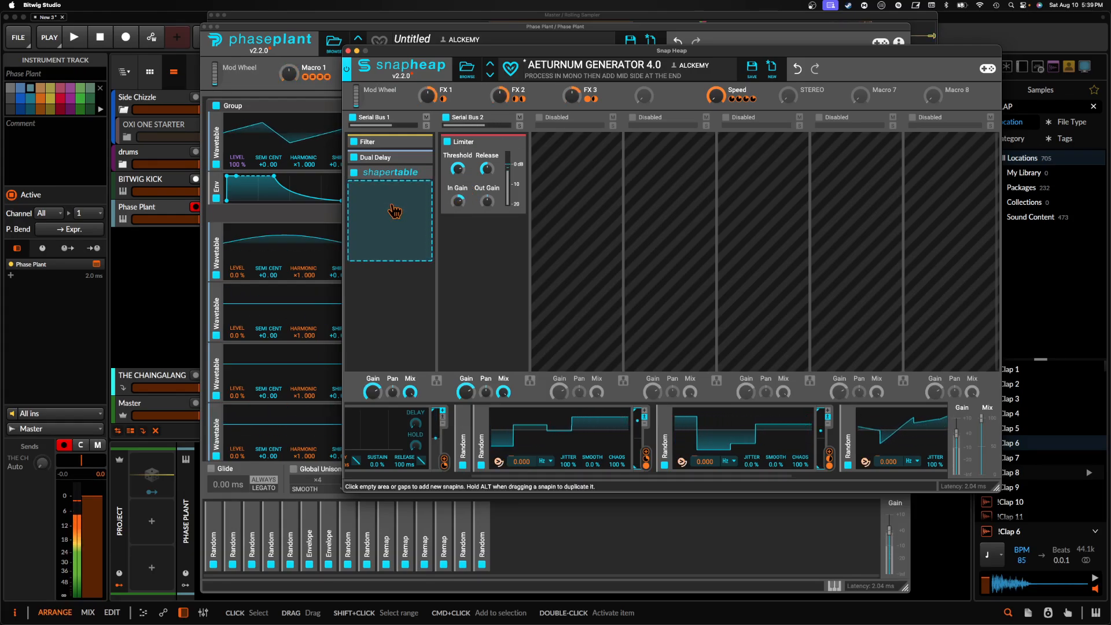
- Assign FX 1 to the Shaper Table's bias and move the effect ahead of the Filter, collapsed
click(420, 173)
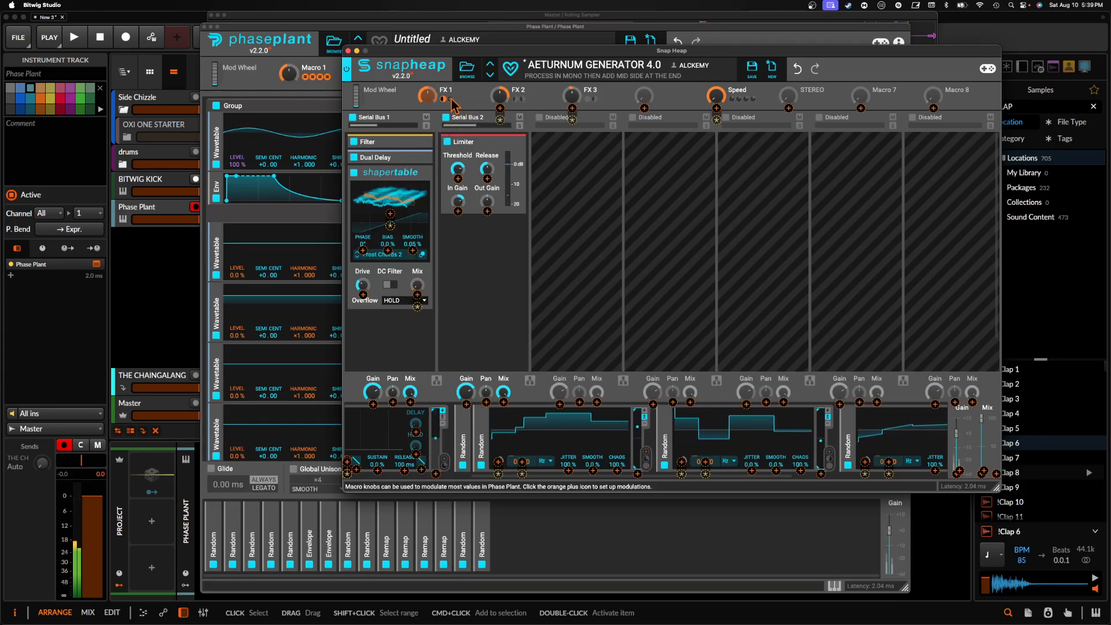
drag(453, 106, 394, 257)
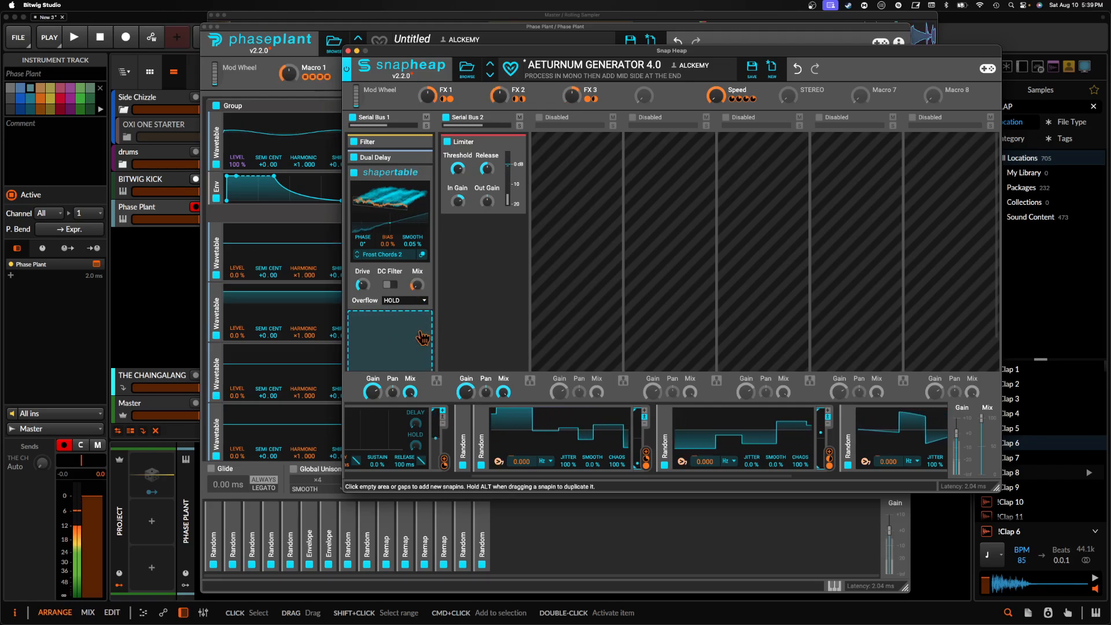
drag(380, 173, 380, 145)
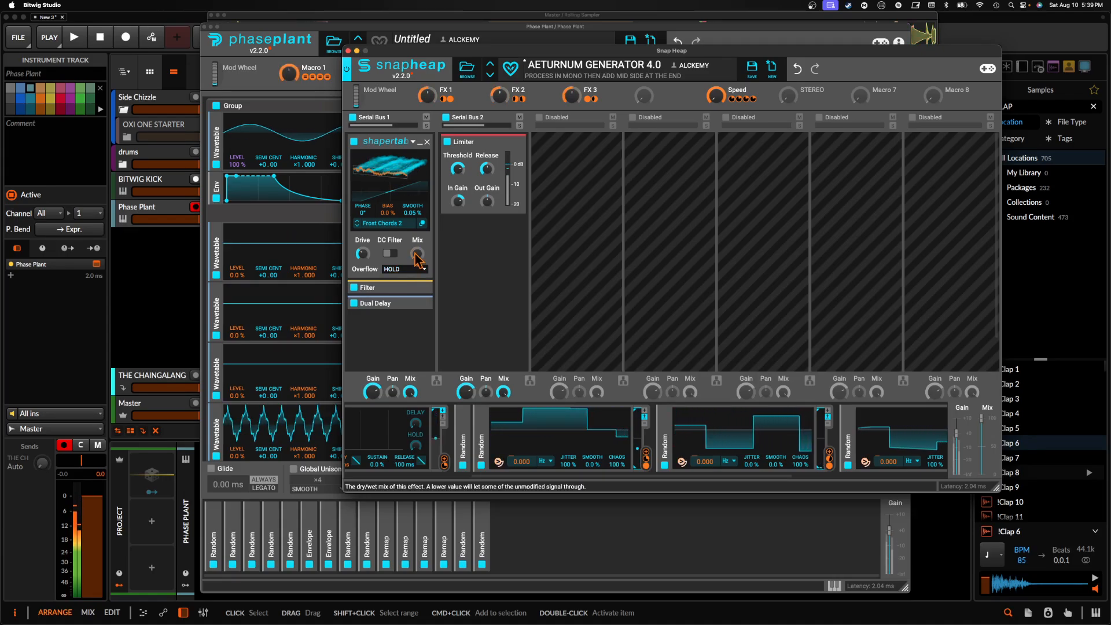
click(420, 142)
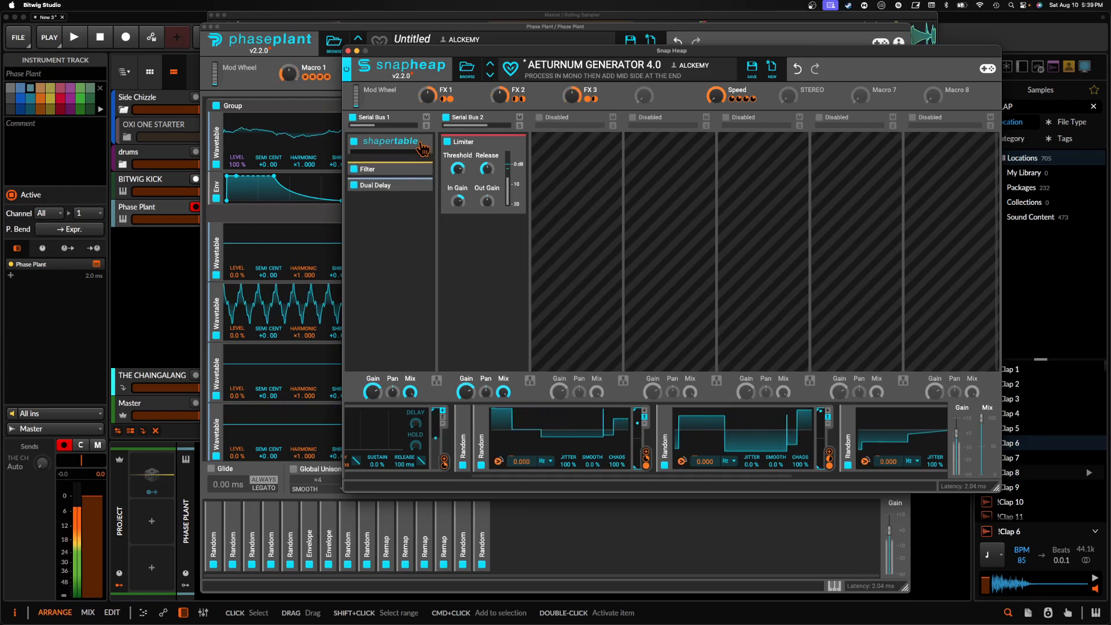
- Add a Convolver after the Dual Delay and load the factory Spaces Real impulse response St. Andrew's Church
click(382, 200)
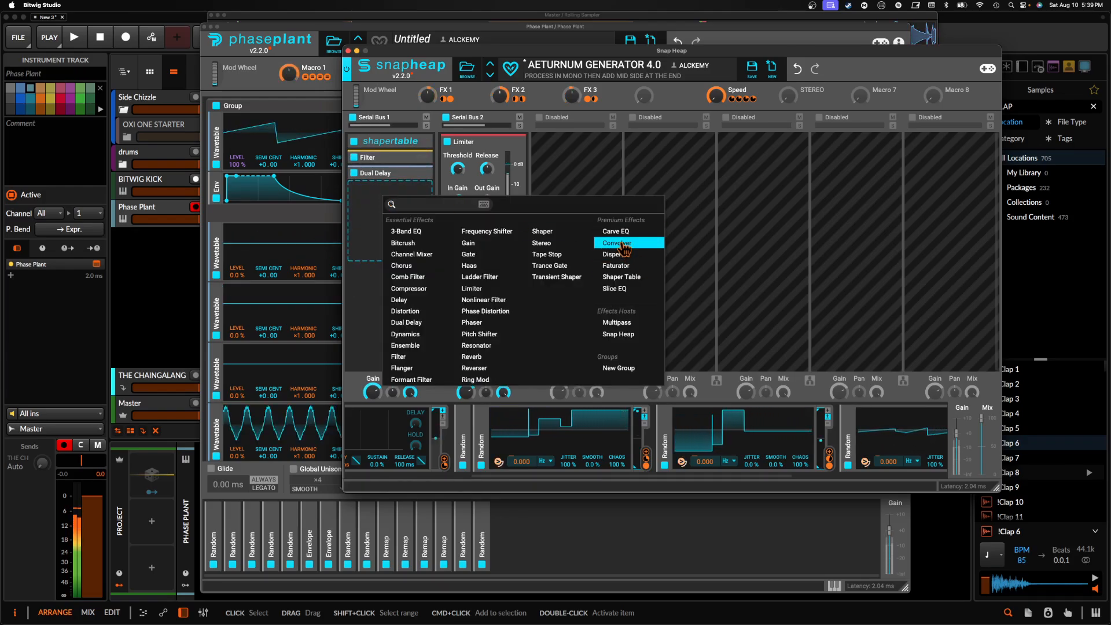
click(613, 243)
click(374, 252)
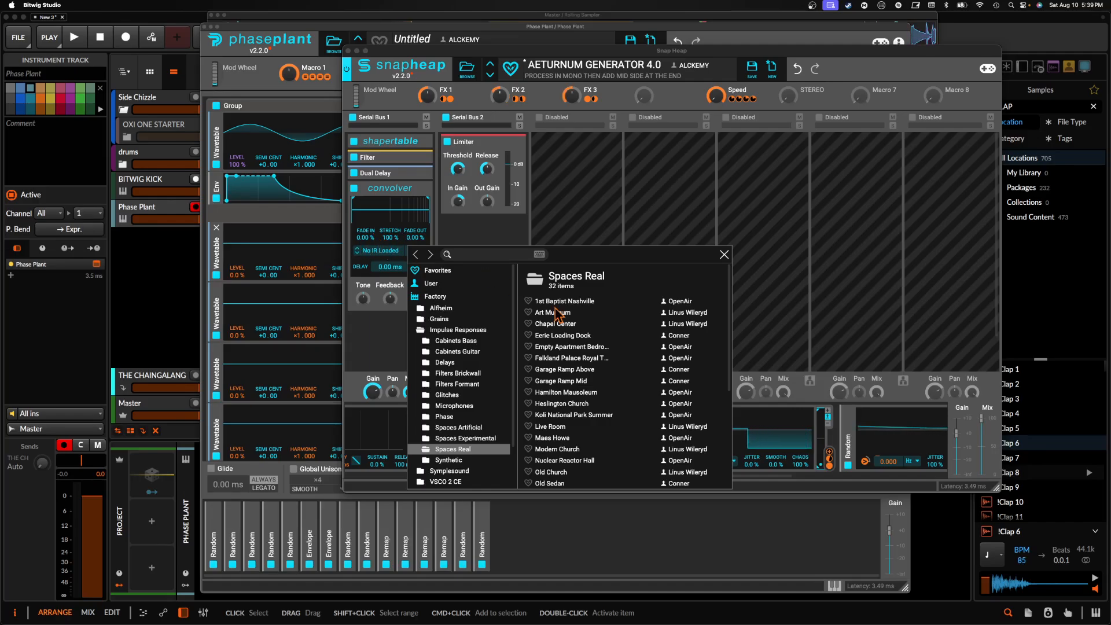
scroll(621, 372, down, 1)
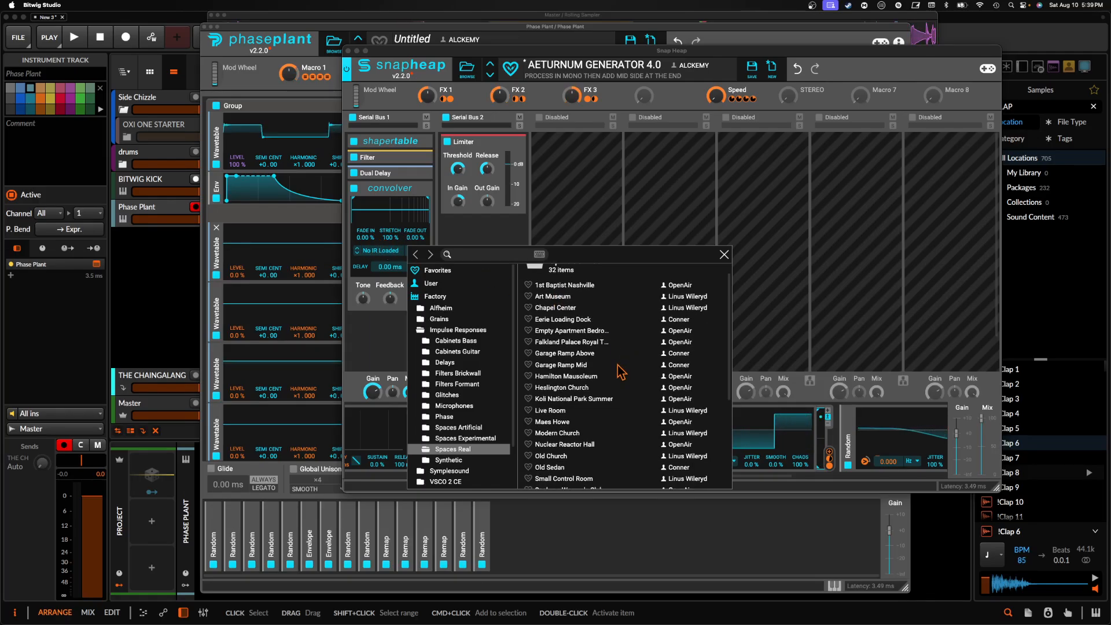
scroll(621, 372, down, 1)
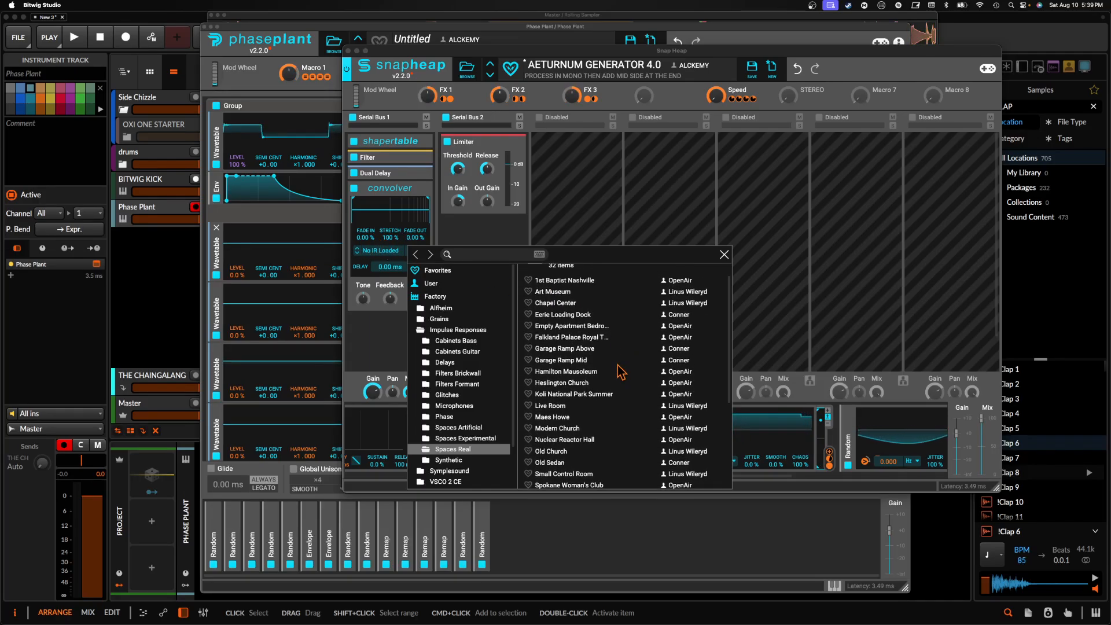
scroll(621, 372, down, 3)
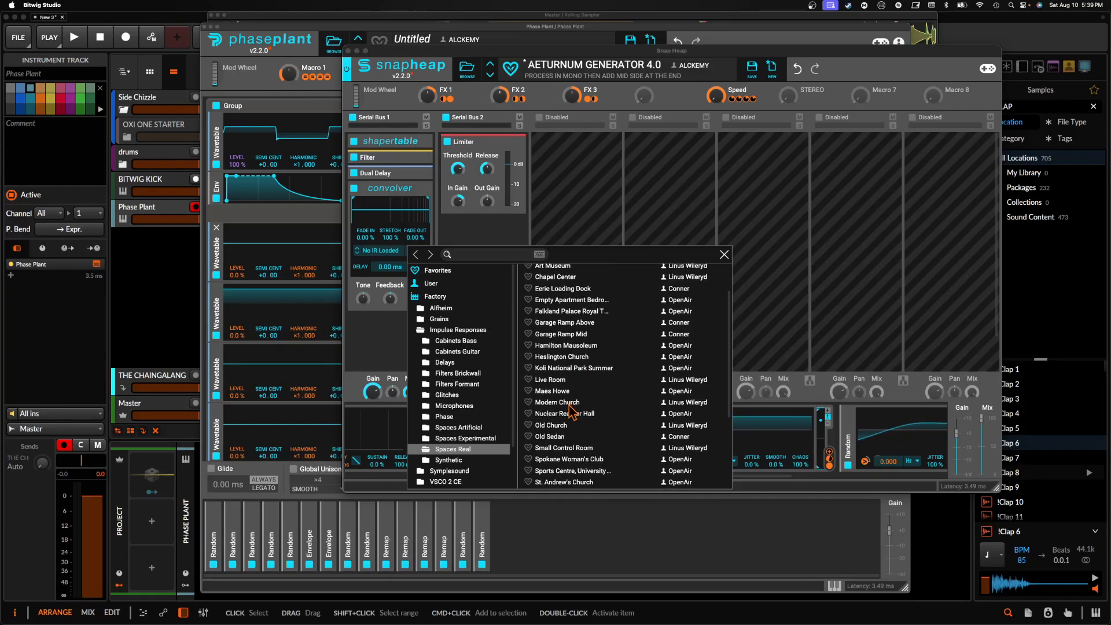
scroll(571, 411, down, 1)
scroll(572, 412, down, 5)
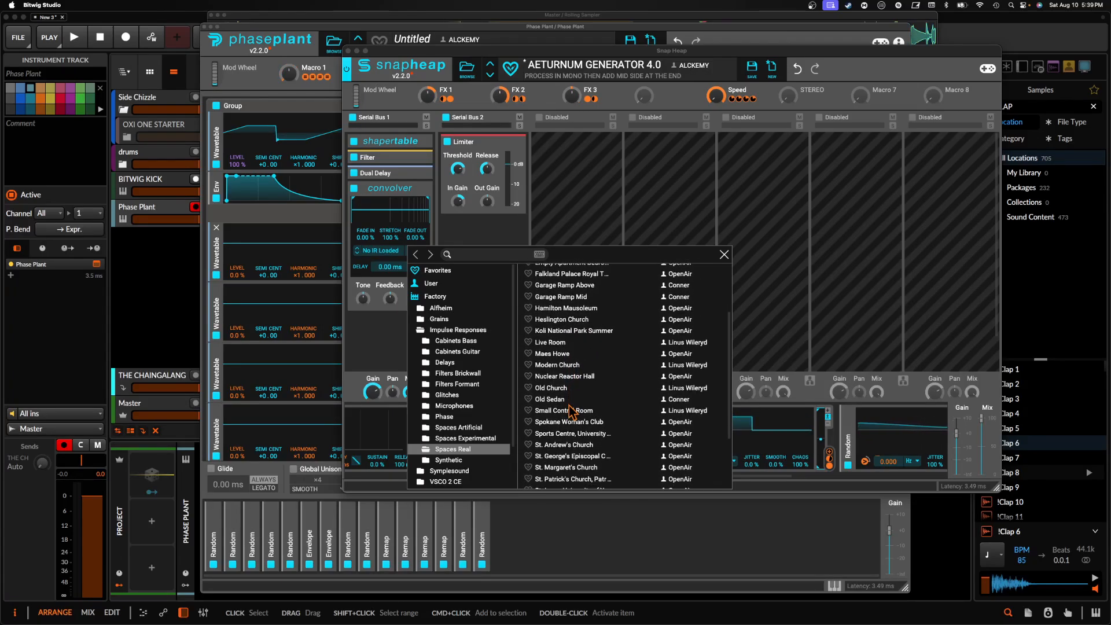
scroll(569, 404, down, 1)
click(570, 403)
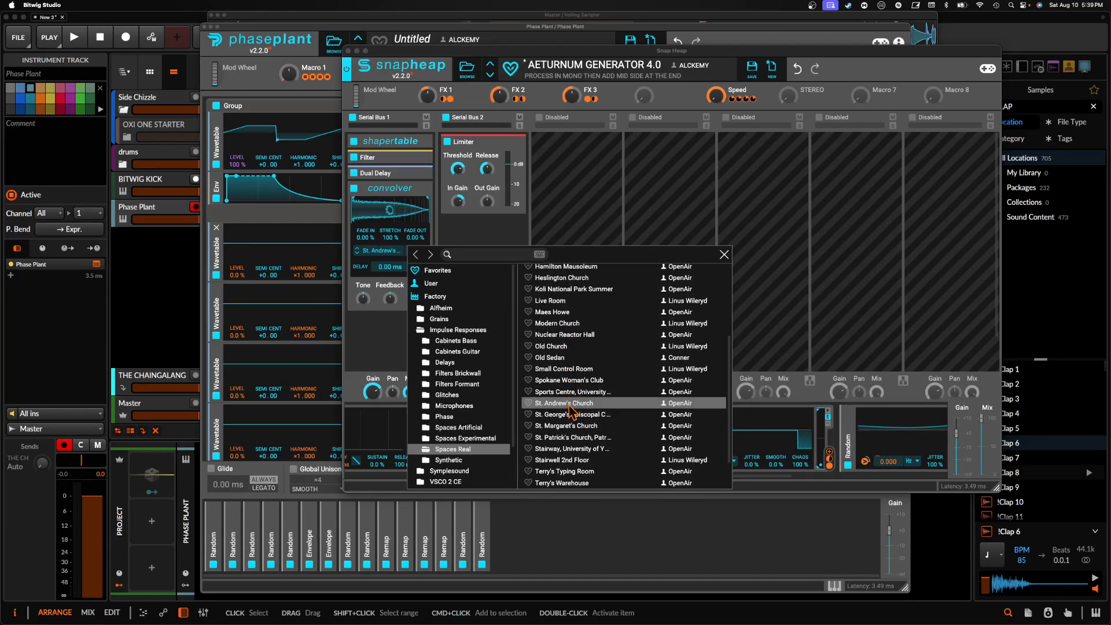
- Turn the Convolver's mix down to zero, modulate it with FX 3 by about 47%, and collapse the effect
click(400, 235)
drag(416, 299, 417, 370)
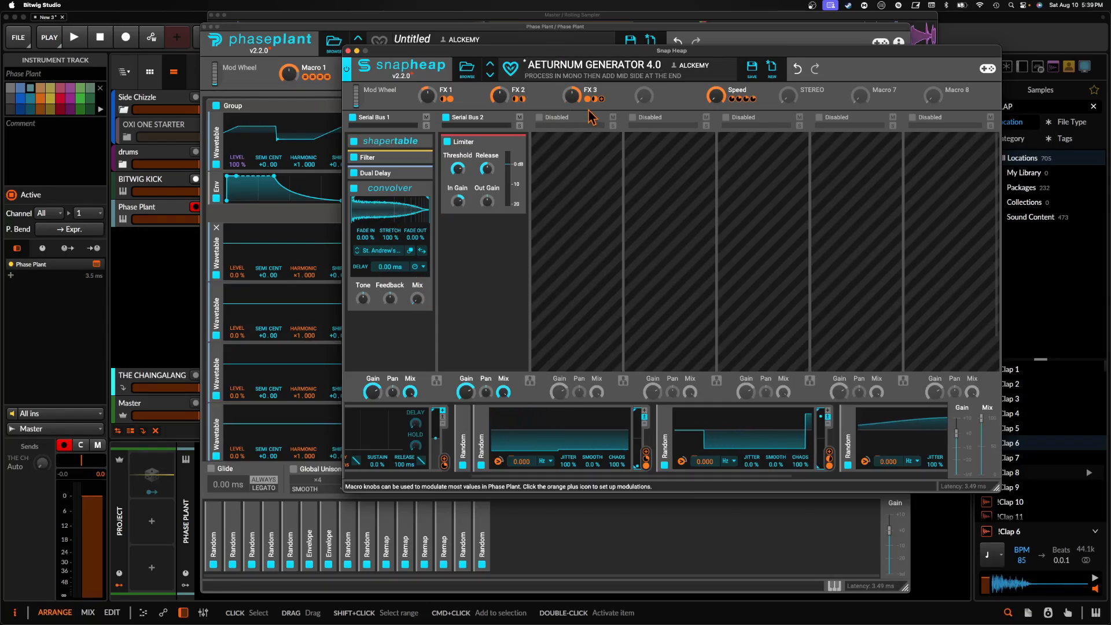
drag(602, 99, 417, 308)
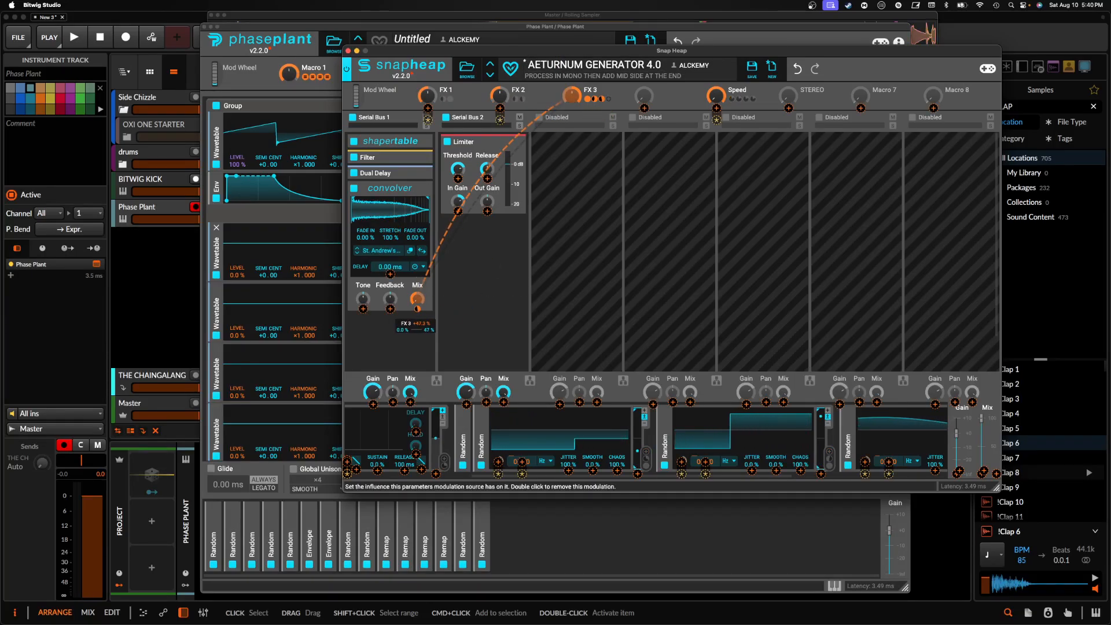
click(426, 189)
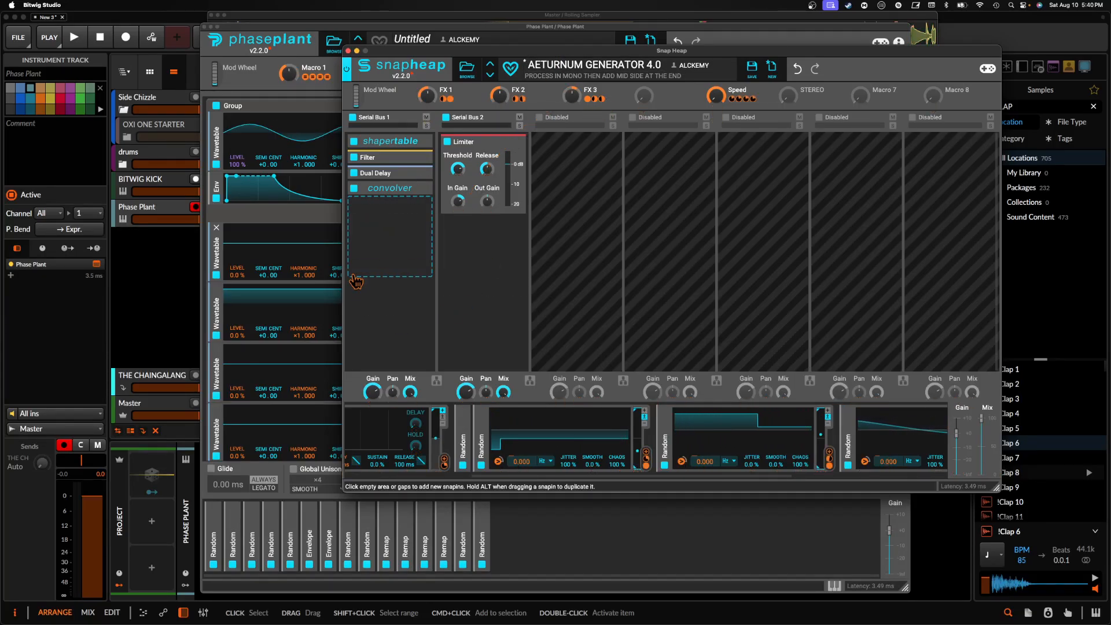
- Add a Reverb after the Convolver with its mix turned down, and assign FX 1 to the mix
click(355, 281)
click(467, 369)
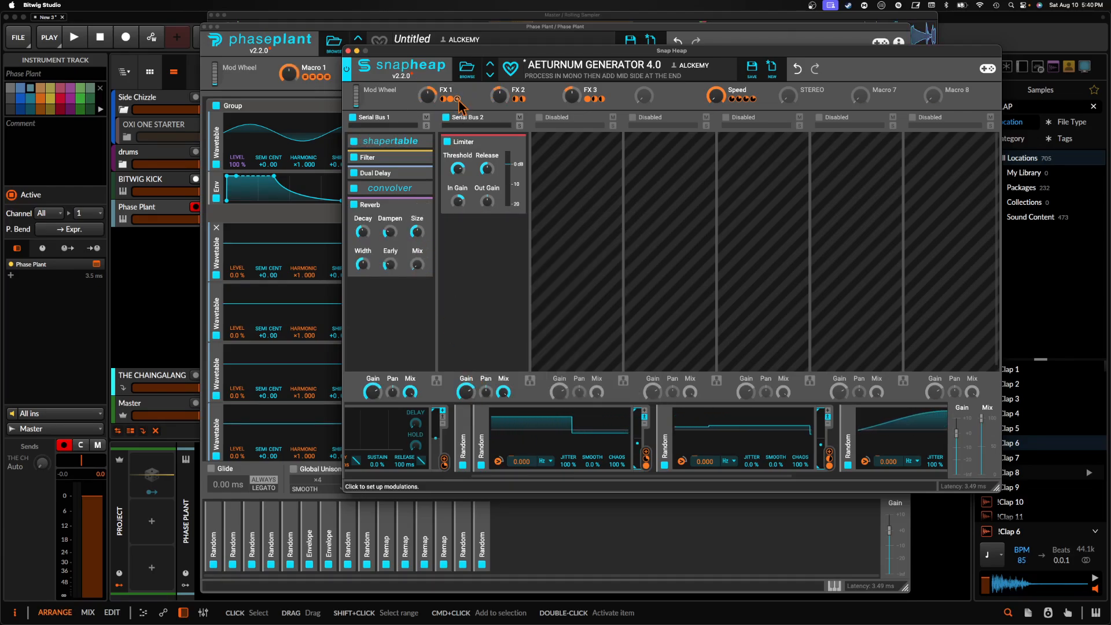
click(458, 99)
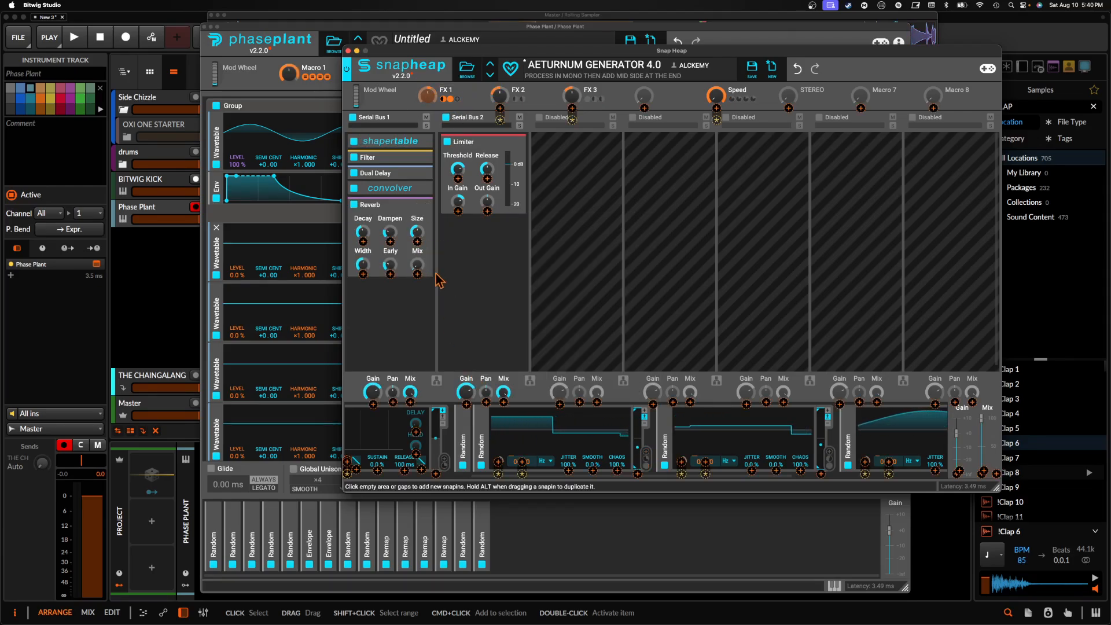
click(403, 253)
- Collapse the expanded Random modulators in the modulator row
click(483, 422)
click(501, 423)
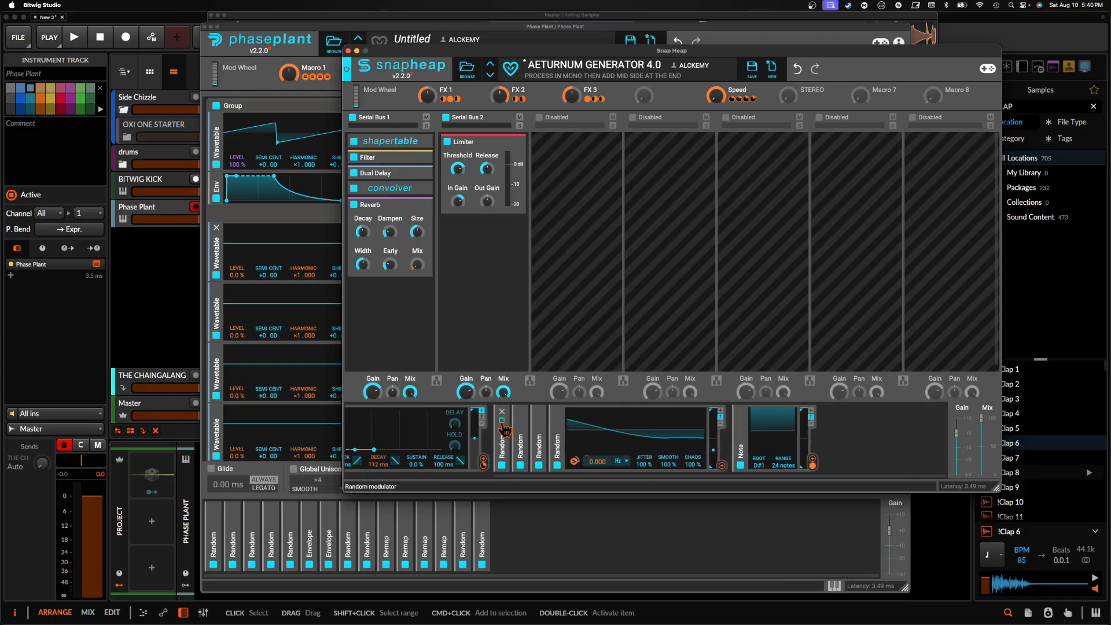
click(558, 422)
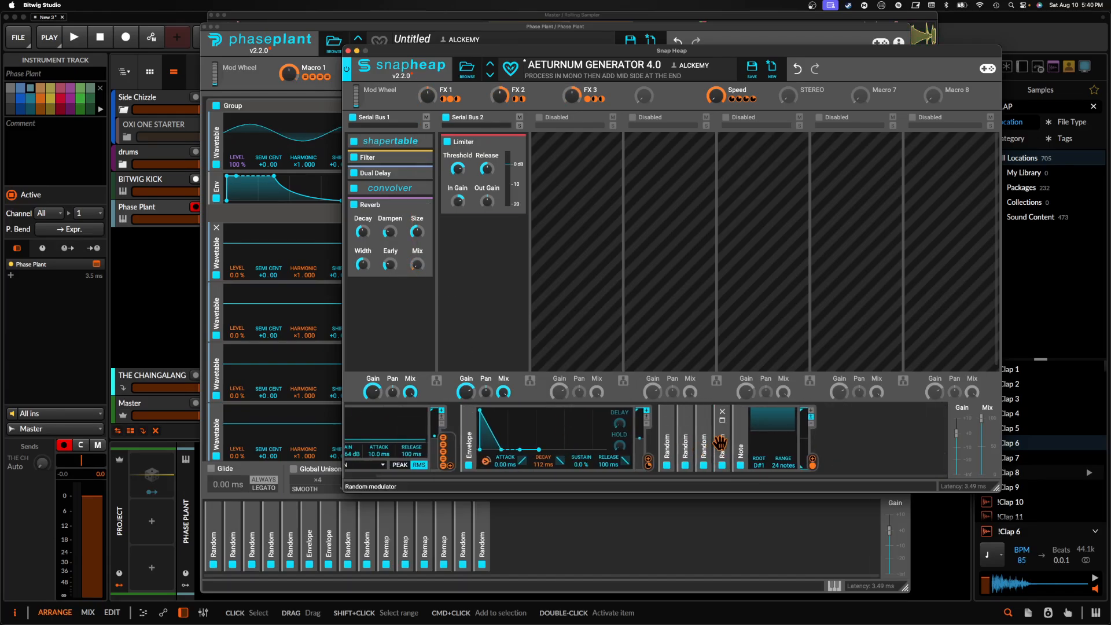
- Duplicate the last Random modulator before the Note modulator, expand the copy, and assign it to the unnamed fourth macro
drag(721, 443, 759, 442)
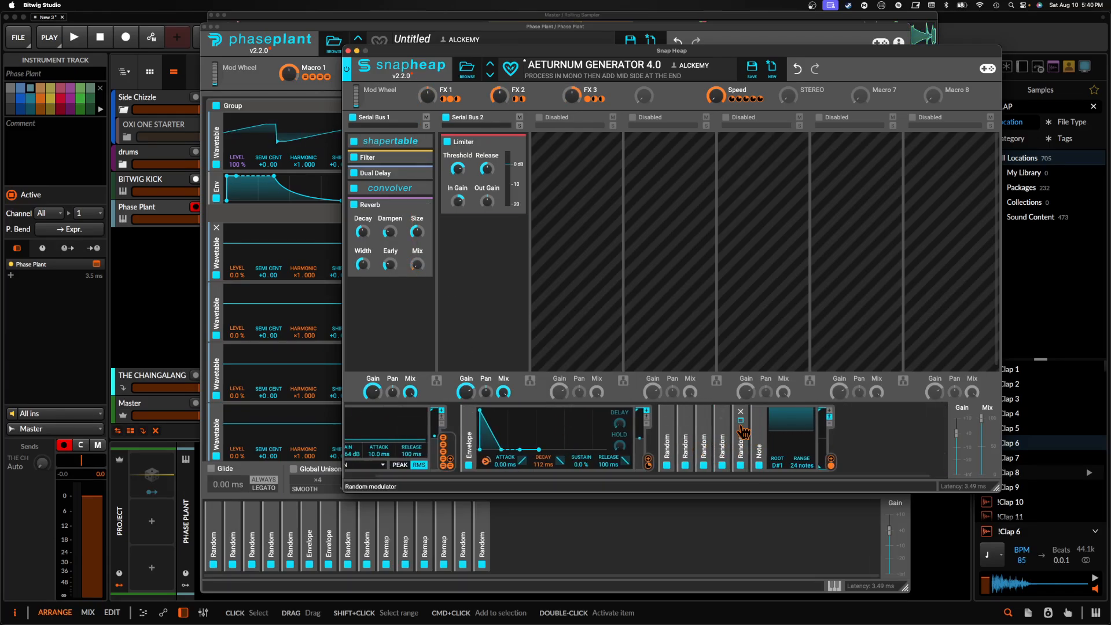
click(741, 422)
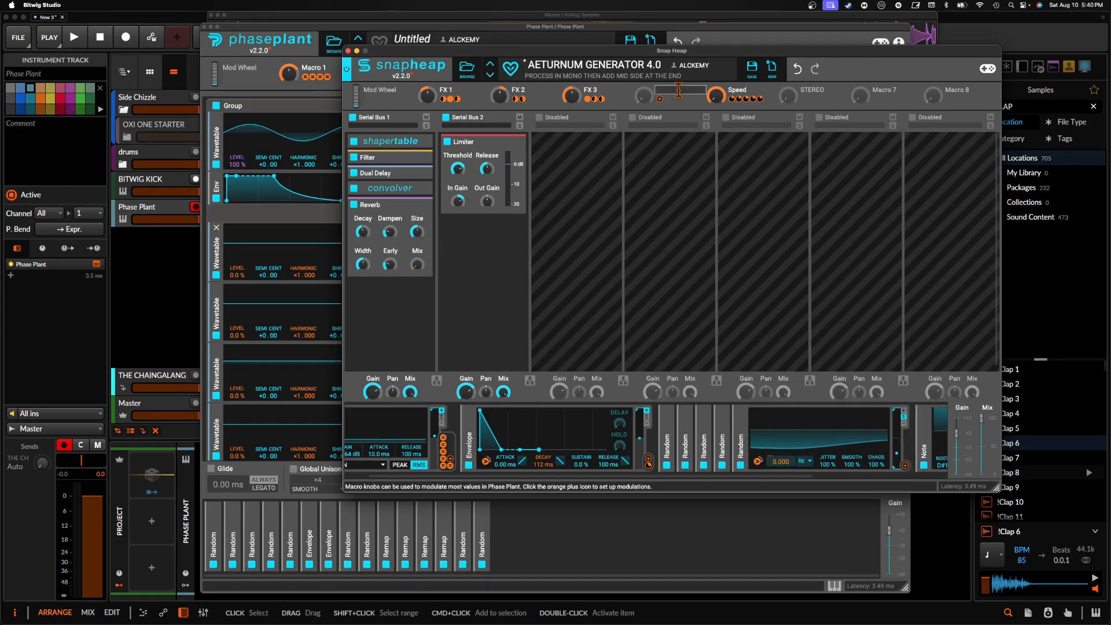
click(905, 466)
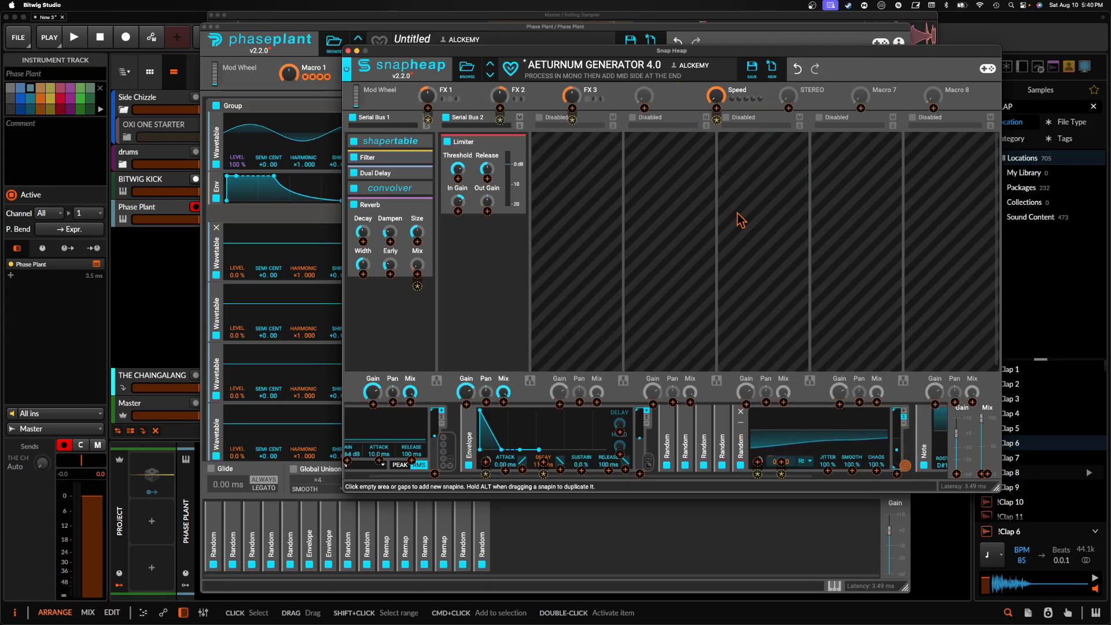
click(644, 109)
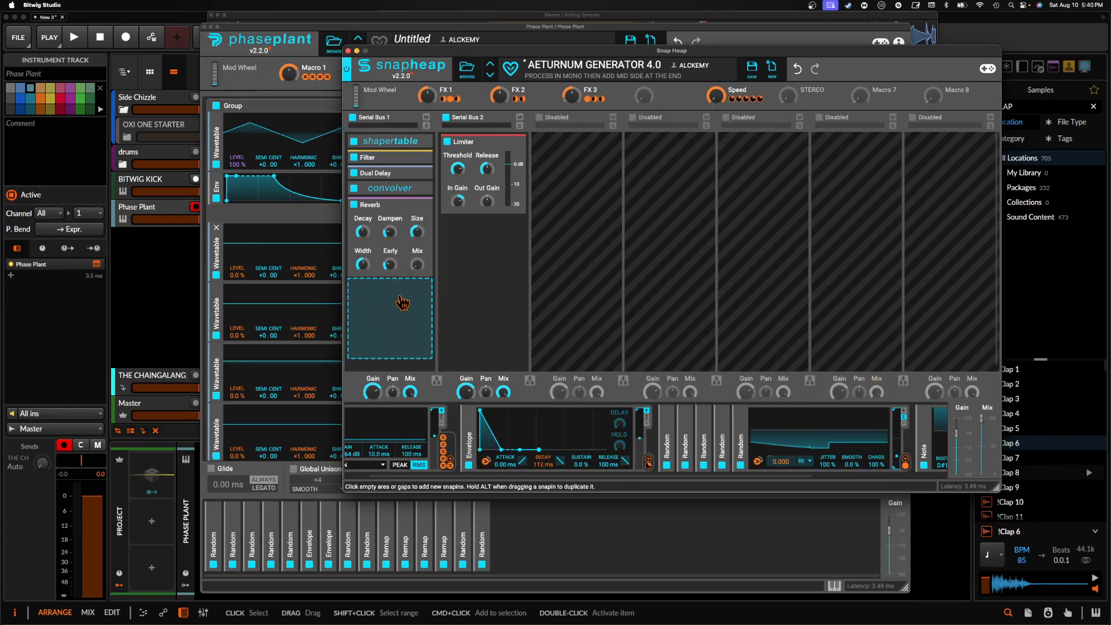
click(402, 302)
click(565, 331)
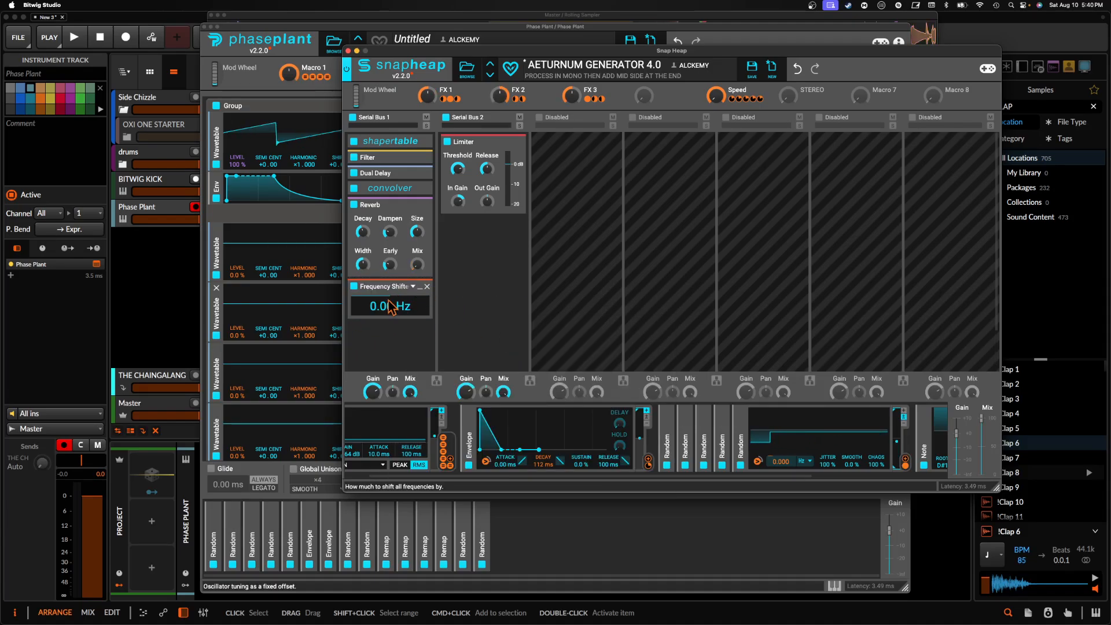
click(427, 286)
- Add a Pitch Shifter set to +7 semitones and place it between the Convolver and the Reverb
click(395, 346)
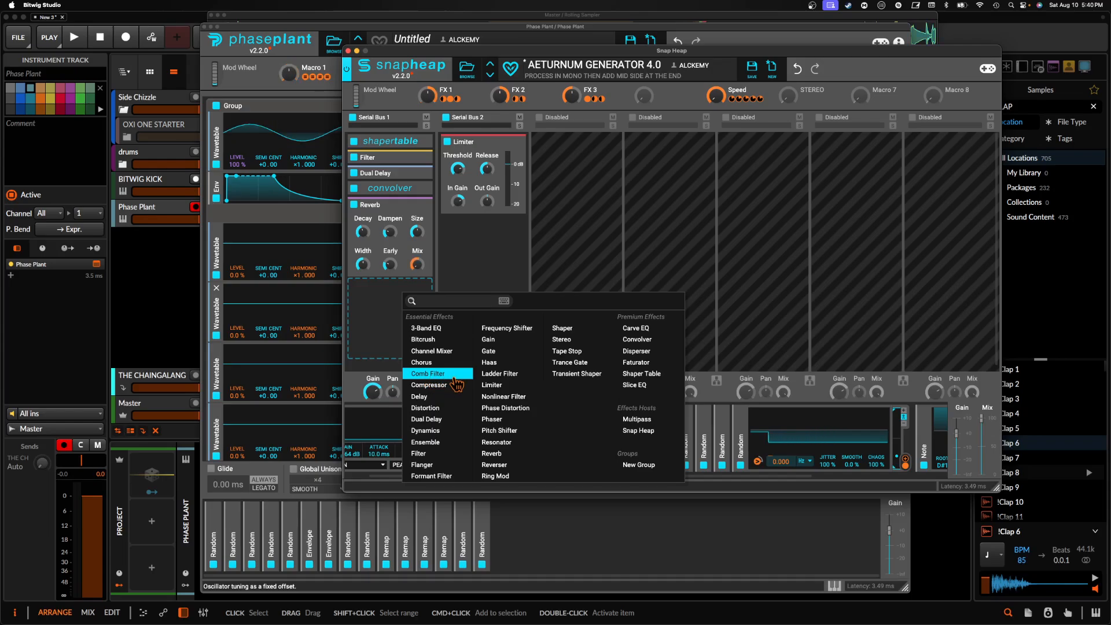
click(498, 430)
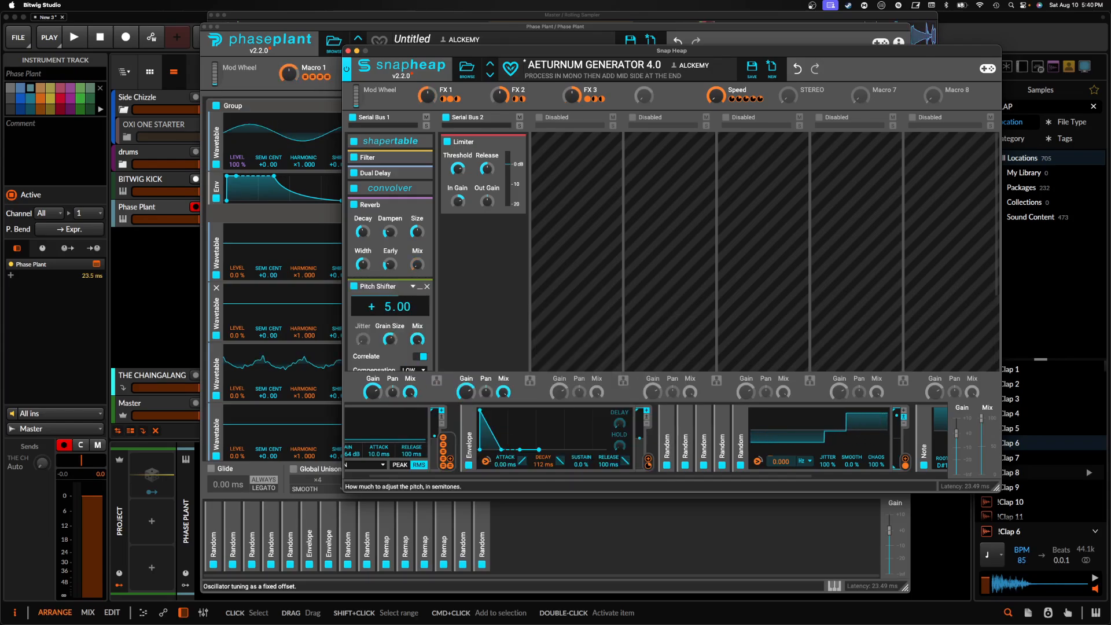
drag(398, 287, 394, 205)
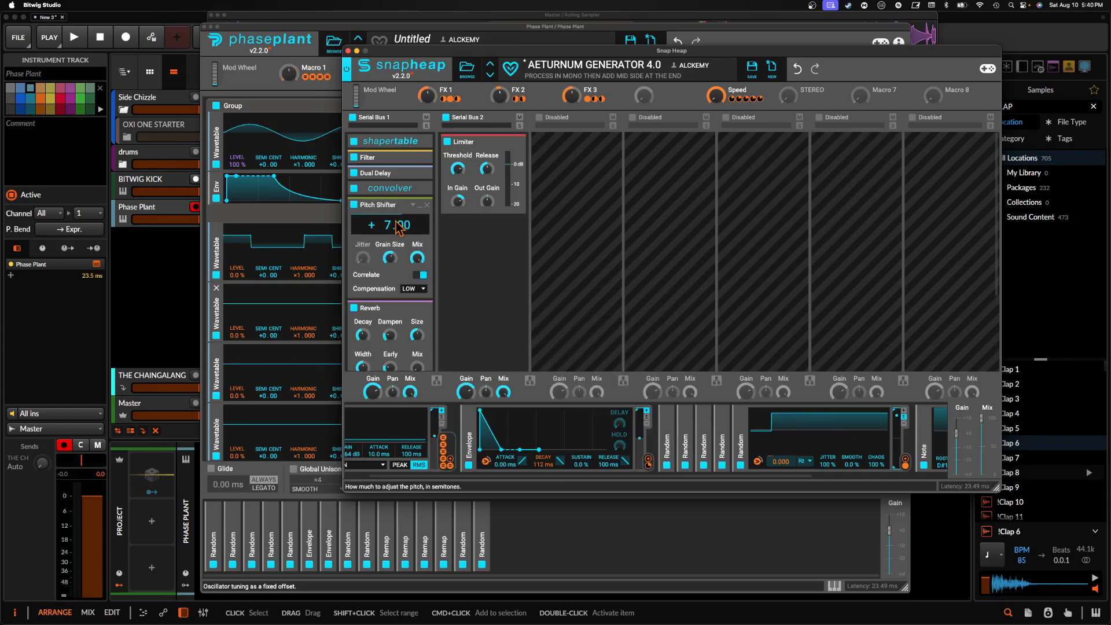
- Assign the unnamed fourth macro to the Pitch Shifter's mix with a range up to about 66%, and collapse the effect
click(660, 99)
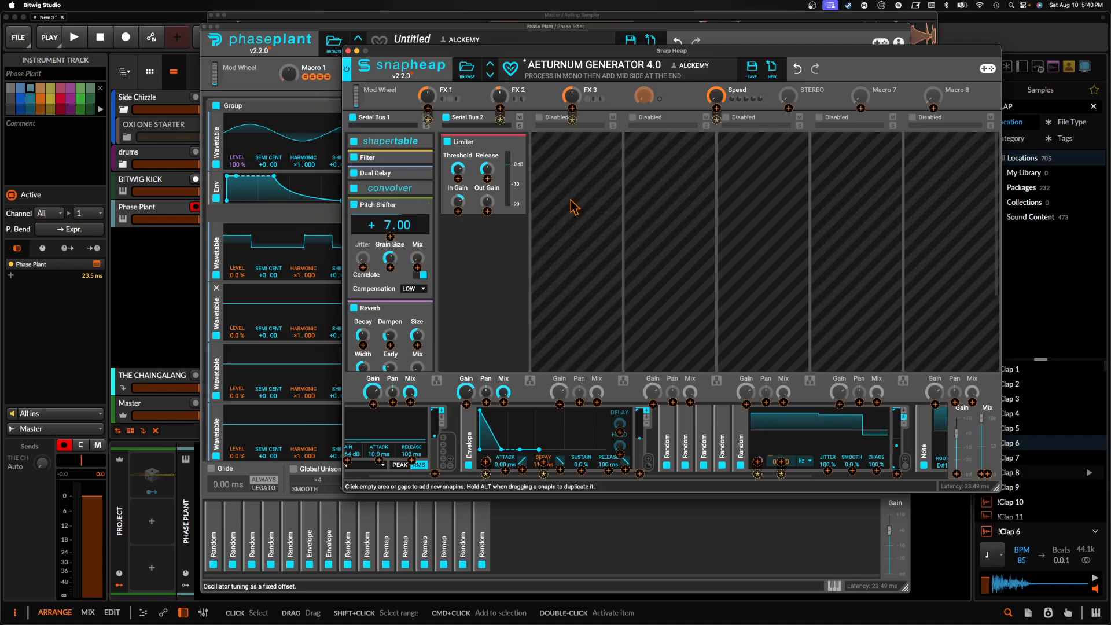
click(416, 269)
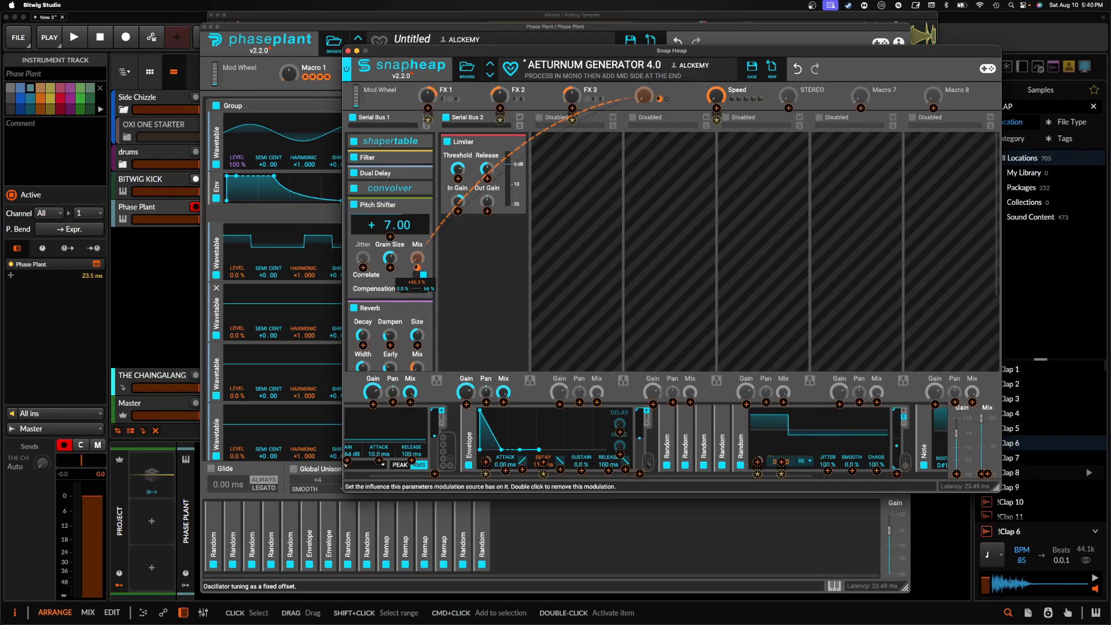
click(399, 269)
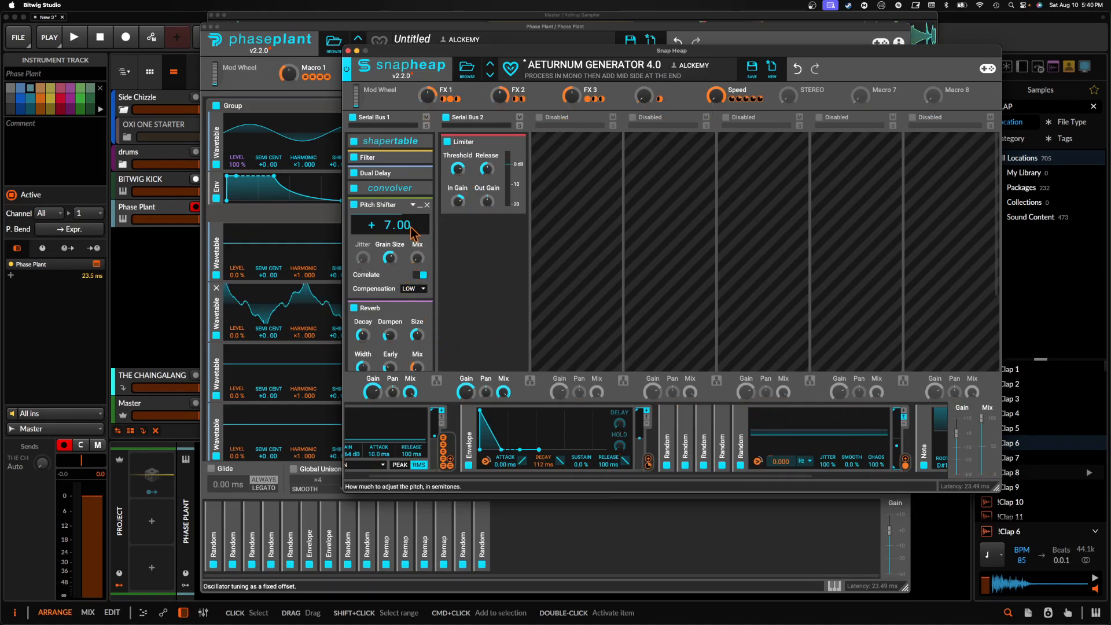
click(423, 206)
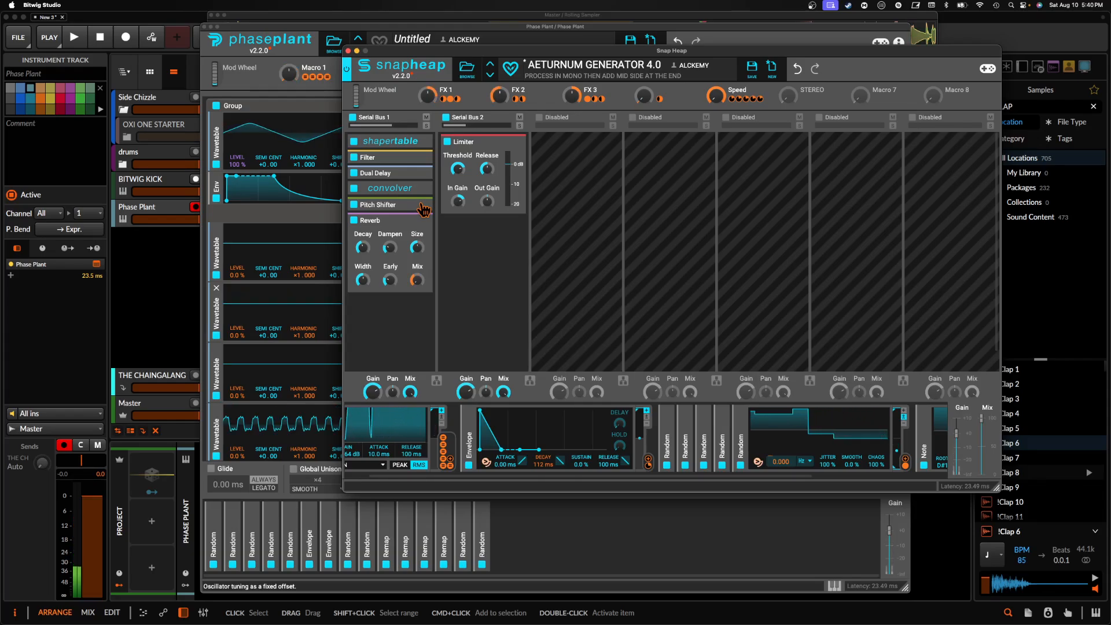
- Examine the Filter's cutoff, and collapse both the Filter and the Reverb
click(414, 159)
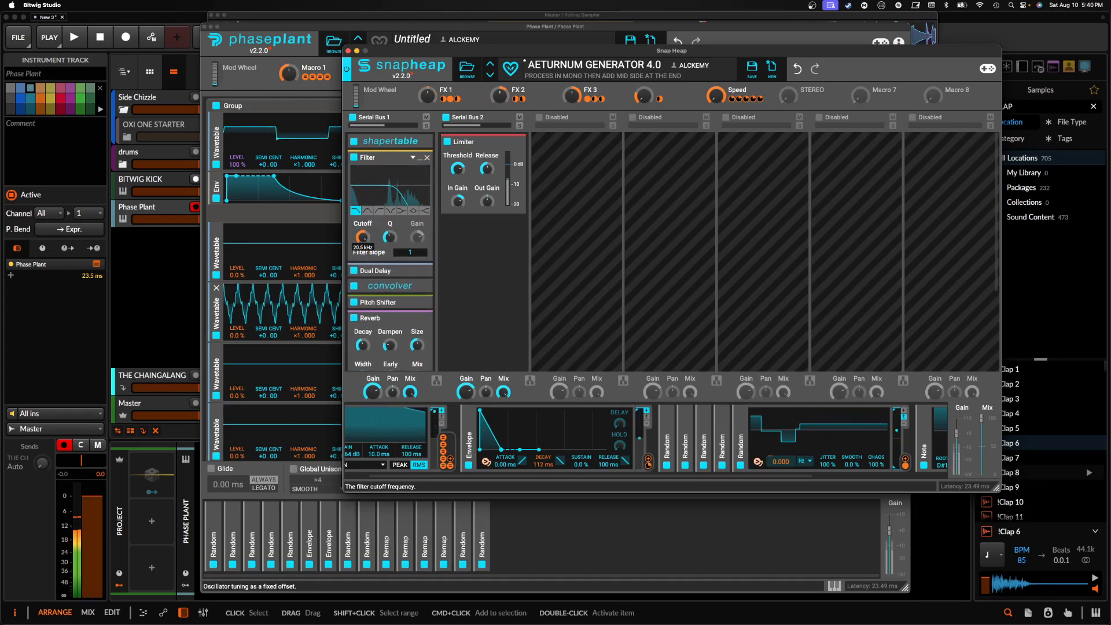
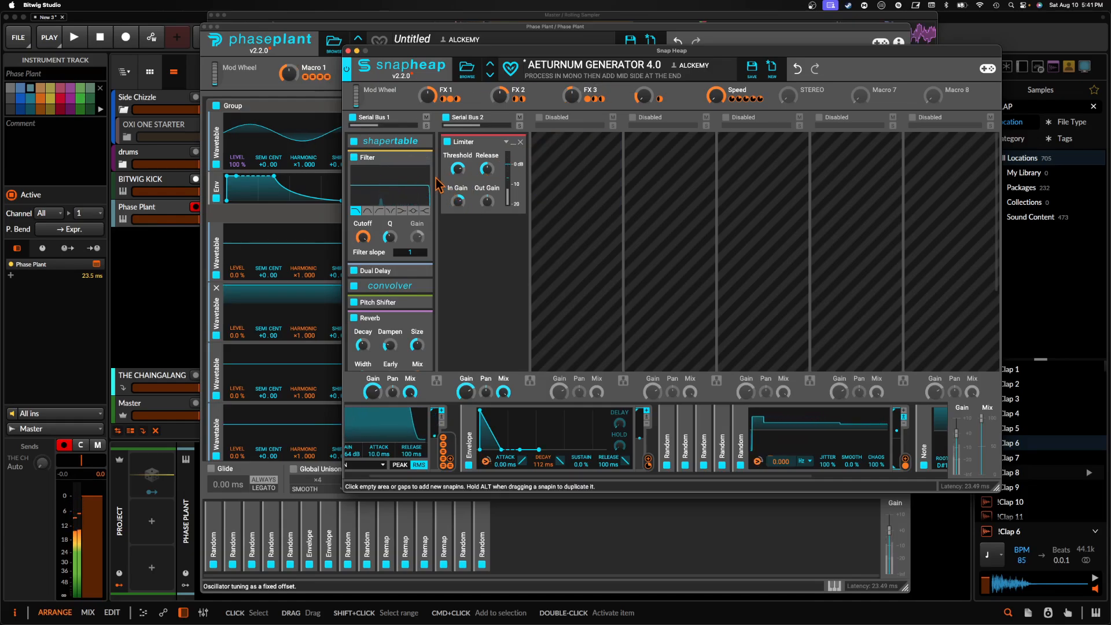
click(420, 158)
click(420, 221)
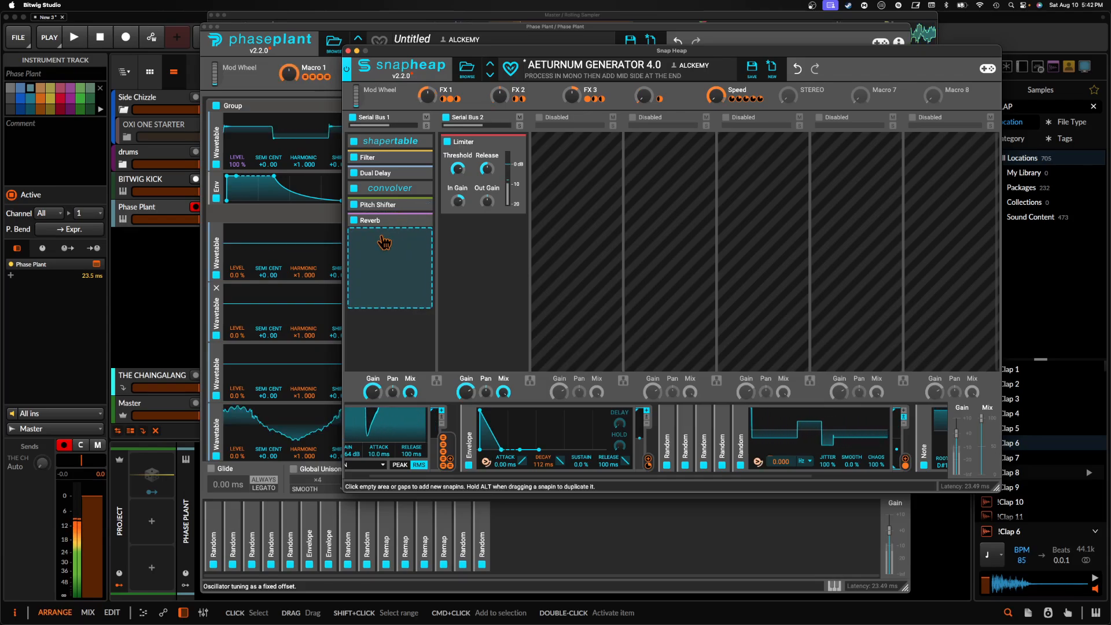
- Add a Comb Filter after the Reverb with minus polarity, stereo on and the mix turned down to zero
click(383, 242)
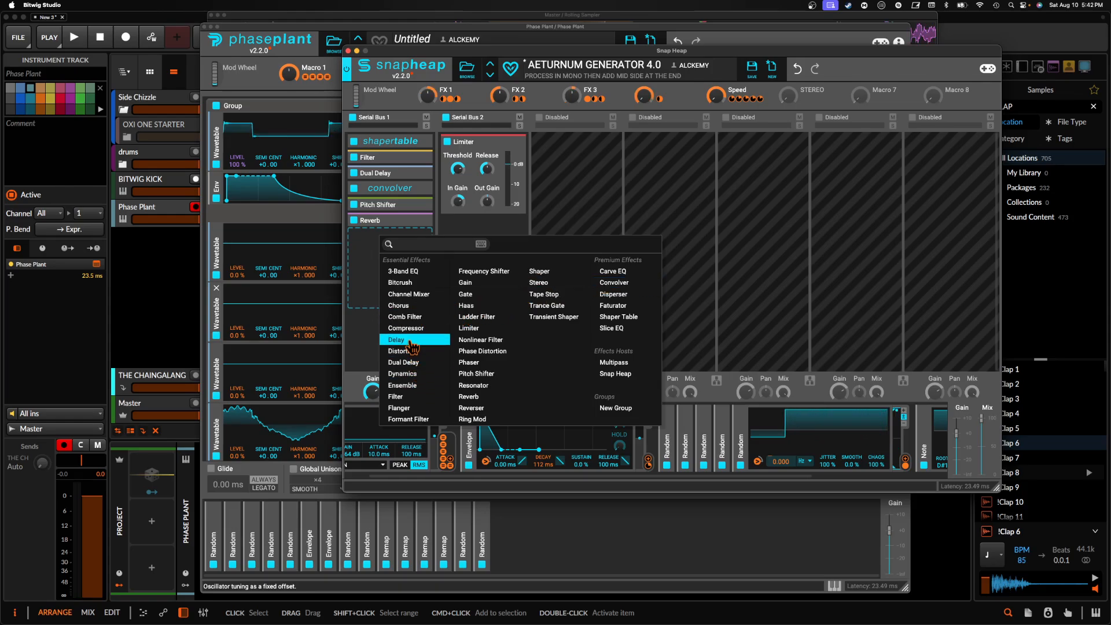
click(408, 317)
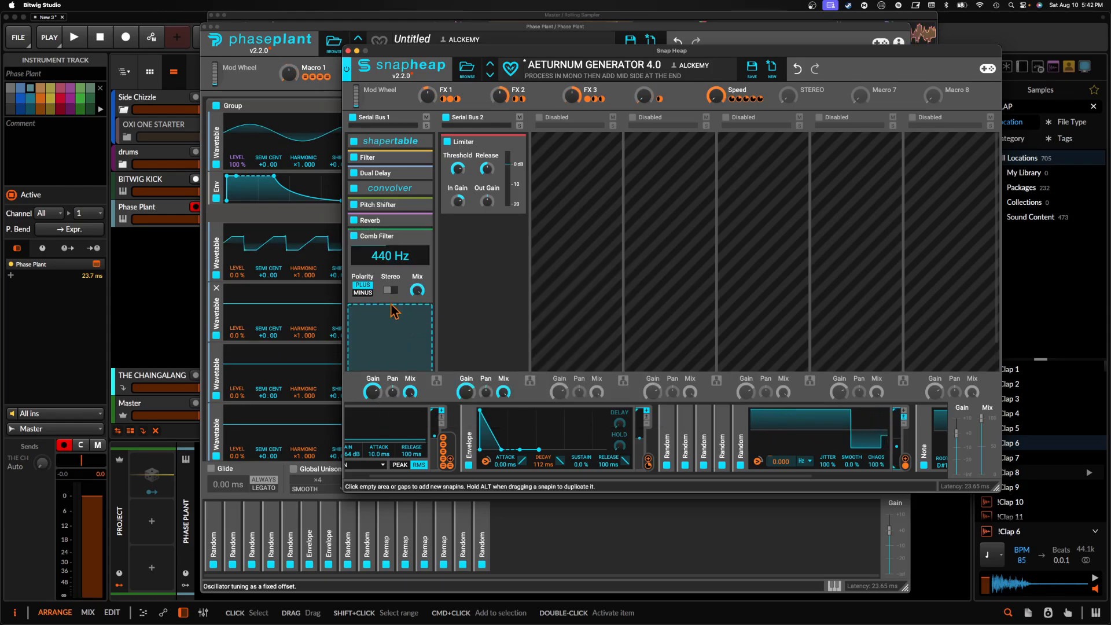
click(392, 291)
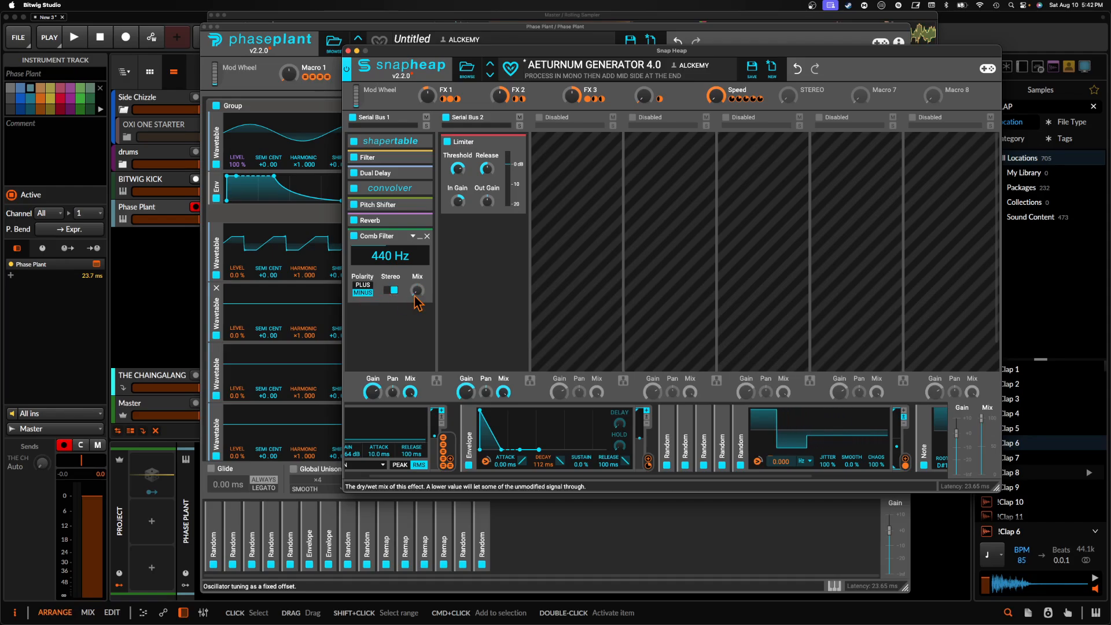
- Modulate the Comb Filter's frequency with FX 1 by about 79%, and its mix with FX 2
click(465, 99)
drag(390, 268, 390, 222)
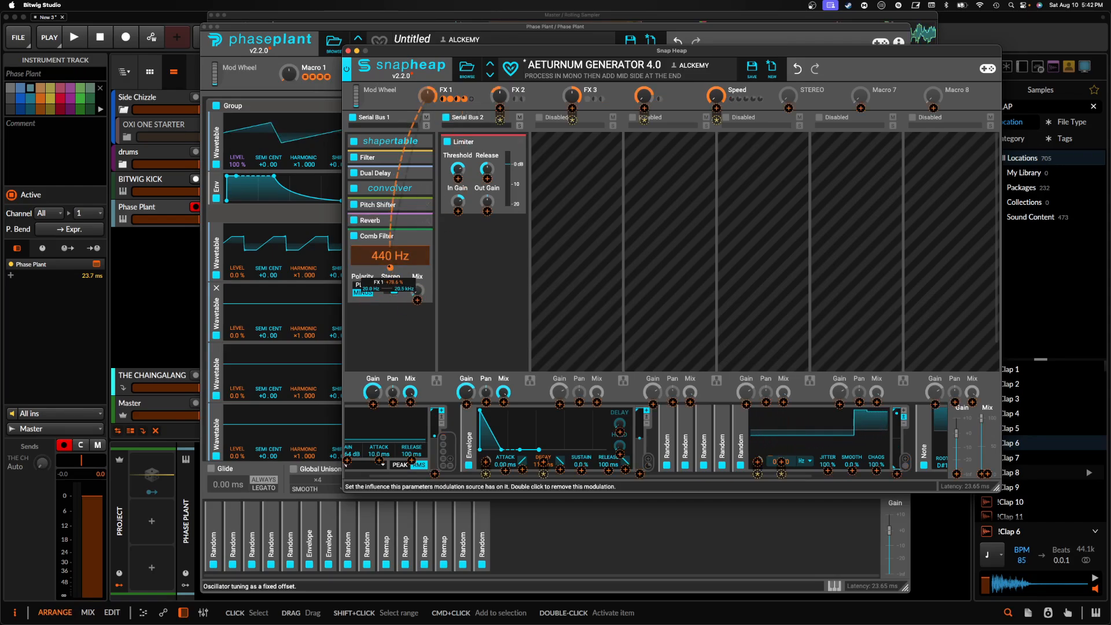
click(530, 101)
click(529, 99)
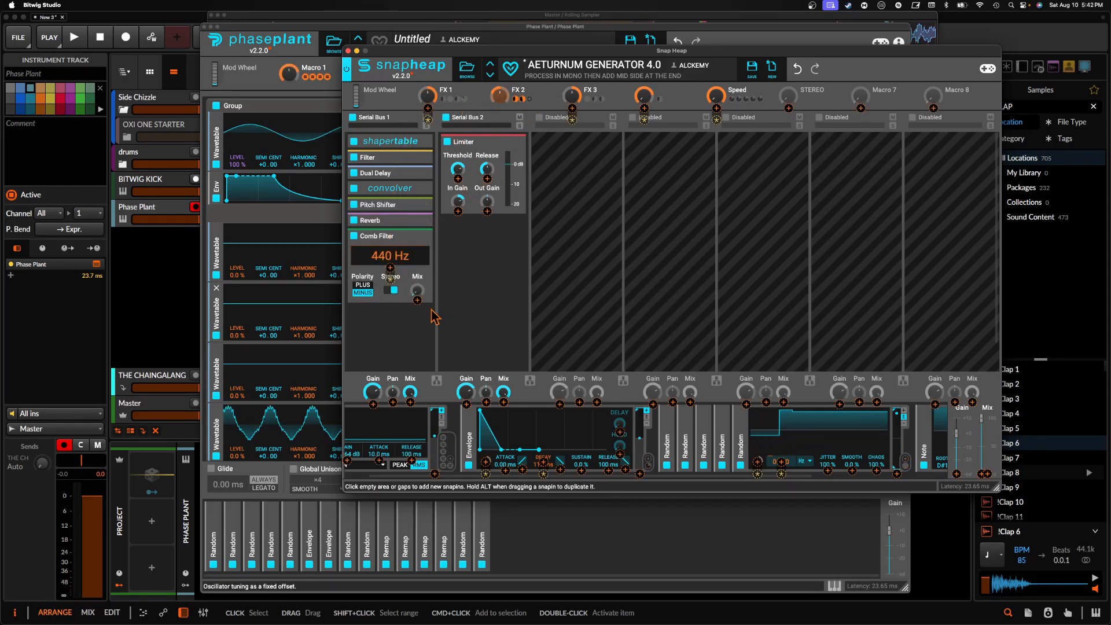
drag(417, 291, 417, 277)
click(404, 238)
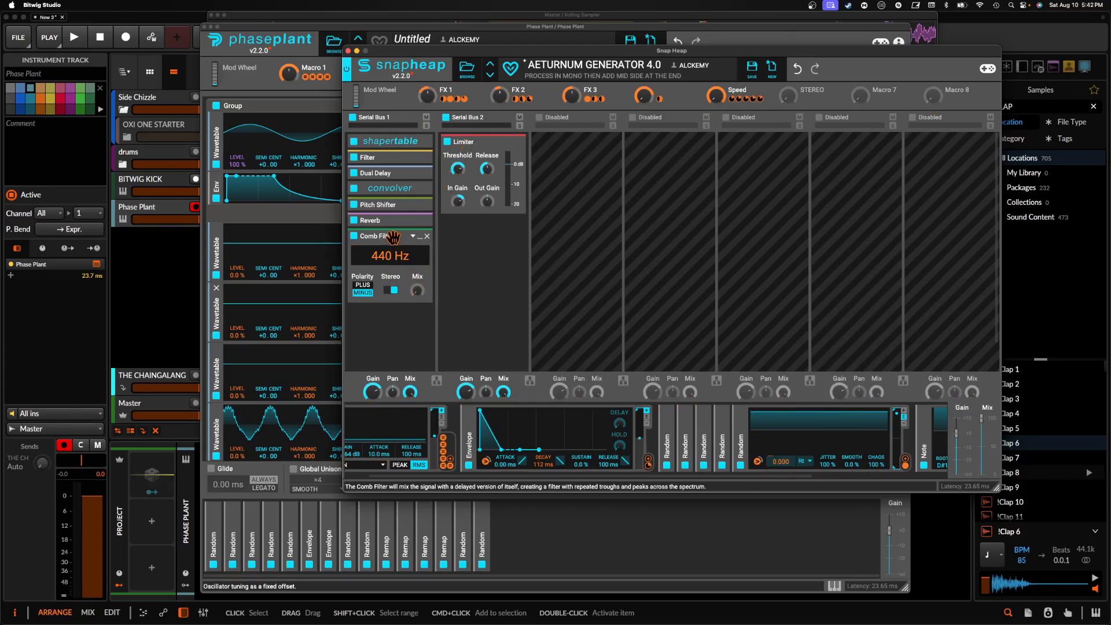
- Move the Comb Filter ahead of the Reverb and add a tempo-synced Dual Delay after the Reverb with a 16/16 time
drag(392, 237, 390, 218)
click(383, 326)
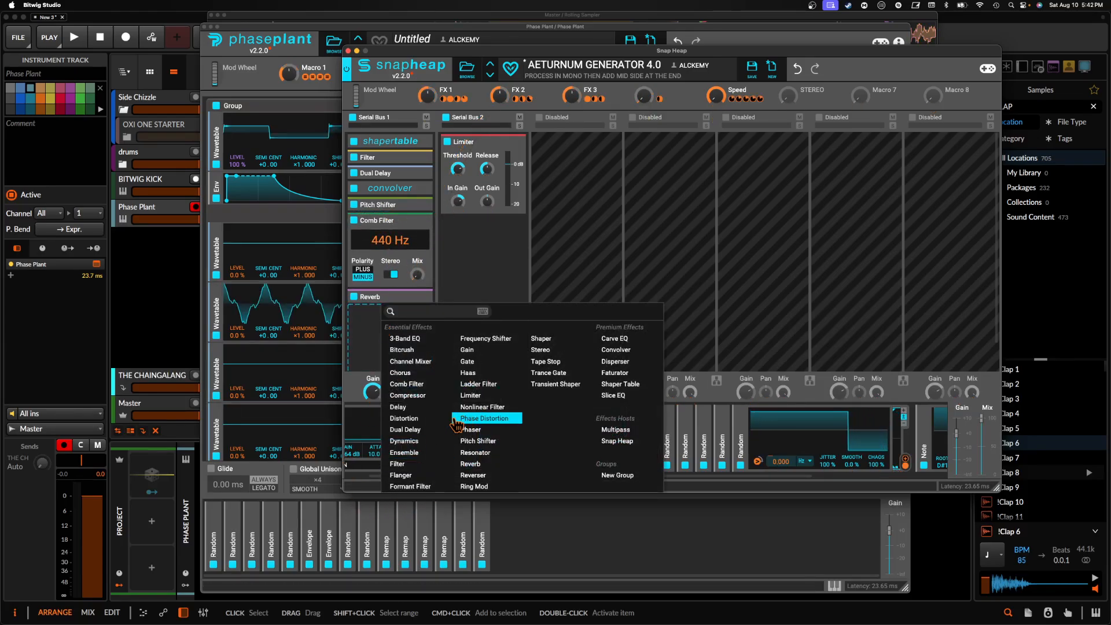
click(409, 429)
scroll(399, 333, down, 1)
scroll(399, 333, down, 1)
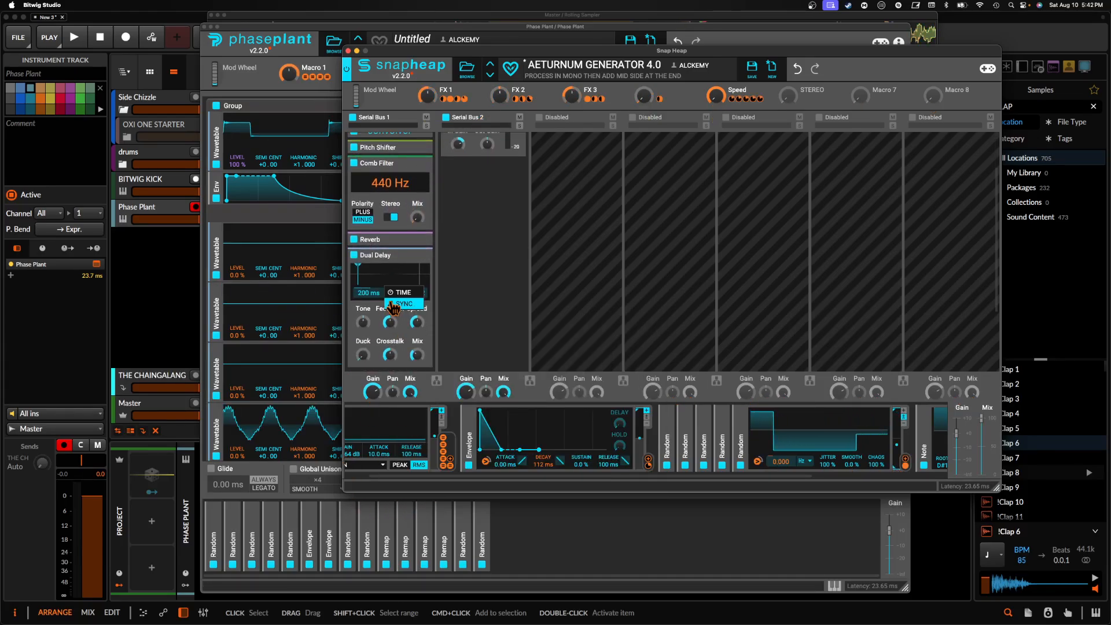
click(388, 292)
drag(368, 292, 368, 272)
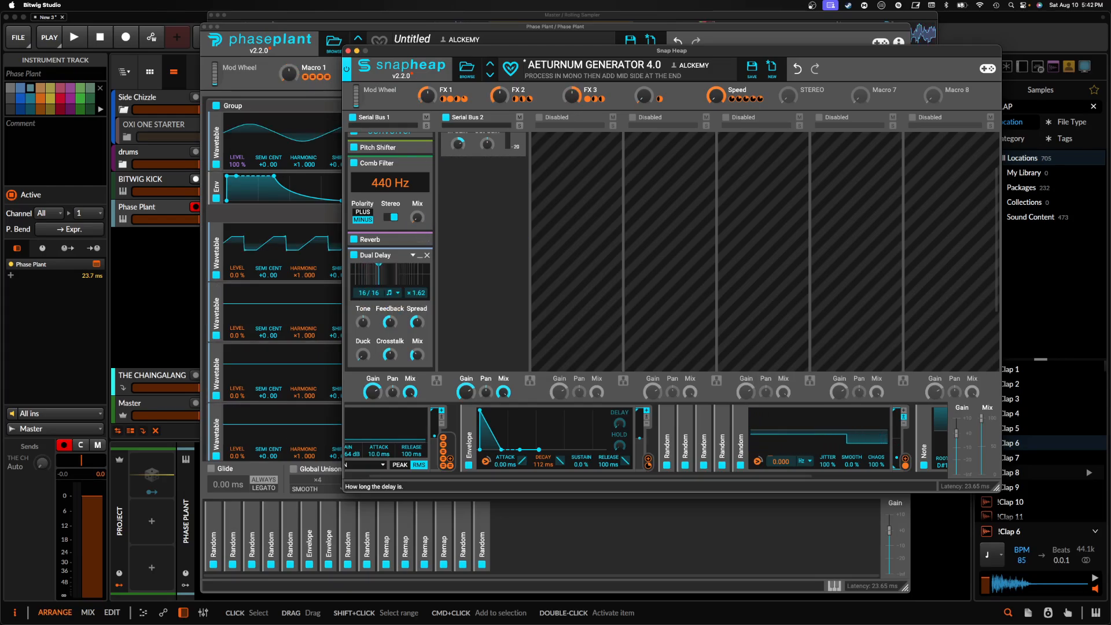
- Modulate the new Dual Delay's time with the unnamed fourth macro and its mix with FX 1
click(667, 99)
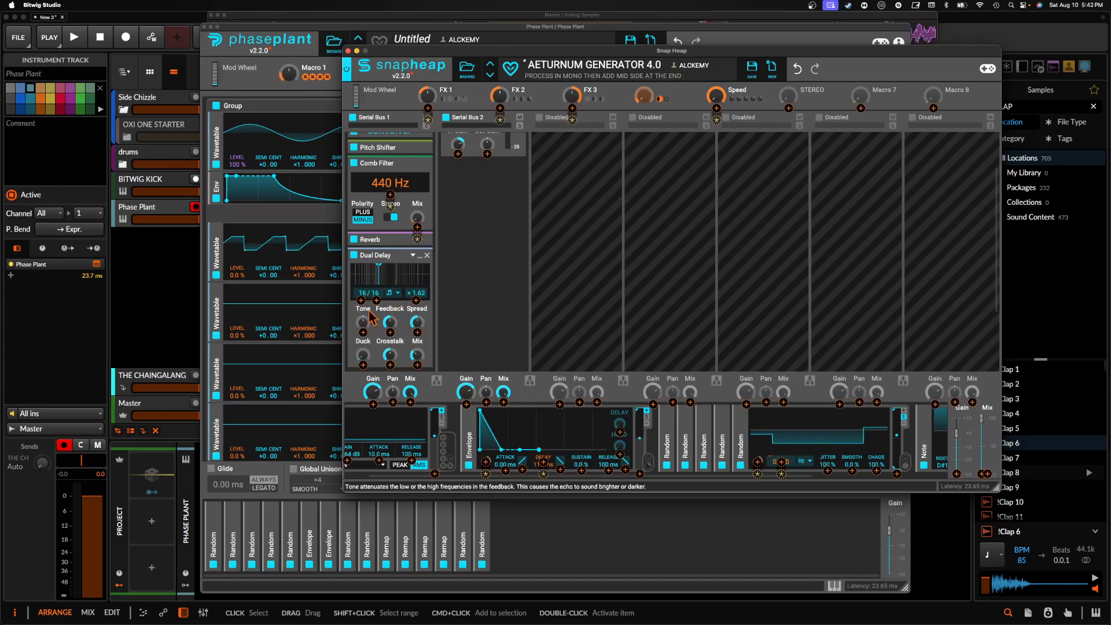
drag(361, 301, 361, 307)
click(474, 100)
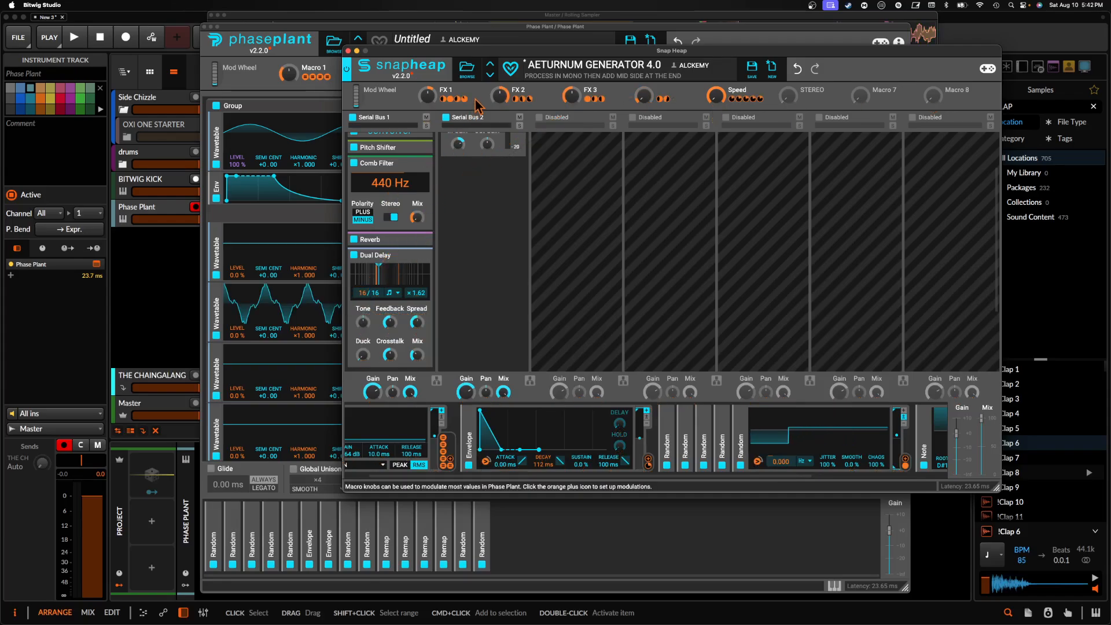
drag(427, 95, 418, 371)
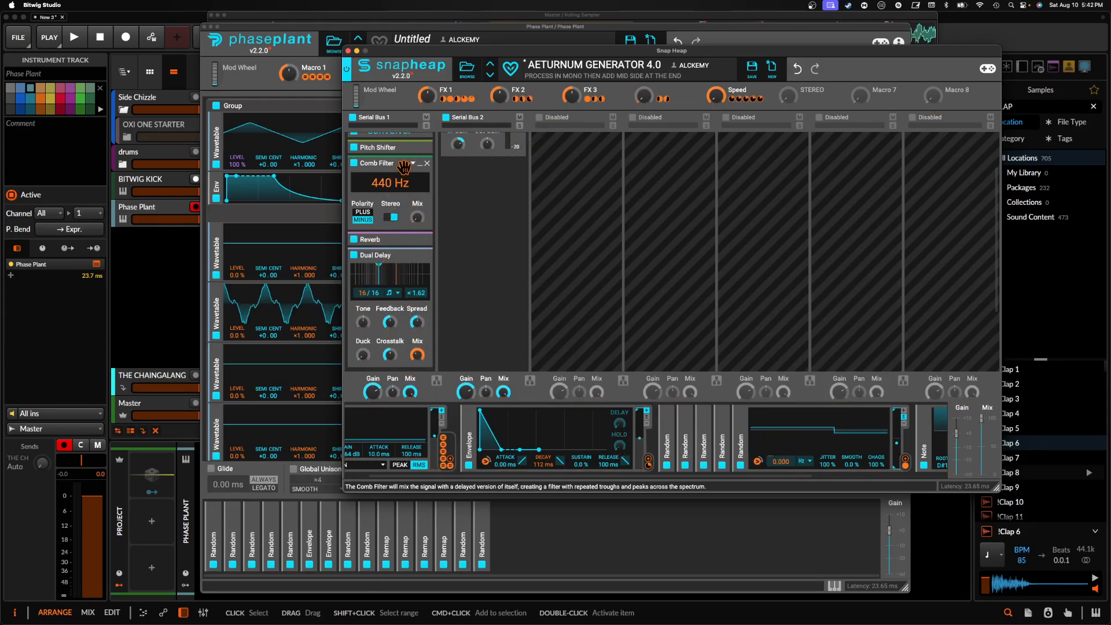
- Expand the earlier Dual Delay and examine which macro modulates its mix, comparing it with the new Dual Delay
scroll(408, 174, up, 3)
click(430, 173)
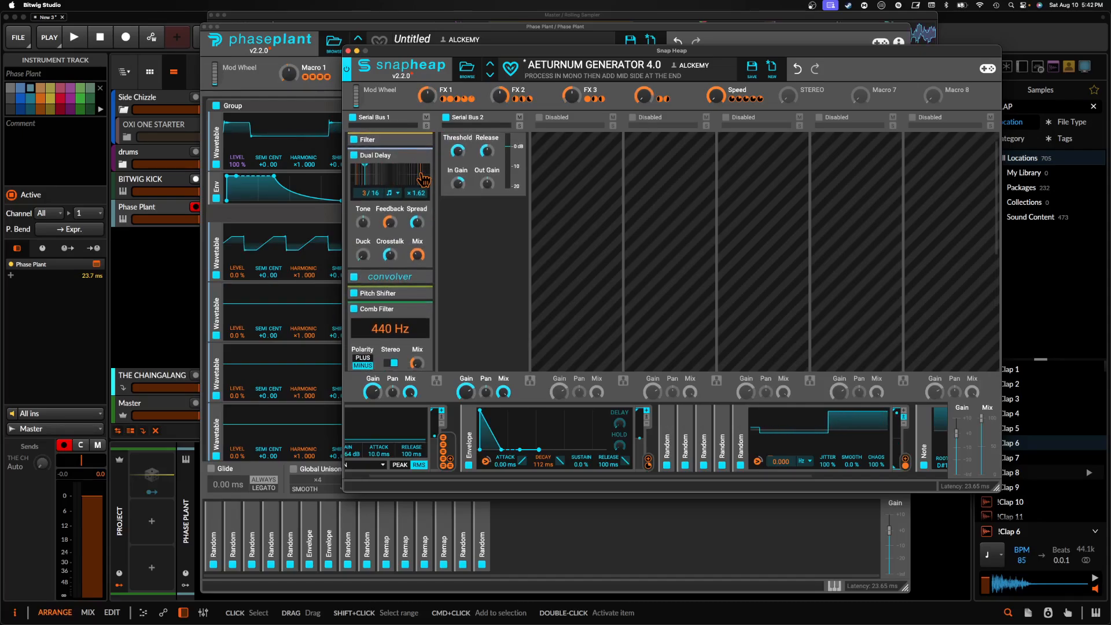
scroll(417, 214, down, 2)
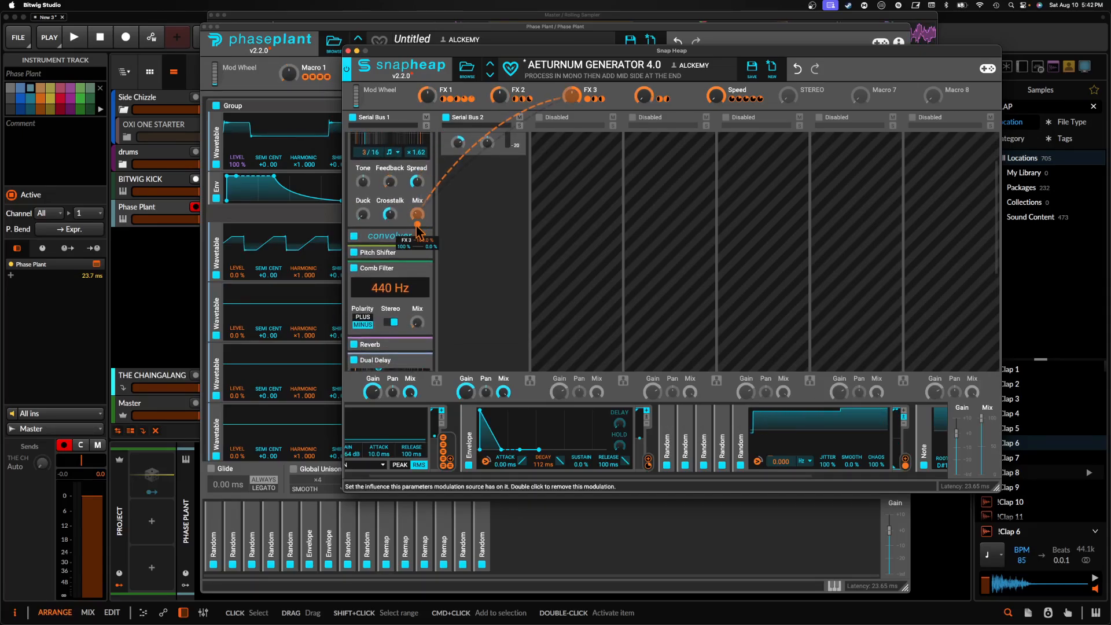
scroll(418, 233, down, 3)
scroll(414, 360, down, 1)
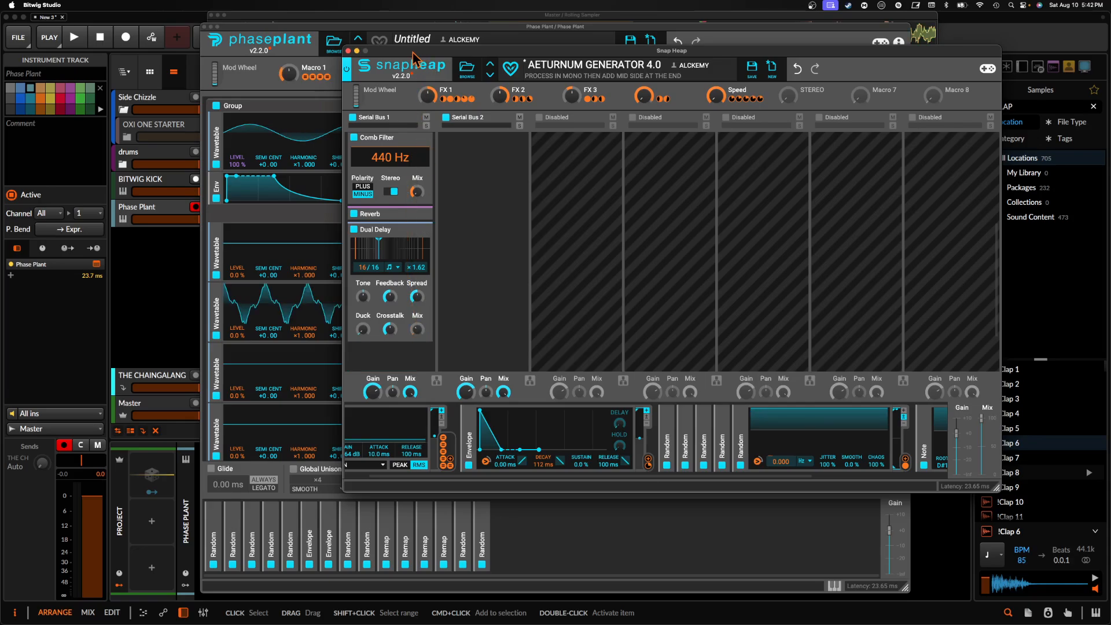
- Collapse both Dual Delays and the Comb Filter in Serial Bus 1
scroll(417, 225, up, 4)
click(423, 175)
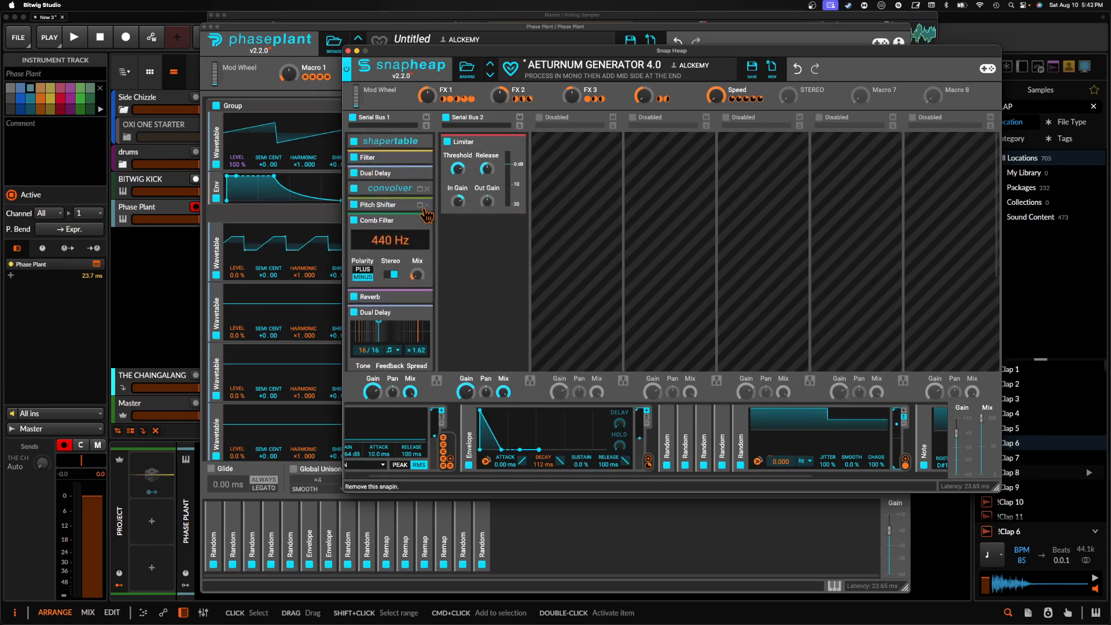
click(419, 223)
click(419, 253)
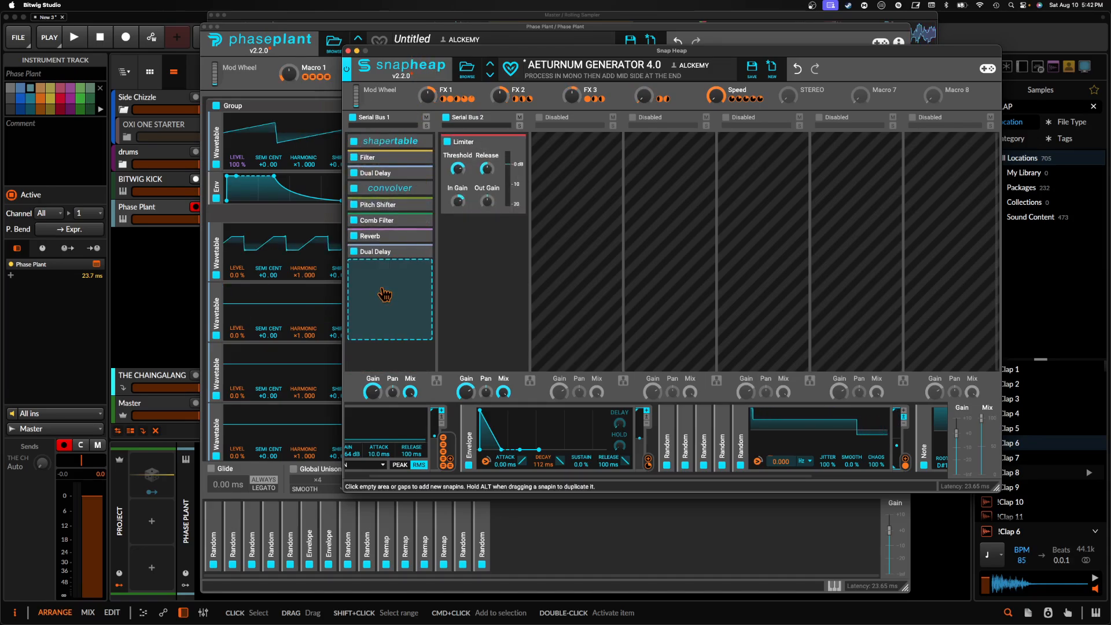
- Add a Chorus at the end of Serial Bus 1 with 3 taps and the mix turned down to zero
click(383, 294)
click(402, 358)
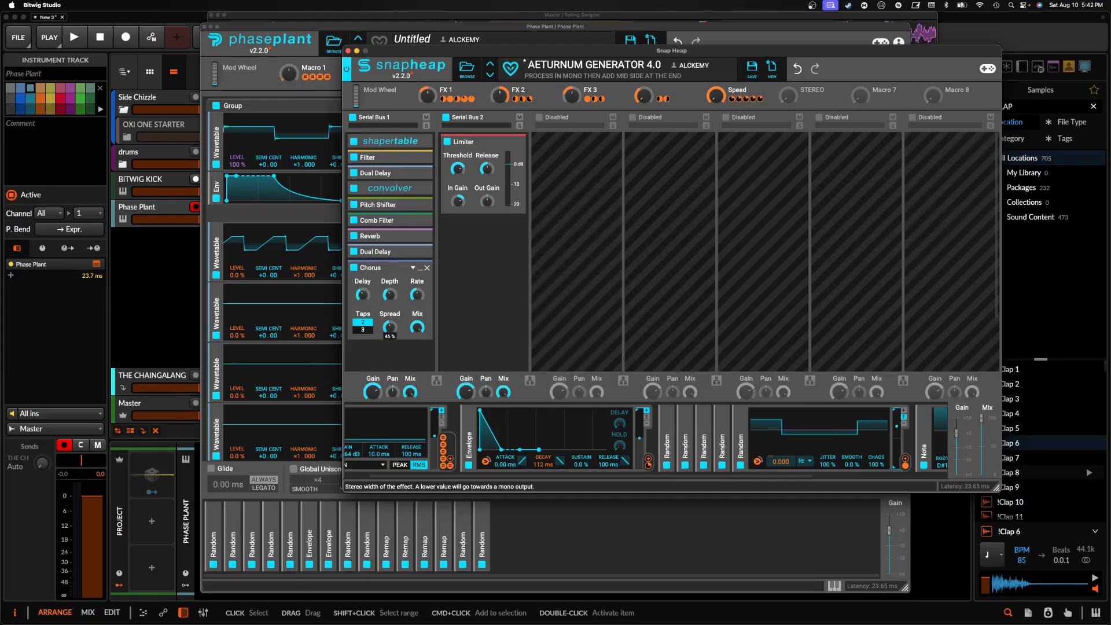
click(366, 330)
drag(418, 328, 418, 393)
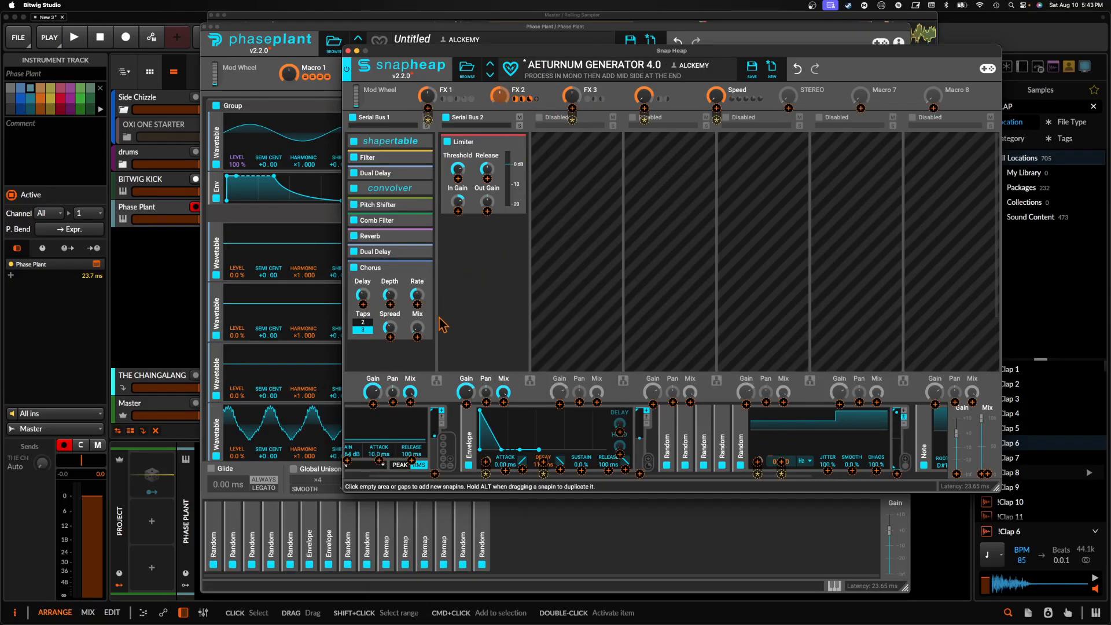
- Modulate the Chorus mix with FX 2, and collapse the effect
drag(499, 95, 417, 329)
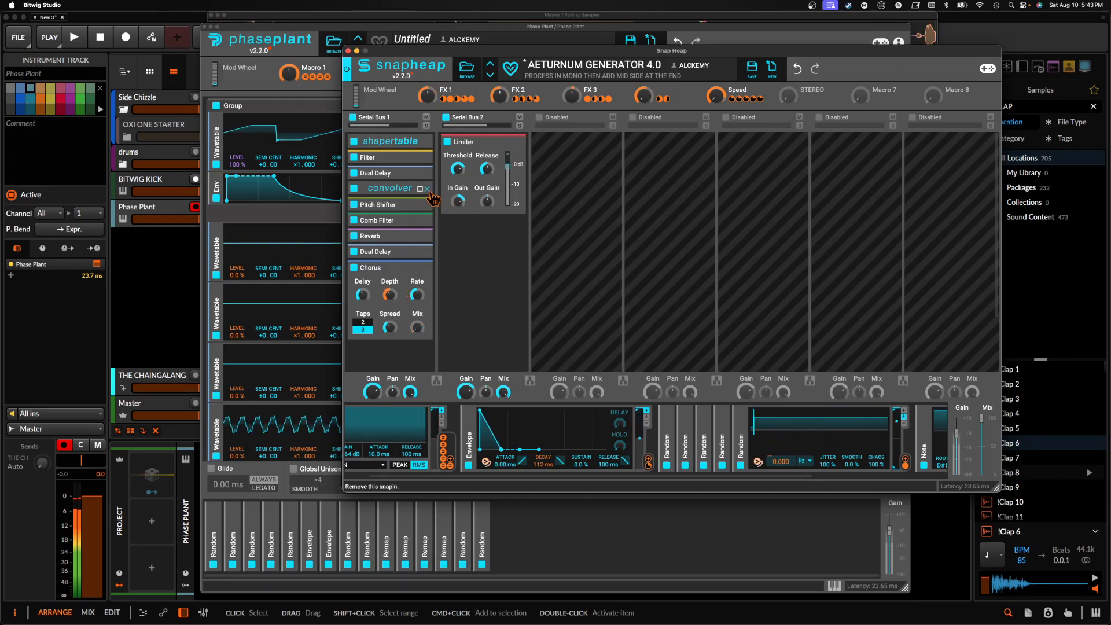
click(421, 269)
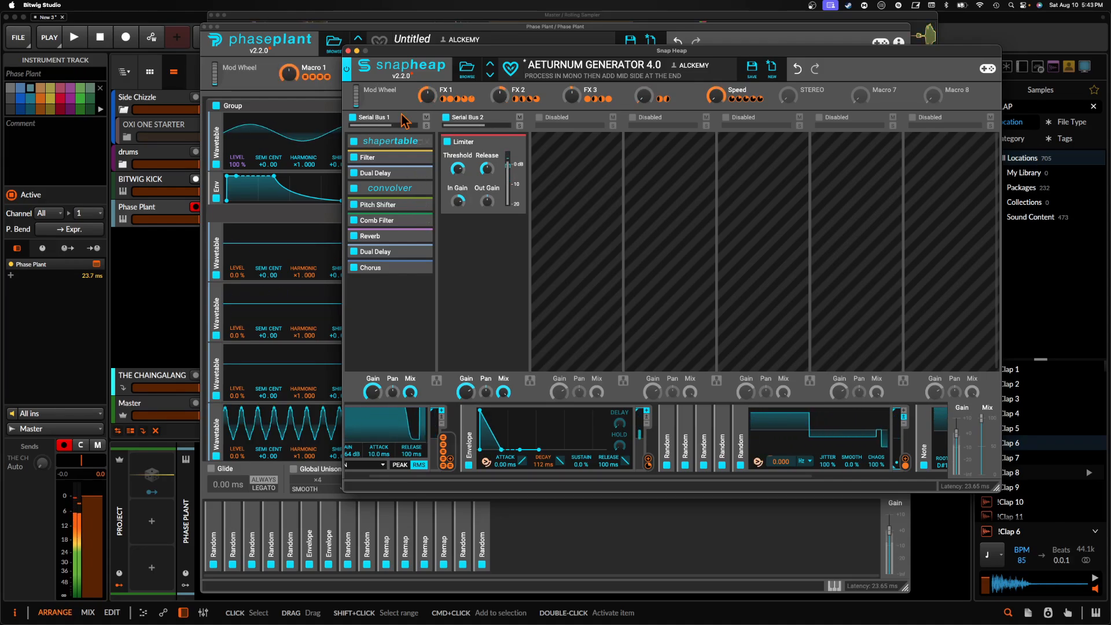
- Close the Snap Heap window and save the Phase Plant patch as FACTORY MAKER in the REQUIEM 3 folder
click(348, 51)
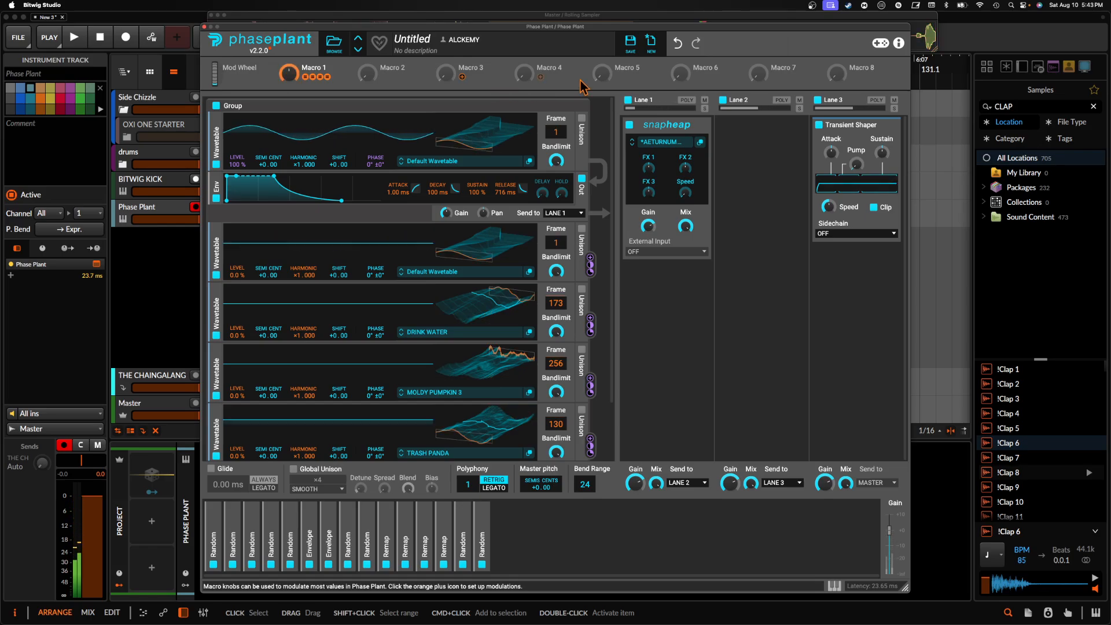
click(630, 42)
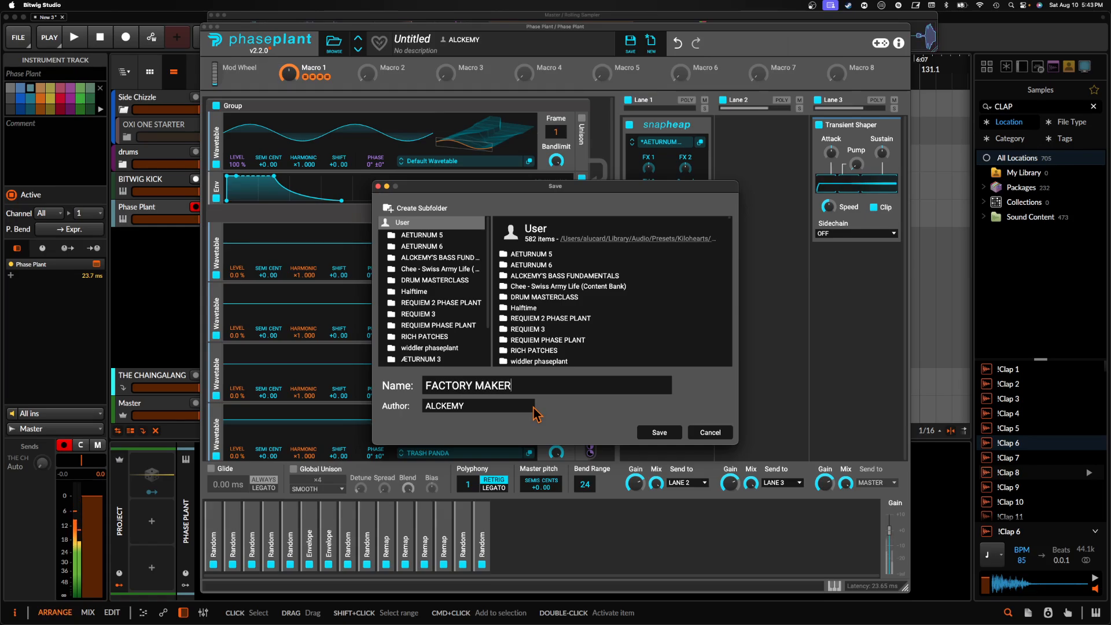
click(428, 314)
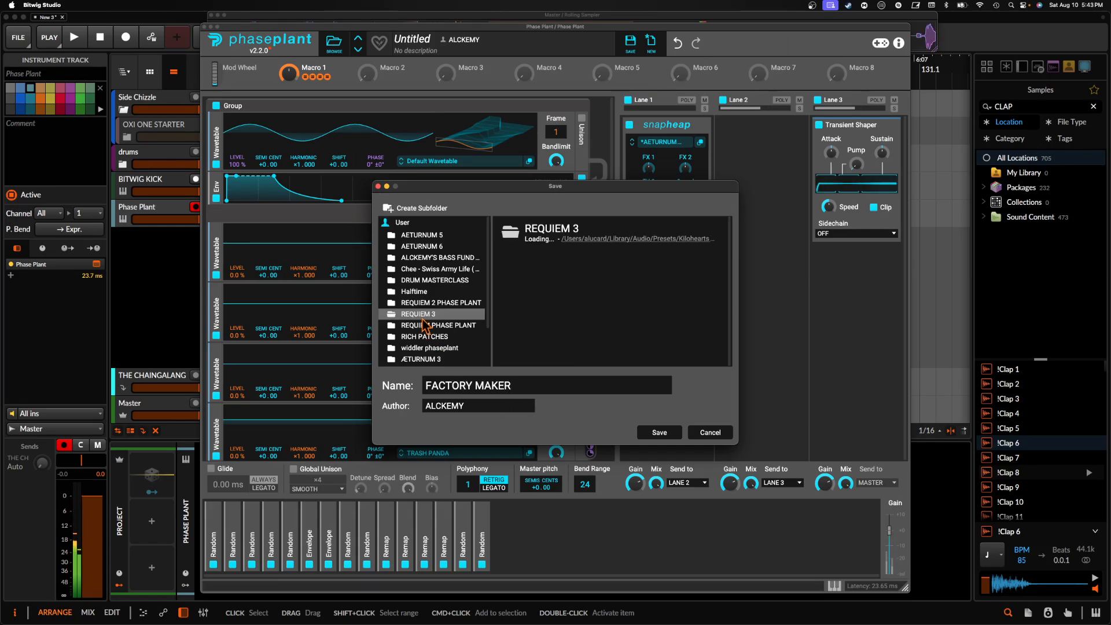
click(660, 433)
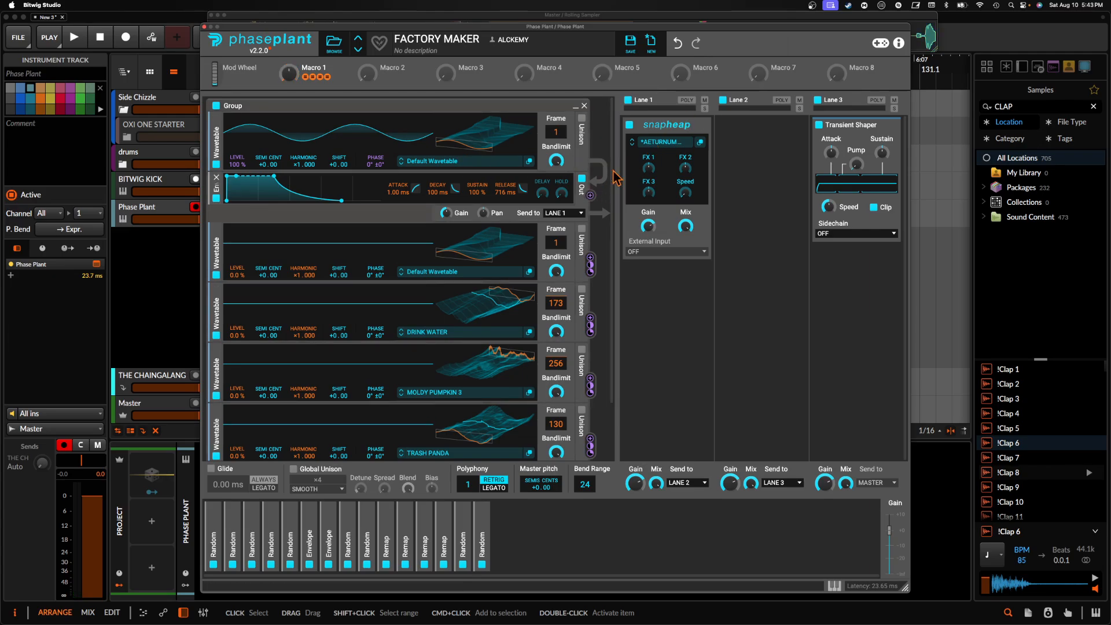
- Collapse the Snap Heap in Lane 1, look over the wavetable generators, and close the Phase Plant window
click(695, 126)
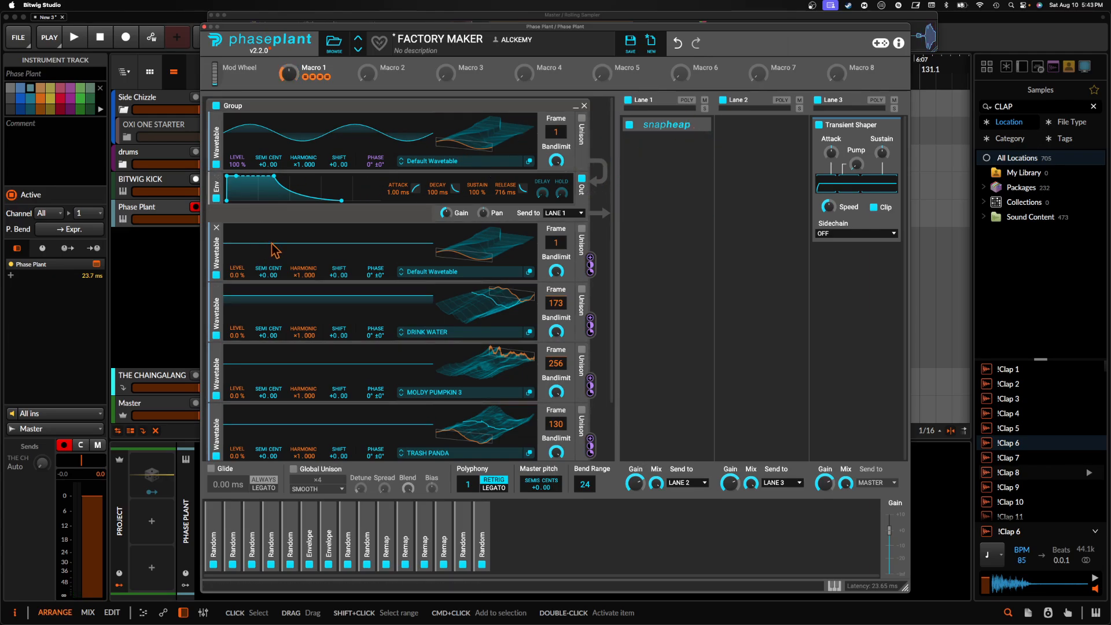
scroll(445, 347, down, 2)
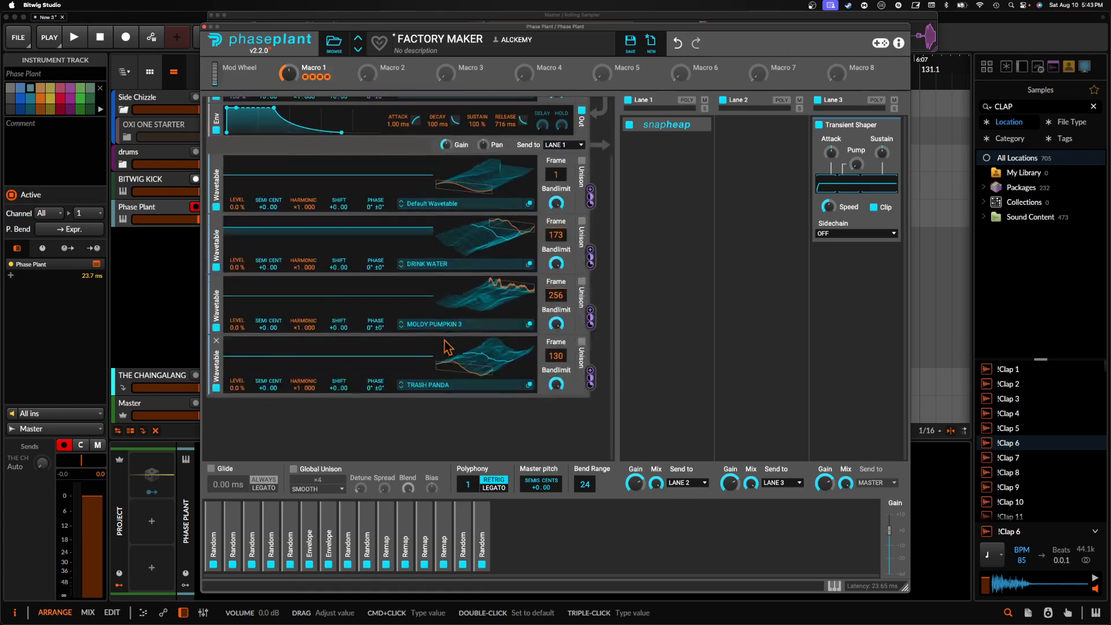
scroll(377, 325, up, 2)
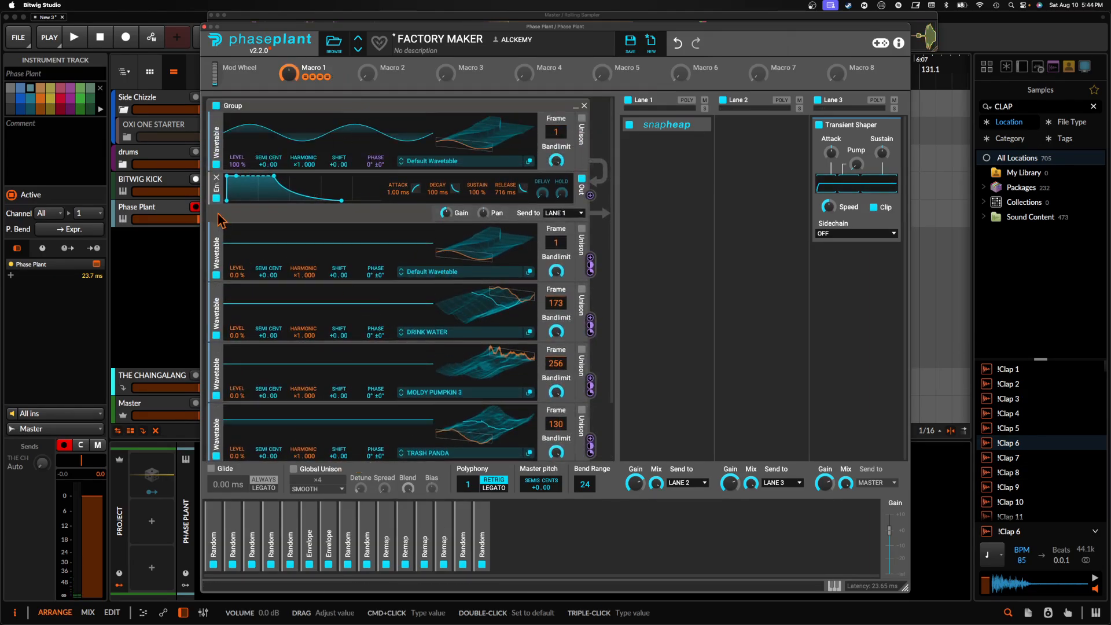
click(205, 27)
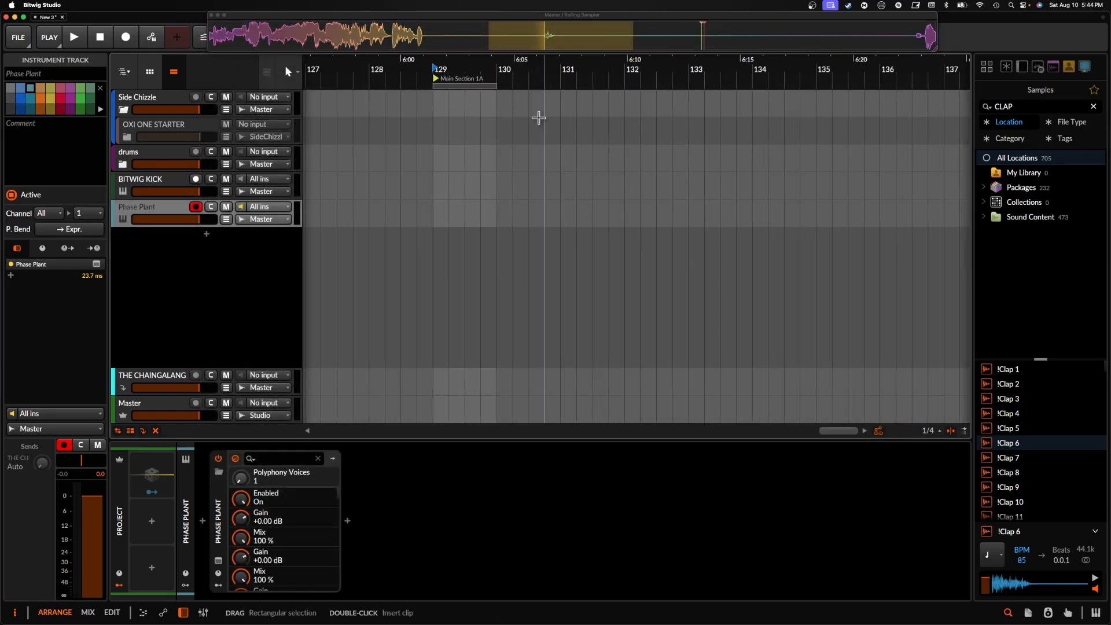
- Create an empty one-bar clip at bar 130 on the Phase Plant track
double_click(529, 214)
scroll(530, 217, down, 2)
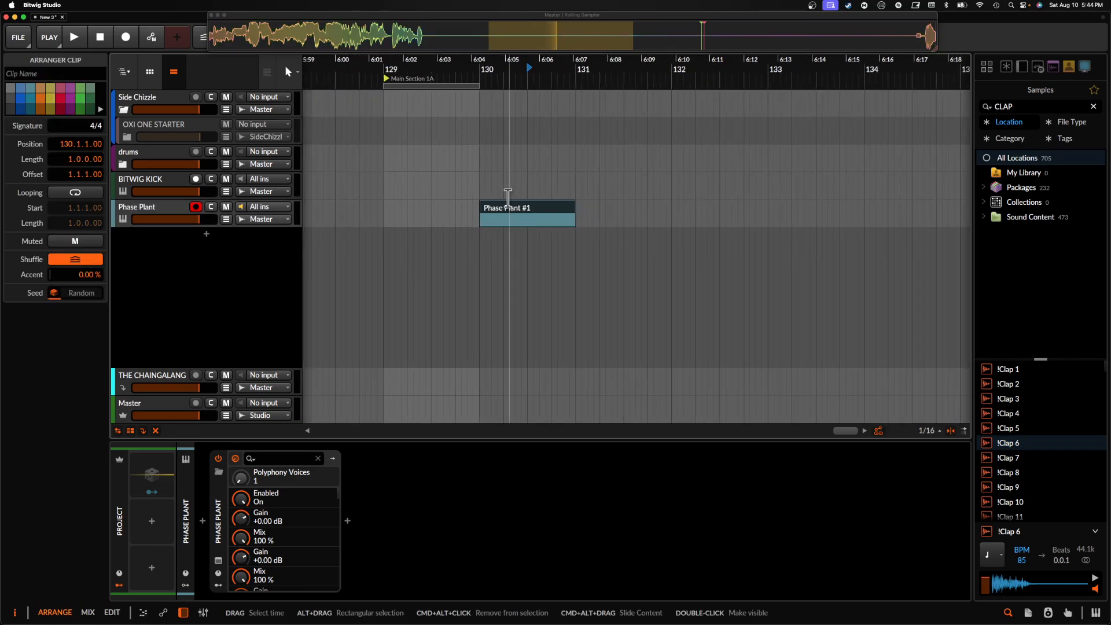
scroll(507, 212, down, 1)
- Open the new clip and draw a C3 note at its start, extended to the full one-bar length
double_click(507, 212)
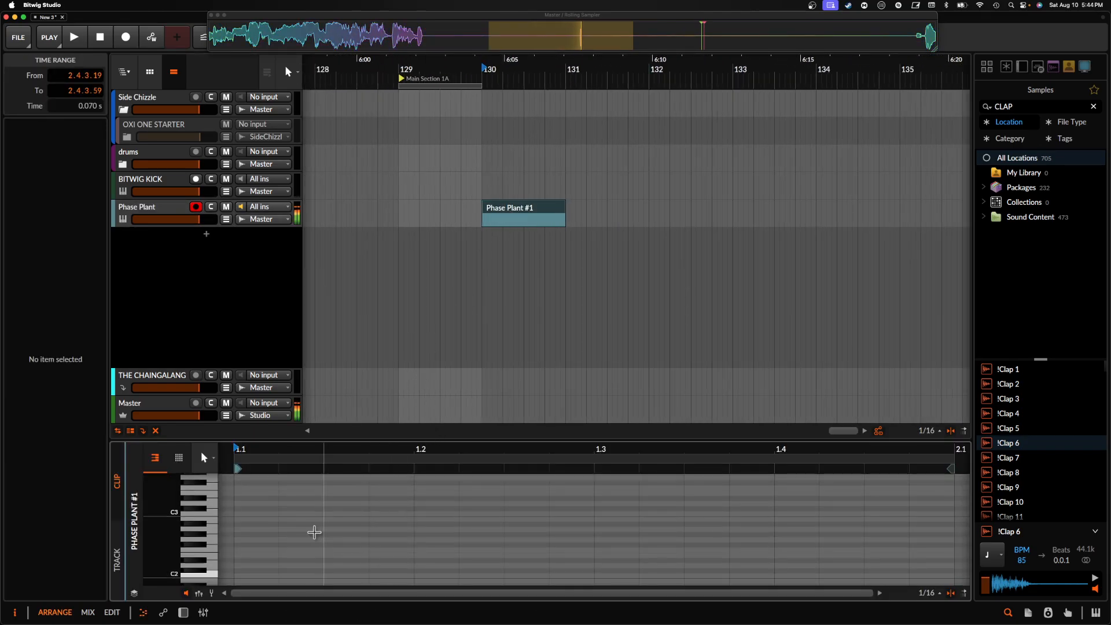
scroll(245, 577, down, 2)
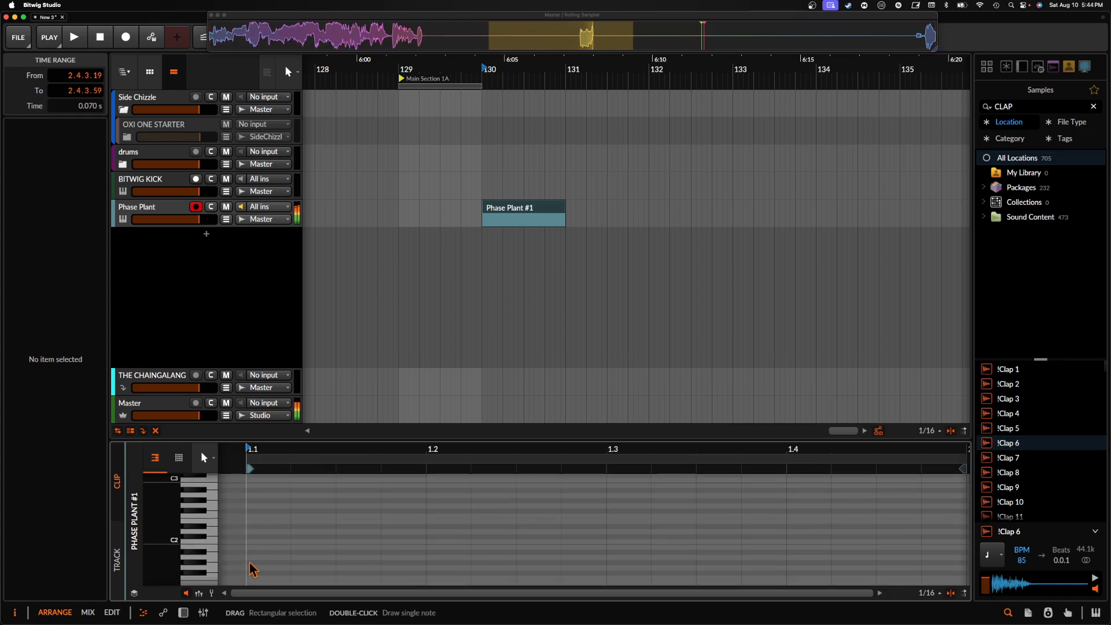
scroll(273, 510, up, 1)
double_click(258, 501)
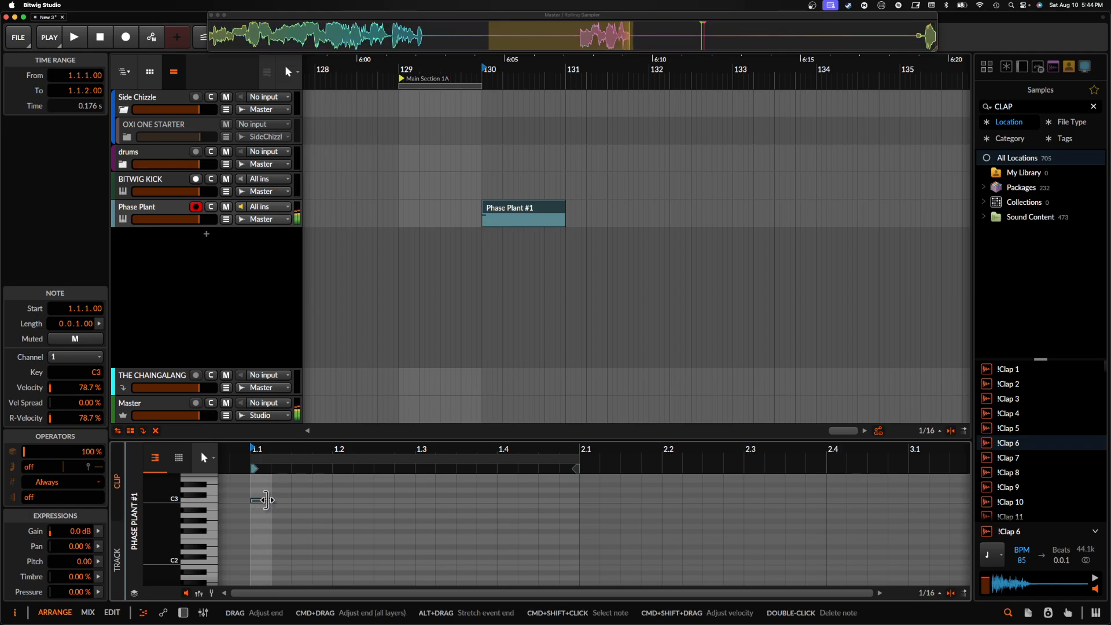
drag(270, 500, 569, 499)
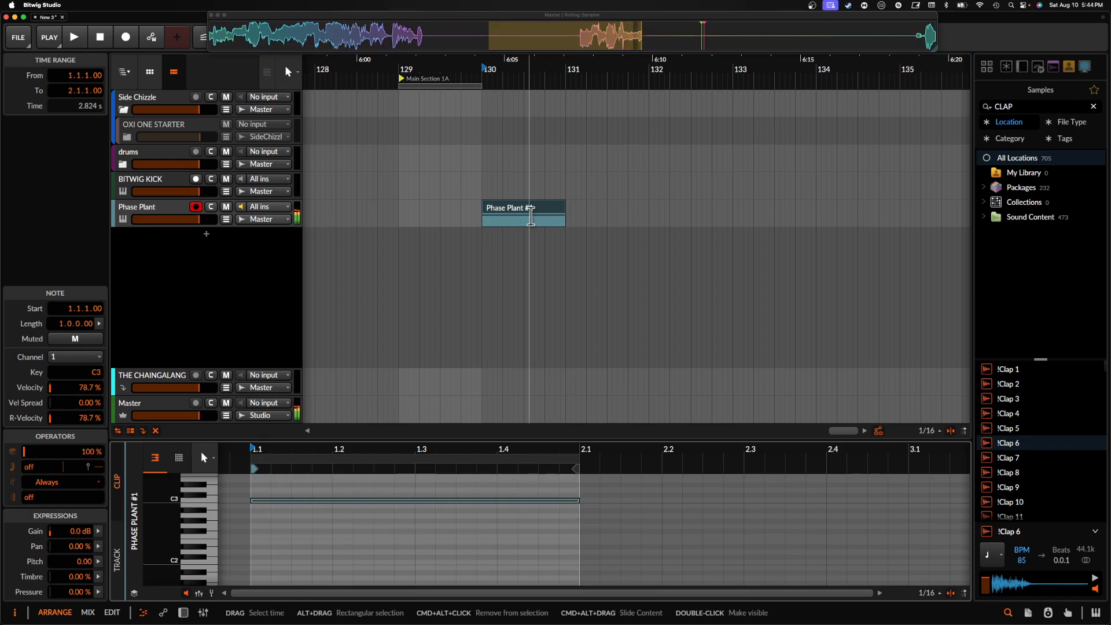
- Duplicate the one-bar clip repeatedly along the Phase Plant track until the copies fill bars 130 to 196
click(529, 210)
scroll(529, 210, down, 10)
key(super+d)
key(super+d)
key(super+d)
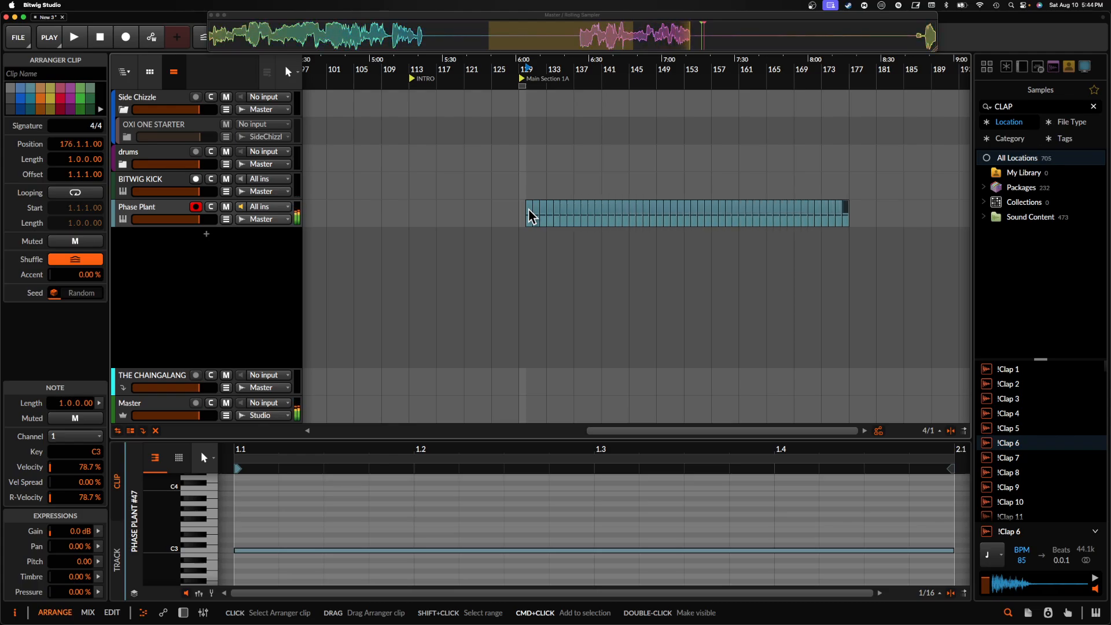
key(super+d)
key(super+d)
key(super+d)
key(super+d)
key(super+d)
key(super+d)
key(super+d)
key(super+d)
key(super+d)
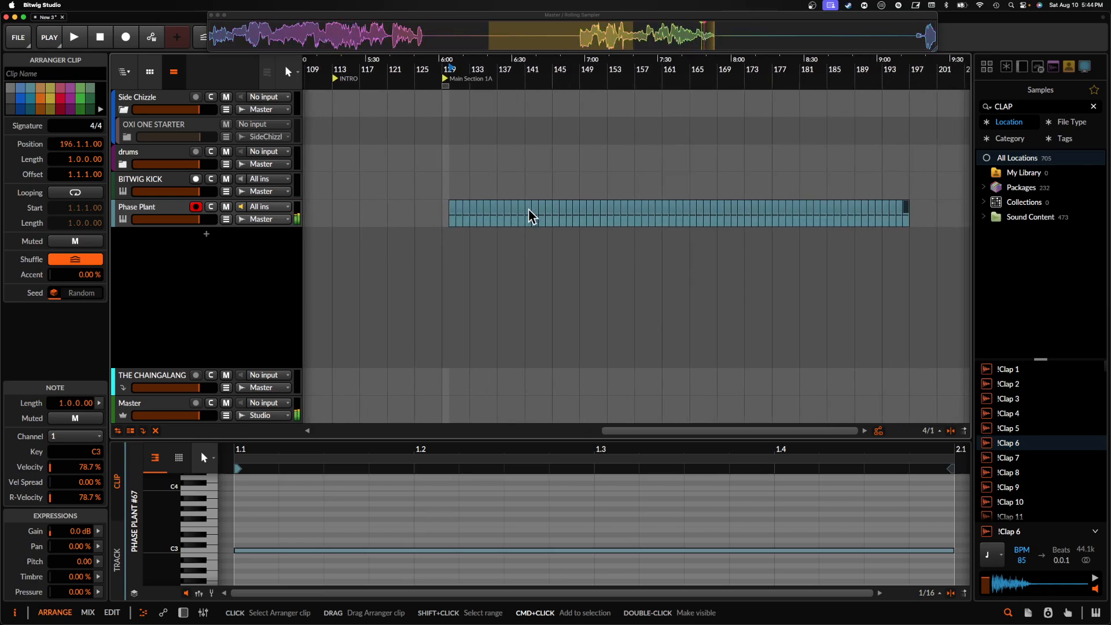
- Select all the Phase Plant clips from bar 130 through bar 196 and bounce them to a new audio track
click(453, 214)
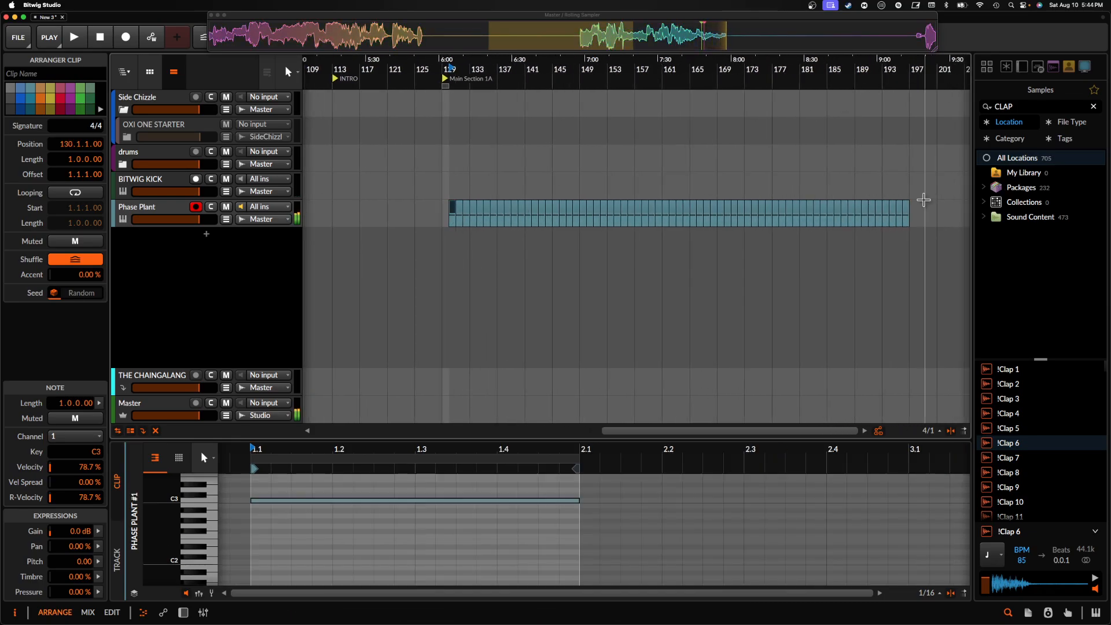
shift+click(906, 204)
scroll(906, 204, up, 3)
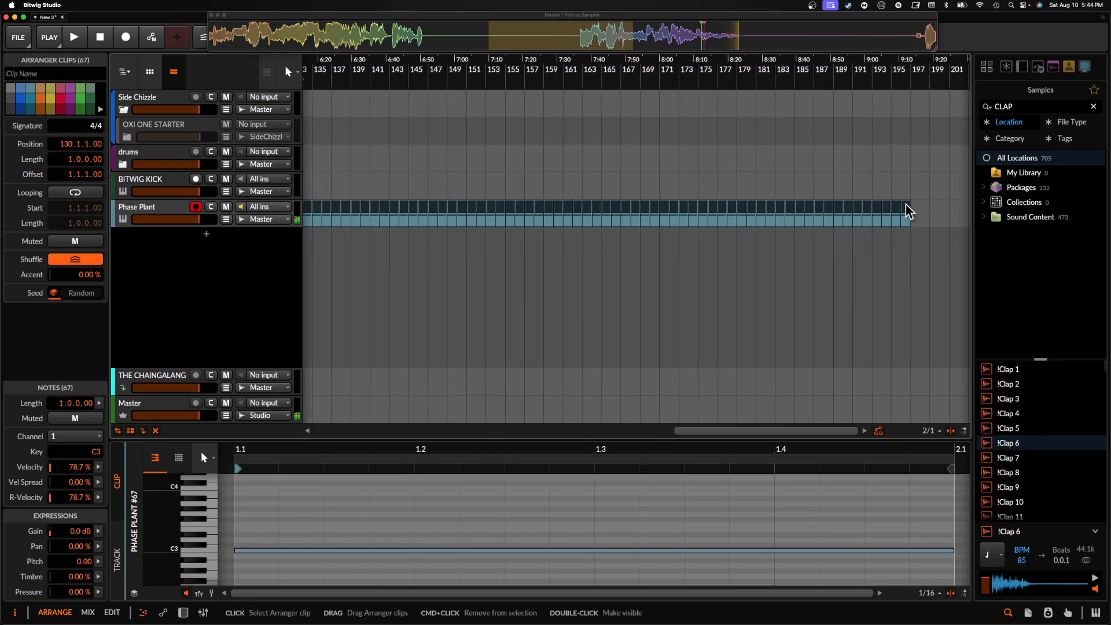
key(super+b)
key(Return)
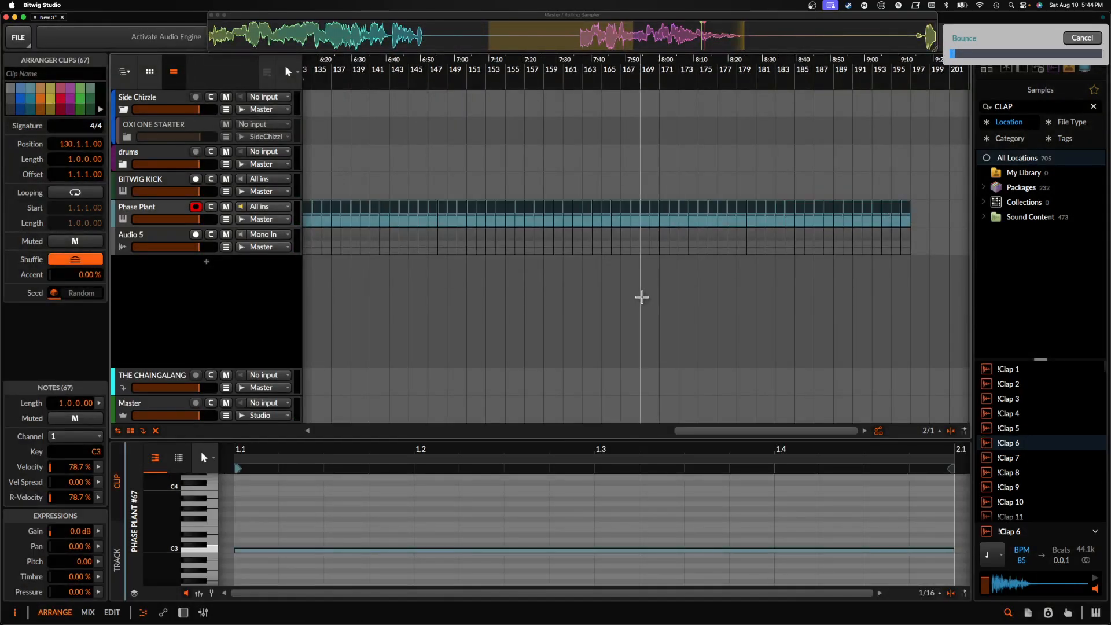
scroll(542, 298, down, 3)
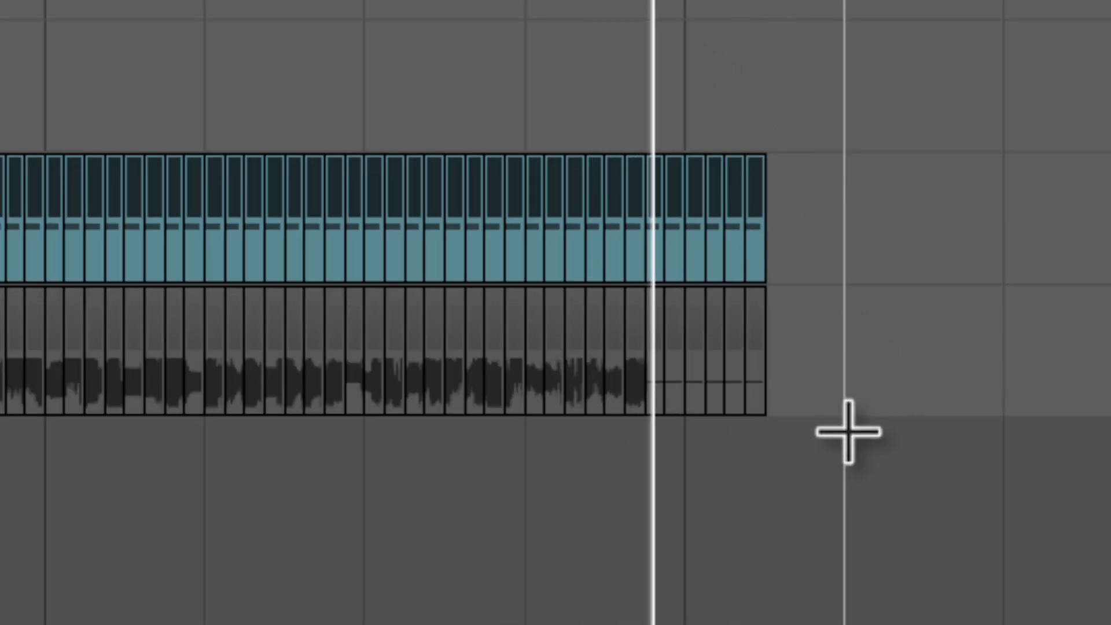
key(space)
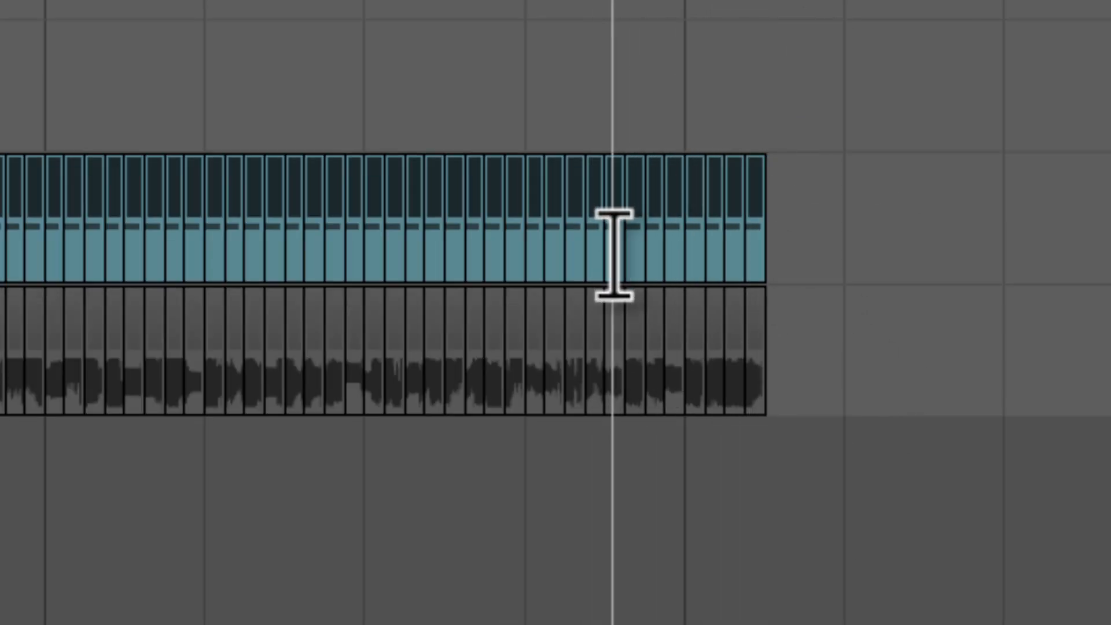
- Trim the silent opening off the first bounced clip to a length of 0.2.2.00, starting at bar 130 with a 0.0.1.56 fade-in
scroll(615, 254, down, 6)
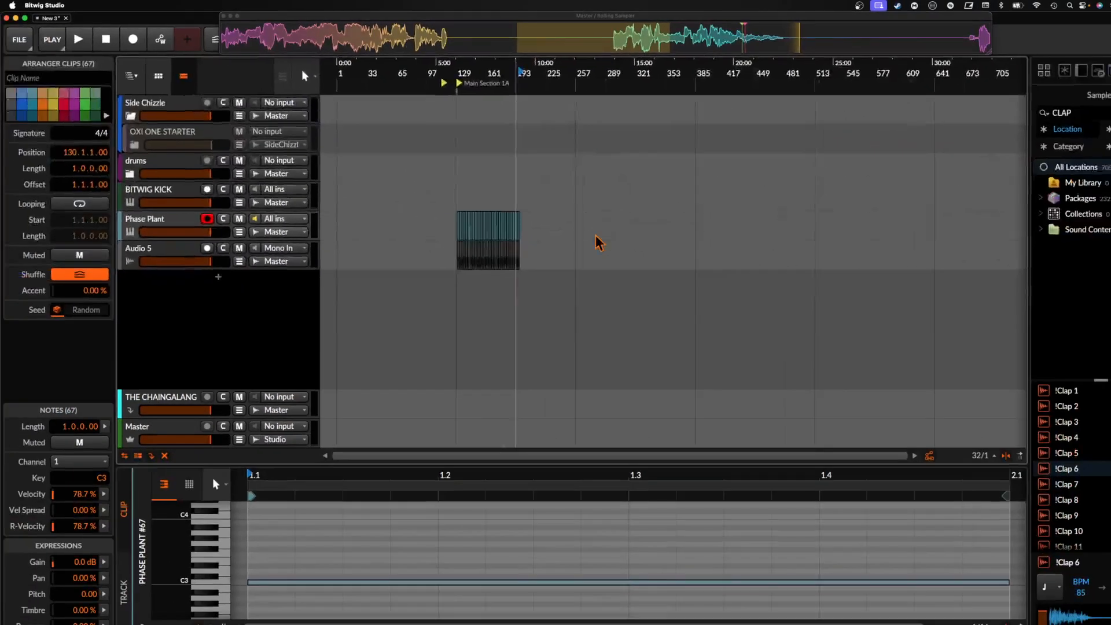
click(181, 255)
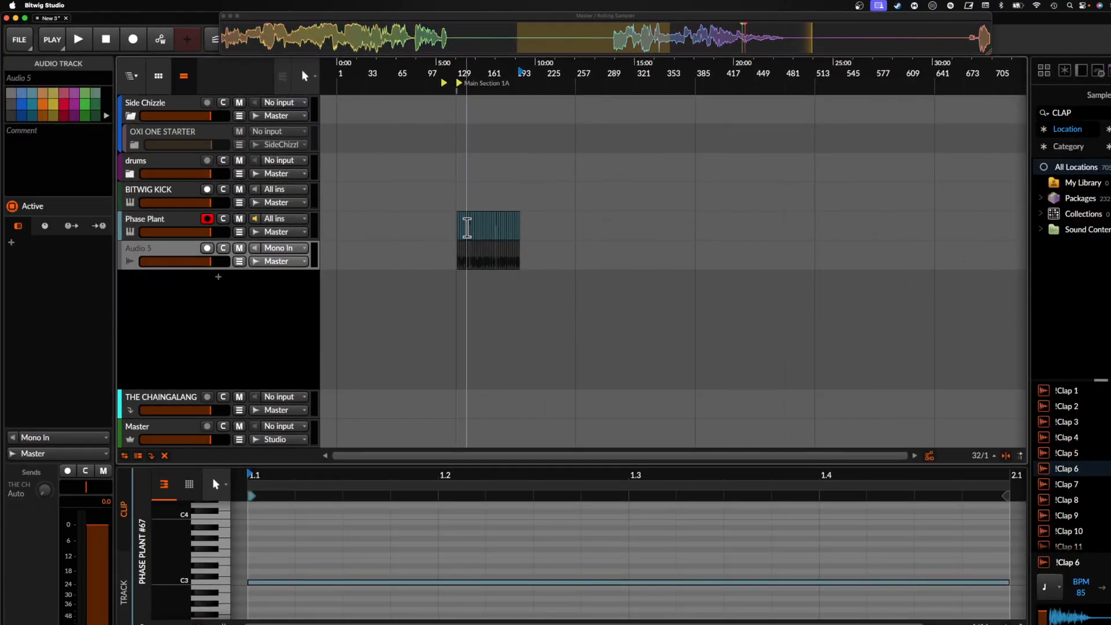
scroll(467, 227, up, 5)
click(407, 252)
scroll(405, 252, up, 4)
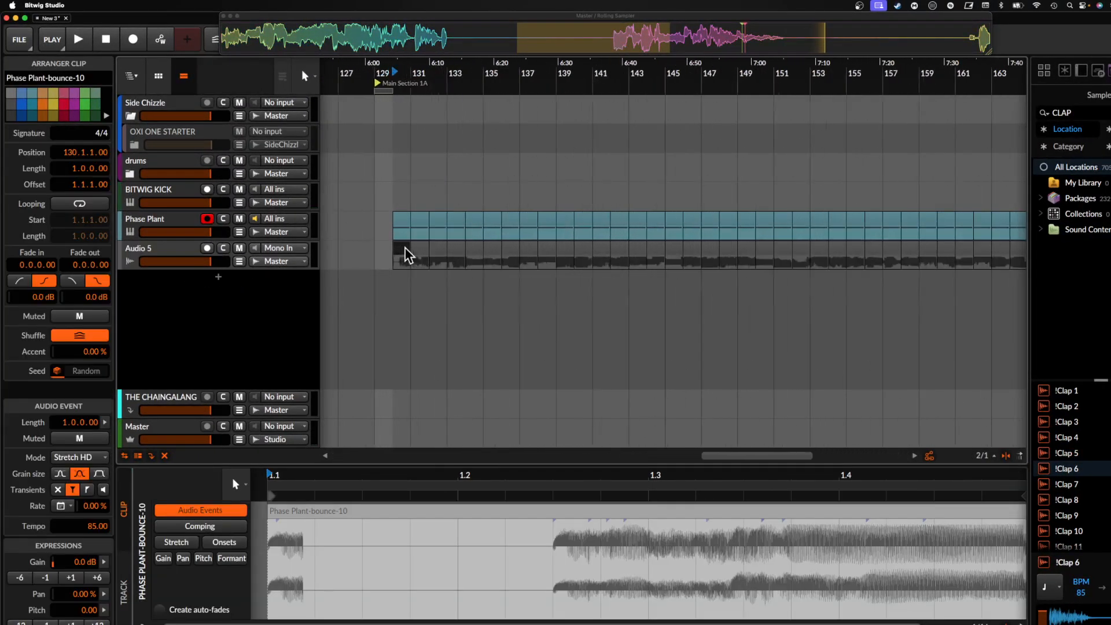
scroll(407, 255, up, 5)
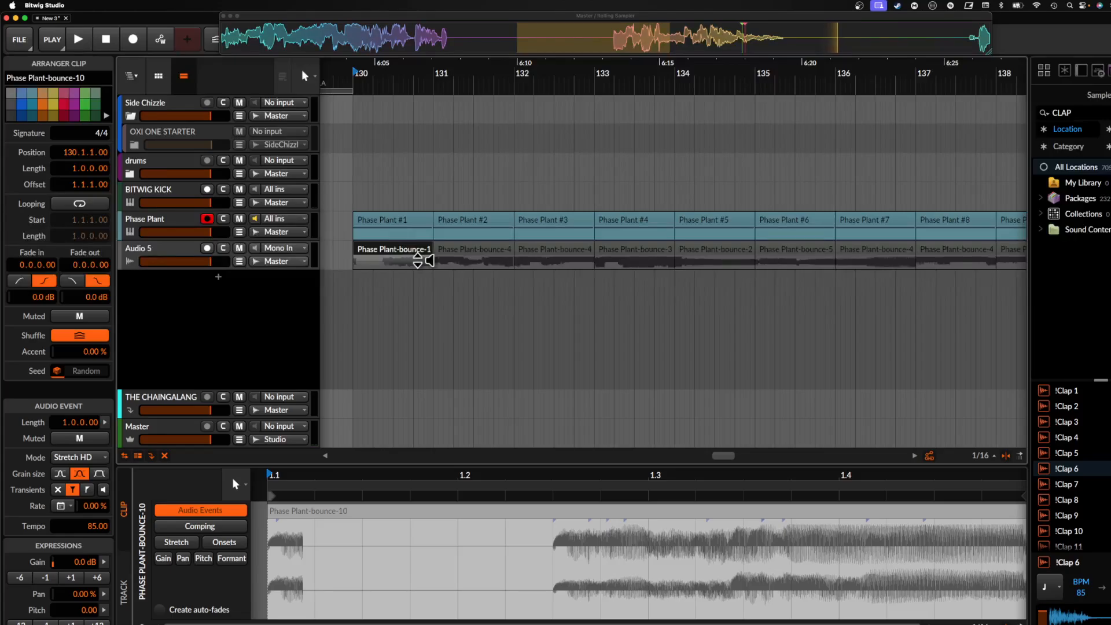
mouse_move(357, 249)
mouse_down()
mouse_move(382, 279)
mouse_move(396, 255)
mouse_move(368, 259)
mouse_up()
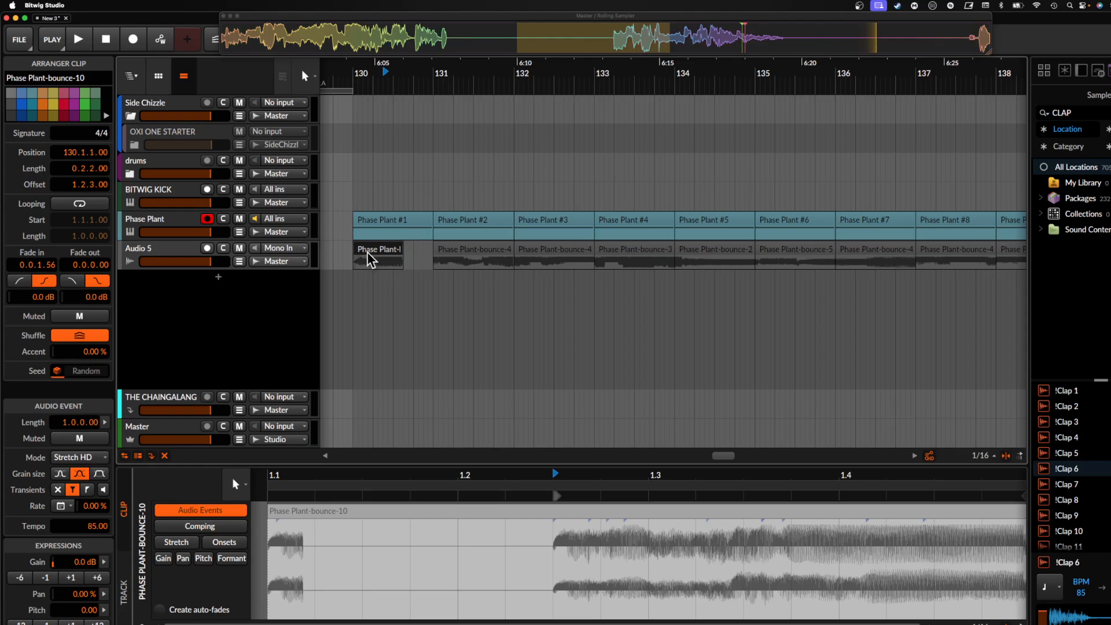
- Select all the bounced audio clips from bar 130 through bar 196 and give them a fade-out of 0.0.1.89
scroll(393, 259, down, 4)
scroll(393, 259, right, 8)
scroll(393, 259, down, 6)
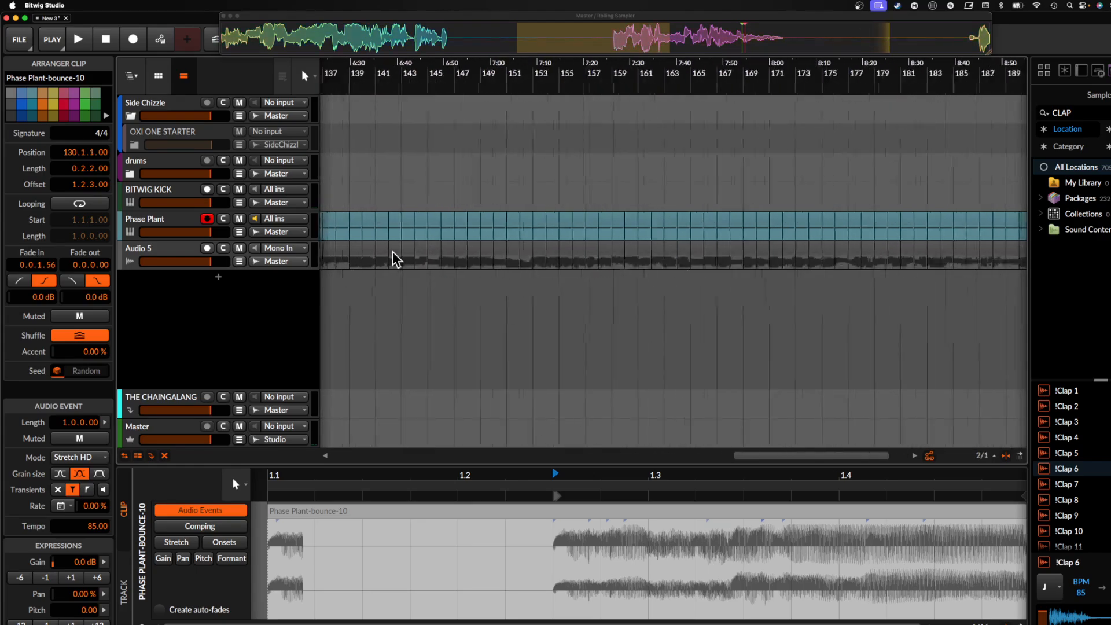
scroll(429, 247, left, 8)
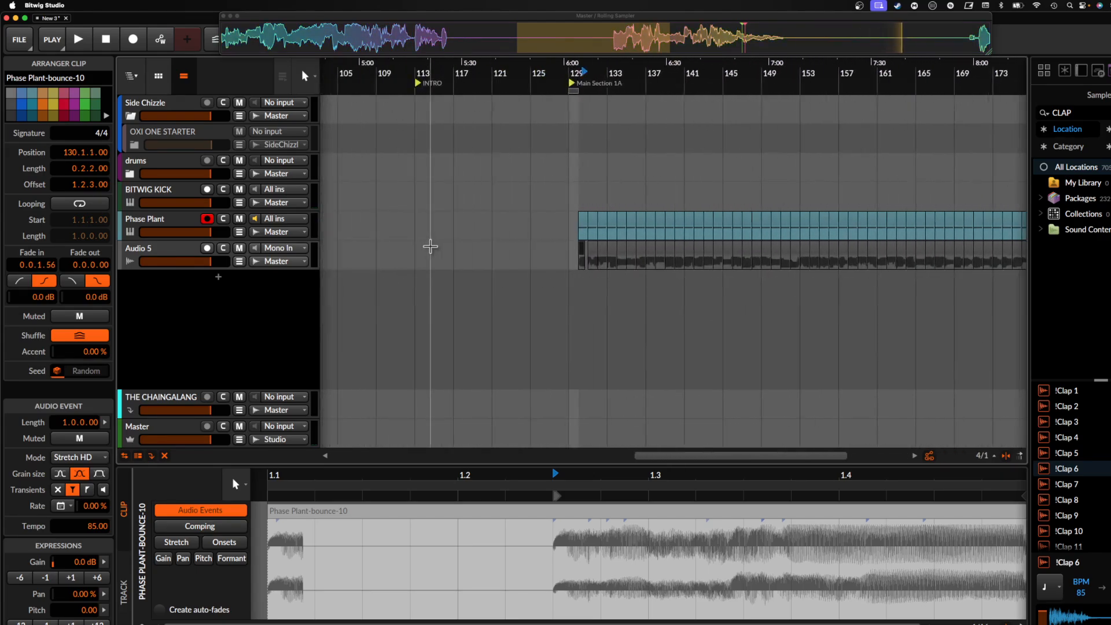
scroll(584, 244, right, 10)
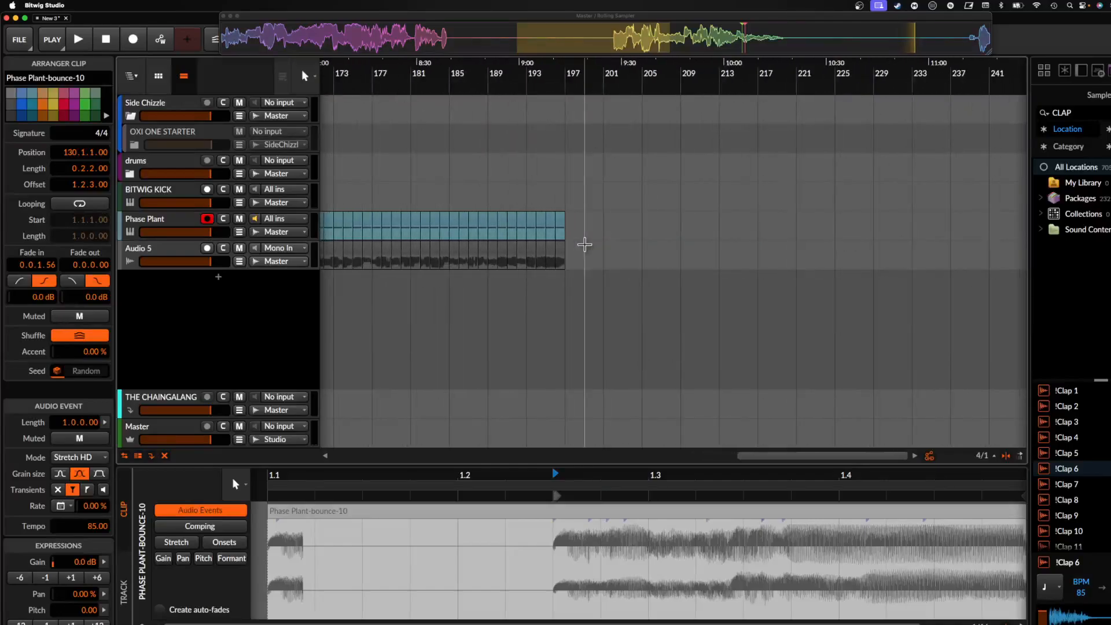
shift+click(561, 250)
scroll(561, 251, up, 8)
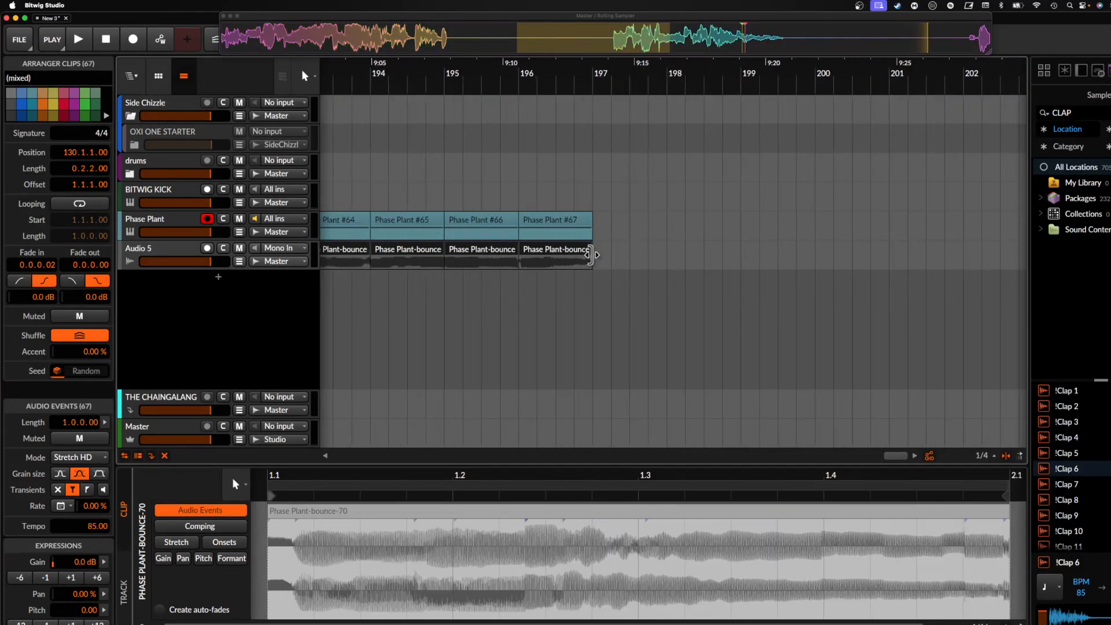
drag(590, 259, 583, 258)
scroll(584, 266, down, 5)
scroll(583, 265, left, 10)
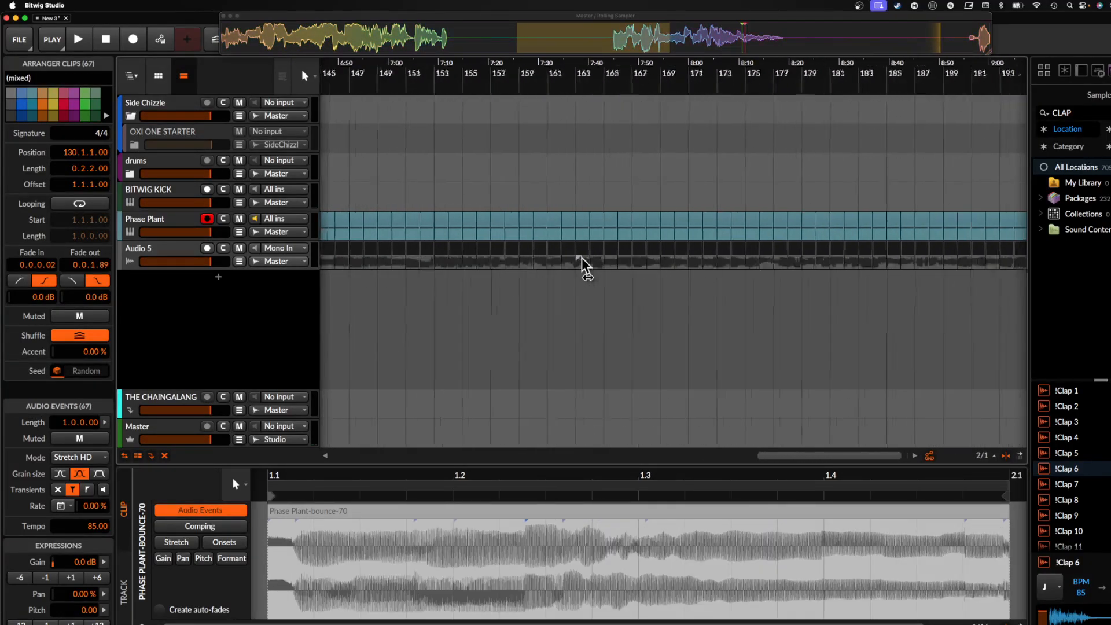
right_click(620, 258)
key(Escape)
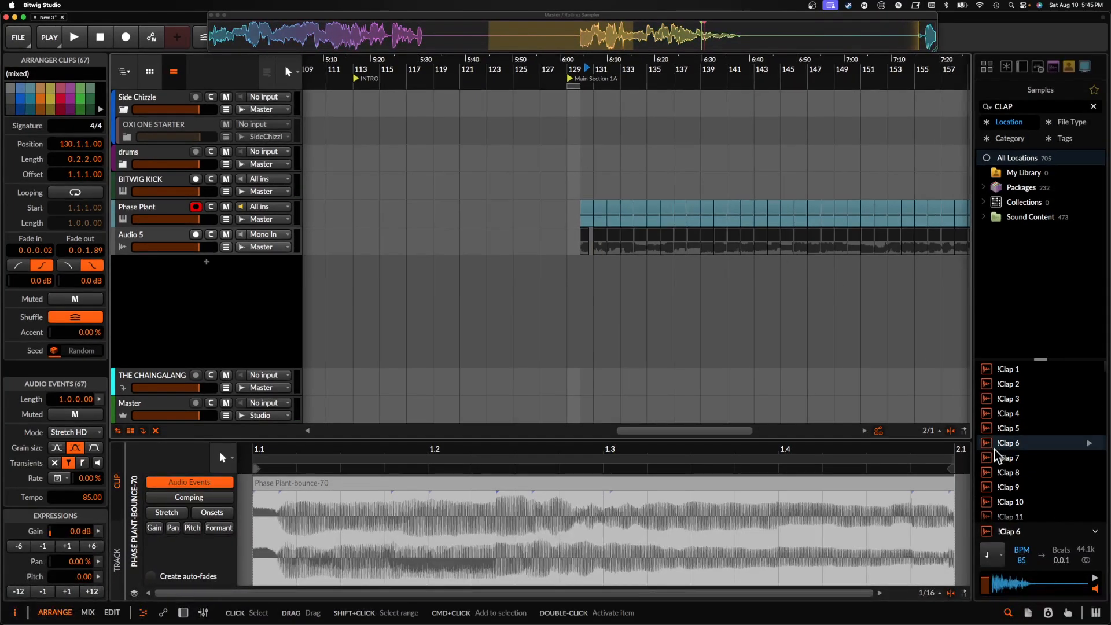
- Show the project's file list and select the WAV files from Phase Plant-bounce-10 through Phase Plant-bounce-76
click(1027, 613)
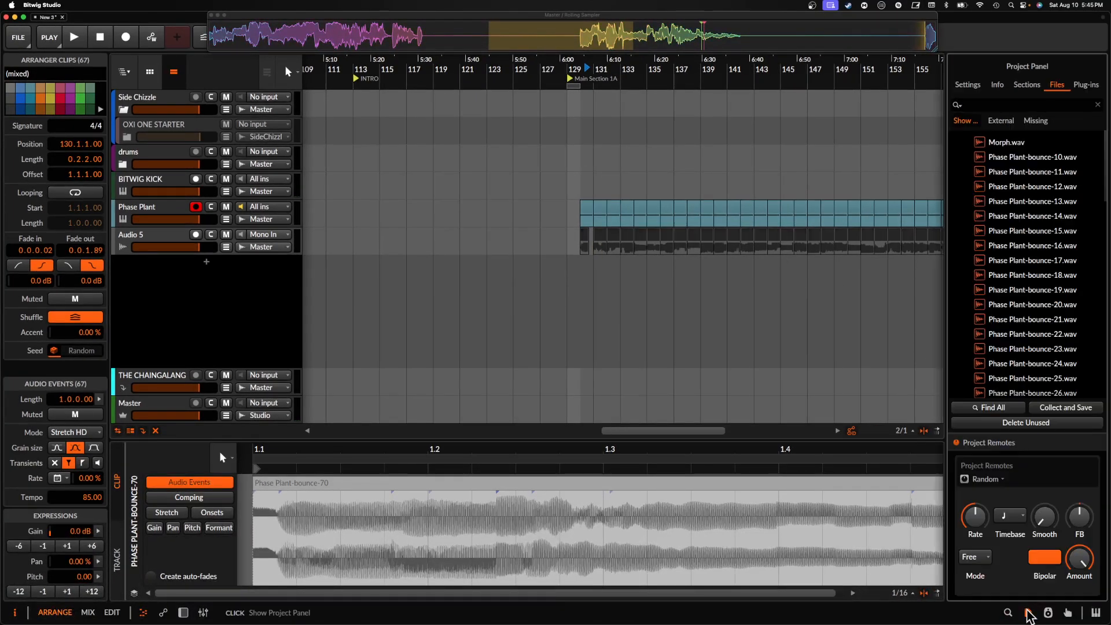
click(1003, 157)
scroll(1003, 165, down, 20)
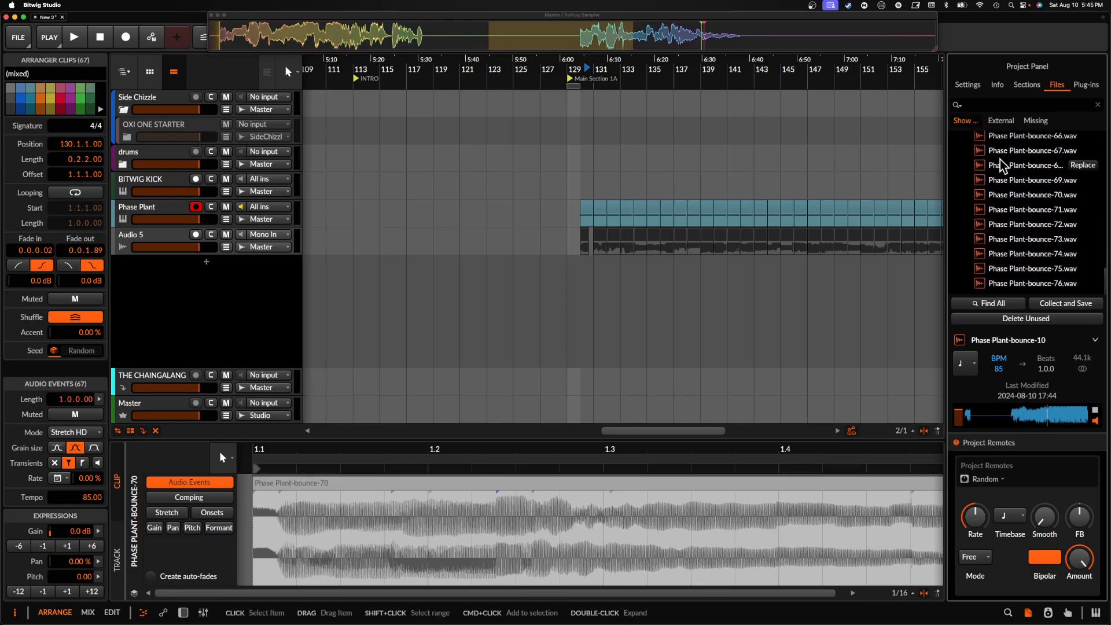
shift+click(1009, 284)
right_click(1008, 284)
click(1005, 284)
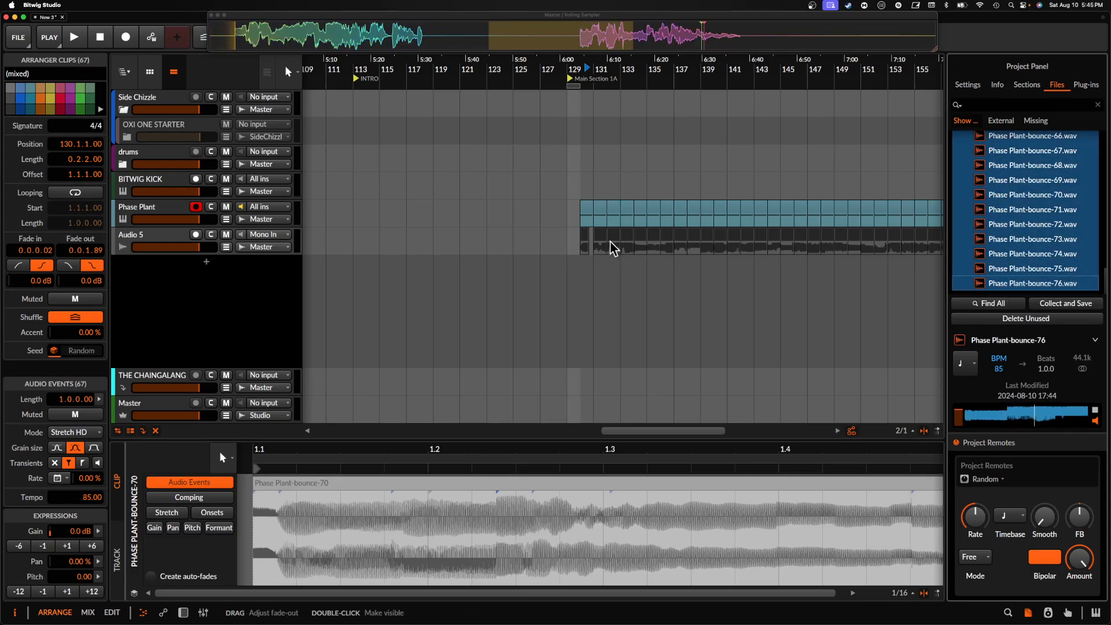
- Rename all the selected bounced audio clips as "Requiem 3 C samples"
click(585, 241)
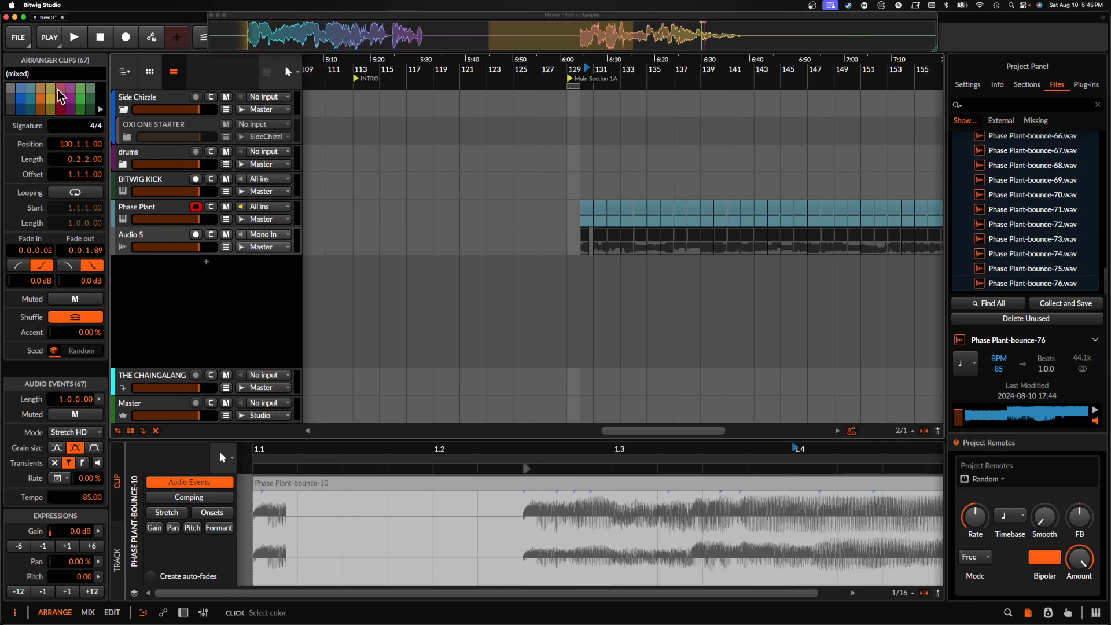
drag(46, 74, 0, 90)
text(Requiem 2)
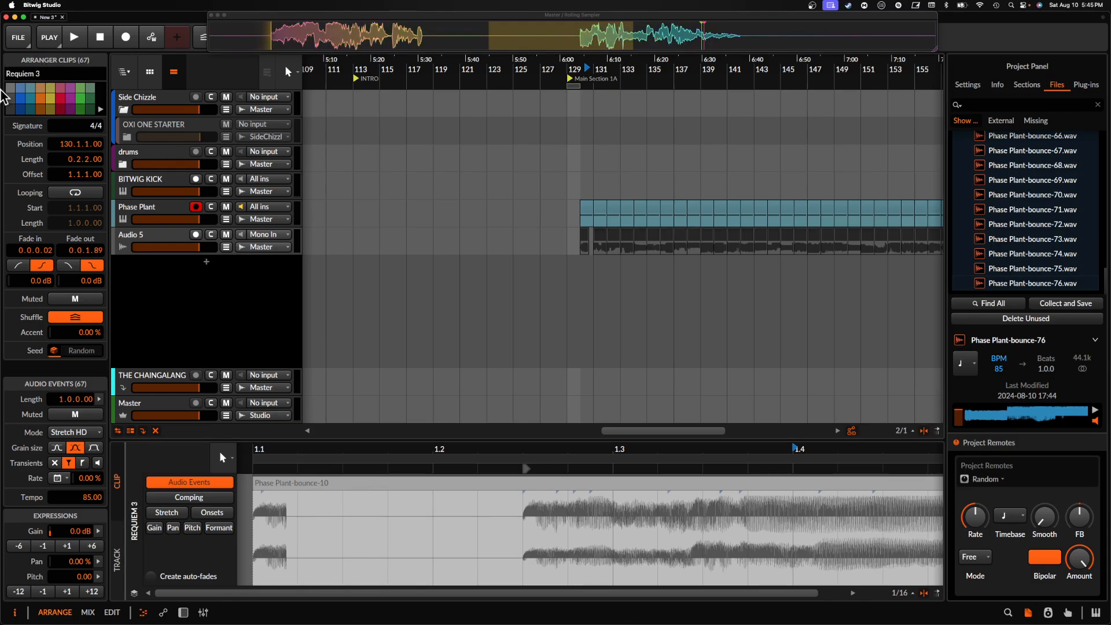
text( C s)
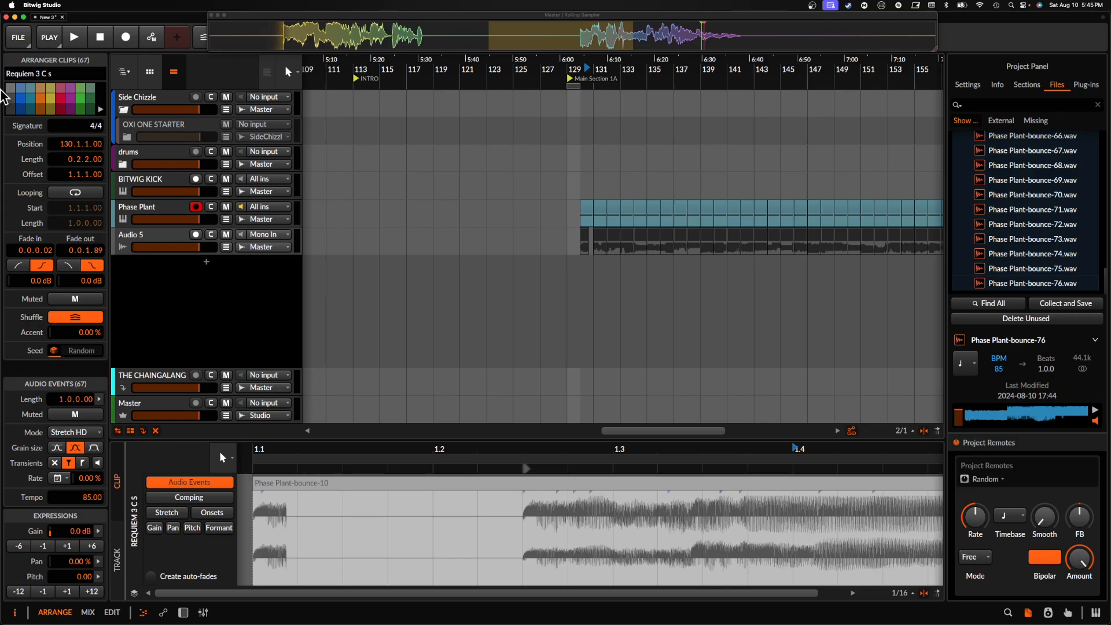
text(amples)
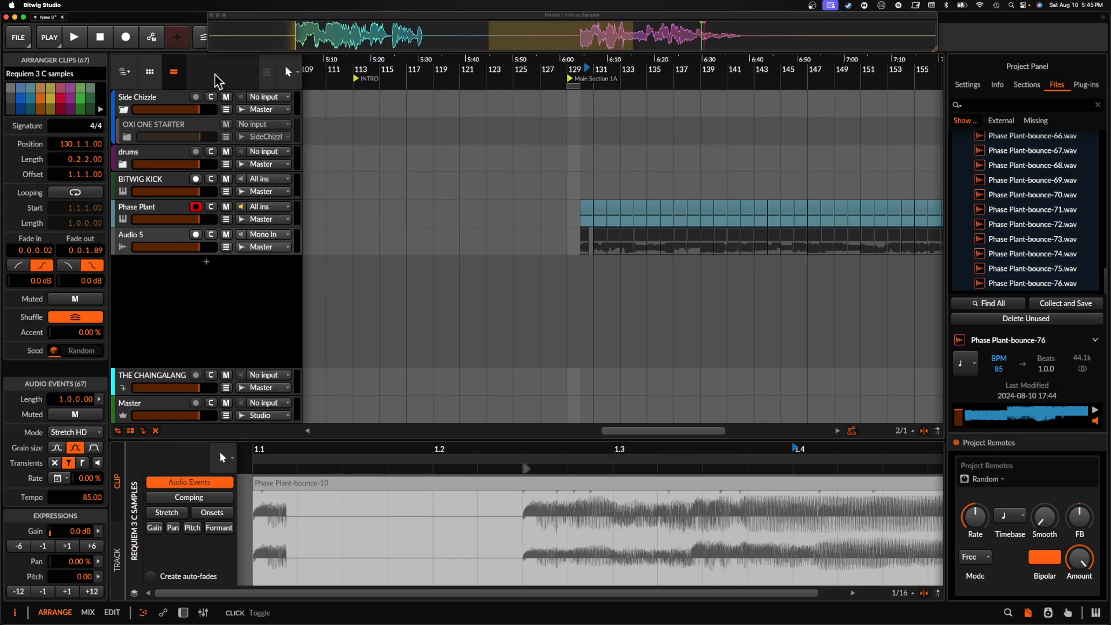
- Bounce all the renamed audio clips in place on the Audio 5 track
scroll(596, 232, up, 3)
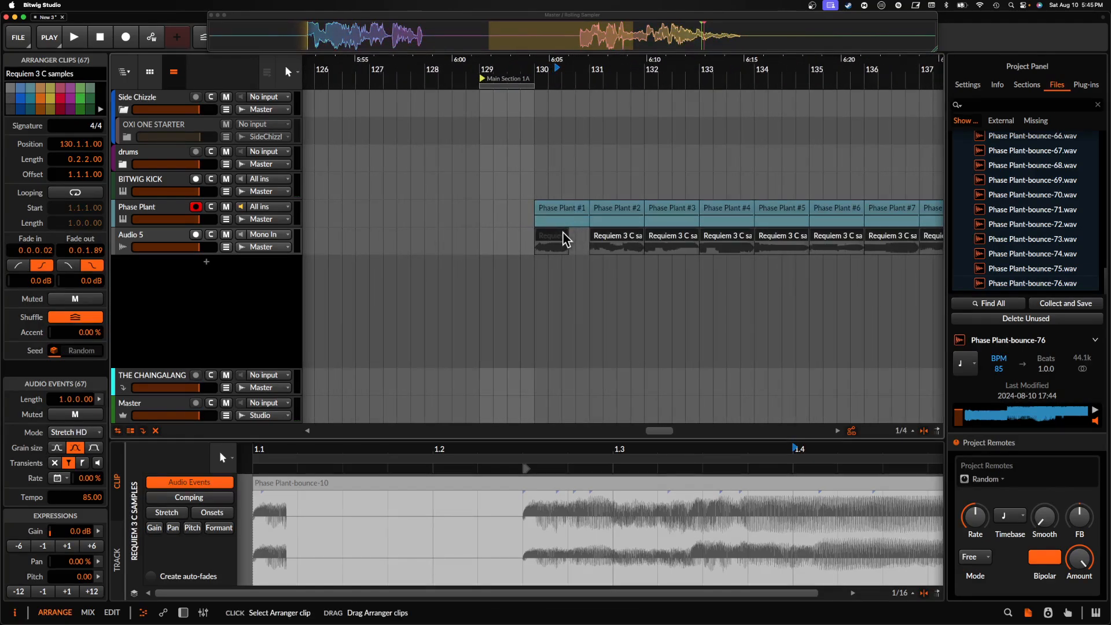
scroll(560, 231, down, 3)
key(super+b)
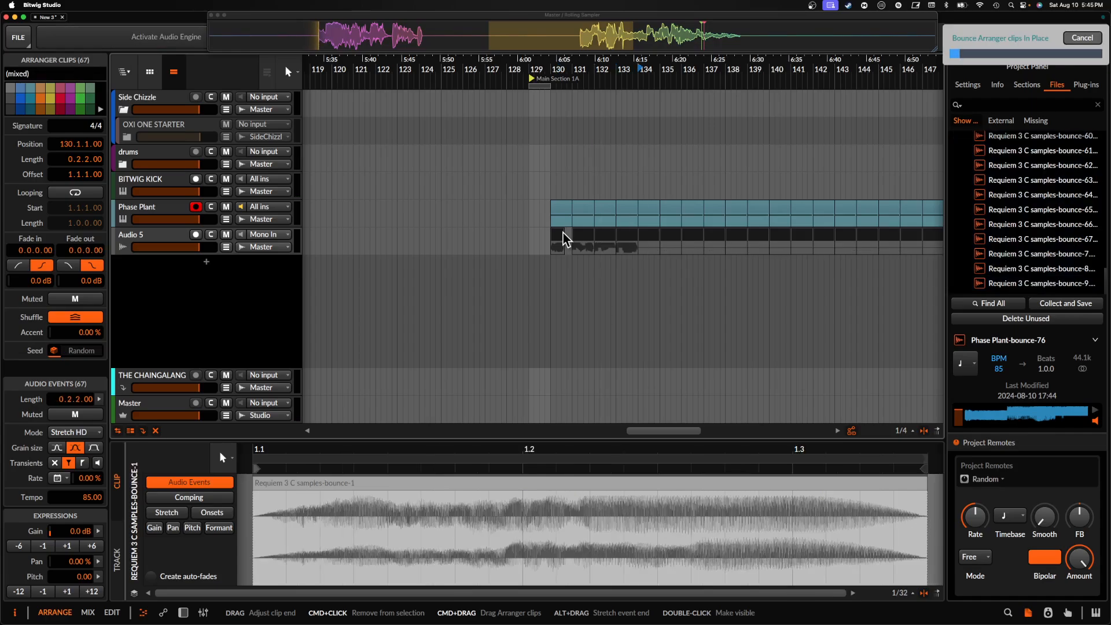
scroll(562, 235, right, 4)
scroll(563, 234, down, 2)
scroll(564, 236, right, 10)
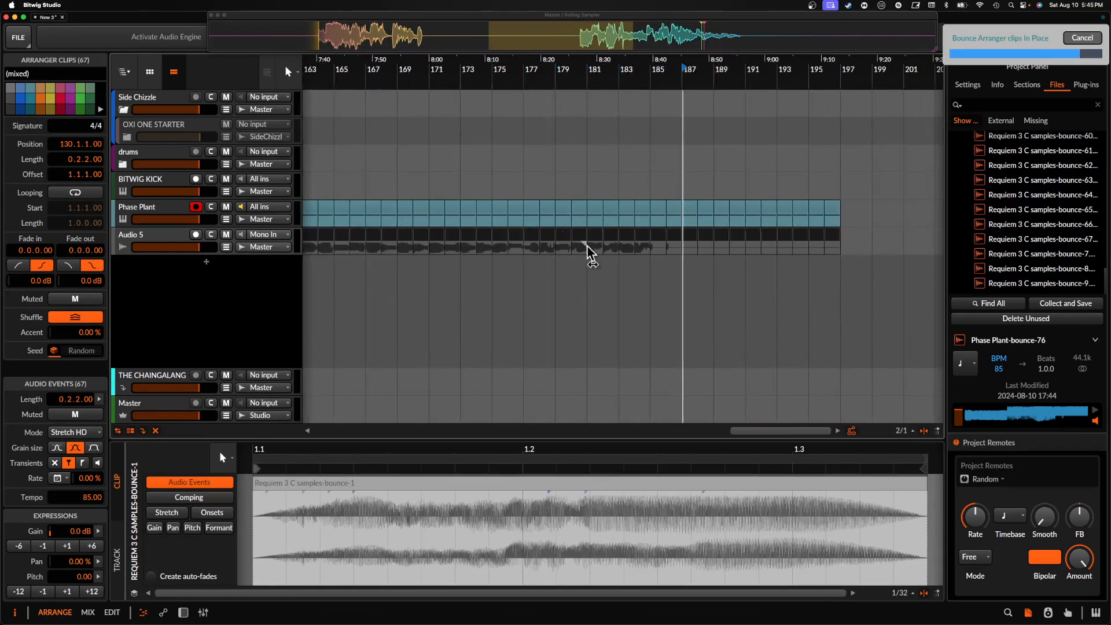
scroll(588, 248, down, 4)
scroll(587, 246, down, 2)
scroll(463, 236, left, 5)
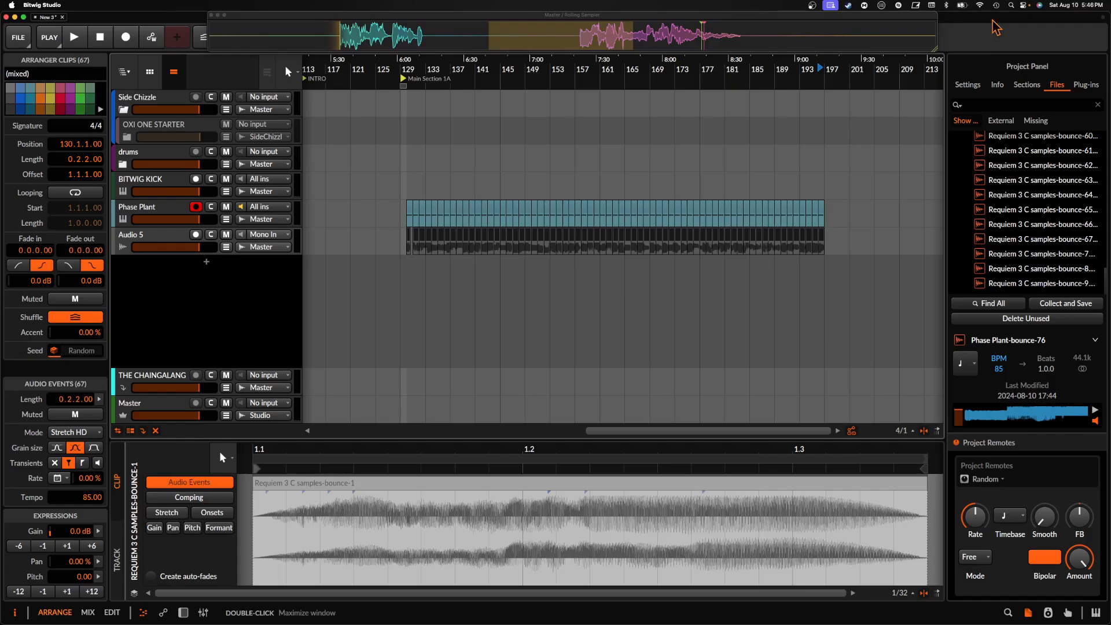
- Move the Bitwig window aside to expose the desktop and create a new folder there
drag(988, 26, 596, 26)
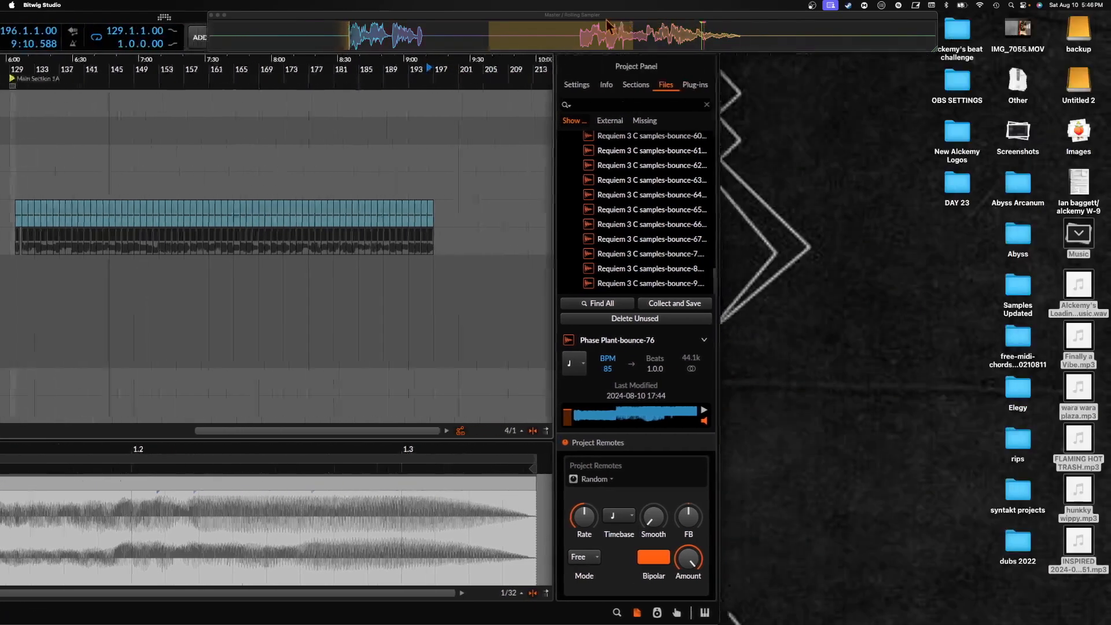
right_click(850, 237)
click(910, 238)
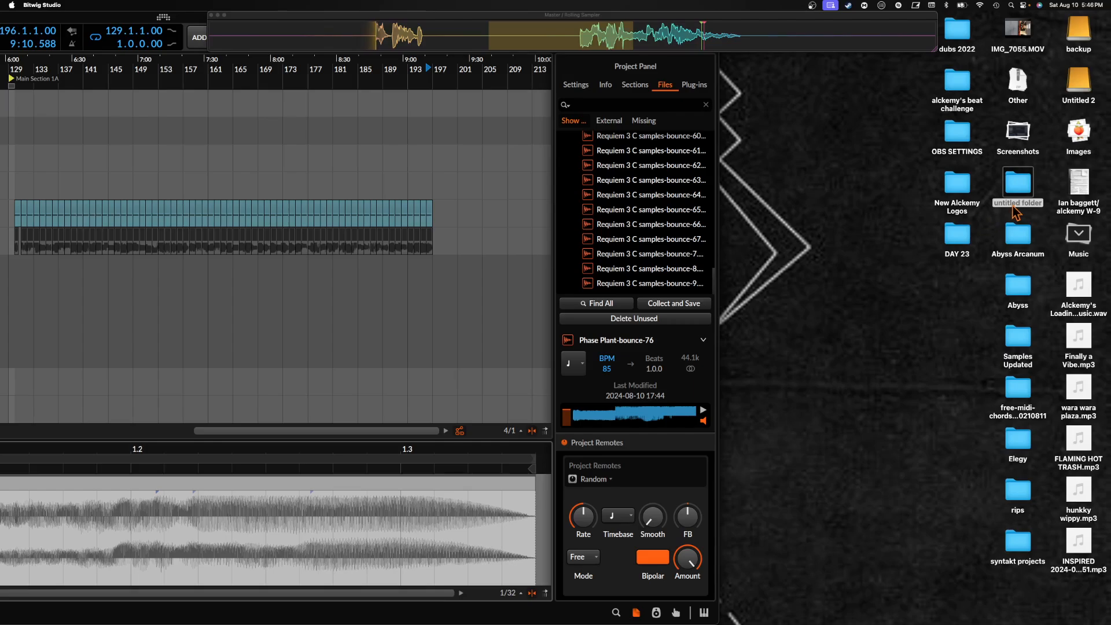
- Rename the untitled desktop folder as "Requiem 3 C samples"
right_click(1016, 213)
click(1016, 213)
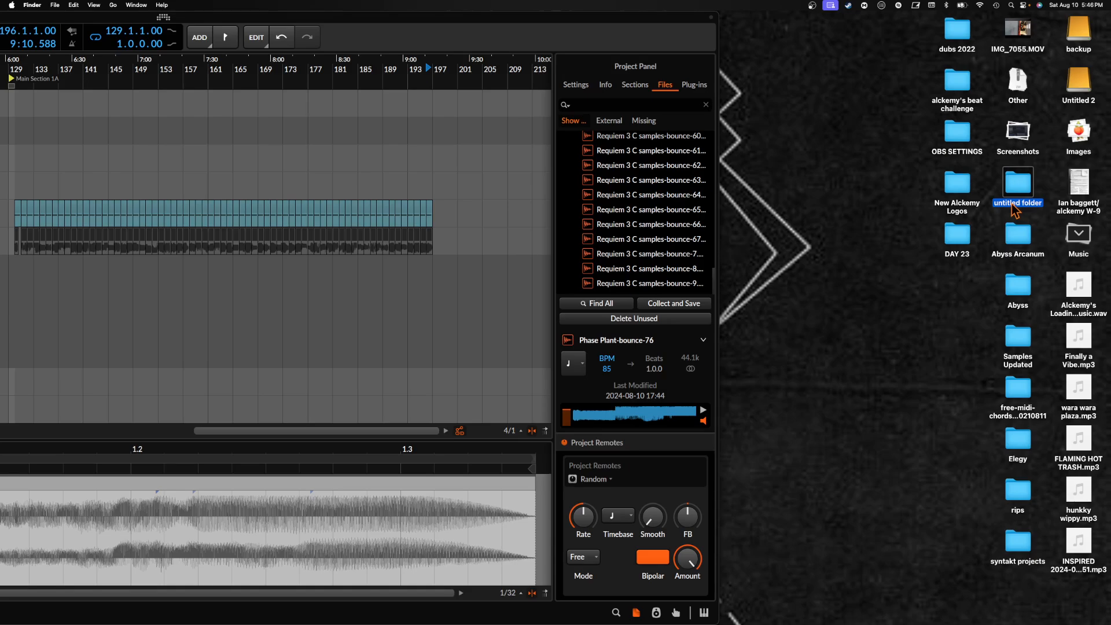
click(1013, 209)
click(1017, 204)
click(1027, 208)
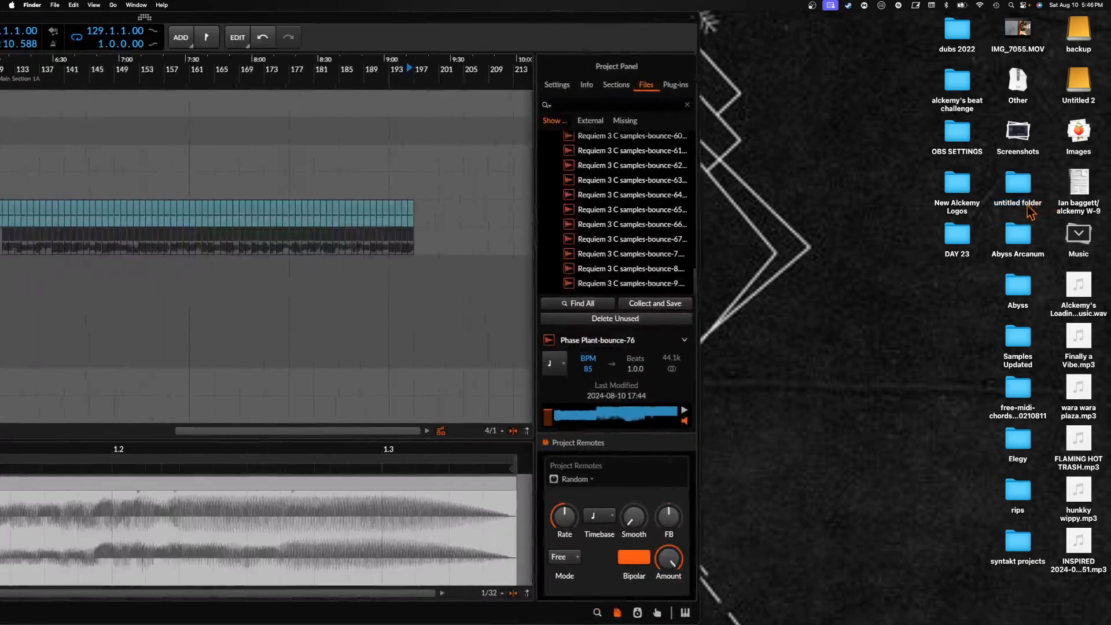
click(1014, 208)
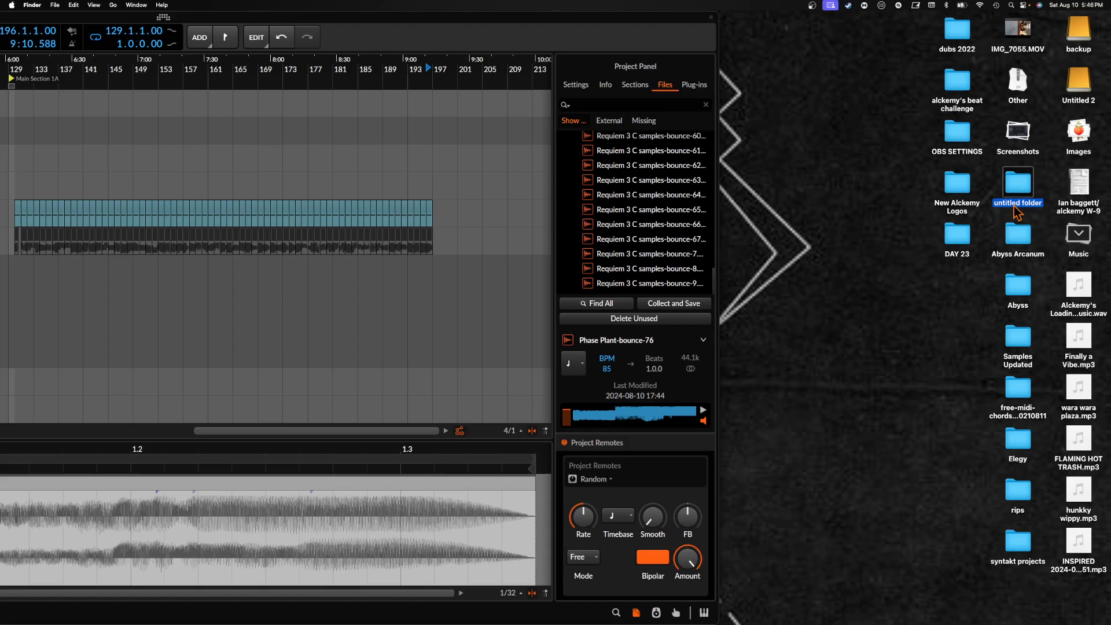
right_click(1014, 208)
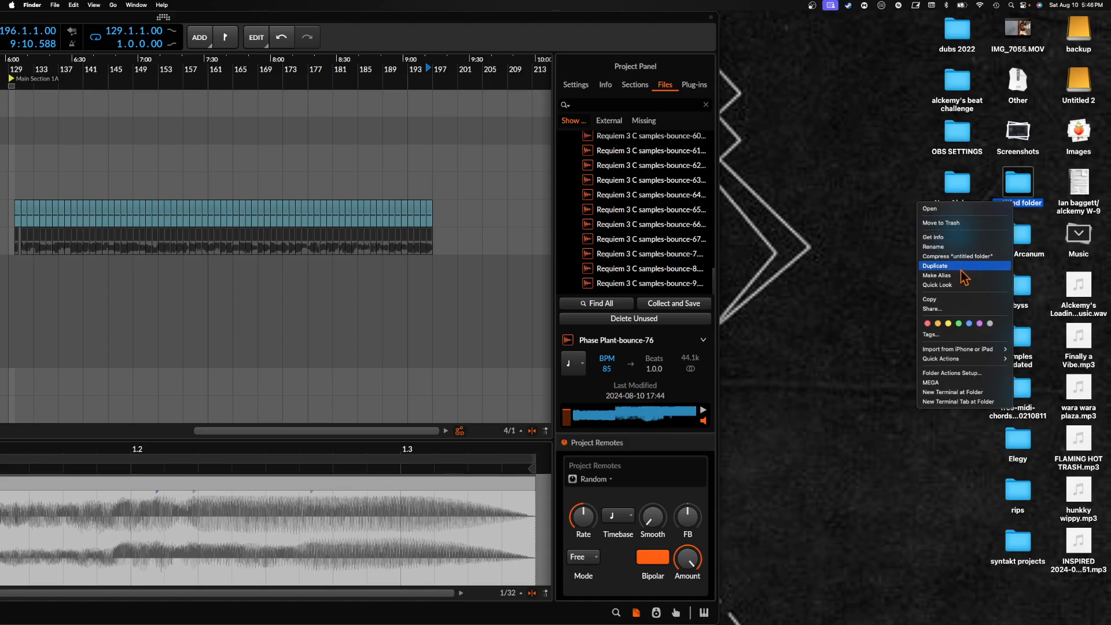
click(949, 249)
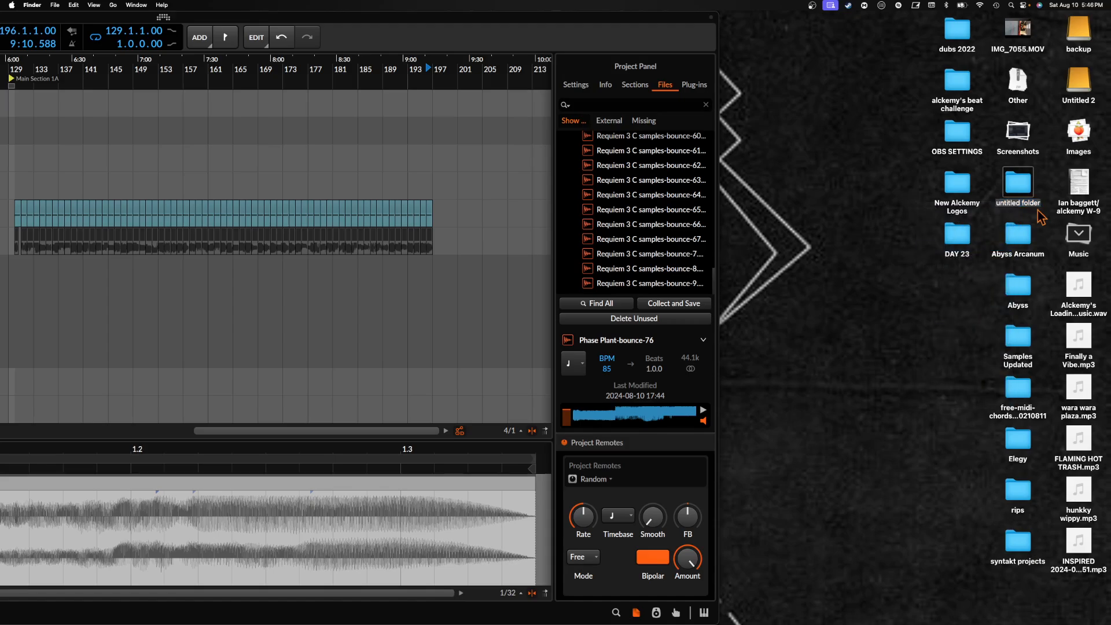
text(Requiem 3 C samples)
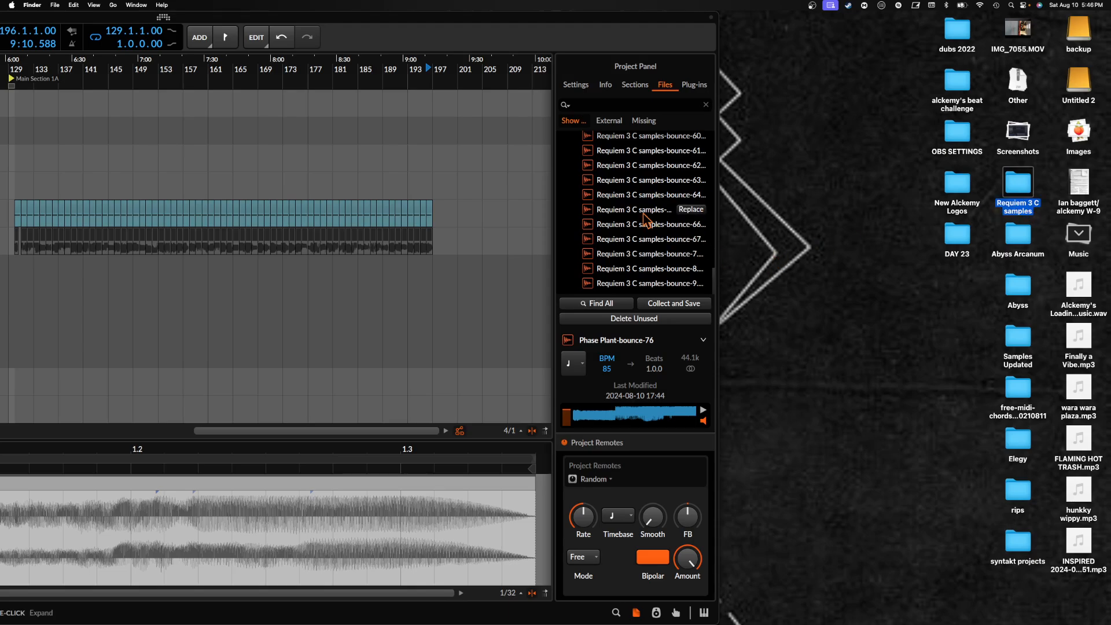
- Select all the Requiem 3 C samples-bounce WAV files in the project's file list and copy them into the Requiem 3 C samples desktop folder
scroll(642, 214, up, 15)
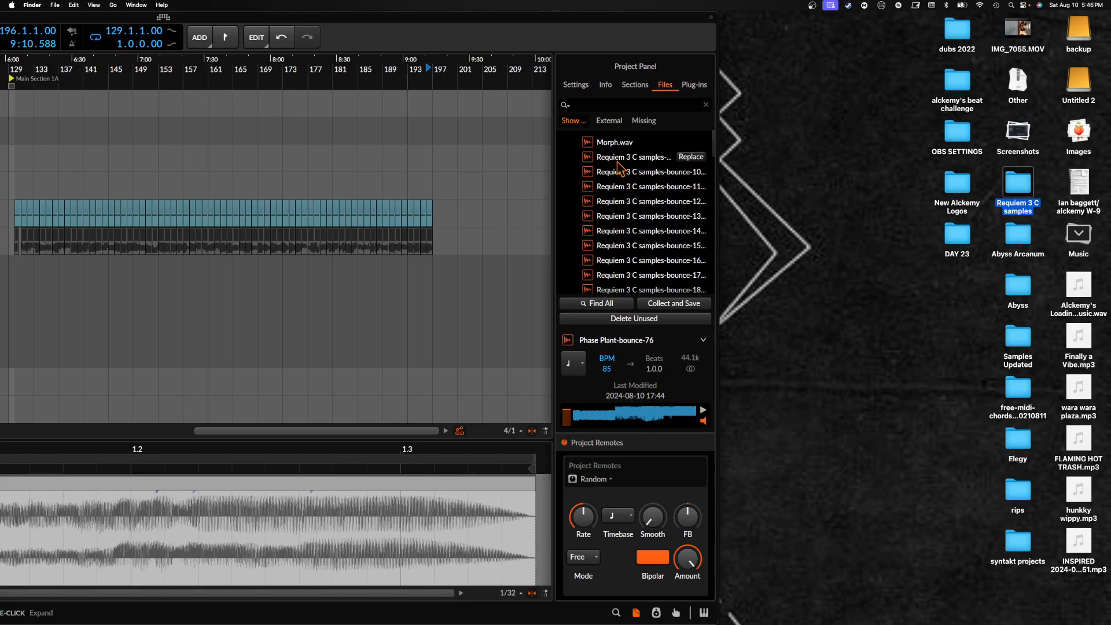
click(585, 159)
scroll(655, 286, down, 10)
shift+click(655, 286)
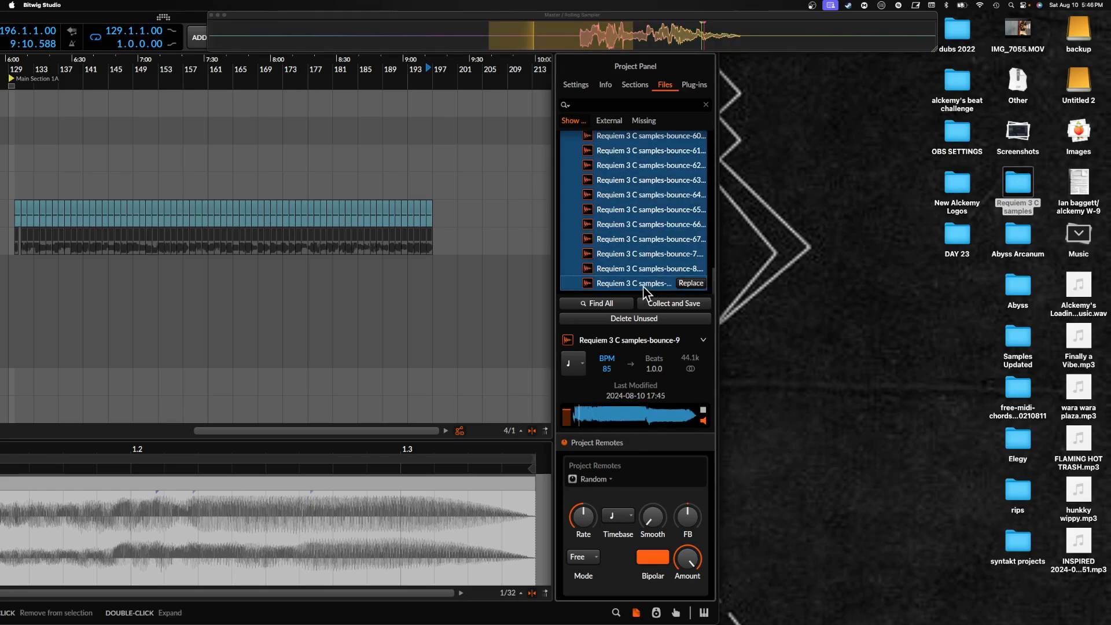
drag(656, 286, 1018, 186)
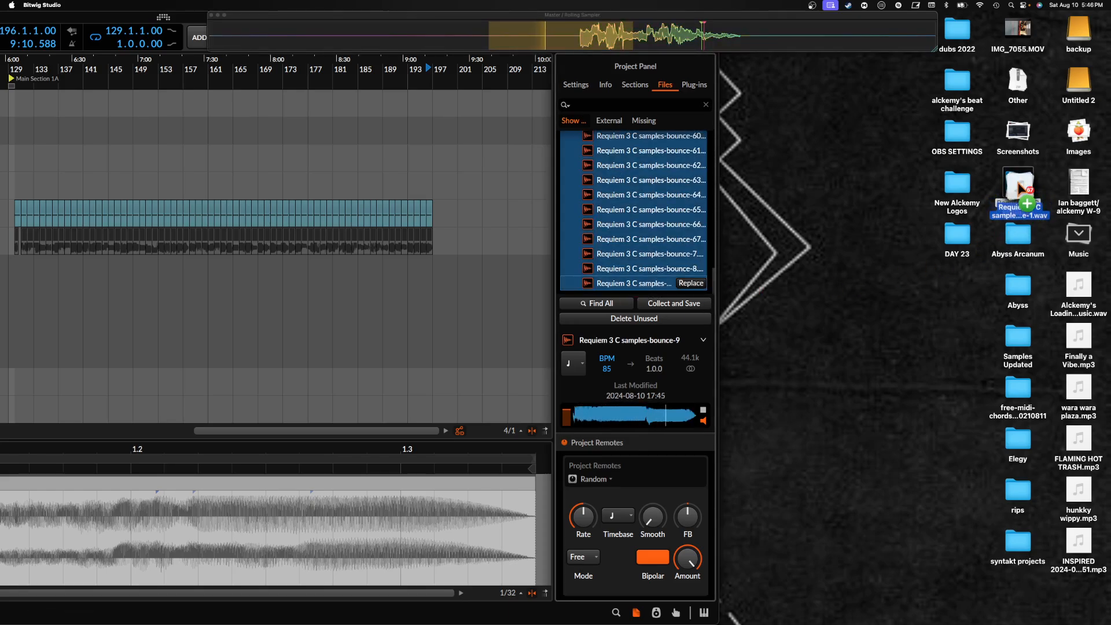
- Open the Requiem 3 C samples folder in Finder and look through the copied WAV files
click(1018, 188)
double_click(1017, 188)
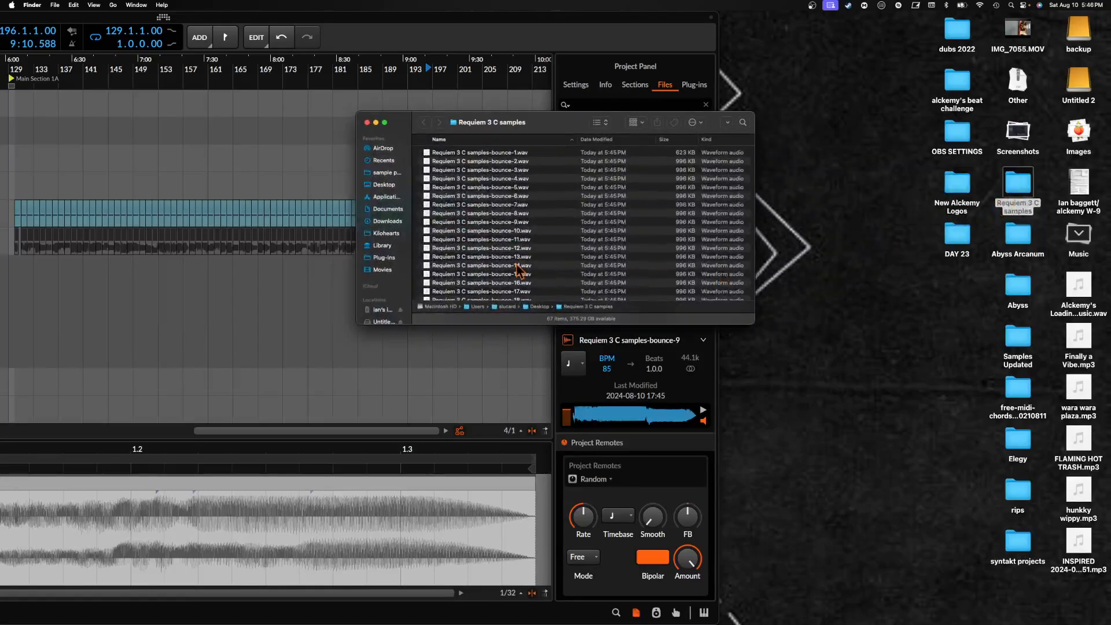
scroll(488, 220, down, 10)
scroll(489, 217, up, 10)
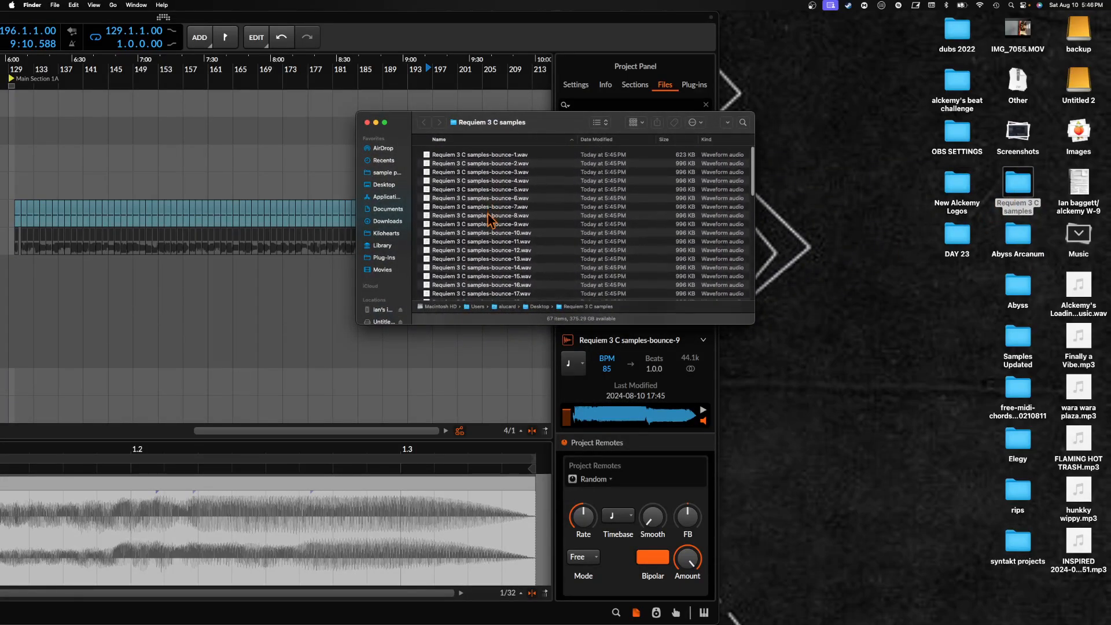
- Audition the copied WAV files in sequence from Requiem 3 C samples-bounce-1 through bounce-28, then close the folder window
click(476, 155)
key(space)
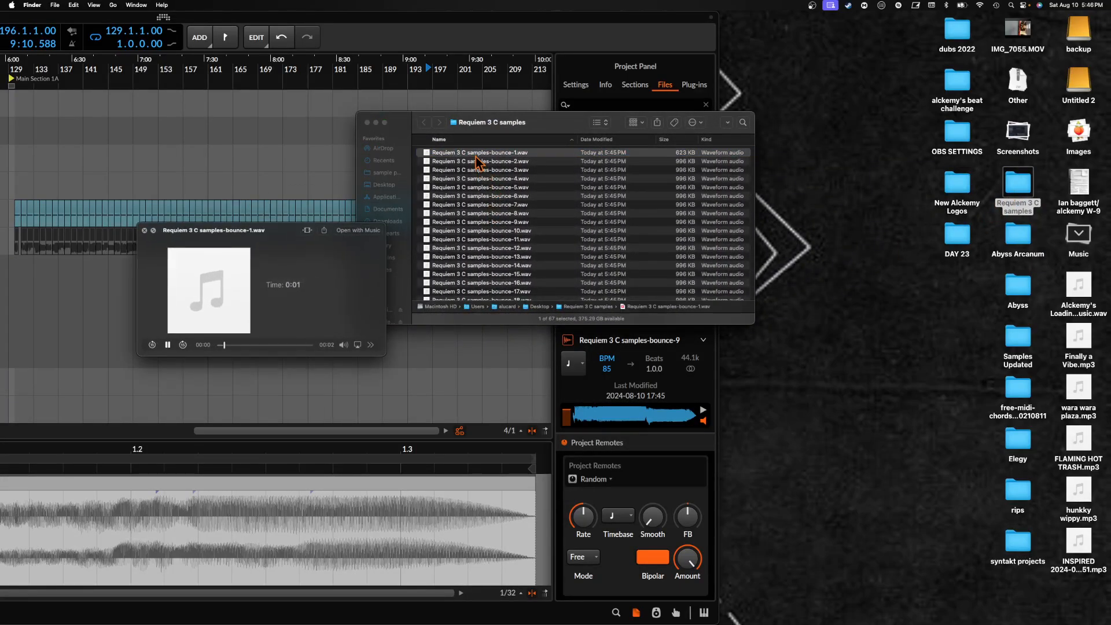
key(Down)
key(Down)
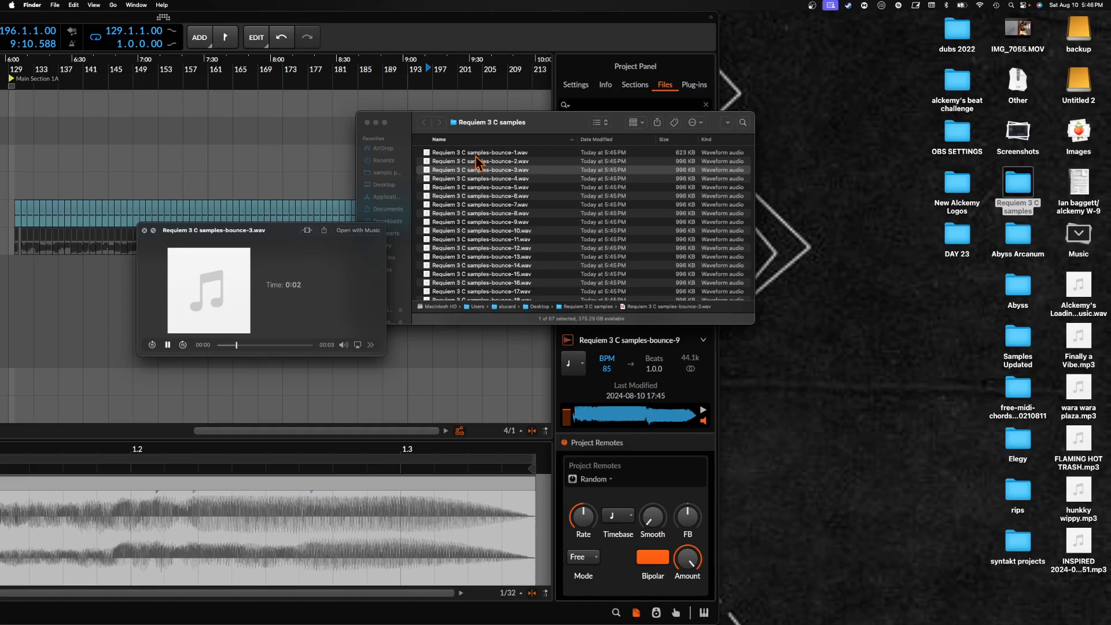
key(Down)
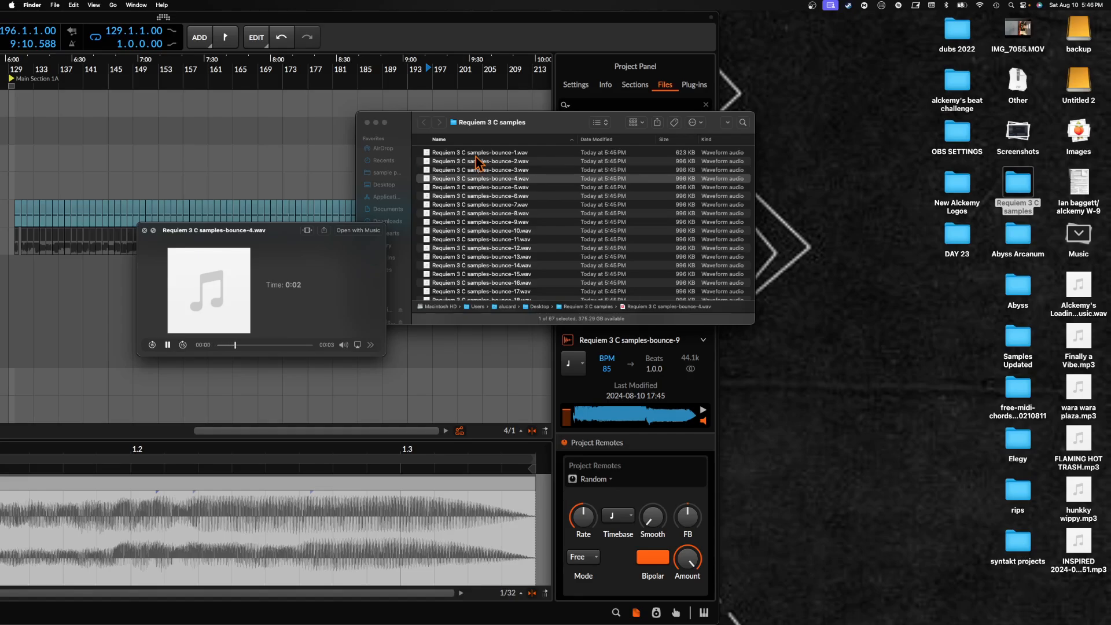
key(Down)
key(Down)
key(Down)
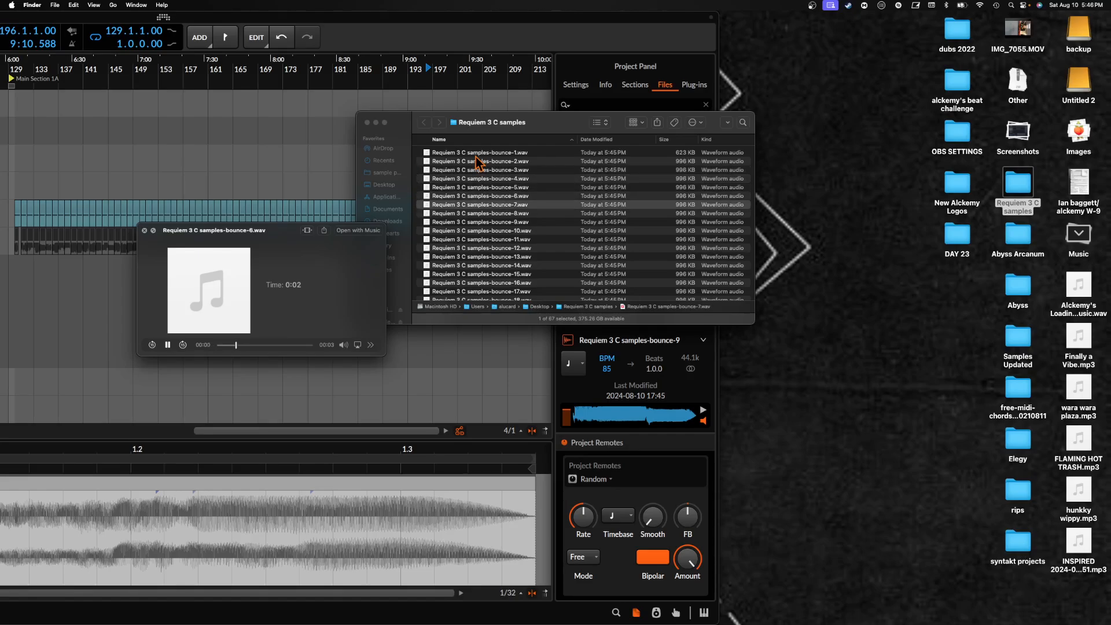
key(Down)
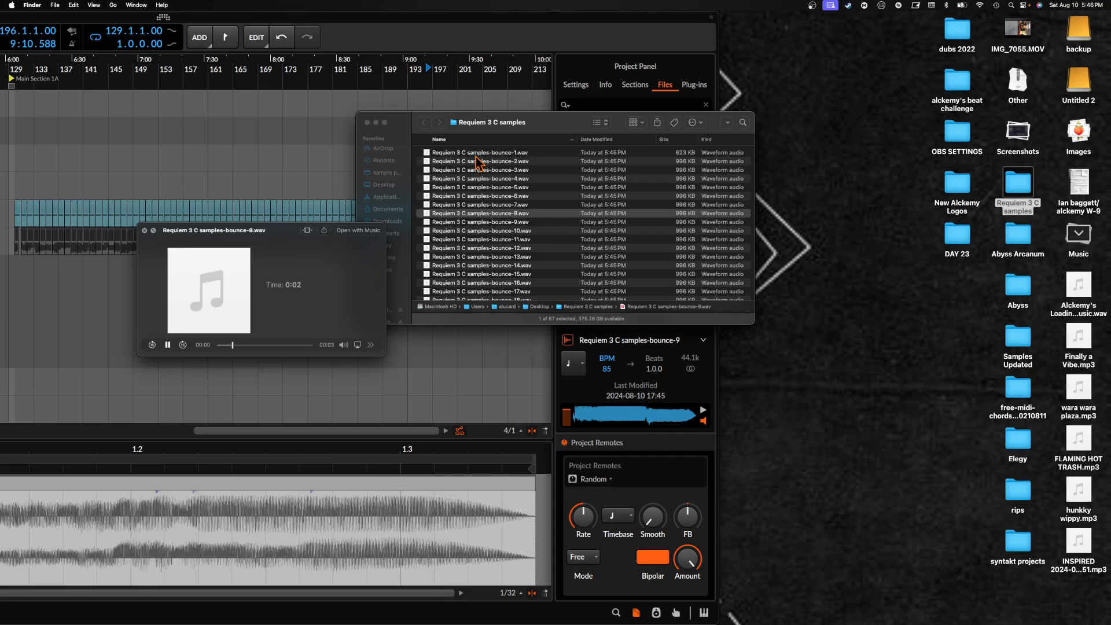
key(Down)
key(Down)
key(Down)
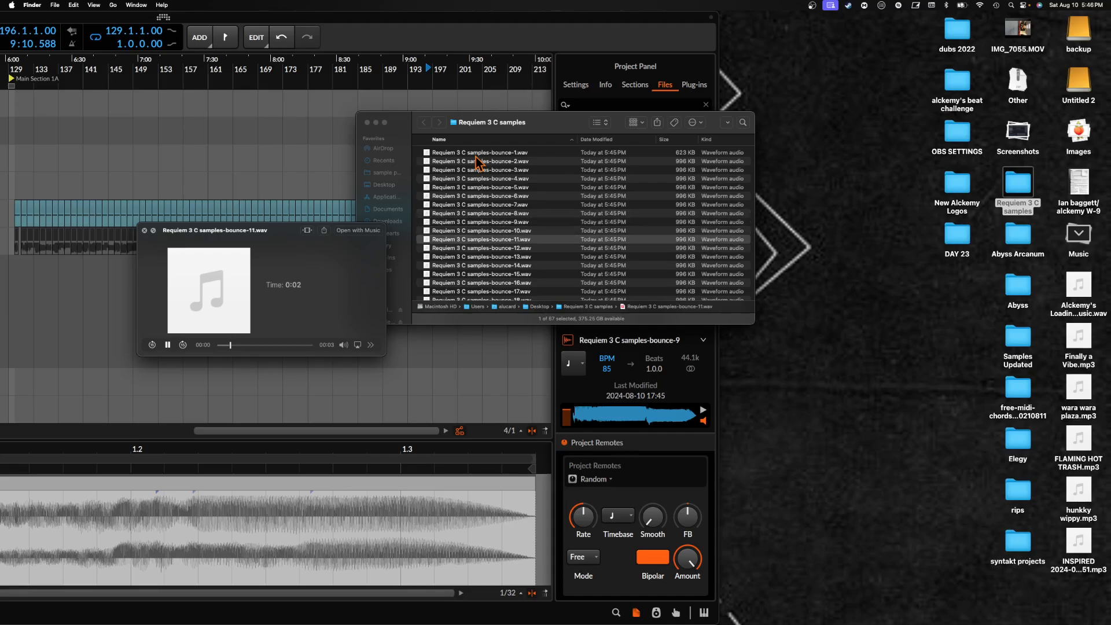
key(Down)
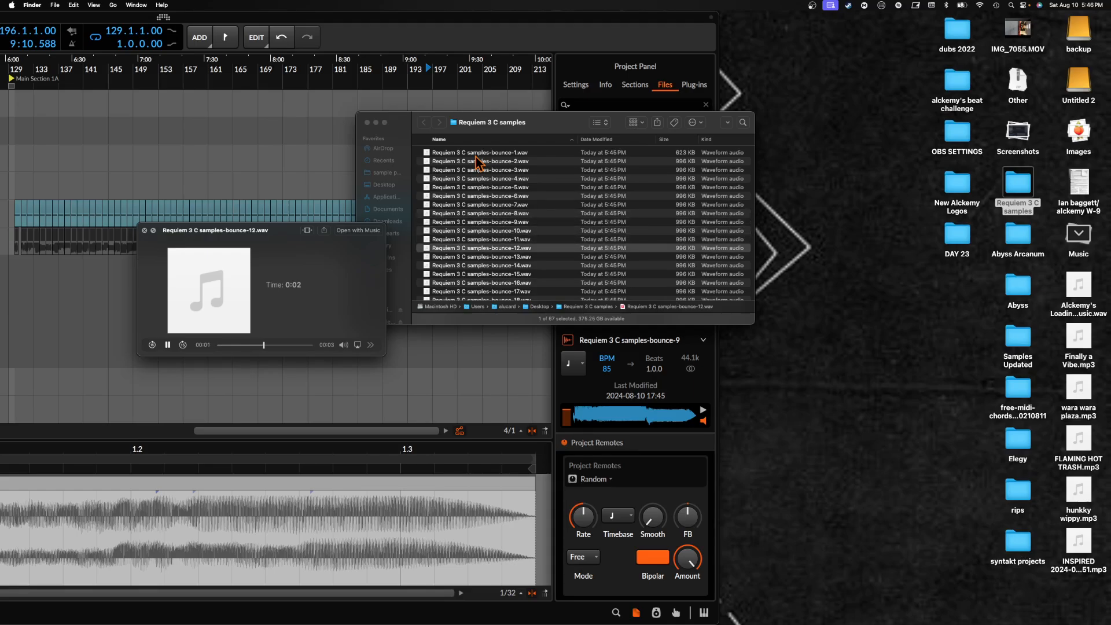
key(Down)
key(Down)
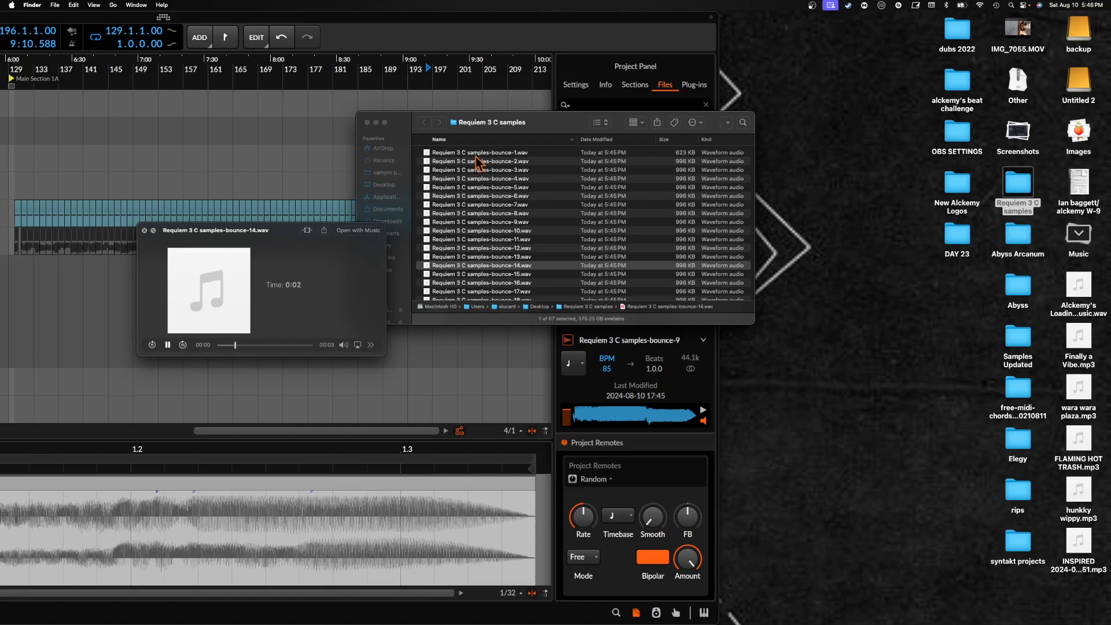
key(Down)
key(Down)
key(Down)
key(Down)
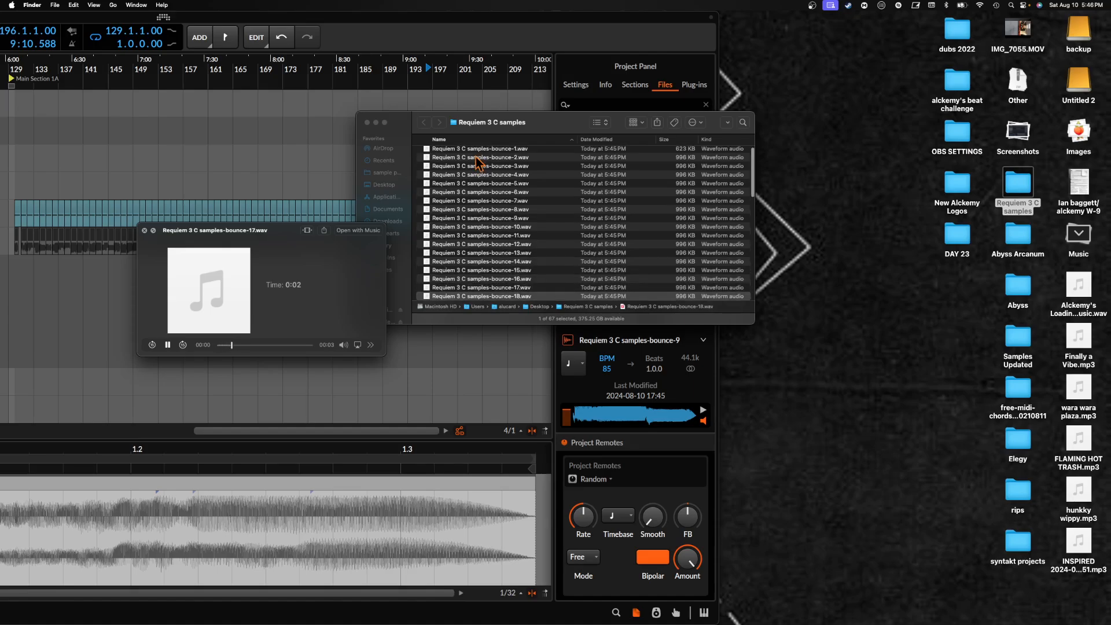
key(Down)
key(Down)
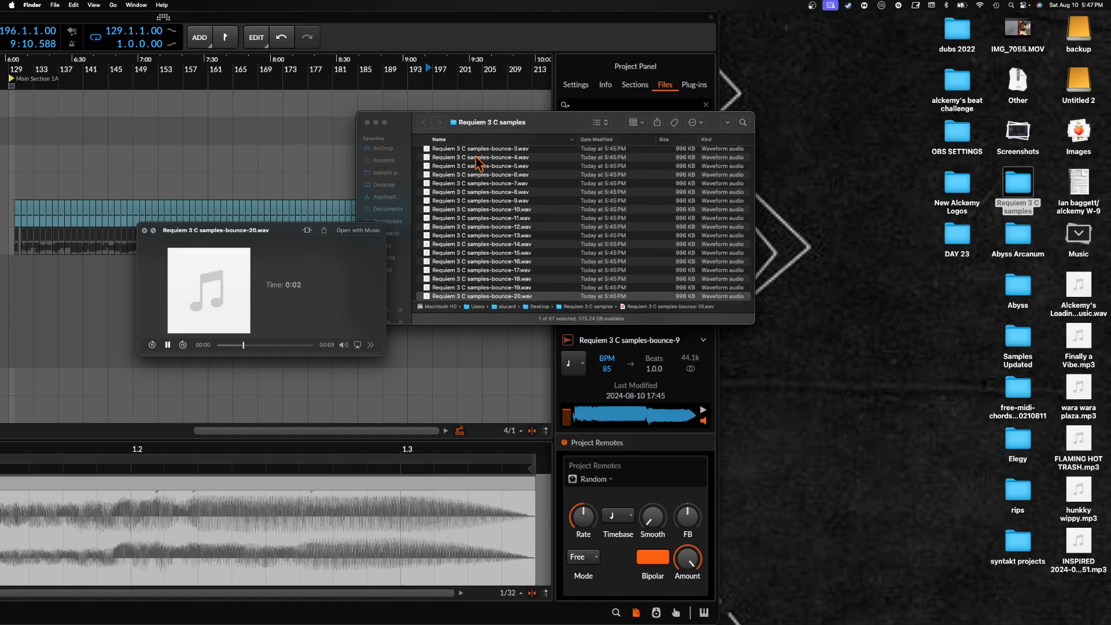
key(Down)
key(Down)
key(Down)
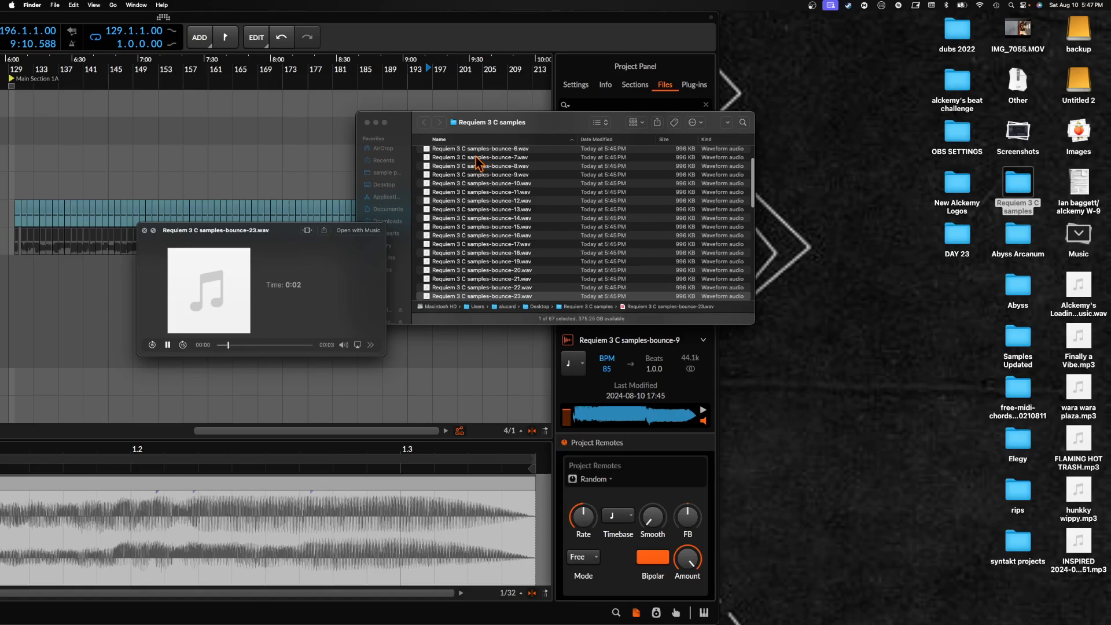
key(Down)
key(Down)
key(Down)
key(Down)
key(Down)
key(space)
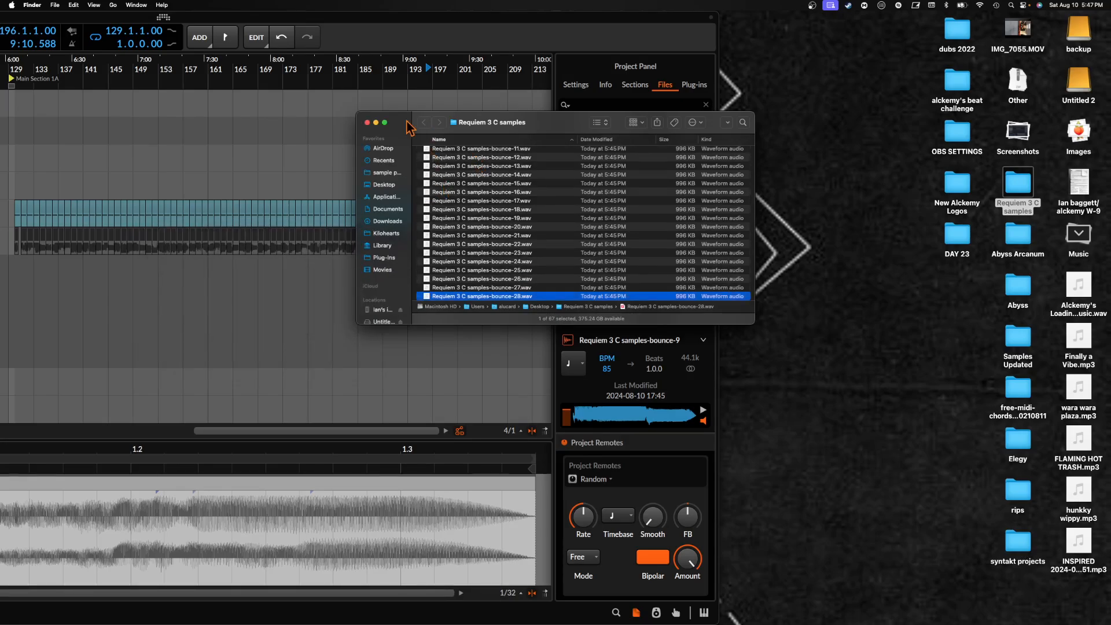
click(368, 123)
- Return to the arrangement and move the Bitwig window back so it fills the screen again
scroll(324, 301, left, 5)
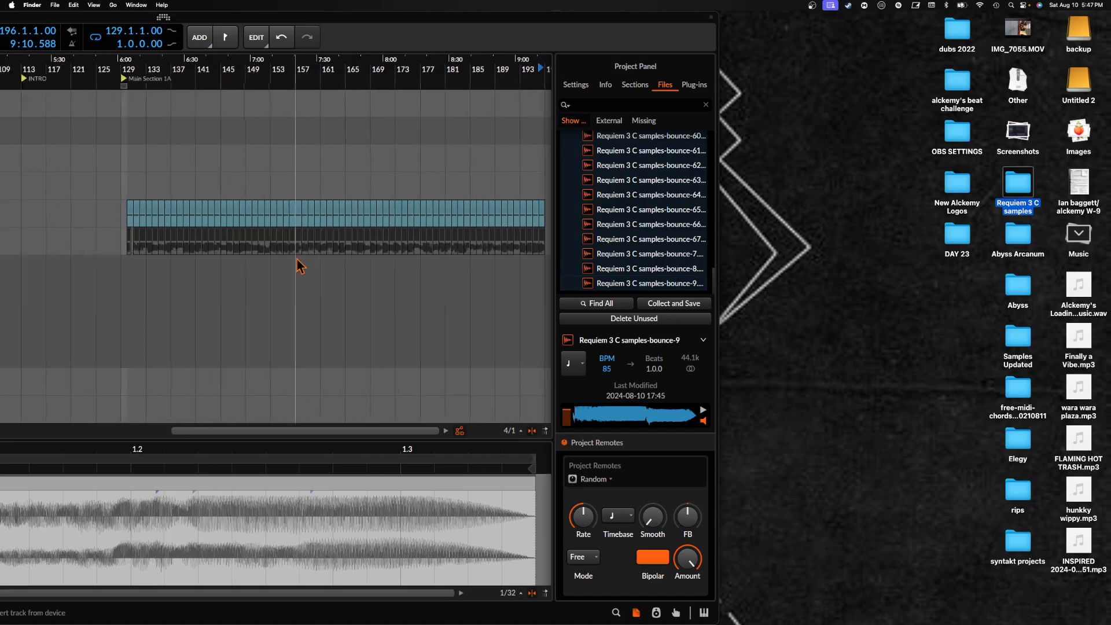
click(294, 222)
scroll(293, 222, down, 5)
scroll(290, 220, up, 5)
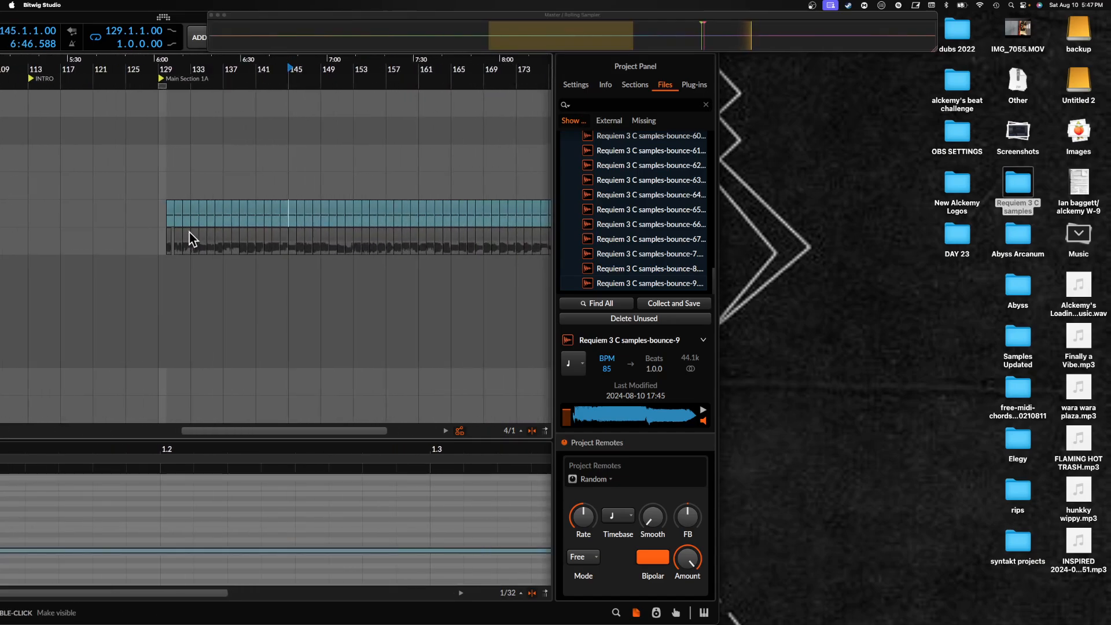
scroll(188, 237, down, 4)
scroll(222, 224, up, 5)
scroll(221, 225, down, 3)
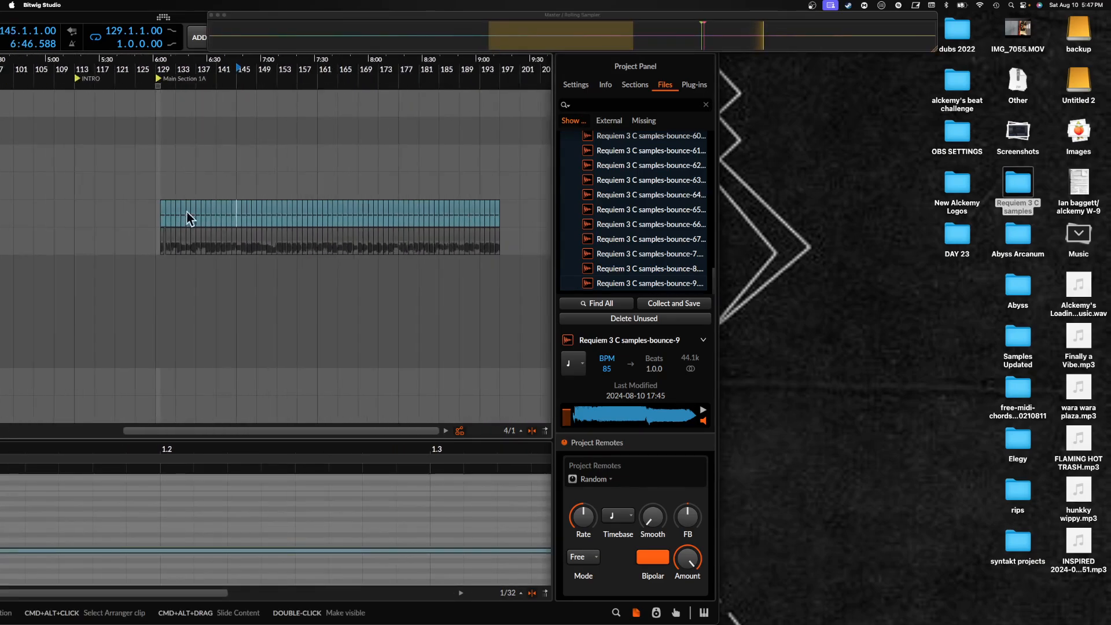
scroll(186, 214, left, 2)
scroll(186, 213, down, 5)
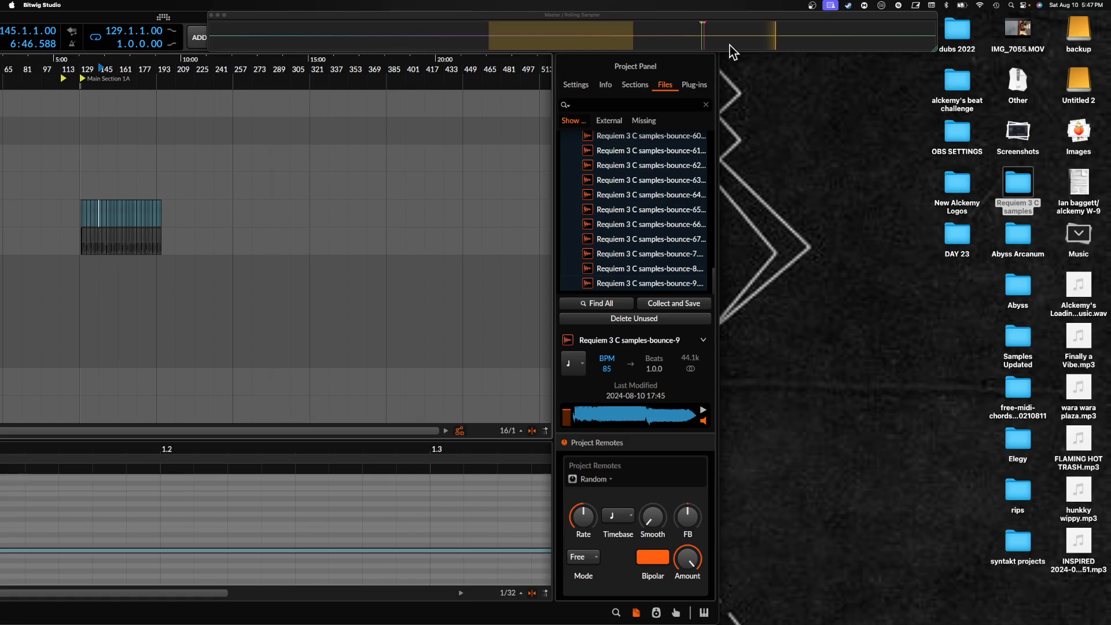
drag(137, 18, 529, 18)
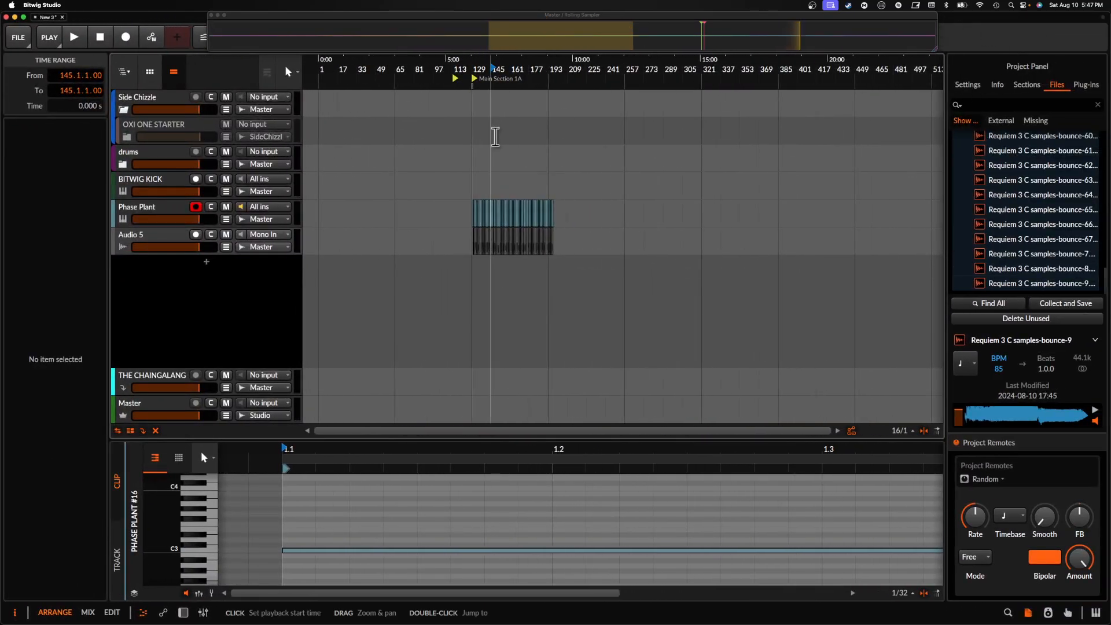
- Add a new instrument track below the existing Phase Plant track and insert Phase Plant on it
key(super+t)
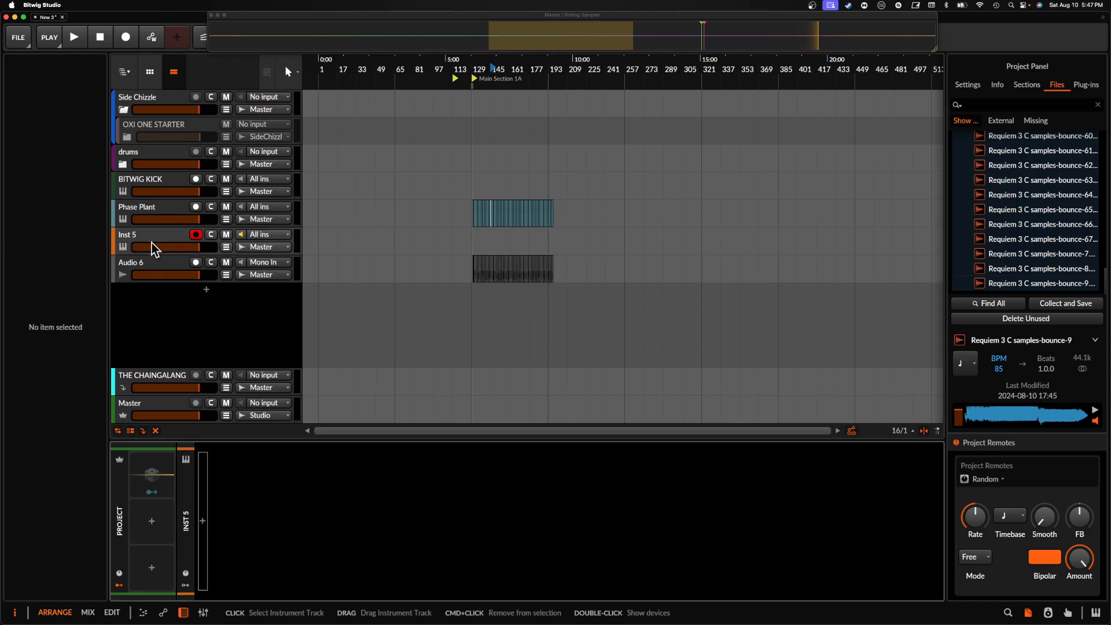
click(203, 522)
text(phase)
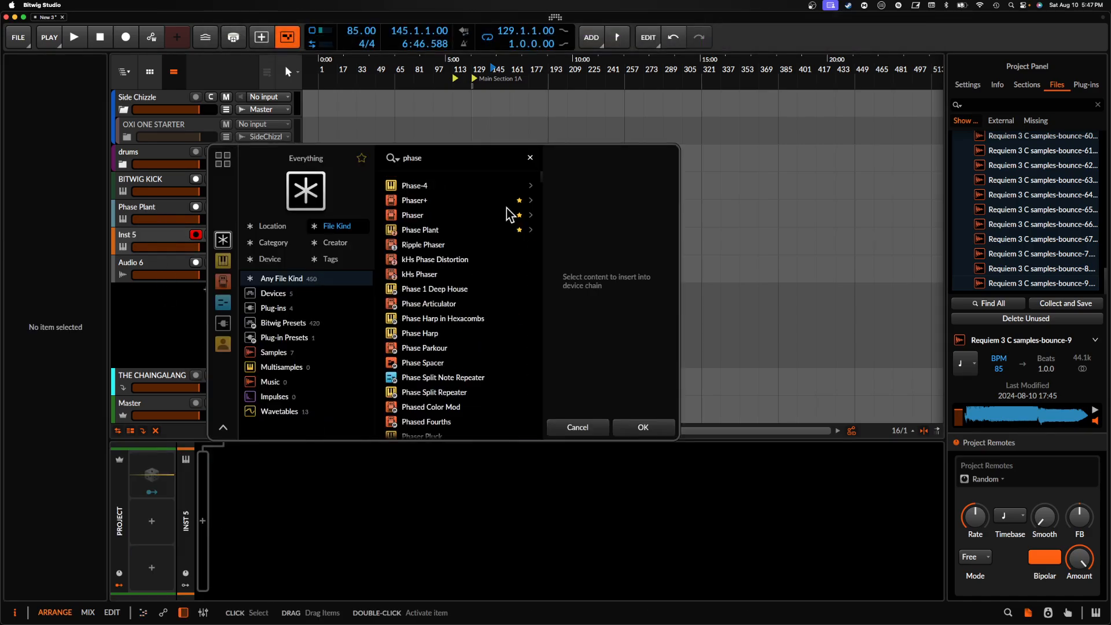
click(428, 229)
click(652, 426)
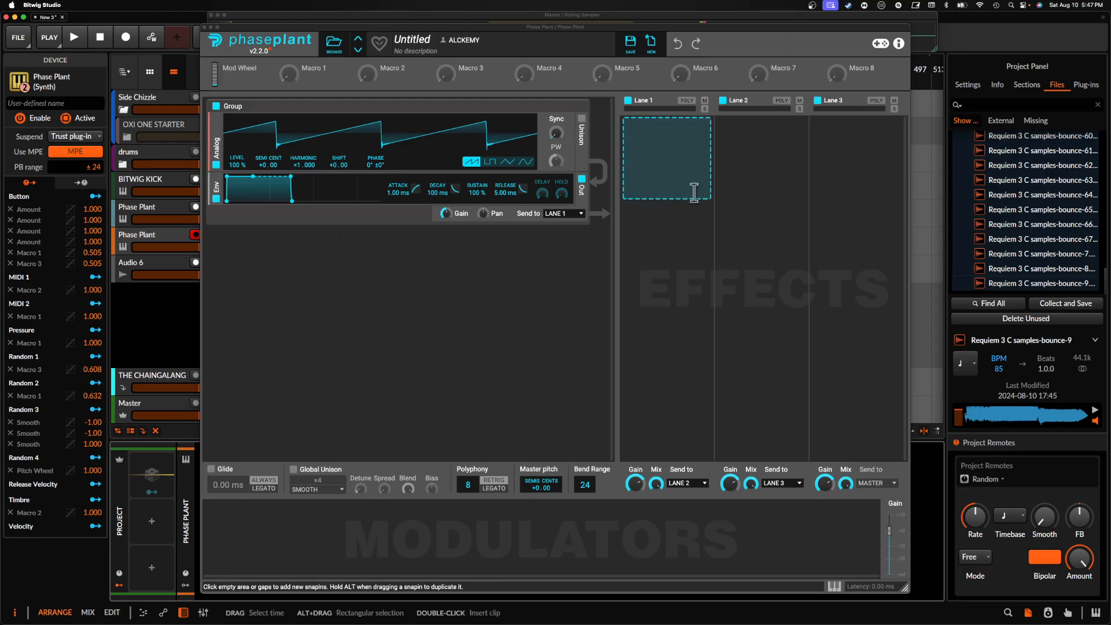
- Add a Transient Shaper to Phase Plant's Lane 3 and replace the Analog generator group with a Granular generator
click(854, 156)
click(815, 236)
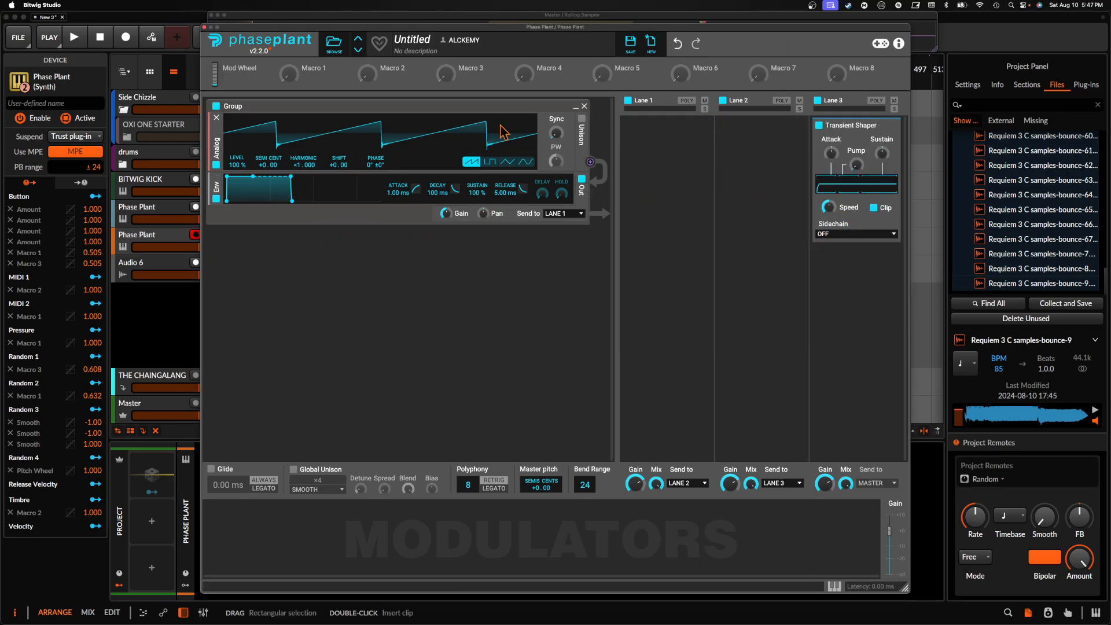
click(584, 106)
click(485, 121)
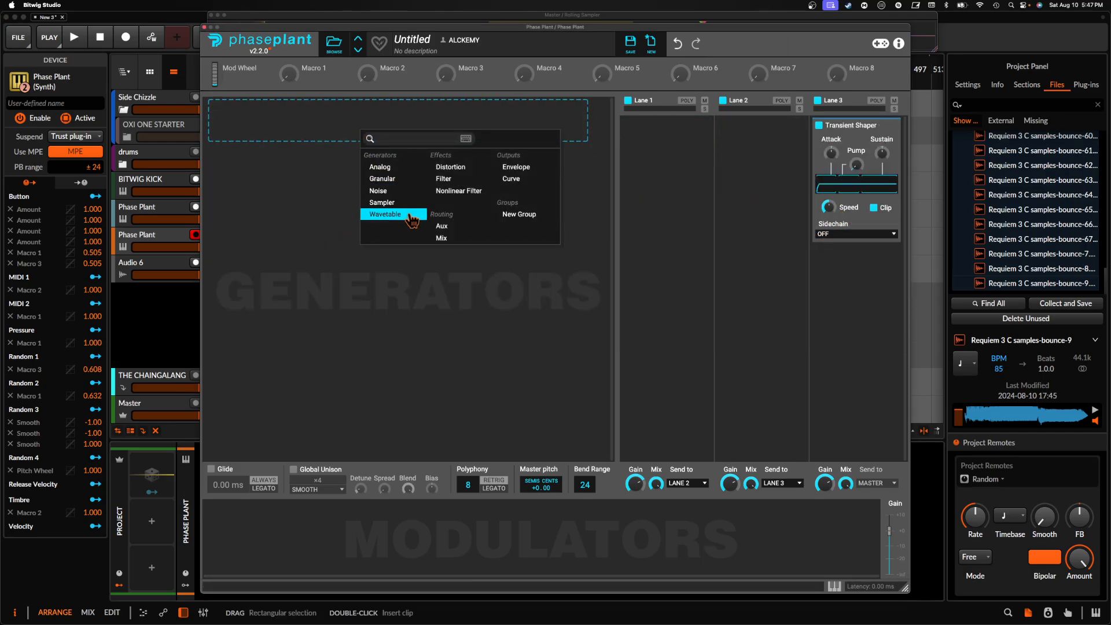
click(383, 179)
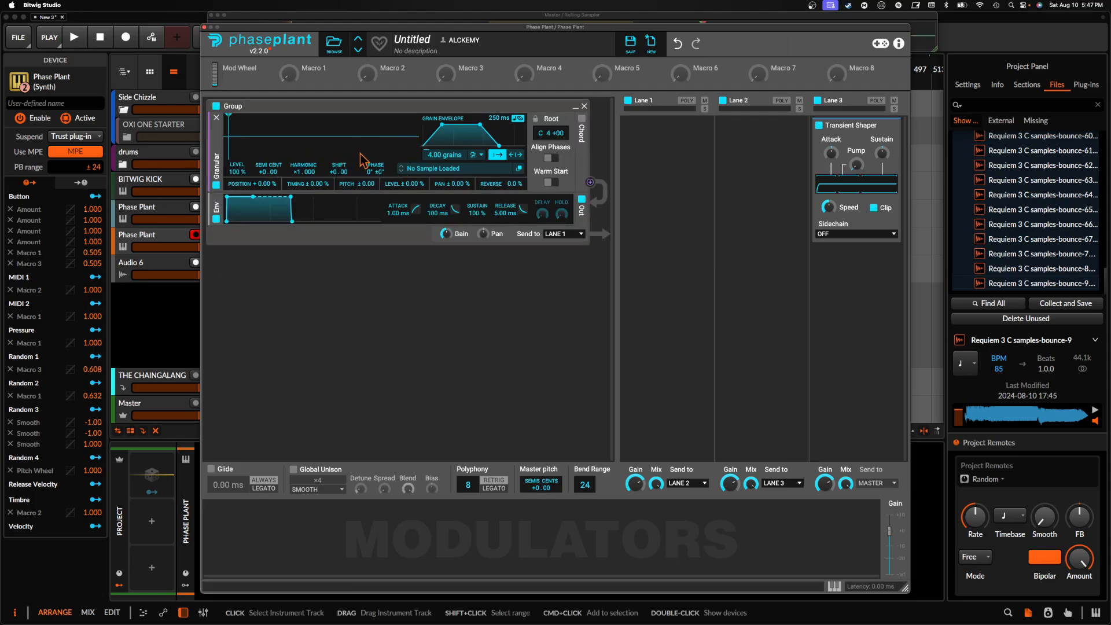
- Open the Granular generator's sample browser and go to its option for adding a location
click(432, 172)
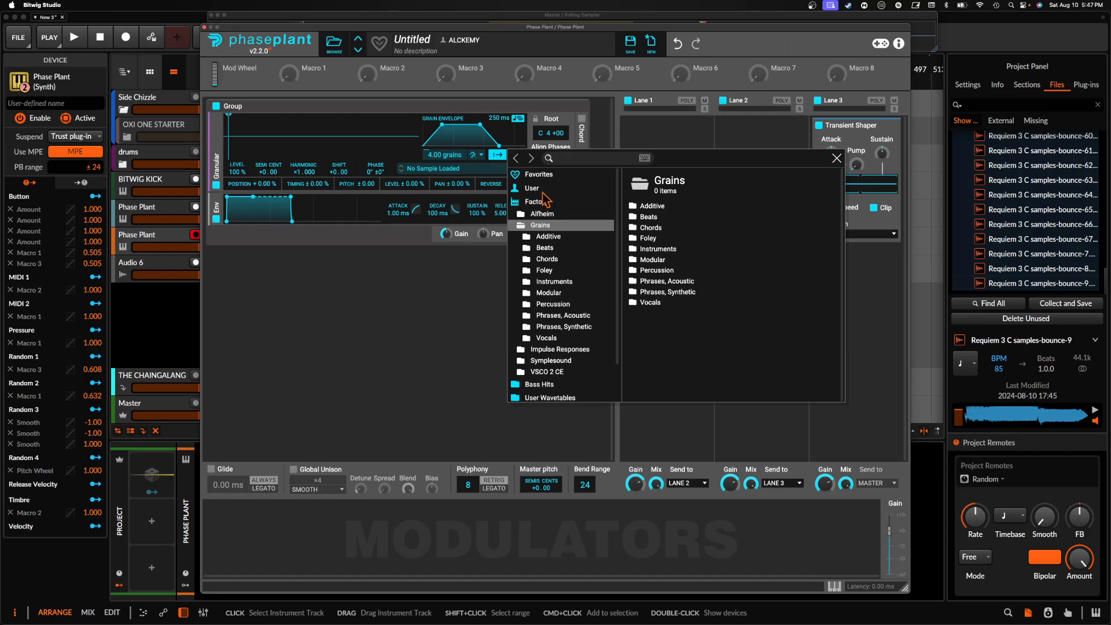
scroll(555, 261, down, 2)
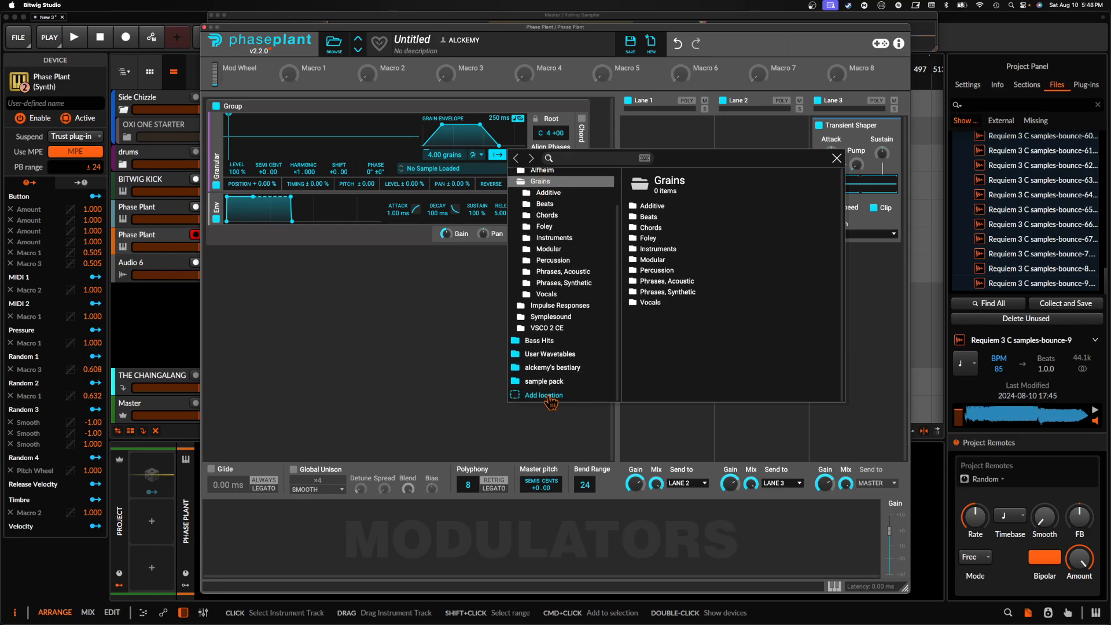
click(548, 399)
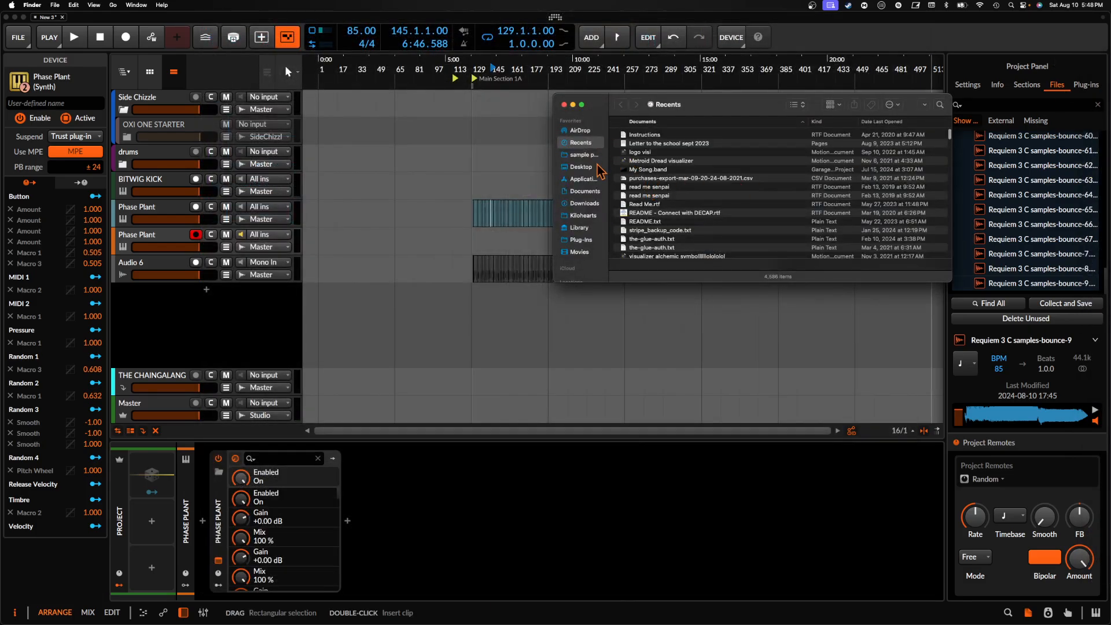
- In Finder, move the Requiem 3 C samples folder from the Desktop into the sample pack folder and close the window
click(583, 155)
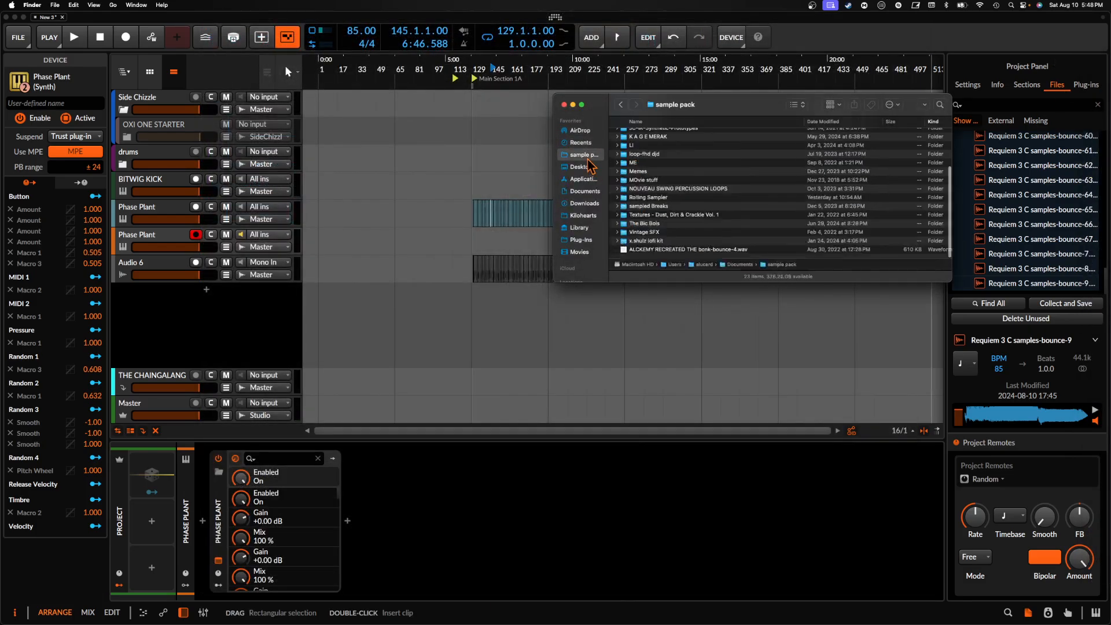
scroll(644, 149, up, 5)
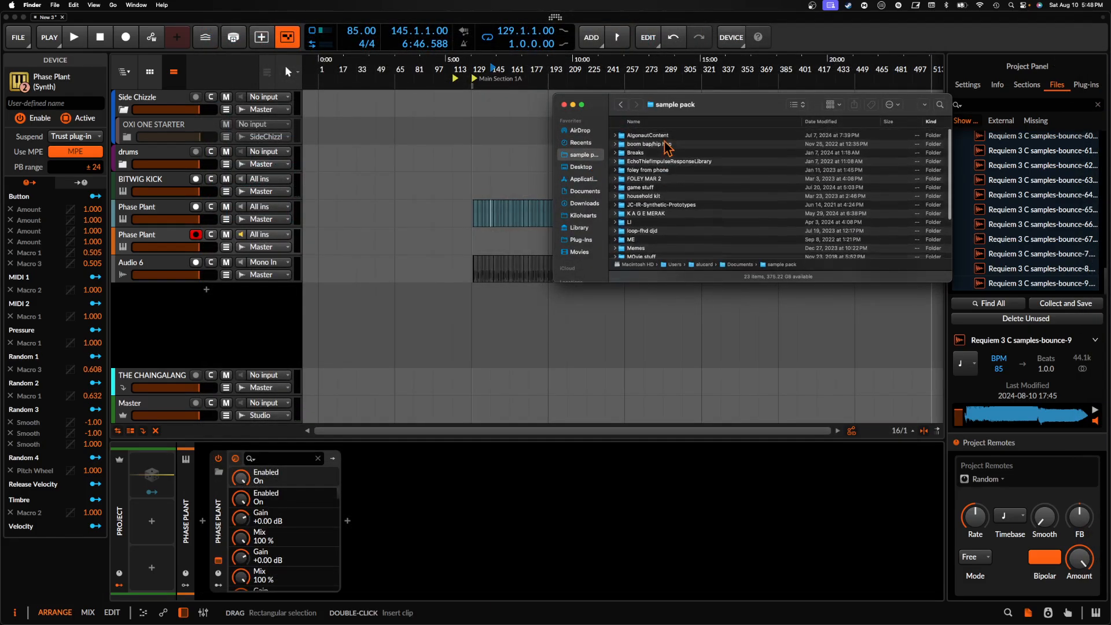
click(581, 168)
scroll(640, 157, up, 15)
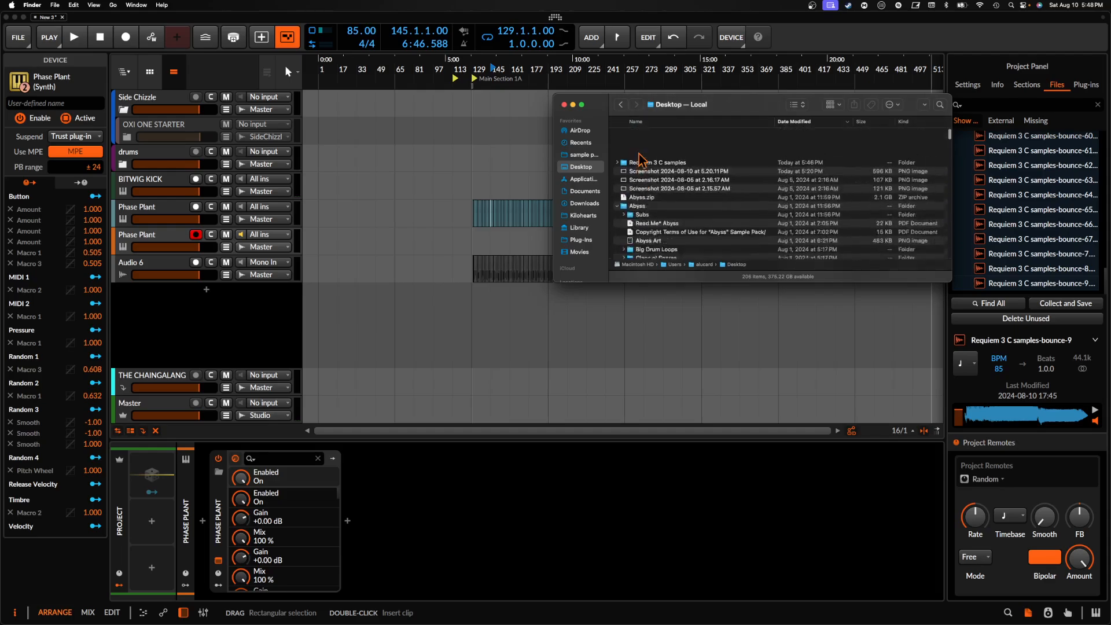
drag(634, 139, 581, 156)
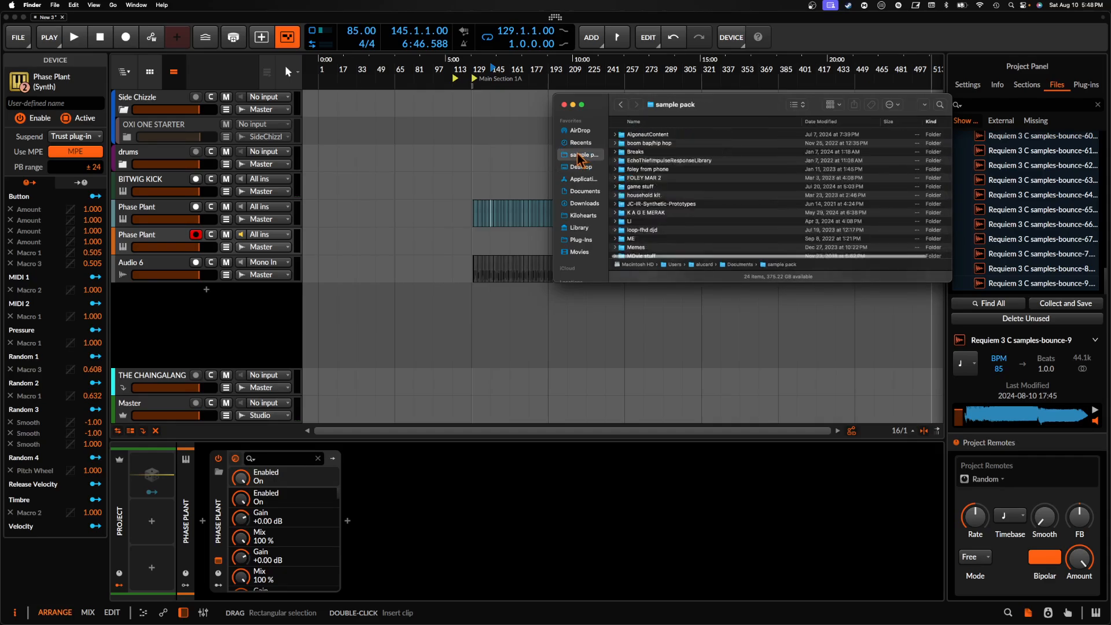
click(564, 104)
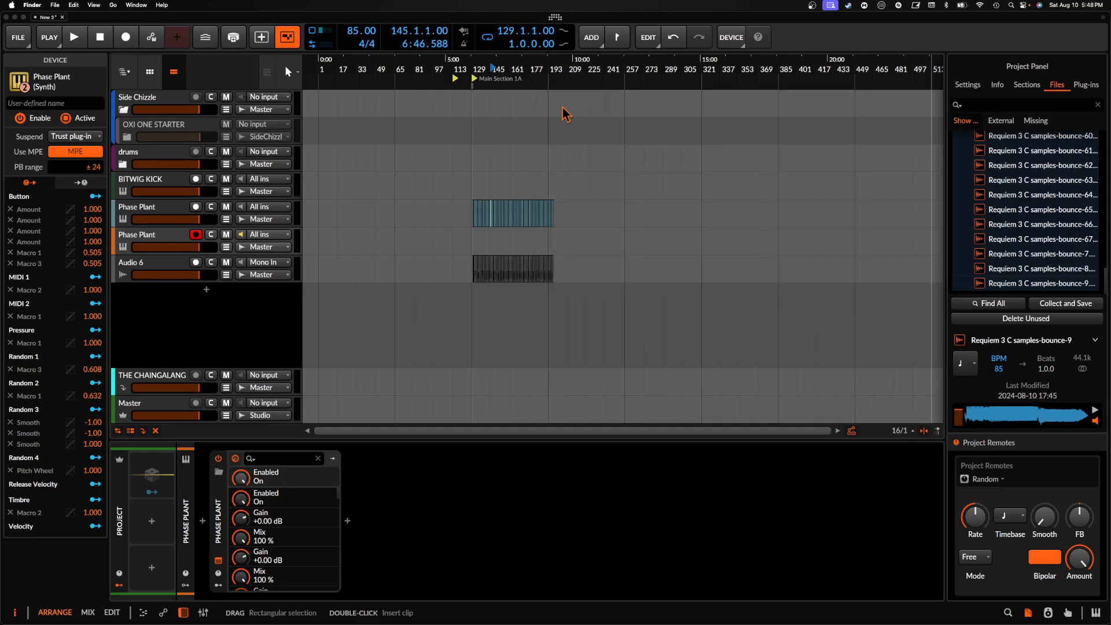
- Return to Phase Plant's sample browser and open the Requiem 3 C samples folder inside sample pack
click(157, 217)
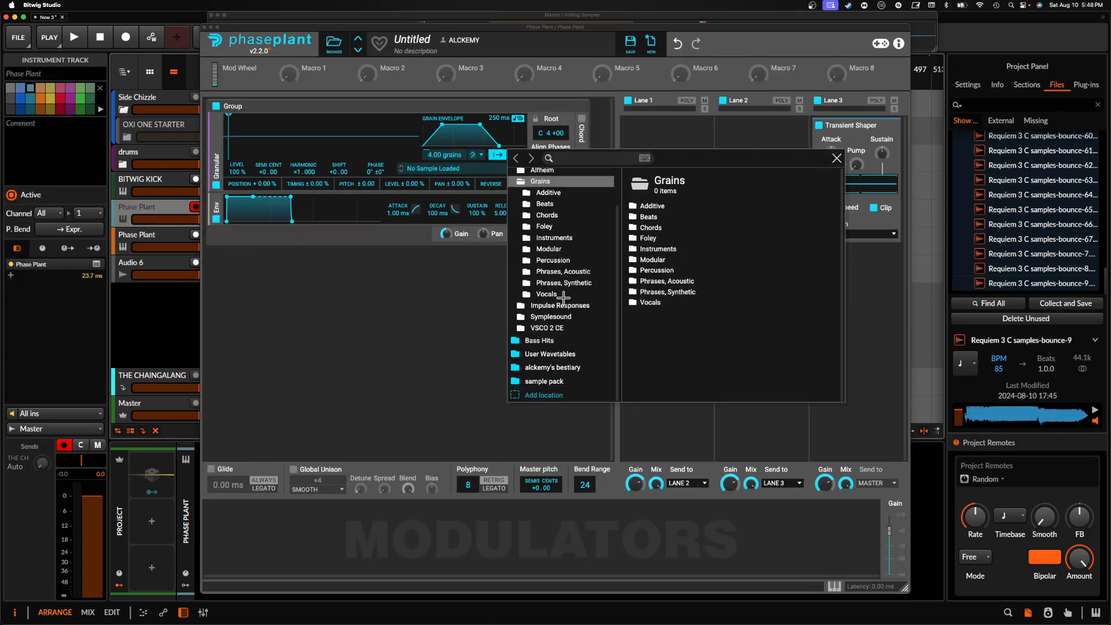
click(544, 382)
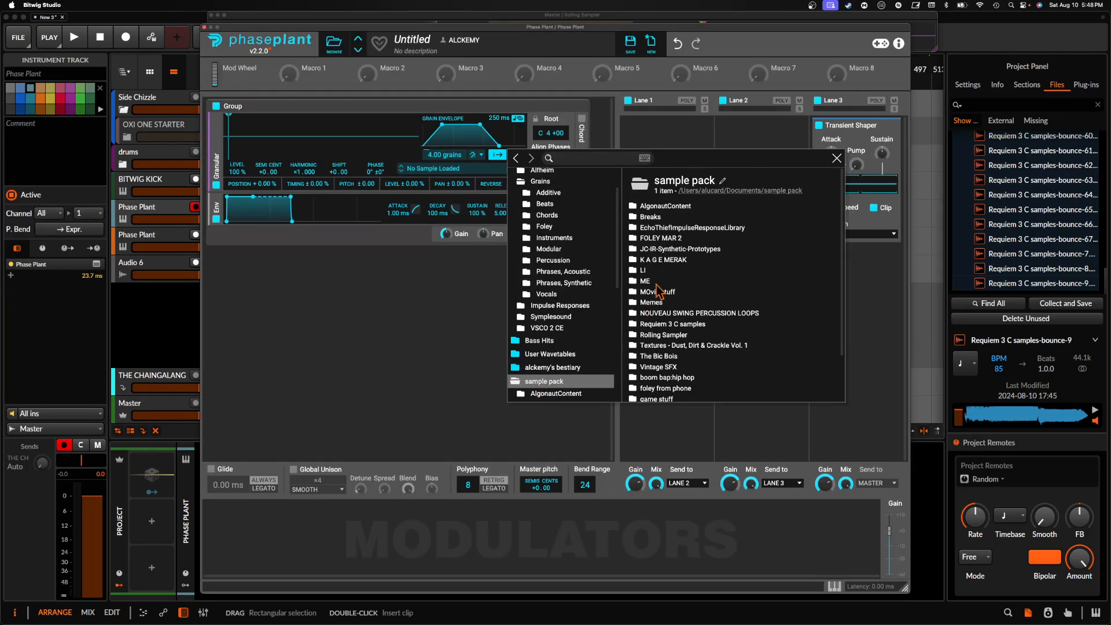
scroll(663, 249, down, 1)
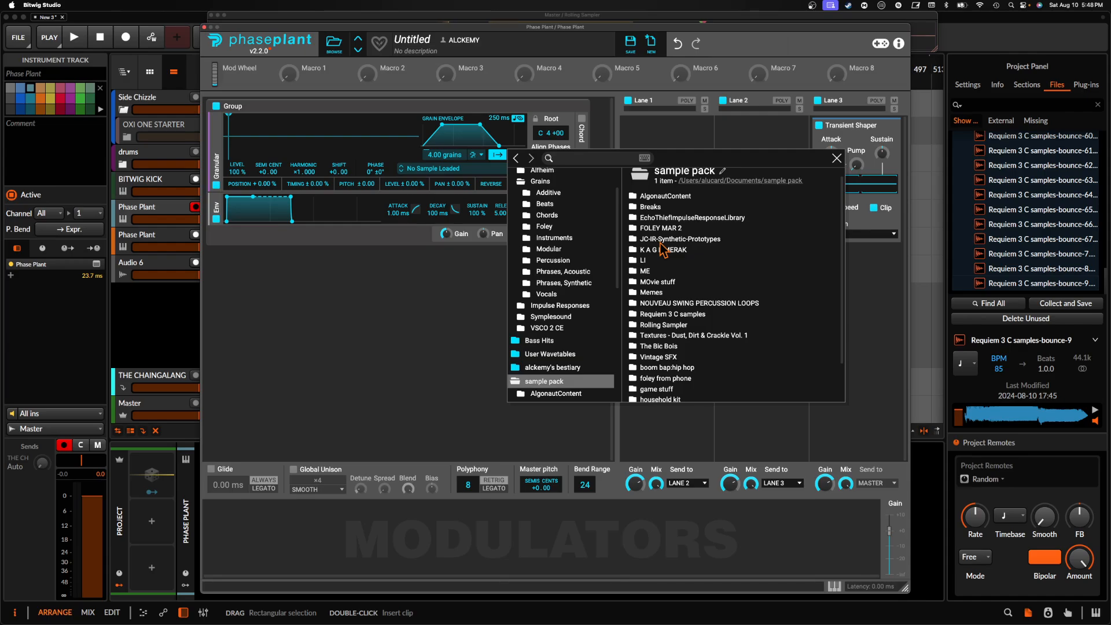
scroll(662, 249, down, 5)
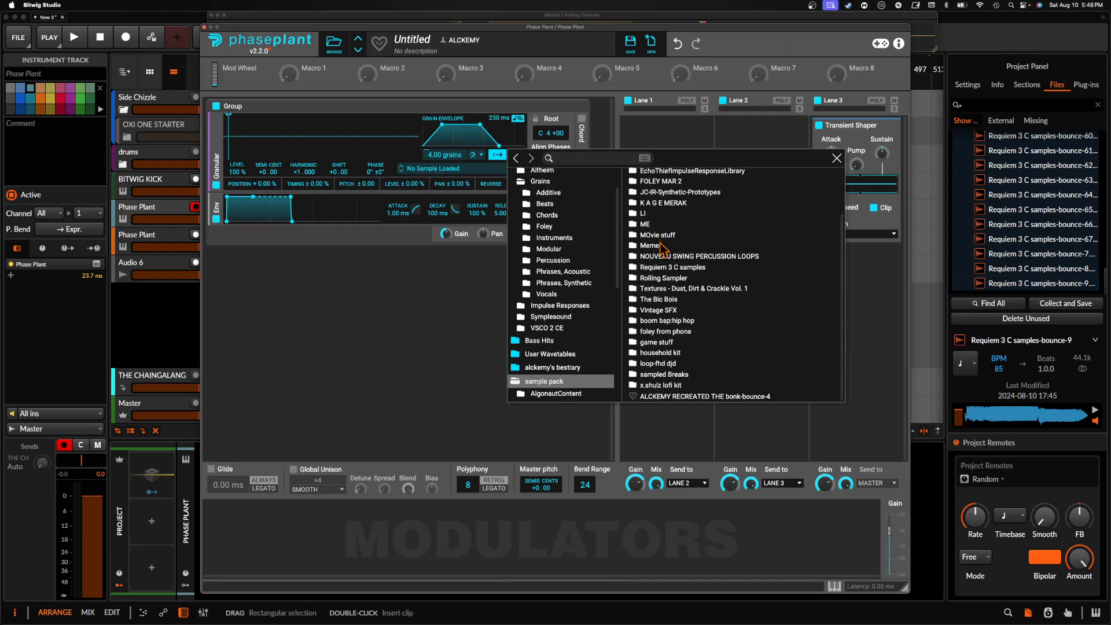
double_click(660, 267)
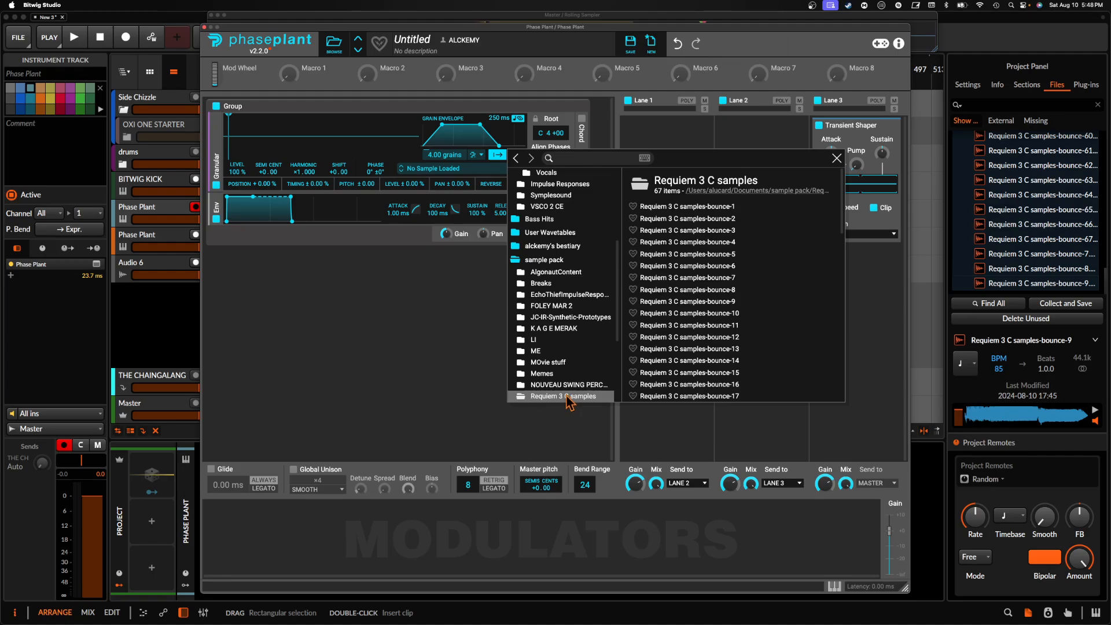
- Add the Requiem 3 C samples folder from sample pack as its own location in the sample browser
scroll(563, 376, down, 10)
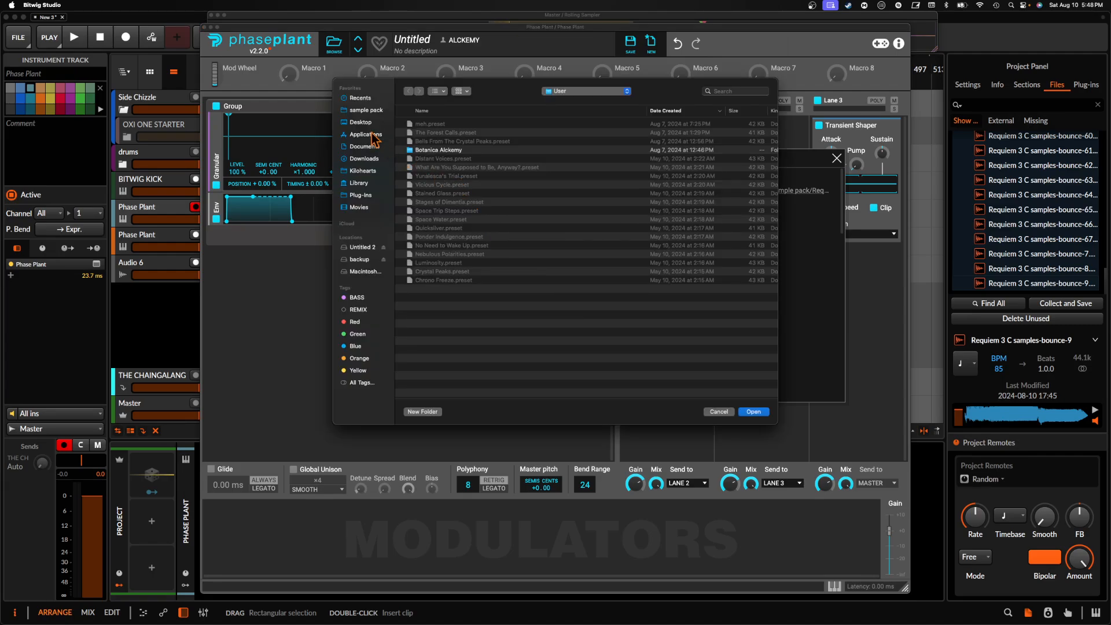
click(364, 113)
click(453, 126)
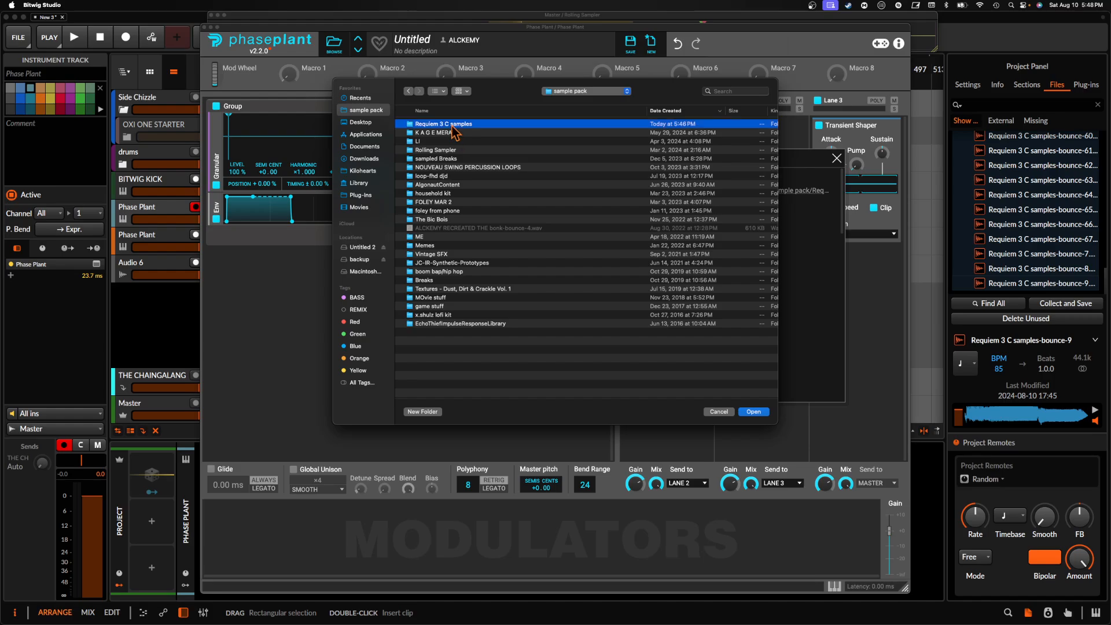
click(755, 412)
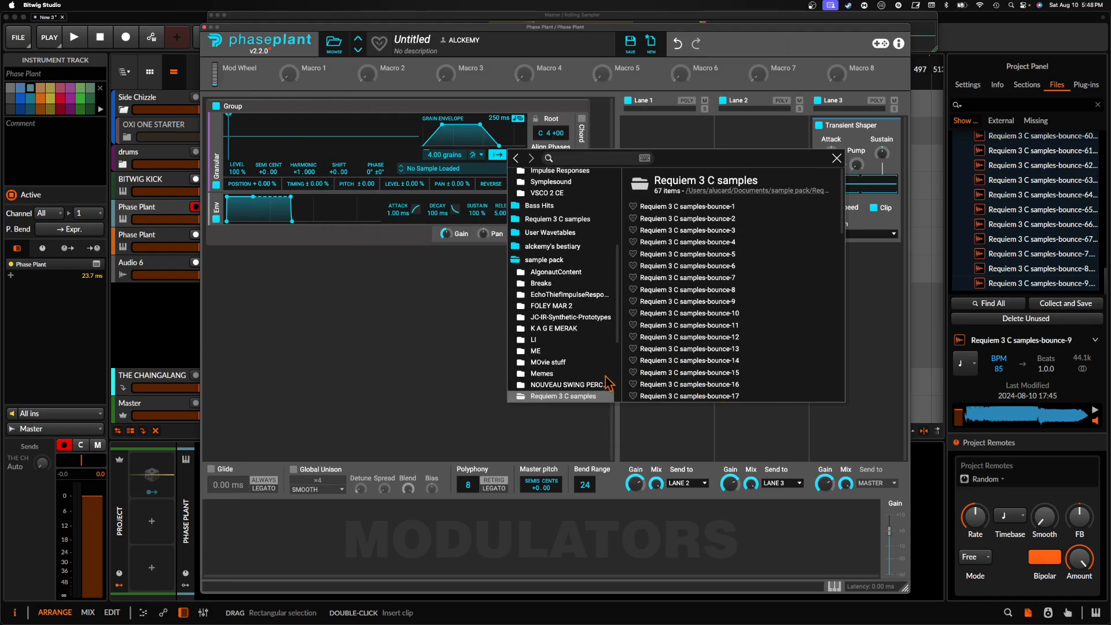
- Load the sample Requiem 3 C samples-bounce-3 from the Requiem 3 C samples folder into the Granular generator
scroll(602, 383, down, 5)
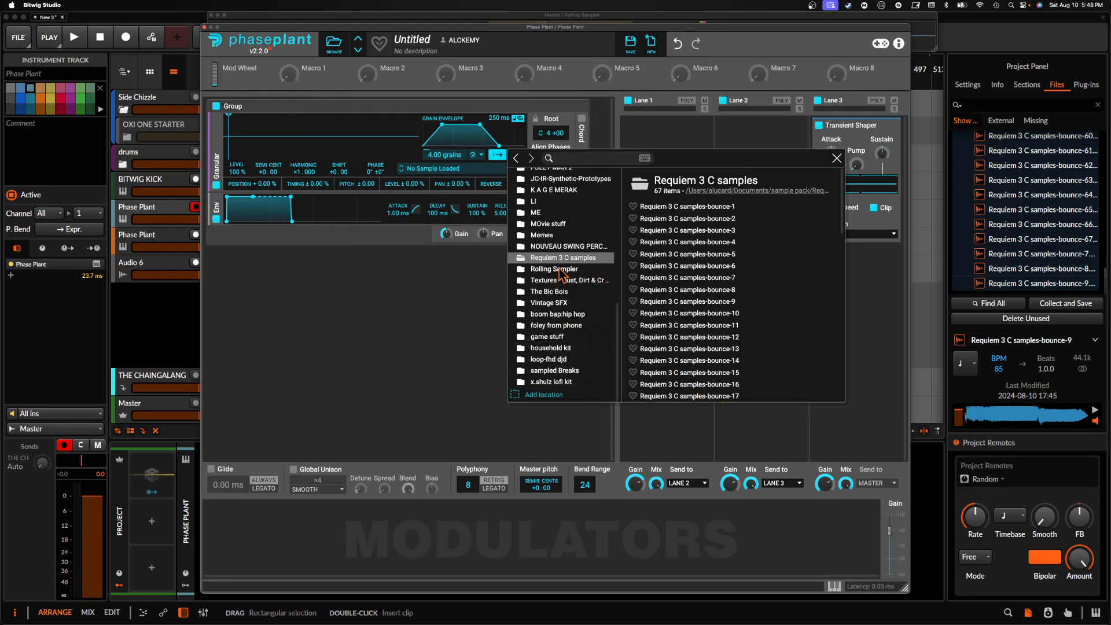
scroll(571, 261, up, 5)
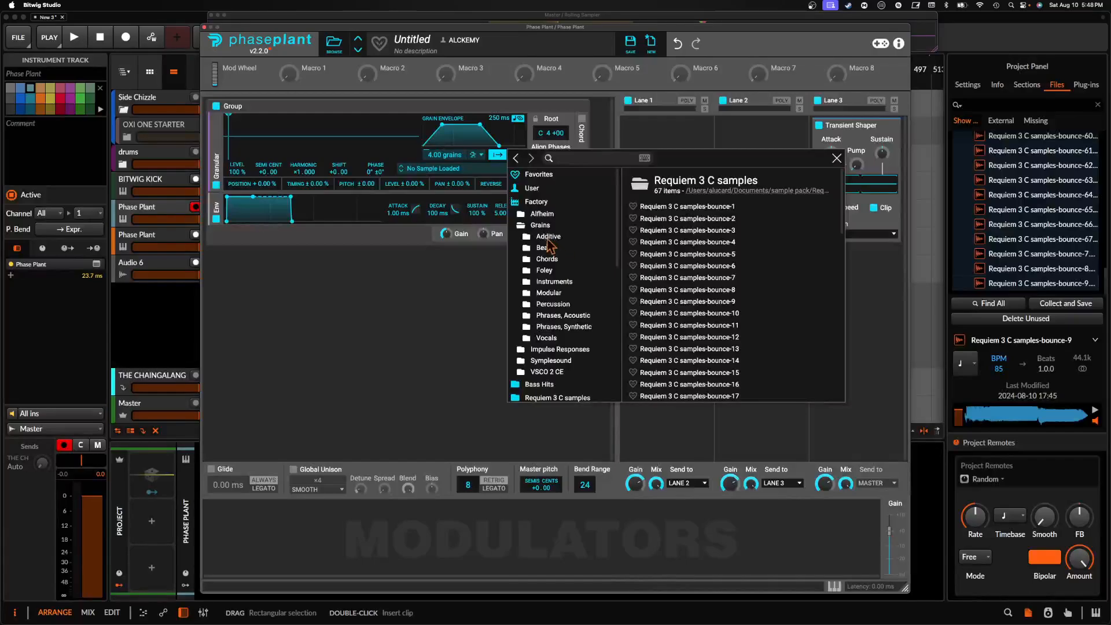
click(528, 188)
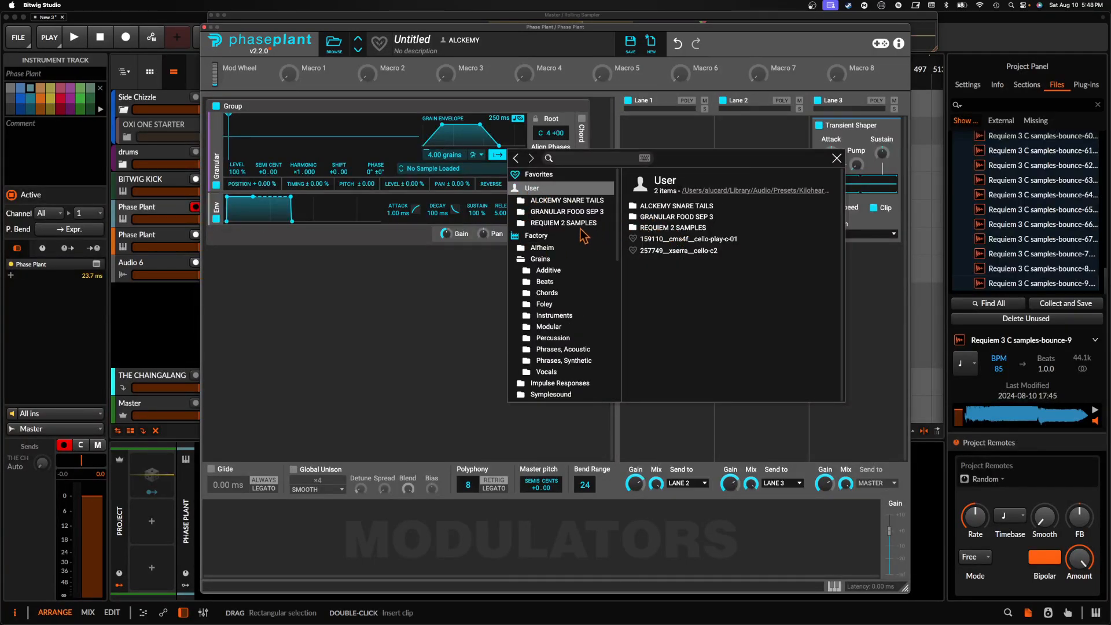
scroll(578, 243, down, 6)
click(519, 220)
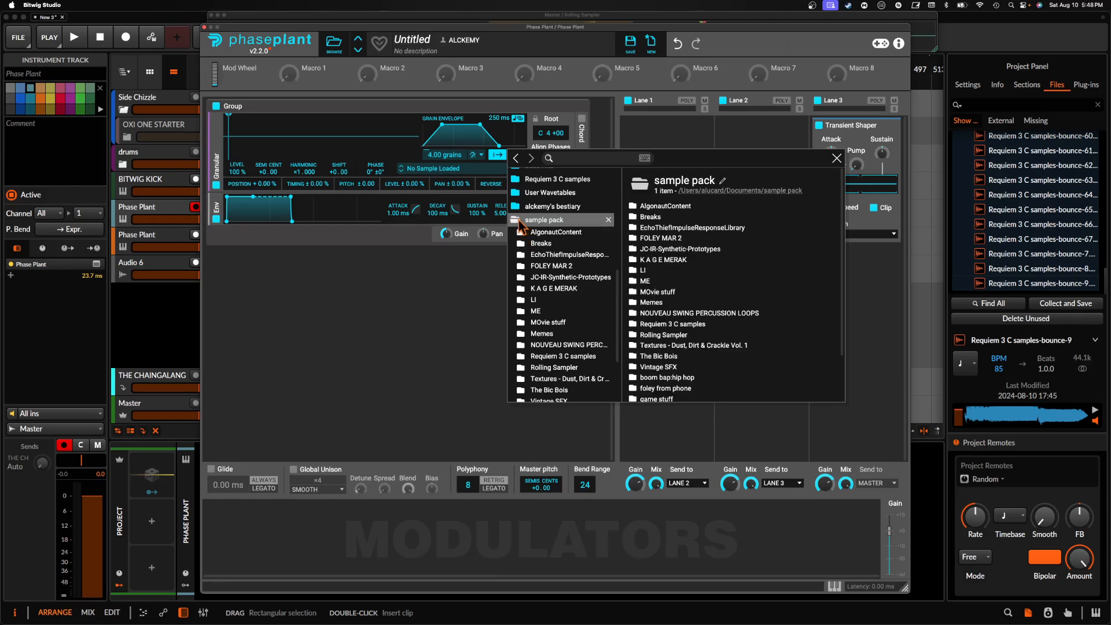
click(515, 221)
click(546, 341)
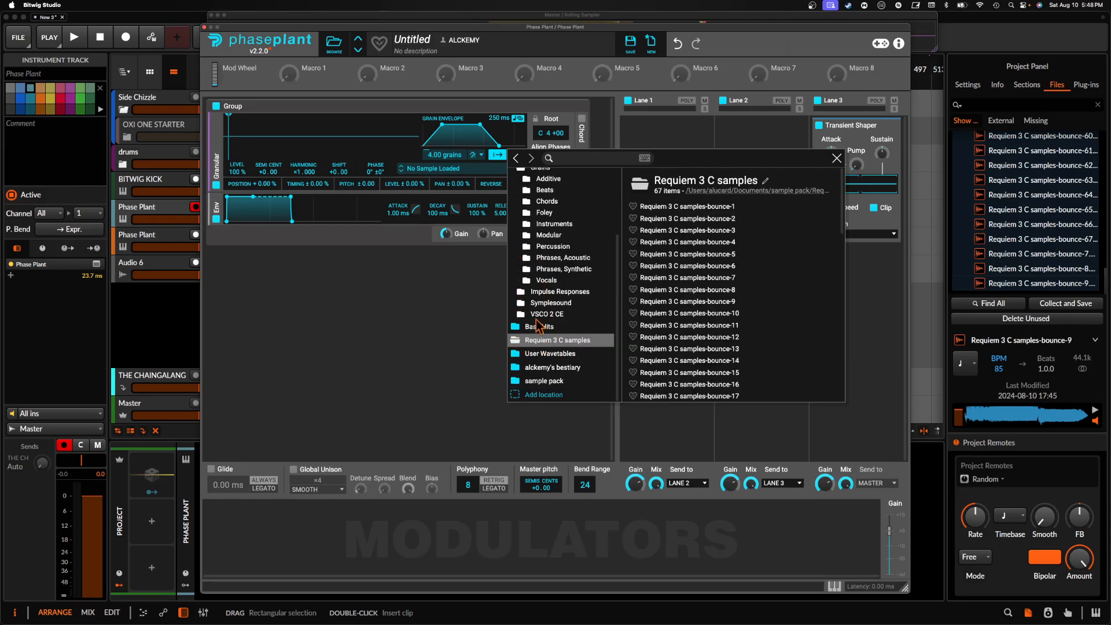
click(681, 242)
click(341, 152)
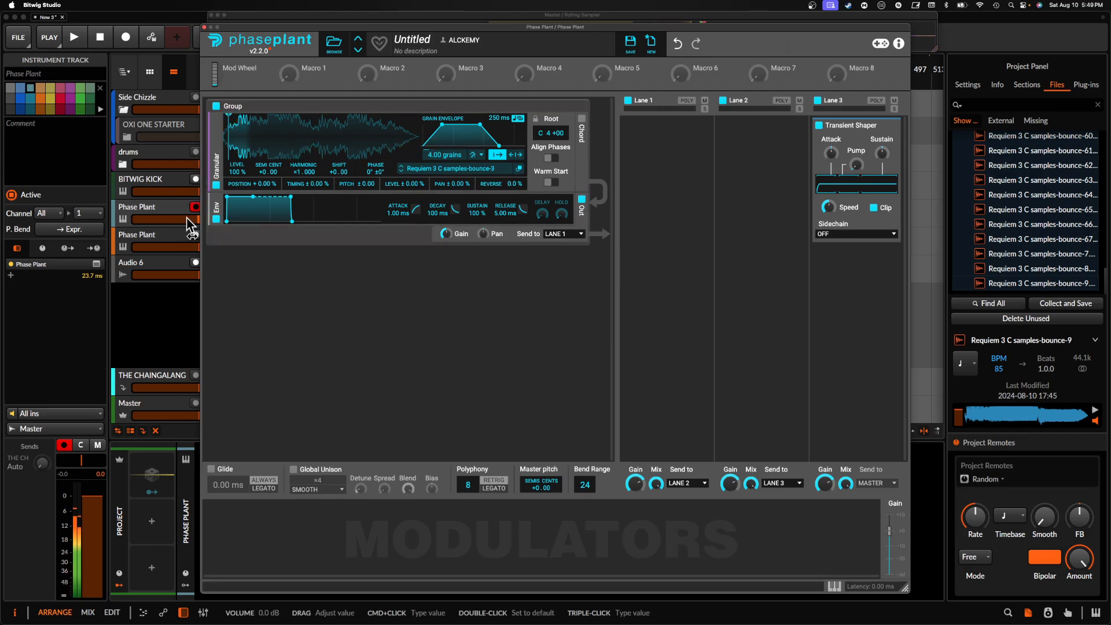
- Select and arm the second Phase Plant track, move the plugin window off the track controls, and mute the first Phase Plant track
click(151, 242)
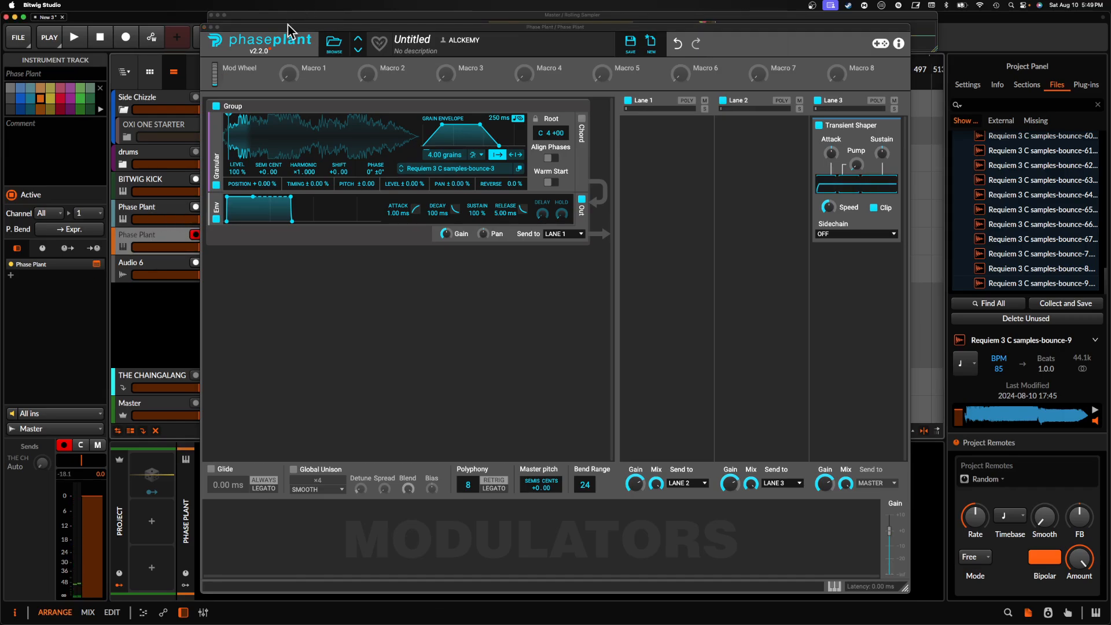
drag(285, 36, 392, 24)
click(226, 207)
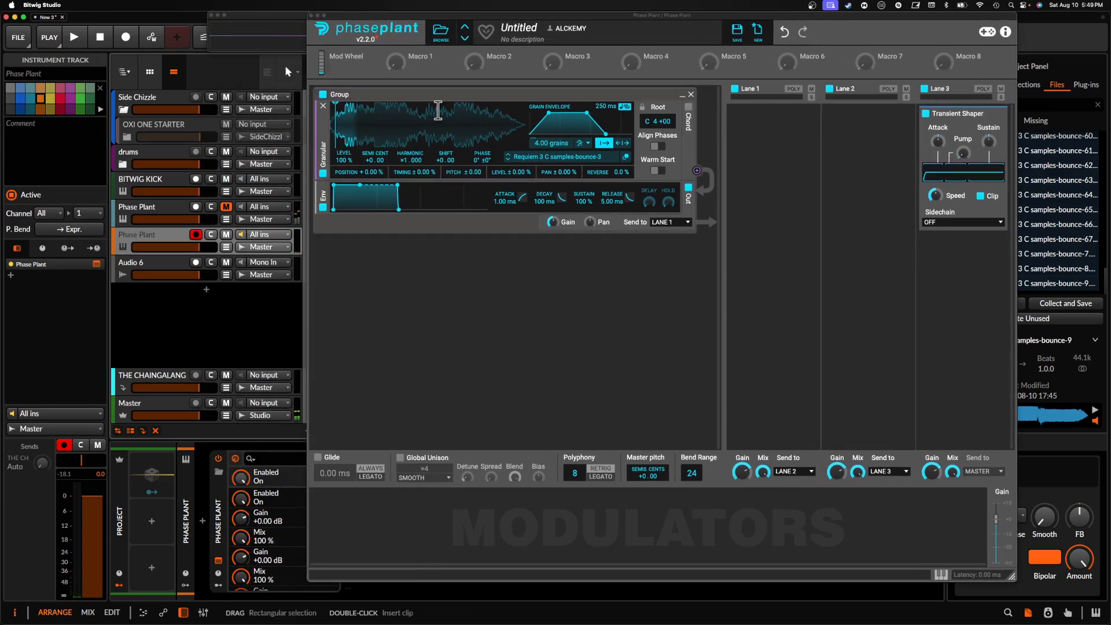
- Set the Granular start about a quarter into the sample, with a no-attack grain envelope, 1.16 grains and 35.08% position randomization
click(376, 133)
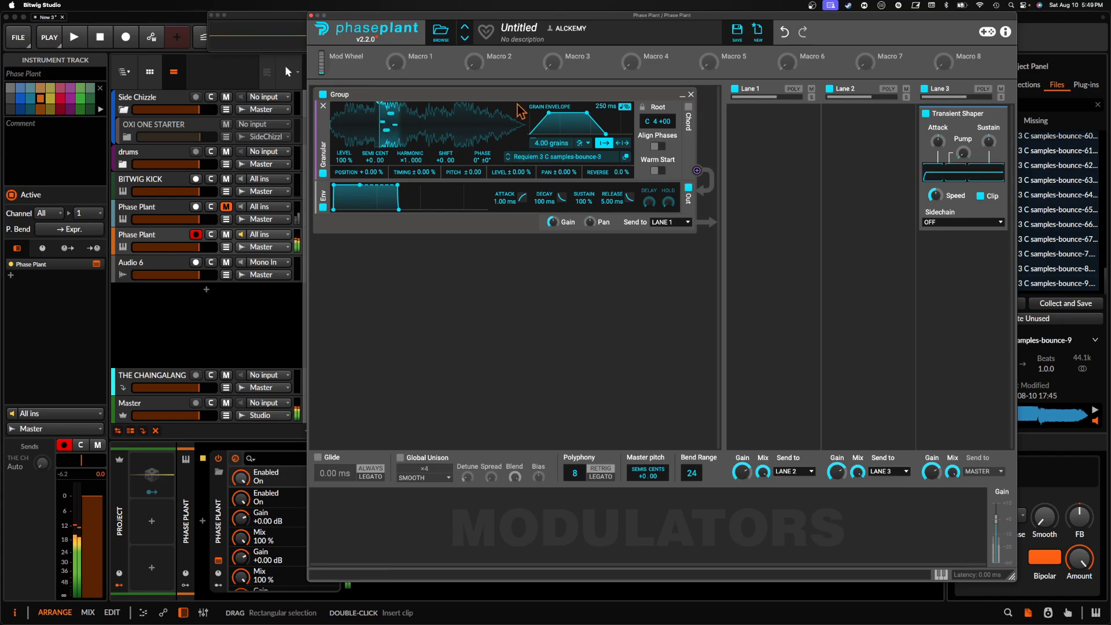
drag(554, 114, 531, 113)
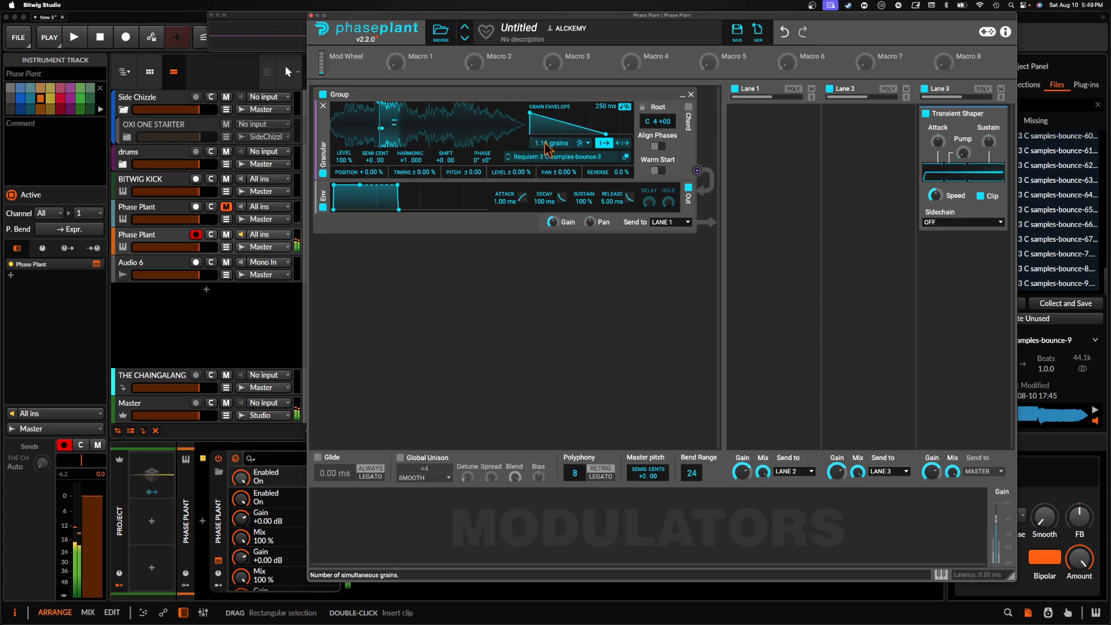
drag(370, 172, 370, 151)
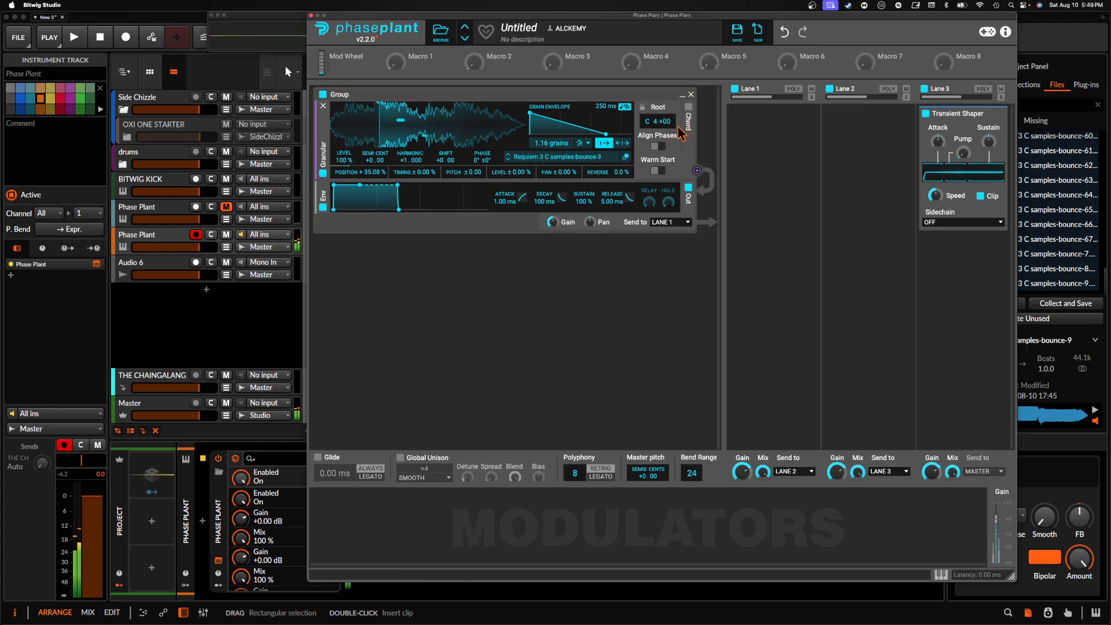
- Enable the Granular generator's chord mode with Octaves and set its level to 200%
click(688, 106)
click(511, 200)
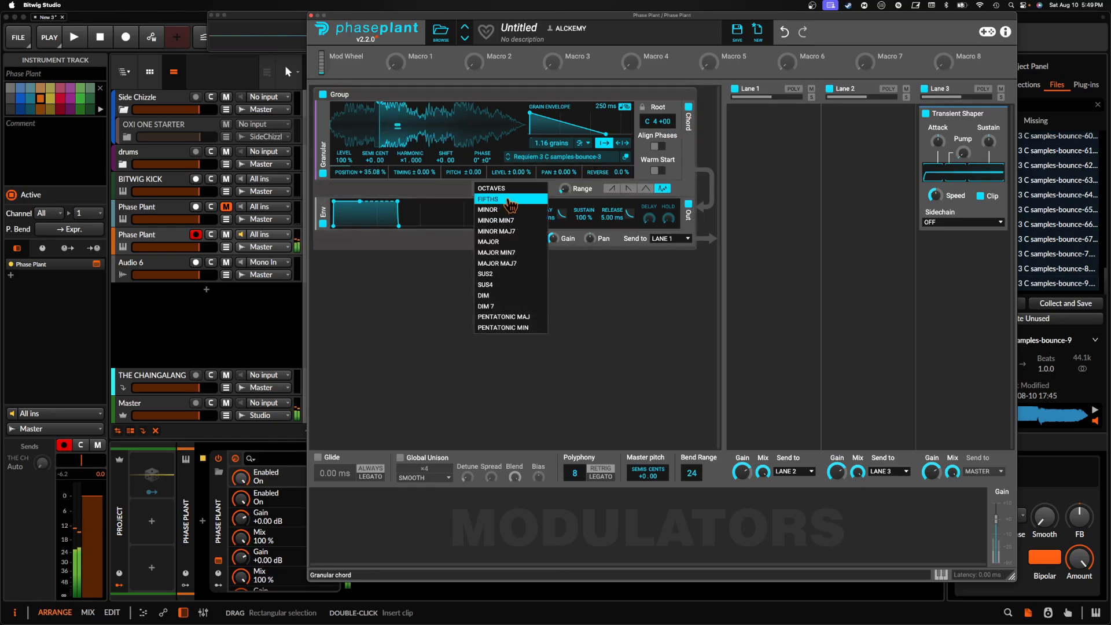
click(507, 189)
drag(344, 160, 343, 143)
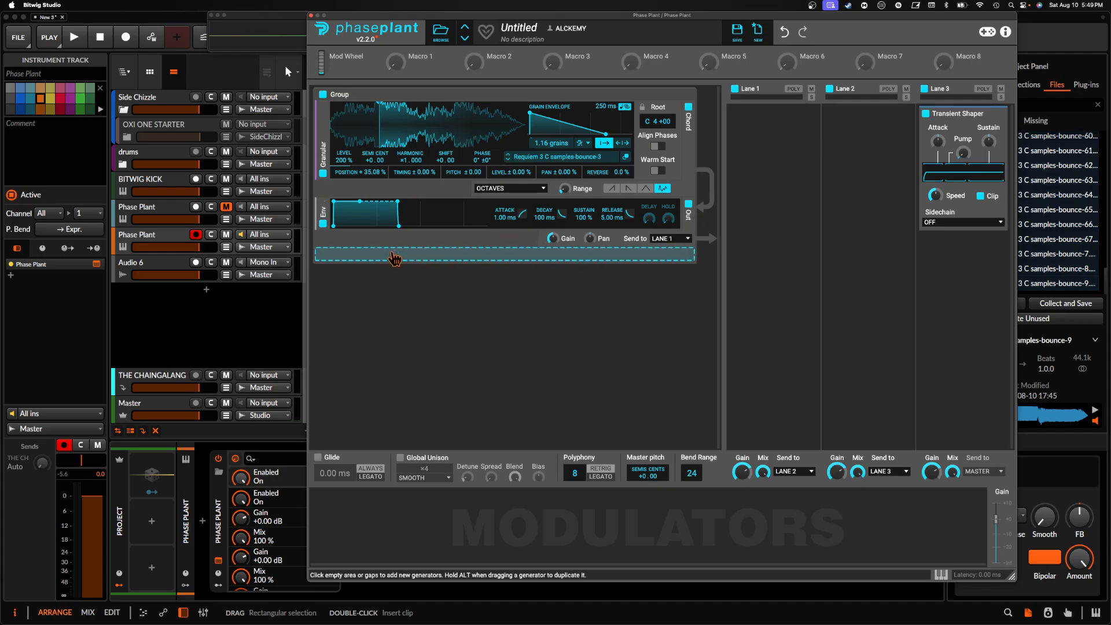
- Add a Wavetable generator below the group and route its output to the Granular generator's phase offset
click(393, 255)
click(416, 338)
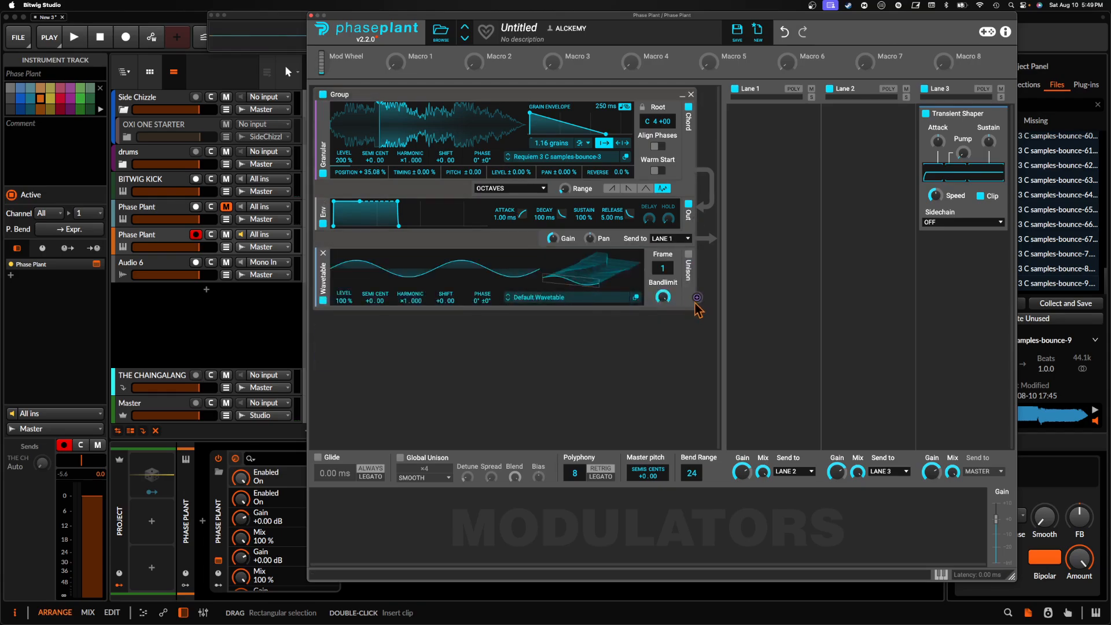
right_click(483, 168)
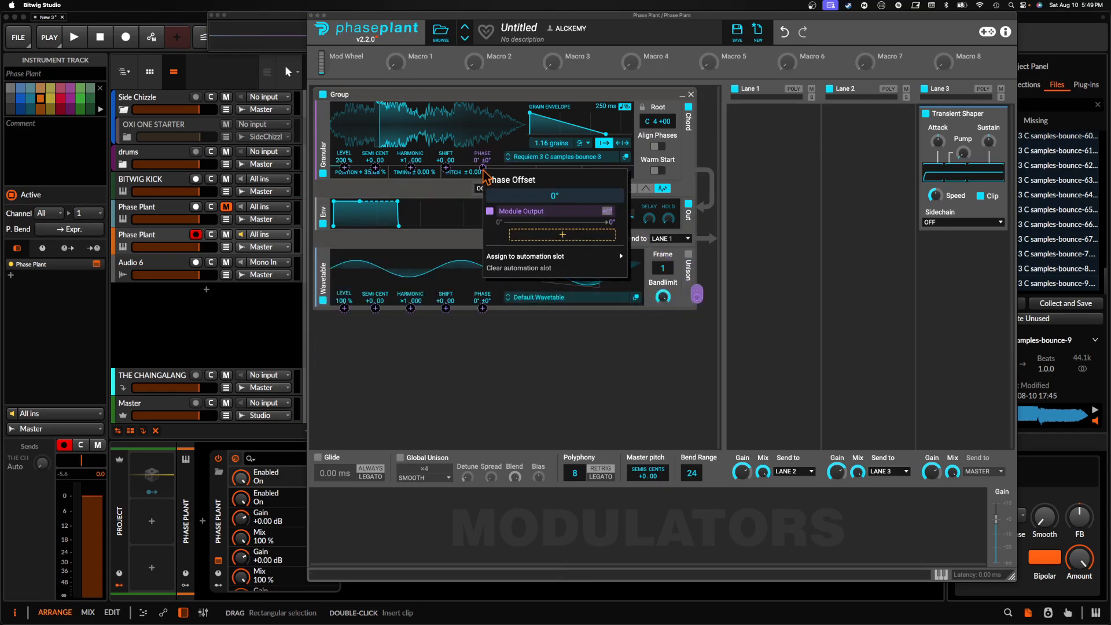
click(482, 166)
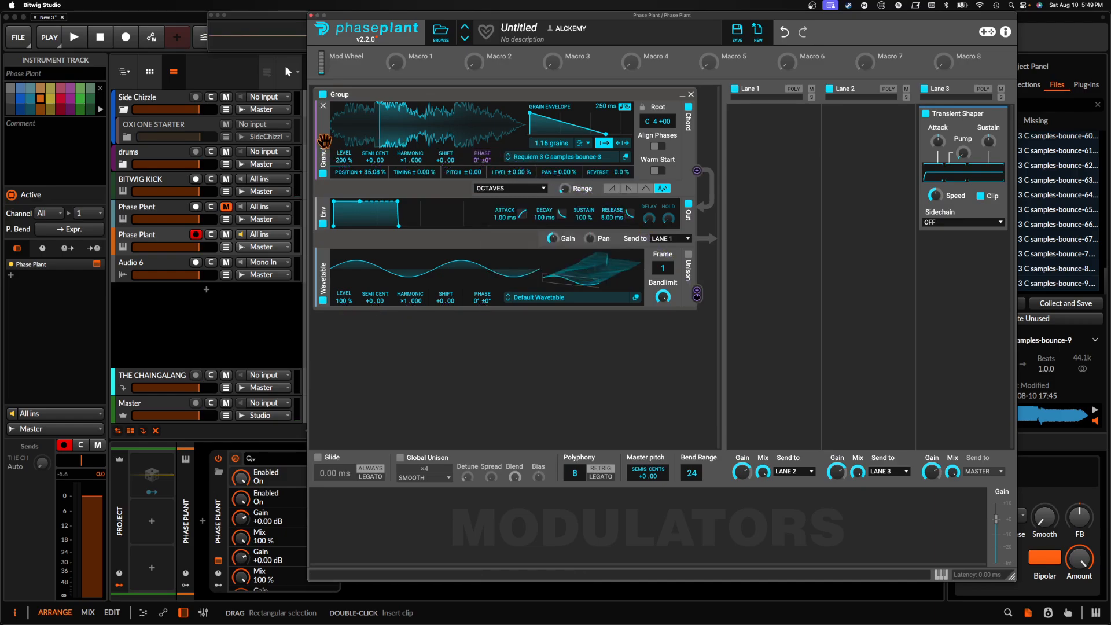
- Duplicate the Granular generator three times and set the level of all four Granular generators to 0%
key(super+d)
key(super+d)
key(super+d)
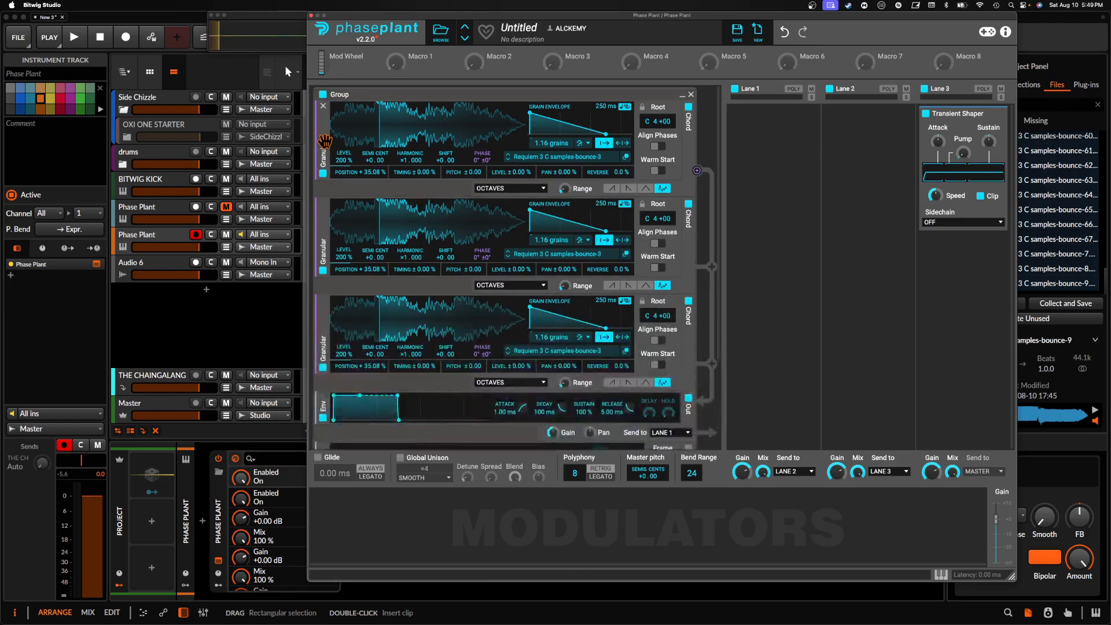
scroll(325, 140, down, 2)
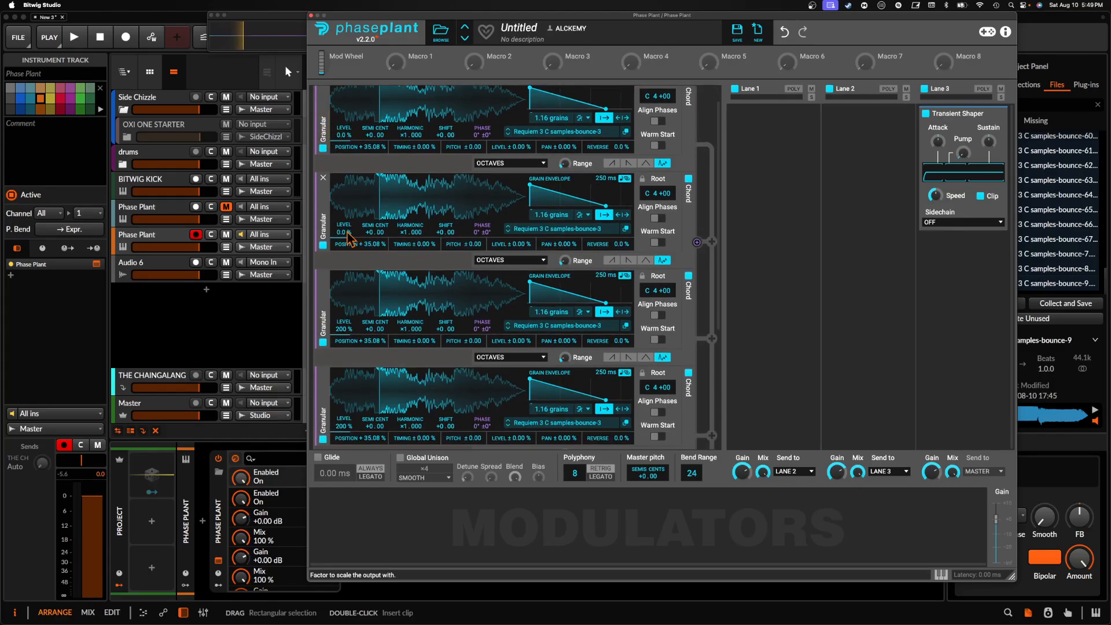
scroll(348, 237, down, 4)
scroll(345, 287, down, 3)
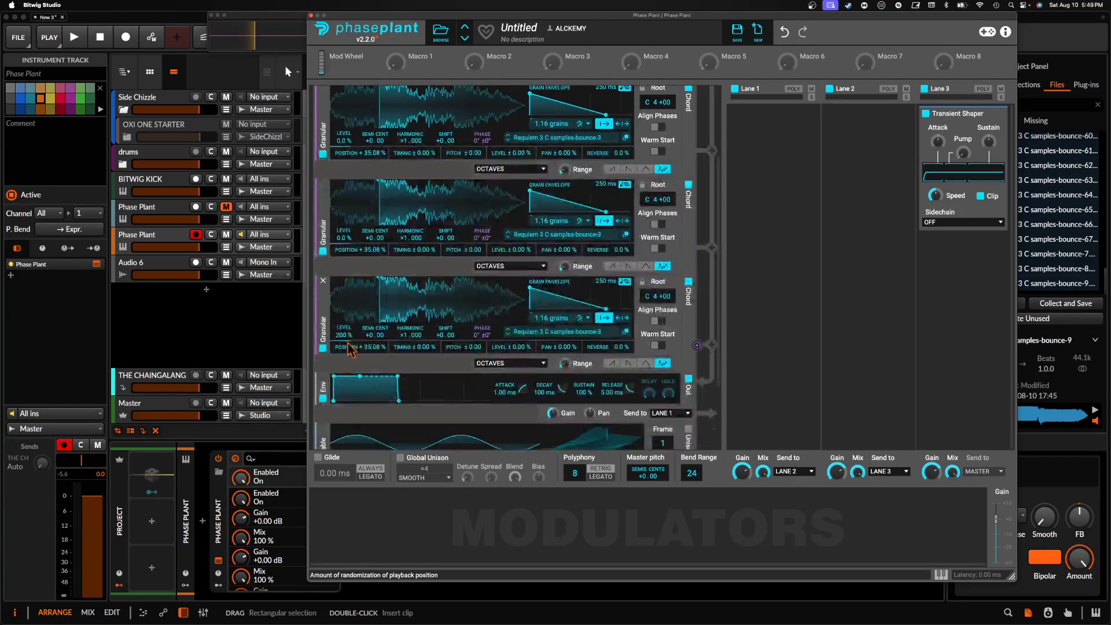
- Add a Remap modulator and draw a stepped curve at 100% from -100% to -50% input and at -100% beyond
click(353, 513)
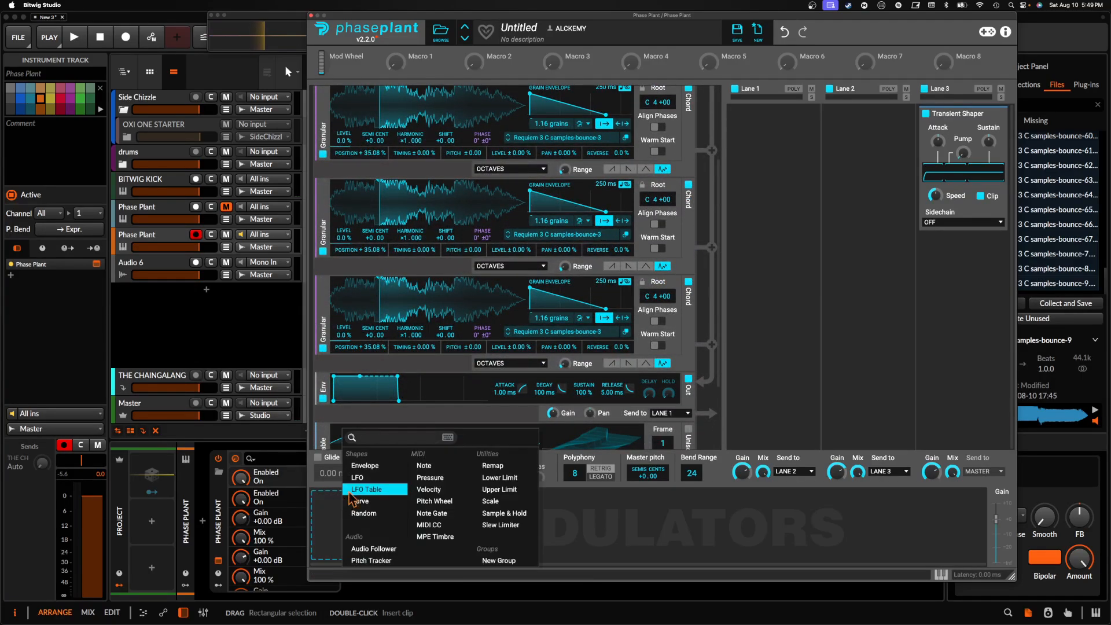
click(500, 465)
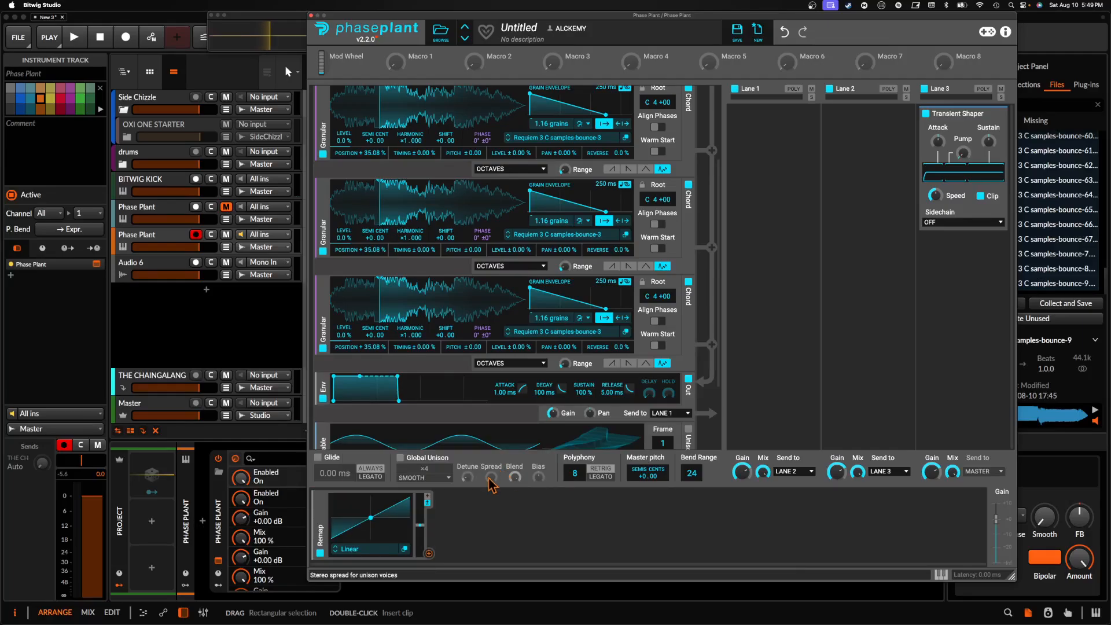
click(404, 549)
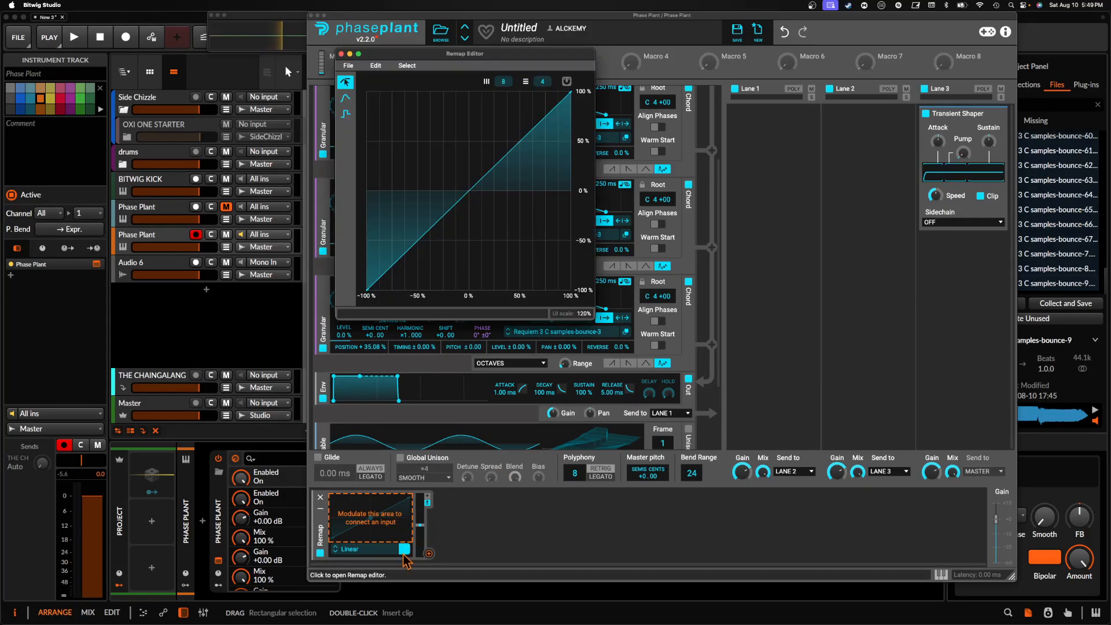
click(345, 113)
drag(368, 94, 405, 83)
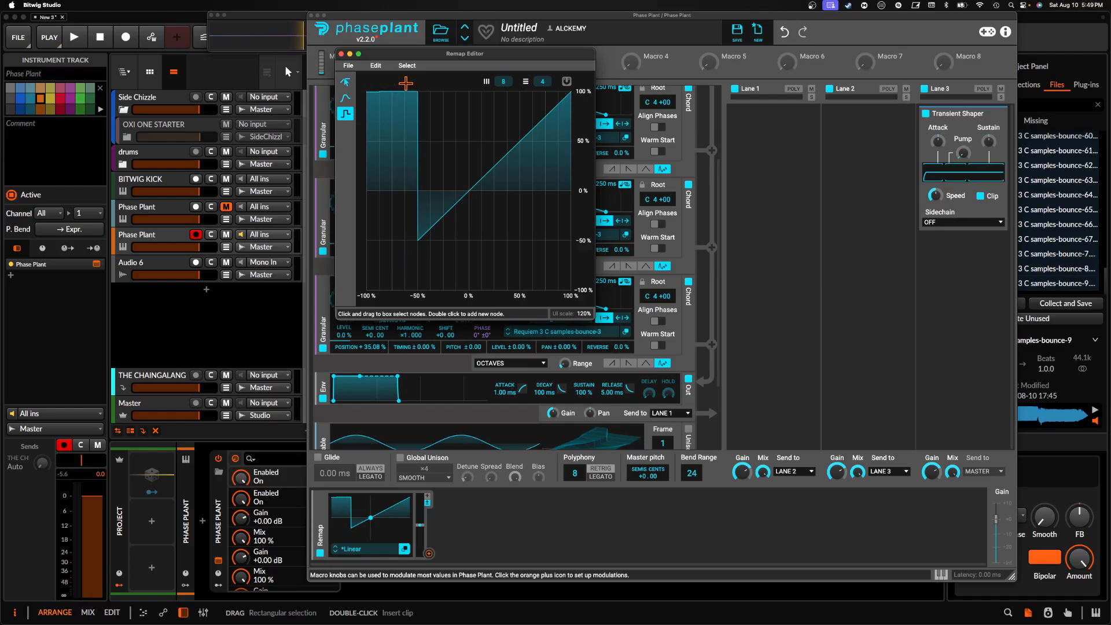
drag(419, 287, 571, 289)
- Make three Remap copies with the 100% step at -50 to 0%, 0 to 50% and 50 to 100%, and assign Macro 1 to all four
double_click(321, 533)
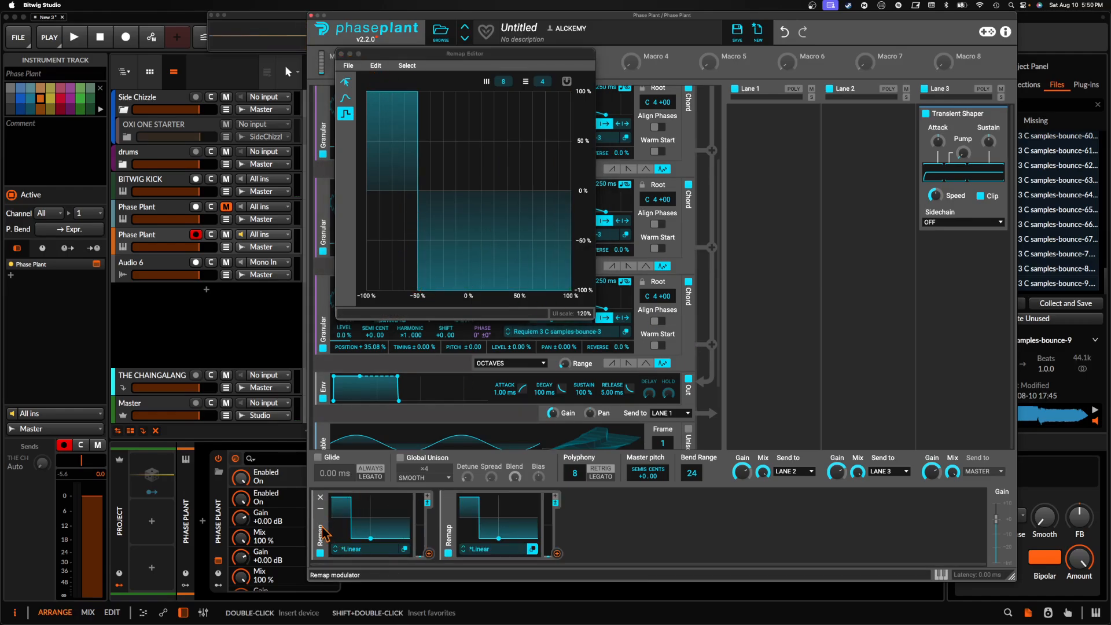
mouse_move(373, 271)
mouse_down()
mouse_move(381, 194)
mouse_move(418, 191)
mouse_move(423, 176)
mouse_move(425, 72)
mouse_move(457, 72)
mouse_up()
double_click(451, 531)
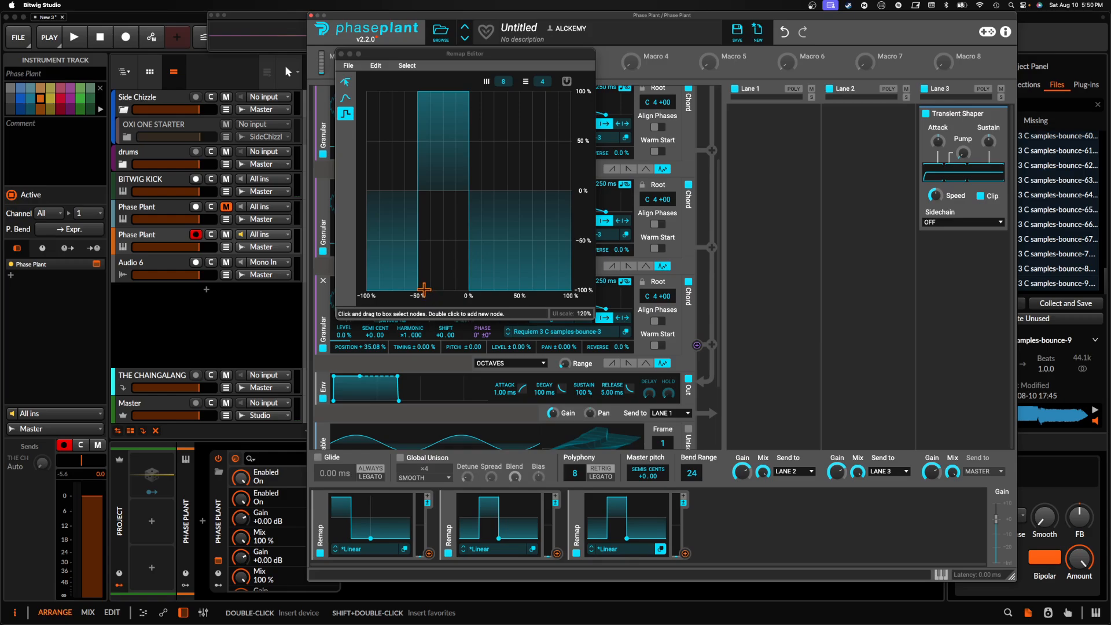
mouse_move(430, 288)
mouse_down()
mouse_move(468, 289)
mouse_move(476, 81)
mouse_move(507, 58)
mouse_up()
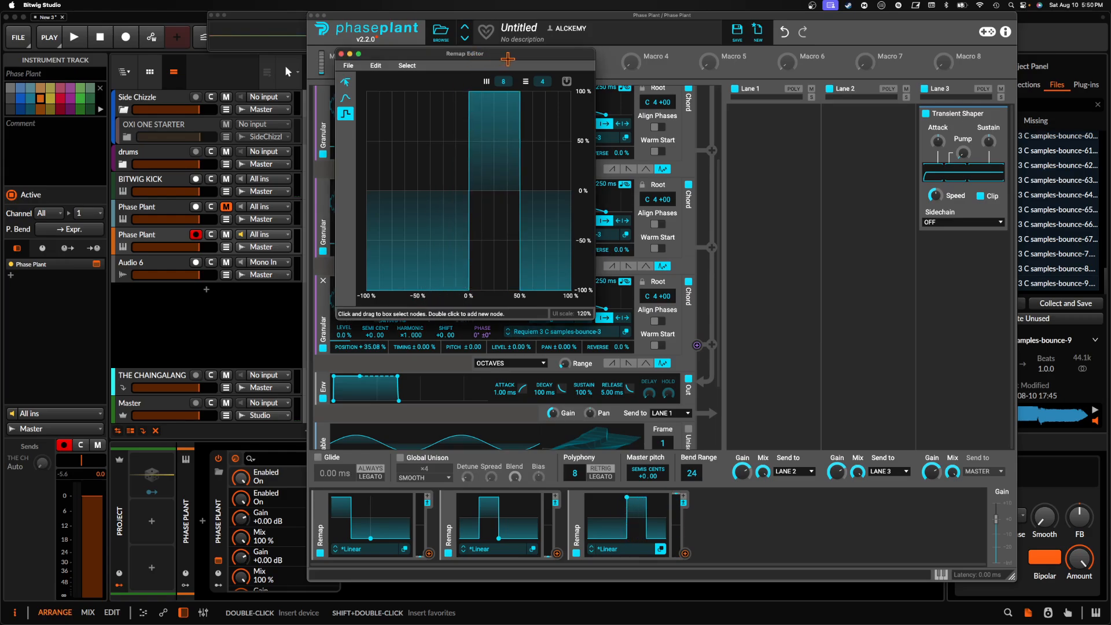
double_click(579, 538)
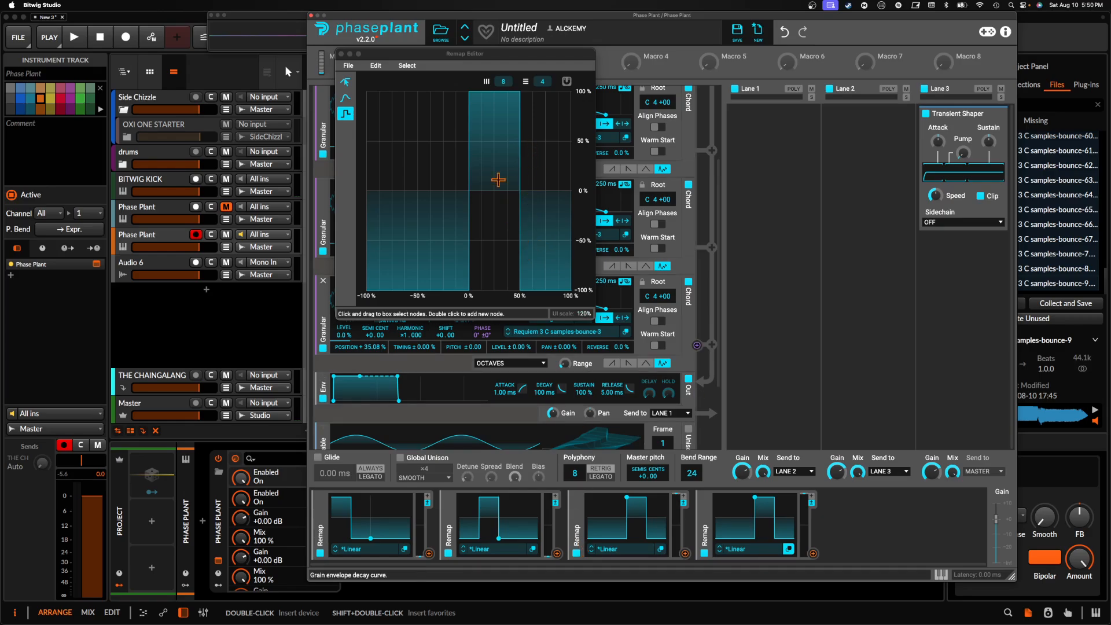
mouse_move(474, 286)
mouse_down()
mouse_move(513, 308)
mouse_move(527, 80)
mouse_move(643, 73)
mouse_up()
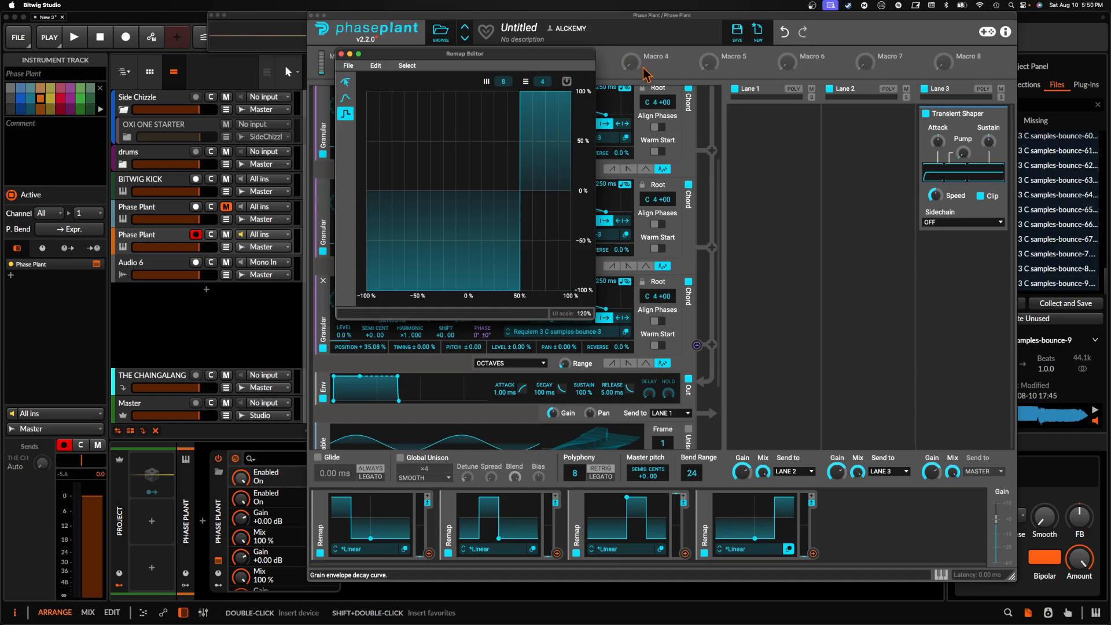
click(342, 55)
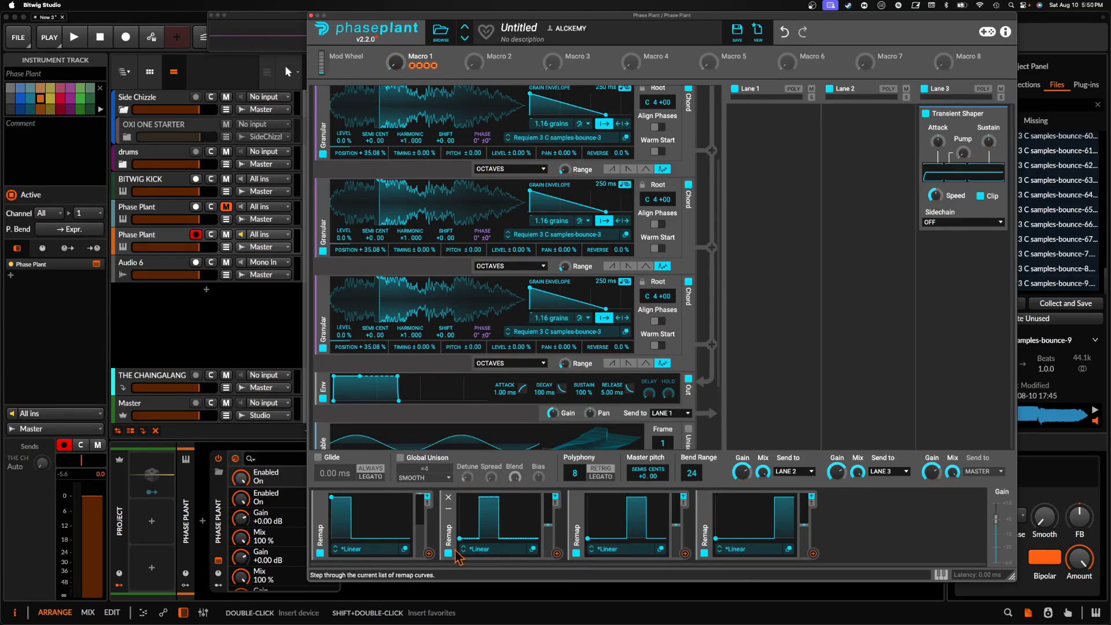
- Route the first three Remaps to the levels of the second, third and fourth Granular generators, and the fourth Remap to the first generator's level
drag(429, 553, 347, 153)
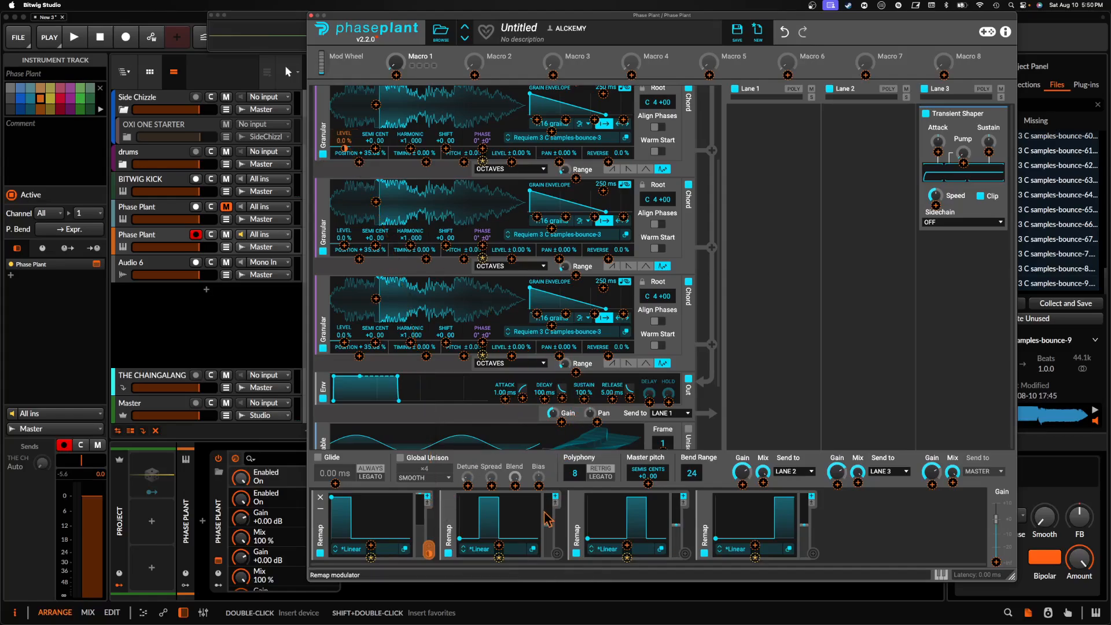
drag(556, 553, 345, 253)
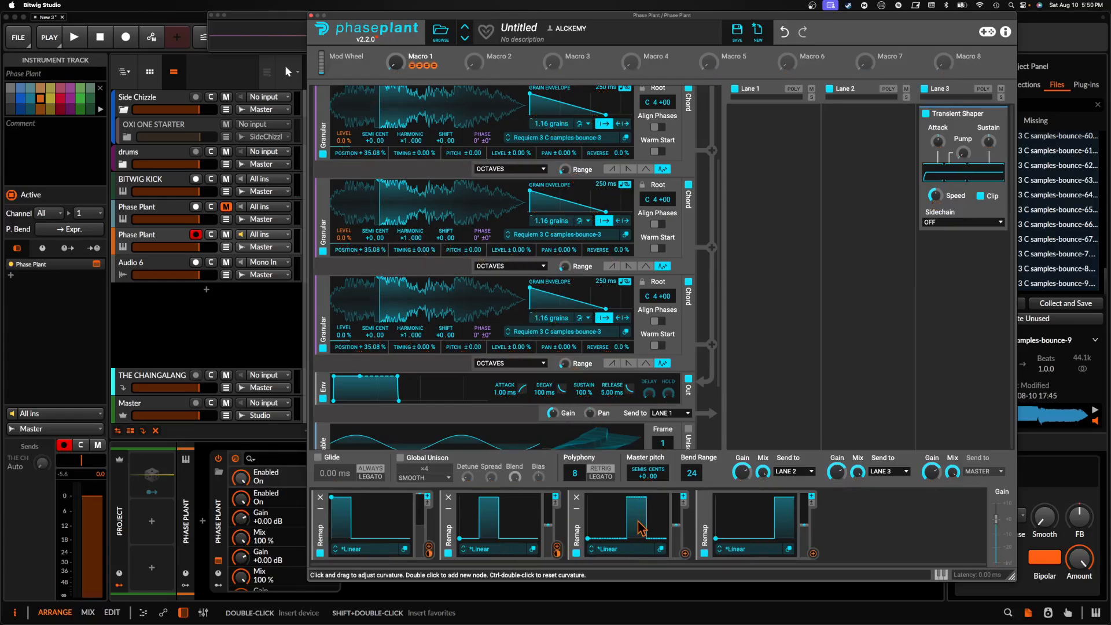
drag(681, 553, 684, 555)
drag(397, 327, 346, 343)
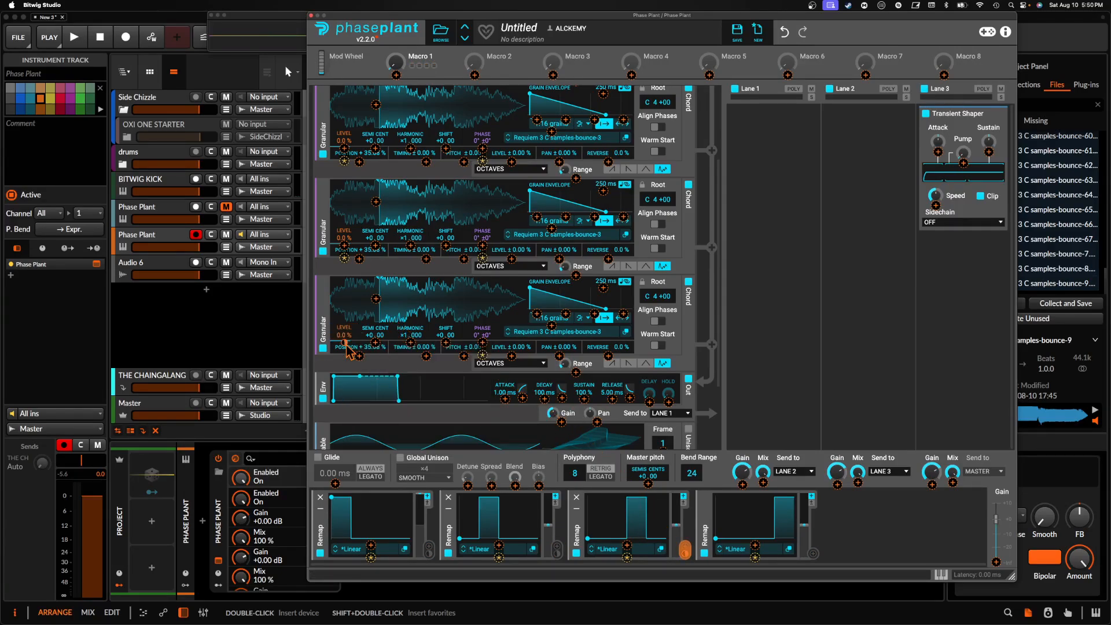
scroll(441, 363, up, 3)
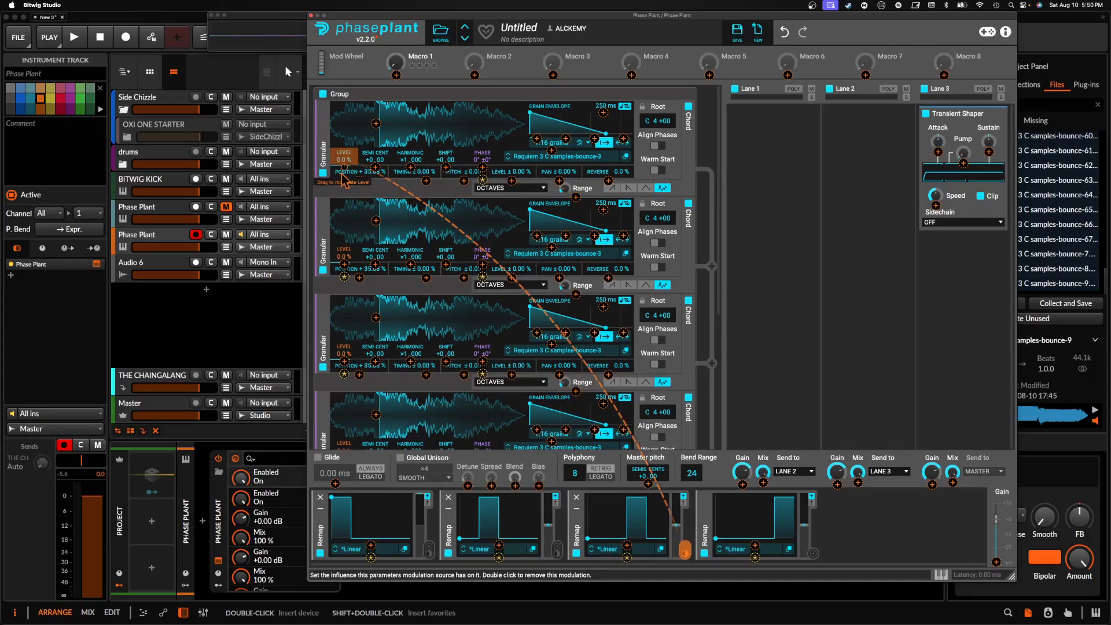
click(685, 549)
drag(811, 554, 344, 165)
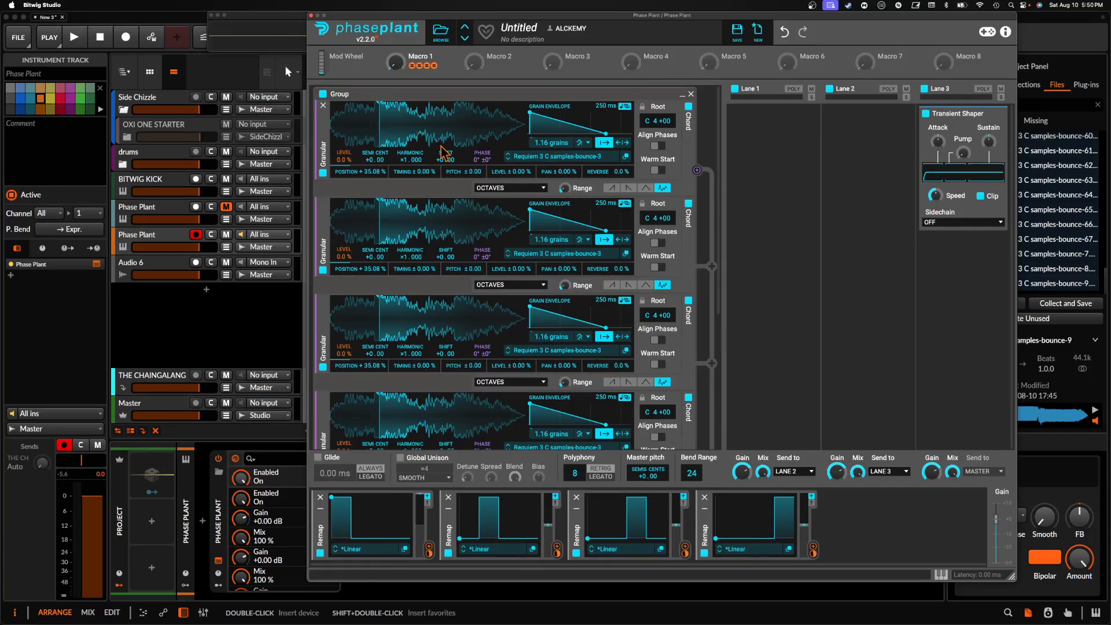
- Load Requiem 3 C samples-bounce-12, bounce-28 and bounce-41 into the second, third and fourth Granular generators
click(567, 258)
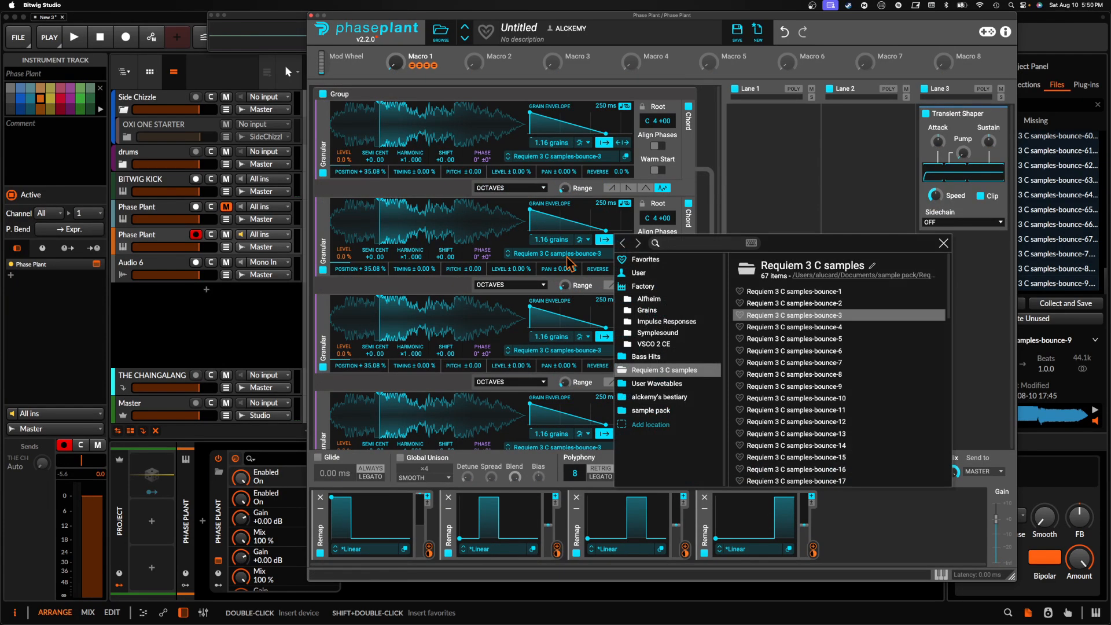
double_click(800, 423)
click(570, 350)
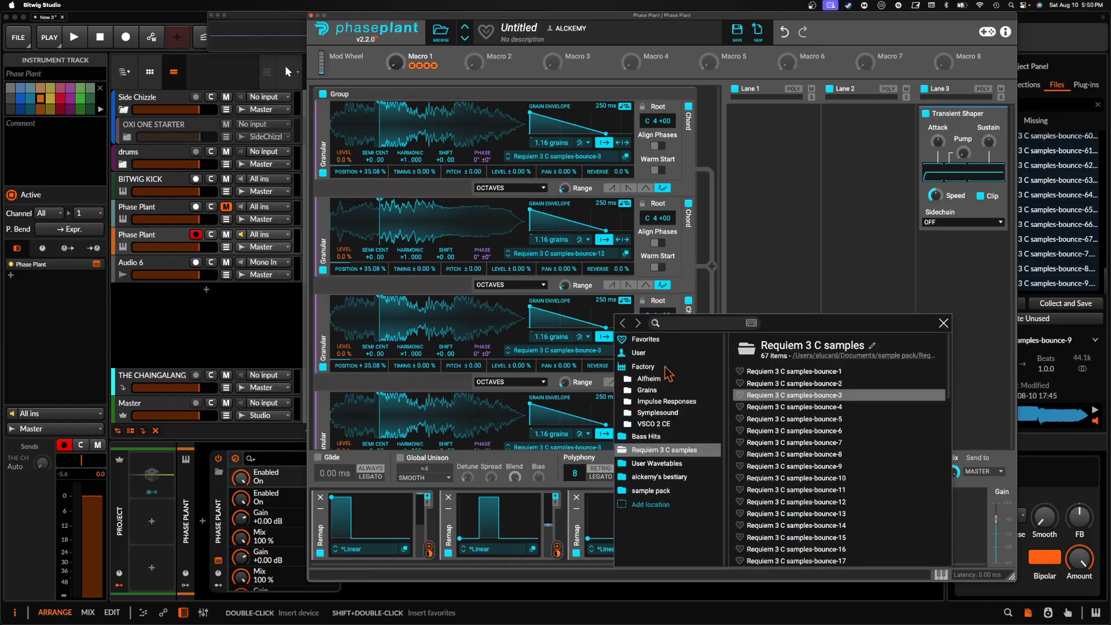
scroll(810, 463, down, 5)
click(813, 504)
click(473, 431)
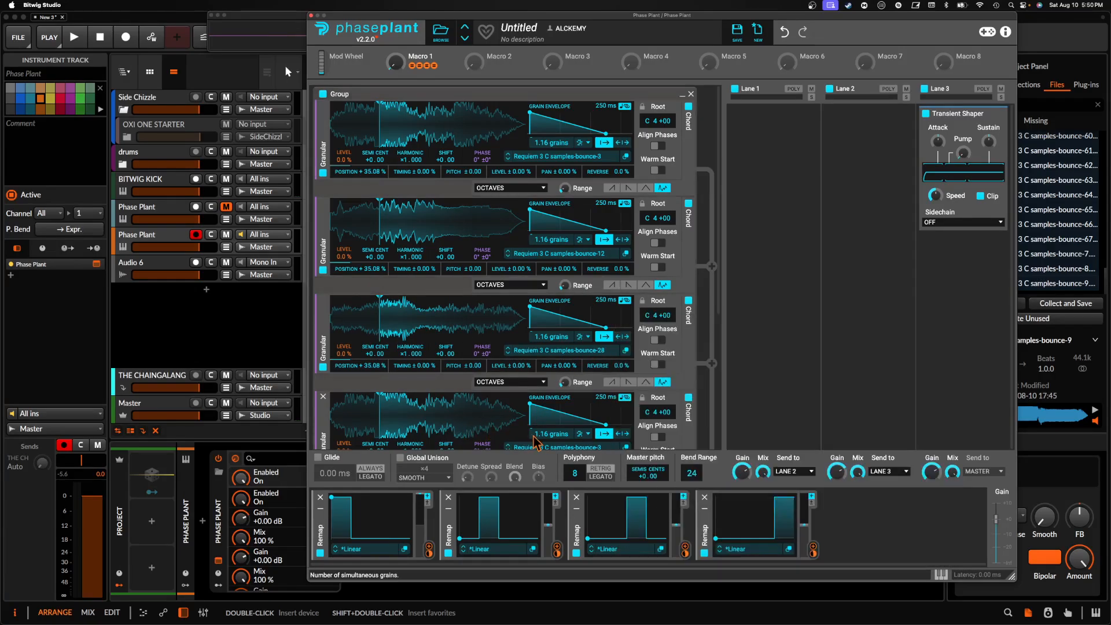
scroll(537, 443, down, 1)
click(567, 417)
double_click(783, 486)
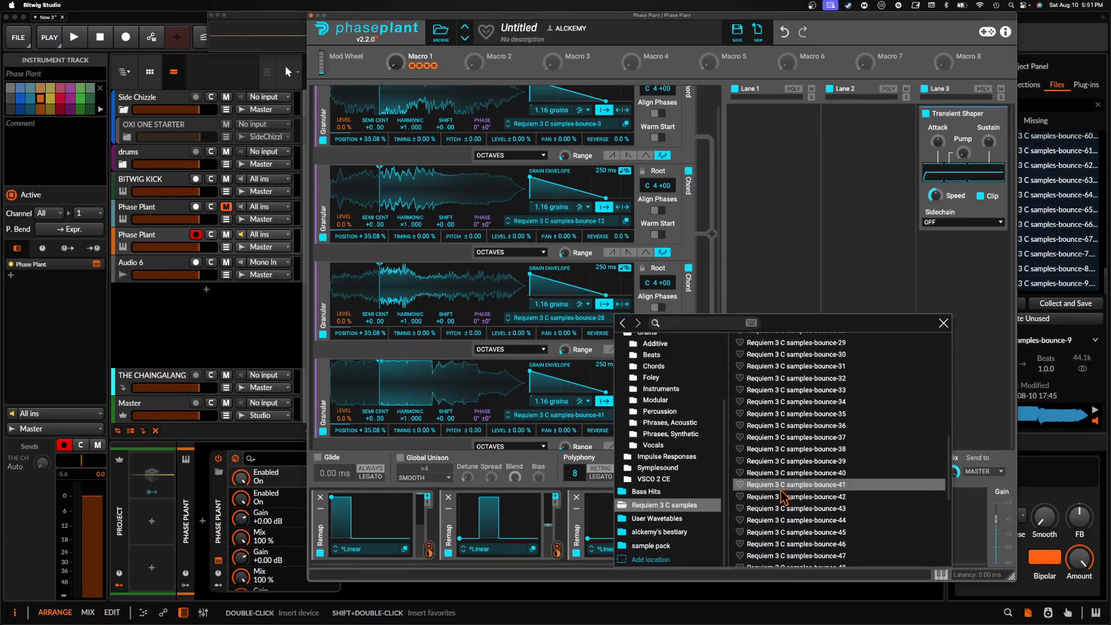
- Collapse all four Remap modulators
scroll(345, 262, down, 2)
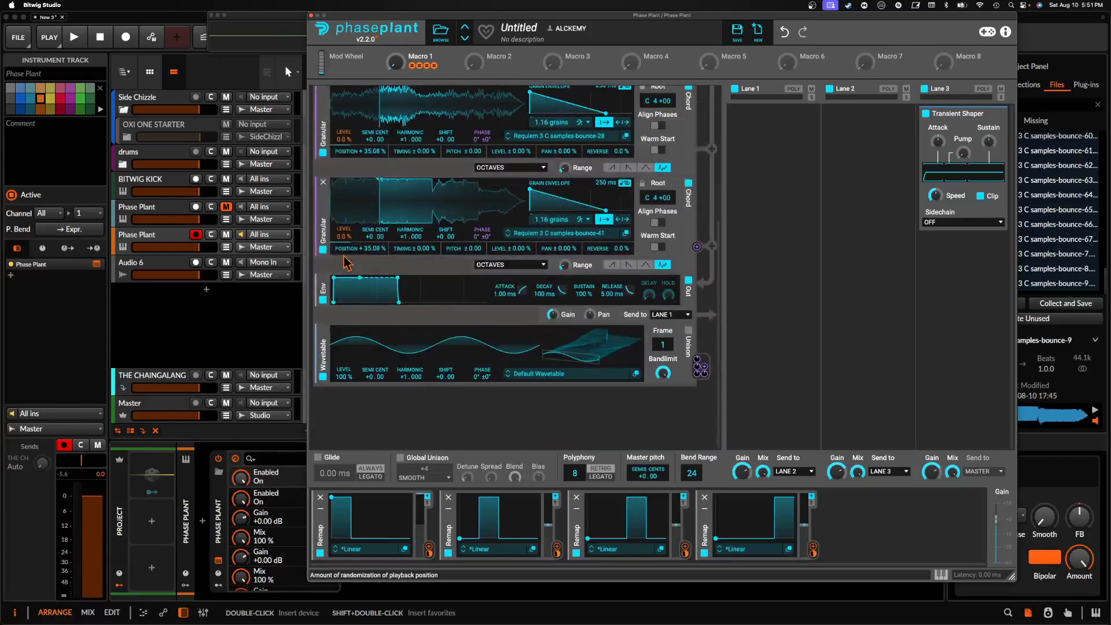
click(320, 509)
click(339, 510)
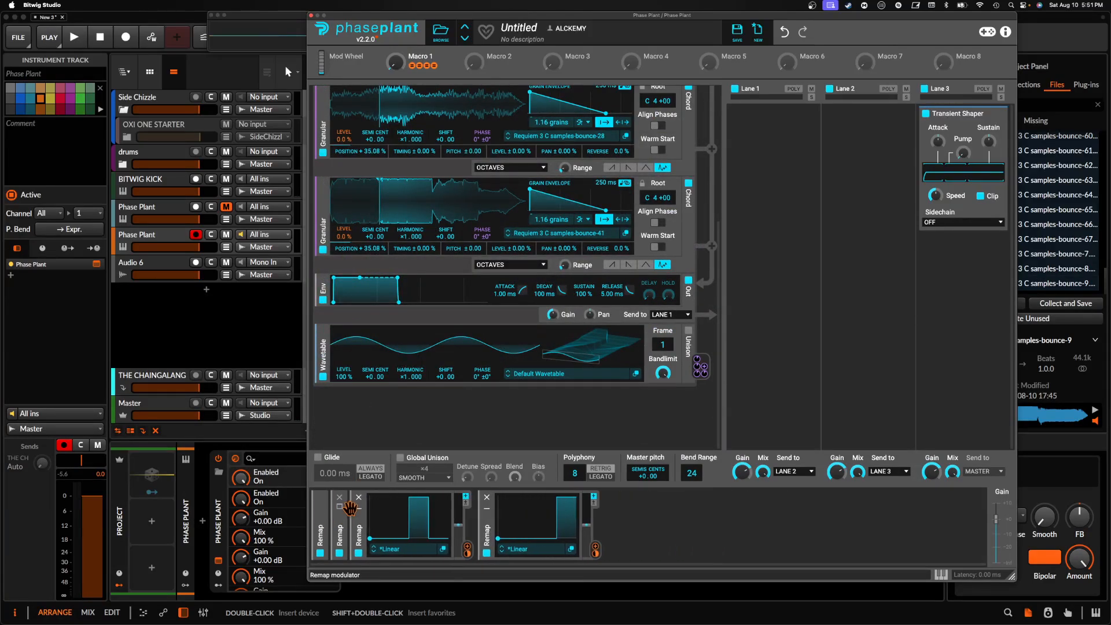
click(359, 509)
click(377, 510)
- Add an Envelope modulator and route it to the phase modulation amount of all four Granular generators
click(437, 520)
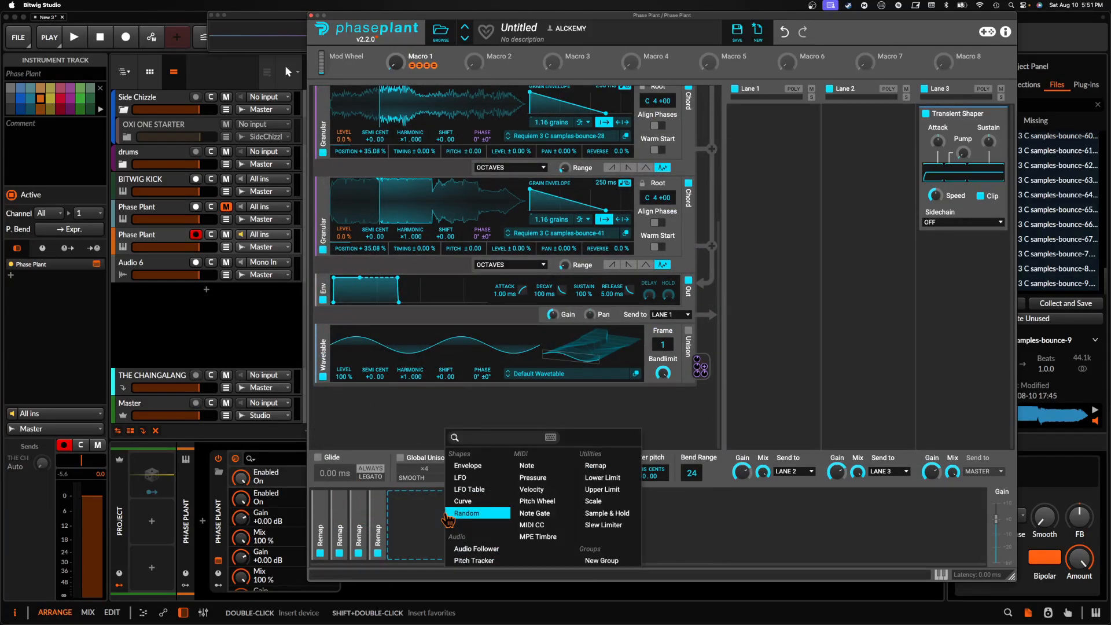
click(467, 466)
click(584, 554)
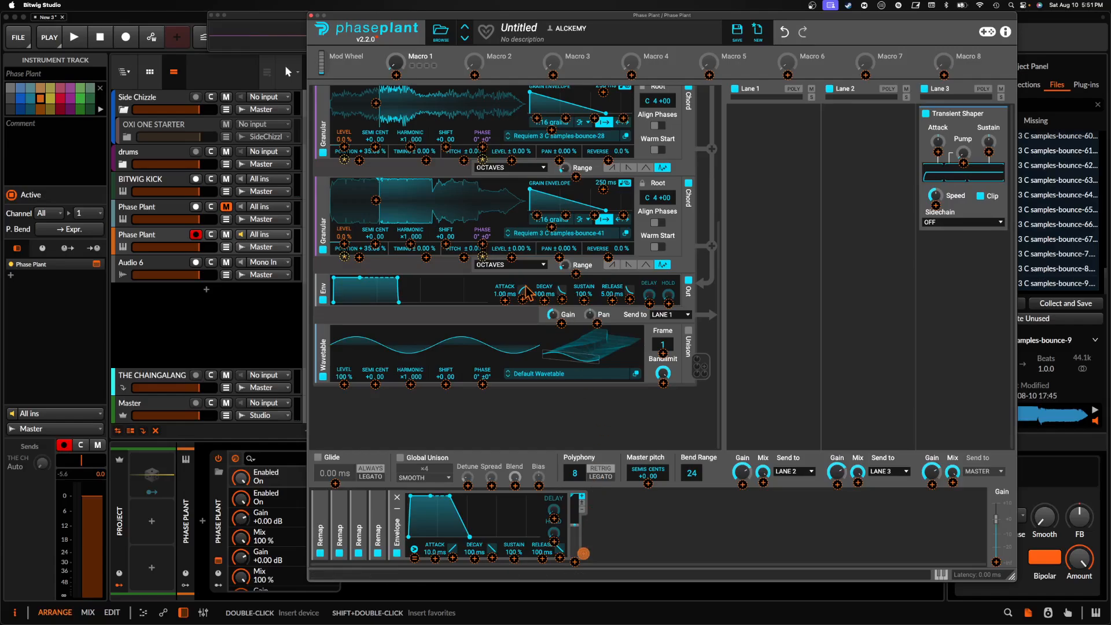
click(483, 256)
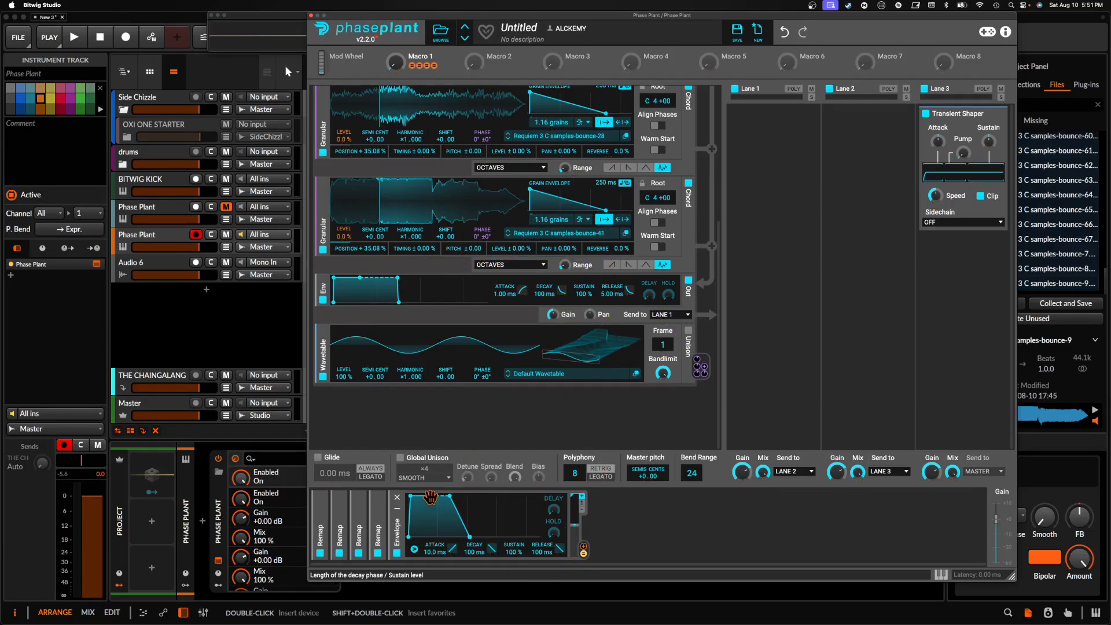
click(584, 547)
click(483, 159)
scroll(492, 197, up, 5)
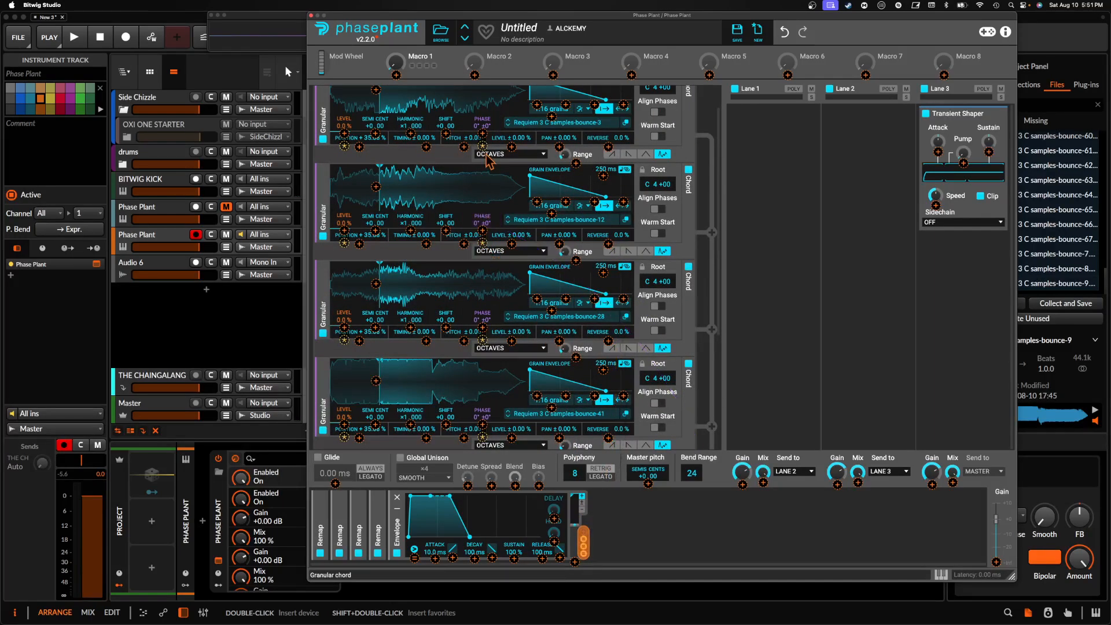
scroll(486, 164, up, 2)
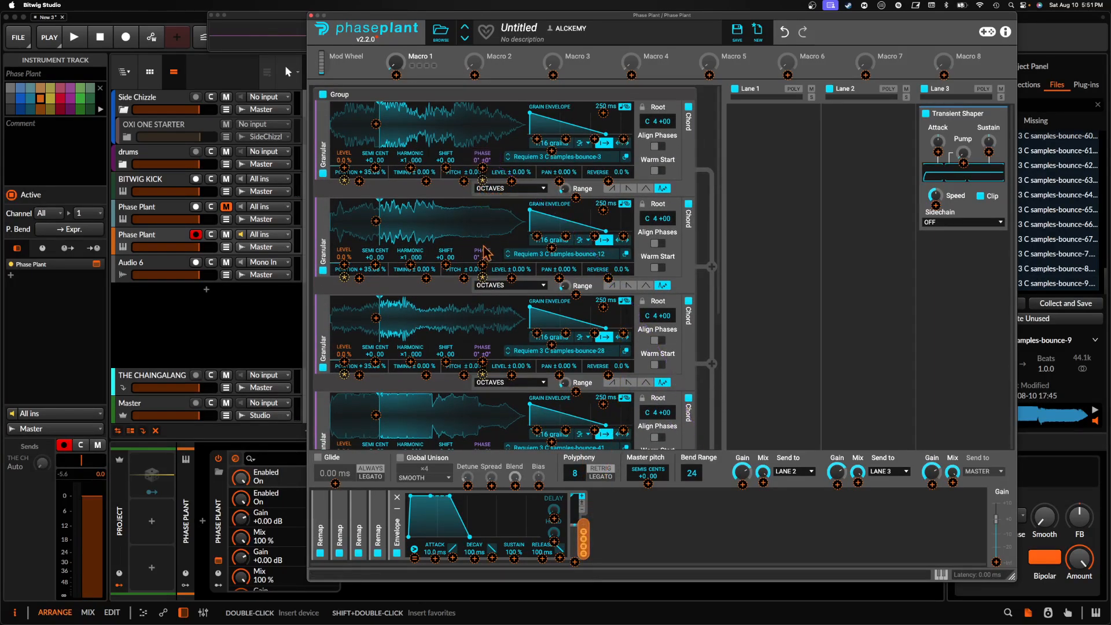
scroll(483, 281, down, 3)
click(443, 514)
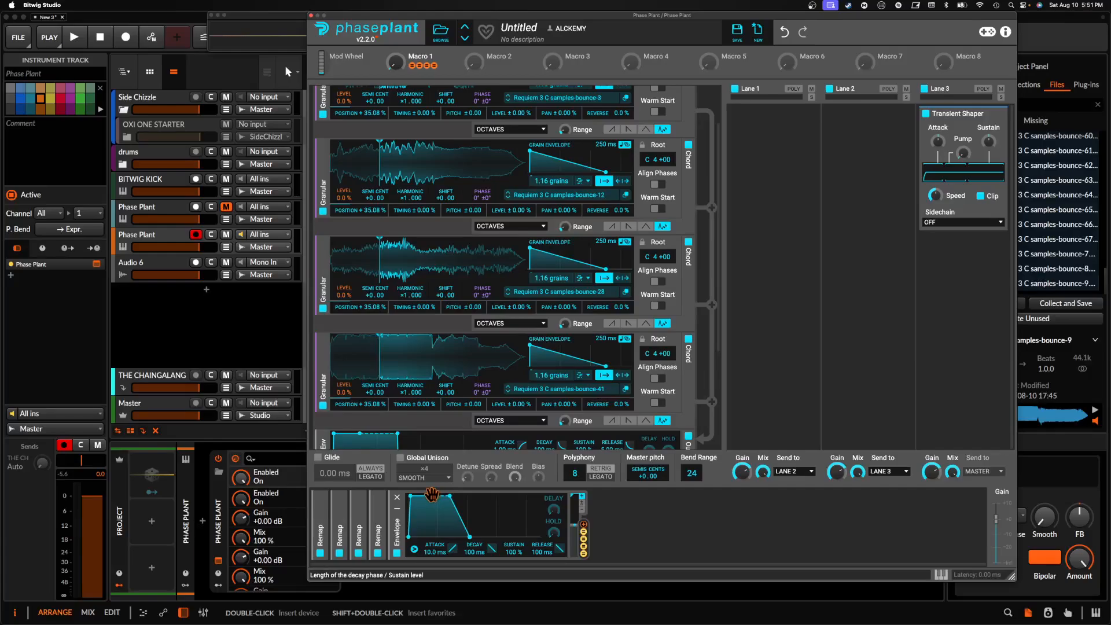
- Shape the Envelope modulator with 0 ms attack, 99.8 ms decay and 0% sustain, and add a Random modulator routed to its decay
drag(432, 495, 474, 536)
click(646, 530)
click(666, 514)
click(774, 554)
click(453, 496)
- Add an LFO Table modulator and route it to Macro 1
scroll(431, 259, down, 5)
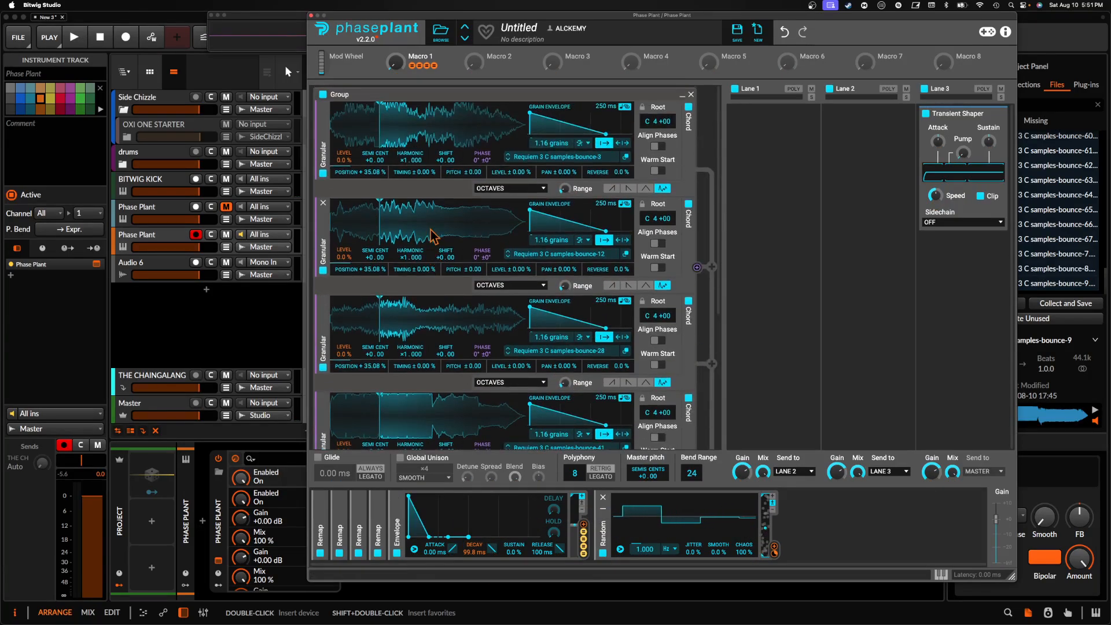
scroll(469, 278, up, 3)
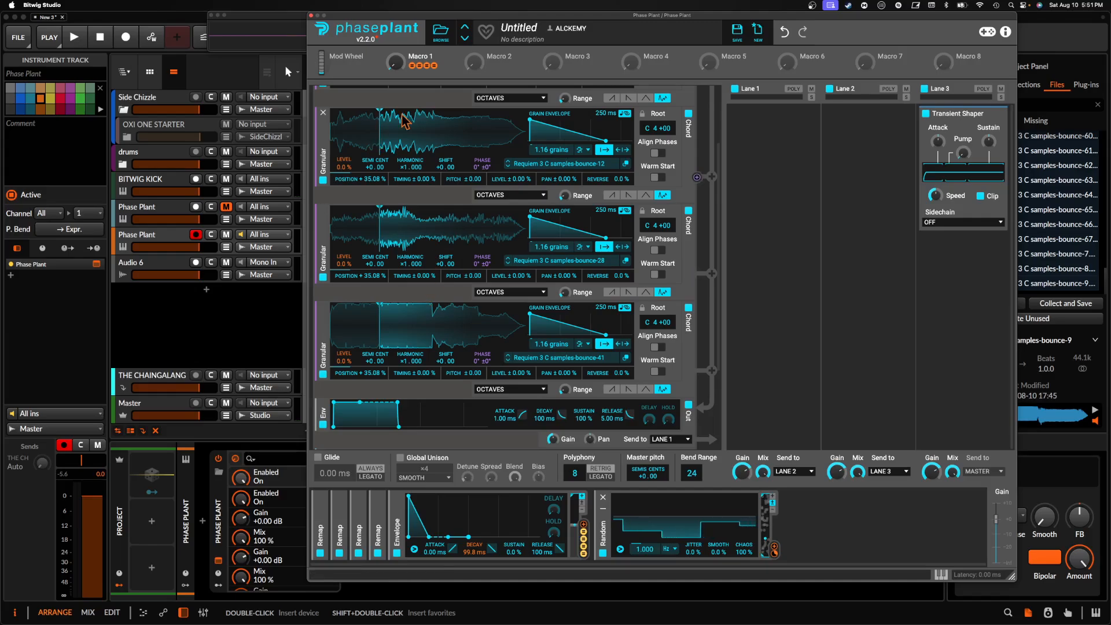
click(803, 524)
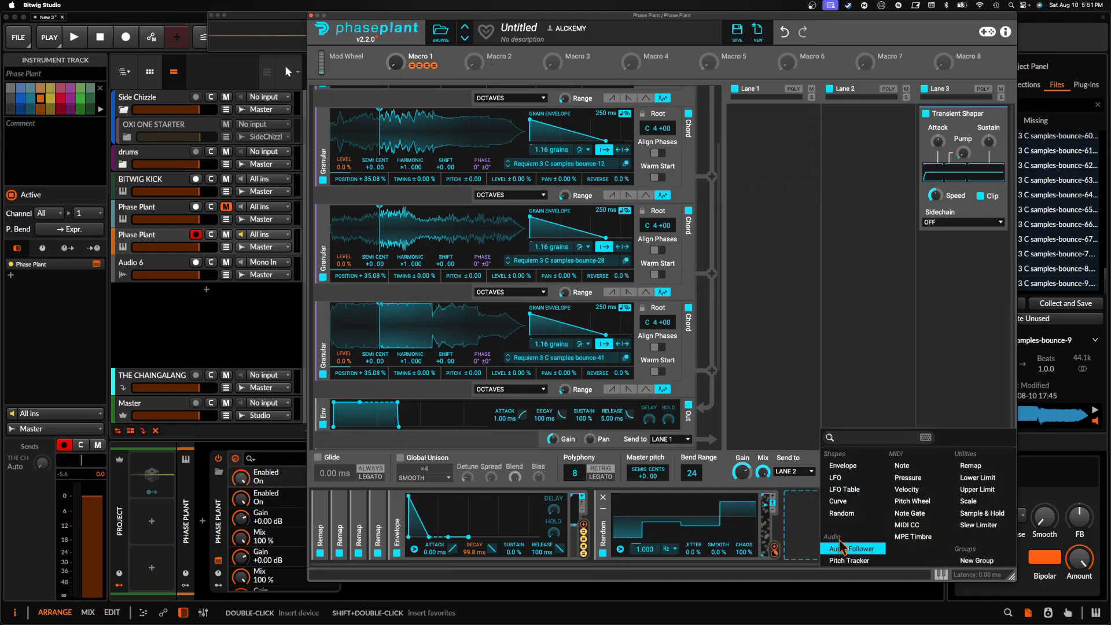
click(844, 489)
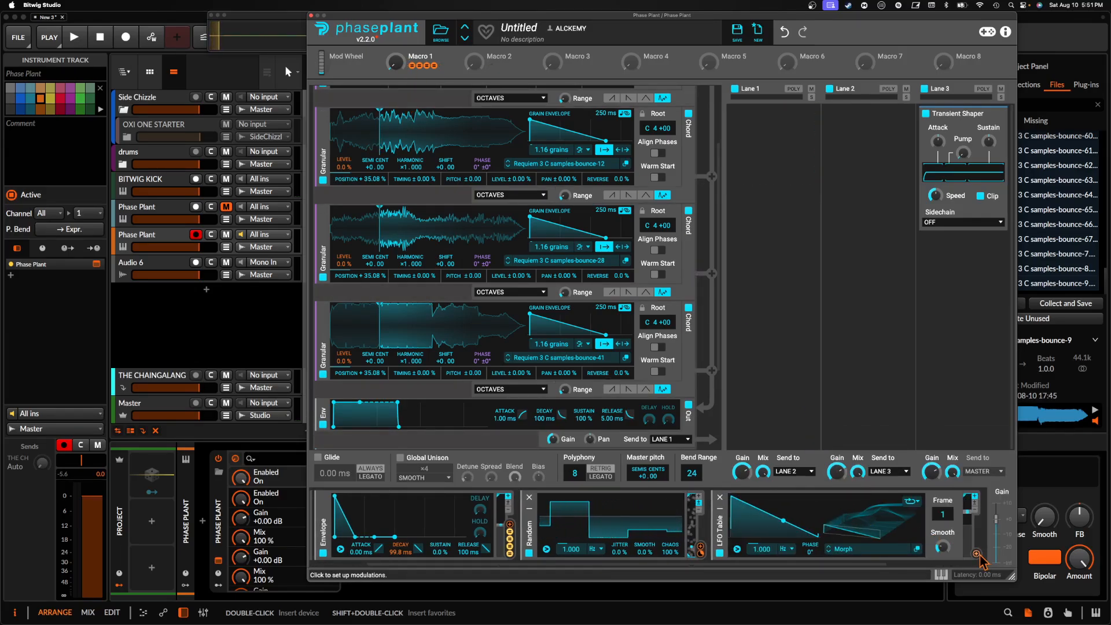
drag(981, 559, 395, 74)
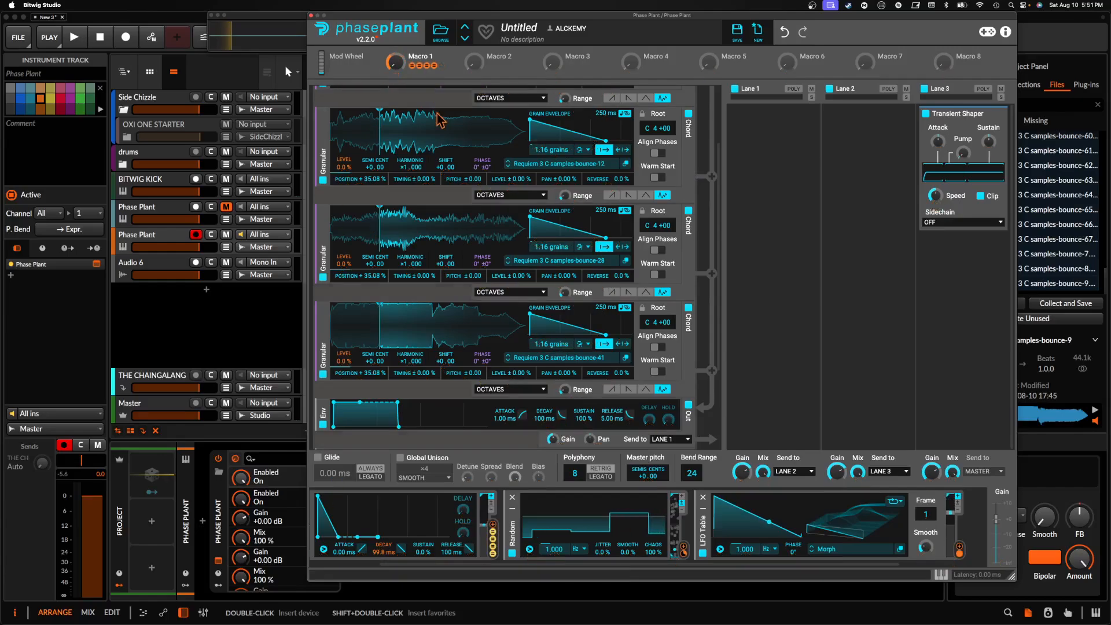
- Lengthen the release of the output envelope below the Granular generators to 173 ms
scroll(442, 199, down, 3)
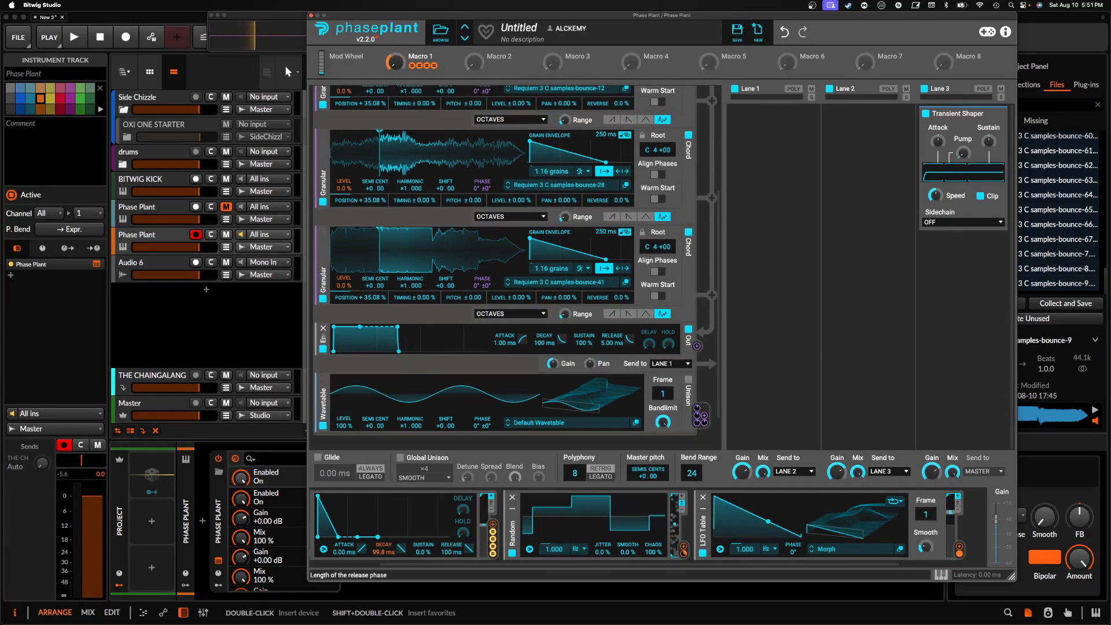
drag(415, 350, 422, 351)
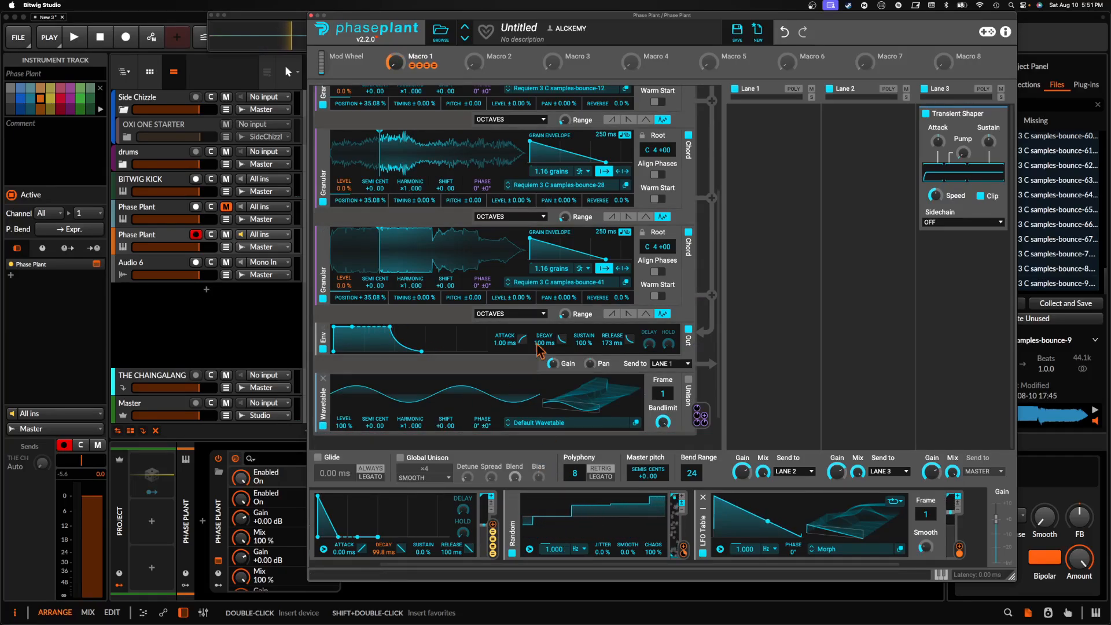
- Collapse the Random modulator, and set the second Granular generator's harmonic to ×2.000 and the third's tuning to +7 semitones
scroll(471, 201, up, 5)
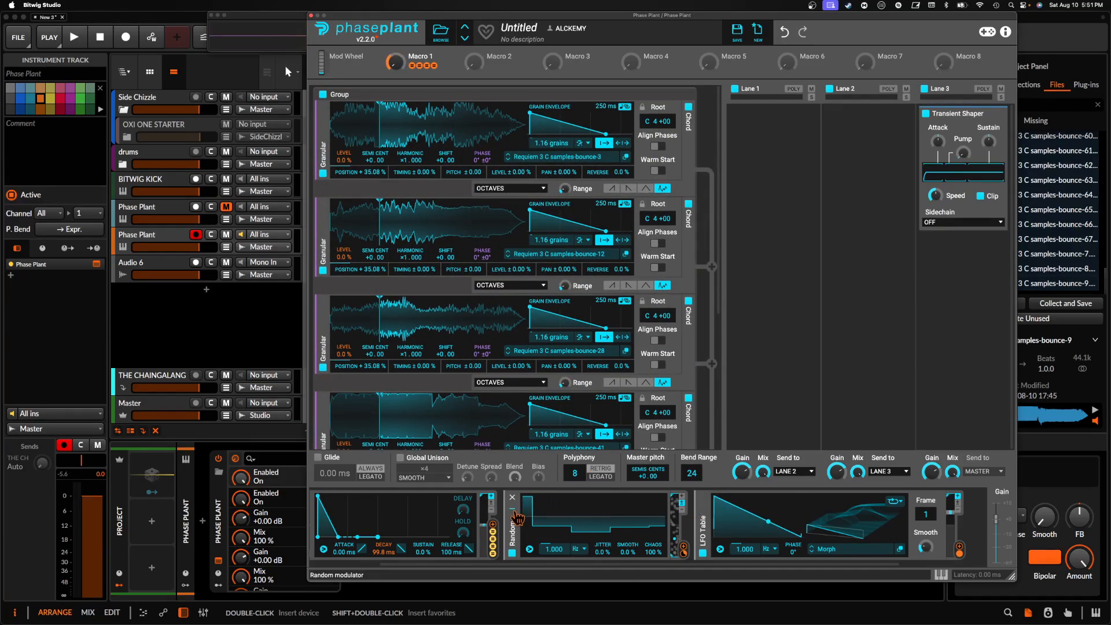
click(516, 516)
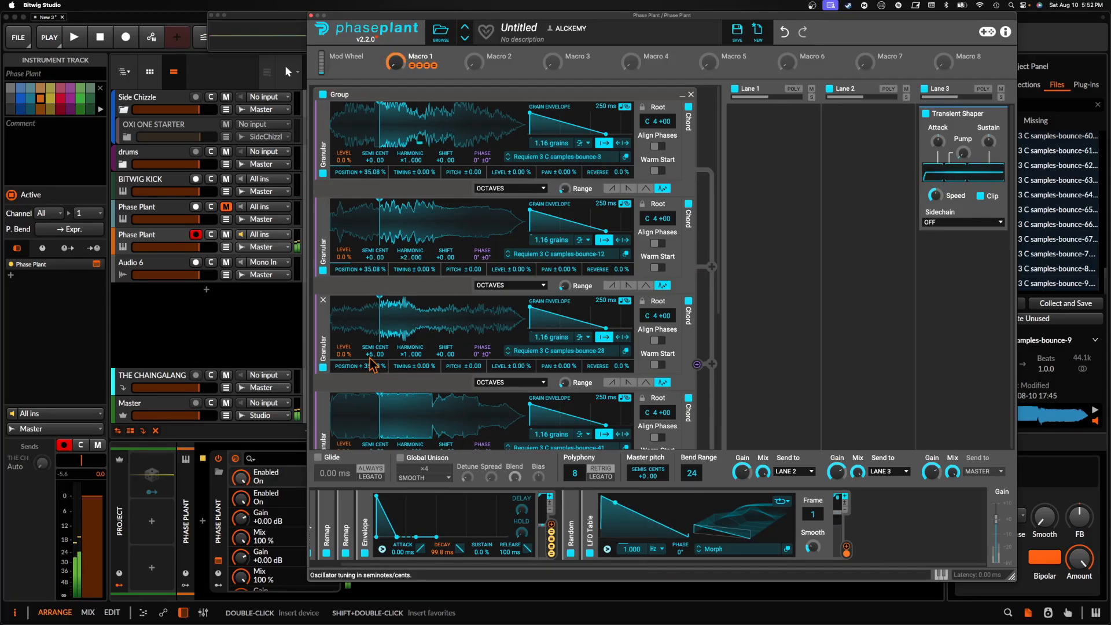
scroll(416, 324, down, 2)
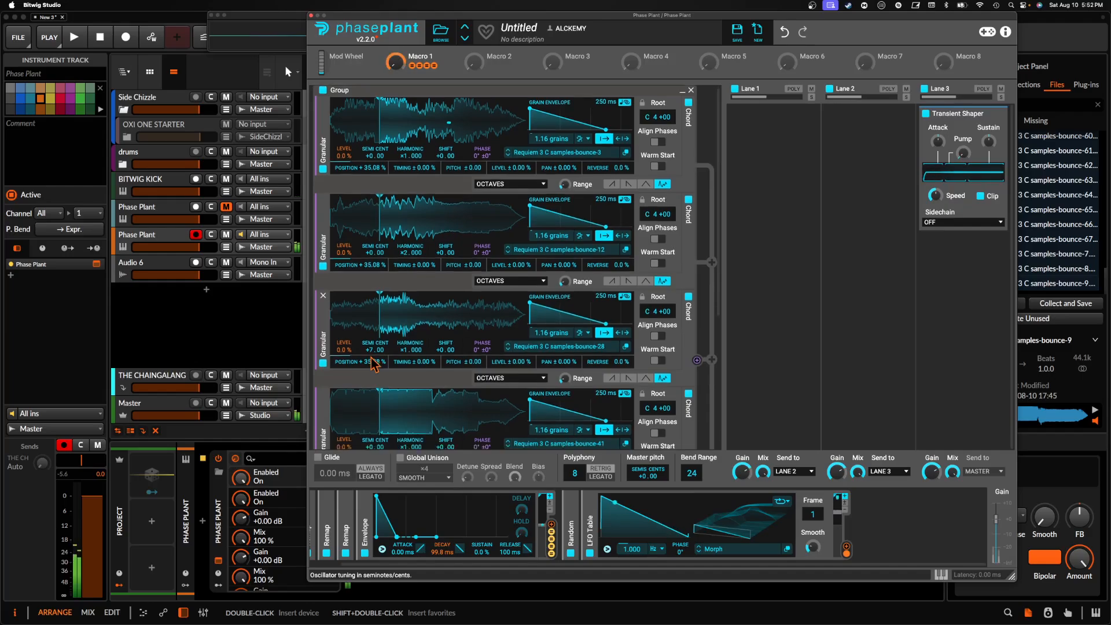
- Add a Gain effect at +13.60 dB to Lane 1 and tune the fourth Granular generator to -12 semitones
click(769, 137)
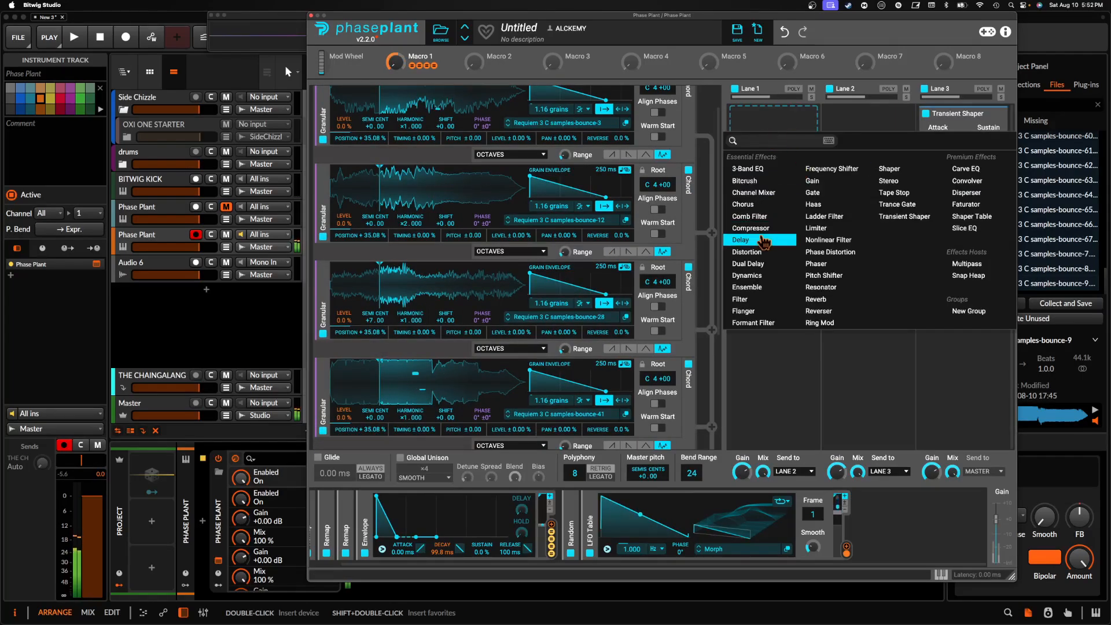
click(812, 180)
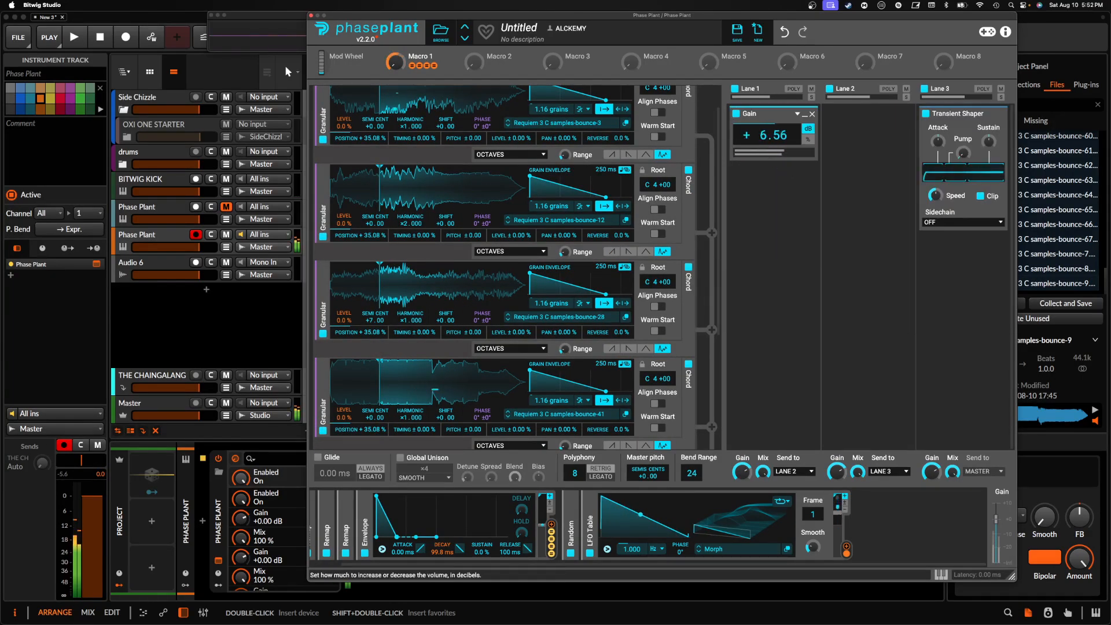
scroll(380, 345, down, 2)
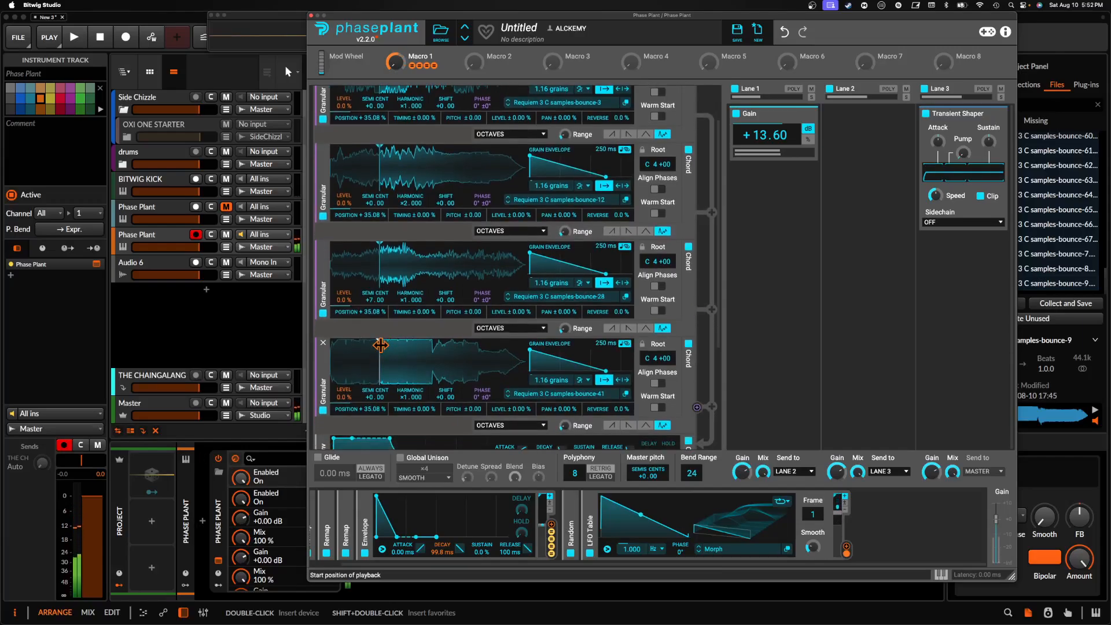
scroll(380, 344, down, 2)
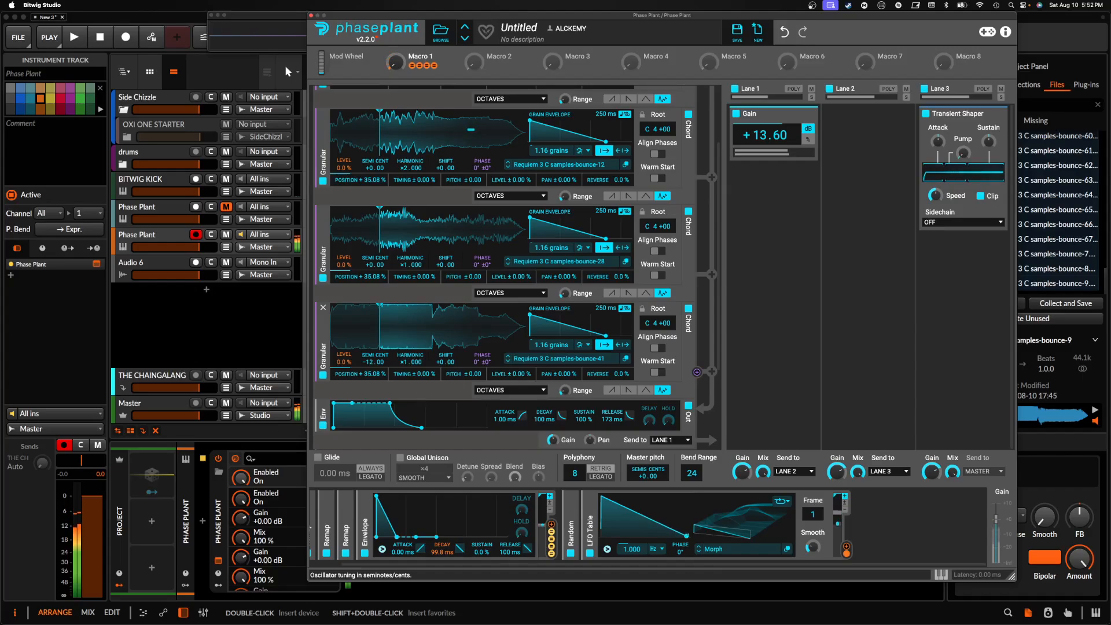
- Add a second Random modulator and route it to the LFO Table's frame
click(846, 546)
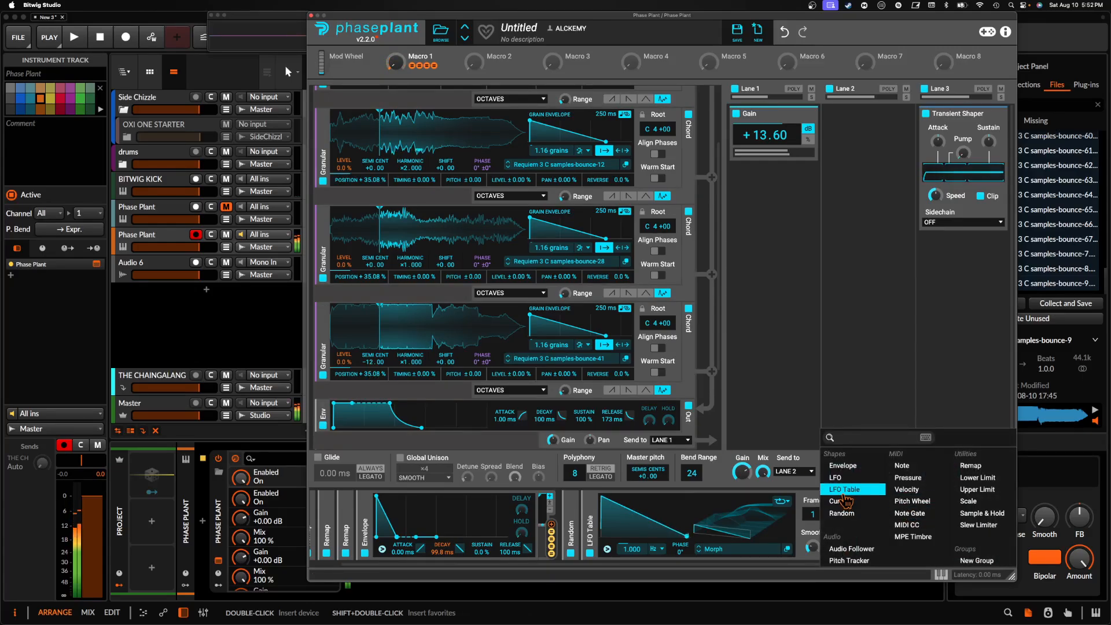
click(849, 514)
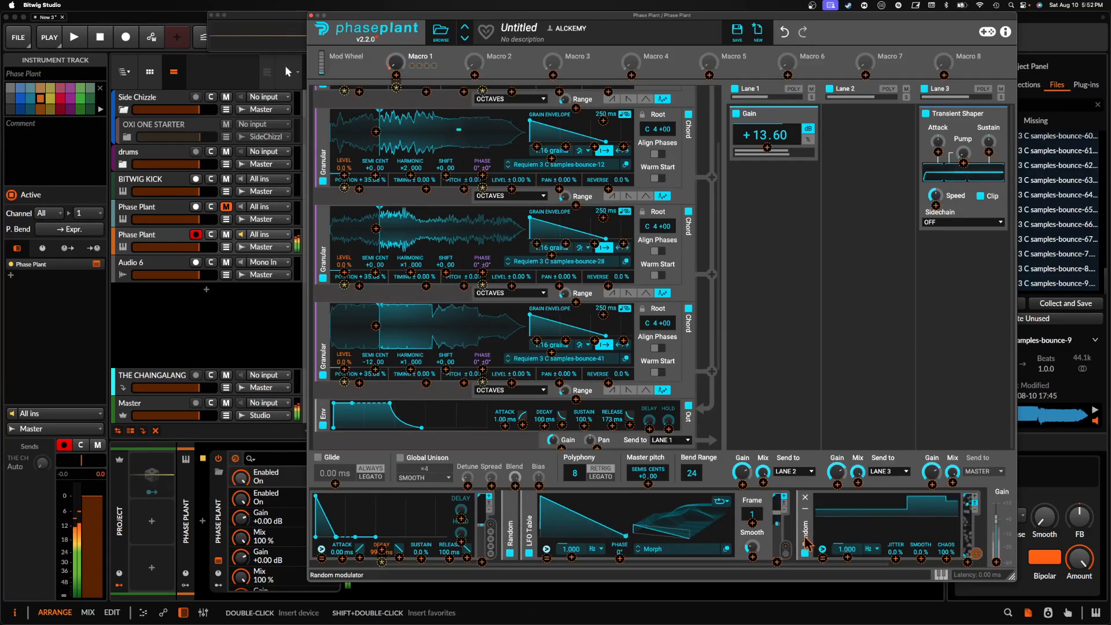
drag(753, 523, 724, 527)
click(721, 526)
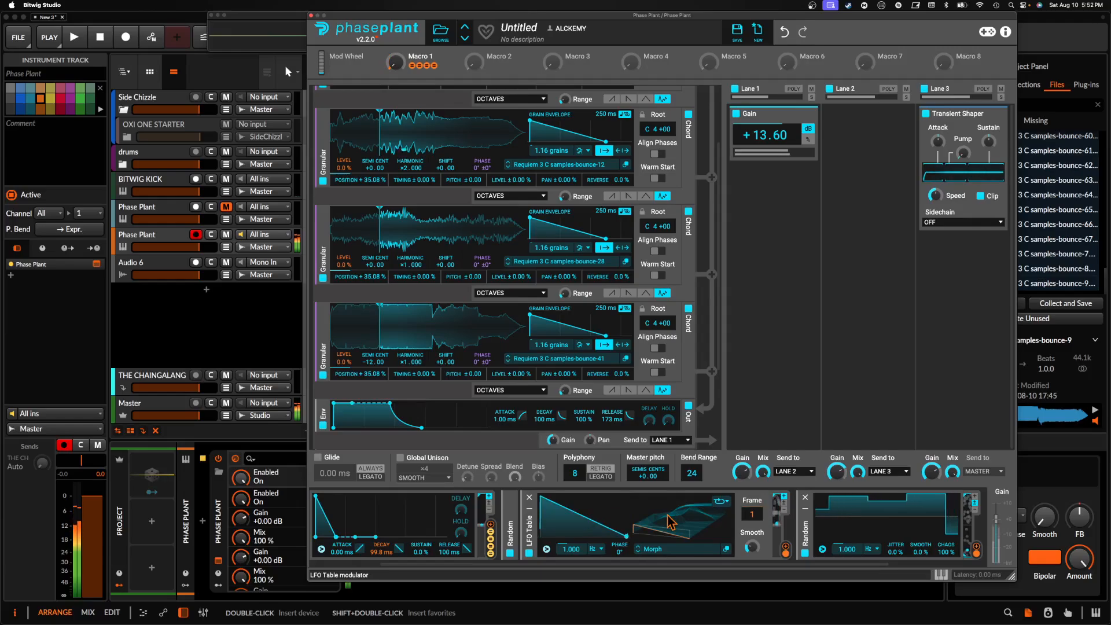
- Switch the LFO Table to tempo sync and set its rate to 16/16
click(598, 549)
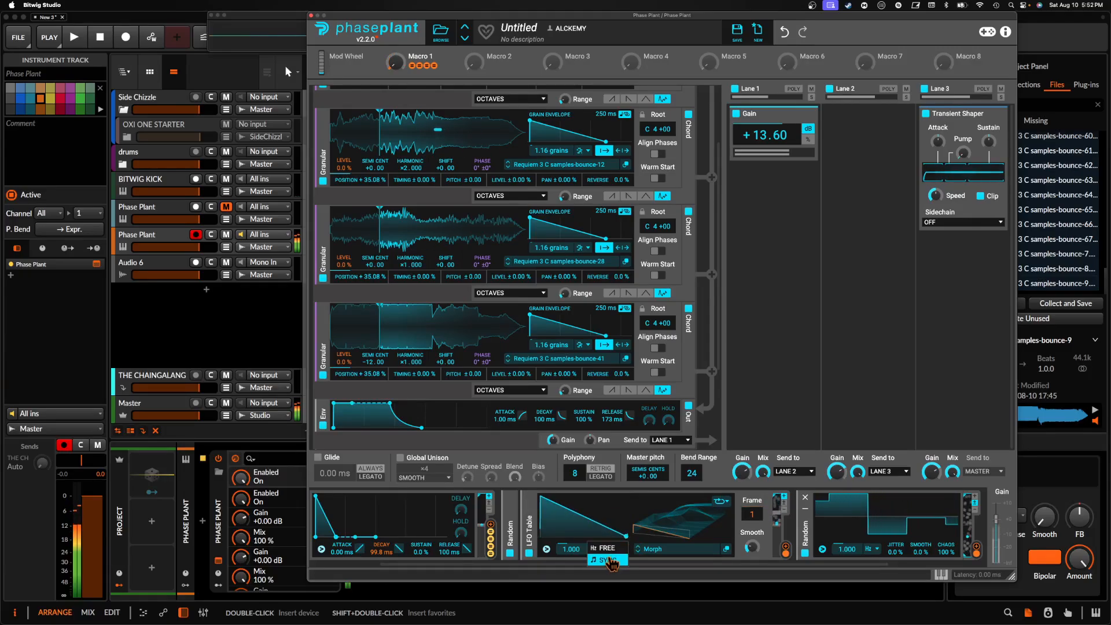
click(608, 560)
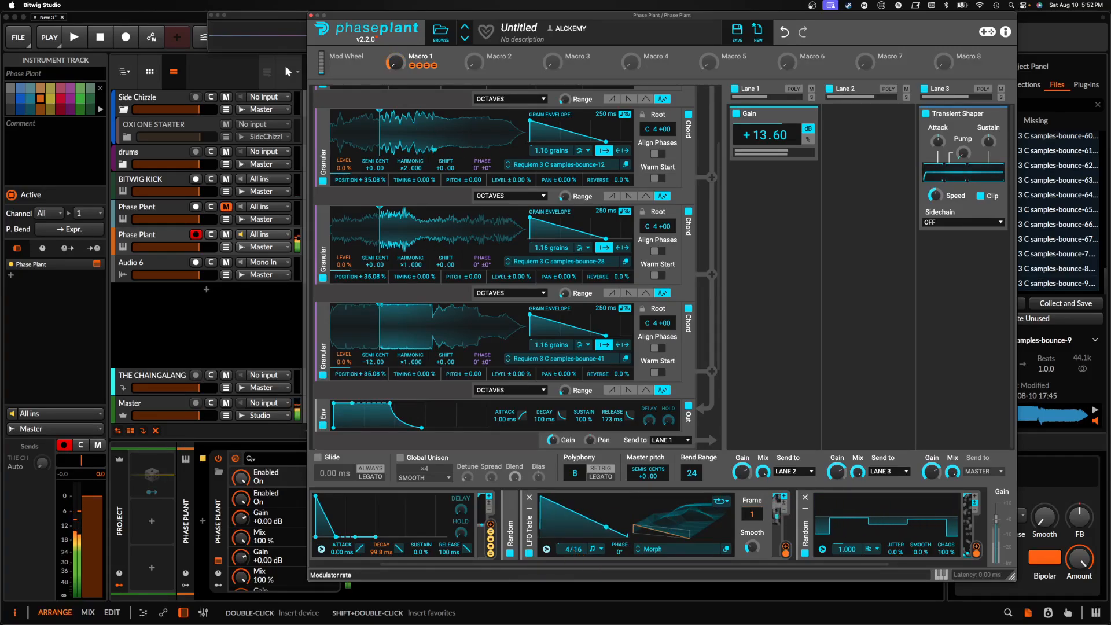
drag(572, 549, 572, 545)
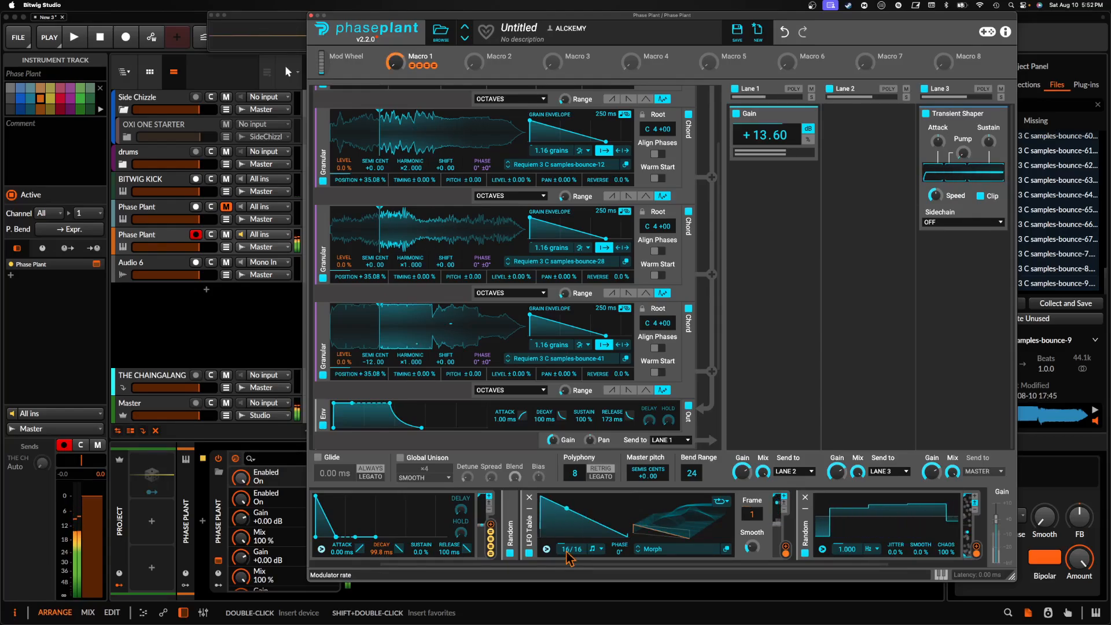
- Move the playback start position earlier in the third Granular generator and later in the second and first
drag(376, 232, 342, 230)
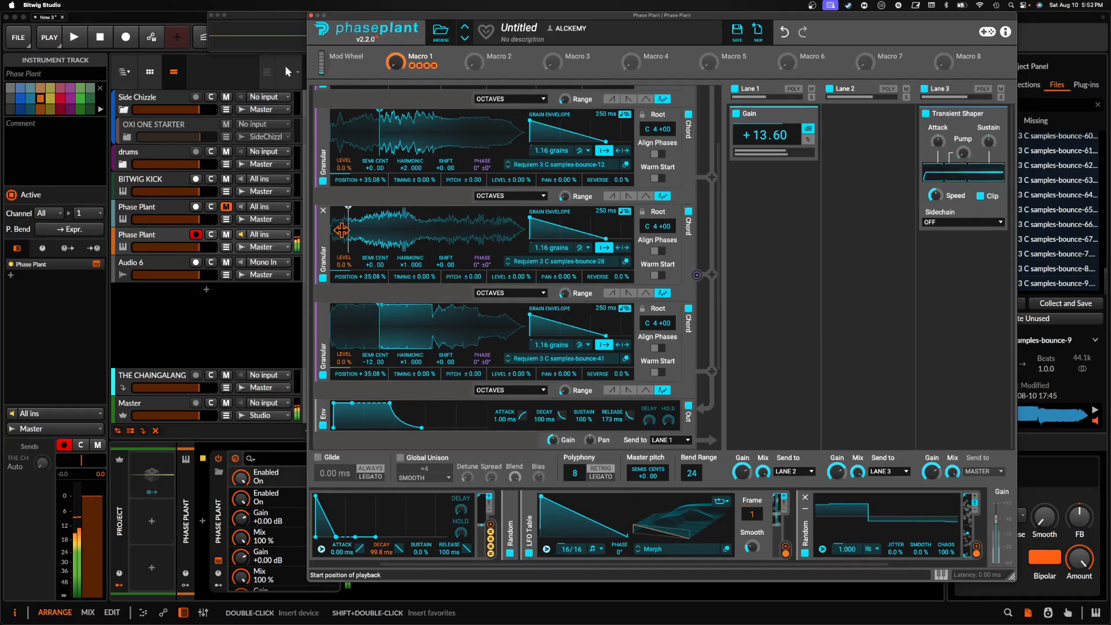
drag(374, 143, 457, 137)
scroll(410, 143, up, 3)
scroll(521, 133, down, 1)
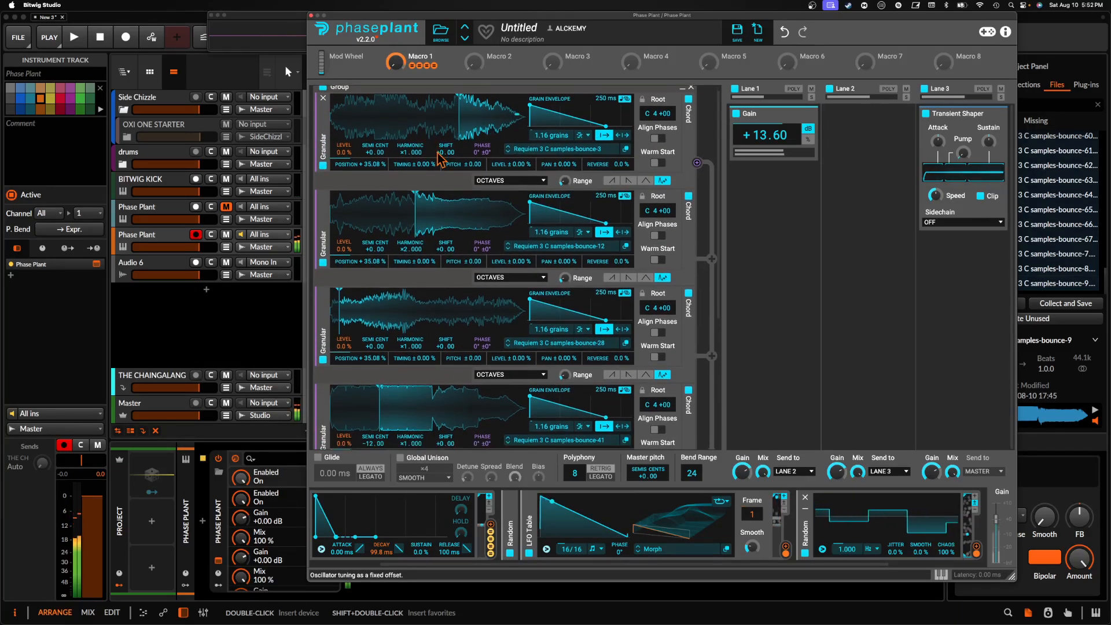
- Collapse the LFO Table modulator
click(529, 509)
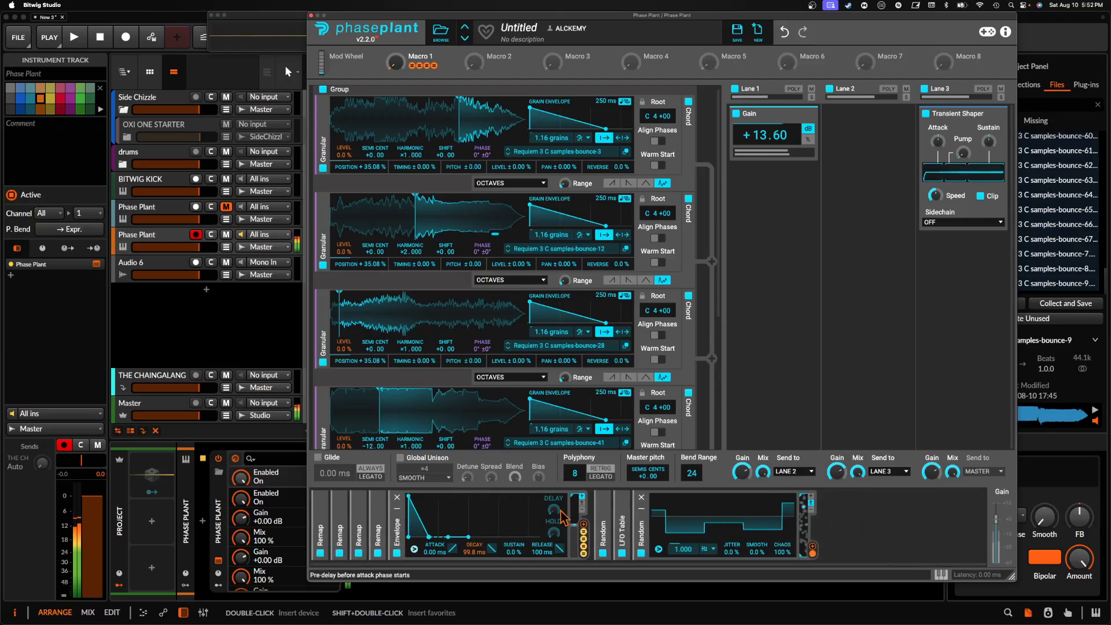
- Collapse the second Random modulator, add a third one with a tempo-synced rate of 4/16, and duplicate it
click(641, 510)
click(702, 515)
click(725, 515)
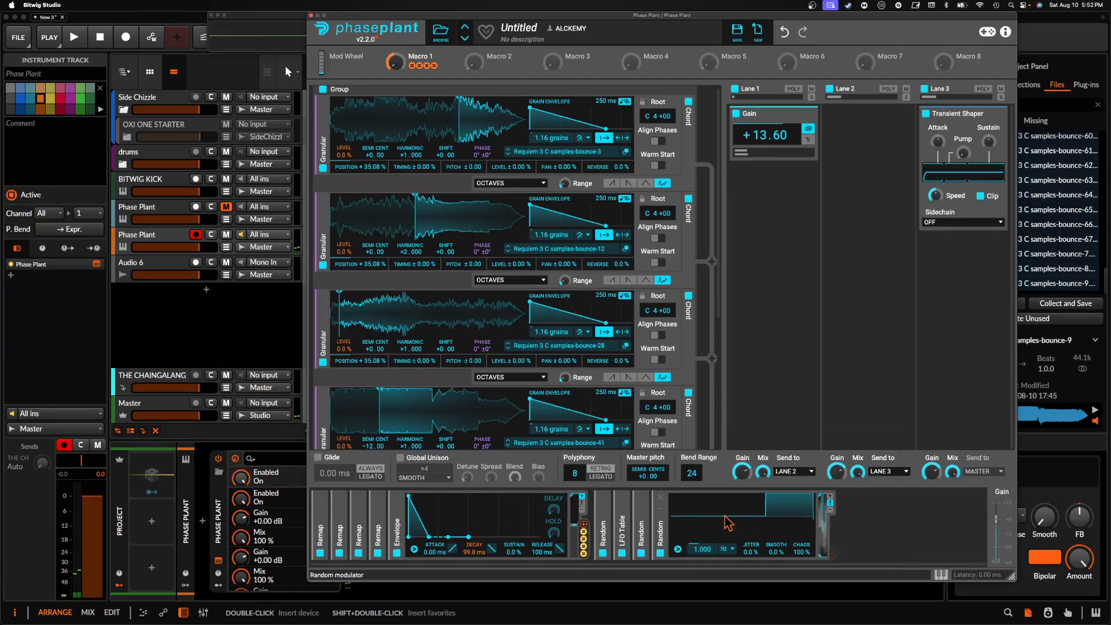
click(727, 548)
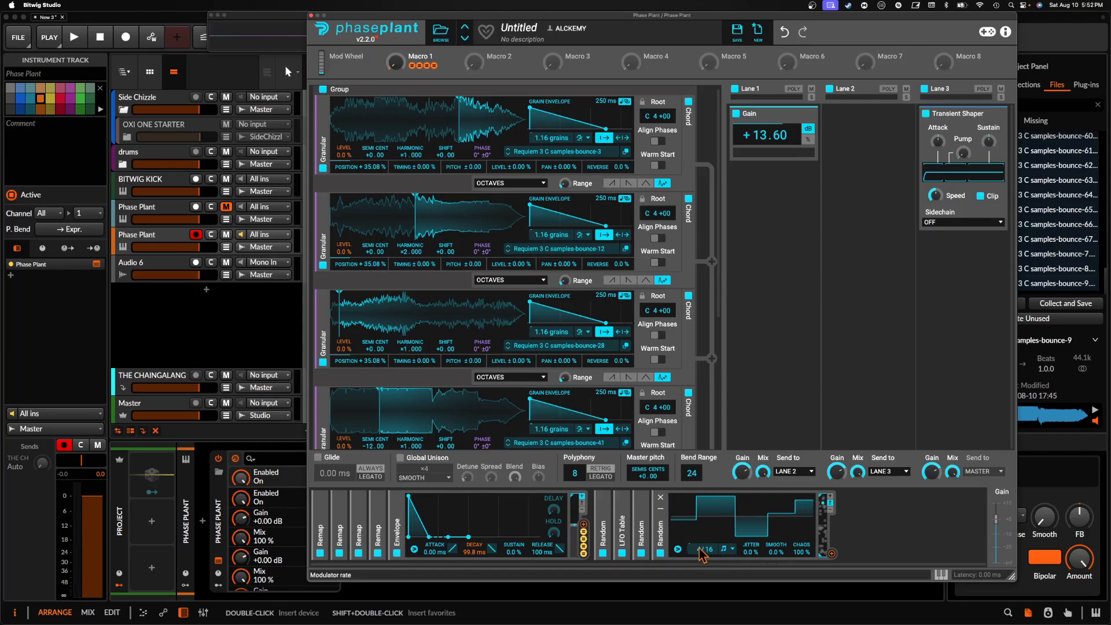
key(super+d)
- Route the first 4/16 Random modulator to the grain envelope attack curve of all four Granular generators
click(831, 554)
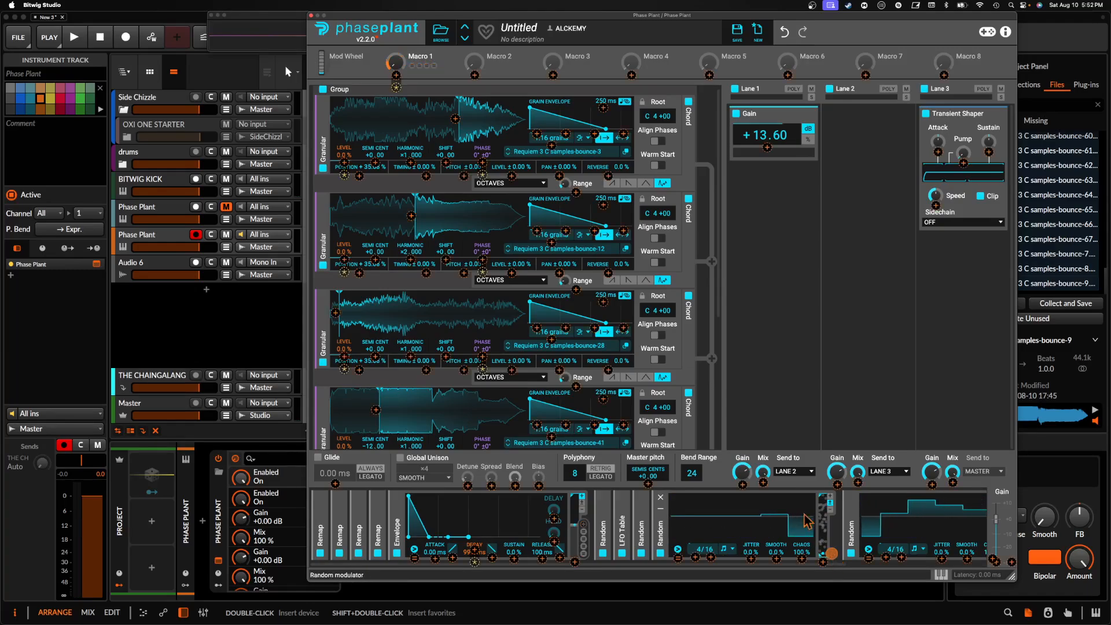
scroll(543, 140, up, 1)
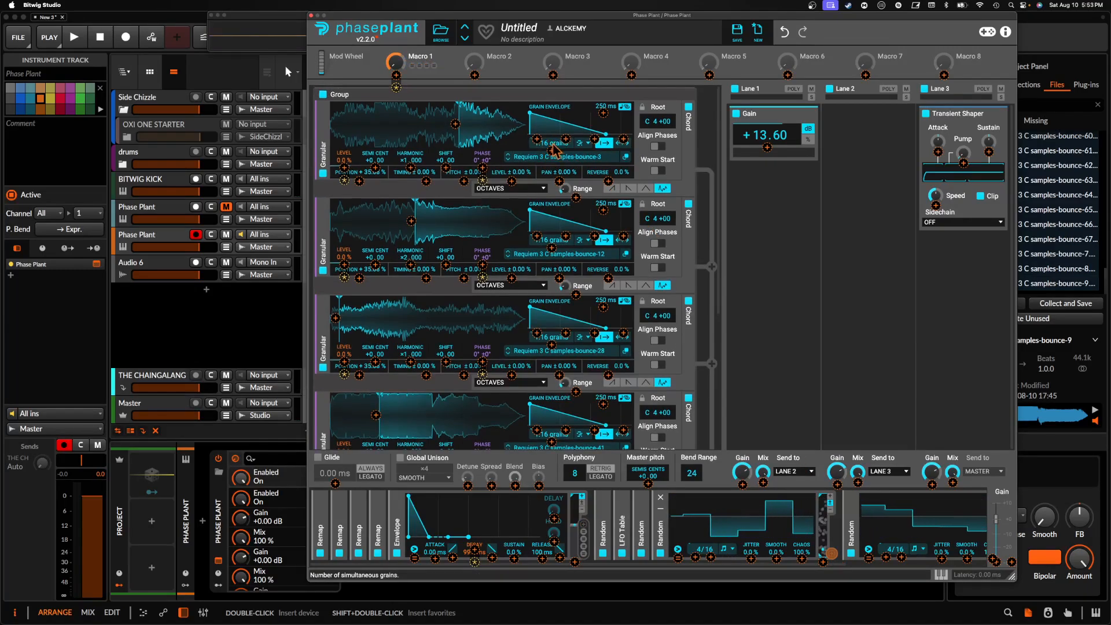
drag(538, 142, 538, 140)
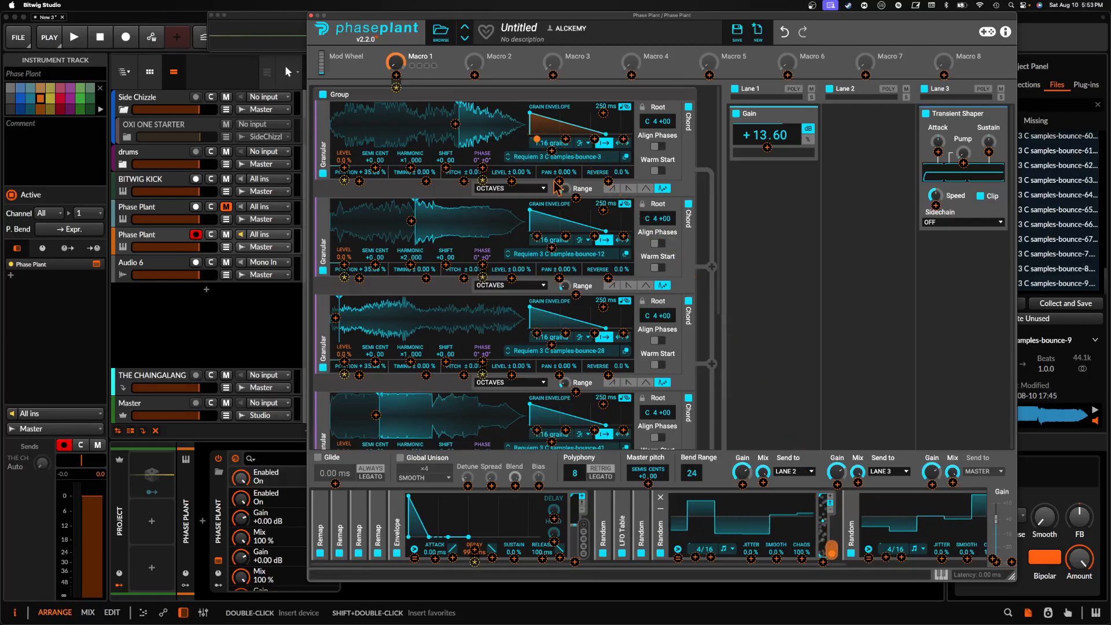
drag(537, 238, 537, 236)
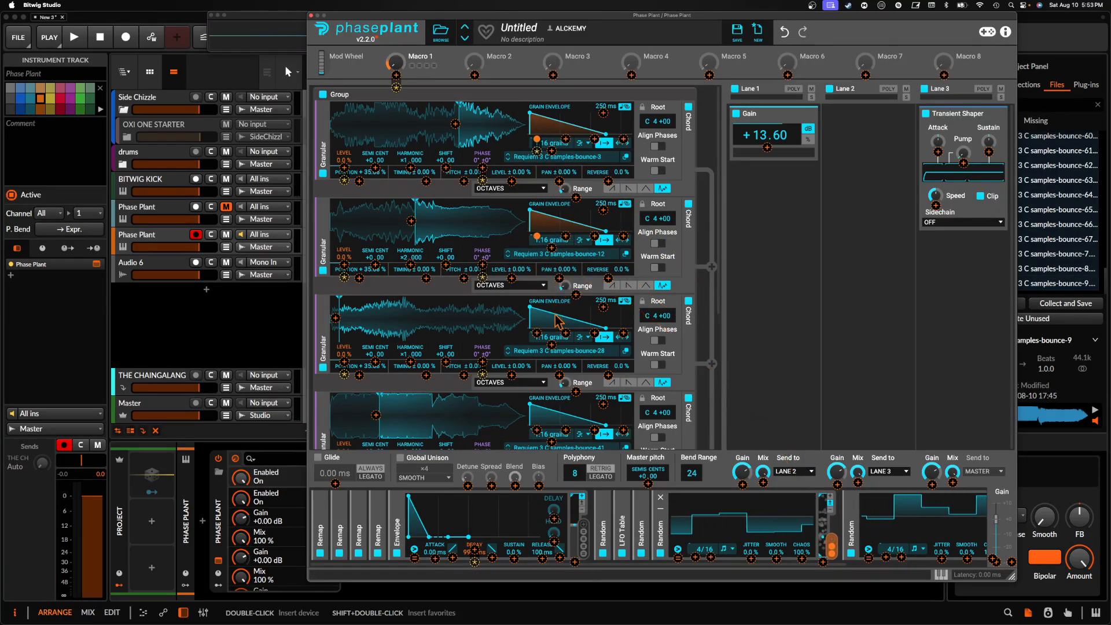
drag(538, 336, 538, 333)
scroll(538, 337, down, 3)
drag(538, 371, 537, 369)
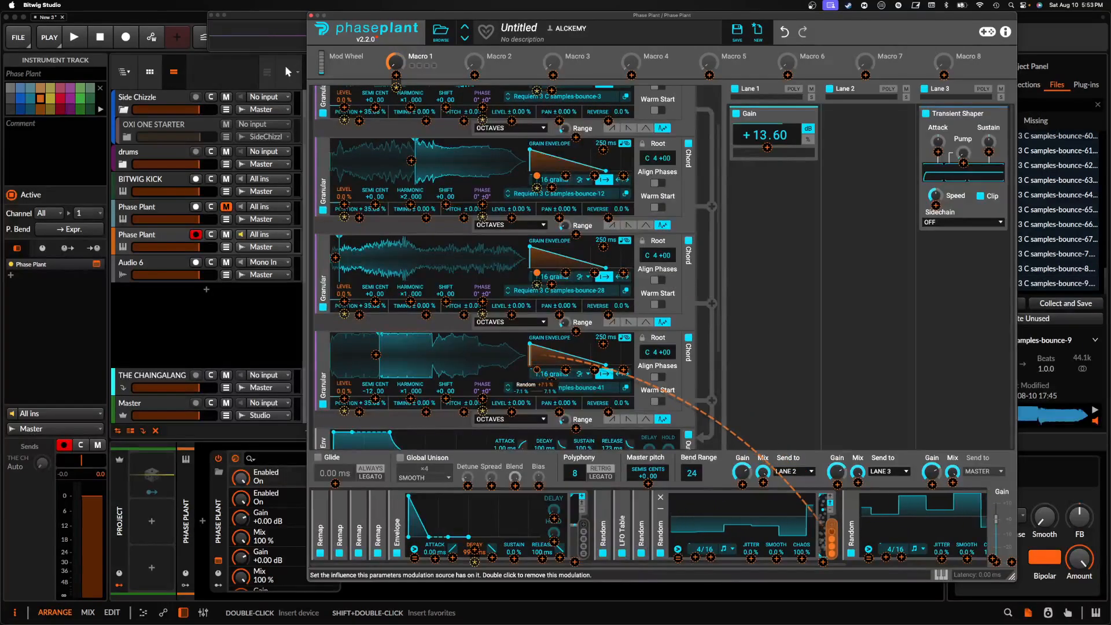
- Route the duplicated Random modulator to the grain envelope attack time of all four Granular generators
scroll(752, 527, right, 5)
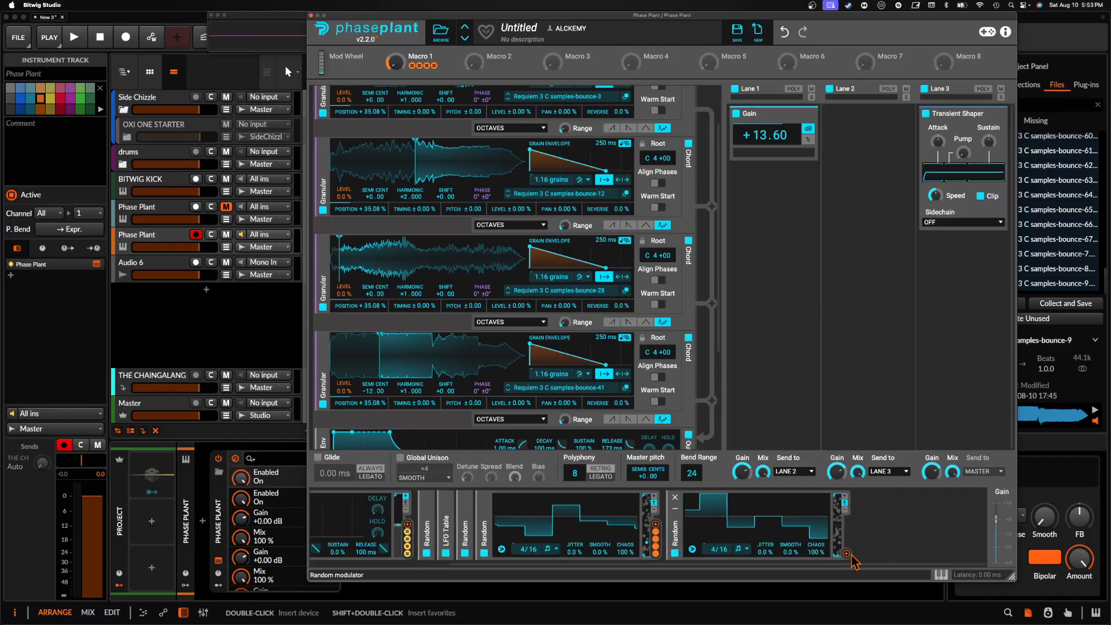
drag(848, 560, 565, 370)
drag(565, 273, 565, 232)
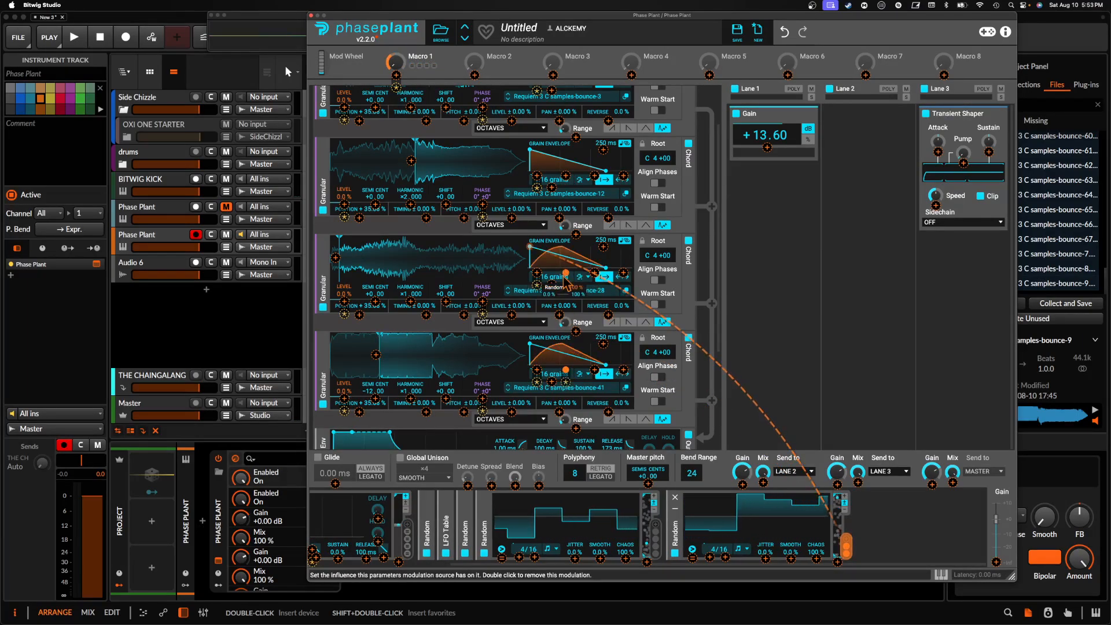
drag(566, 175, 565, 105)
scroll(565, 175, up, 3)
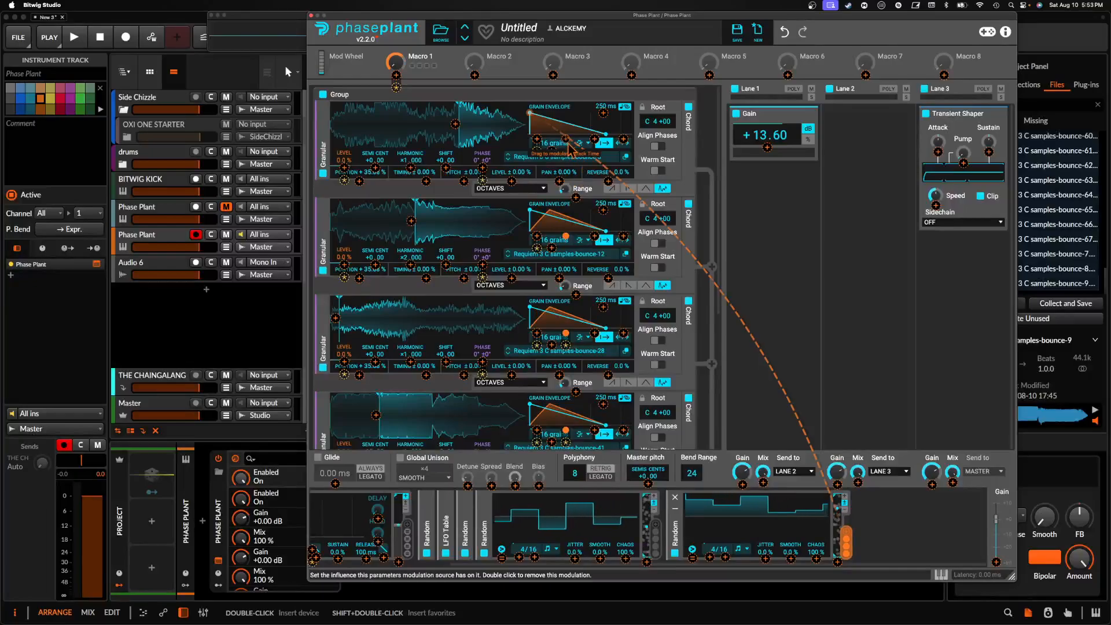
- Duplicate the 4/16 Random modulator once more and route the unassigned one to the grain envelope length of all four Granular generators
click(693, 523)
key(super+d)
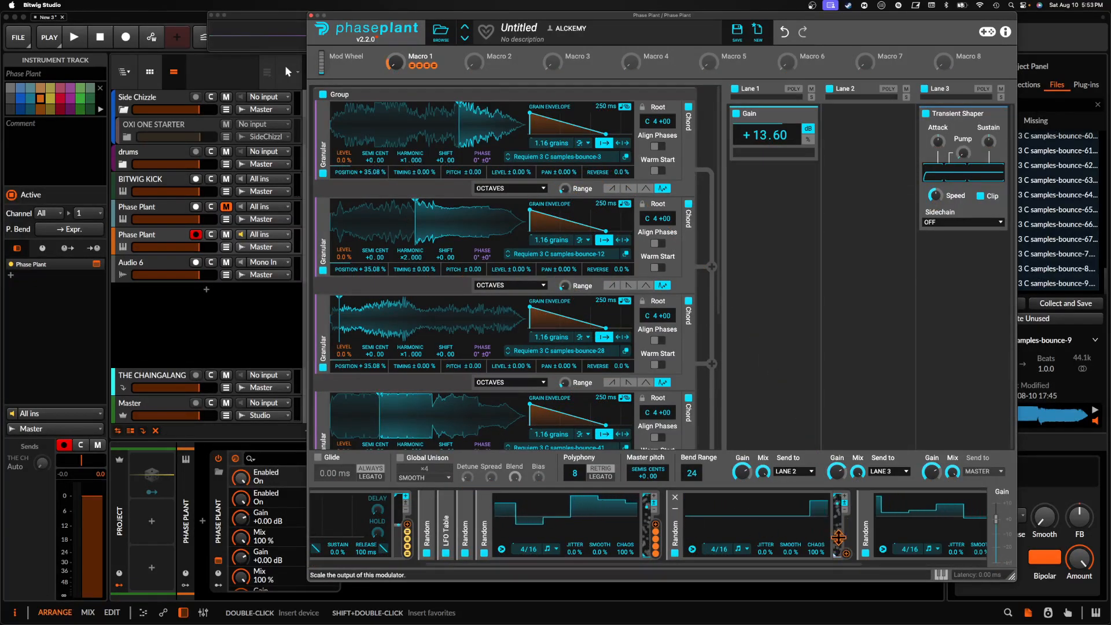
click(846, 554)
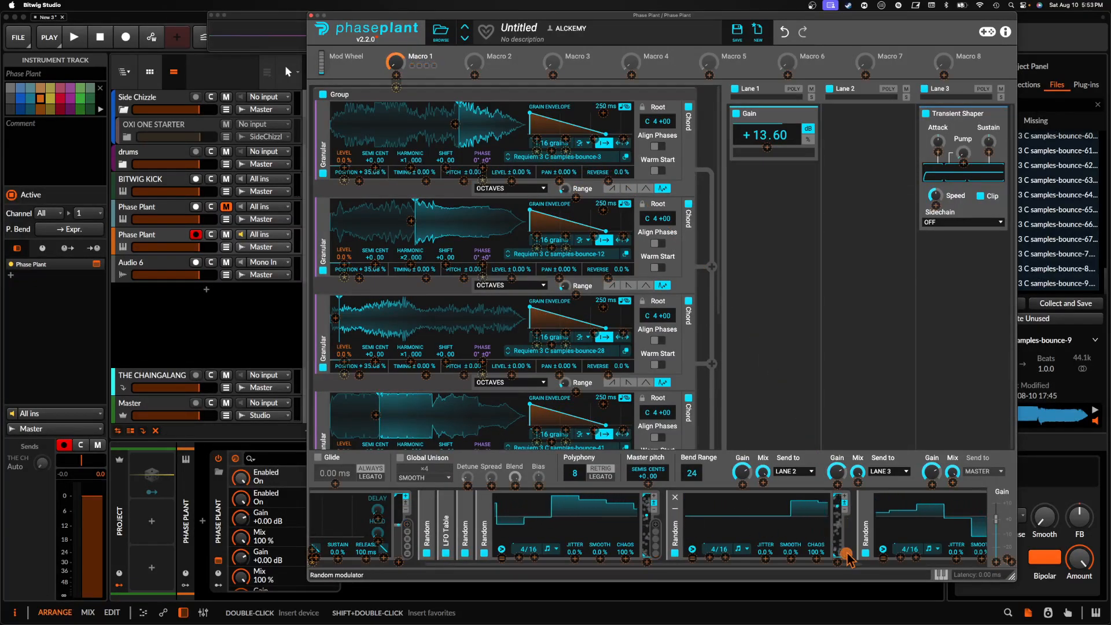
click(603, 113)
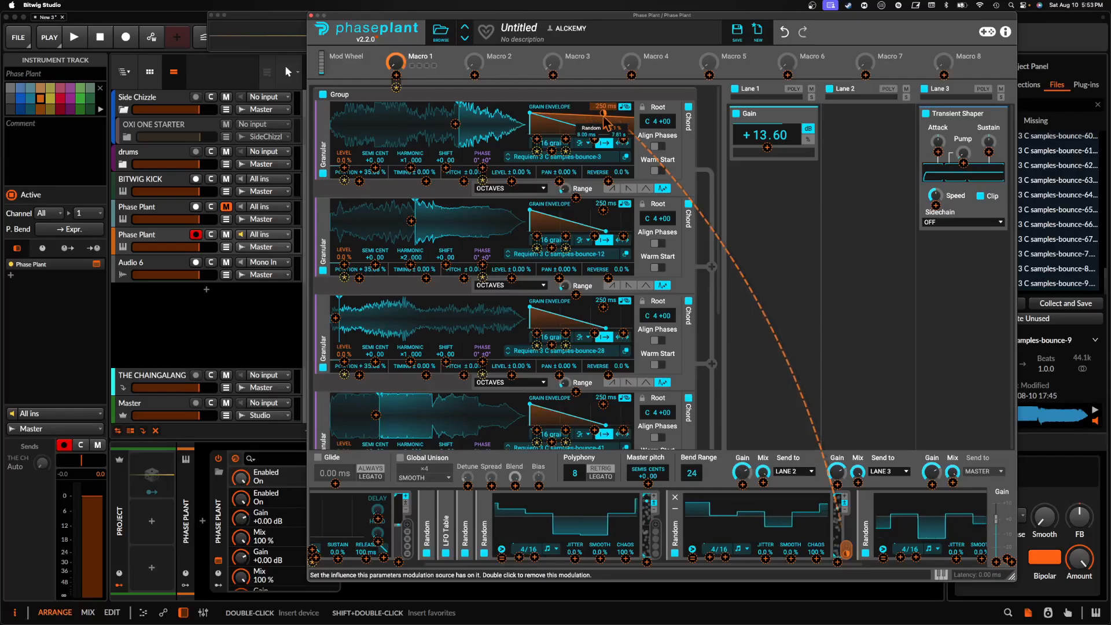
click(603, 209)
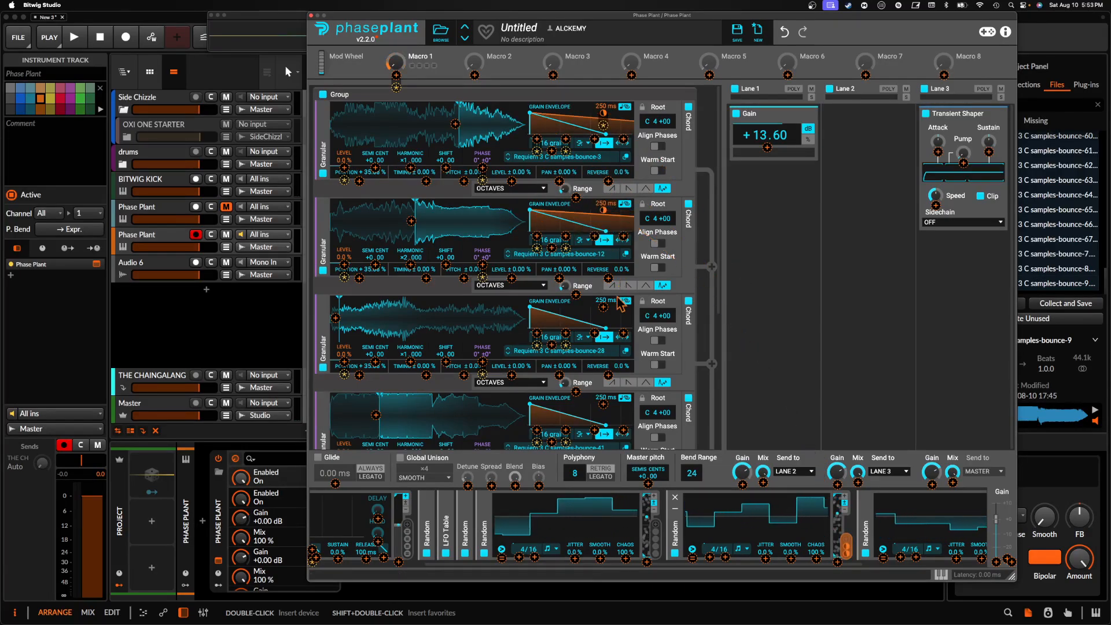
click(603, 306)
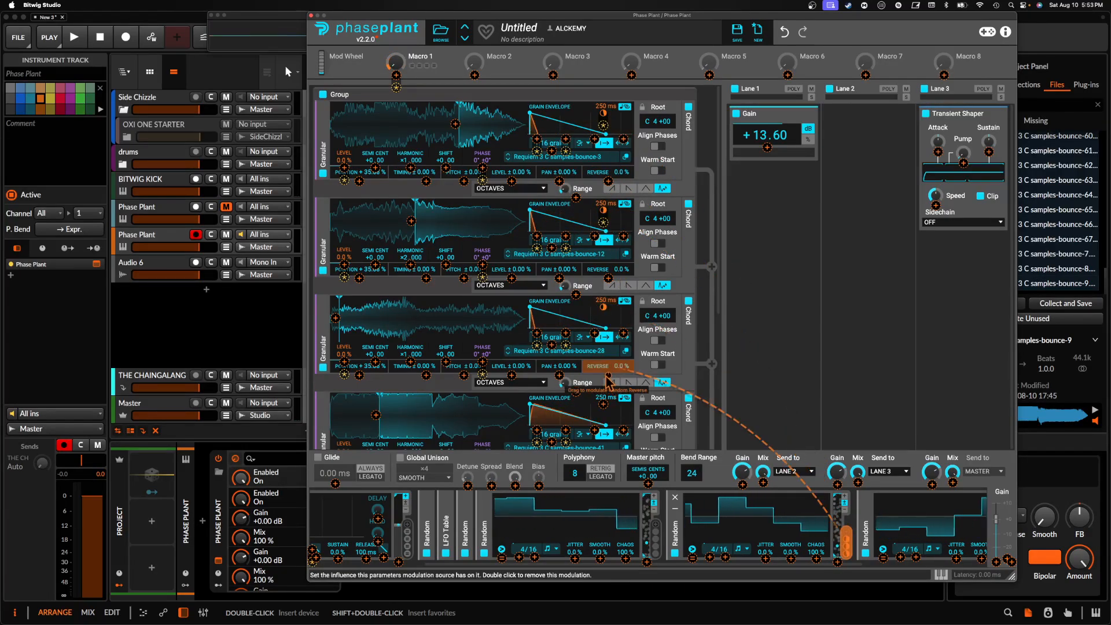
click(603, 404)
scroll(604, 407, down, 3)
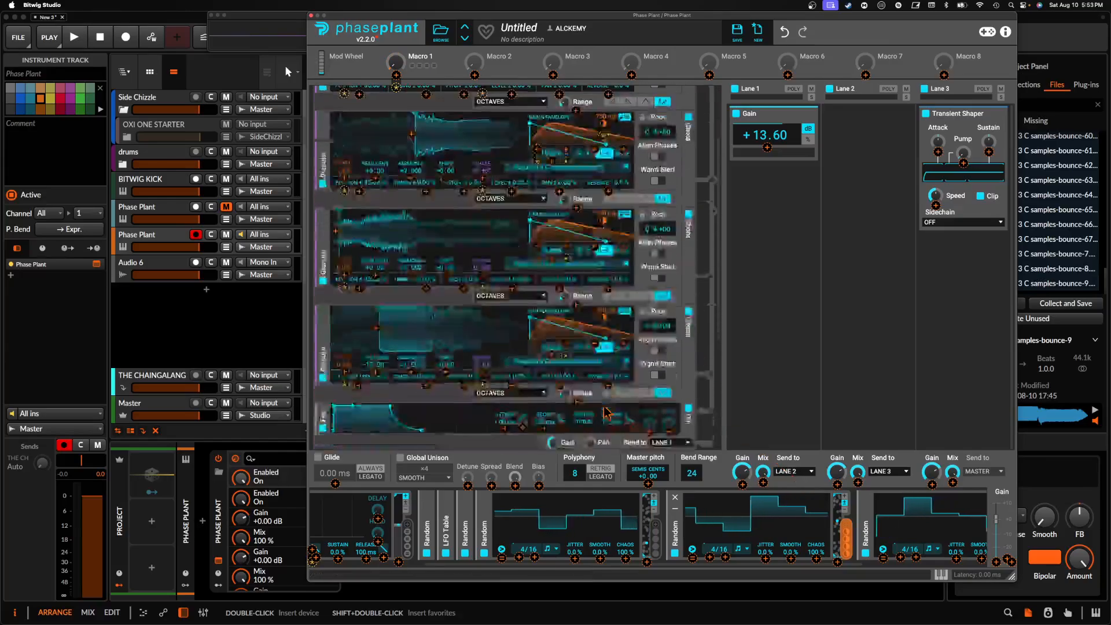
scroll(605, 412, down, 4)
scroll(608, 238, up, 7)
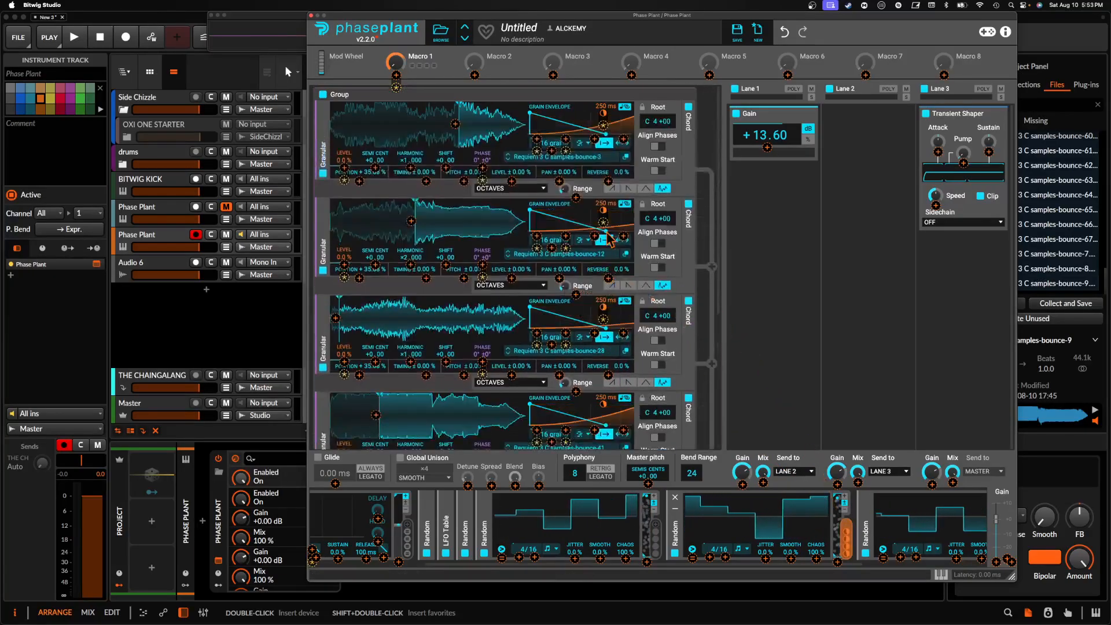
click(520, 233)
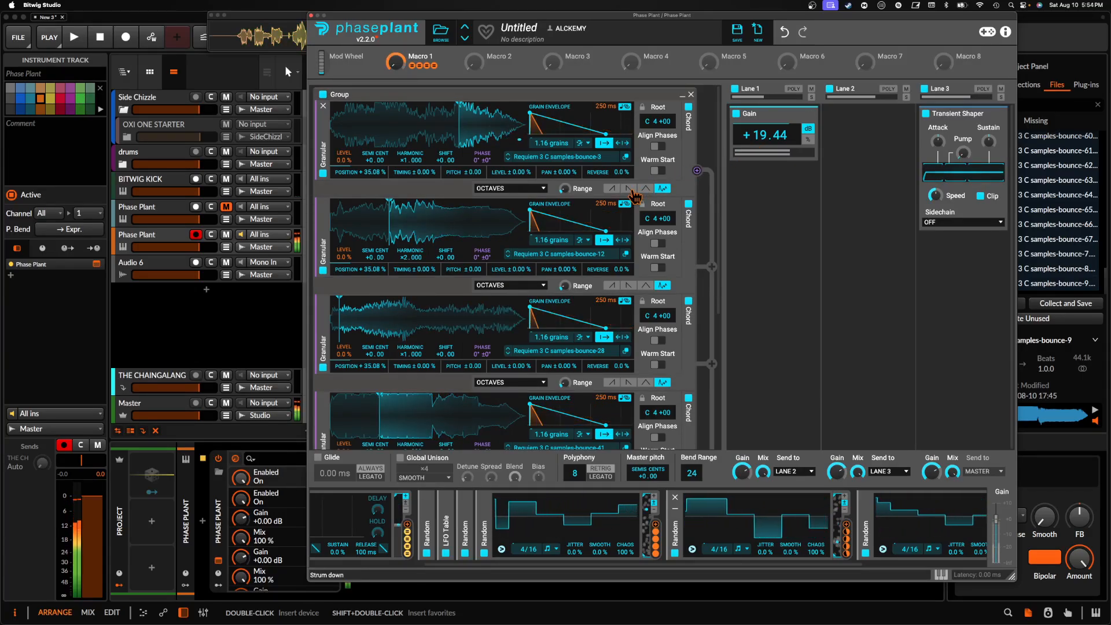
- Collapse the three 4/16 Random modulators and the Envelope modulator
click(484, 509)
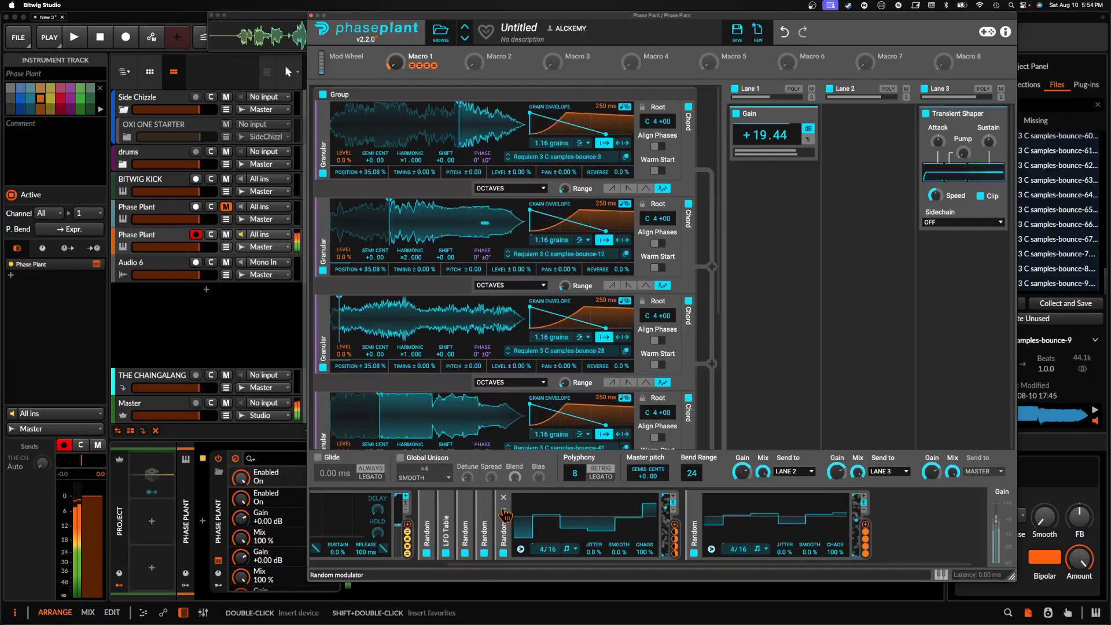
click(504, 510)
click(674, 509)
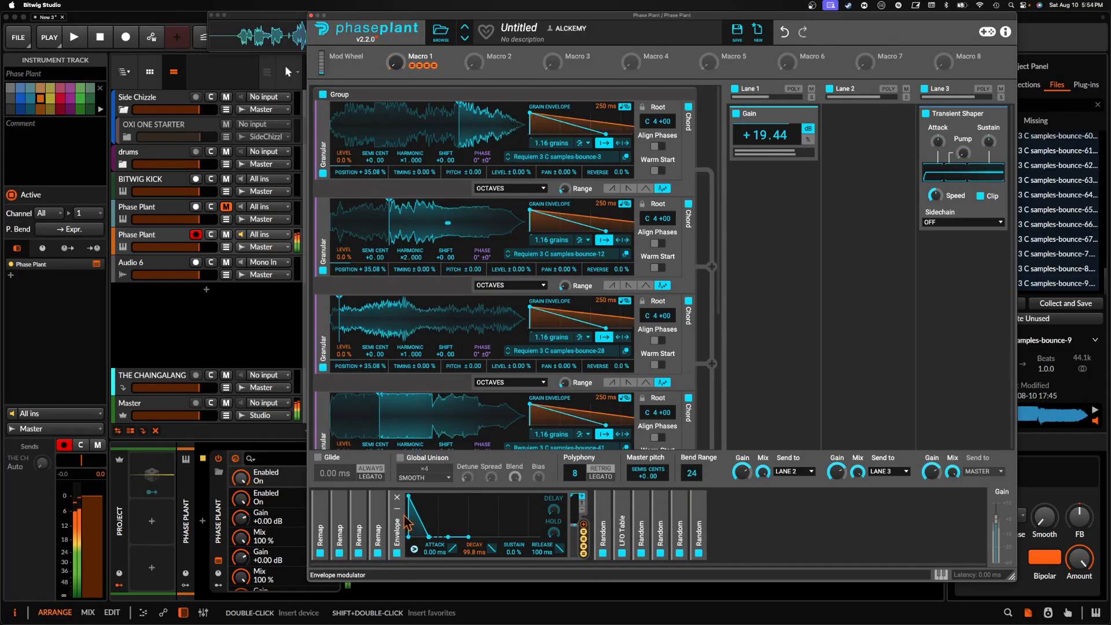
click(397, 509)
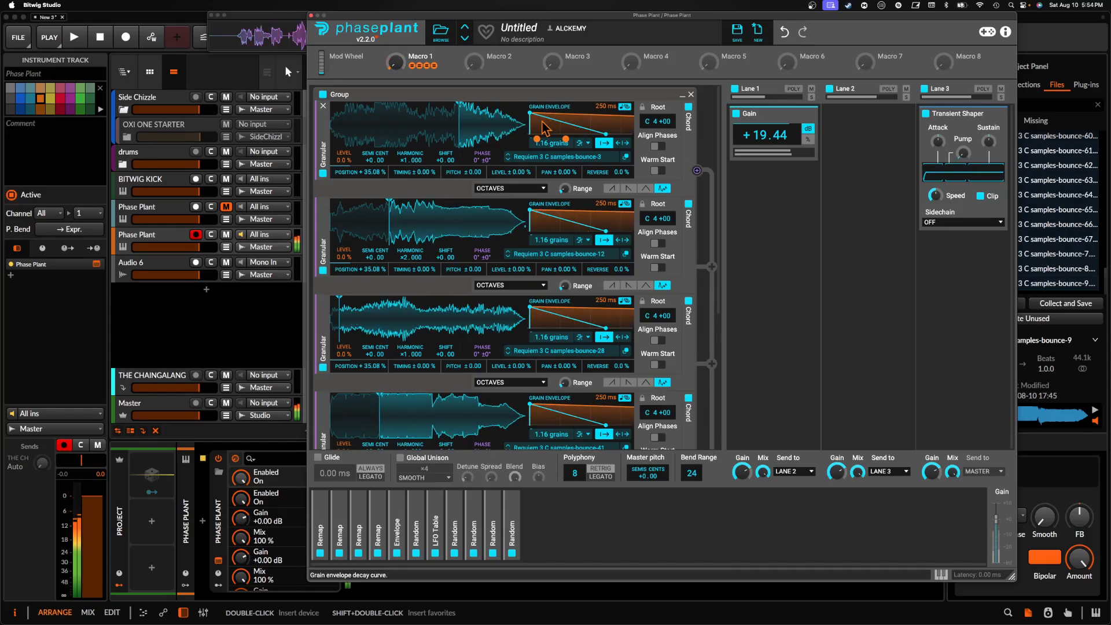
- Set the number of simultaneous grains to 2.70, 5.75, 3.43 and 6.75 in the first to fourth Granular generators
drag(535, 150, 535, 127)
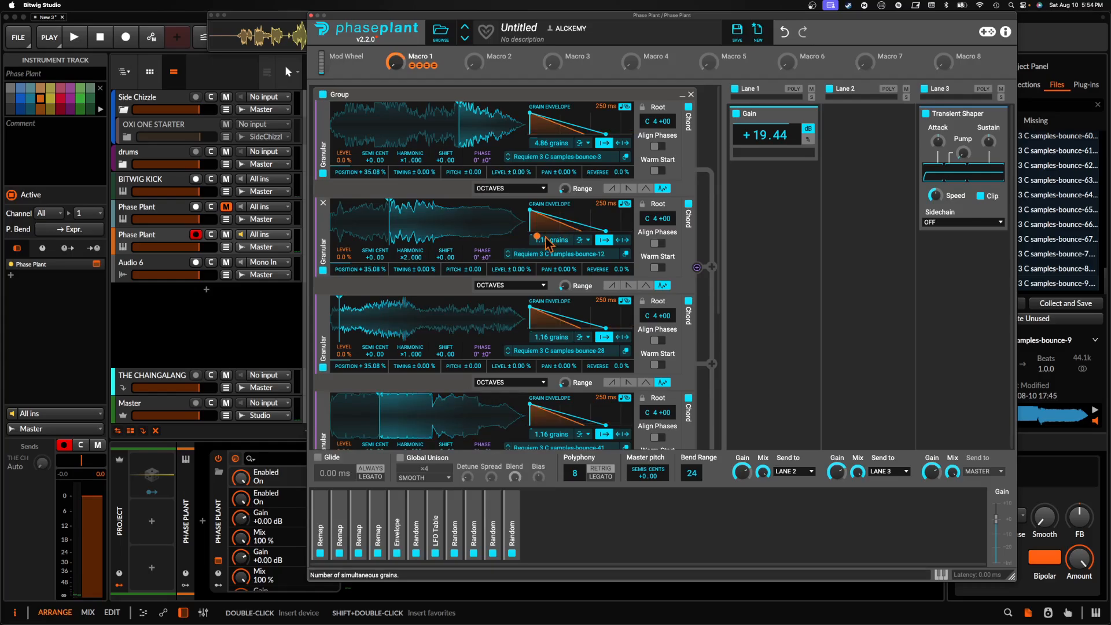
drag(473, 524, 537, 236)
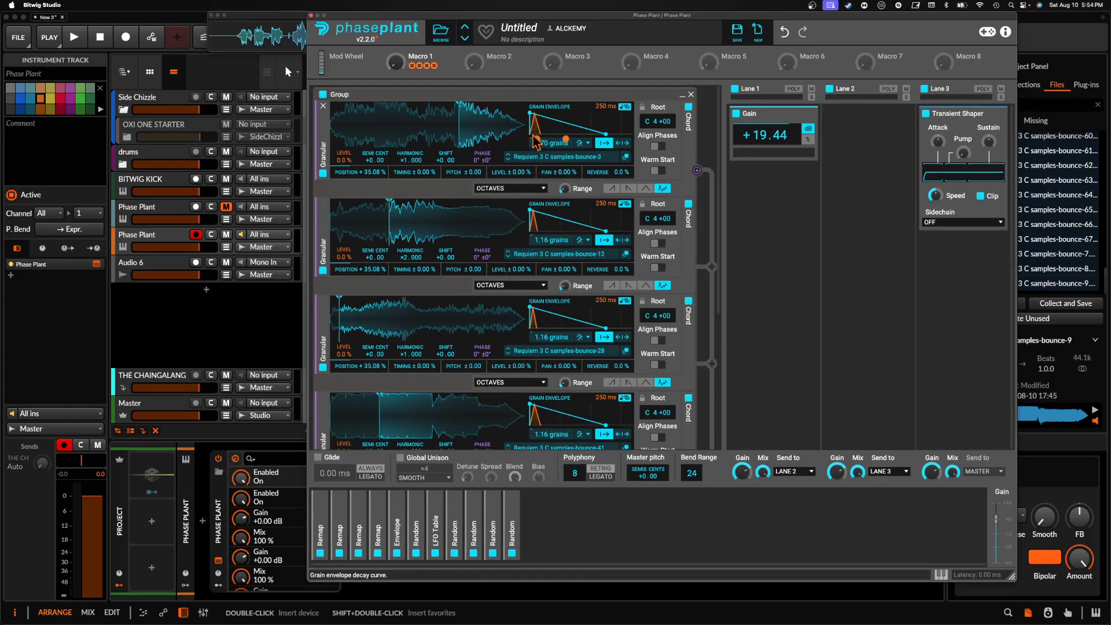
drag(537, 139, 536, 143)
drag(537, 333, 537, 342)
scroll(538, 347, down, 3)
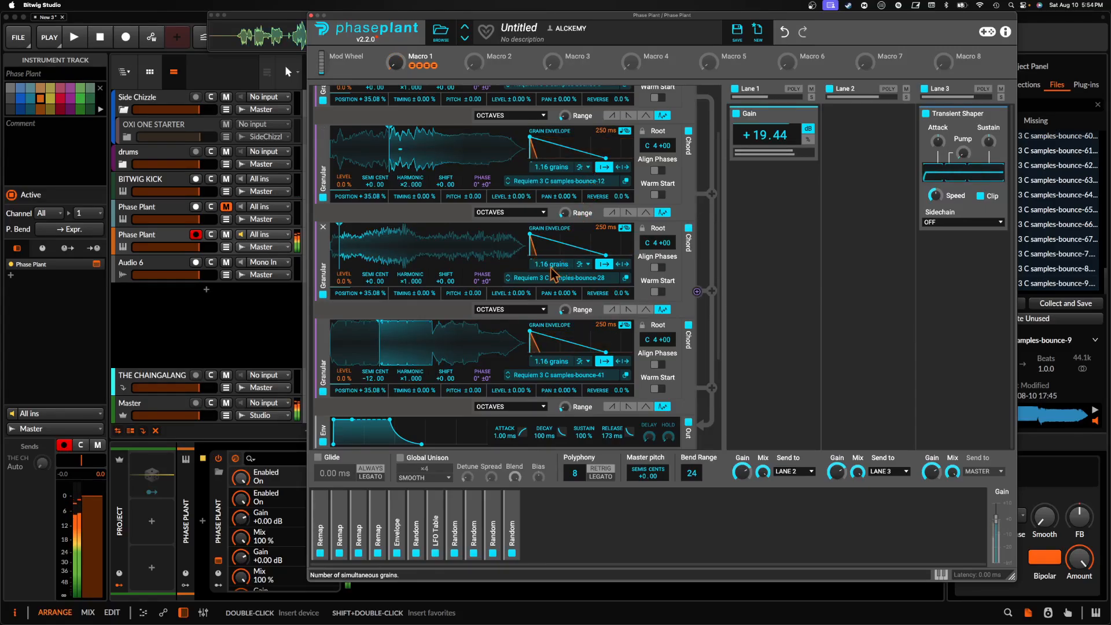
drag(552, 272, 544, 213)
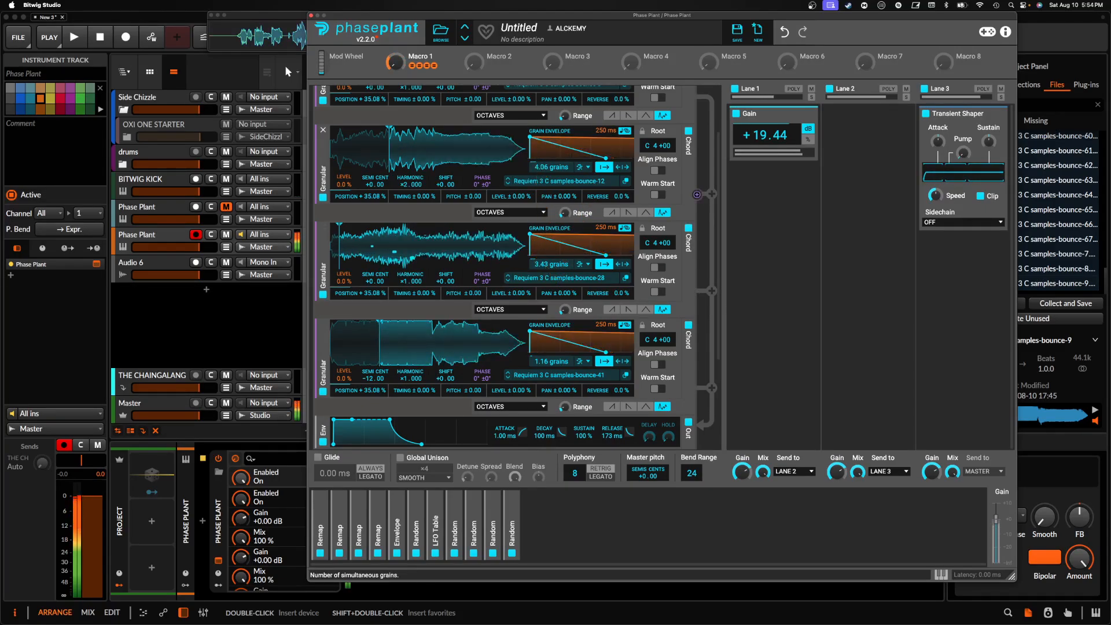
drag(538, 172, 540, 152)
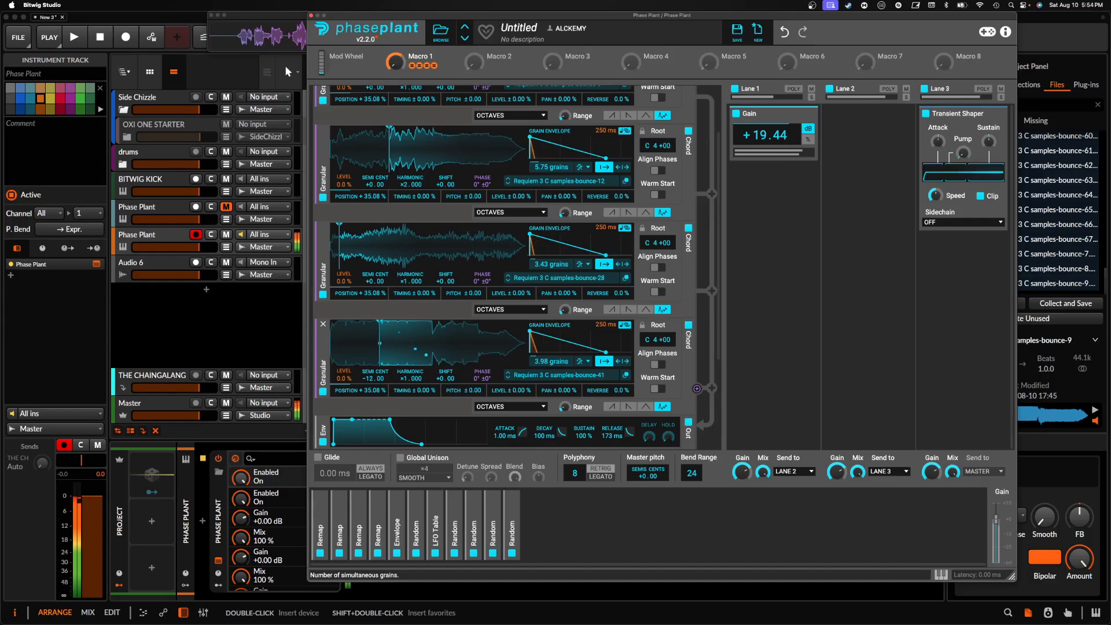
drag(541, 361, 543, 339)
scroll(550, 266, up, 3)
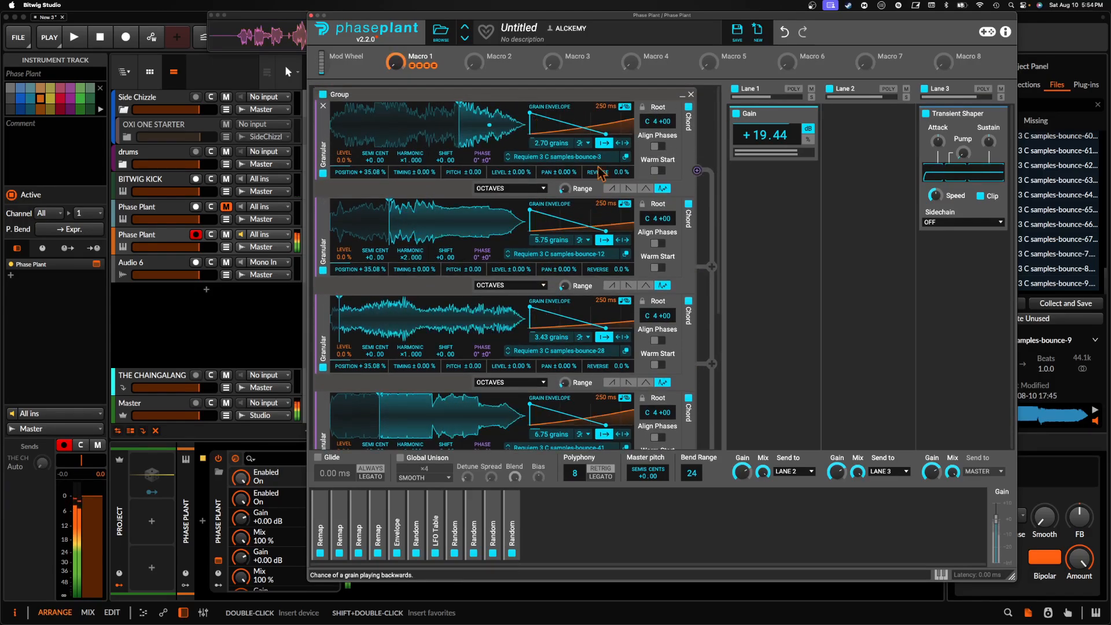
- Set the grain envelope lengths of the first to fourth Granular generators to 486, 456, 584 and 684 ms
drag(602, 106, 602, 94)
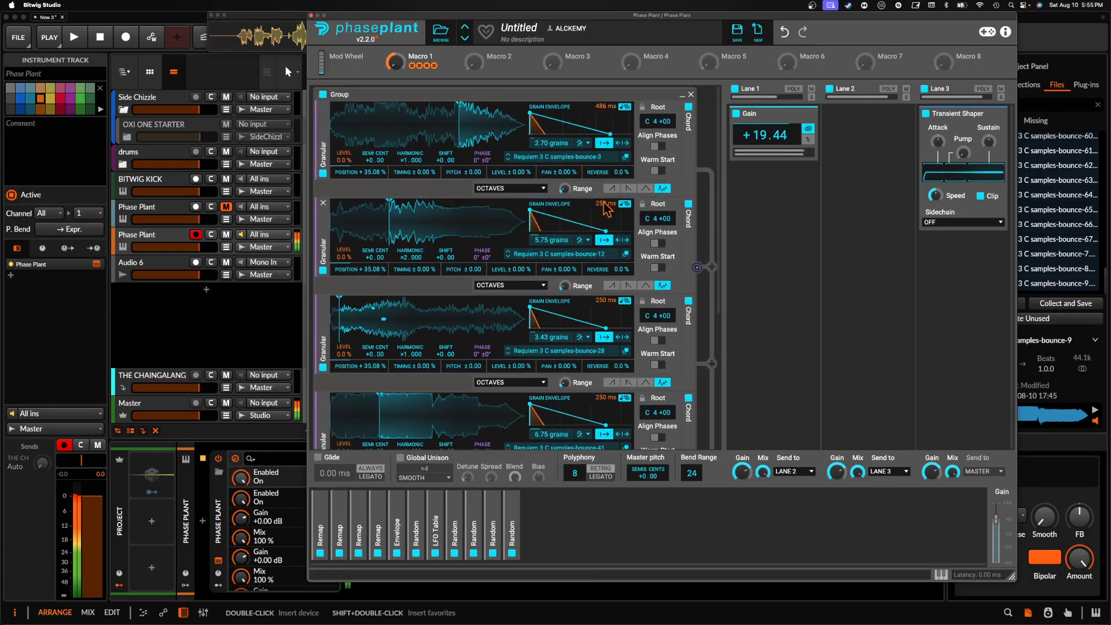
drag(612, 306, 612, 304)
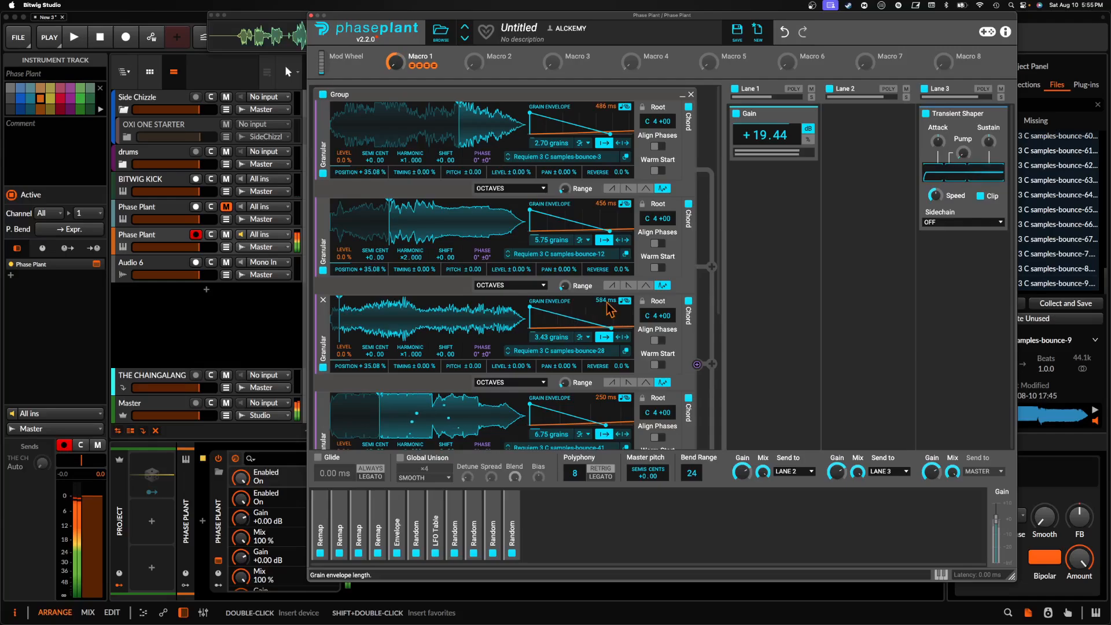
drag(607, 398, 606, 382)
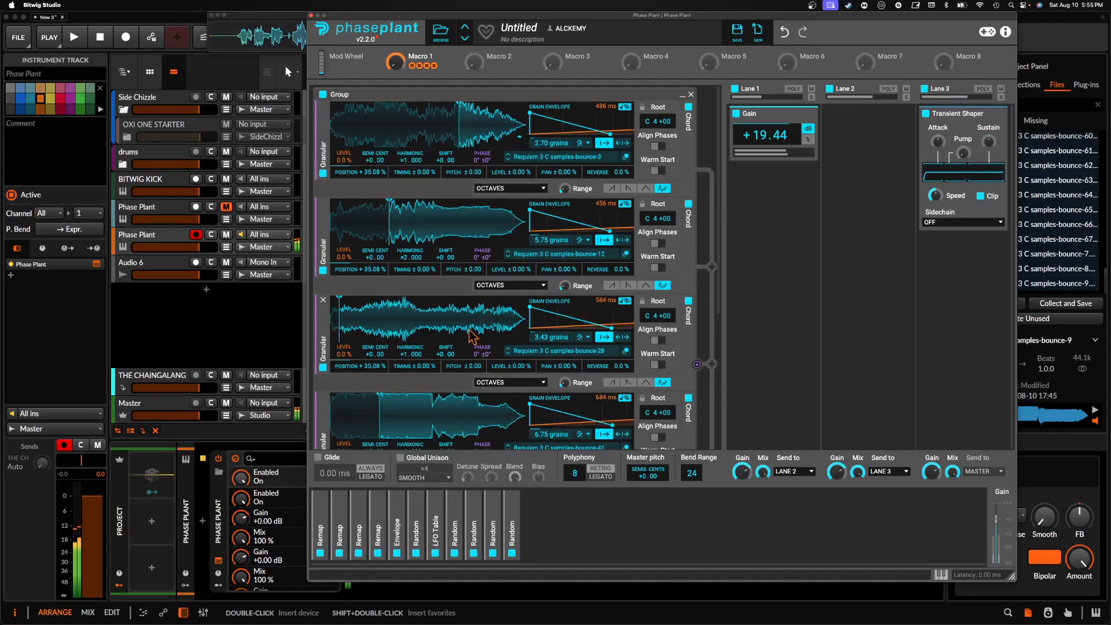
- Set the Lane 1 Gain effect to +13.40 dB
scroll(474, 336, down, 3)
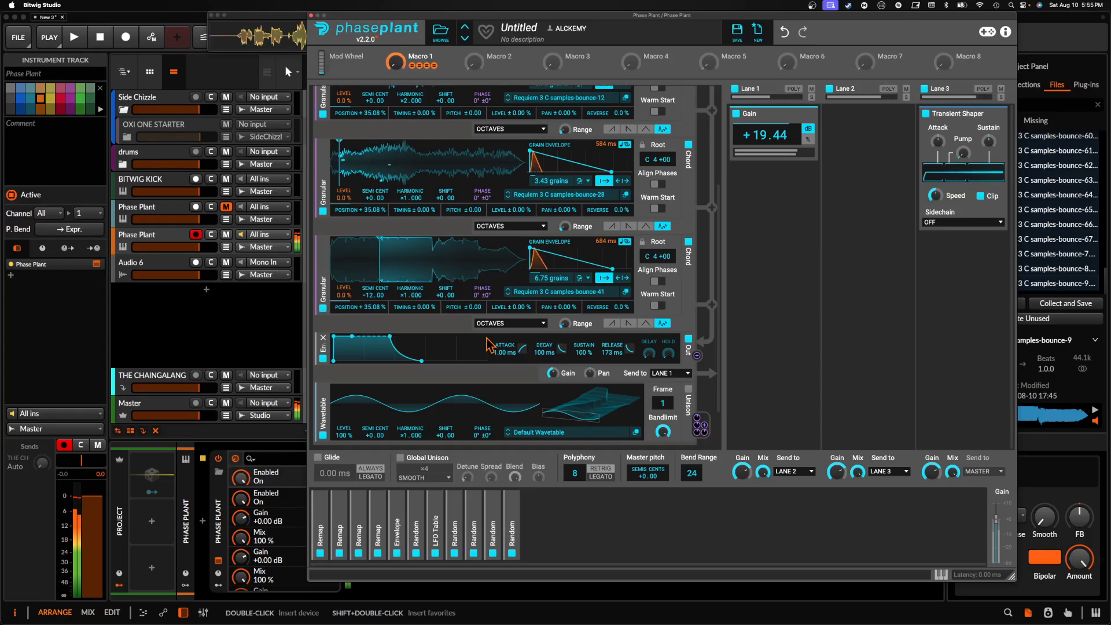
scroll(488, 345, up, 3)
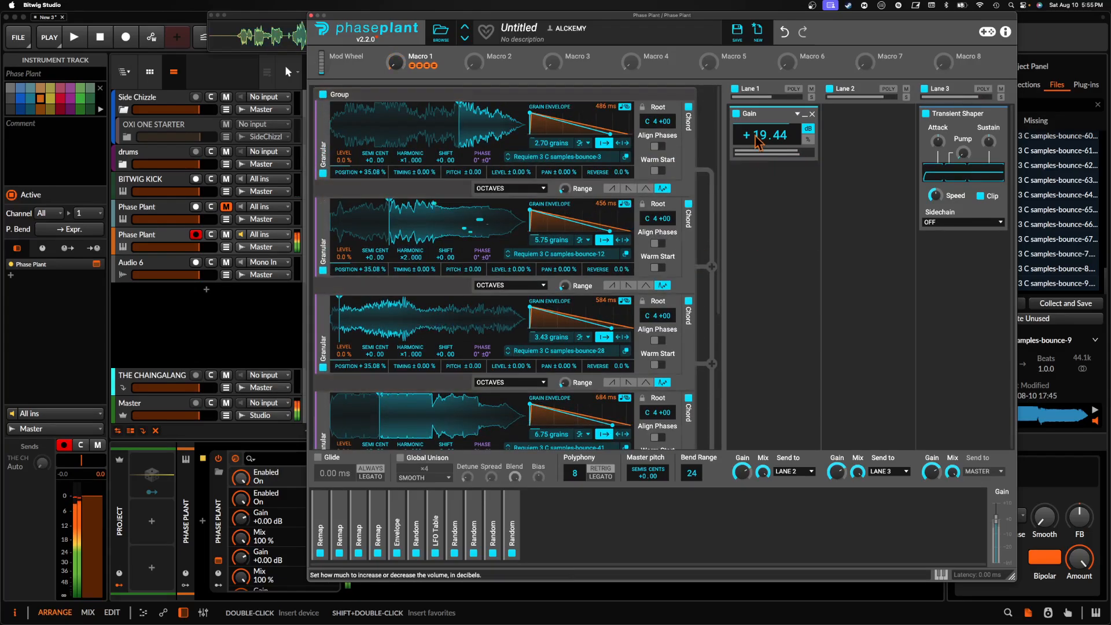
drag(761, 137, 761, 143)
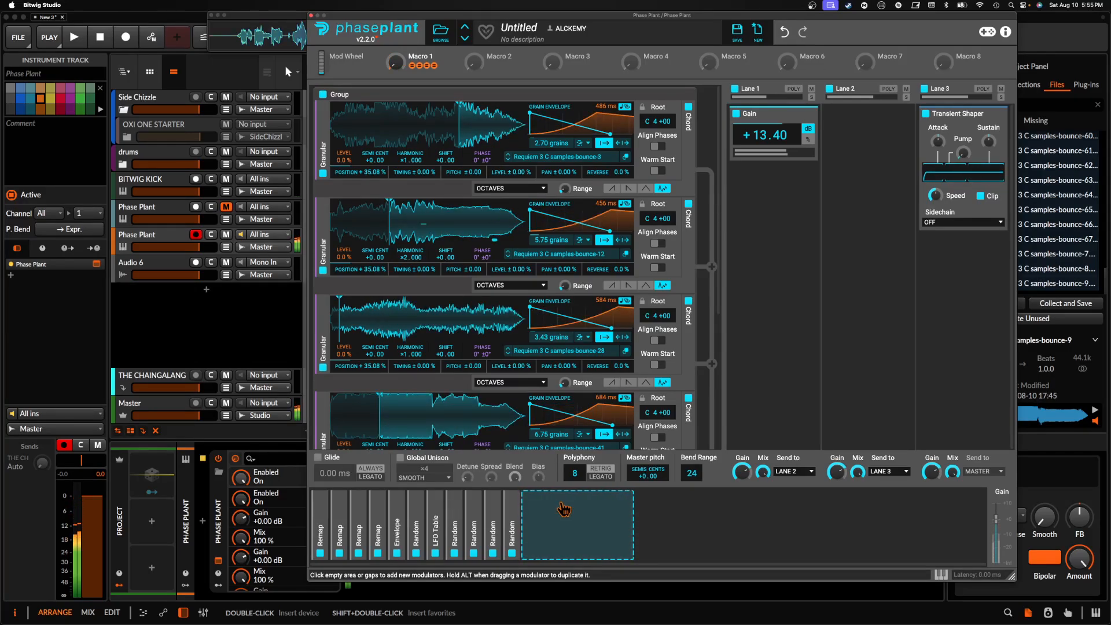
- Switch the third Granular generator's sample to Requiem 3 C samples-bounce-30
click(508, 354)
click(508, 354)
scroll(509, 355, down, 1)
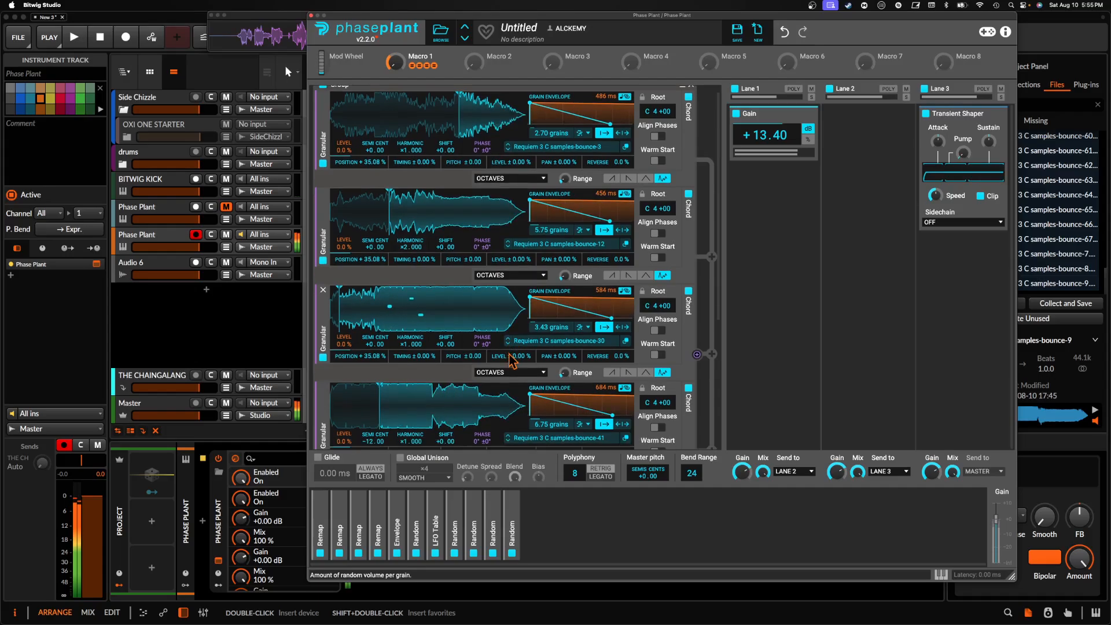
scroll(509, 405, down, 1)
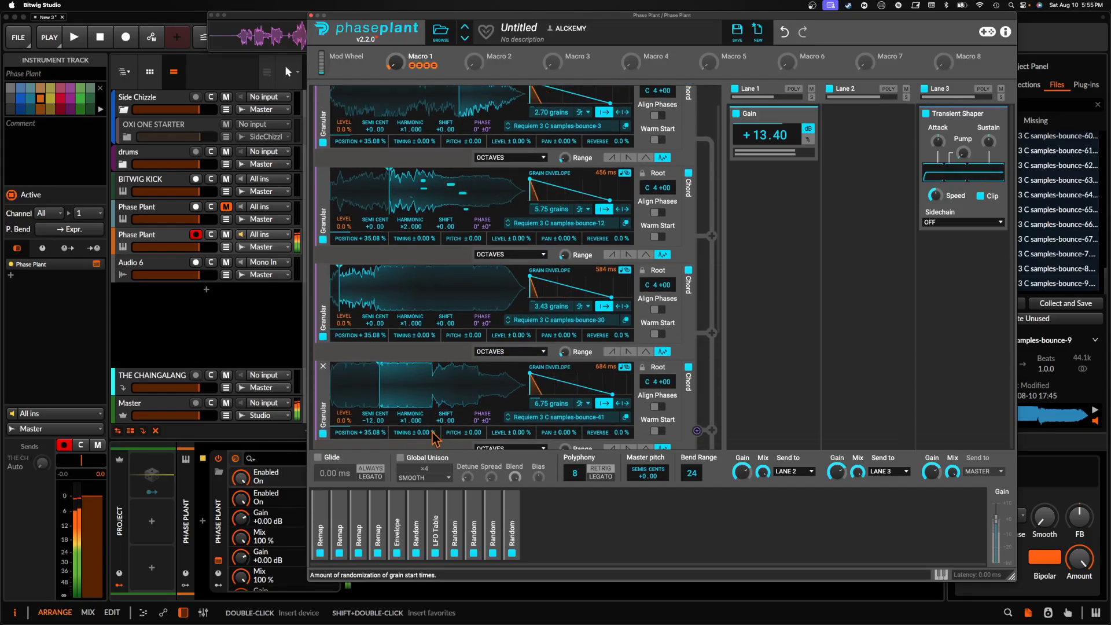
- Switch the fourth Granular generator's sample to Requiem 3 C samples-bounce-46
click(508, 419)
click(508, 419)
click(508, 419)
click(508, 419)
click(508, 420)
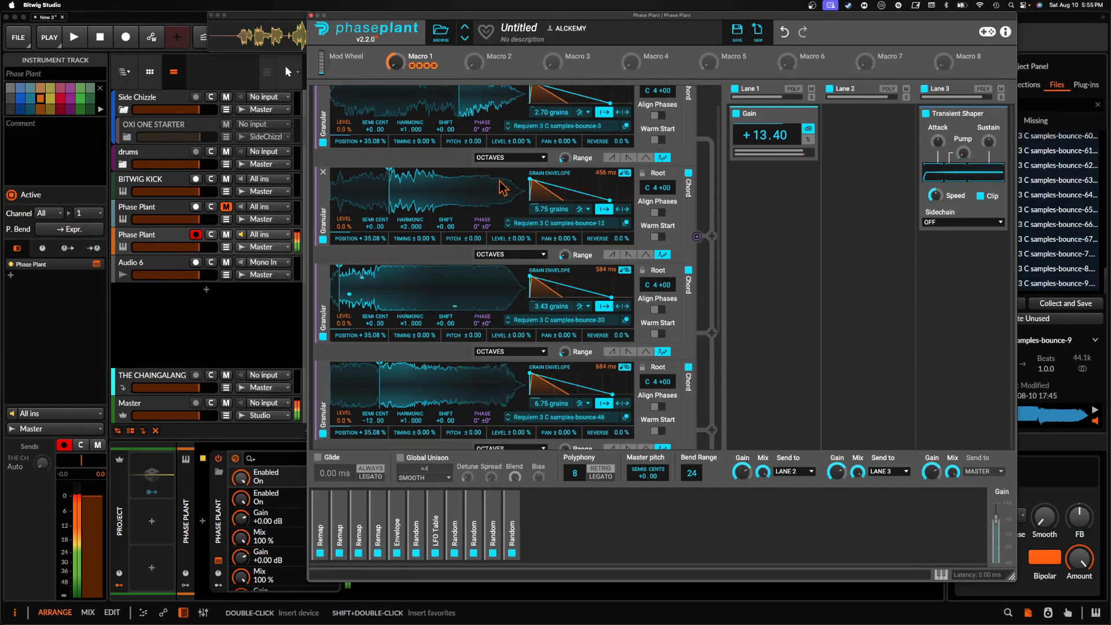
- Turn off the Chord section of the third Granular generator
scroll(501, 187, up, 2)
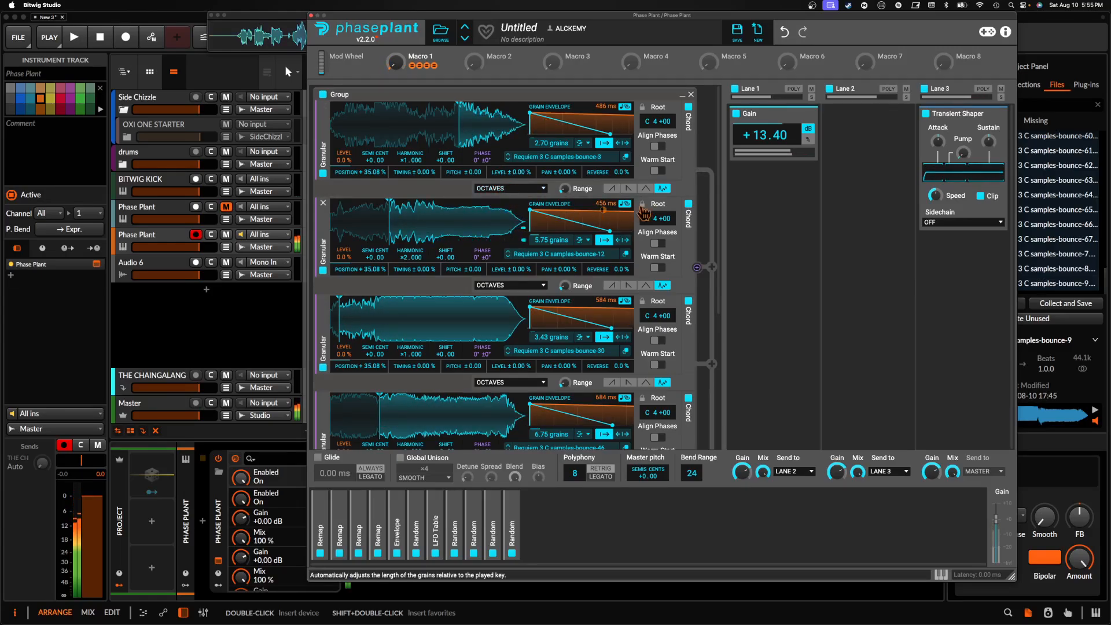
scroll(680, 338, down, 1)
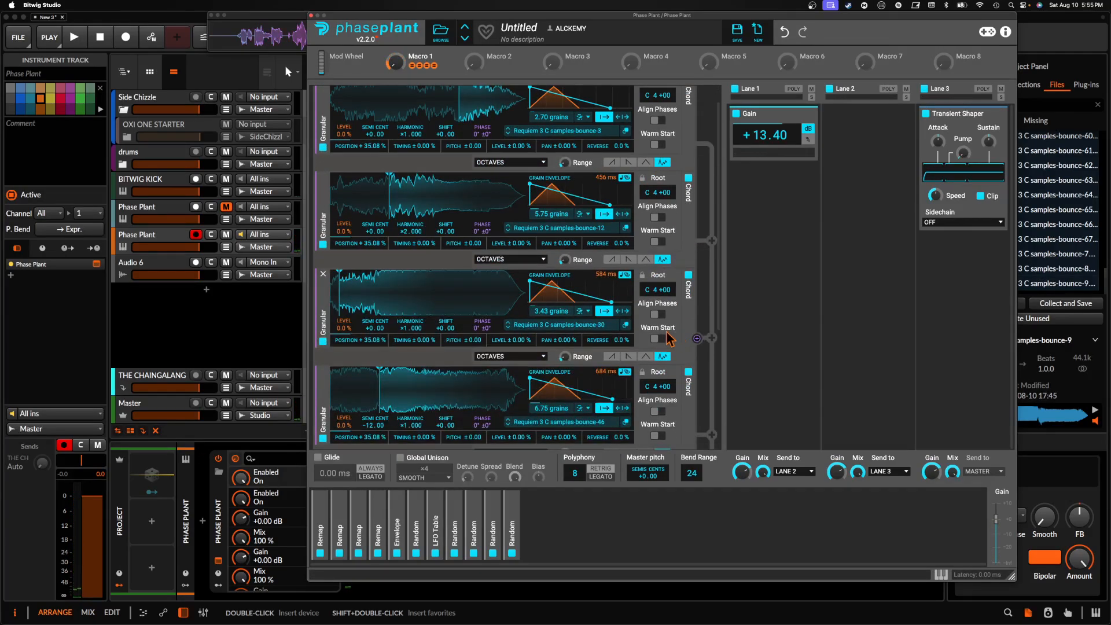
click(510, 357)
click(457, 364)
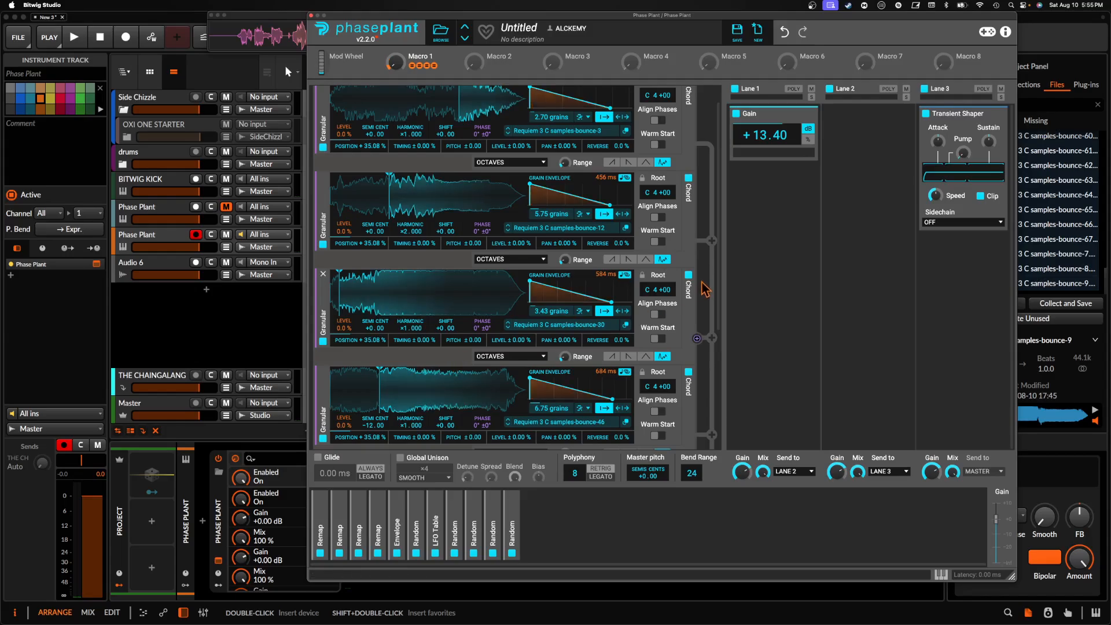
click(688, 276)
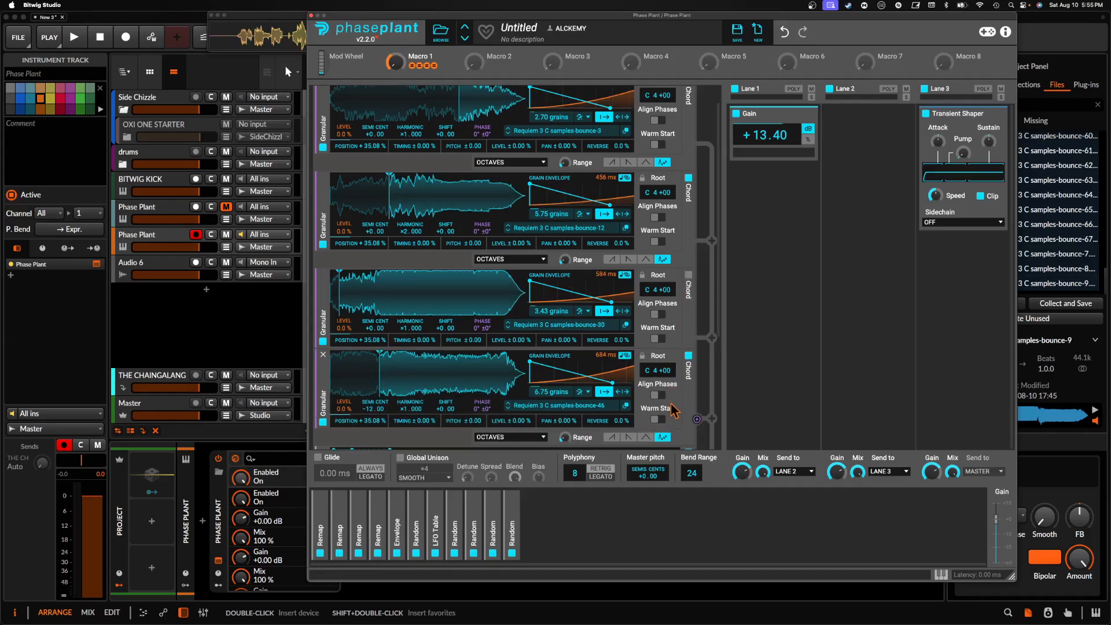
- Enable Warm Start and Align Phases on all four Granular generators
click(655, 338)
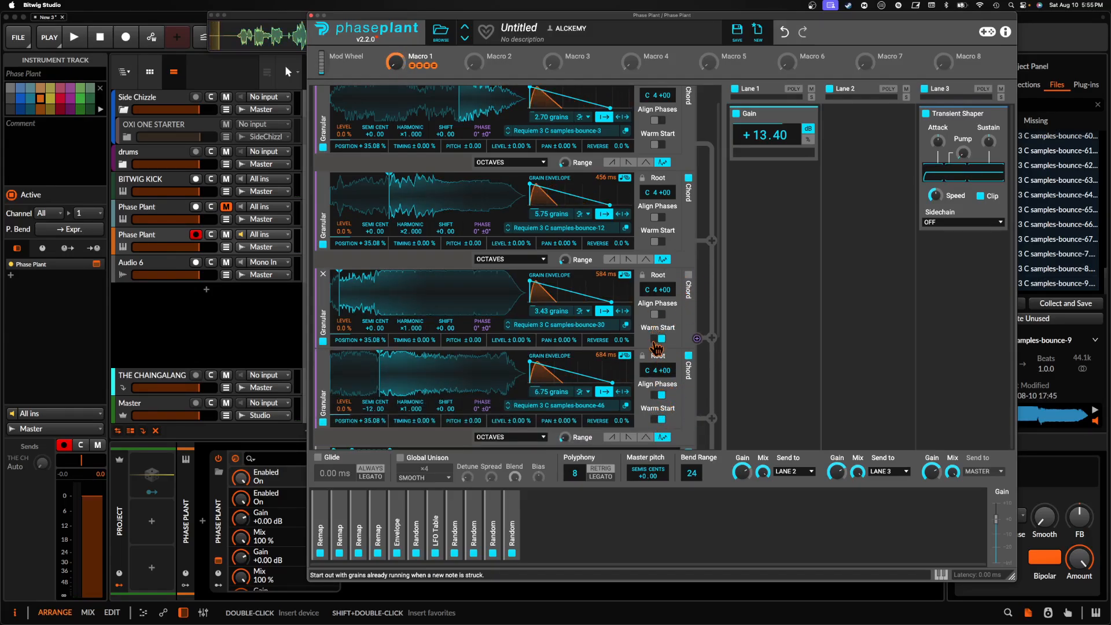
click(655, 315)
scroll(657, 289, up, 2)
click(658, 267)
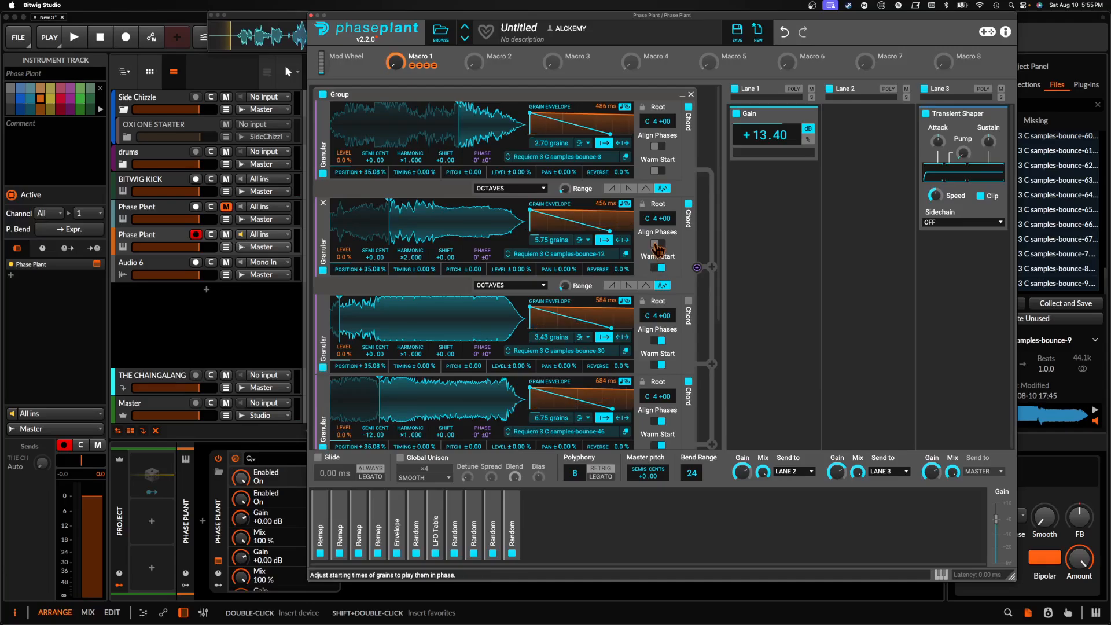
click(660, 171)
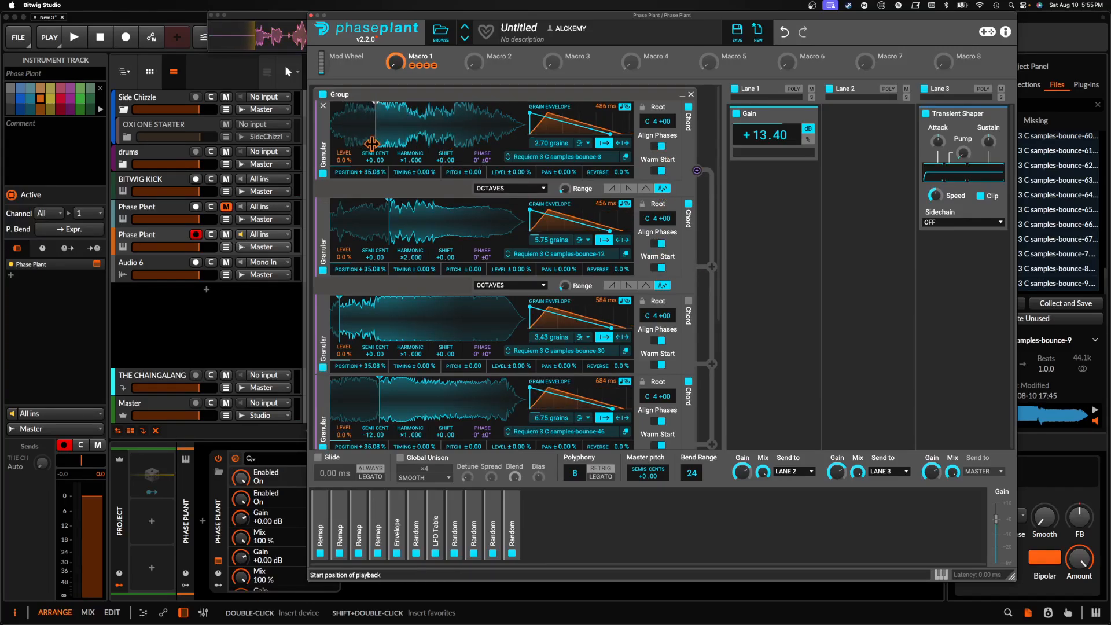
- Set position randomization on the first to fourth Granular generators to 5.10, 7.27, 8.81 and 19.31 %, and the fourth's Reverse to 100 %
drag(368, 174, 367, 209)
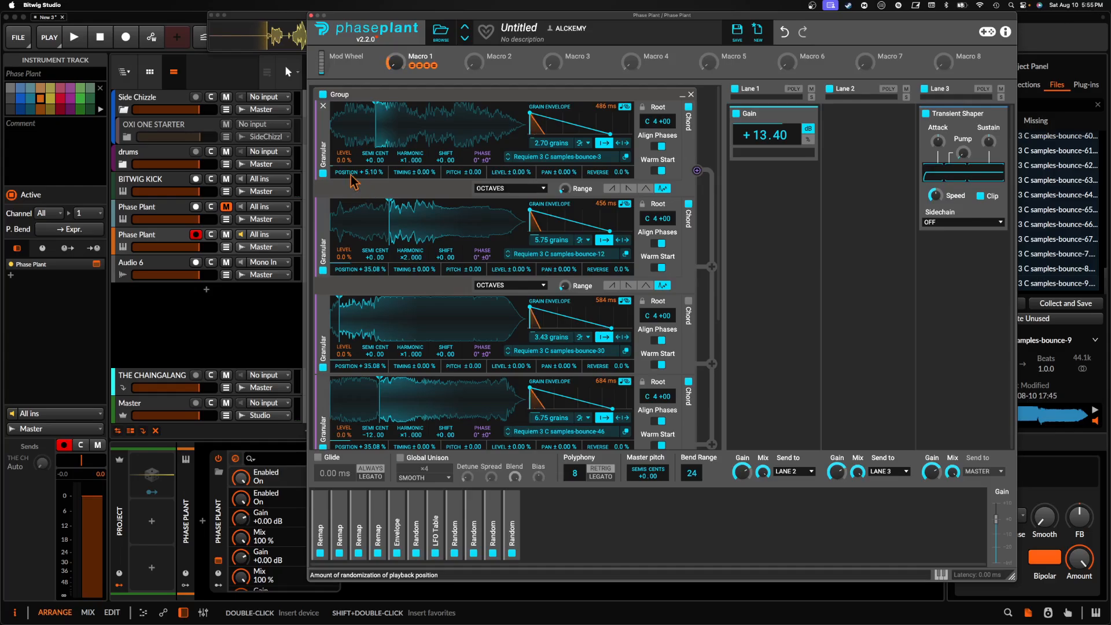
drag(366, 269, 367, 301)
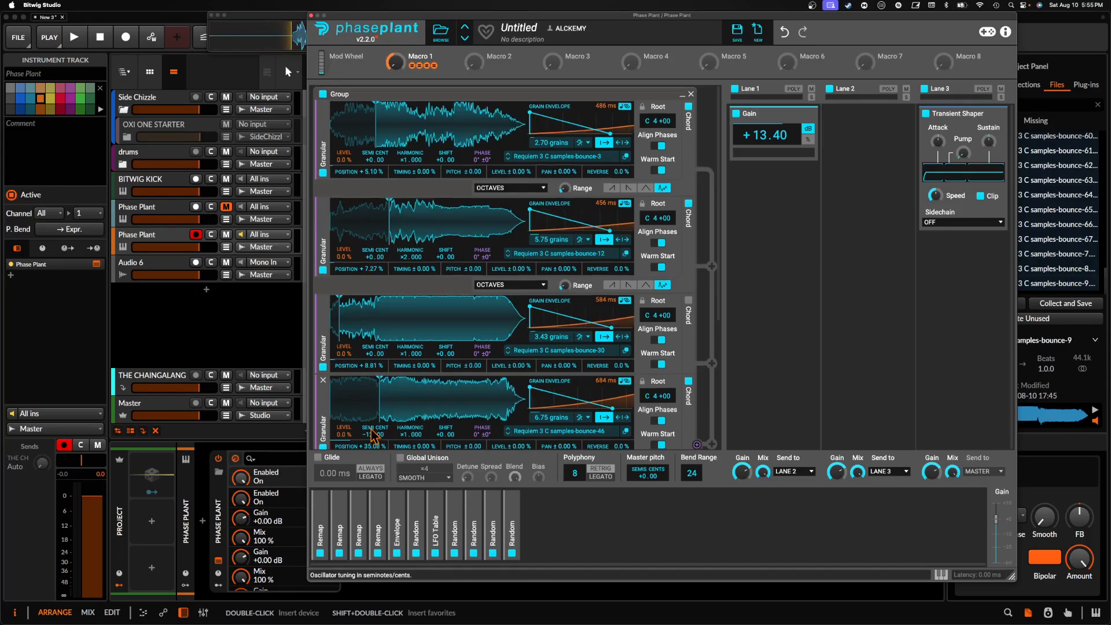
scroll(374, 440, down, 1)
drag(371, 425, 371, 443)
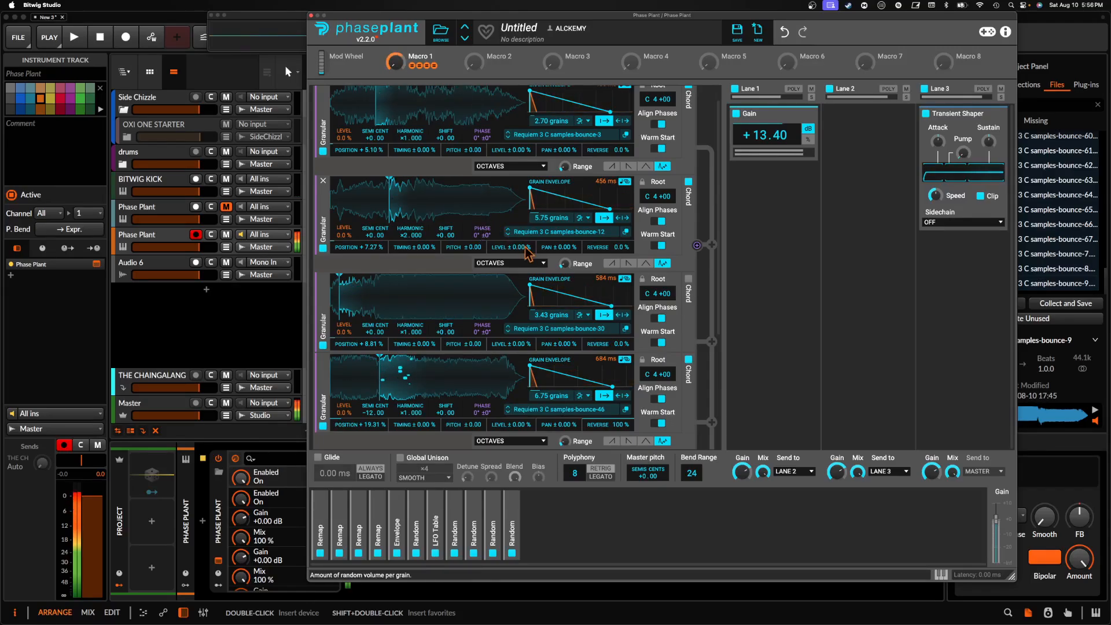
- Set the LFO Table modulator's synced rate to 16/4 and collapse the modulator again
scroll(515, 276, up, 1)
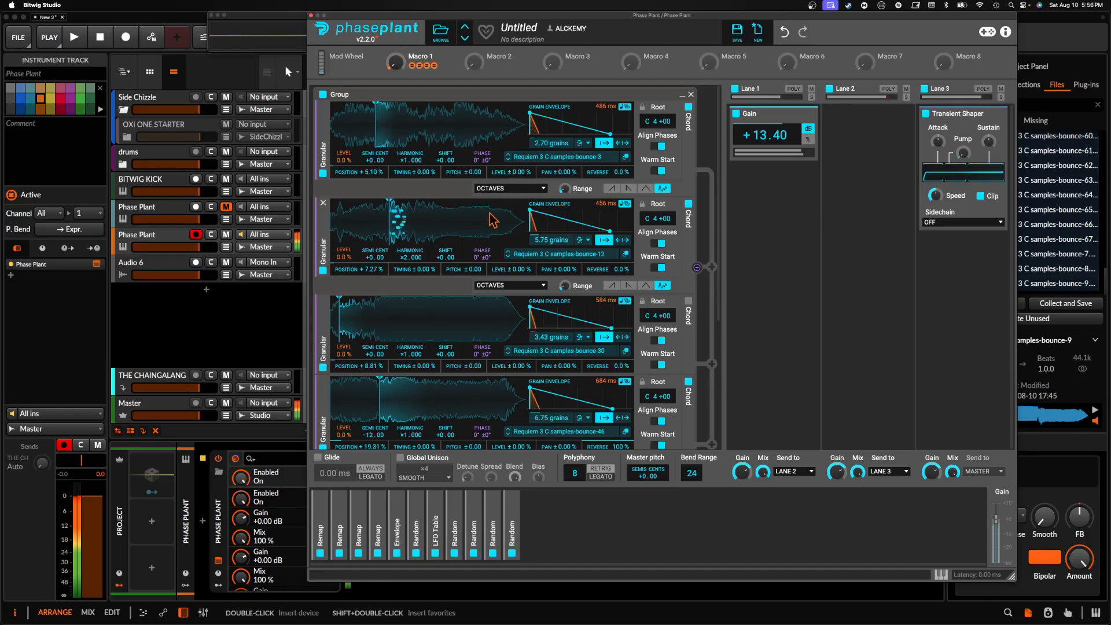
click(438, 523)
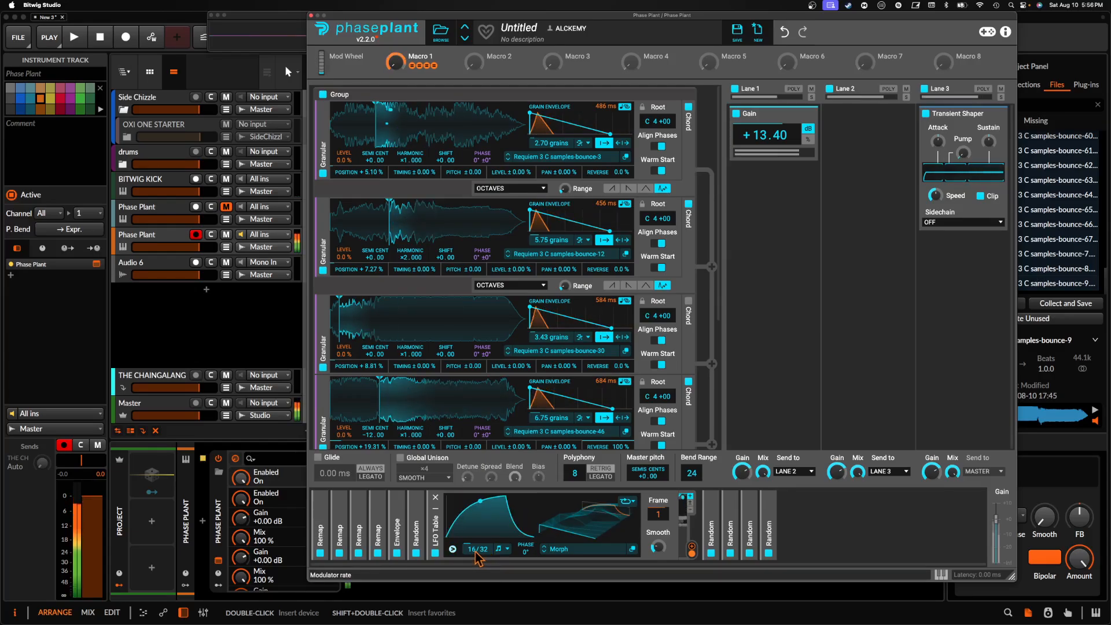
drag(476, 550, 475, 523)
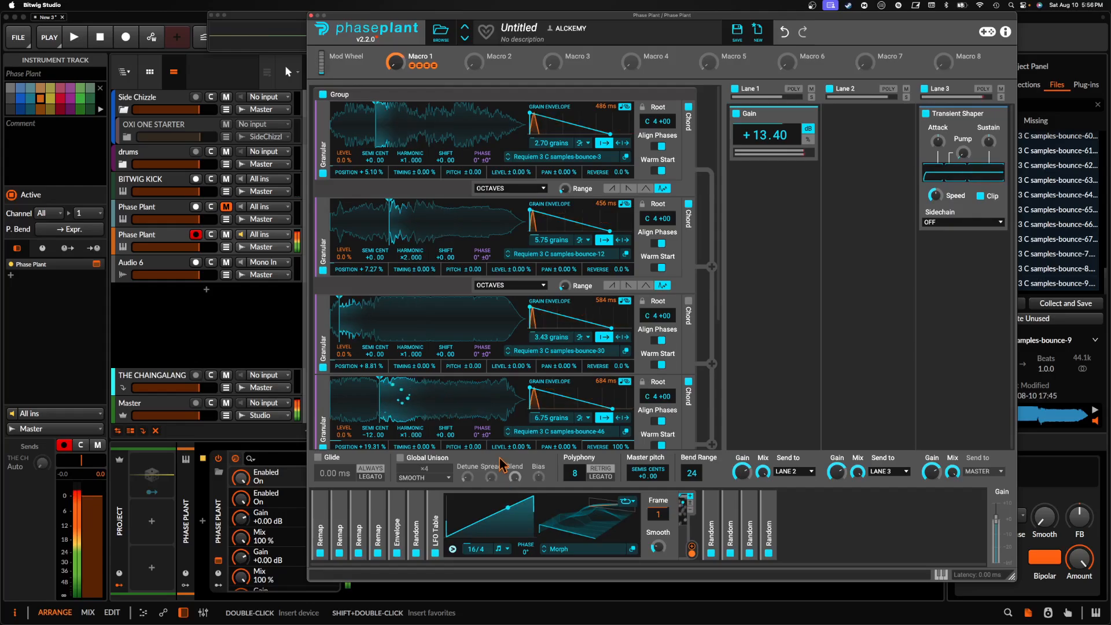
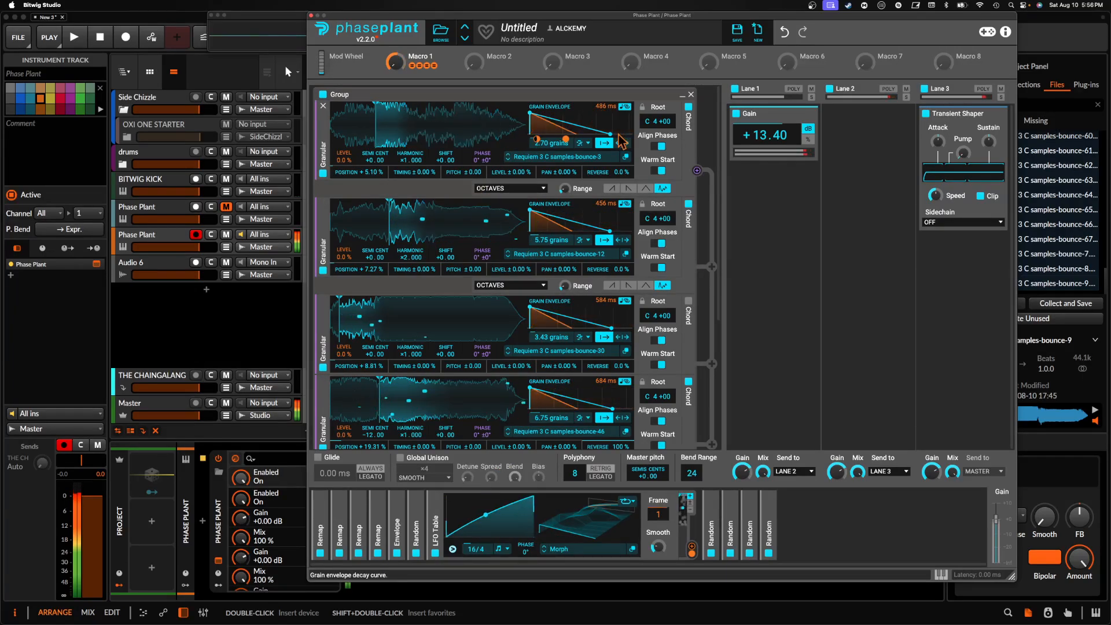
click(435, 506)
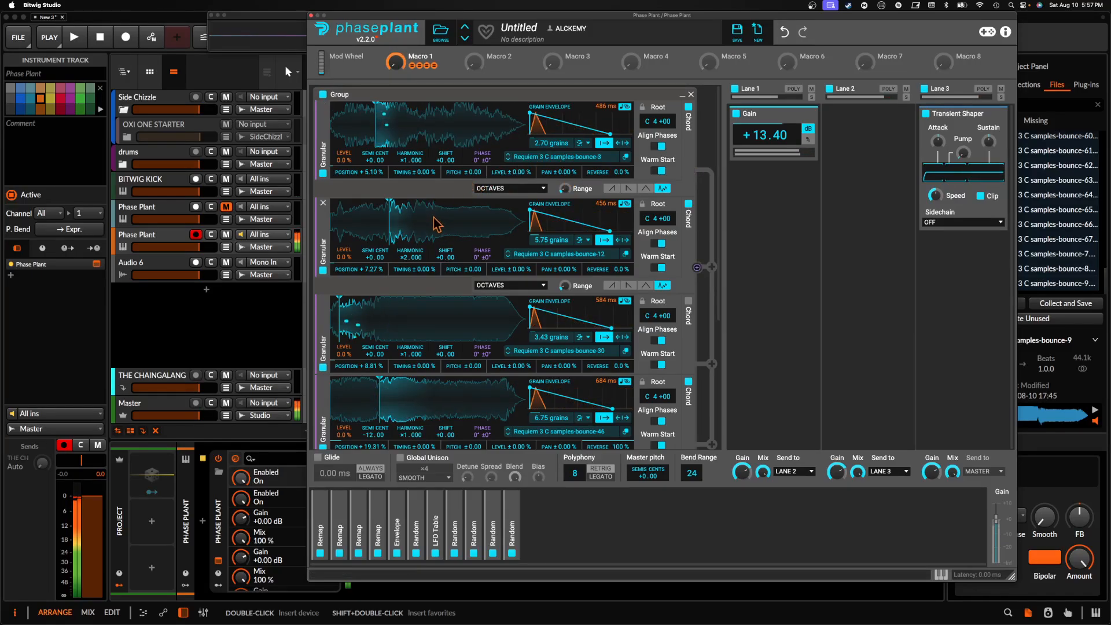
- Set the first to fourth Granular generators' grain lengths to 1.46 s, 1.02 s, 889 ms and 1.22 s, and adjust the second's Random length modulation
scroll(436, 227, down, 3)
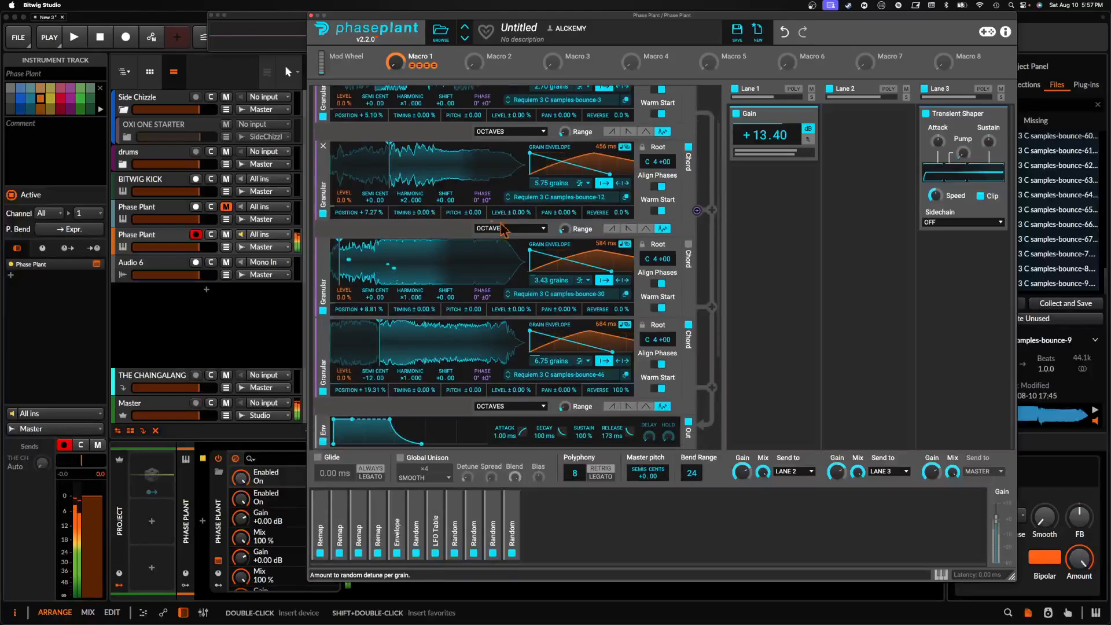
mouse_move(538, 279)
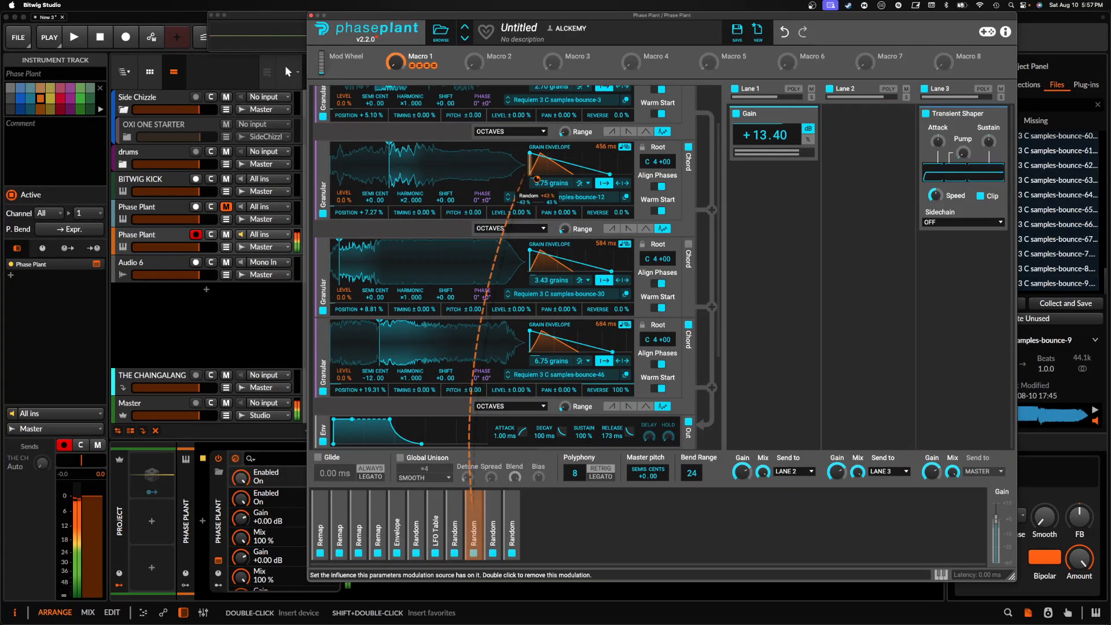
scroll(540, 174, up, 3)
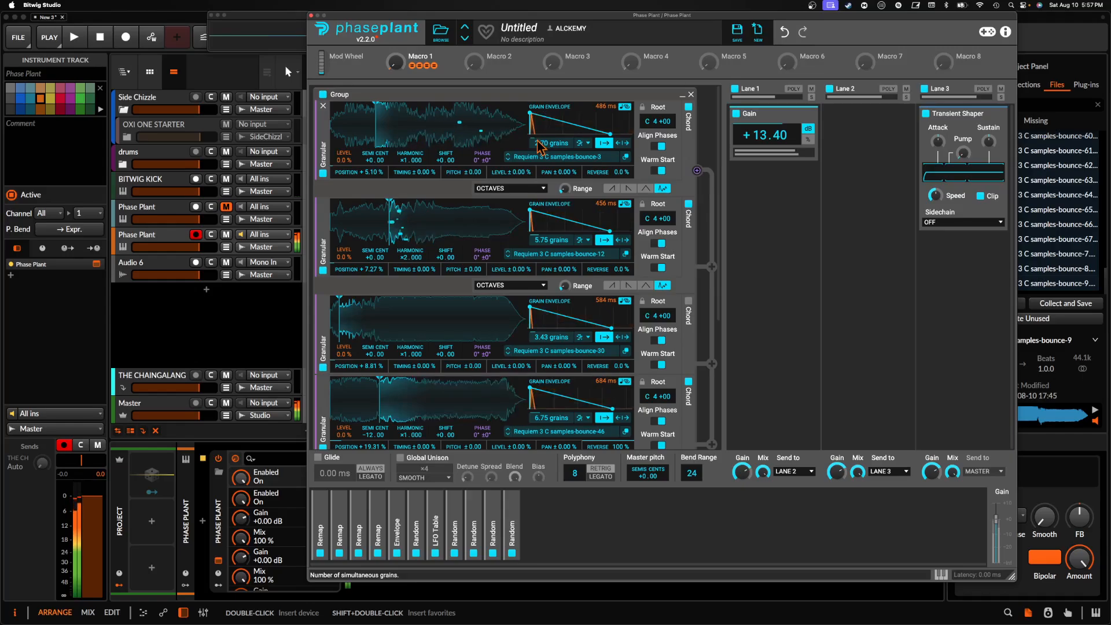
mouse_move(537, 141)
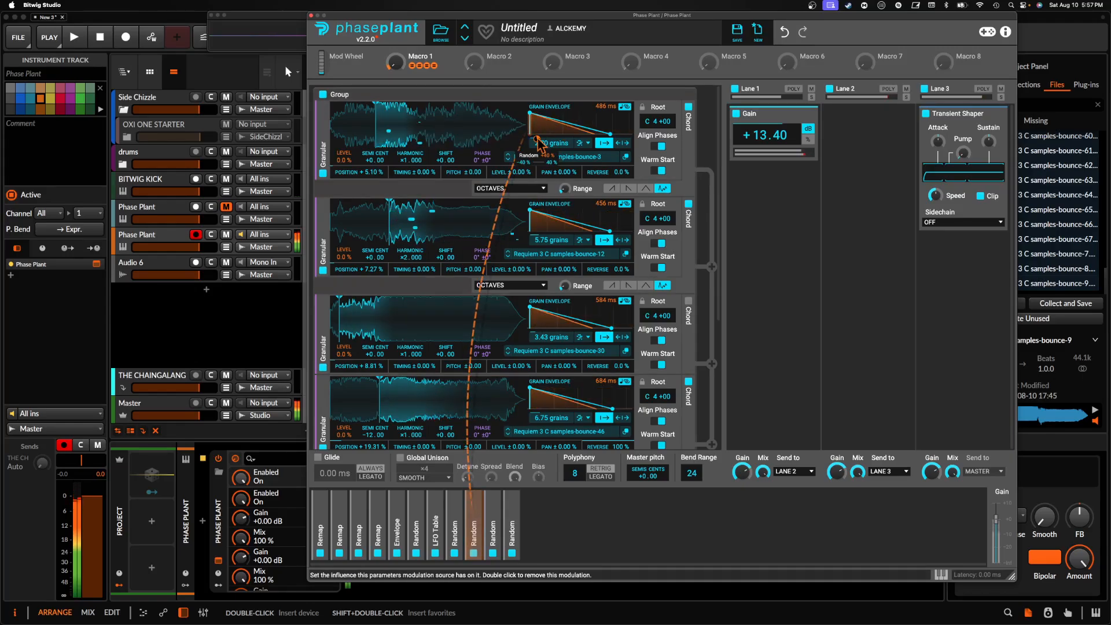
scroll(544, 289, down, 5)
mouse_move(536, 312)
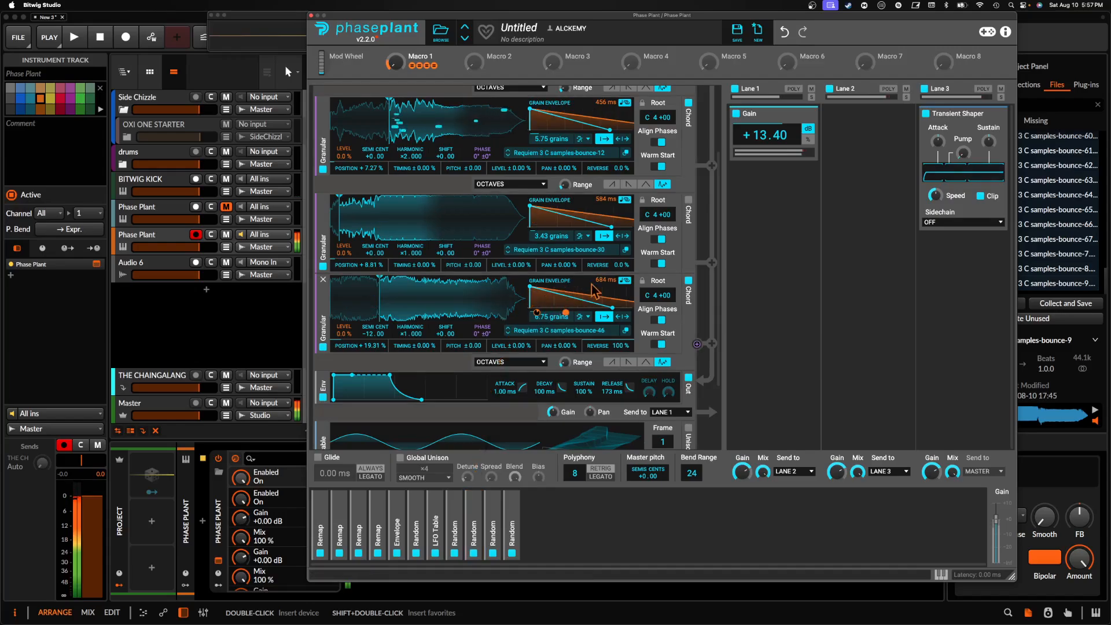
drag(602, 281, 602, 263)
drag(602, 200, 602, 180)
scroll(604, 209, up, 3)
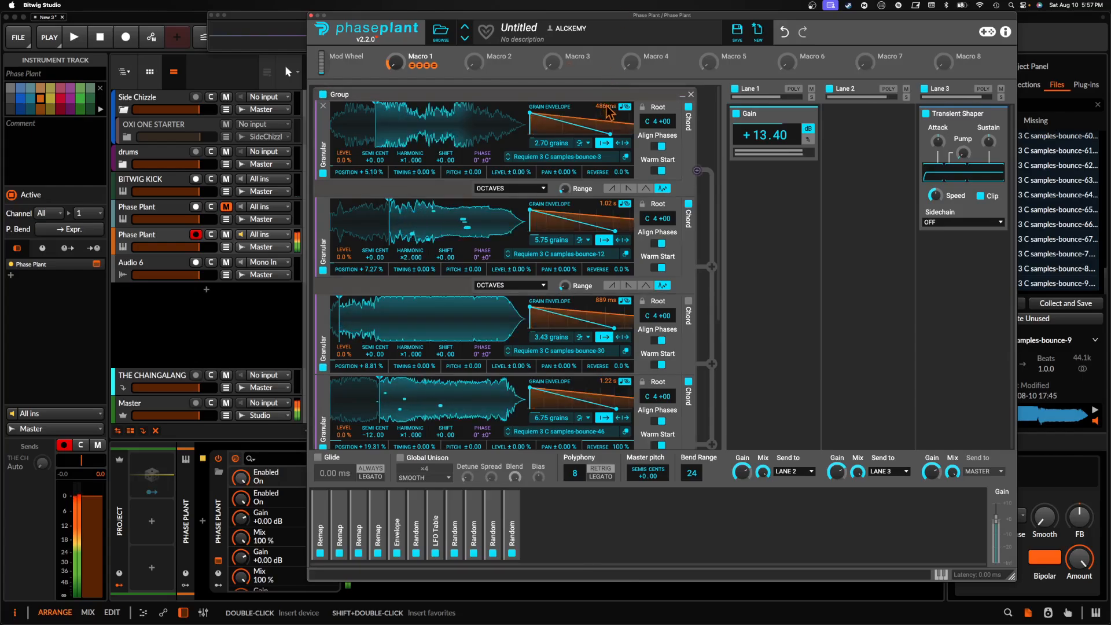
drag(602, 106, 603, 83)
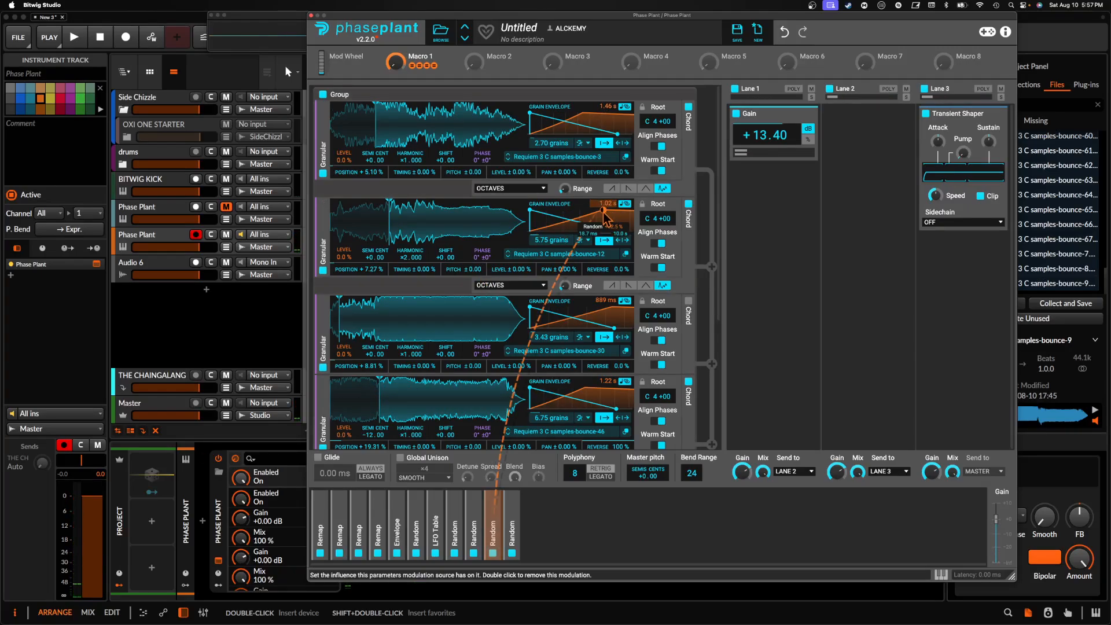
drag(604, 219, 603, 252)
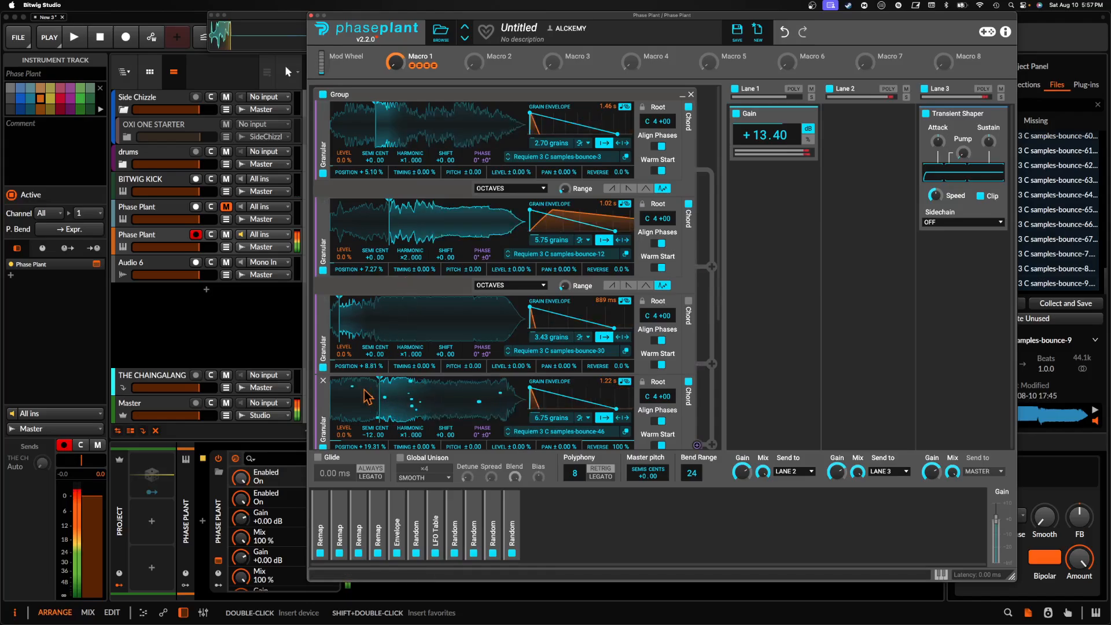
mouse_move(602, 391)
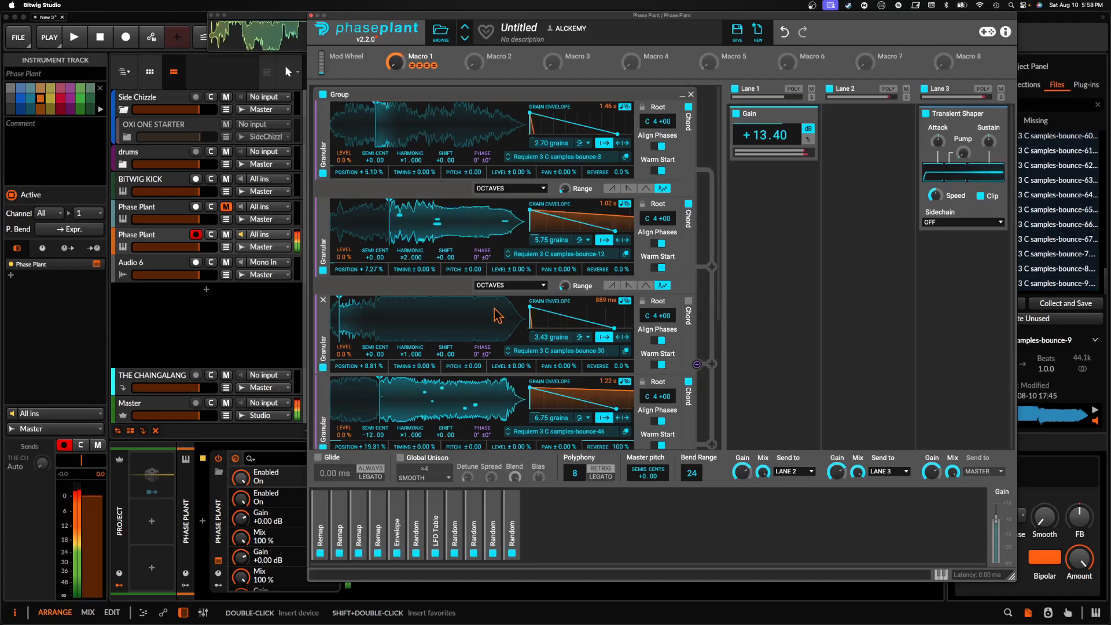
- Load Requiem 3 C samples-bounce-59 into the second Granular generator and move its playback start toward the end of the waveform
click(540, 254)
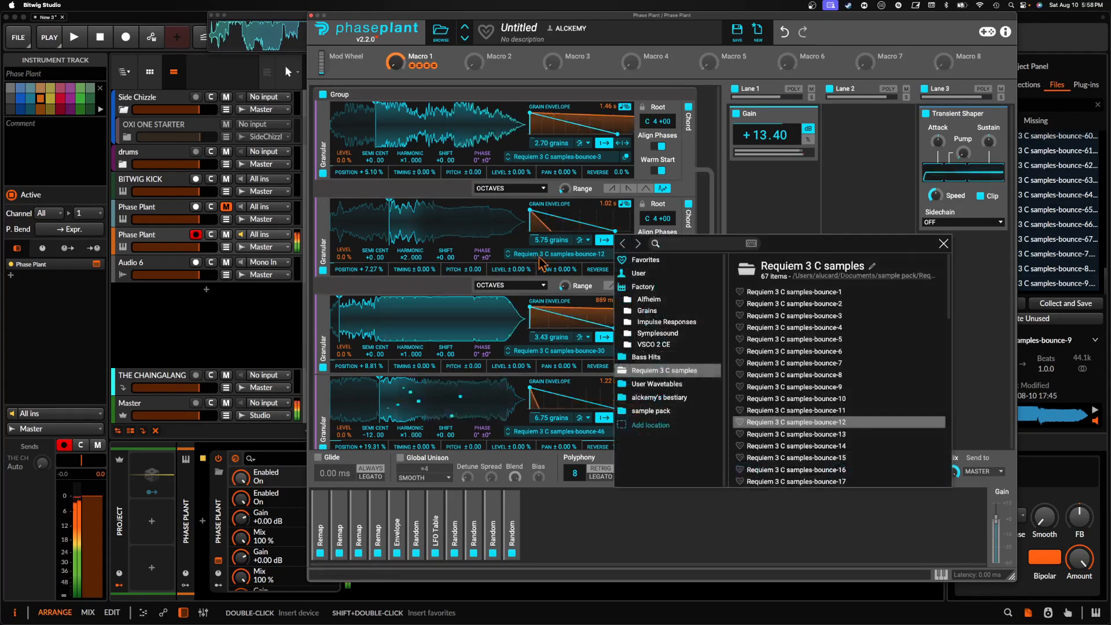
scroll(781, 415, down, 10)
click(804, 416)
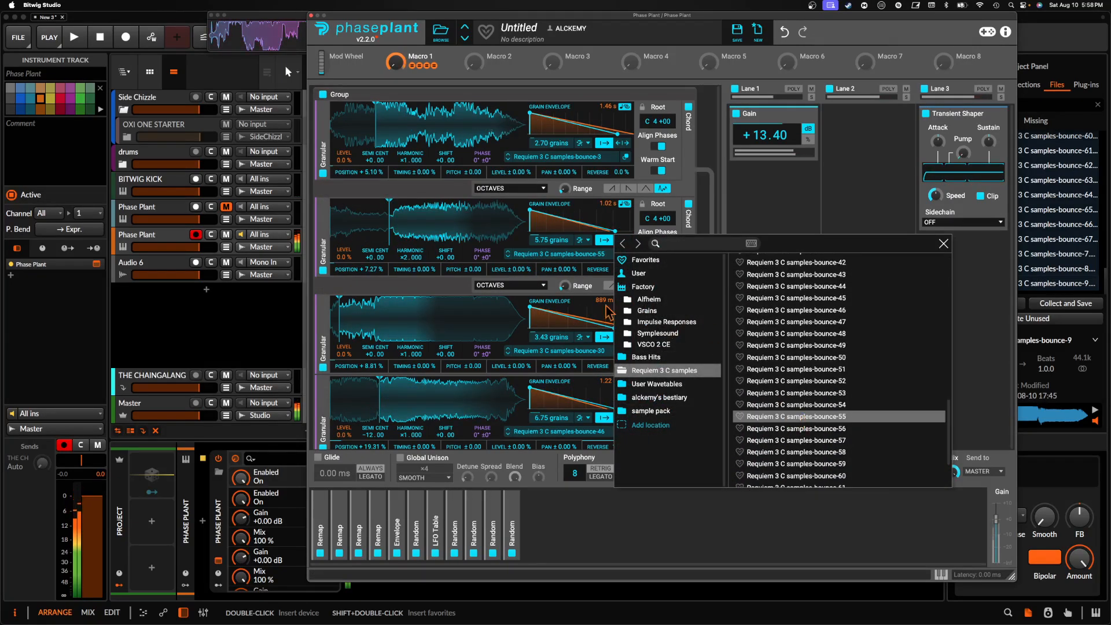
click(823, 461)
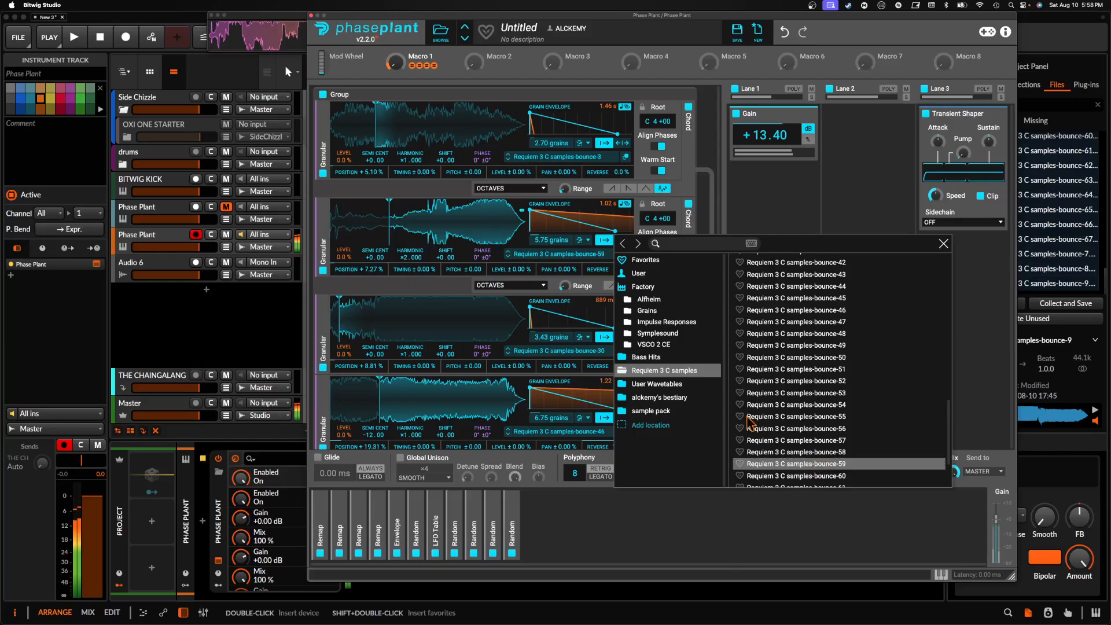
click(389, 226)
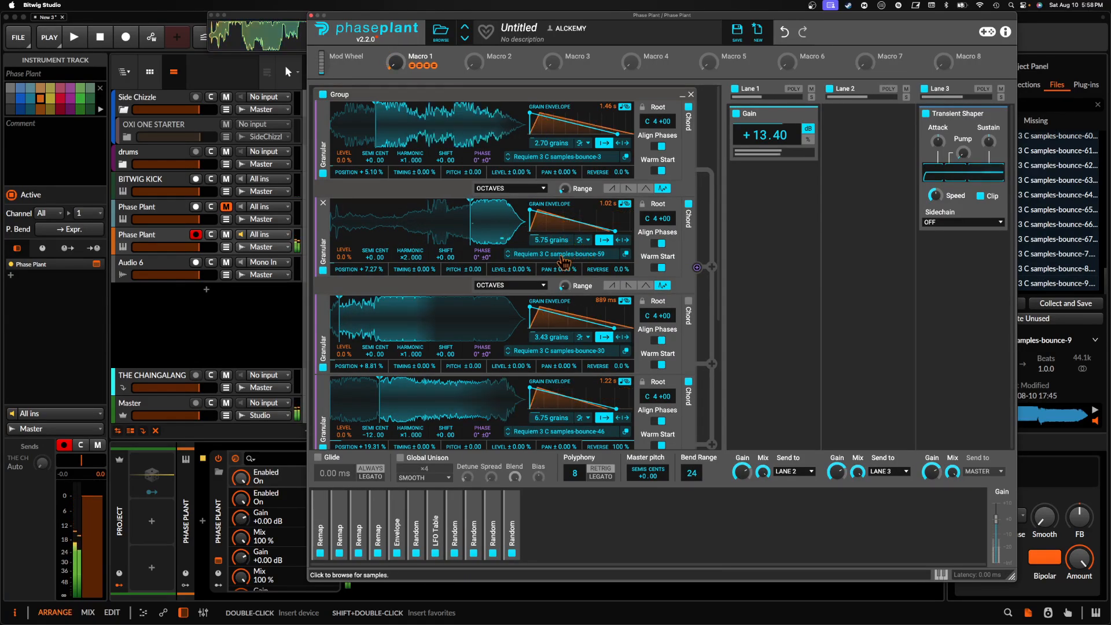
- Switch the grain timing of the first and second Granular generators to Sync and set the second's rate to 8/16
scroll(570, 260, down, 3)
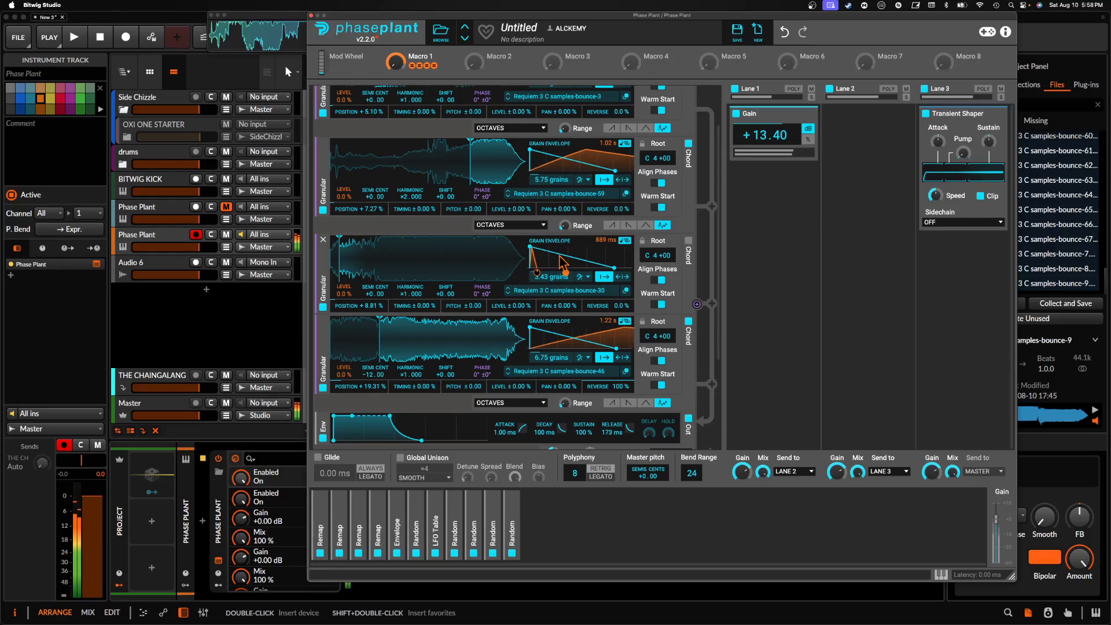
scroll(561, 264, down, 3)
scroll(567, 238, up, 6)
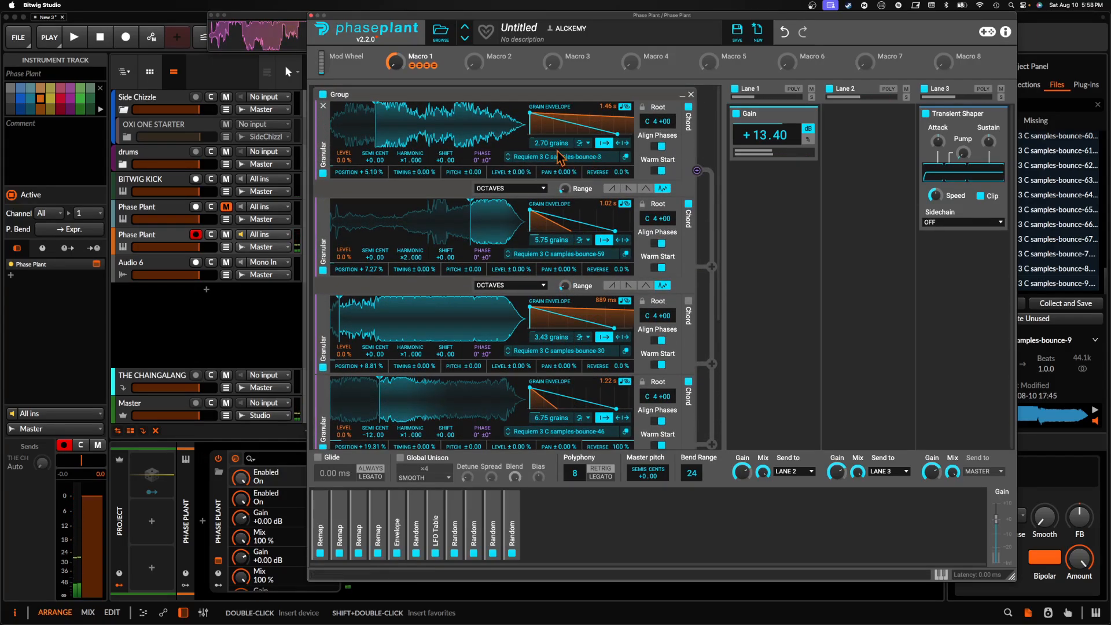
click(582, 143)
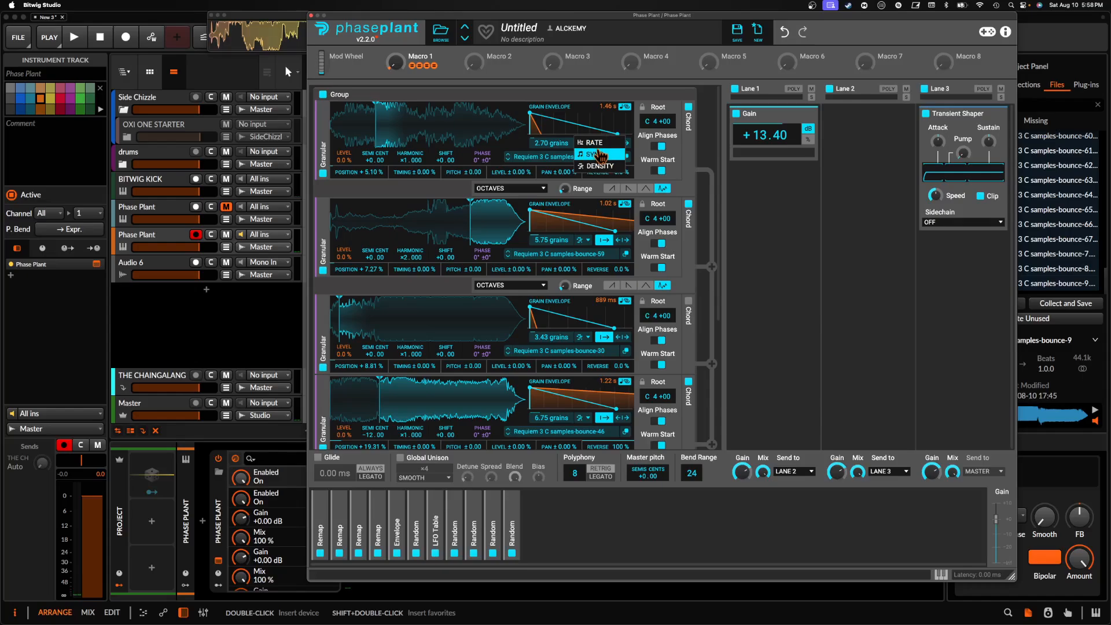
click(599, 155)
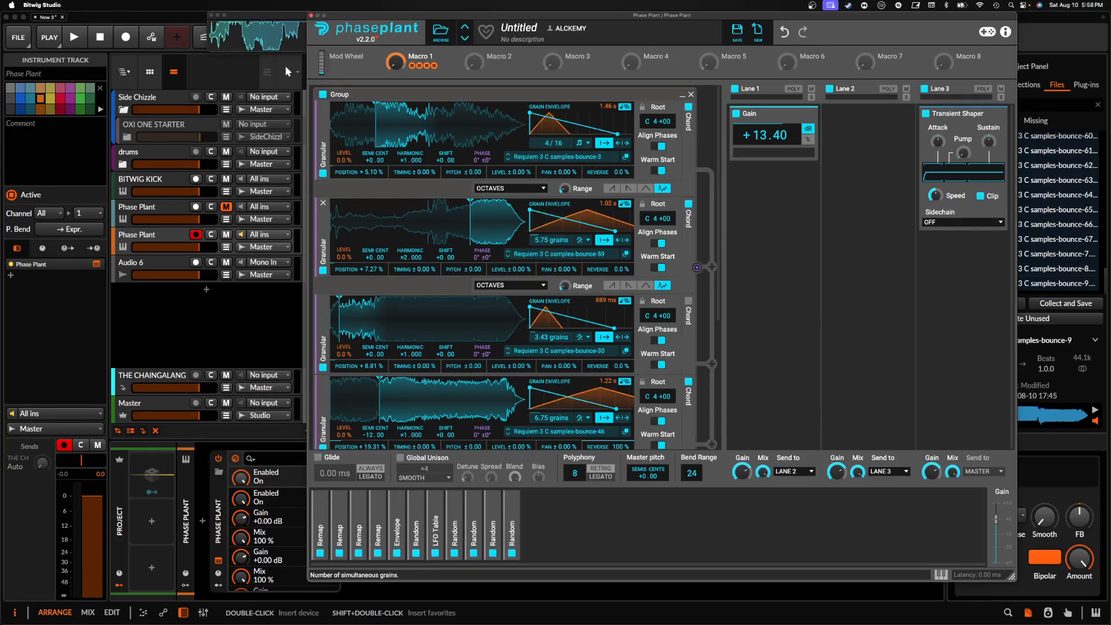
click(581, 240)
click(600, 252)
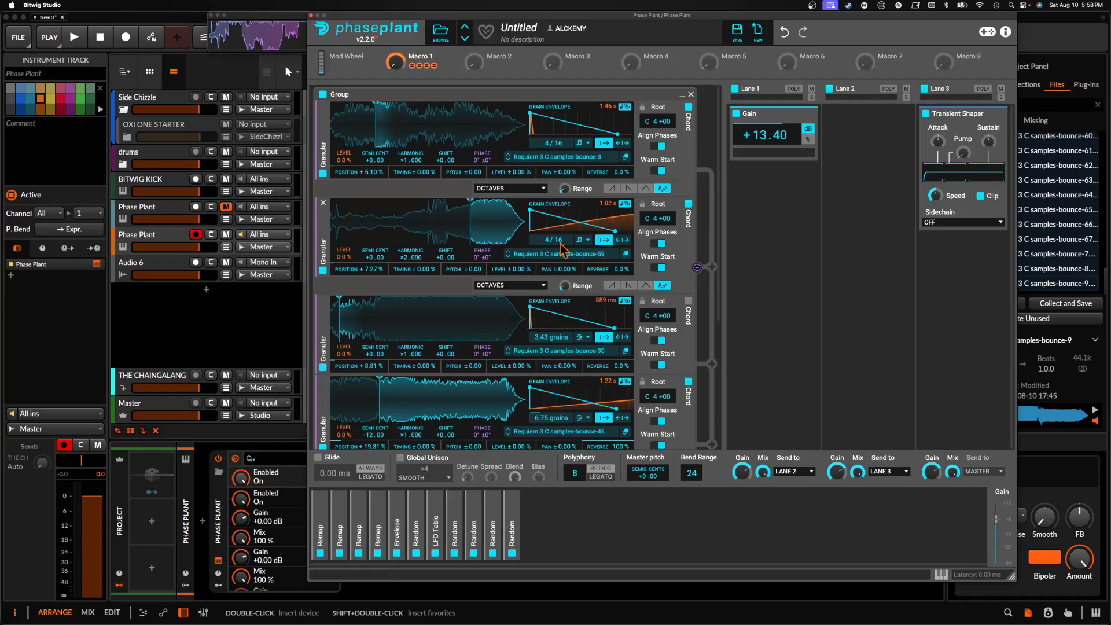
drag(554, 240, 553, 226)
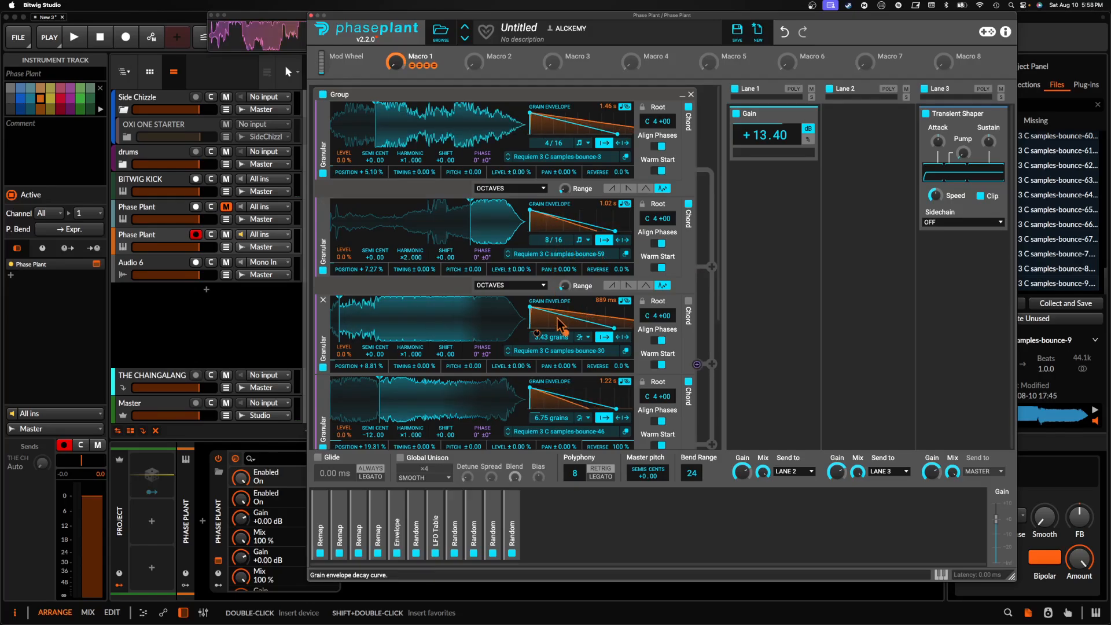
- Switch the third Granular generator's grain timing to Sync at 4/4 and lower the fourth generator's density to 1.71 grains
click(588, 337)
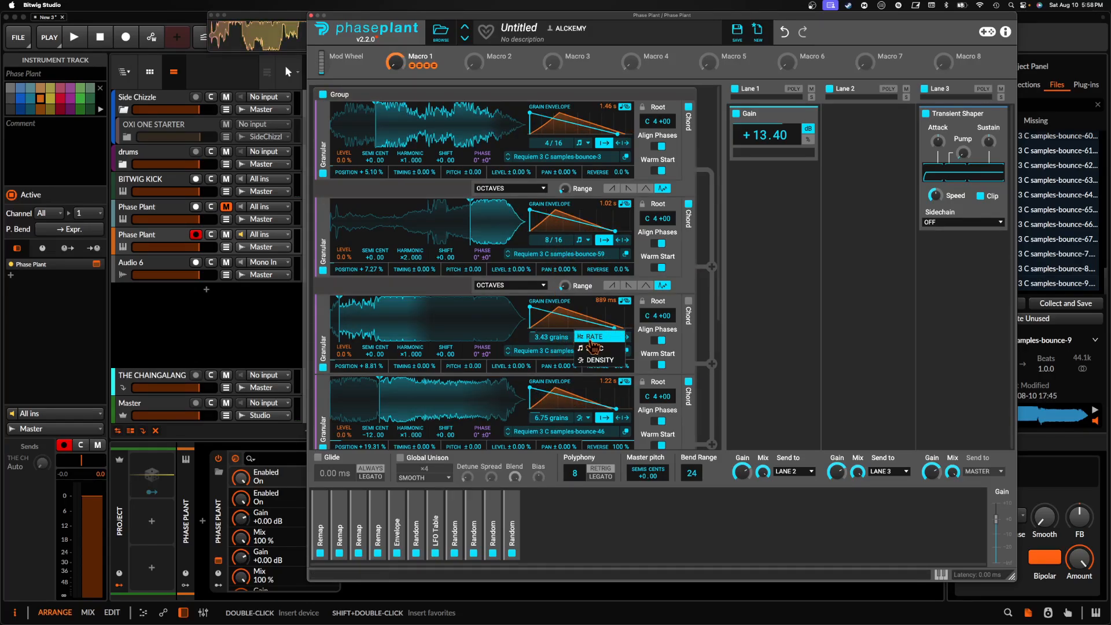
click(596, 349)
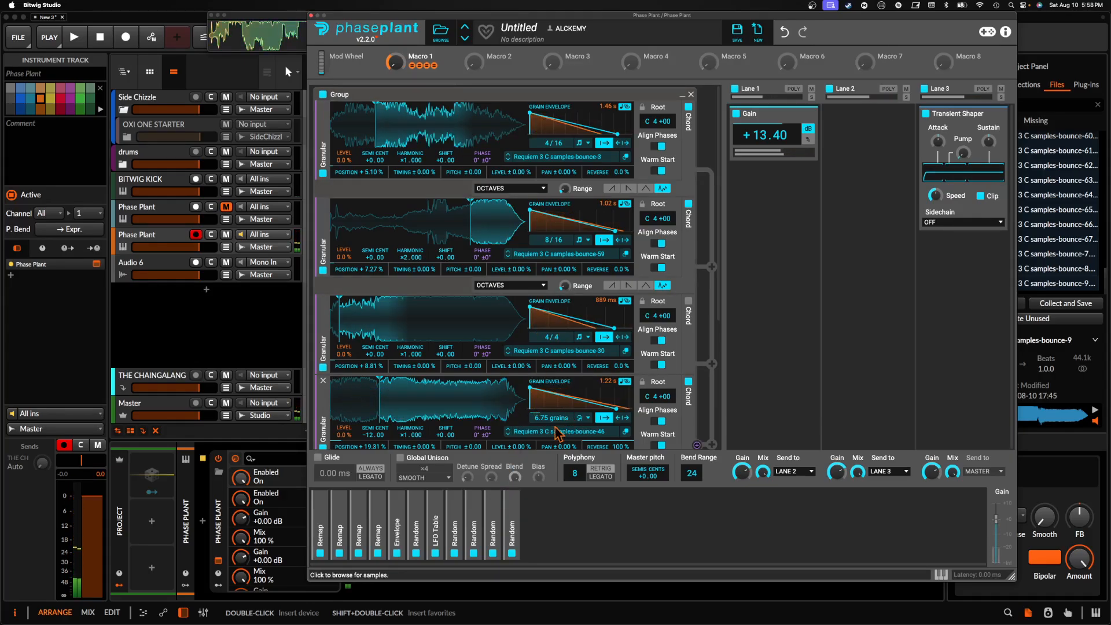
drag(554, 418, 555, 453)
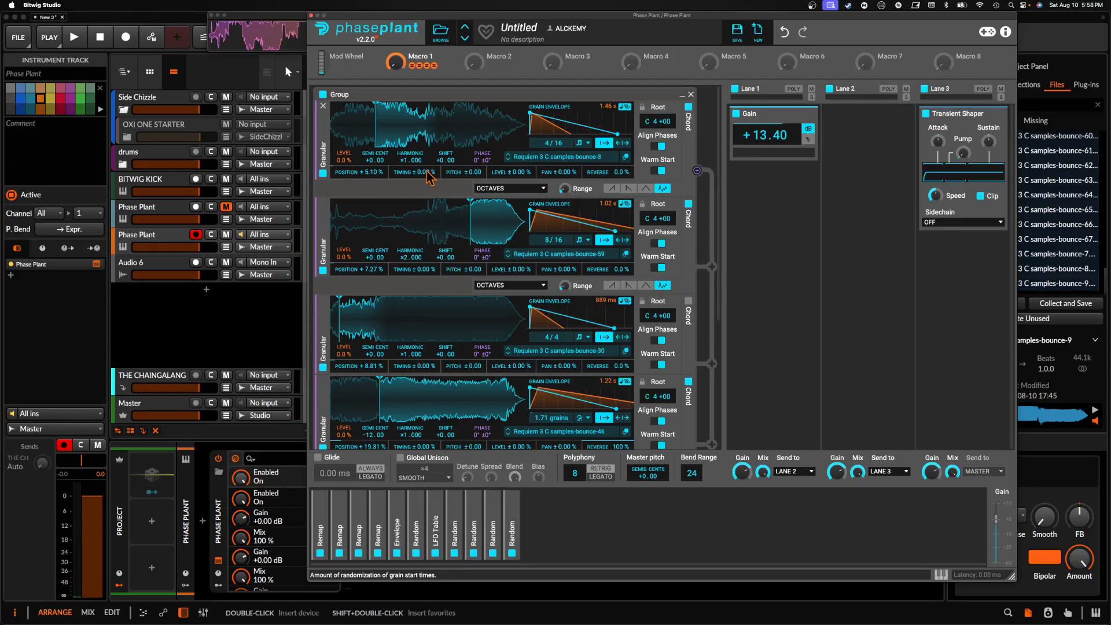
scroll(430, 197, down, 3)
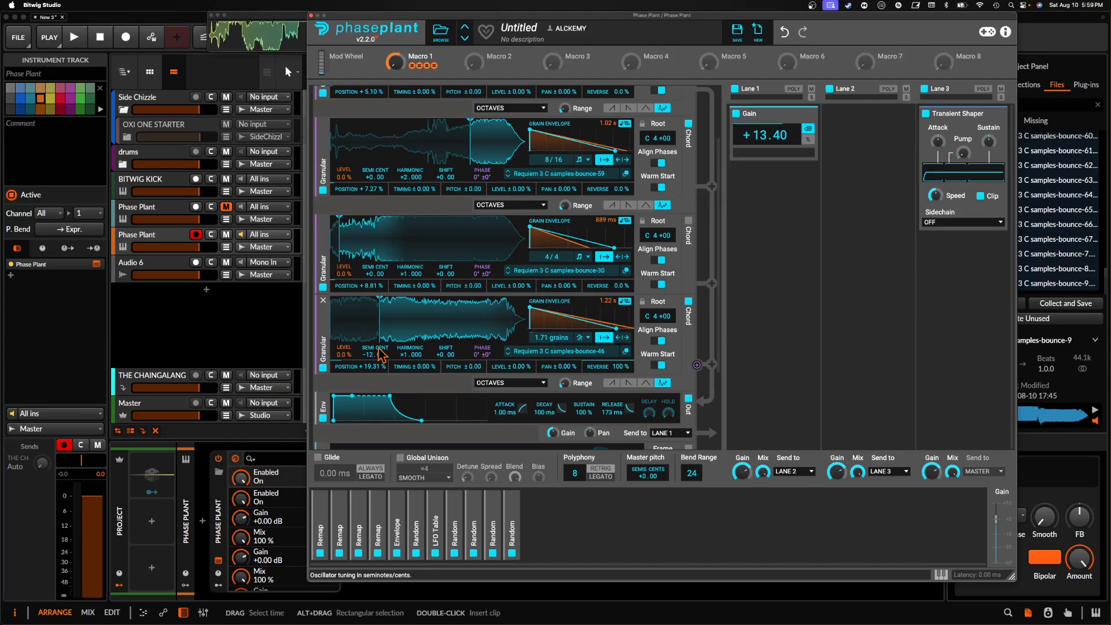
scroll(440, 278, up, 3)
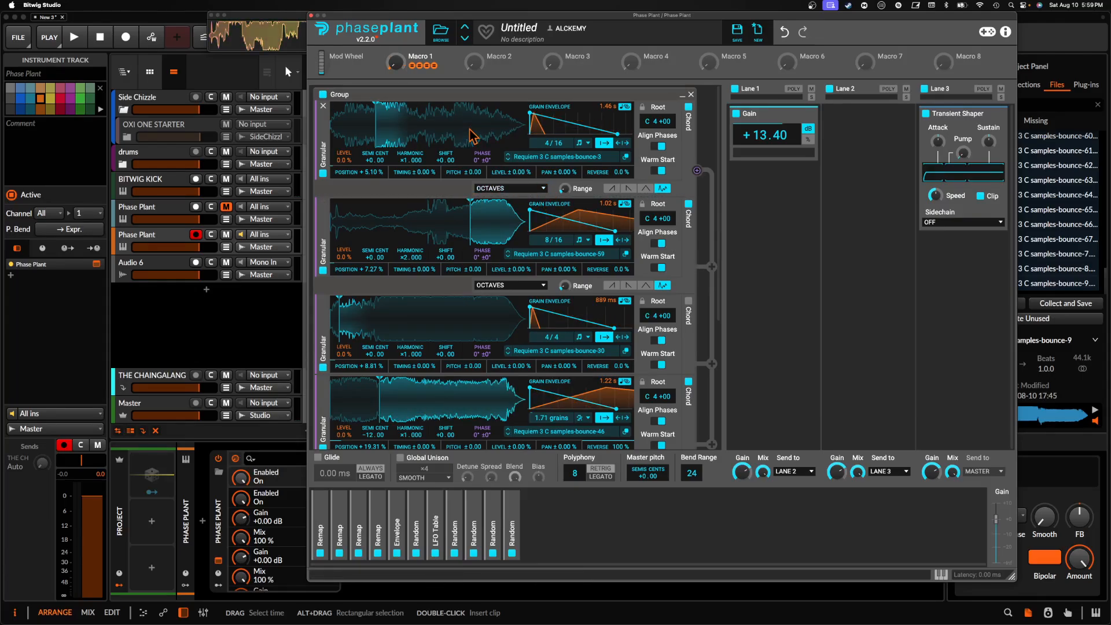
- Add a new Remap modulator at the end of the modulator row and load the Greg. Phrygian shape from Scales (24 semis)
click(564, 509)
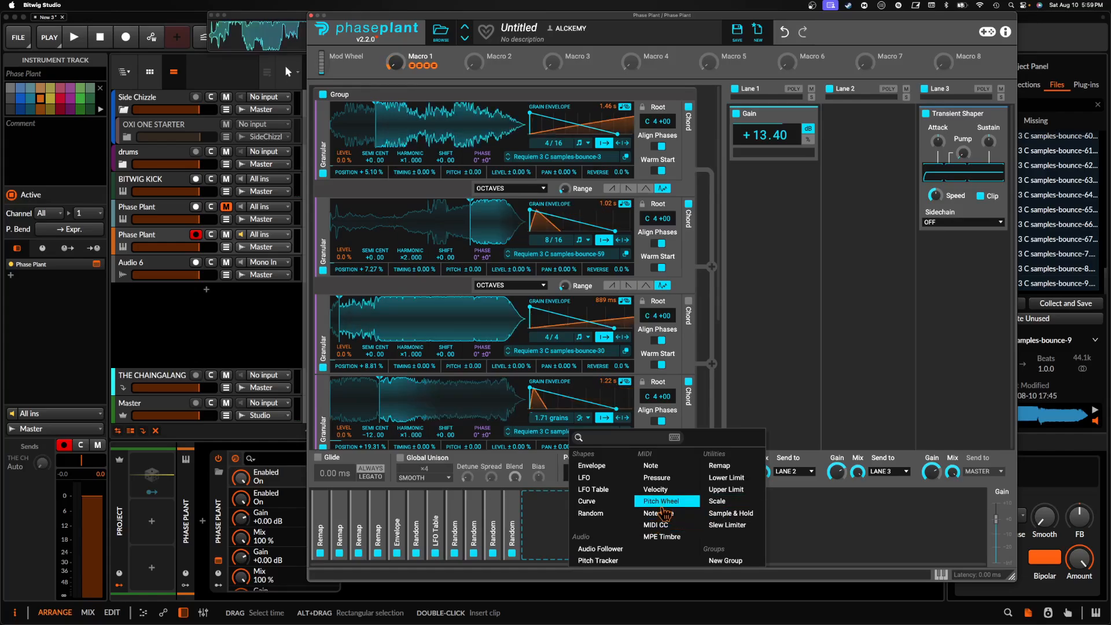
click(723, 465)
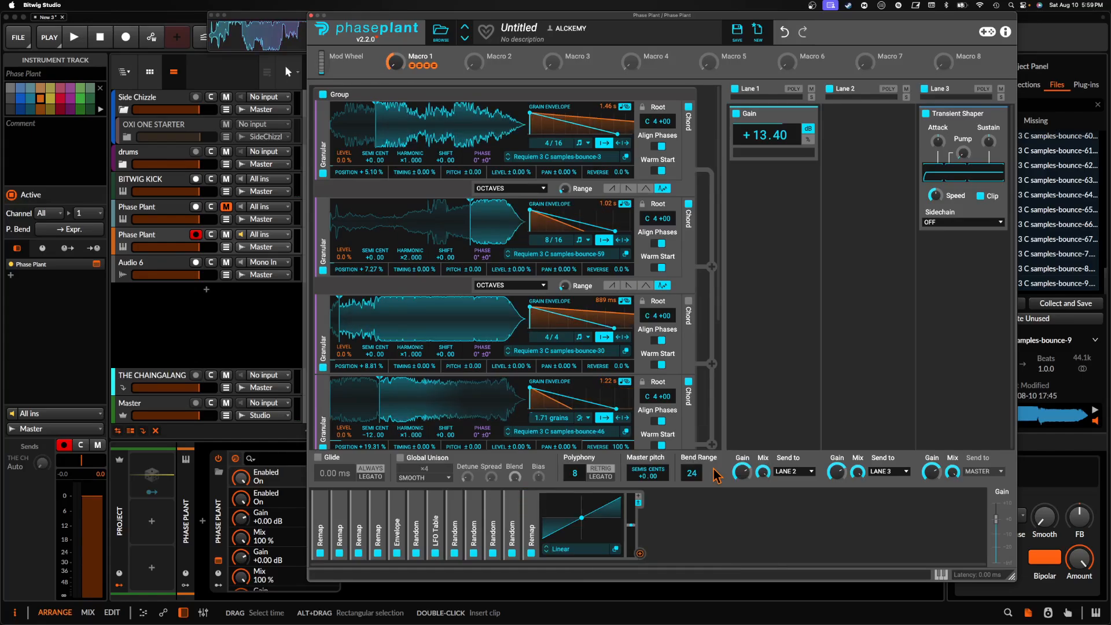
click(577, 549)
click(700, 380)
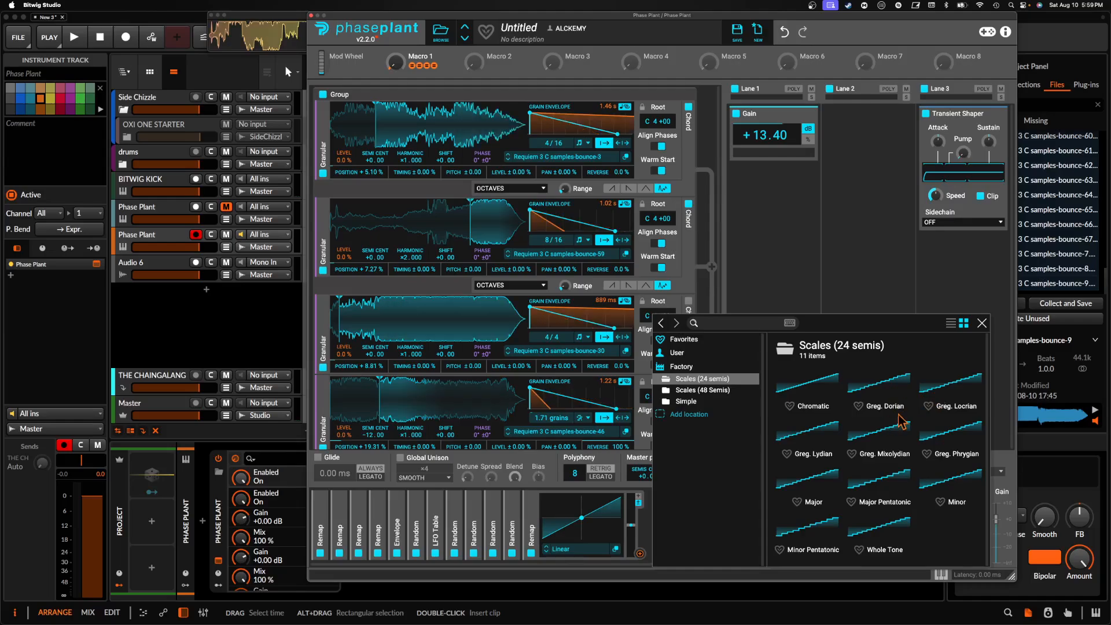
click(944, 441)
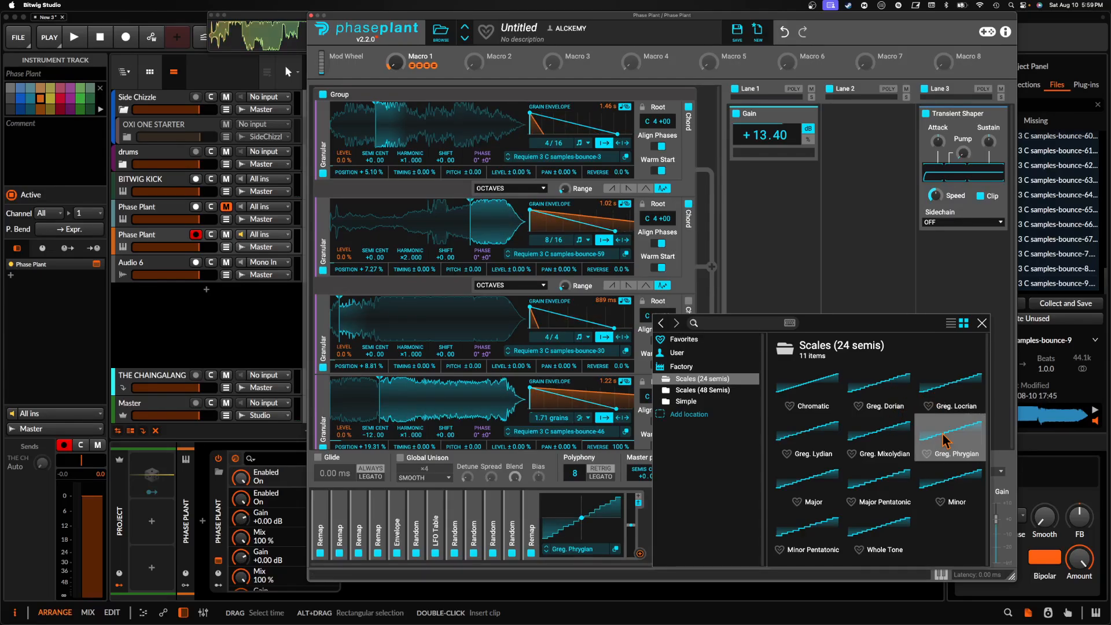
- Route the Greg. Phrygian Remap modulator to Master Pitch with a modulation depth of 12
click(631, 538)
click(640, 554)
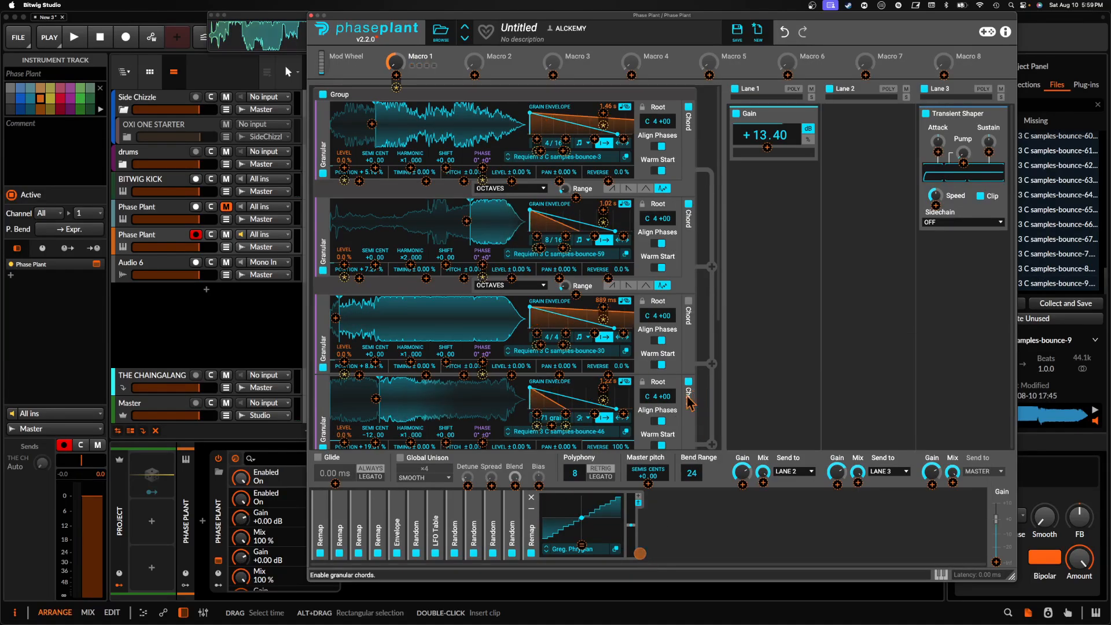
click(648, 484)
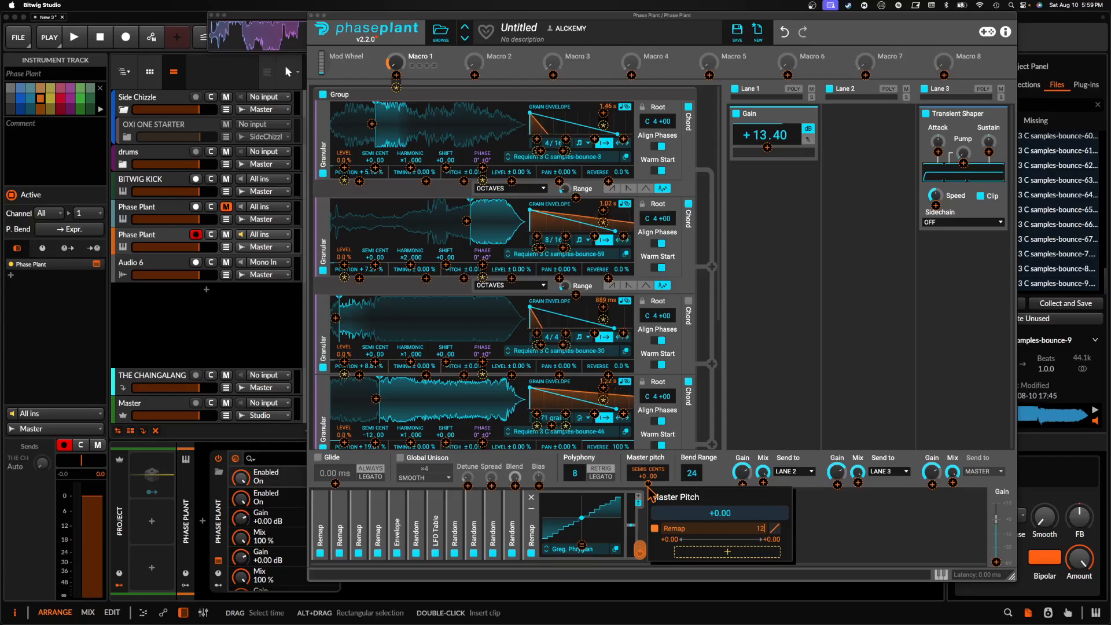
click(738, 520)
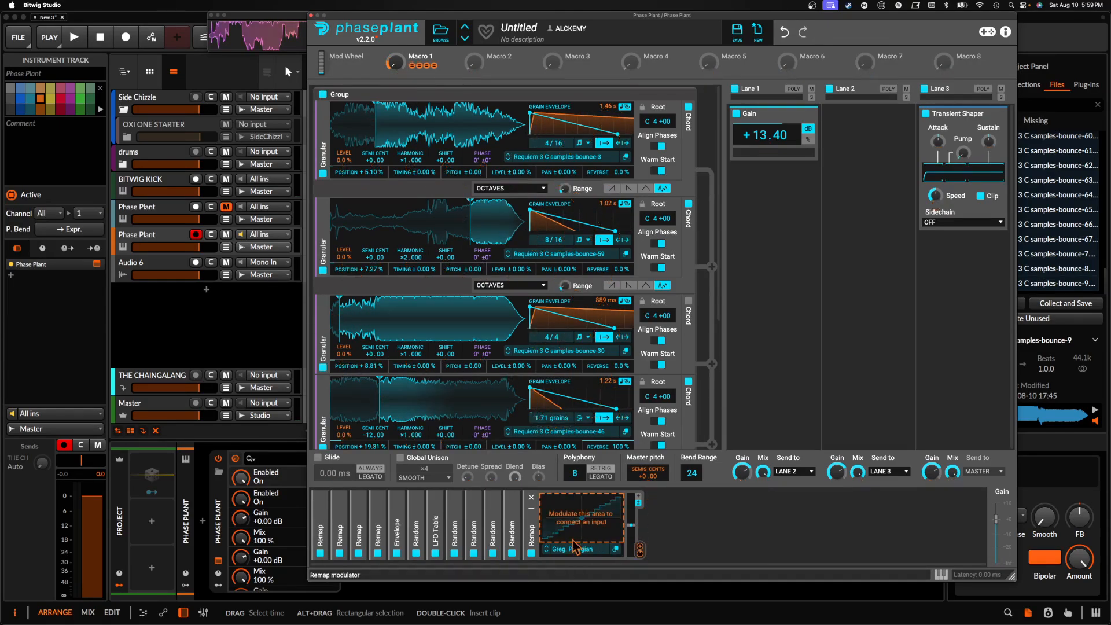
- Insert an LFO Table modulator before the Greg. Phrygian Remap and open its waveform editor
click(522, 521)
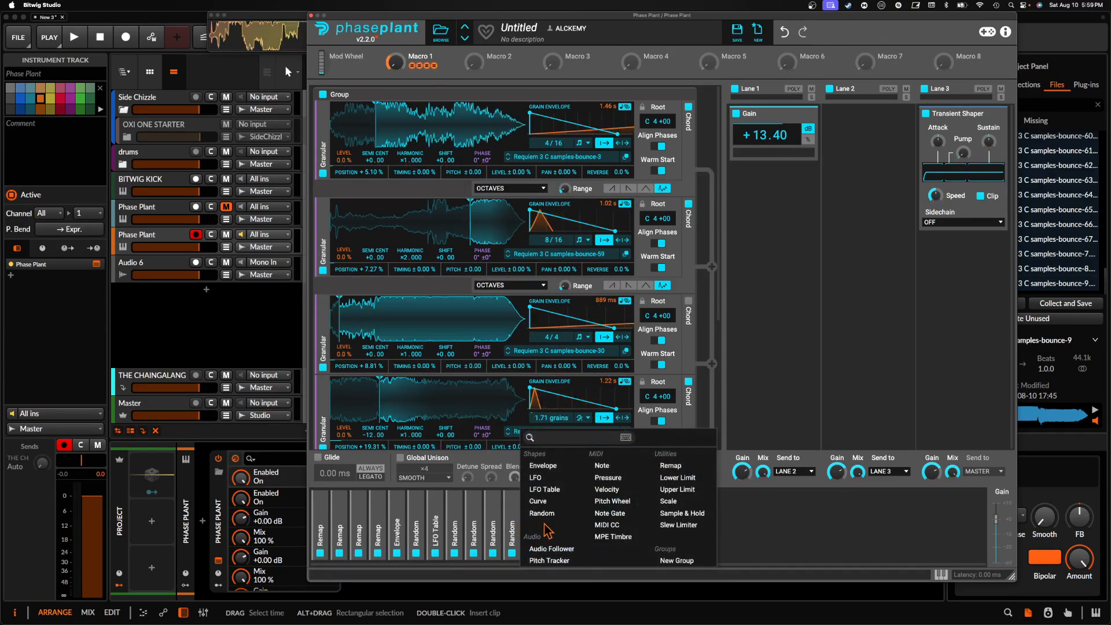
click(543, 497)
click(728, 548)
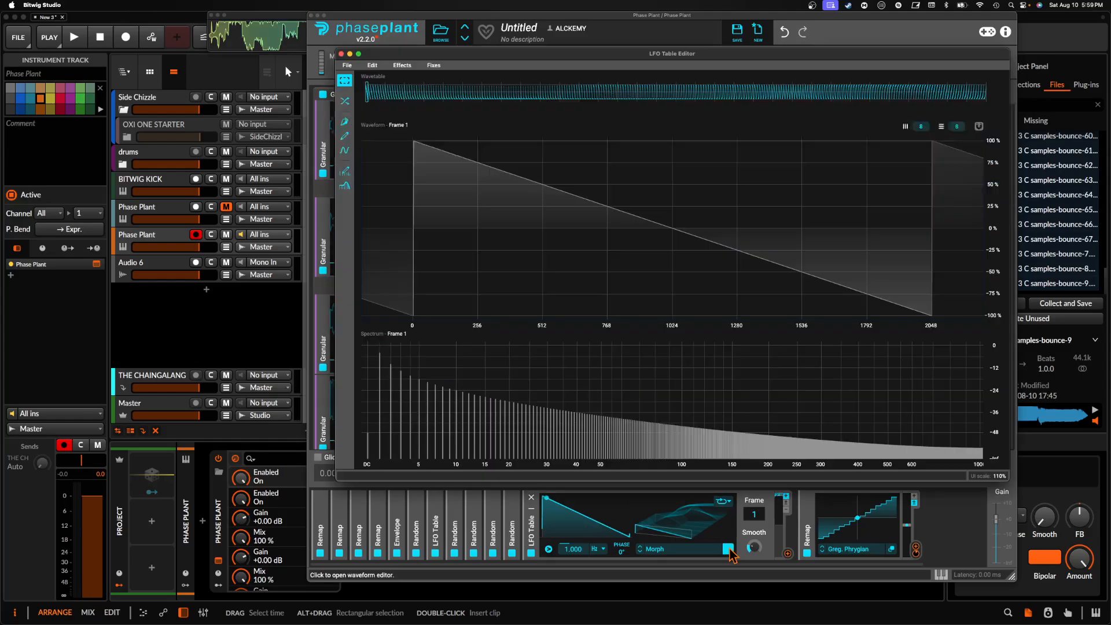
- With the Pen tool and snapping on, shape frame 1 from 0 to 768 into flat 256-sample steps at 100%, 25% and -25%
click(345, 122)
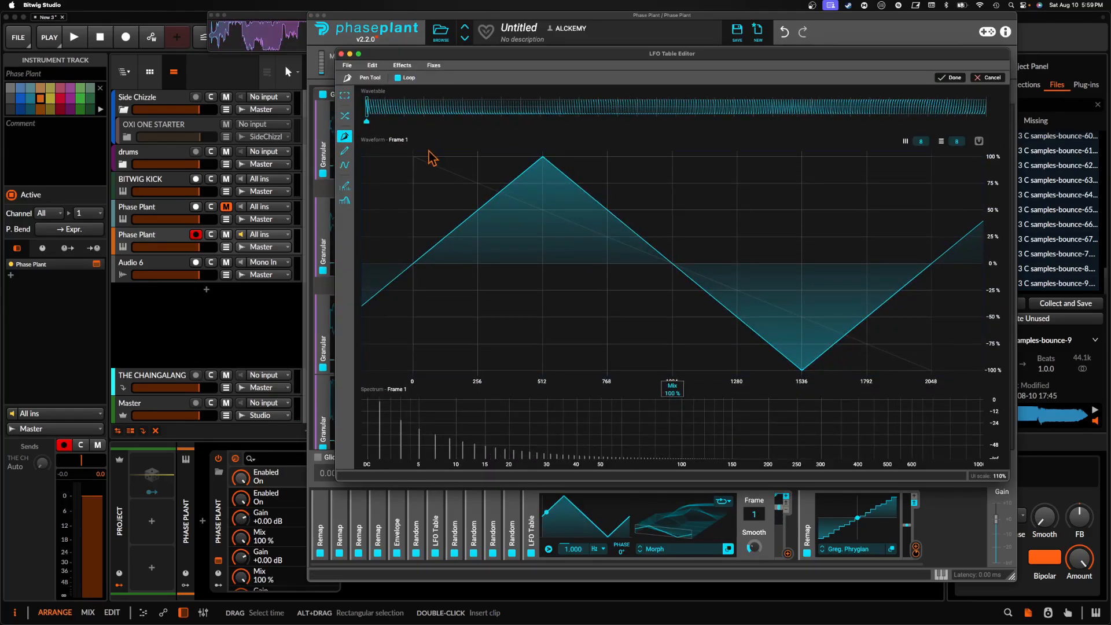
double_click(412, 156)
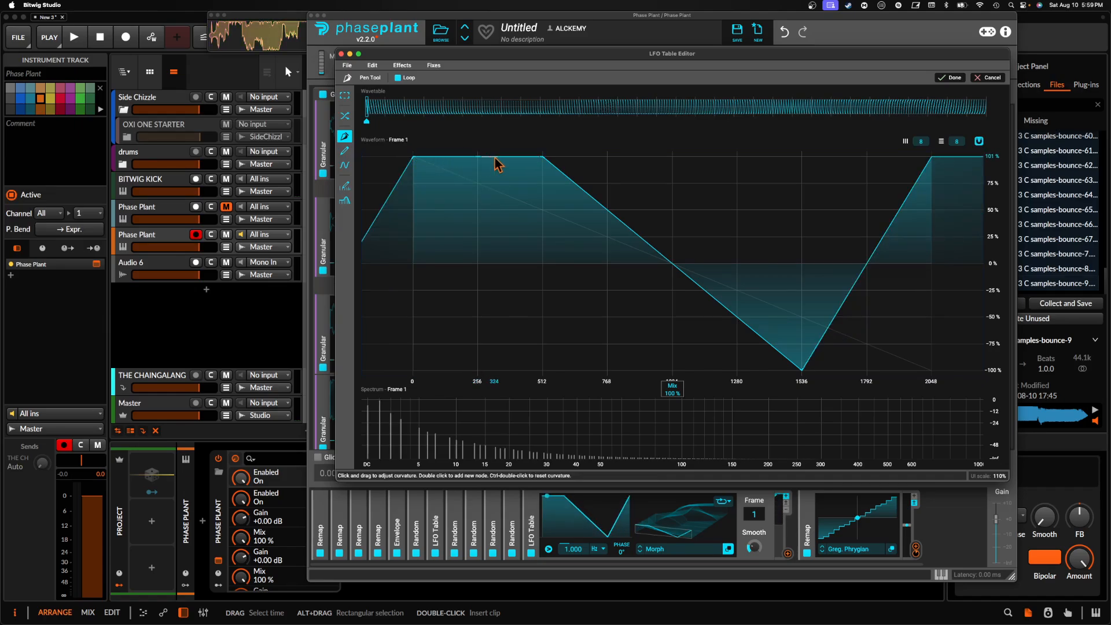
double_click(476, 210)
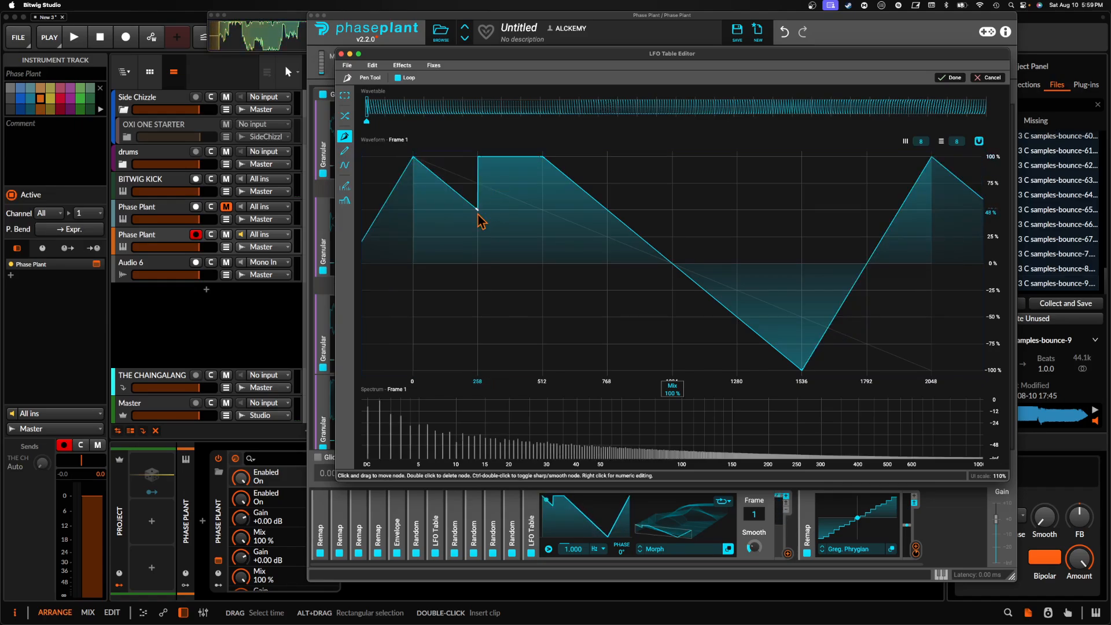
mouse_move(477, 210)
mouse_down()
mouse_move(478, 157)
mouse_move(480, 207)
mouse_up()
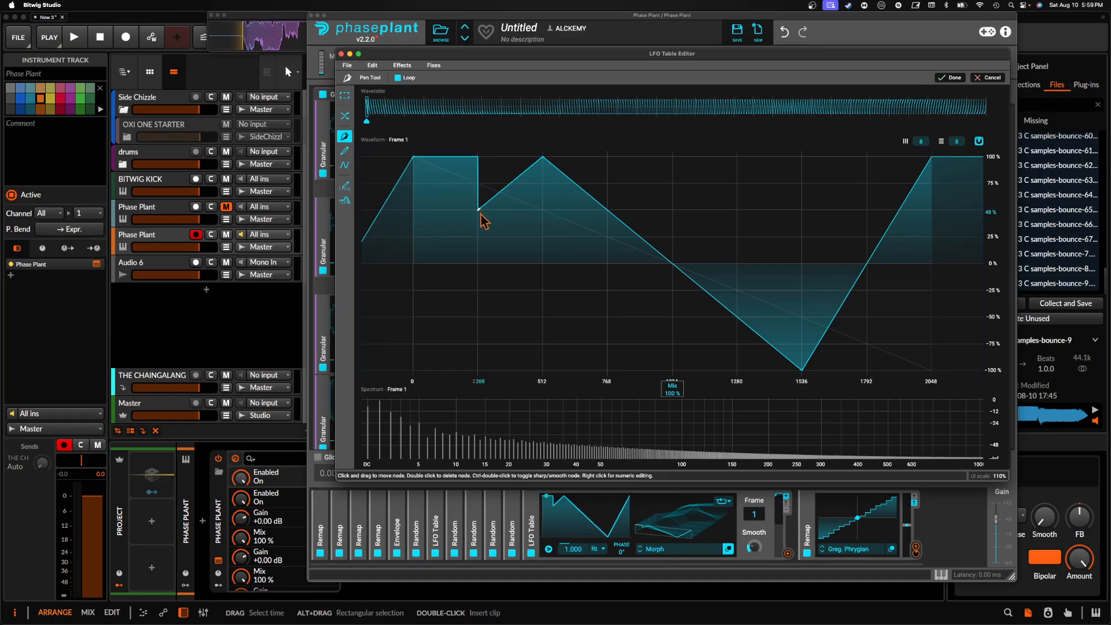
double_click(542, 236)
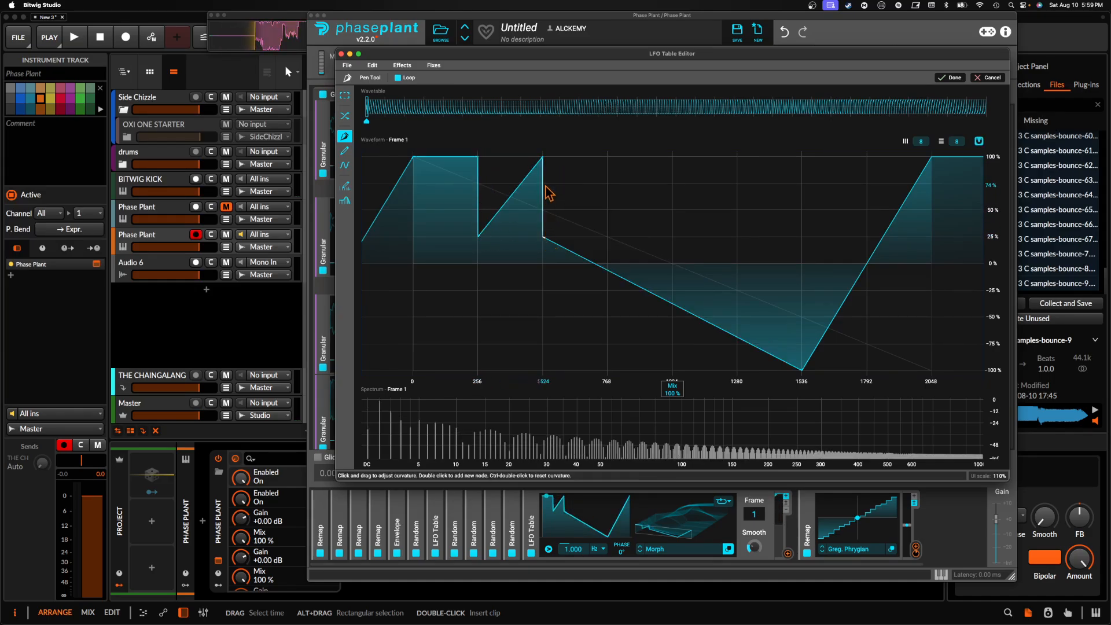
double_click(542, 157)
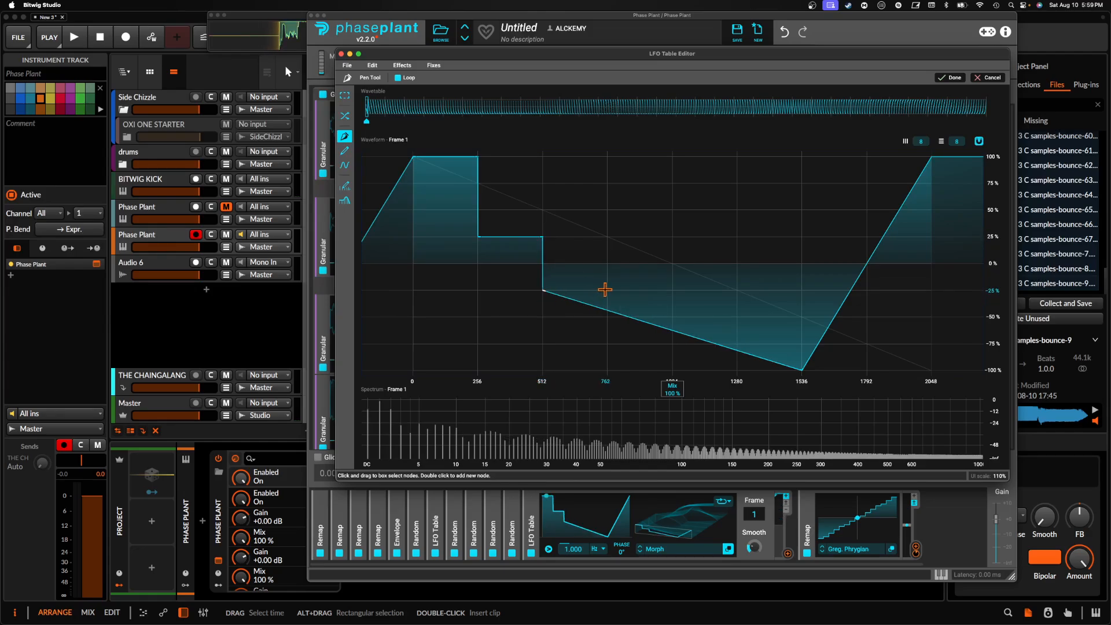
double_click(607, 289)
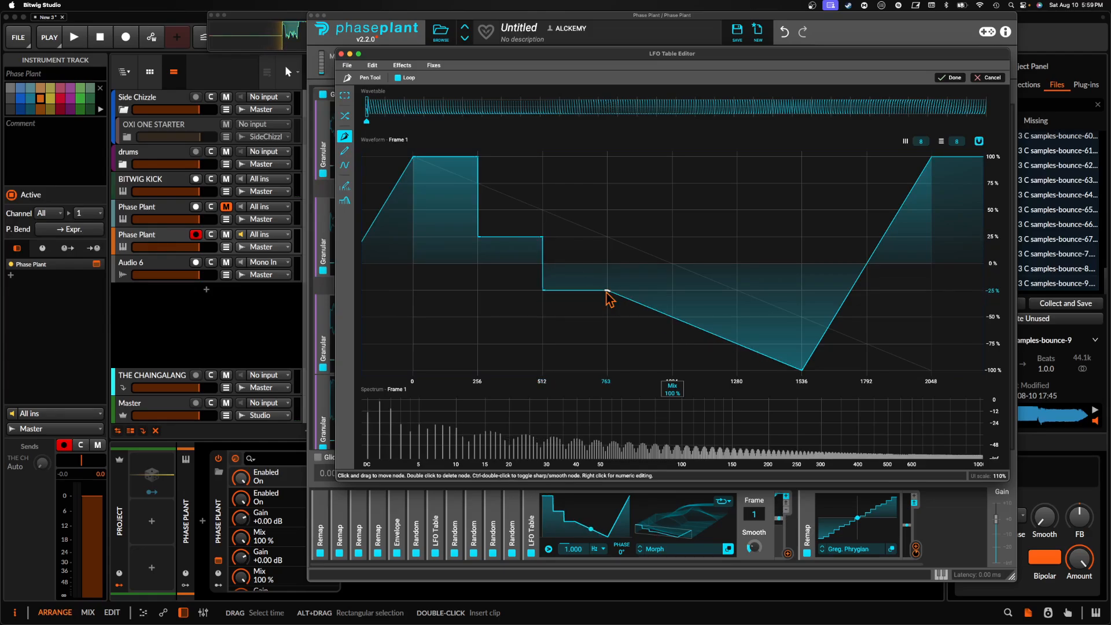
- Continue frame 1 from 768 to 1536 with flat 256-sample steps at 75%, 0% and -75%, removing the -100% node
double_click(610, 183)
double_click(669, 184)
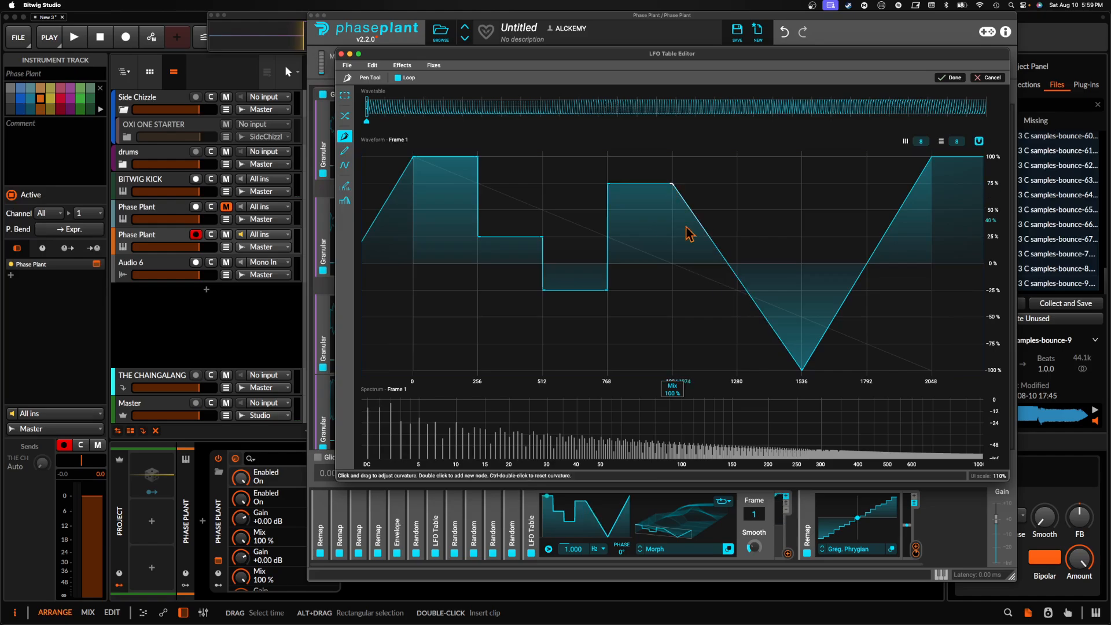
double_click(678, 271)
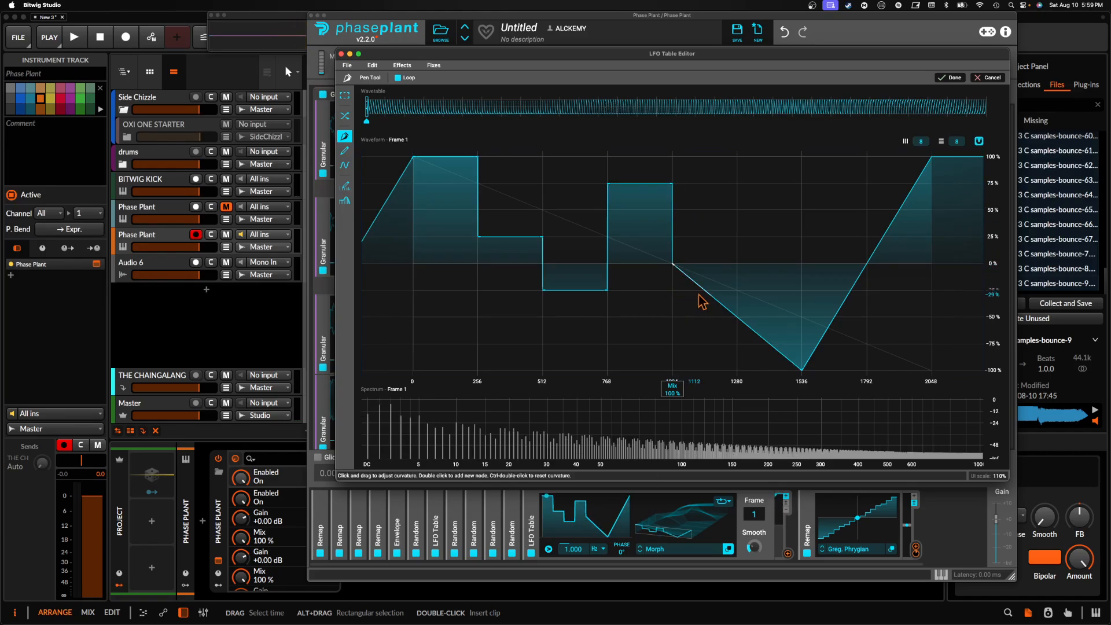
double_click(735, 264)
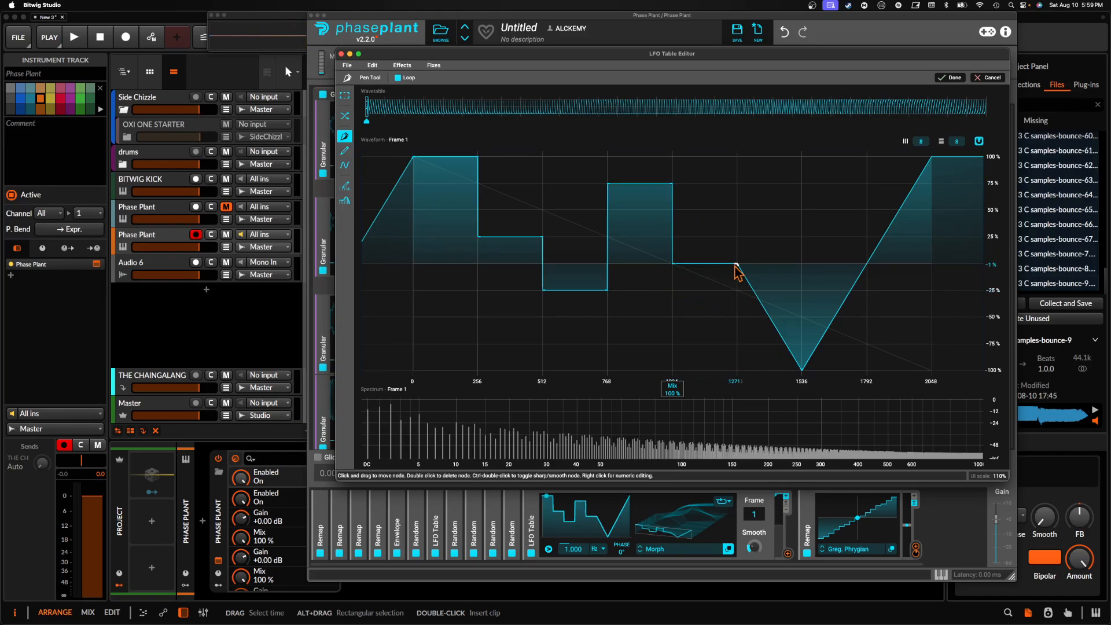
double_click(741, 344)
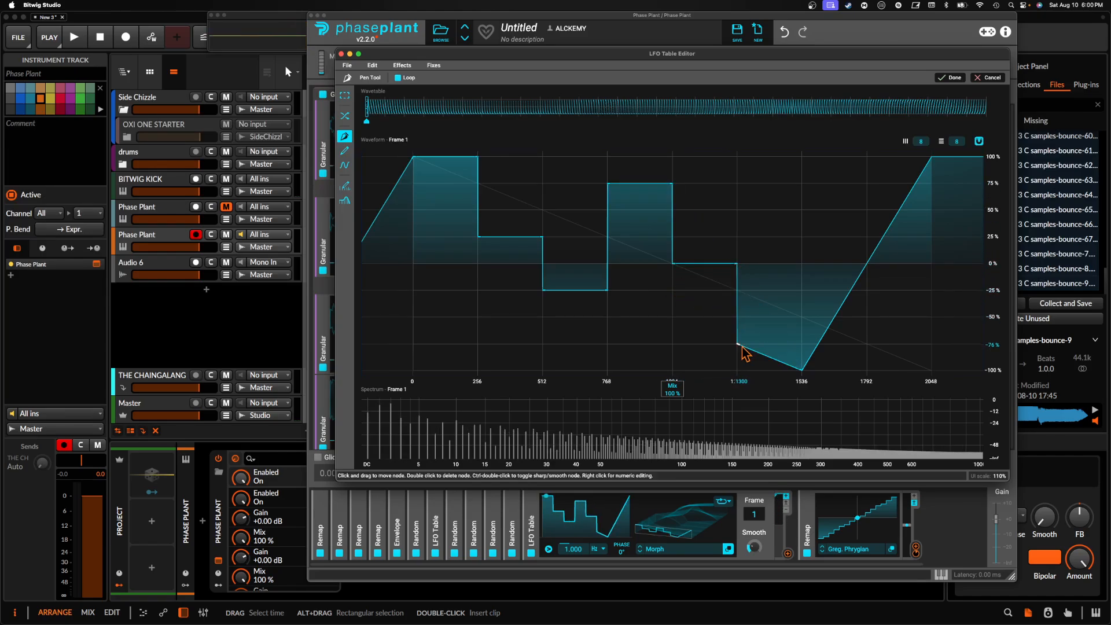
double_click(802, 344)
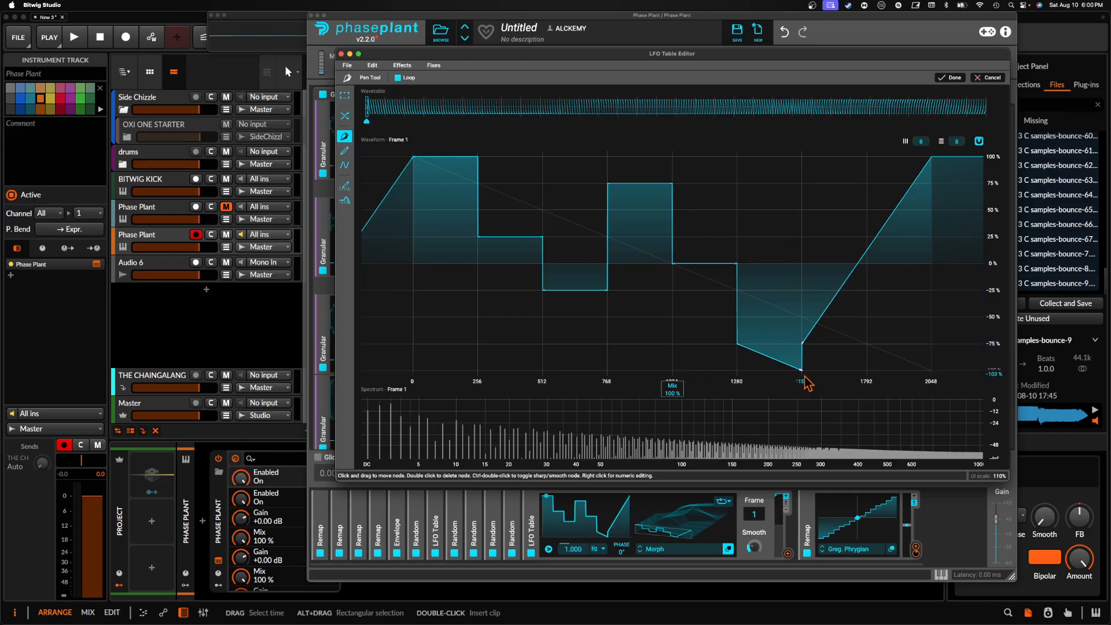
double_click(802, 369)
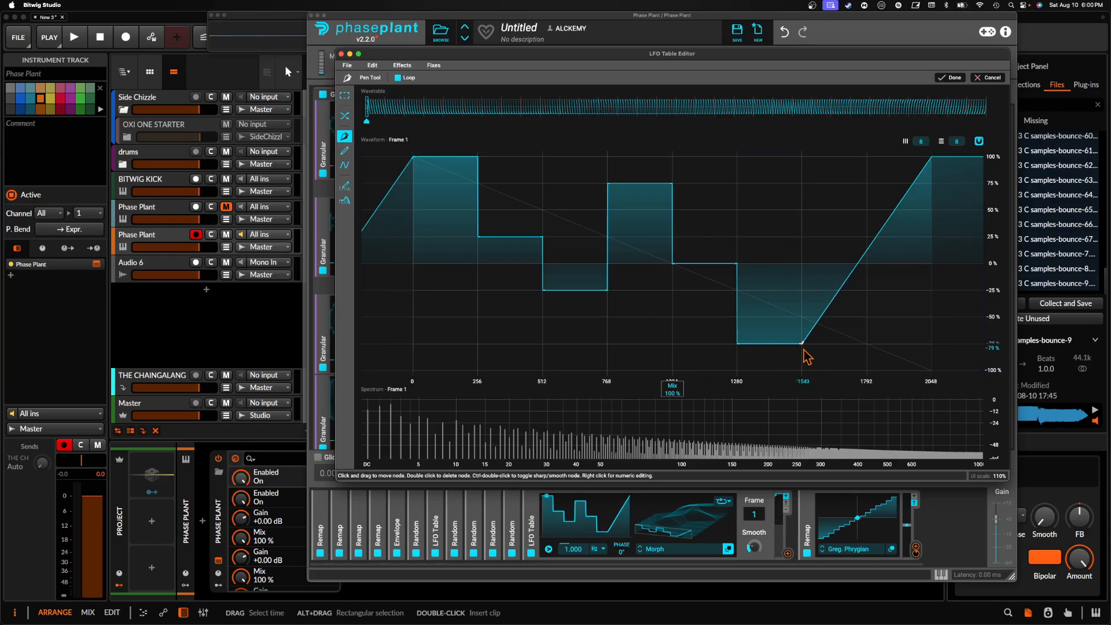
- Complete frame 1 with flat steps at 50% from 1536 to 1792 and 100% from 1792 to 2048
double_click(868, 344)
double_click(864, 213)
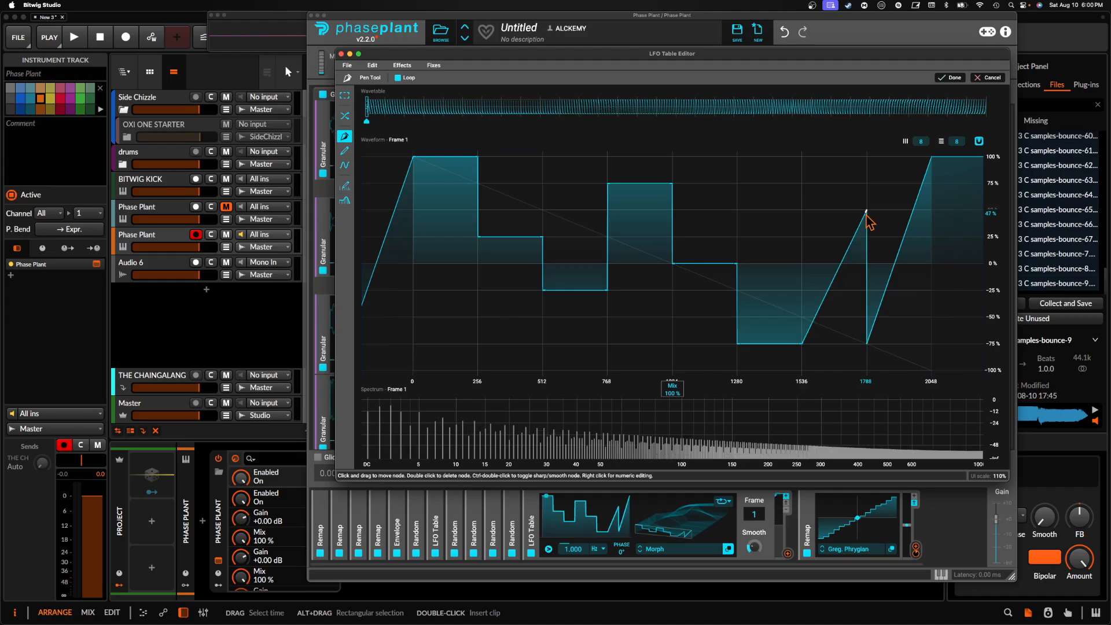
double_click(802, 211)
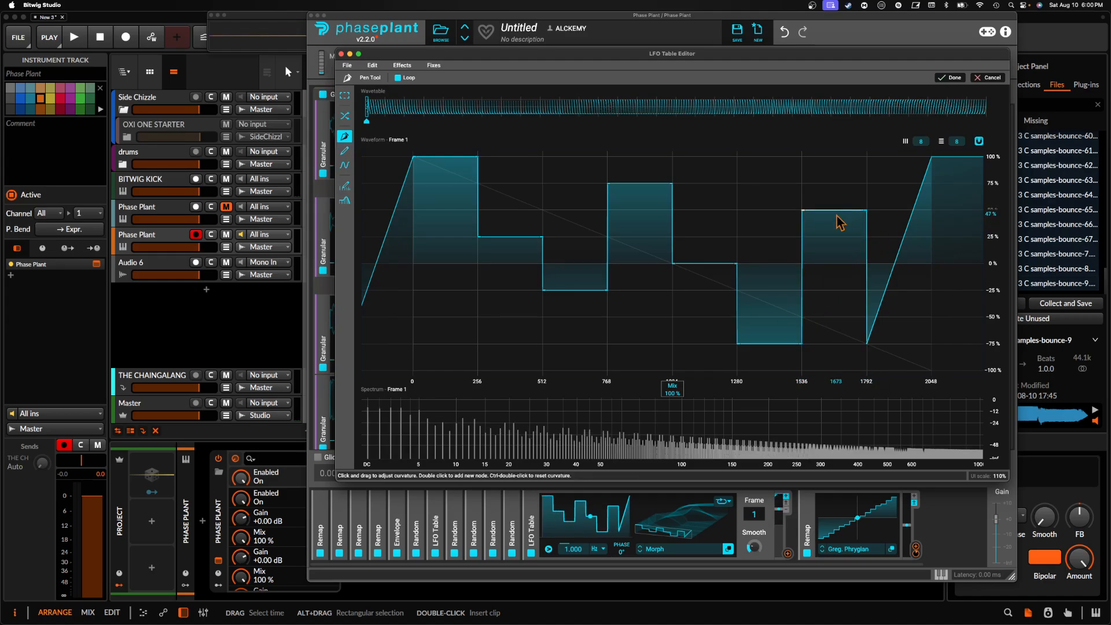
double_click(865, 157)
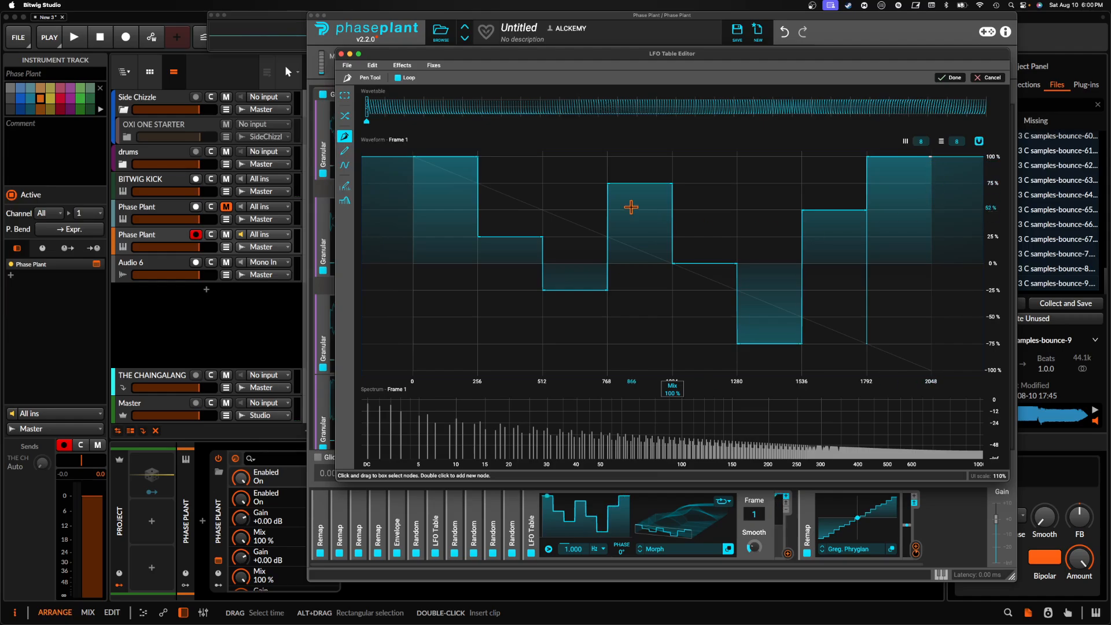
- Turn off the Pen tool's Loop option and, on frame 256, lower the first step (0 to 256) to 0%
click(398, 78)
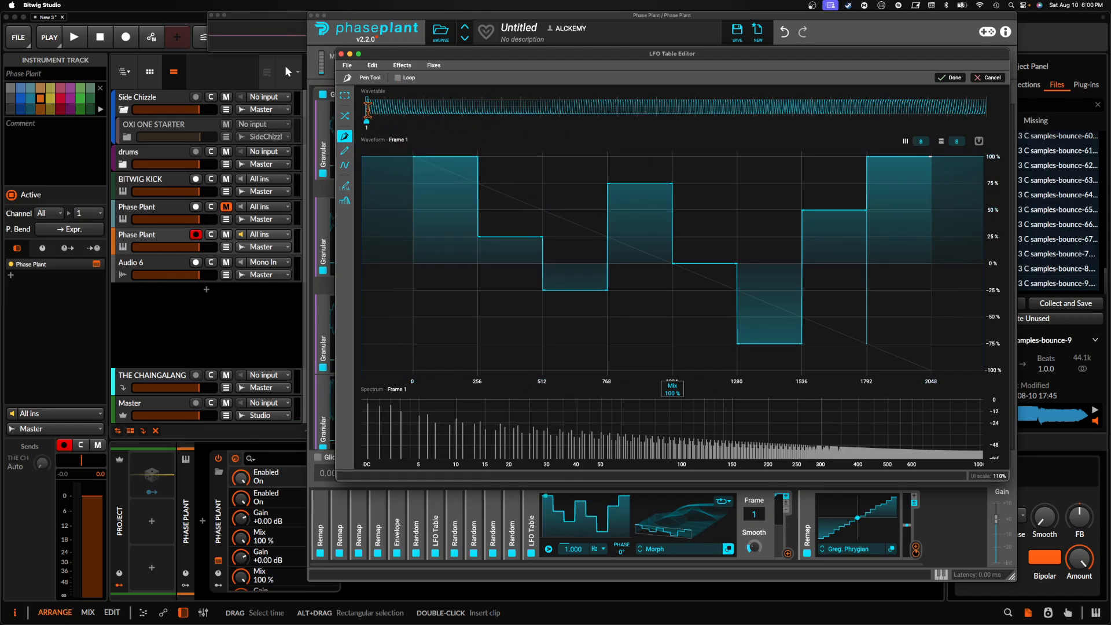
click(986, 103)
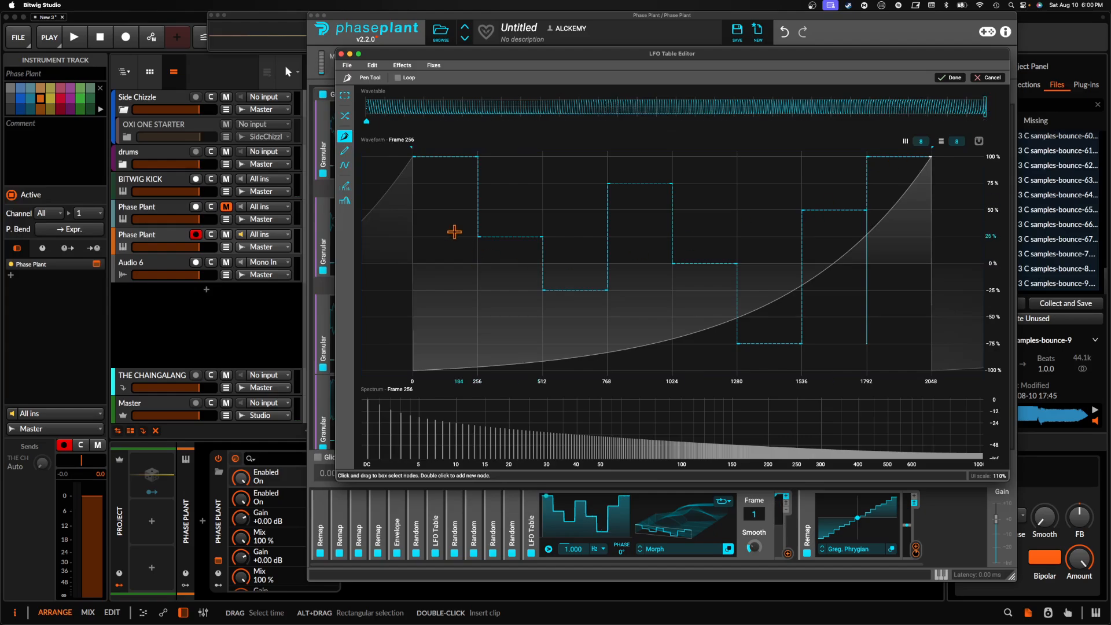
double_click(416, 264)
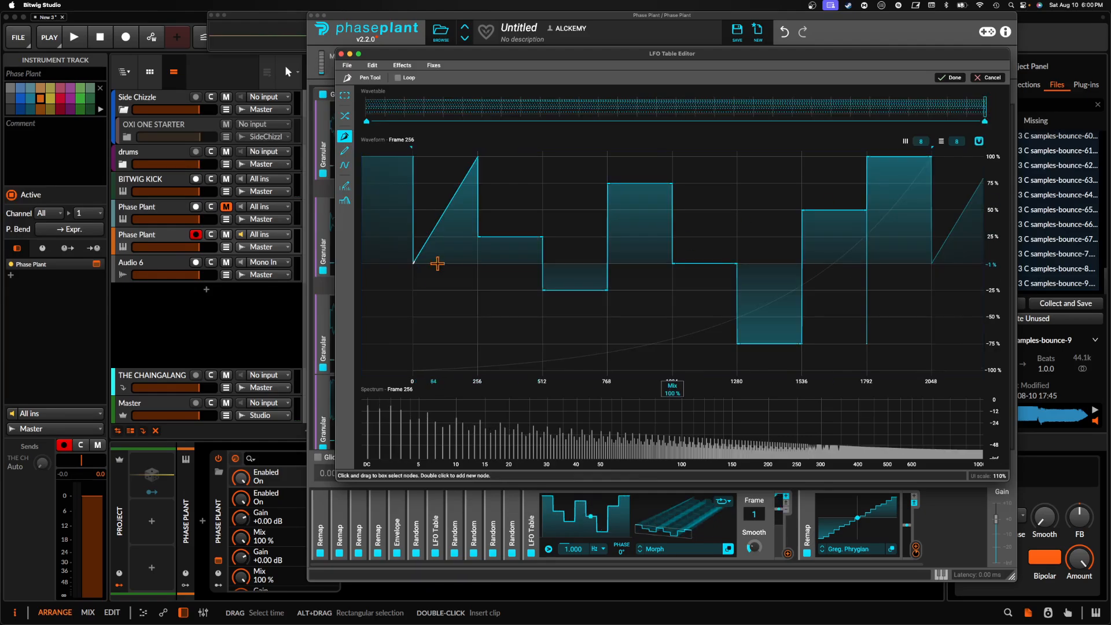
double_click(473, 264)
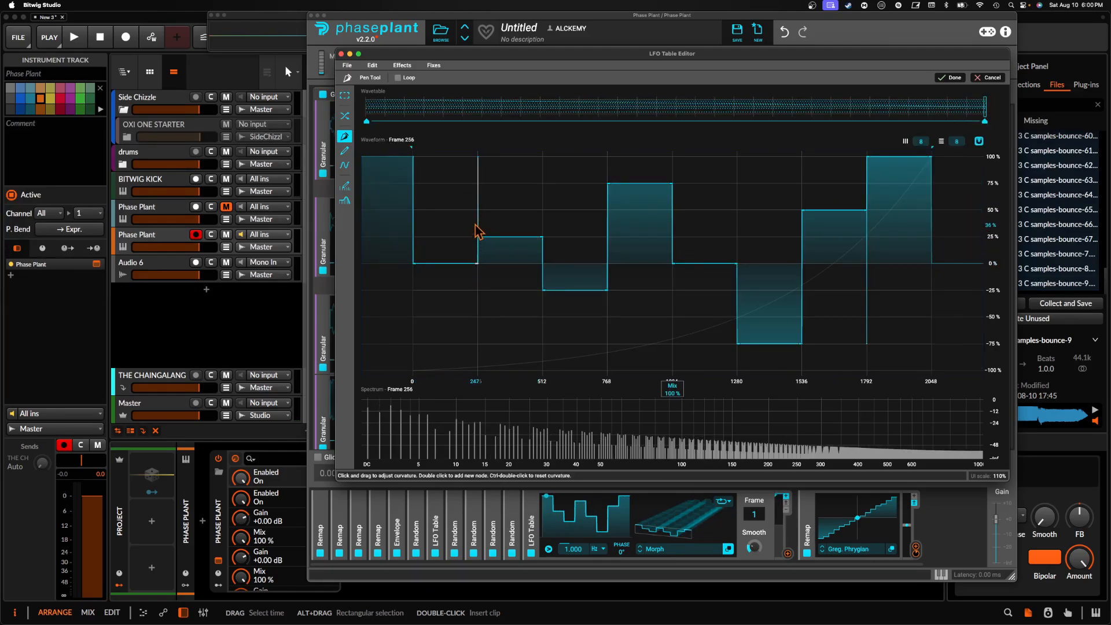
double_click(477, 157)
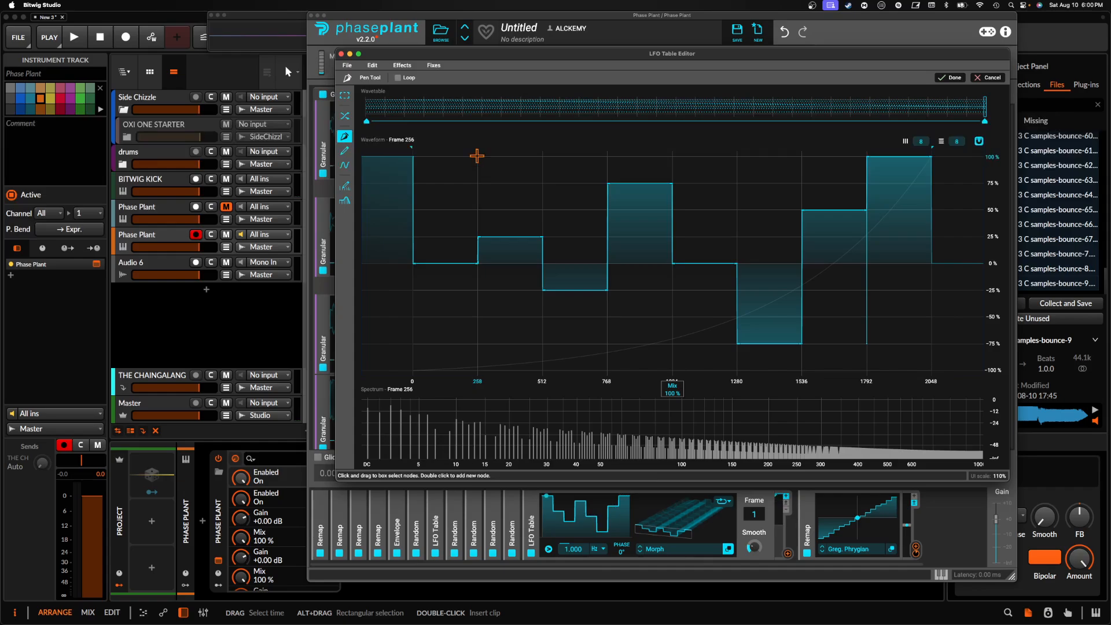
- On frame 256, lower the step from 256 to 512 to a flat -50%
double_click(480, 319)
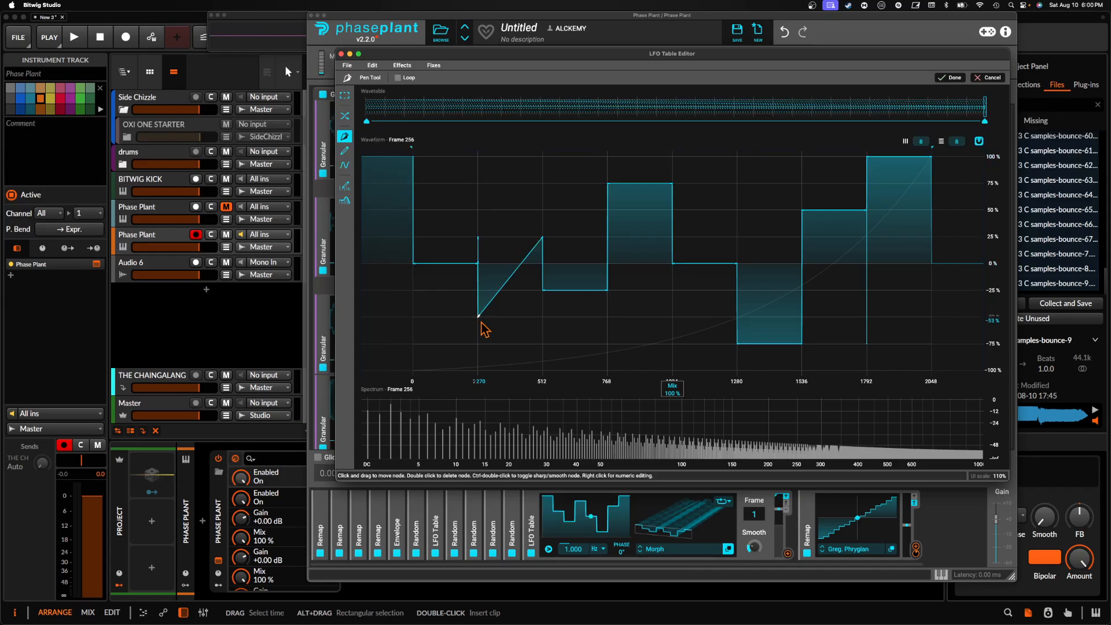
double_click(544, 317)
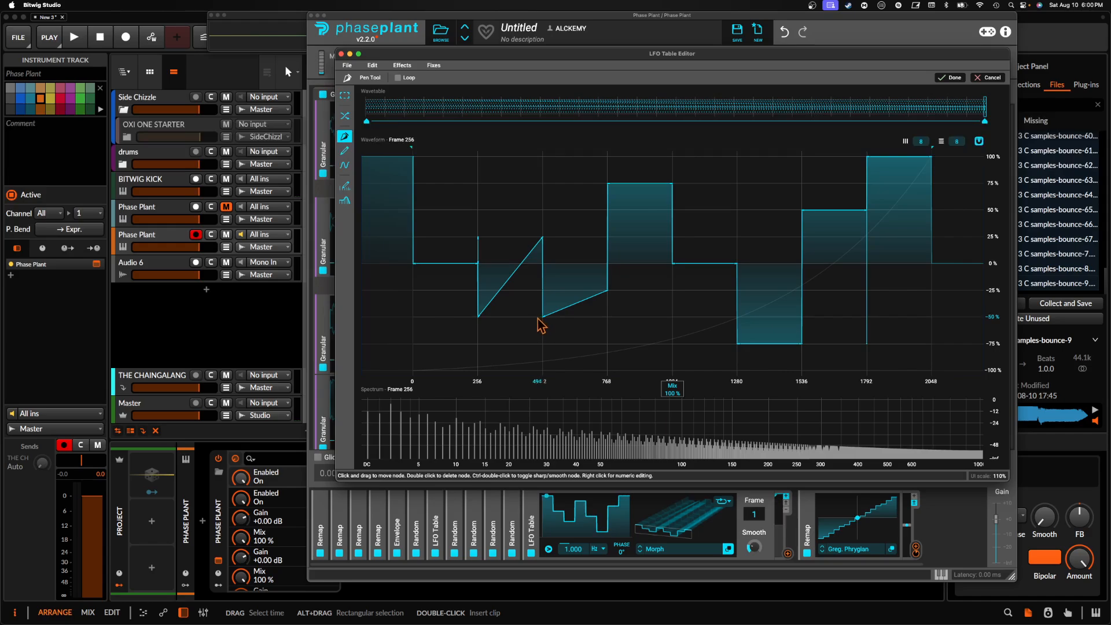
double_click(537, 318)
double_click(532, 319)
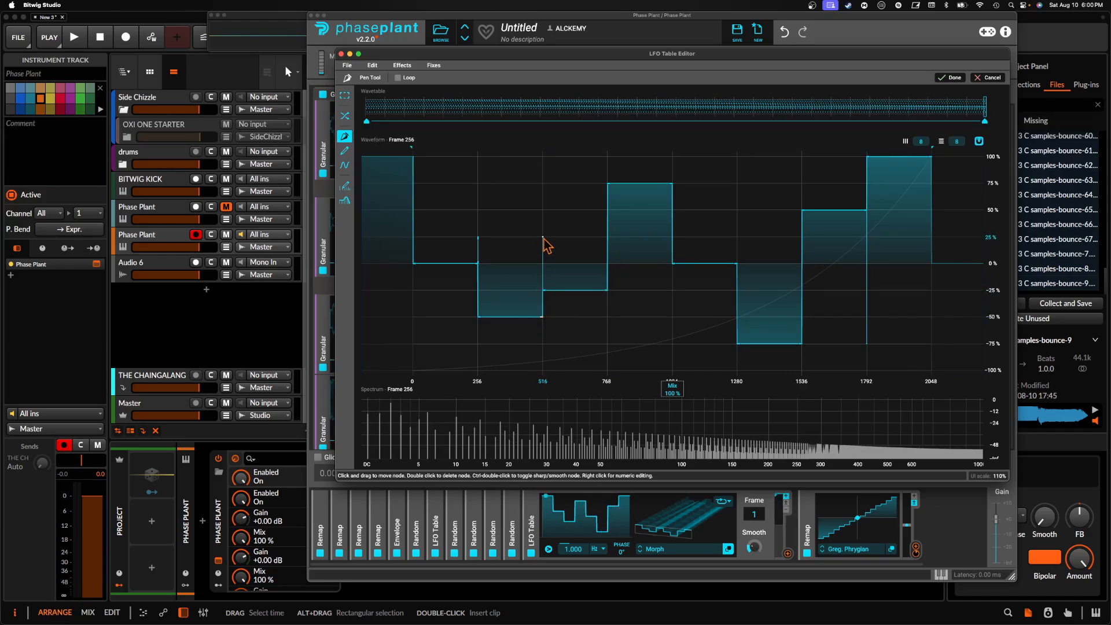
- Lower frame 256's step from 768 to 1024 to a flat -75%, removing the leftover 75% nodes
double_click(608, 345)
double_click(672, 344)
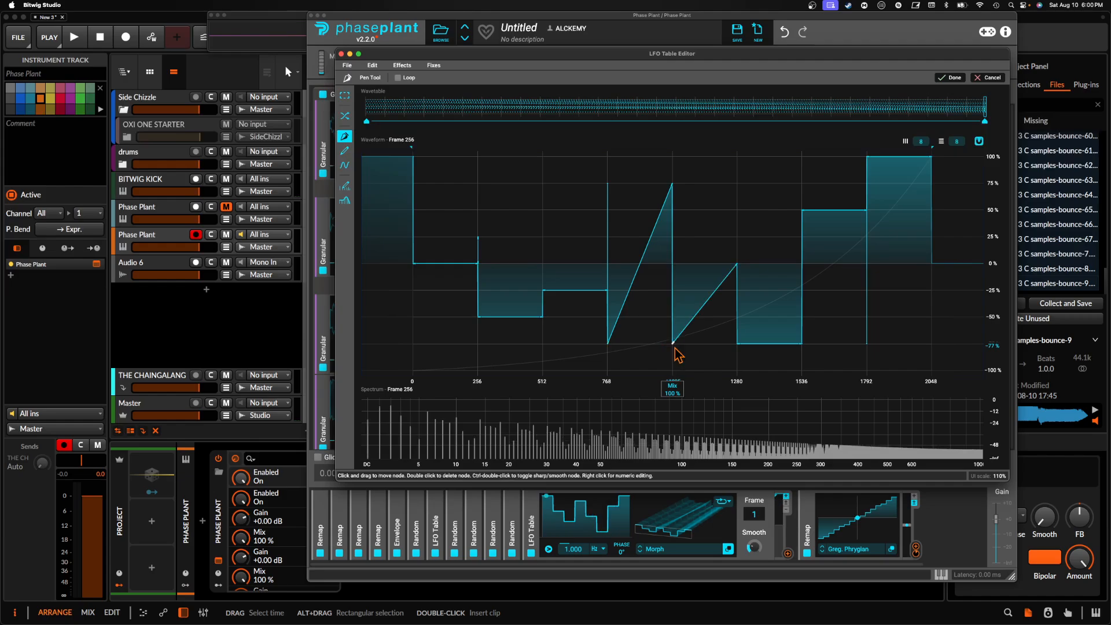
double_click(671, 343)
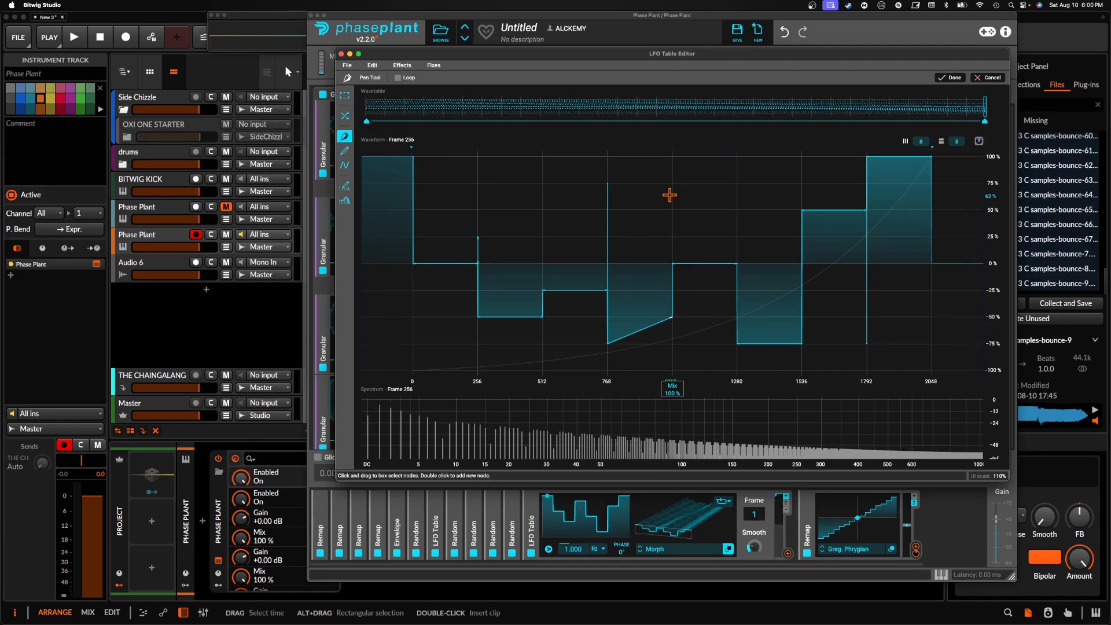
drag(671, 185, 680, 353)
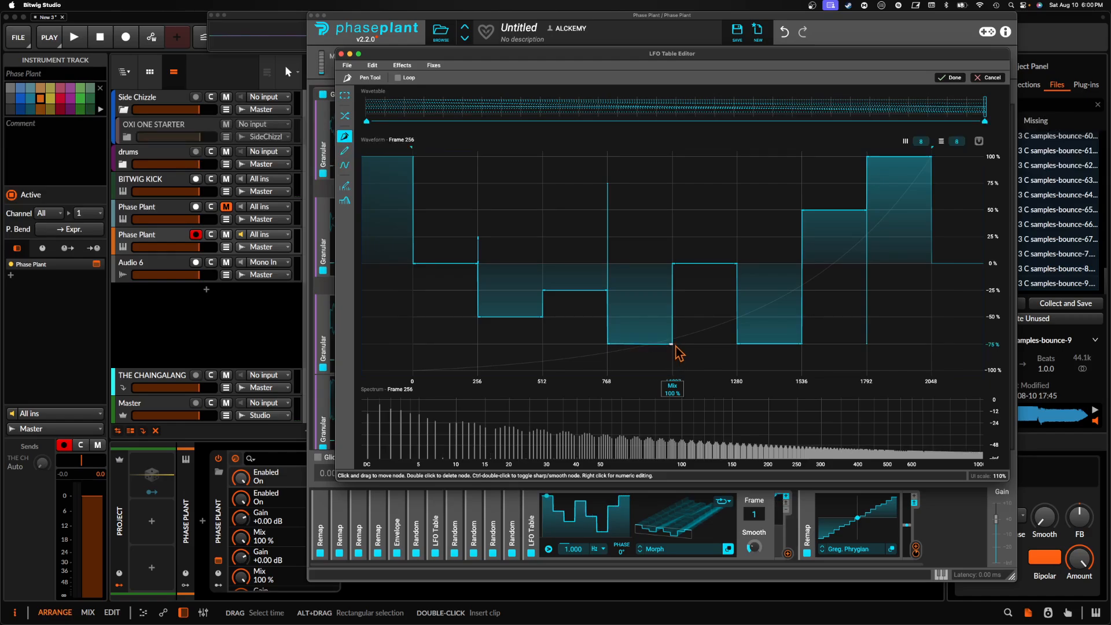
double_click(608, 188)
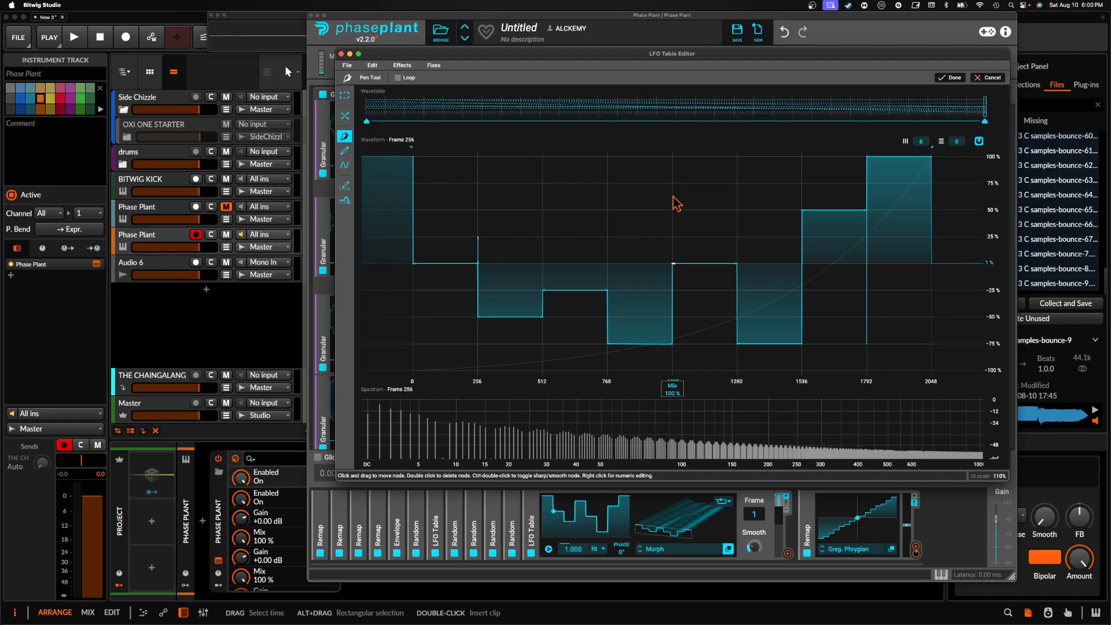
- On frame 256, raise the 1024 to 1280 step to 100% and lower the 1280 to 1536 step to -100%
drag(673, 264, 672, 185)
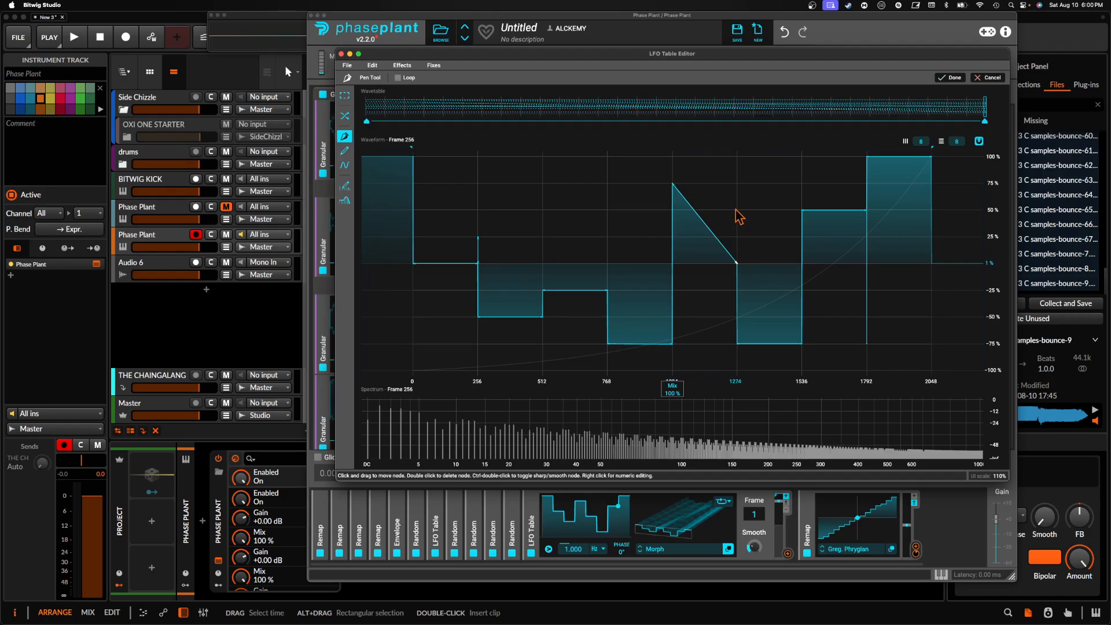
drag(739, 170, 672, 157)
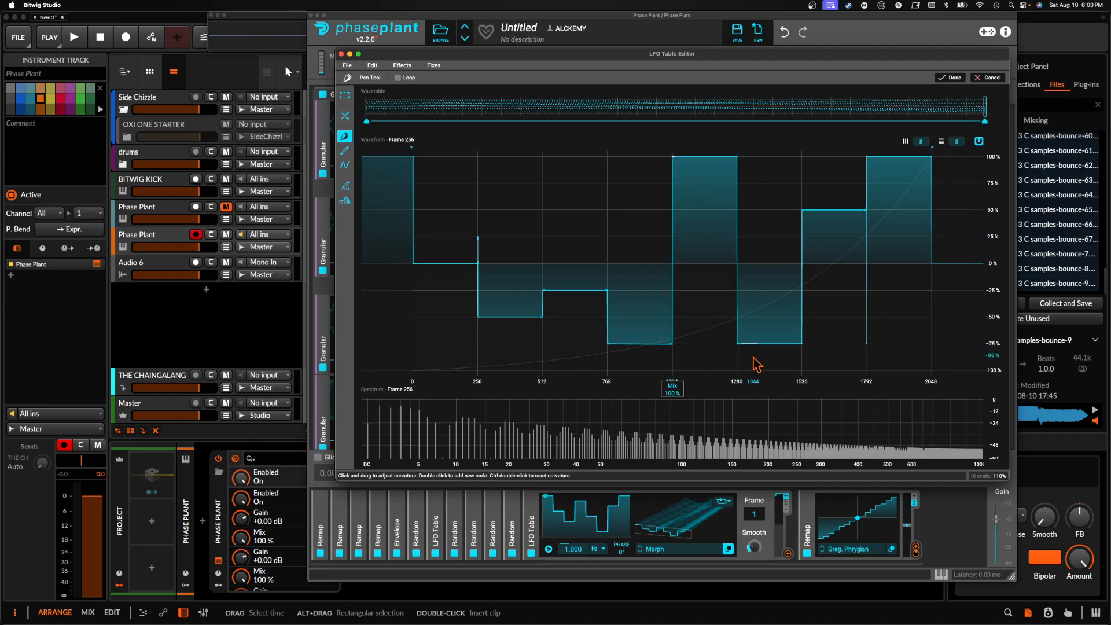
drag(737, 369, 737, 370)
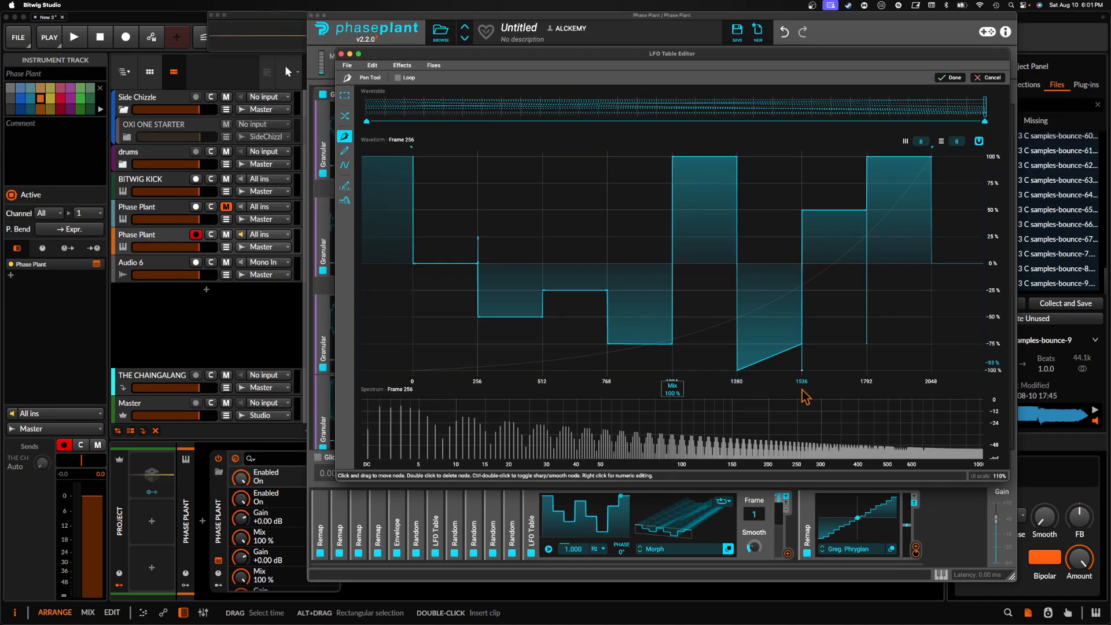
drag(802, 346, 801, 392)
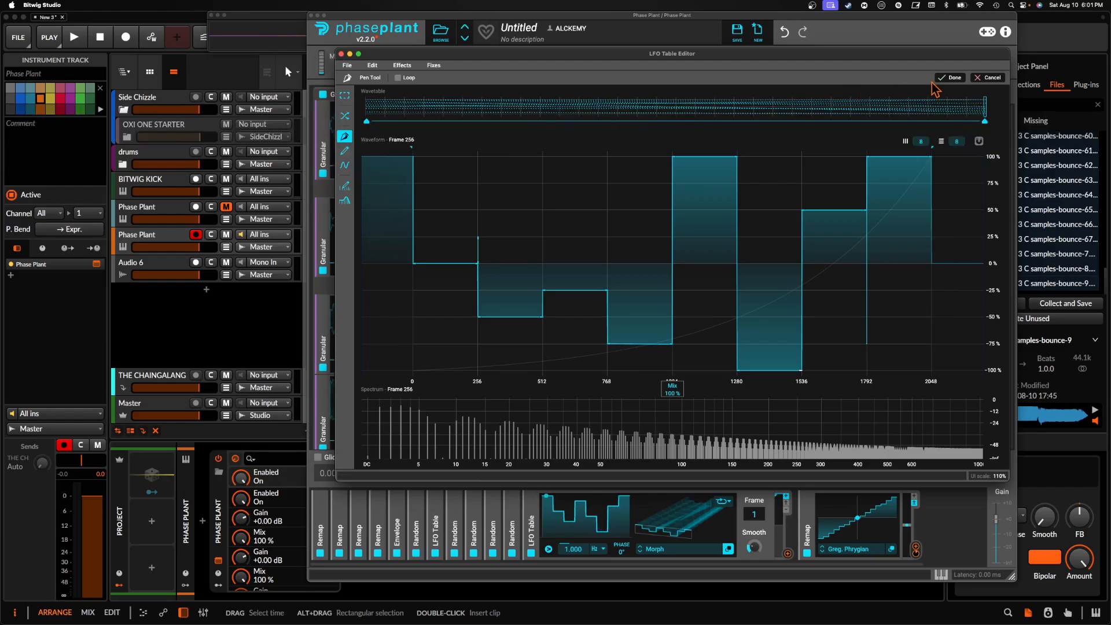
- On frame 1, bend a small dip into the 25% step around sample 440, preview the morph between frames and apply the Pen tool edits
mouse_move(982, 99)
mouse_down()
mouse_move(620, 134)
mouse_move(620, 144)
mouse_move(459, 145)
mouse_move(582, 129)
mouse_move(428, 165)
mouse_move(652, 164)
mouse_move(407, 173)
mouse_move(758, 124)
mouse_move(469, 139)
mouse_move(608, 124)
mouse_move(367, 123)
mouse_up()
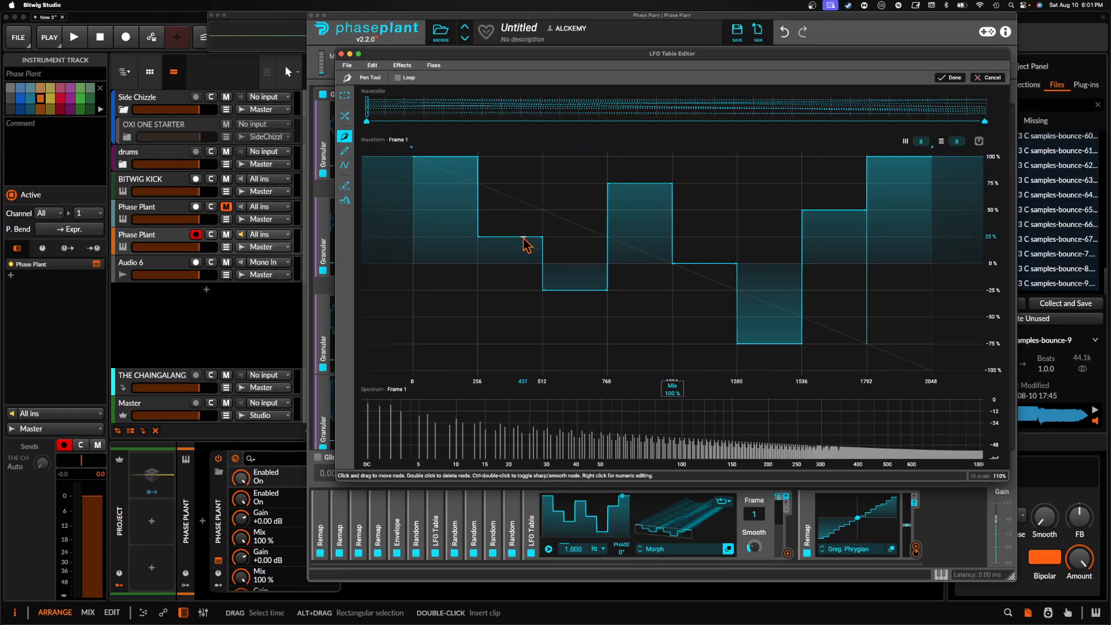
drag(523, 249, 524, 252)
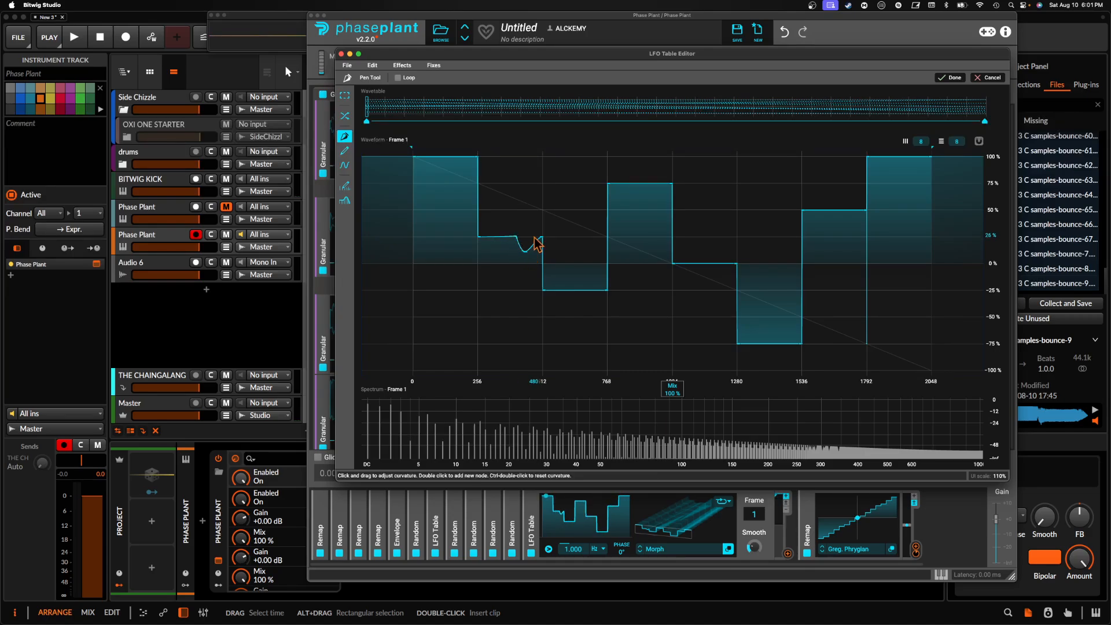
mouse_move(366, 103)
mouse_down()
mouse_move(709, 99)
mouse_move(974, 50)
mouse_move(868, 102)
mouse_move(370, 101)
mouse_move(243, 146)
mouse_up()
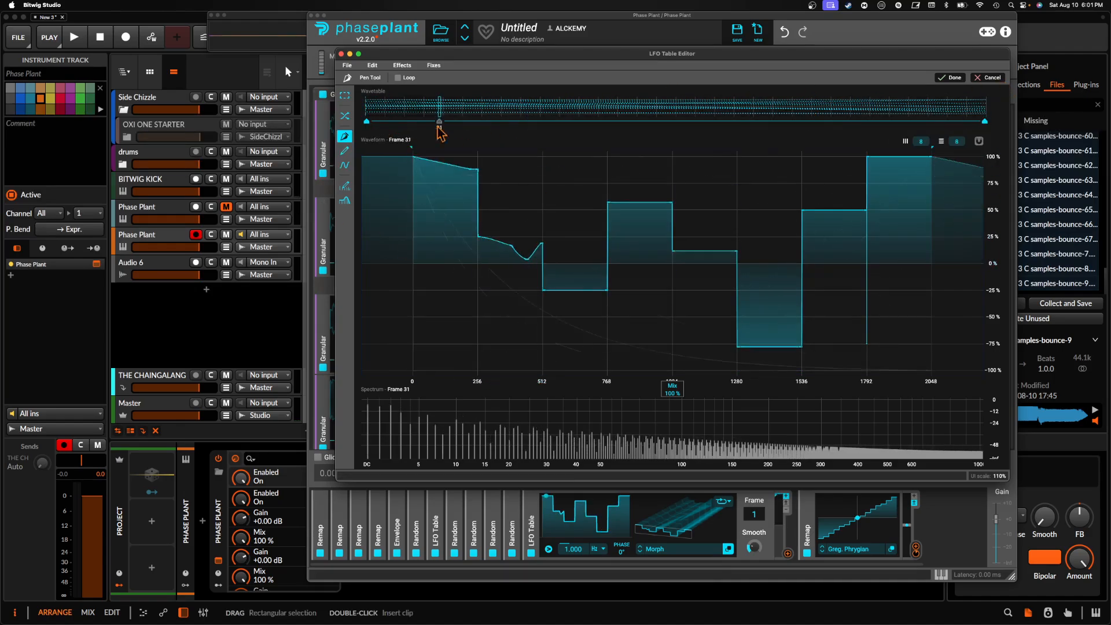
click(948, 77)
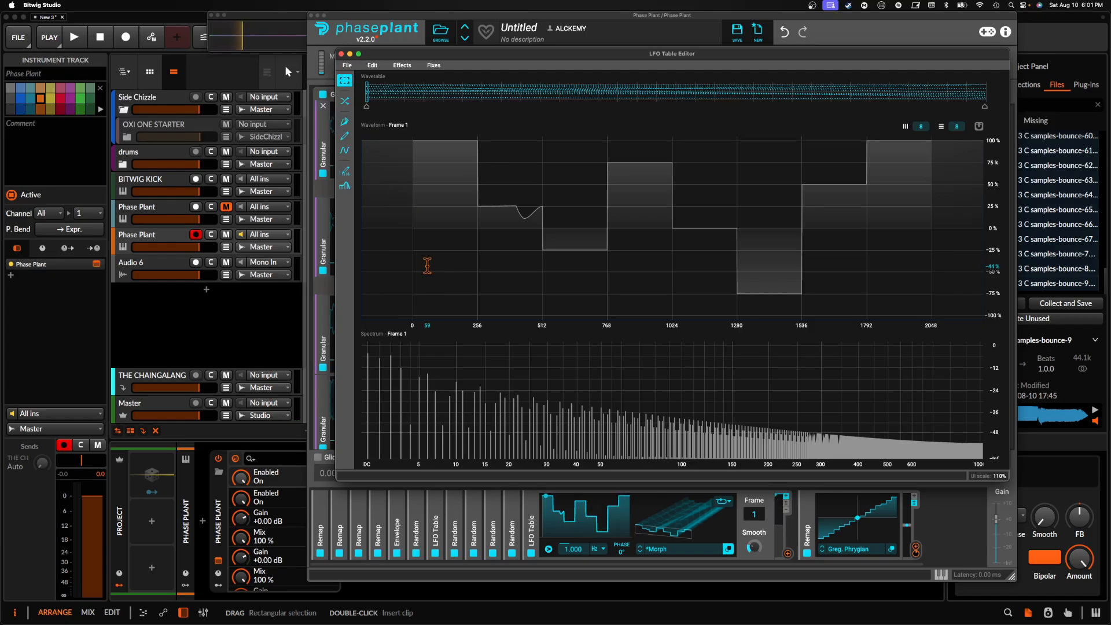
- Sync the LFO Table's rate at 8/4 and, with its editor closed, reduce the polyphony to 1
click(596, 548)
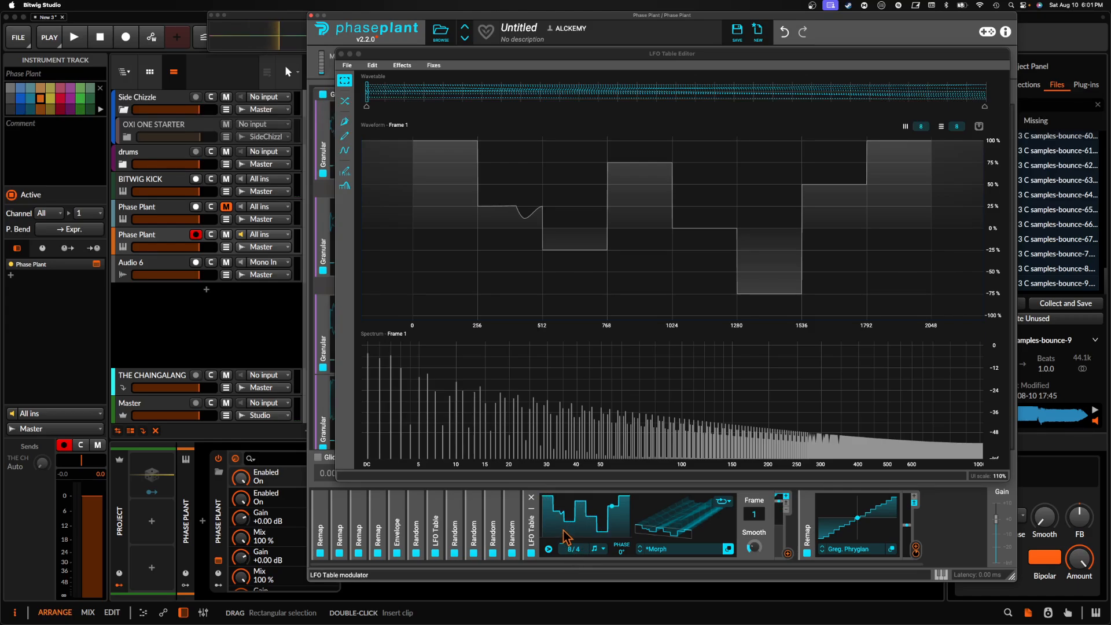
click(341, 53)
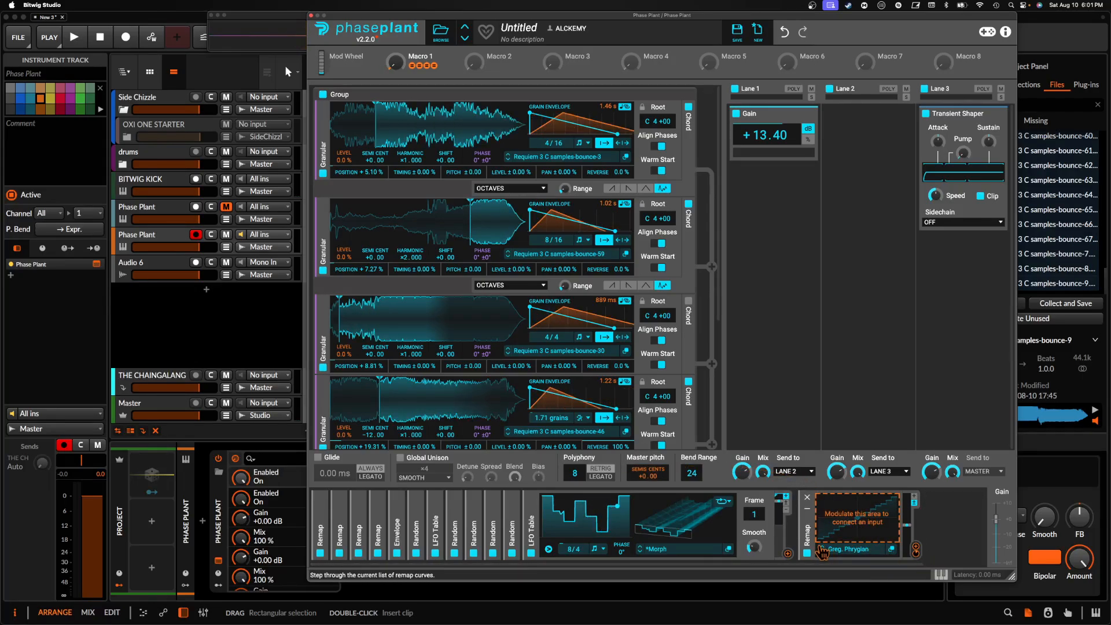
drag(577, 473, 577, 498)
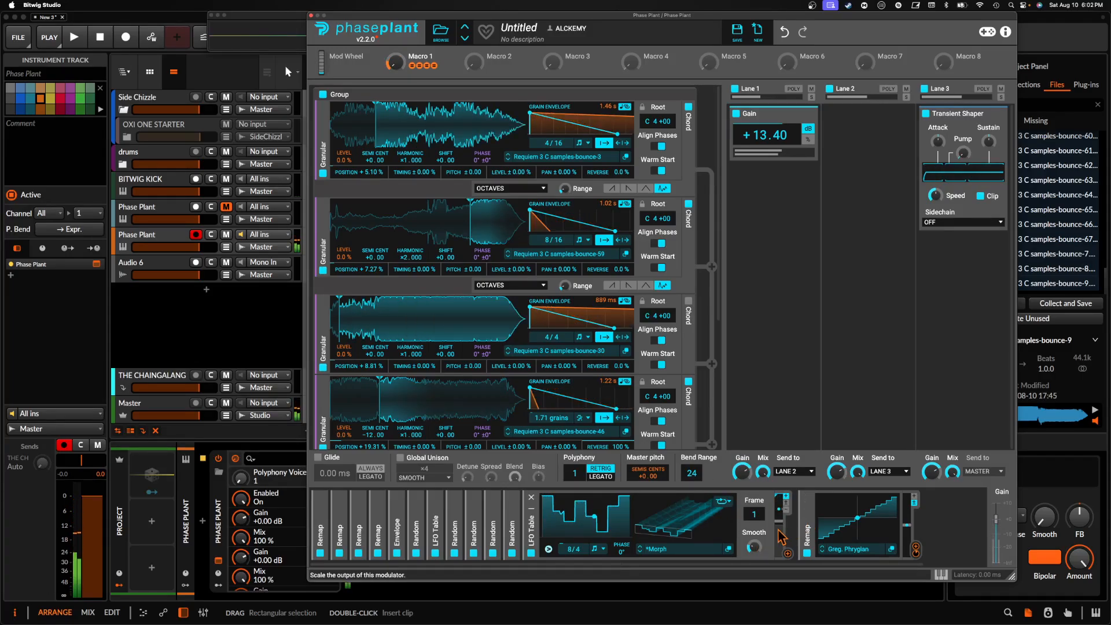
- Set the LFO Table to frame 90 and route its output into the input of the Greg. Phrygian Remap
drag(757, 519, 757, 468)
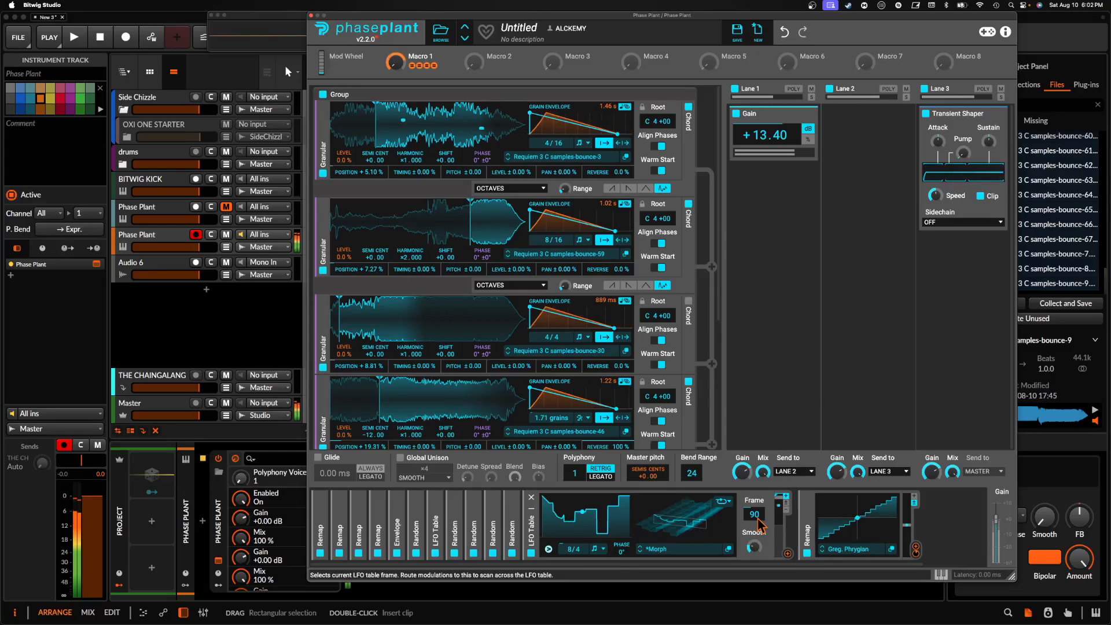
drag(787, 554, 830, 552)
click(857, 545)
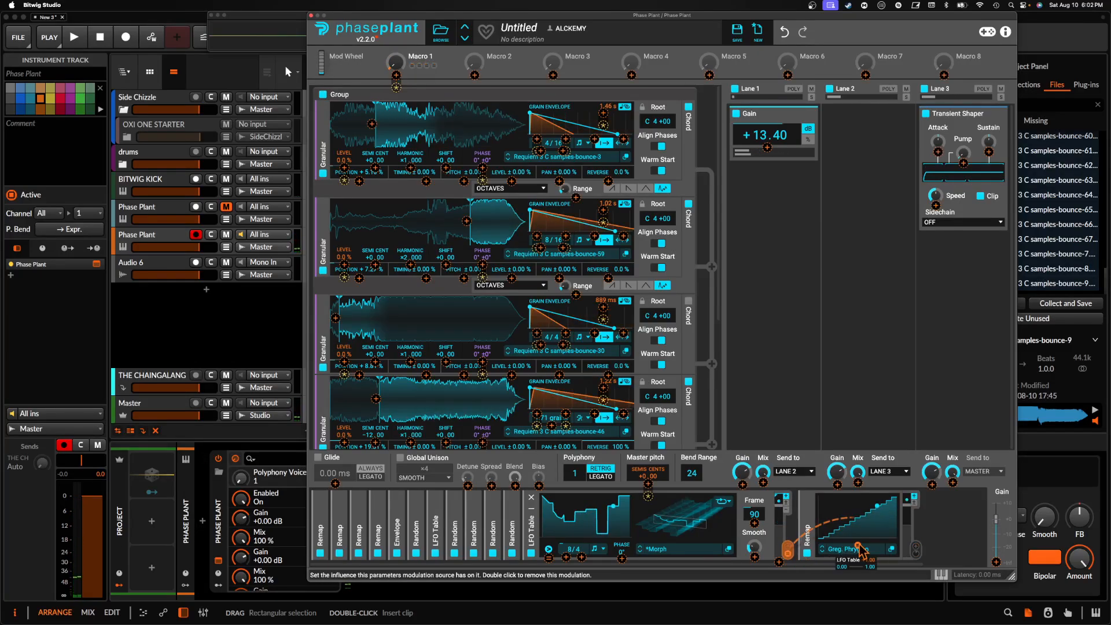
click(787, 553)
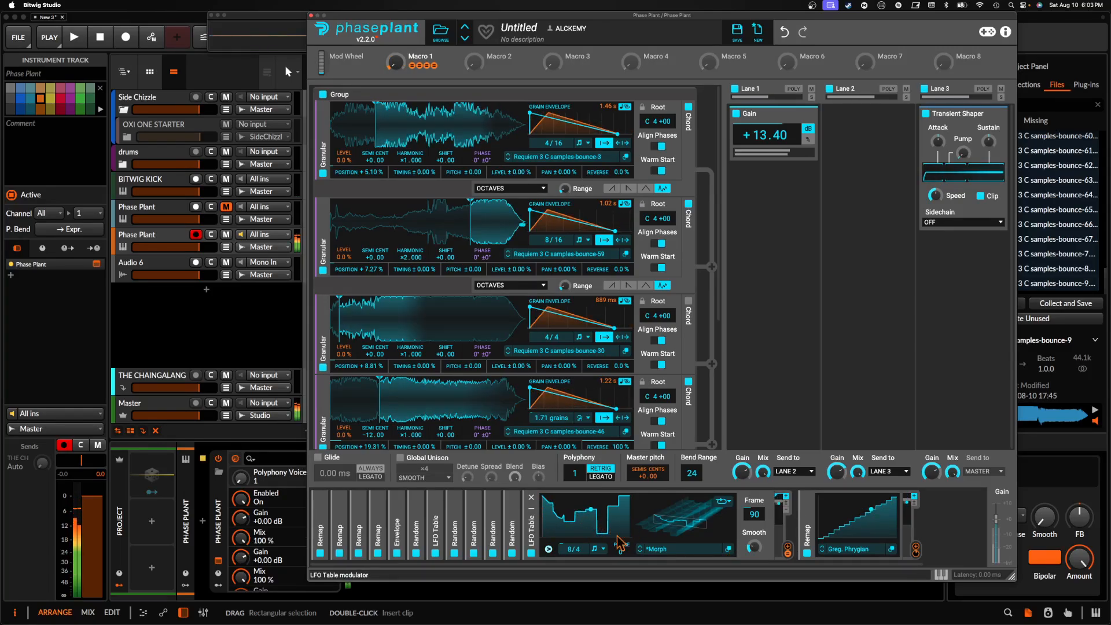
- Try the LFO Table at frame 230 while checking the Remap's 24-semi scales, and set it to frame 89
drag(674, 523, 677, 484)
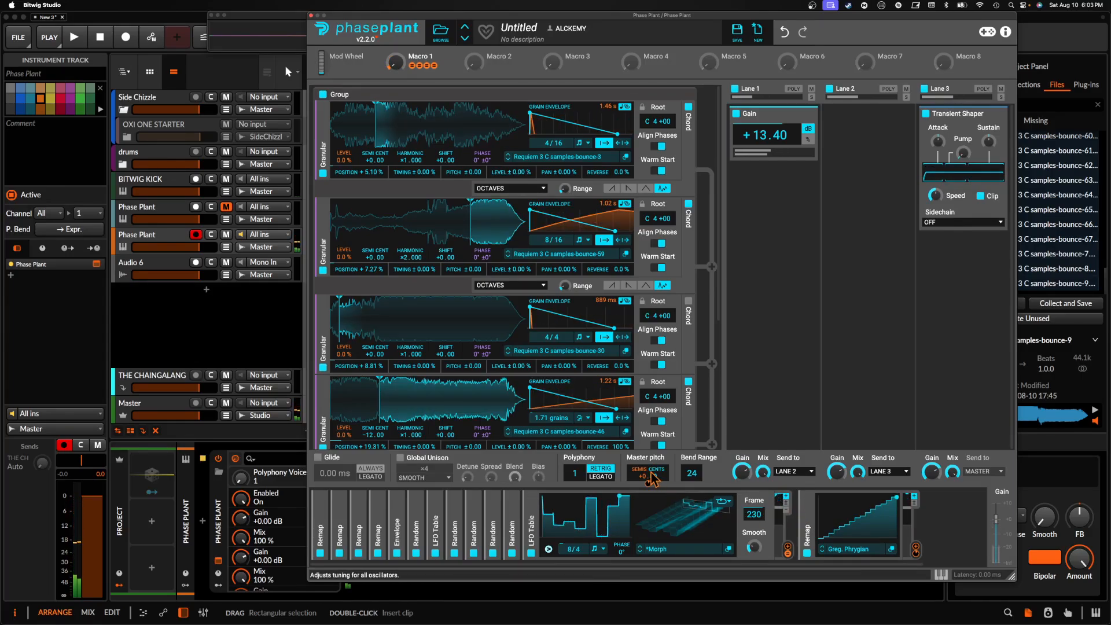
click(849, 548)
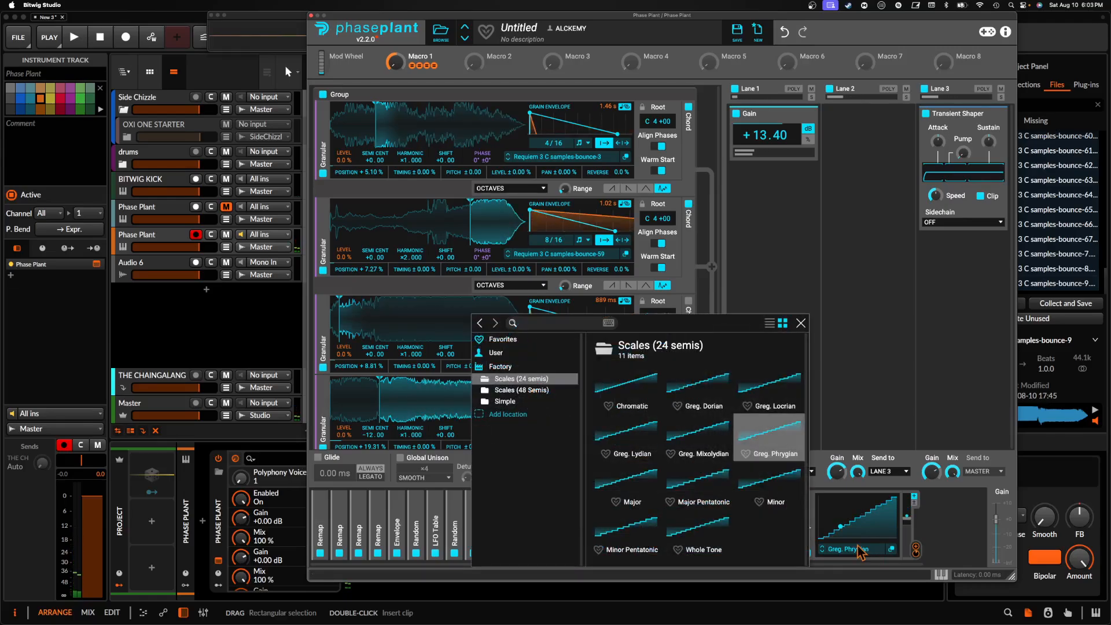
click(800, 322)
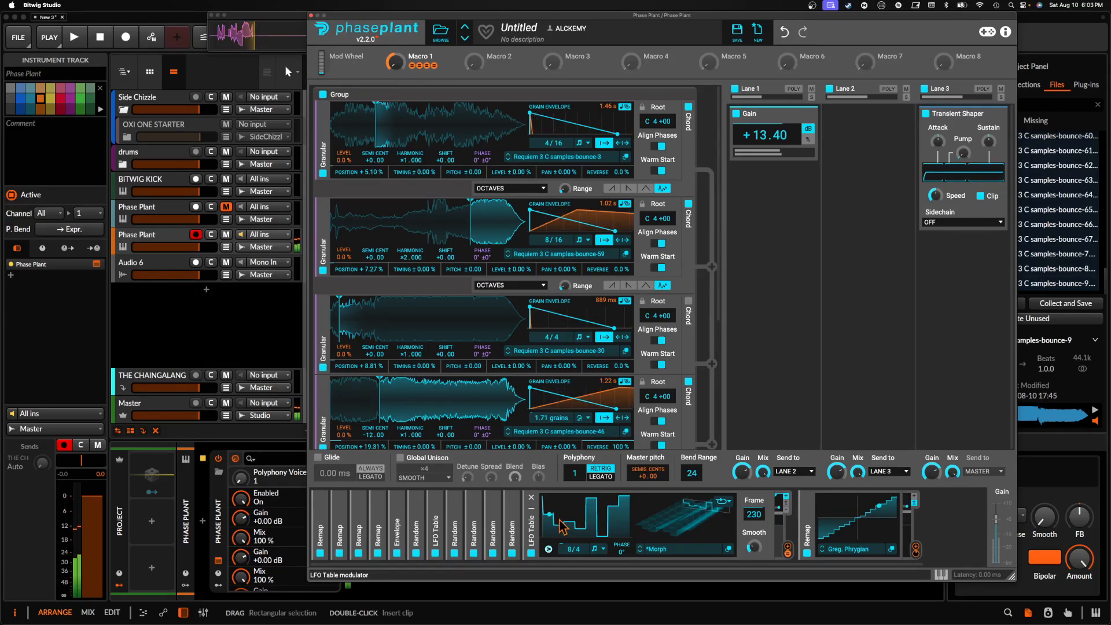
drag(714, 505, 712, 543)
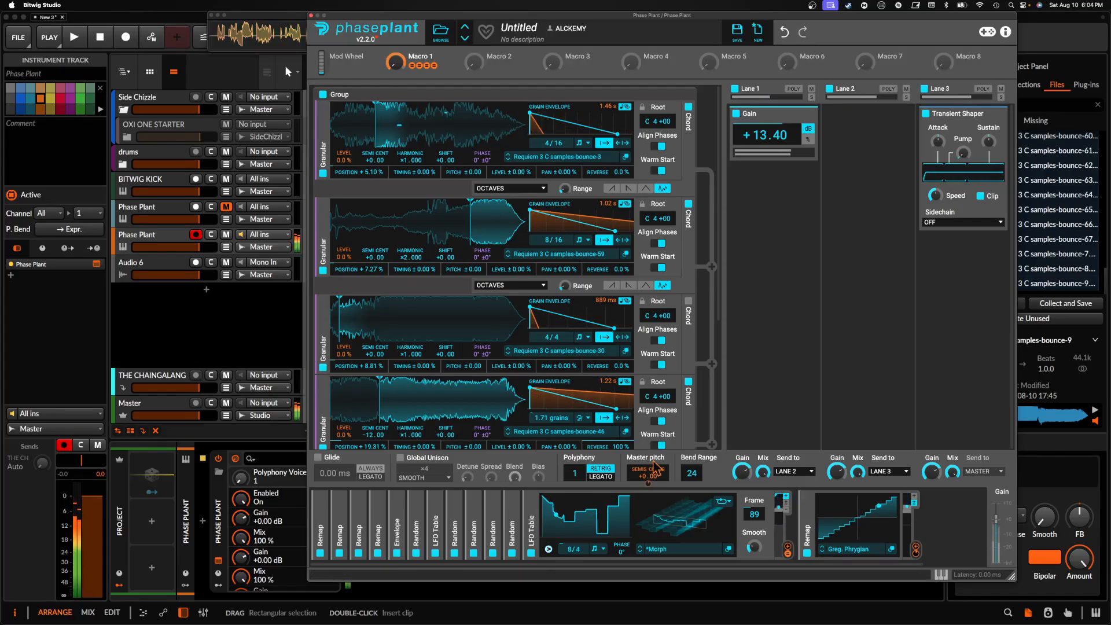
- Move the second granular layer's playback start to the beginning of its sample and the third layer's start further into its sample
scroll(425, 248, down, 2)
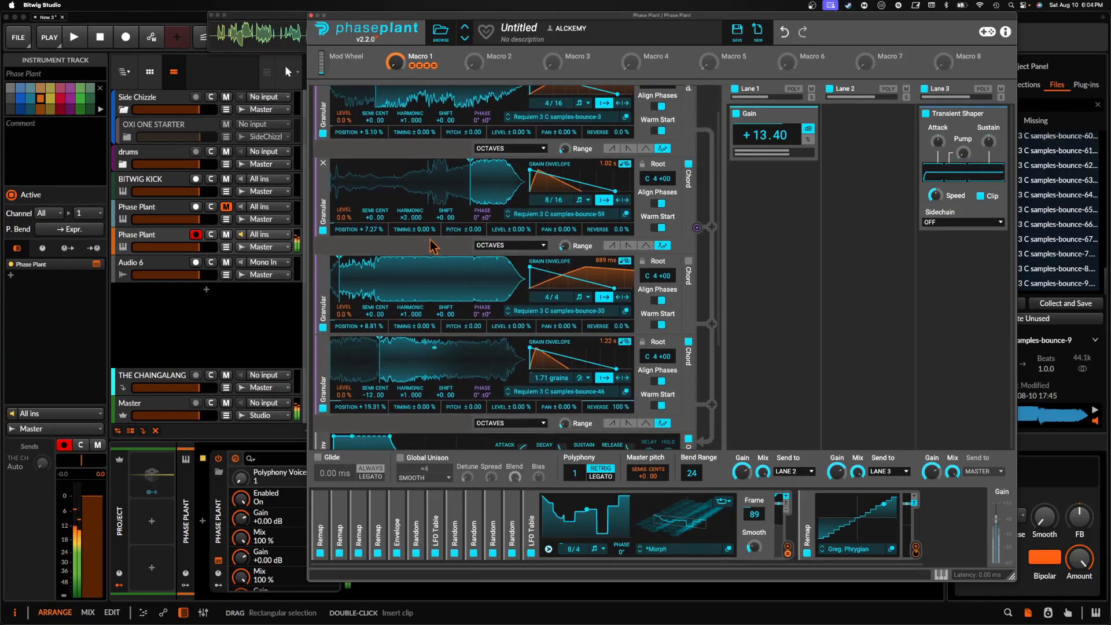
drag(375, 207, 334, 207)
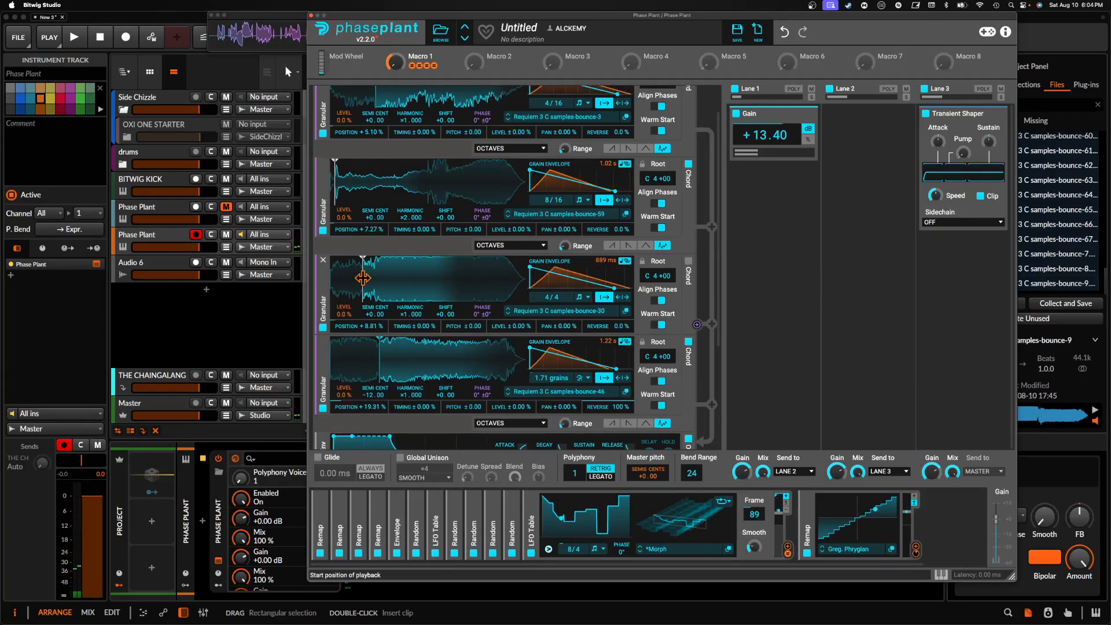
drag(338, 277, 378, 278)
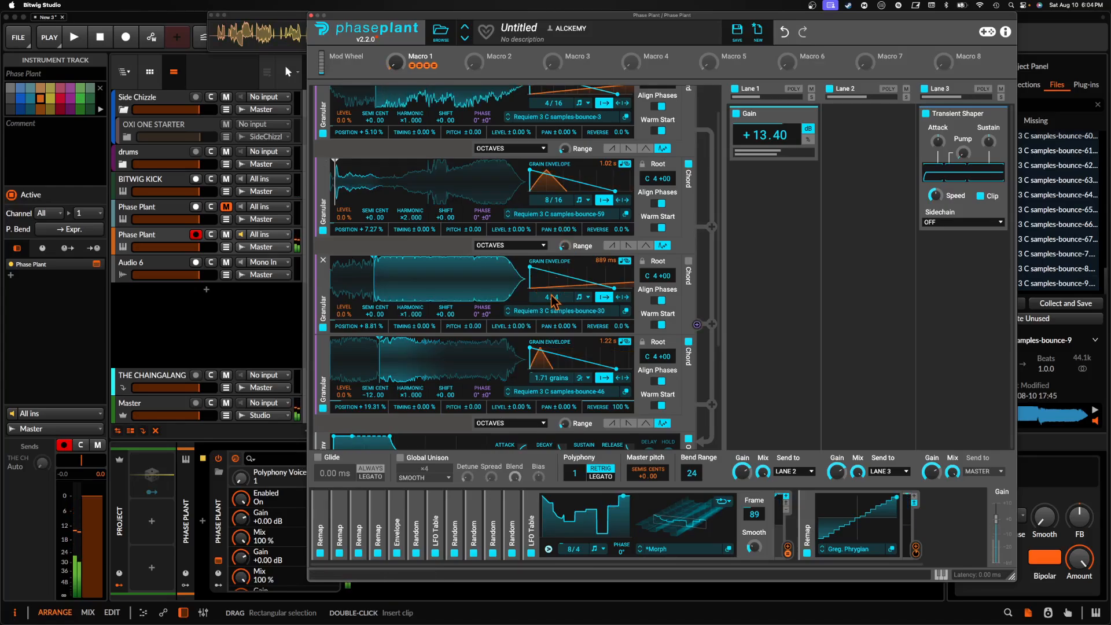
- Set the third granular layer's synced grain rate to 1/8t
drag(549, 297, 549, 310)
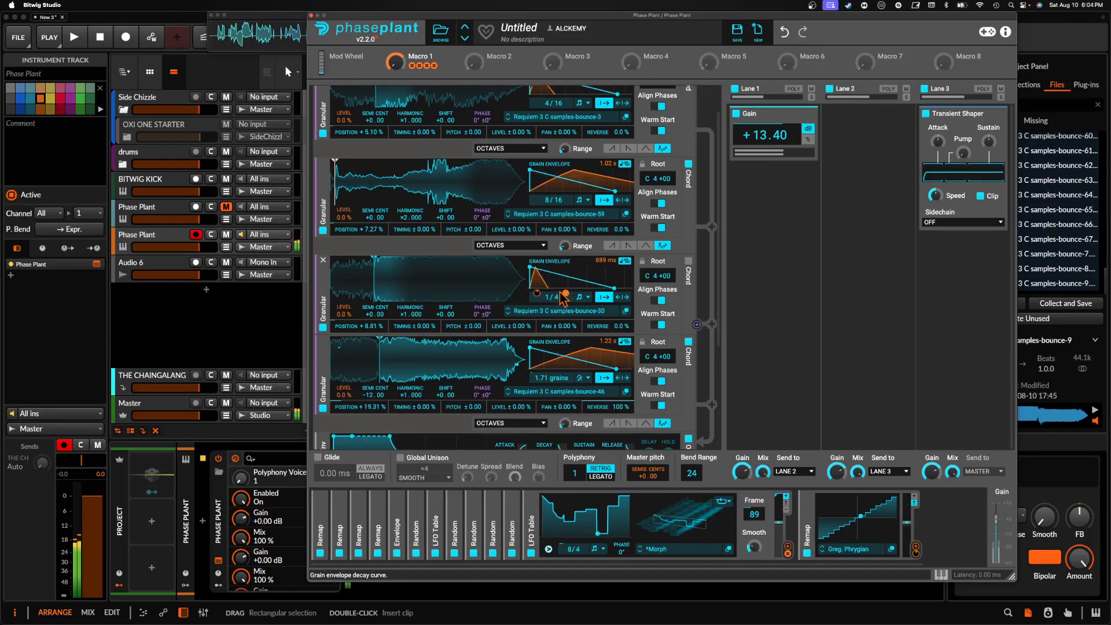
drag(556, 297, 556, 291)
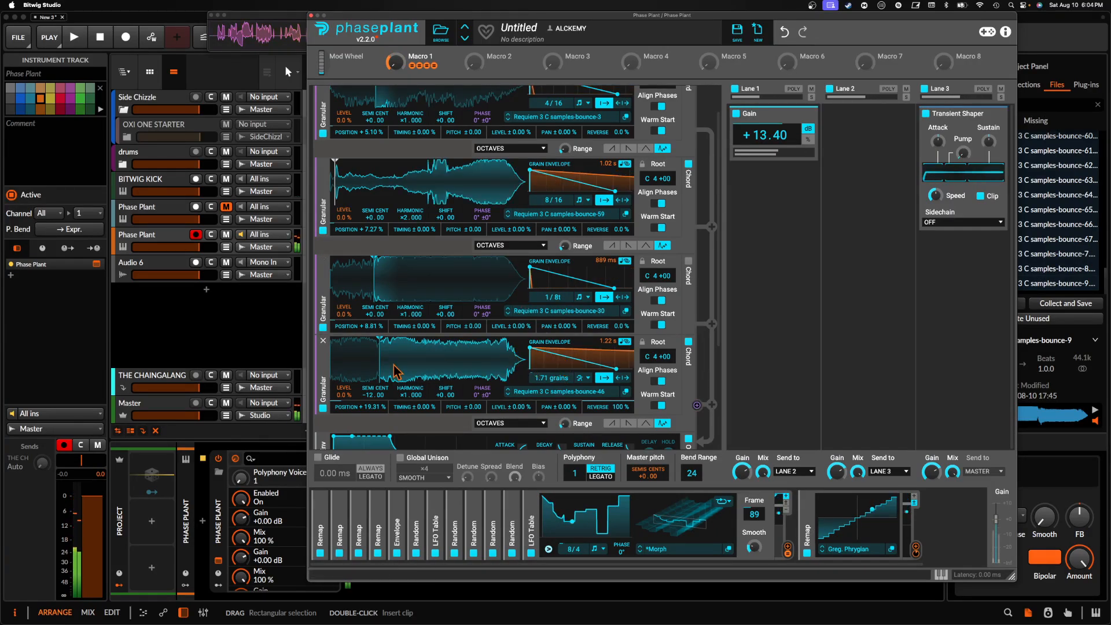
- Move the fourth granular layer's playback start to the beginning of its sample and raise its position randomization to 44.65%
drag(381, 367, 331, 370)
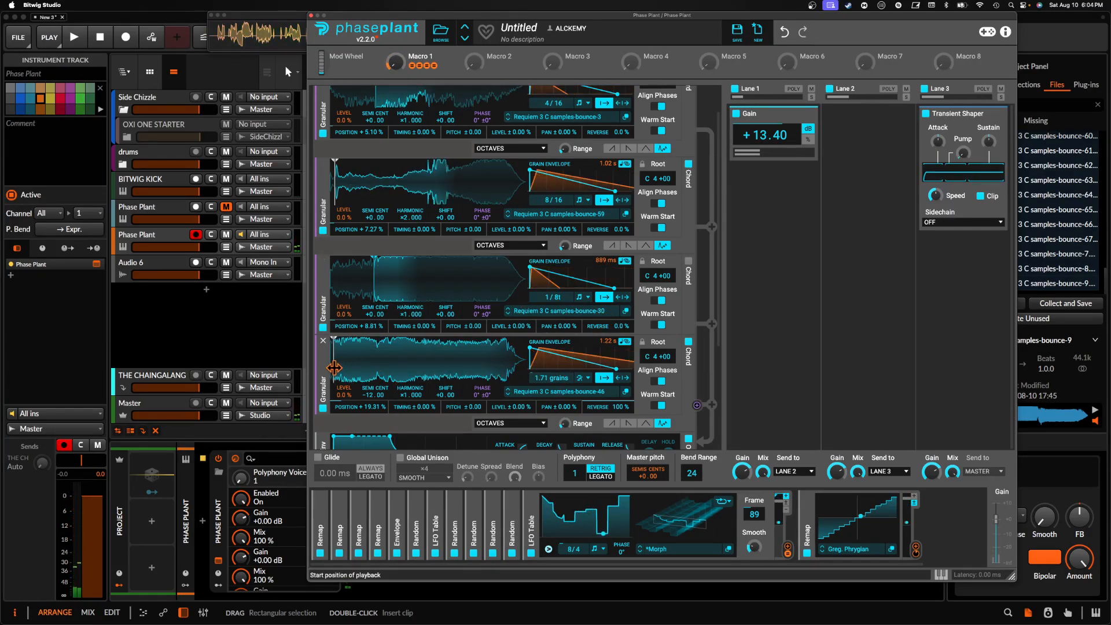
drag(377, 408, 376, 398)
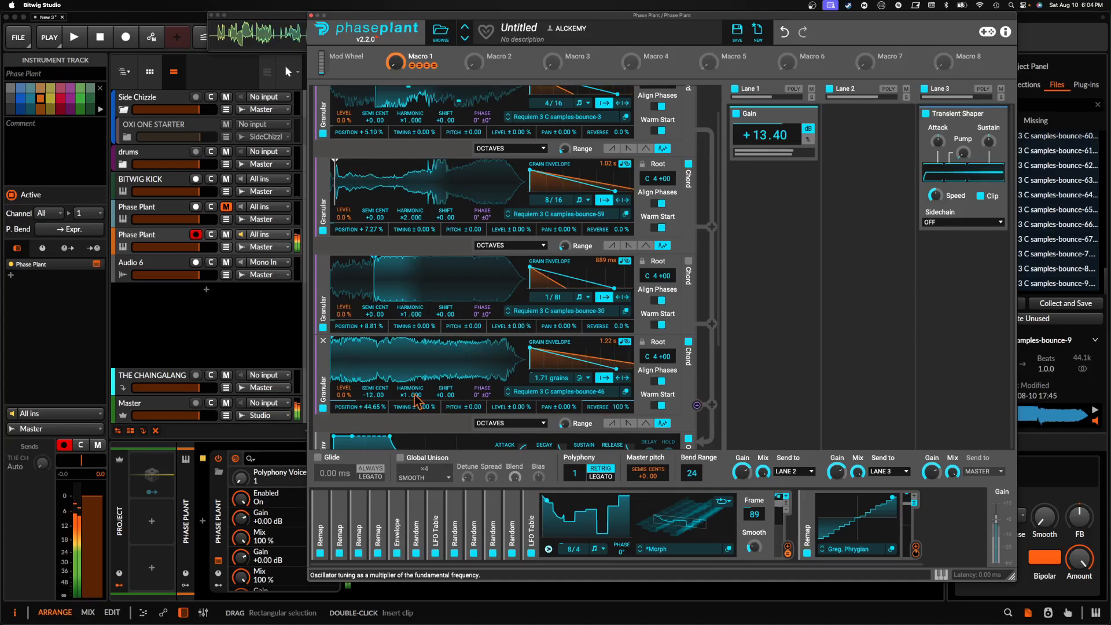
- Set the third granular layer's grain rate to 1/8 and its grain length to 1.10 s
scroll(544, 222, up, 2)
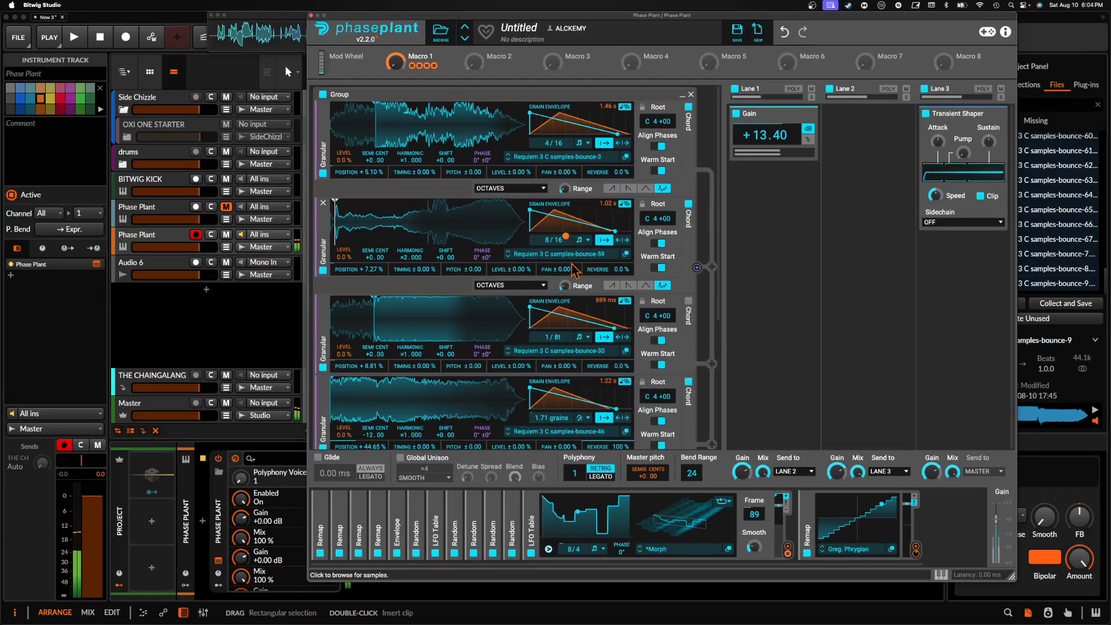
drag(563, 338, 563, 333)
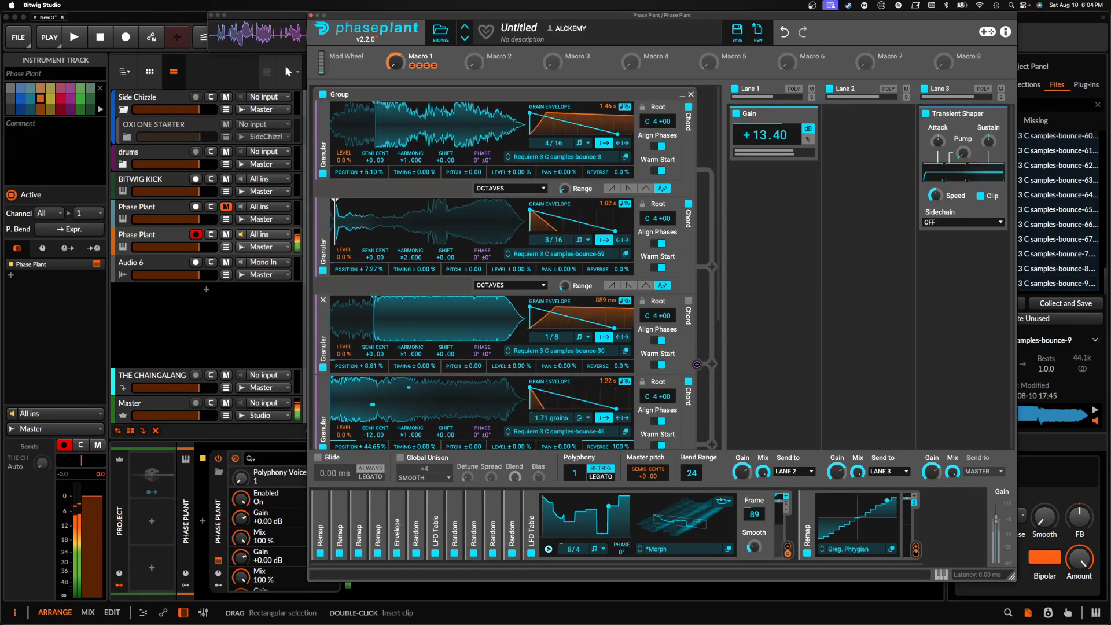
drag(599, 301, 599, 298)
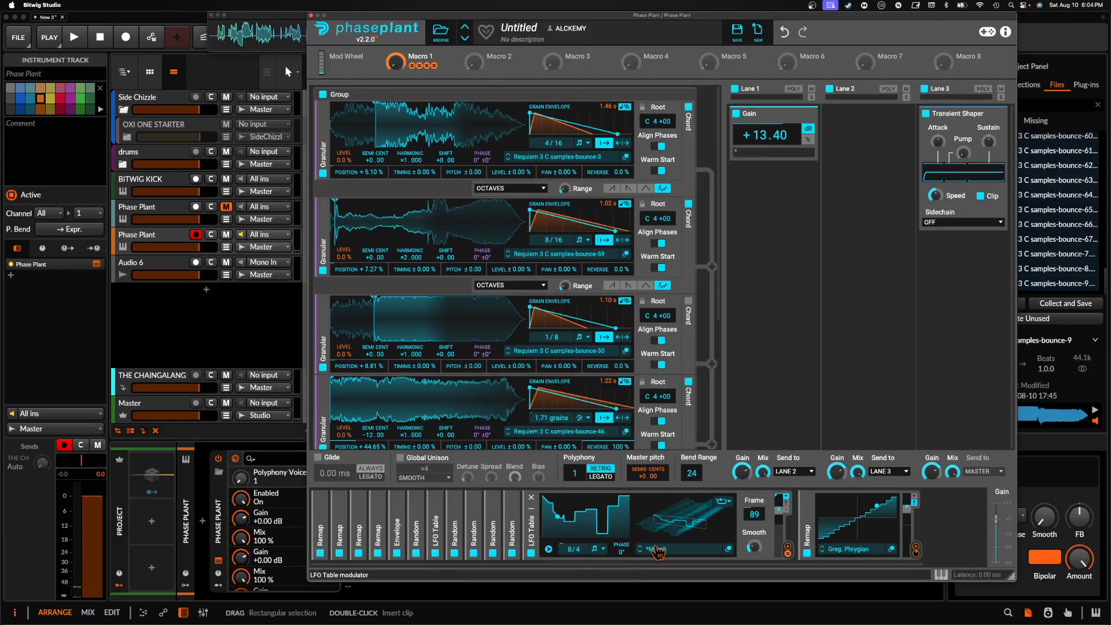
- Load the sample Requiem 3 C samples-bounce-63 into the second granular layer and move its playback start well into the sample
click(531, 496)
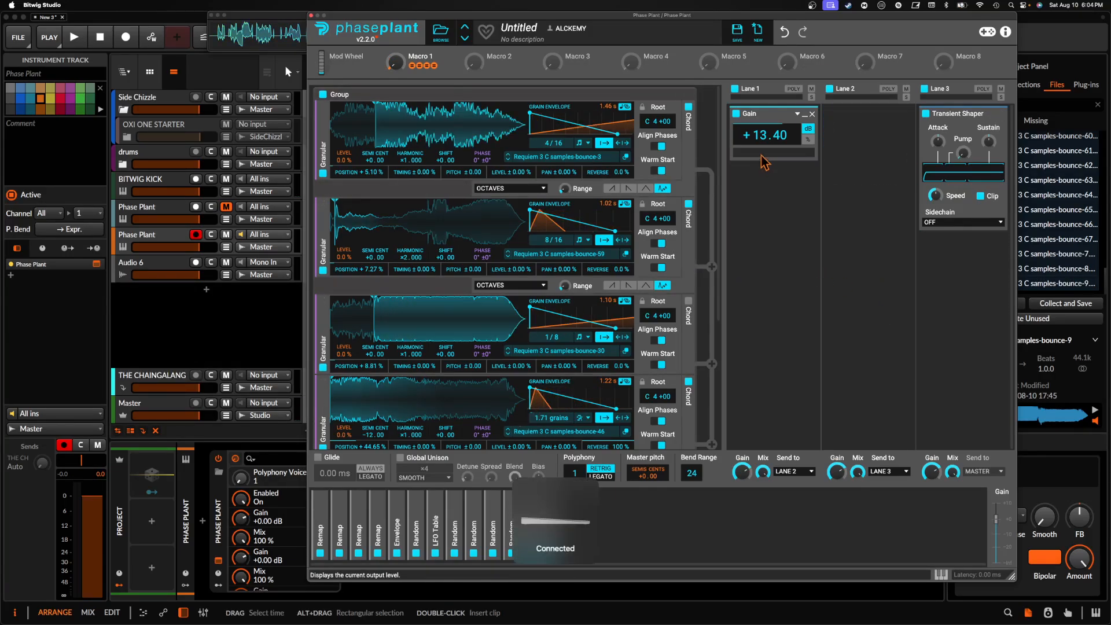
click(541, 256)
scroll(811, 402, down, 3)
click(808, 434)
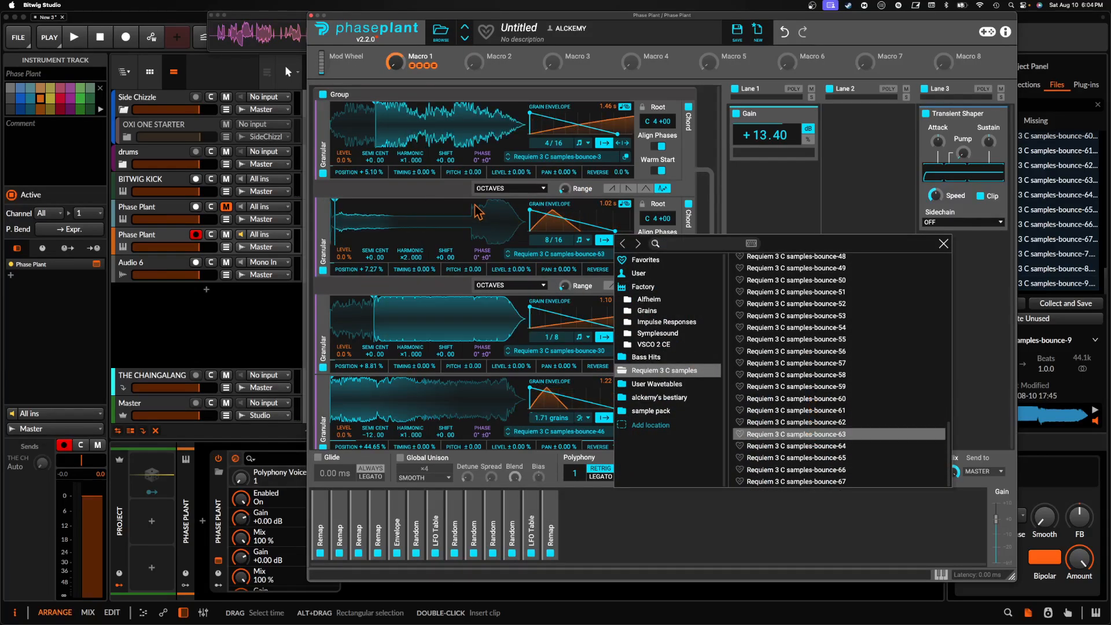
click(364, 229)
drag(335, 204, 467, 201)
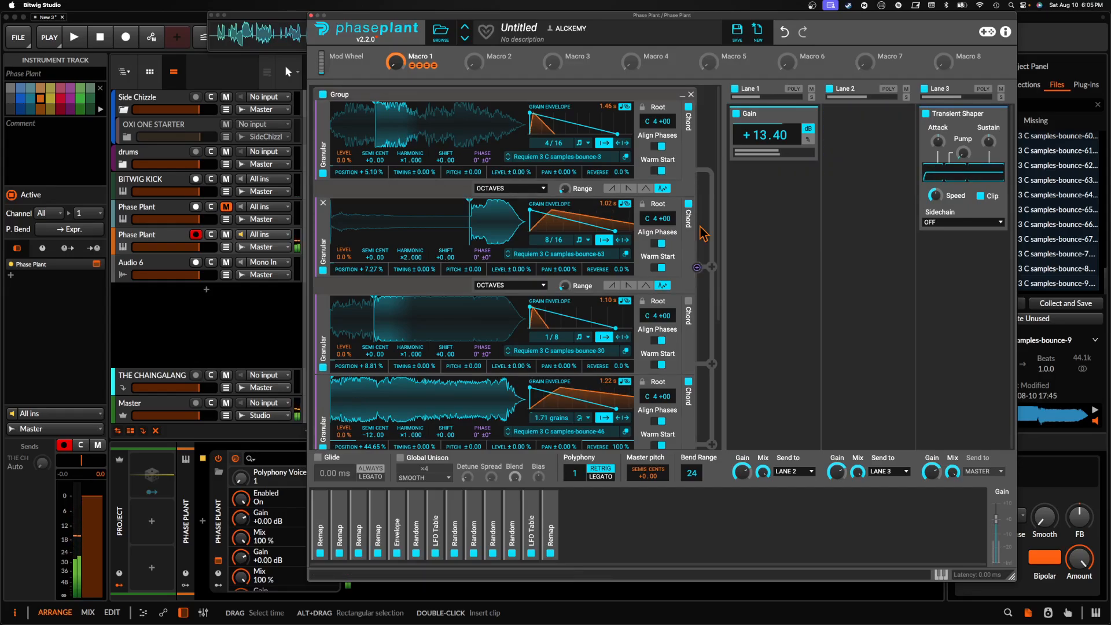
- Enable Chord on the third granular layer and raise the Lane 1 Gain to +16.20 dB
click(688, 301)
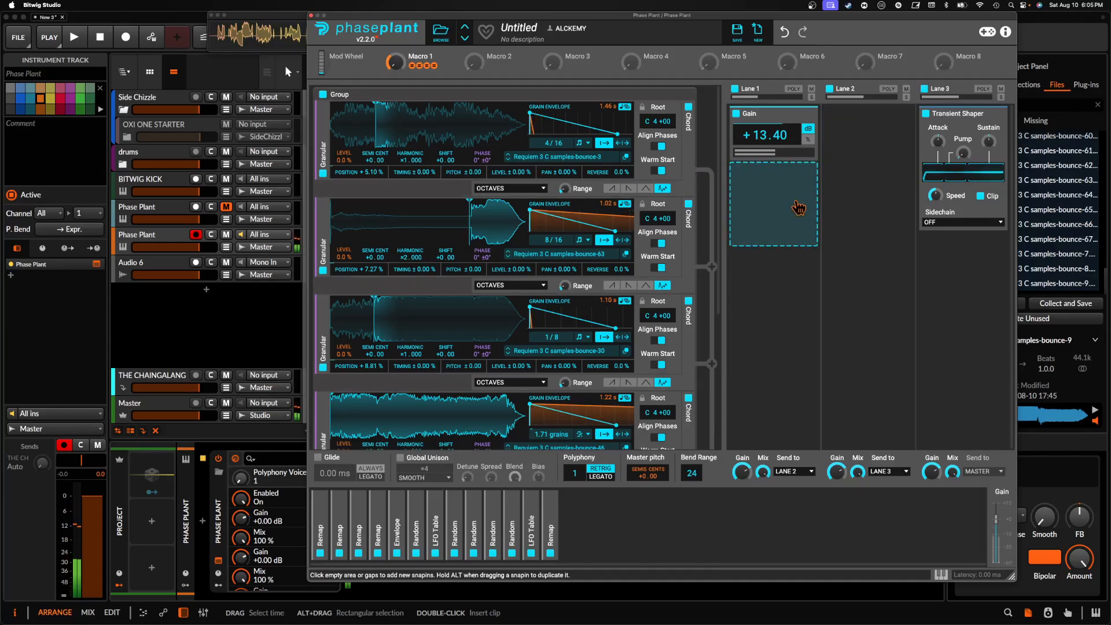
drag(765, 134, 765, 132)
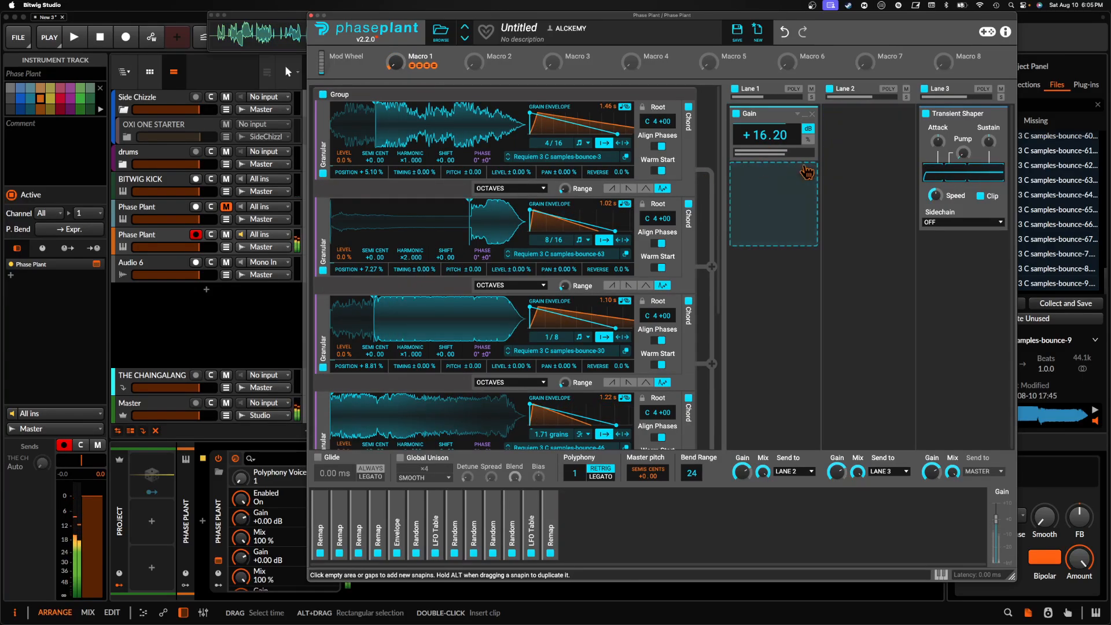
click(752, 181)
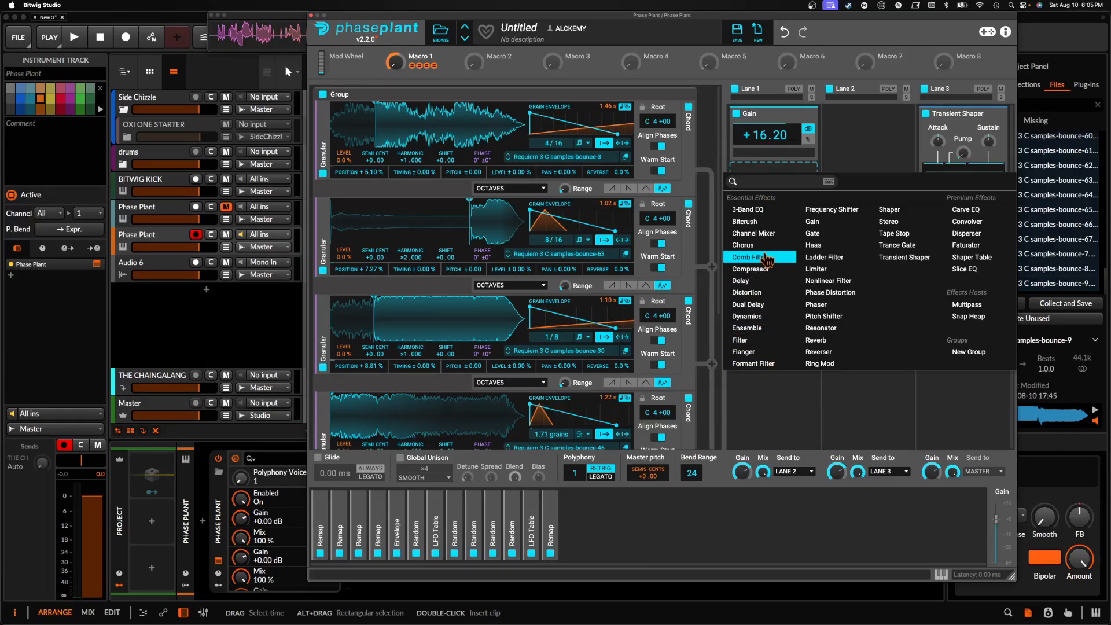
click(758, 168)
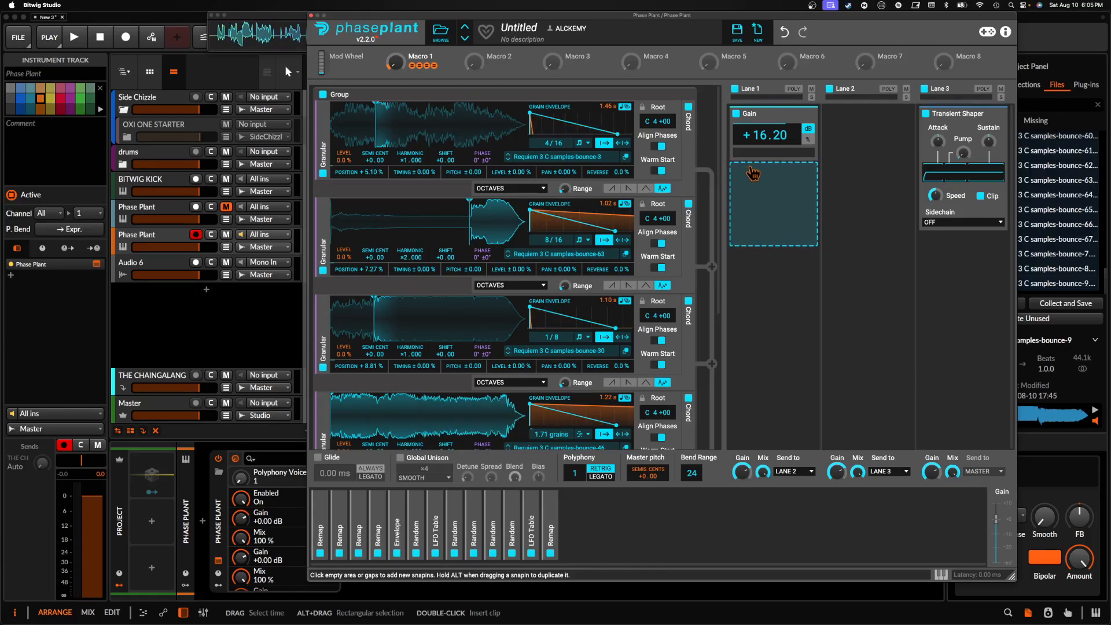
click(763, 186)
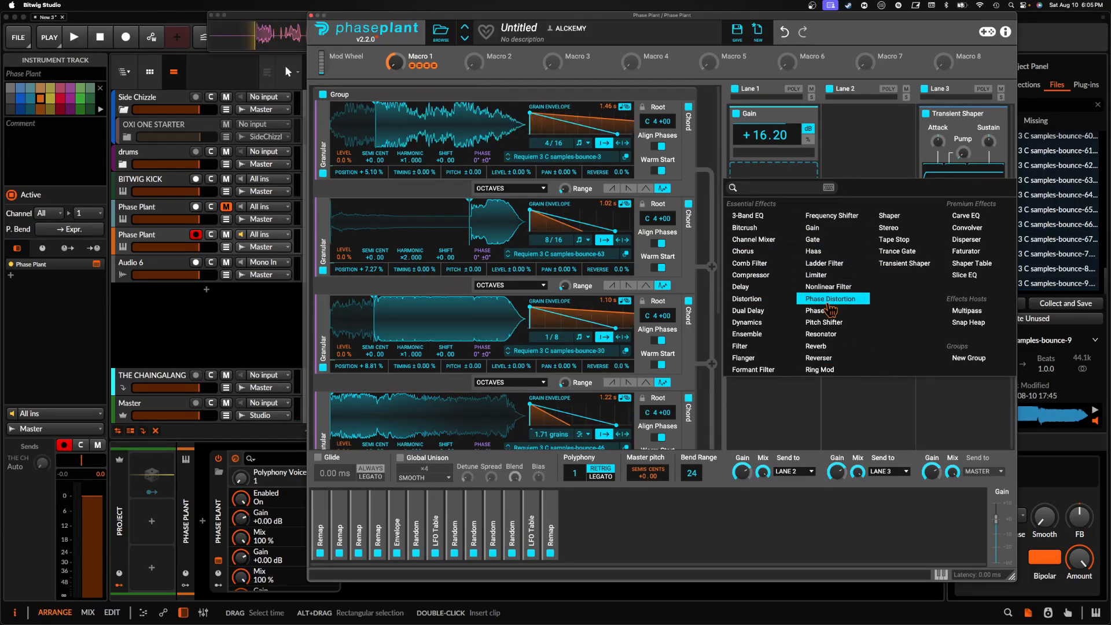
click(748, 176)
click(757, 178)
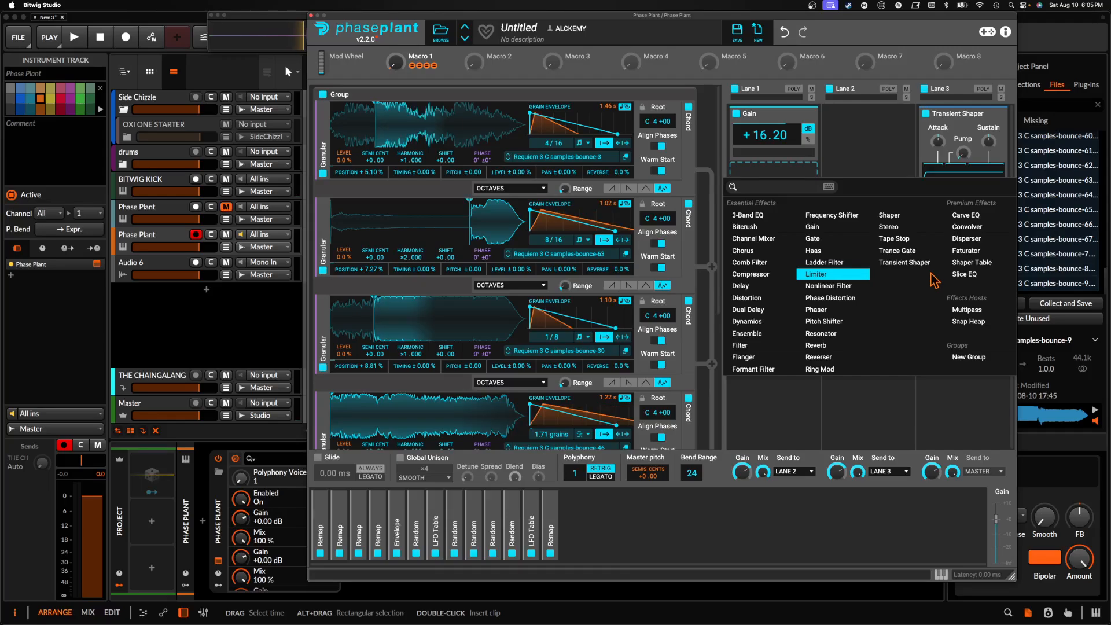
click(798, 175)
- Add a Dual Delay after the Gain in Lane 1 and modulate its Mix with a new Random modulator
click(800, 180)
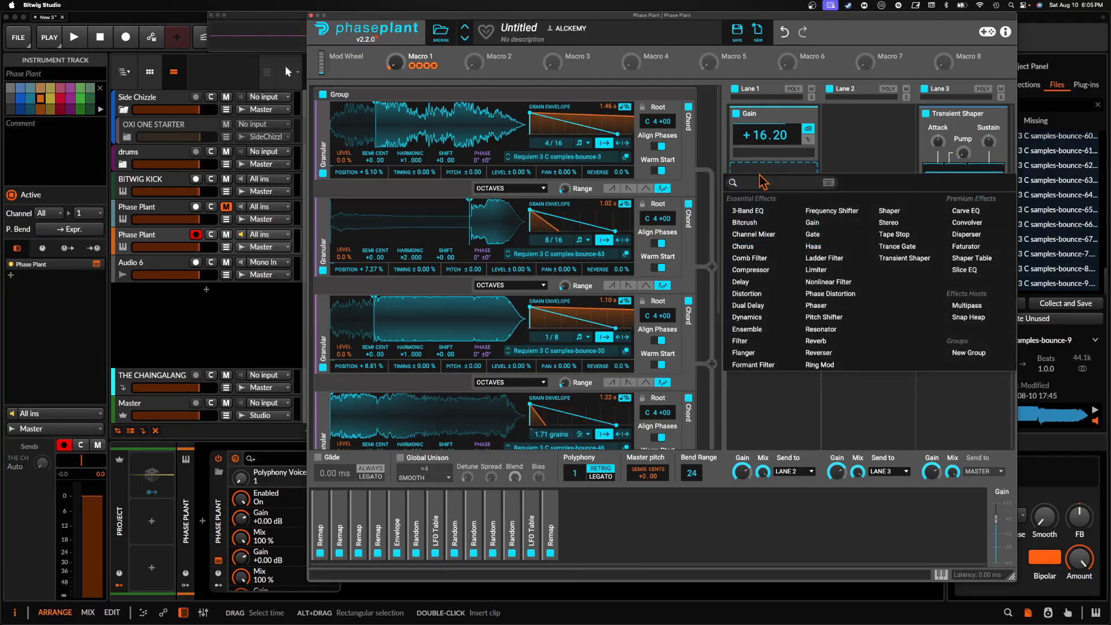
click(758, 311)
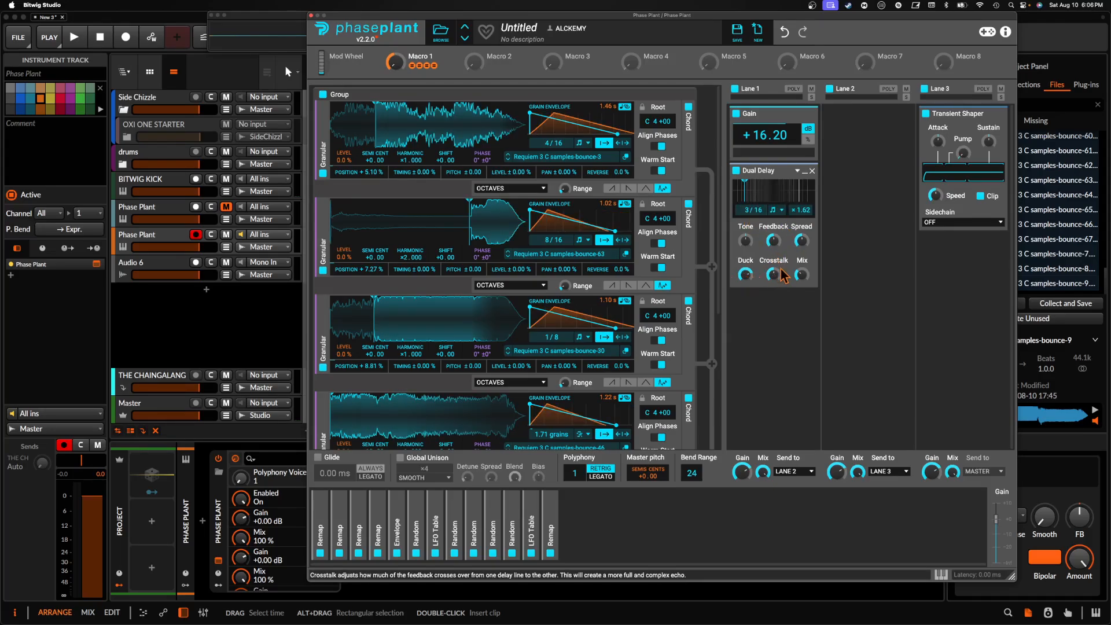
click(565, 520)
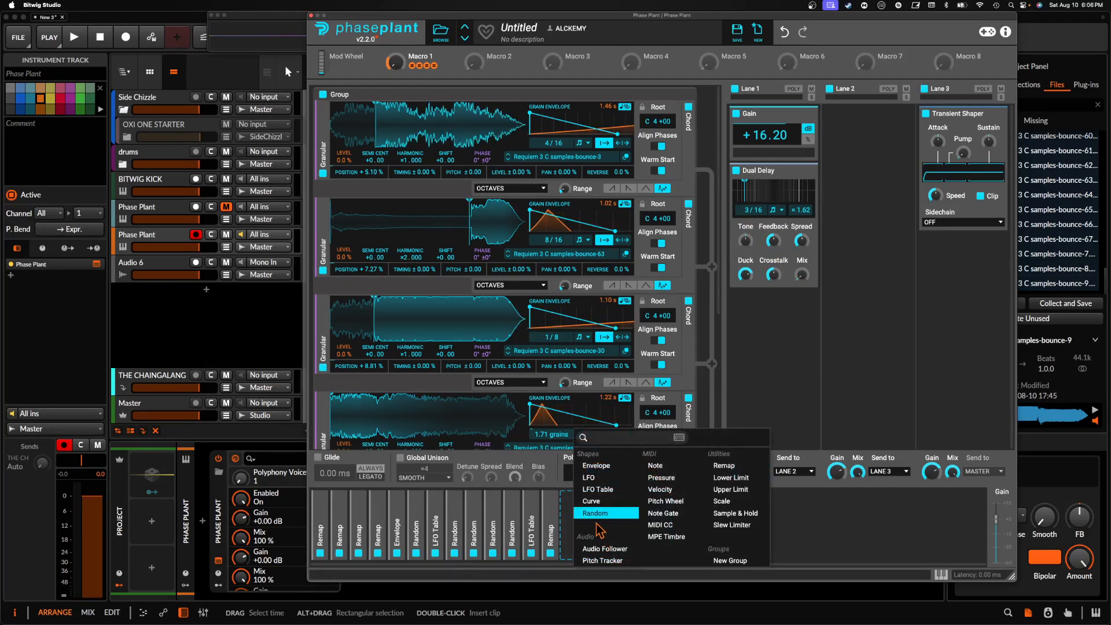
click(596, 514)
drag(815, 415, 802, 279)
click(801, 339)
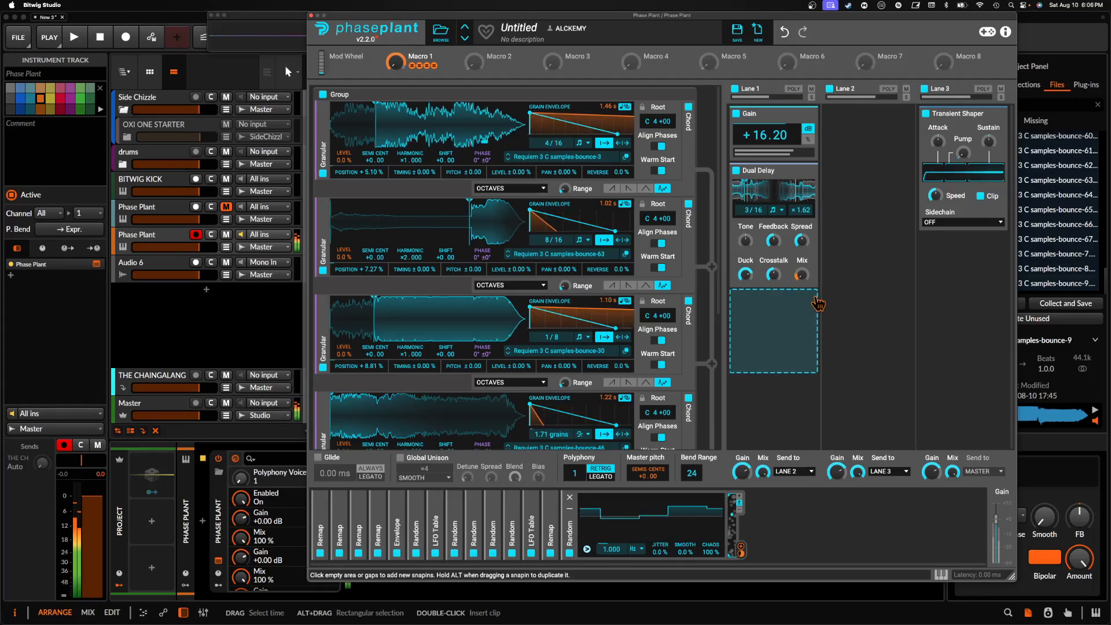
- Add an Ensemble followed by a Reverb after the Dual Delay in Lane 1
click(769, 336)
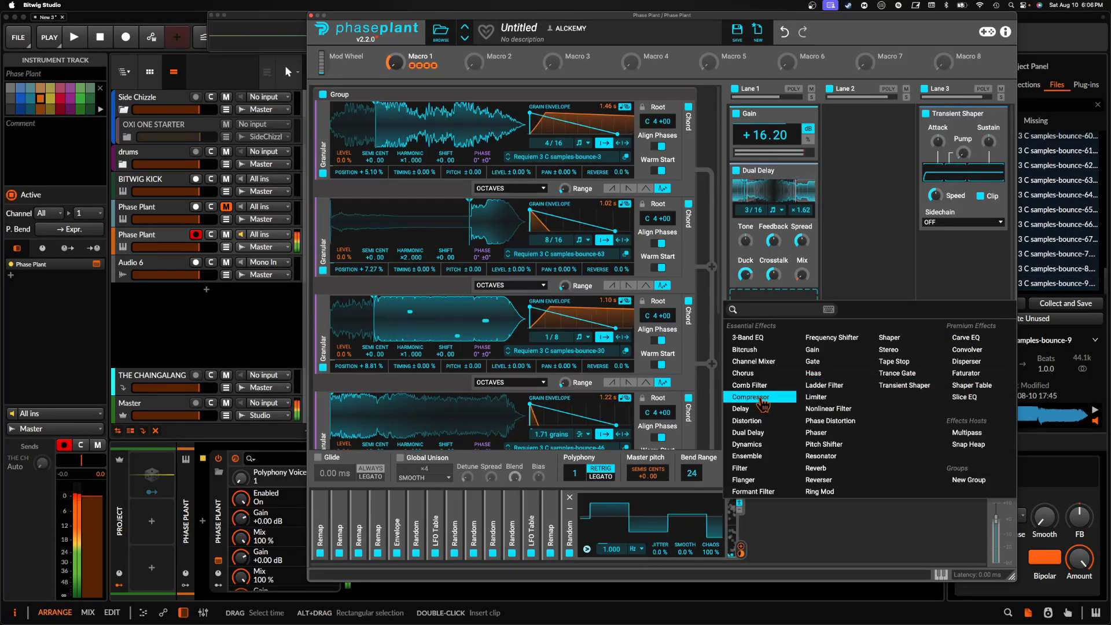
click(747, 456)
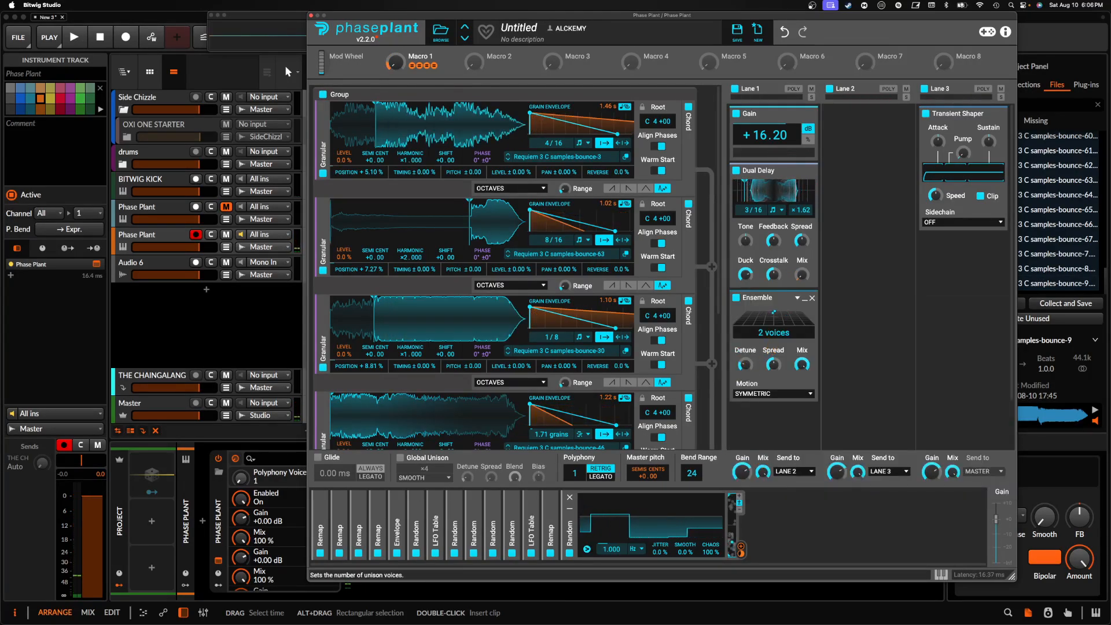
click(773, 419)
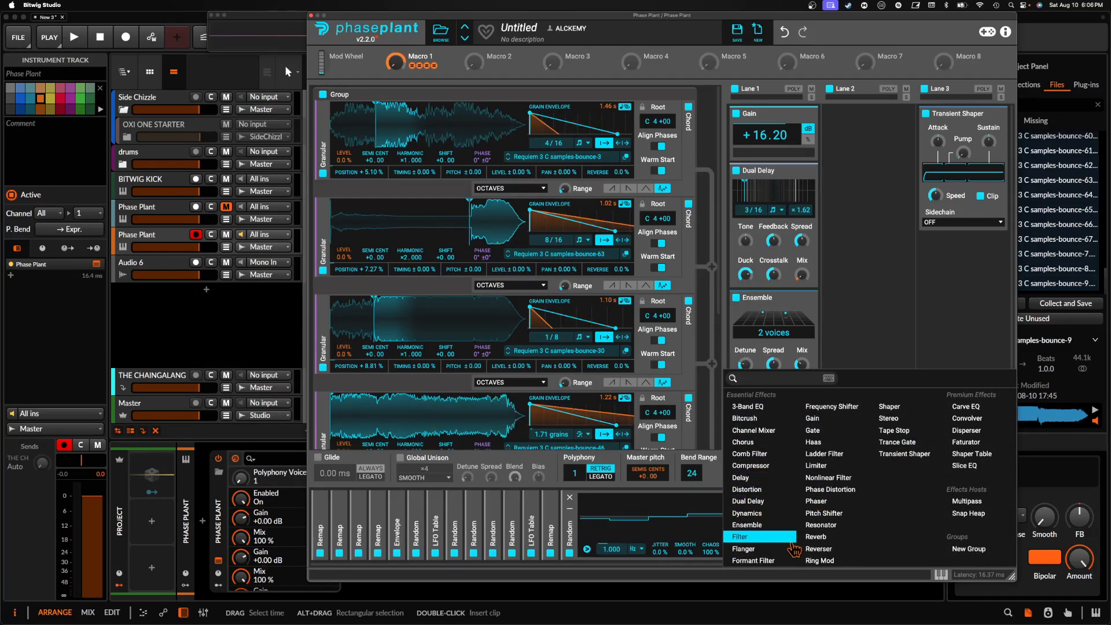
click(819, 536)
- Add an Audio Follower modulator and route it to the Reverb's Mix
click(741, 546)
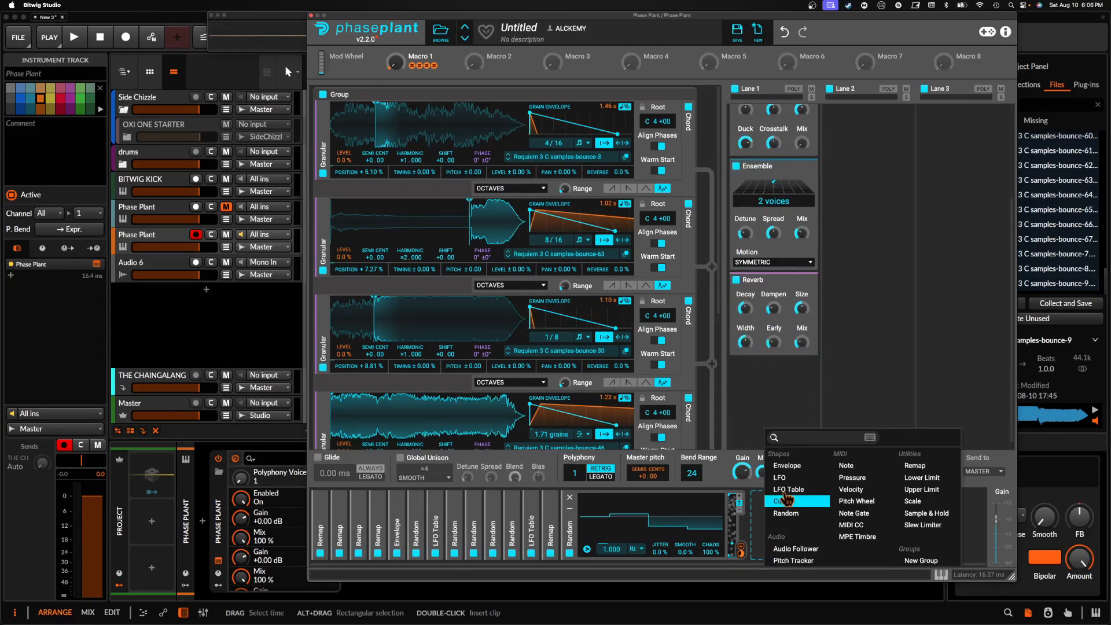
click(831, 556)
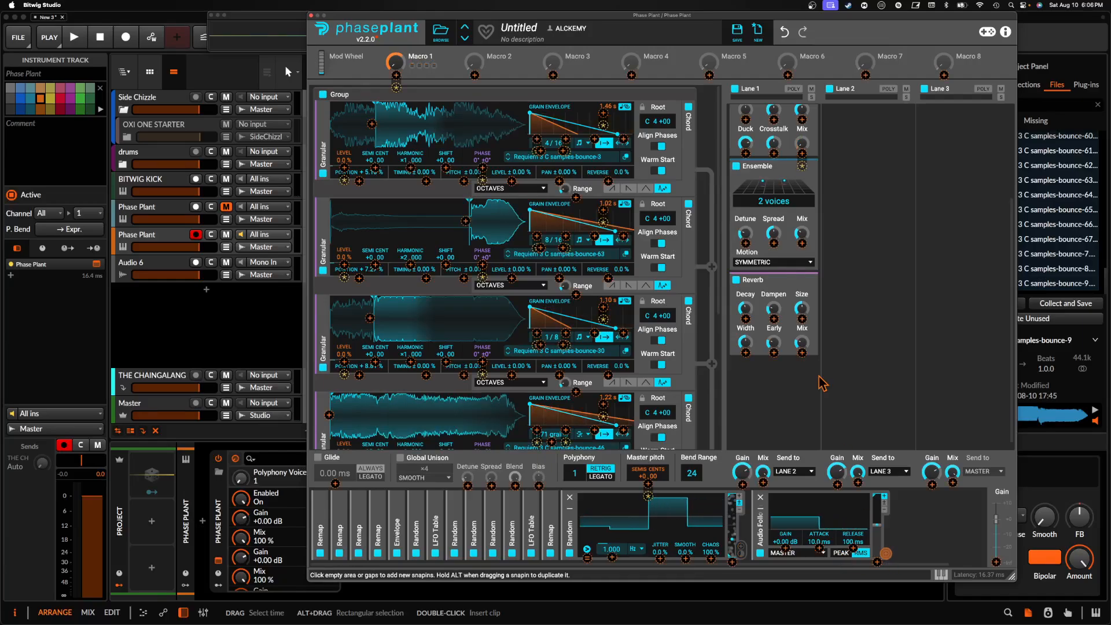
drag(886, 554, 802, 354)
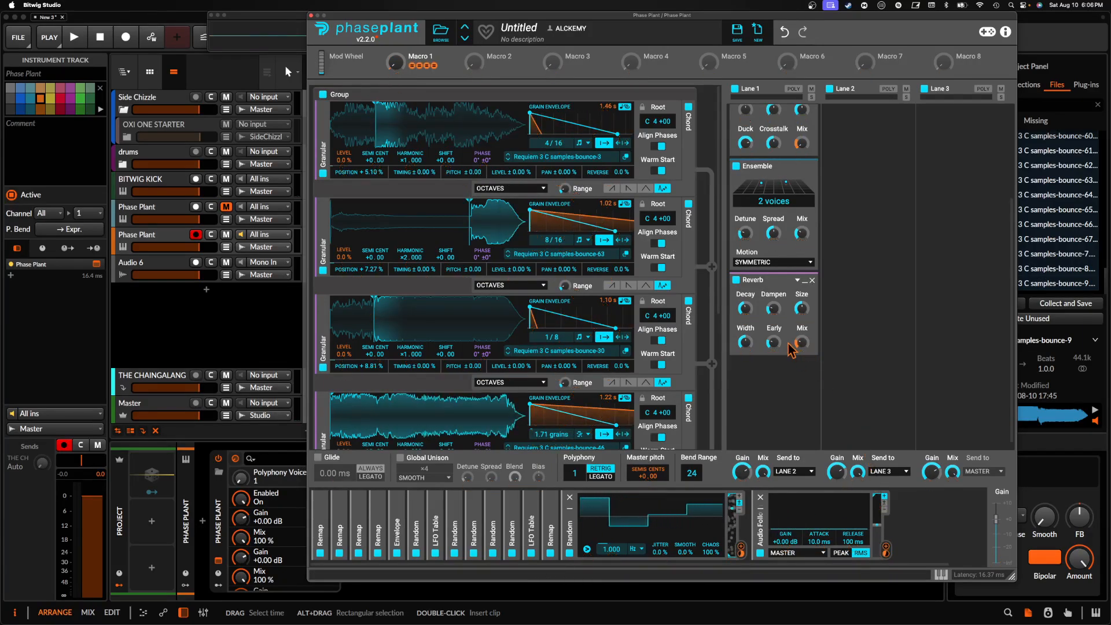
- Collapse the Reverb, Ensemble and Dual Delay, and move the Gain to the end of the Lane 1 effect chain
click(804, 281)
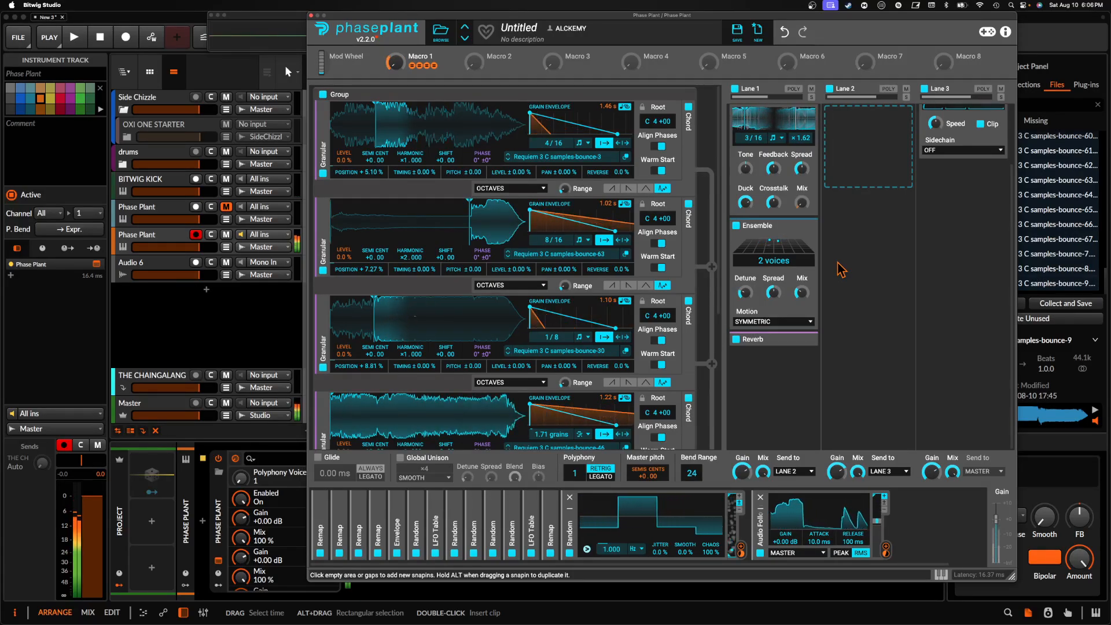
click(534, 515)
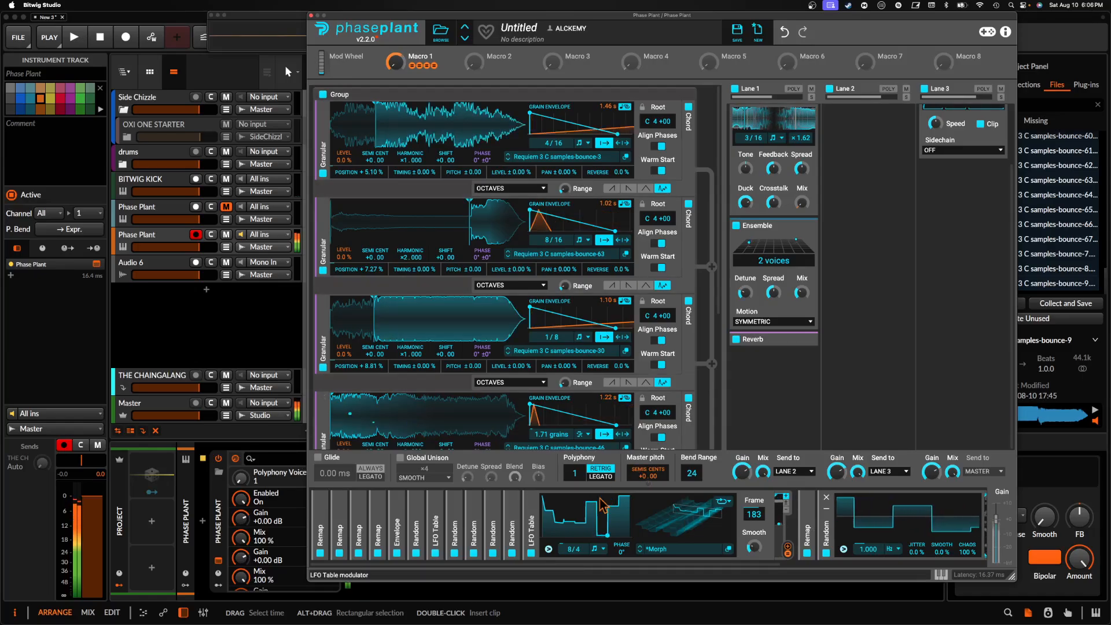
click(531, 510)
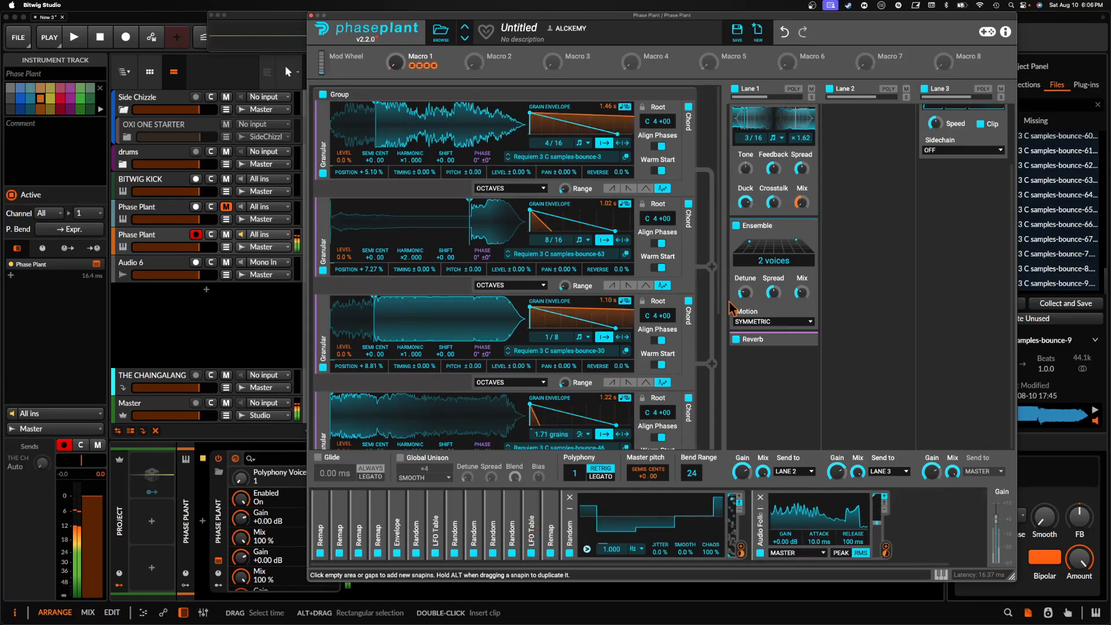
click(804, 226)
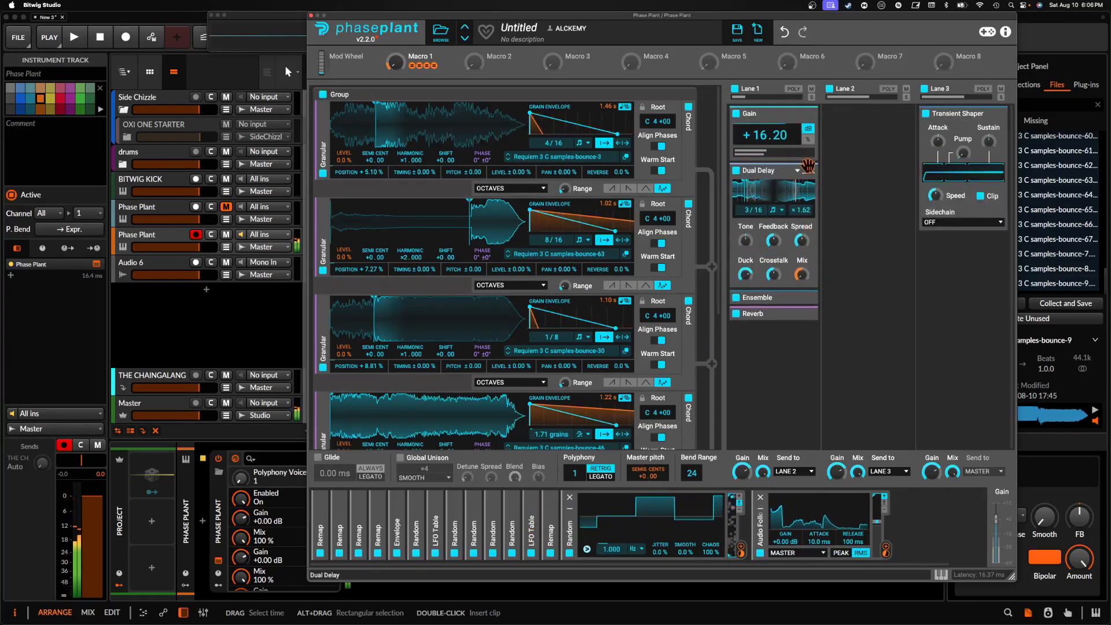
click(805, 172)
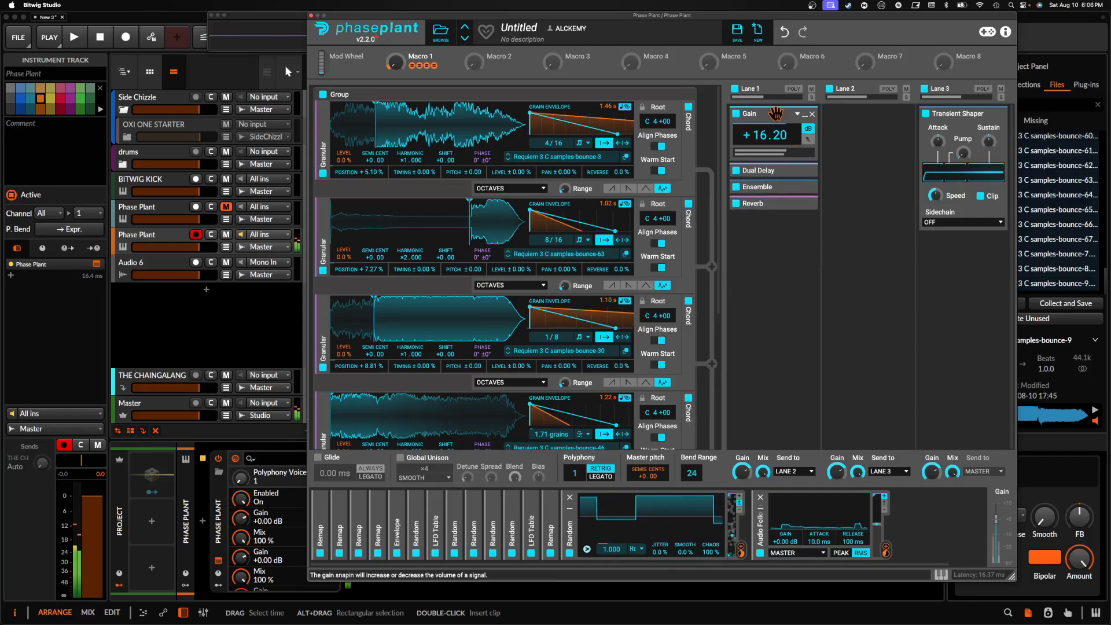
drag(778, 114, 781, 238)
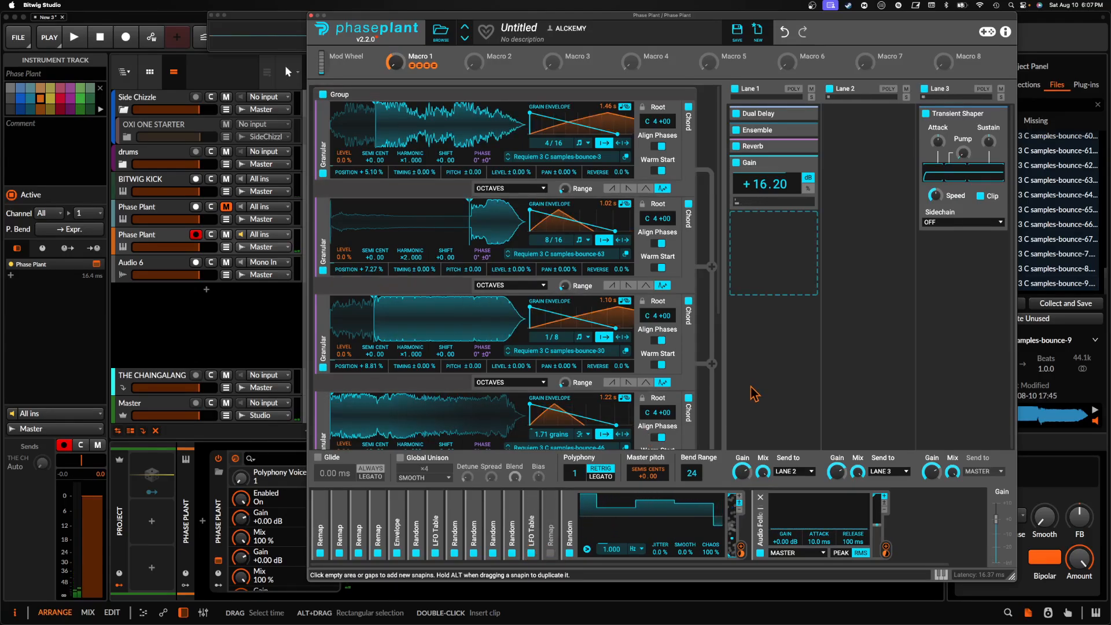
- Set the polyphony to 8 voices and expand the Reverb to raise its modulated Mix
drag(574, 472, 580, 473)
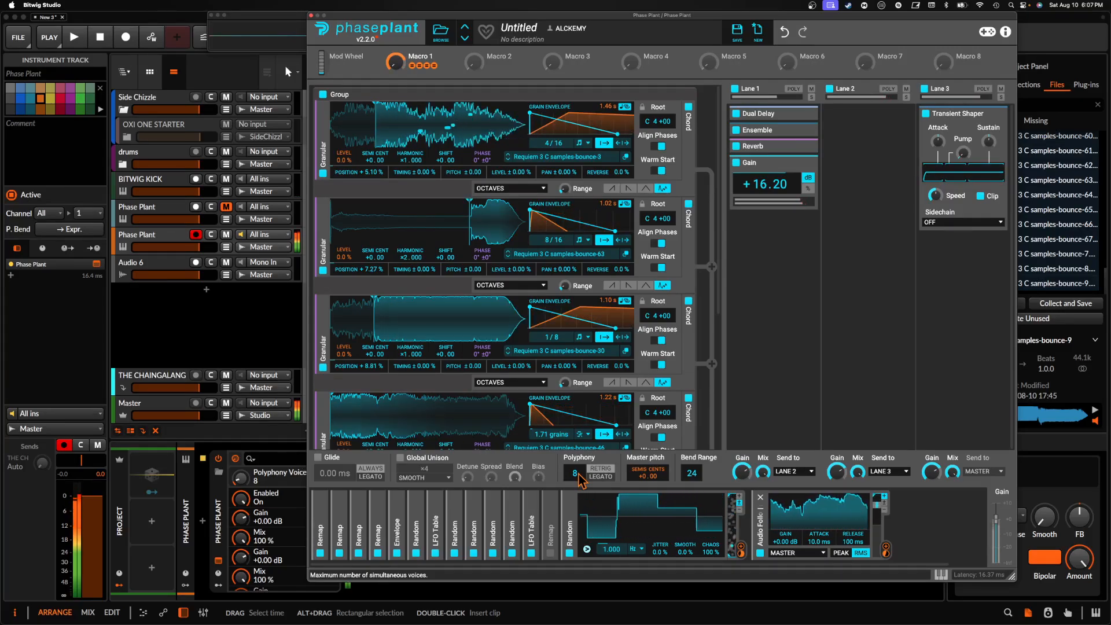
click(785, 161)
click(792, 142)
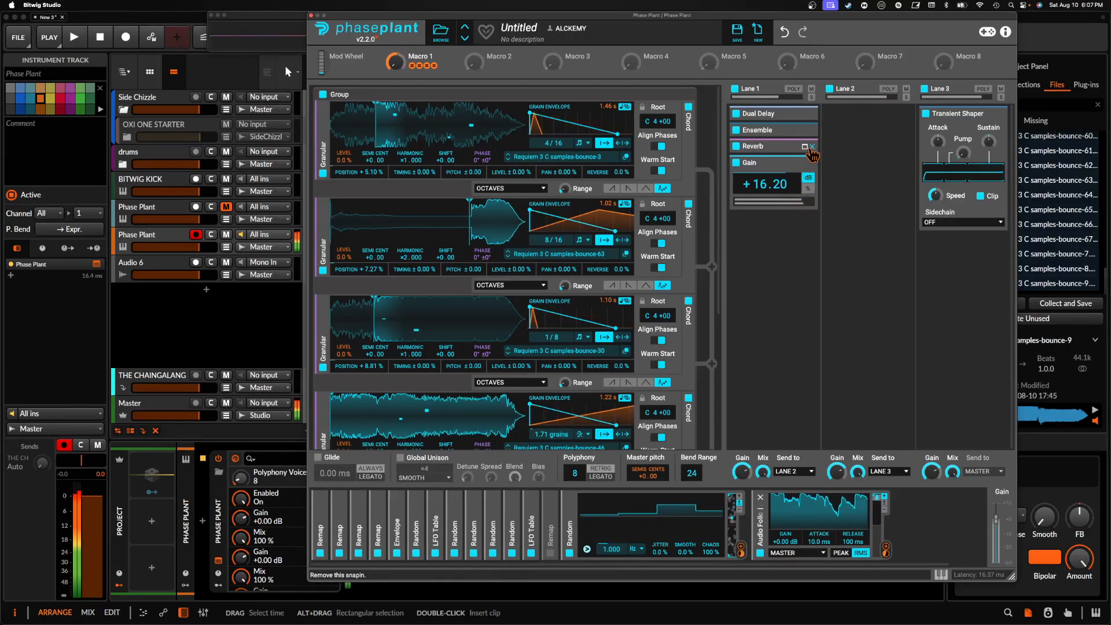
click(804, 147)
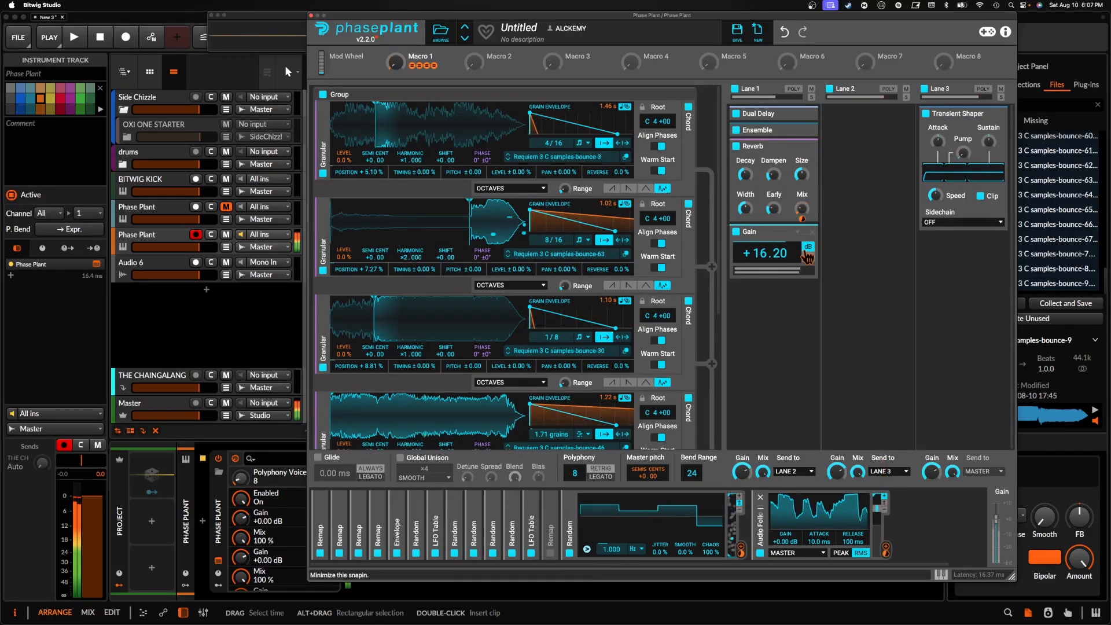
drag(802, 208, 802, 188)
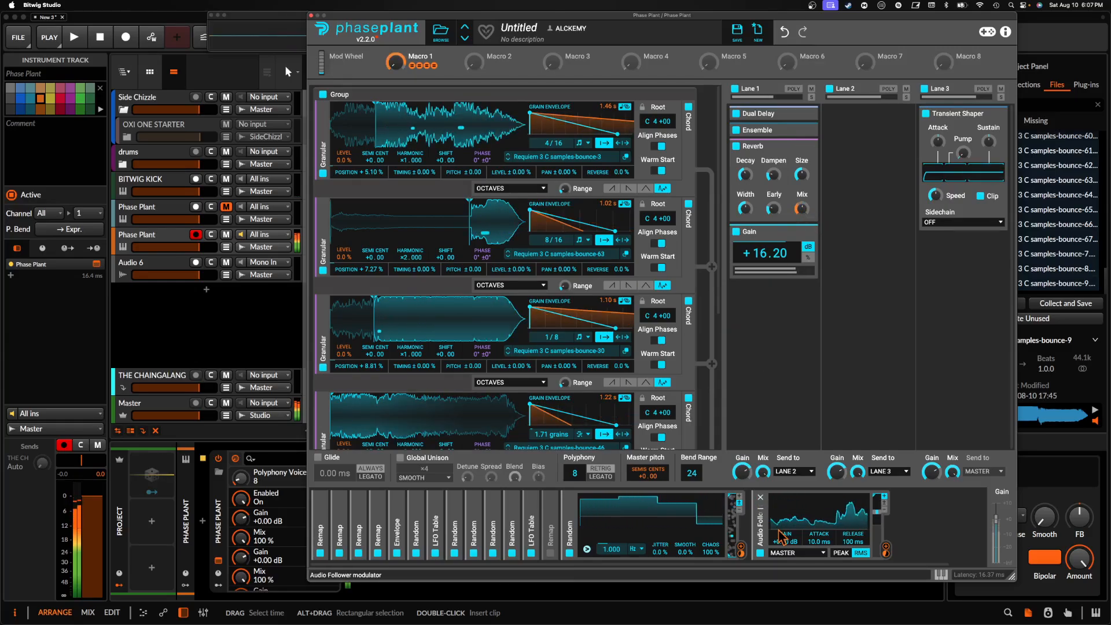
- Set the Audio Follower's gain to +10.88 dB and disable it, collapsing it along with the Reverb and Gain
drag(785, 541, 785, 461)
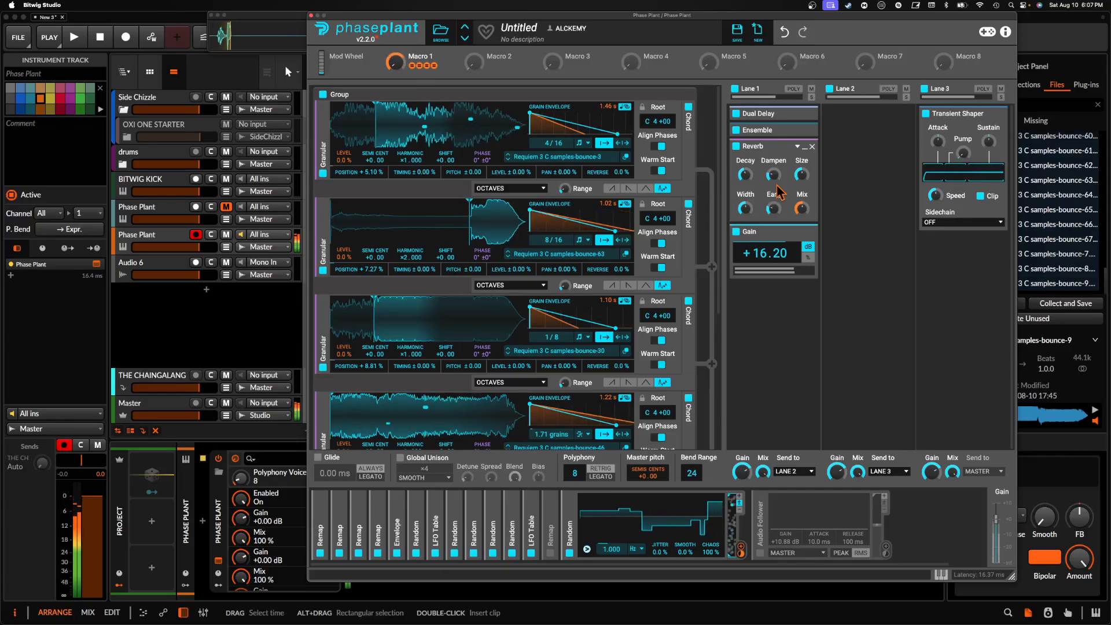
click(805, 148)
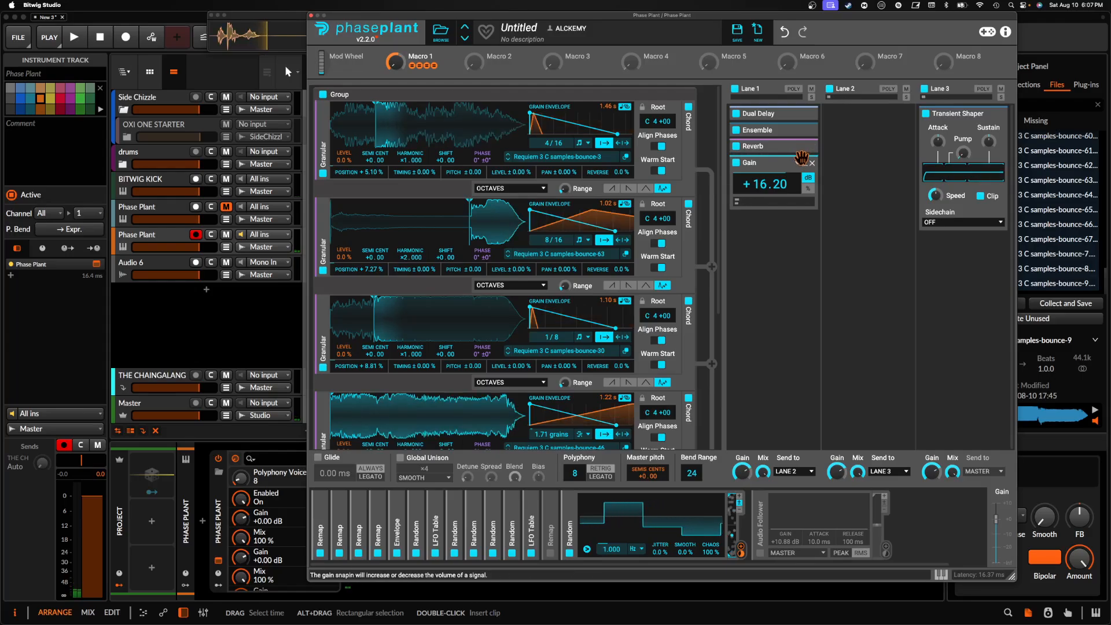
click(805, 163)
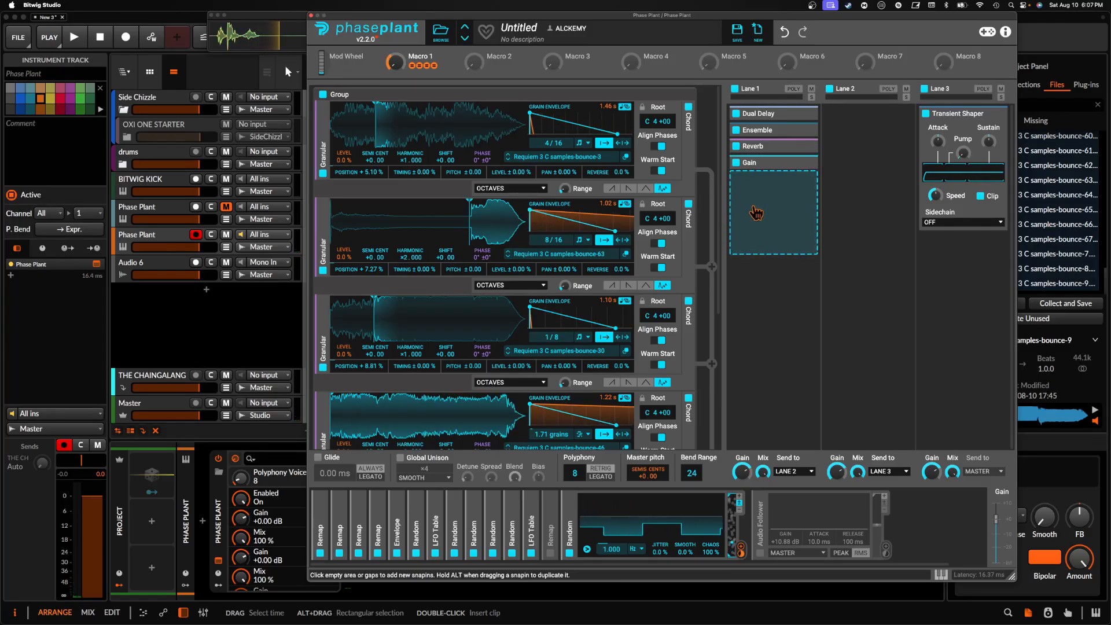
click(760, 497)
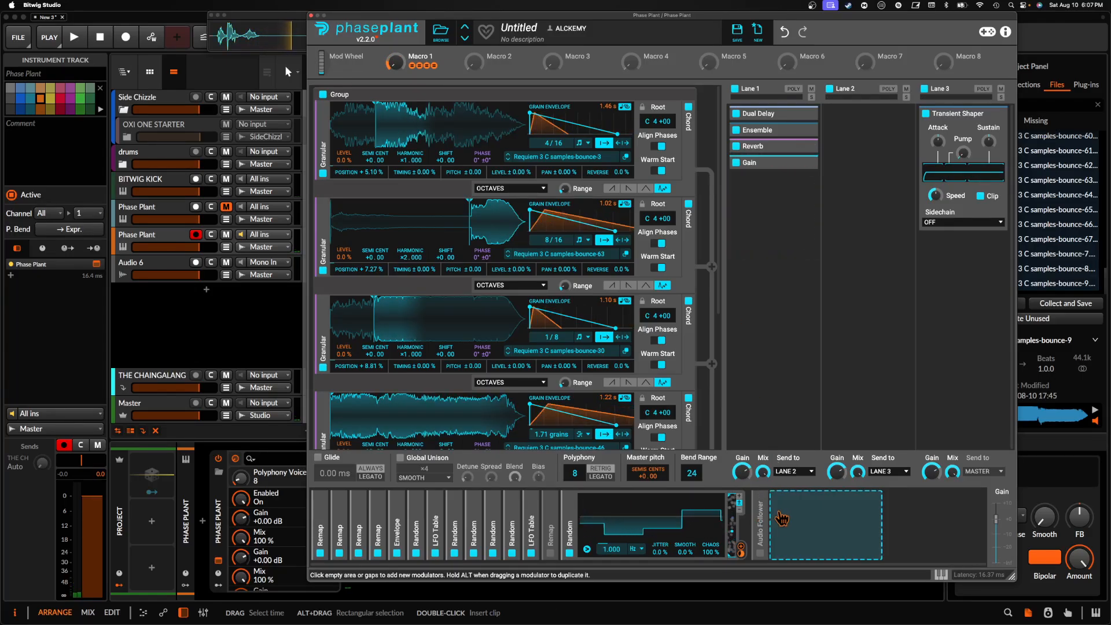
- Reshape the output envelope below the granular layers to a 147 ms decay with 0% sustain
click(781, 521)
scroll(519, 315, down, 8)
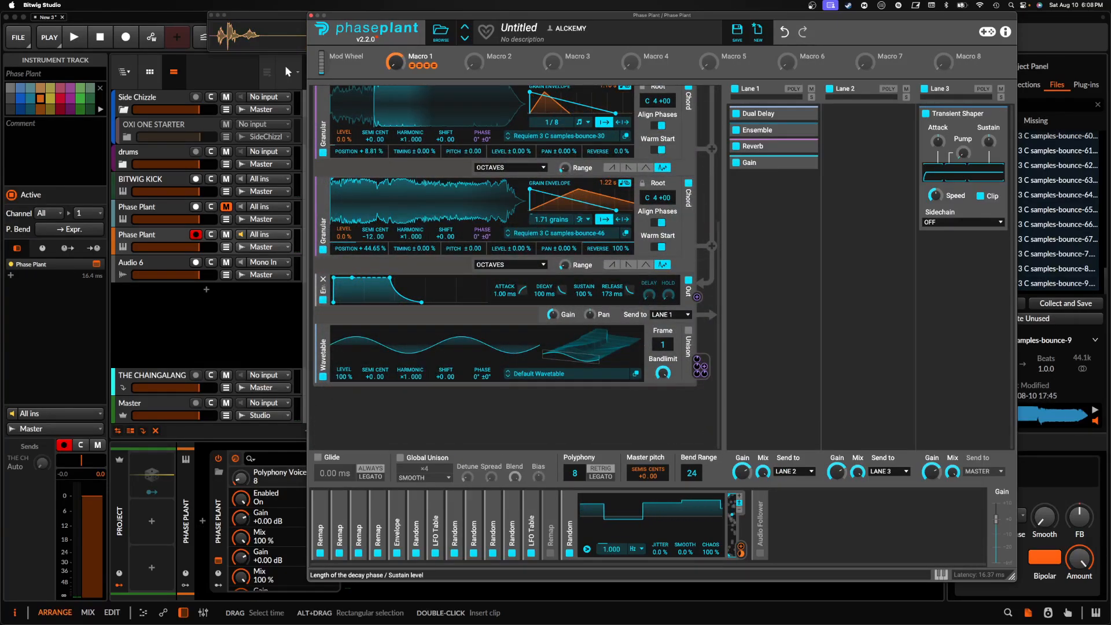
drag(354, 278, 359, 302)
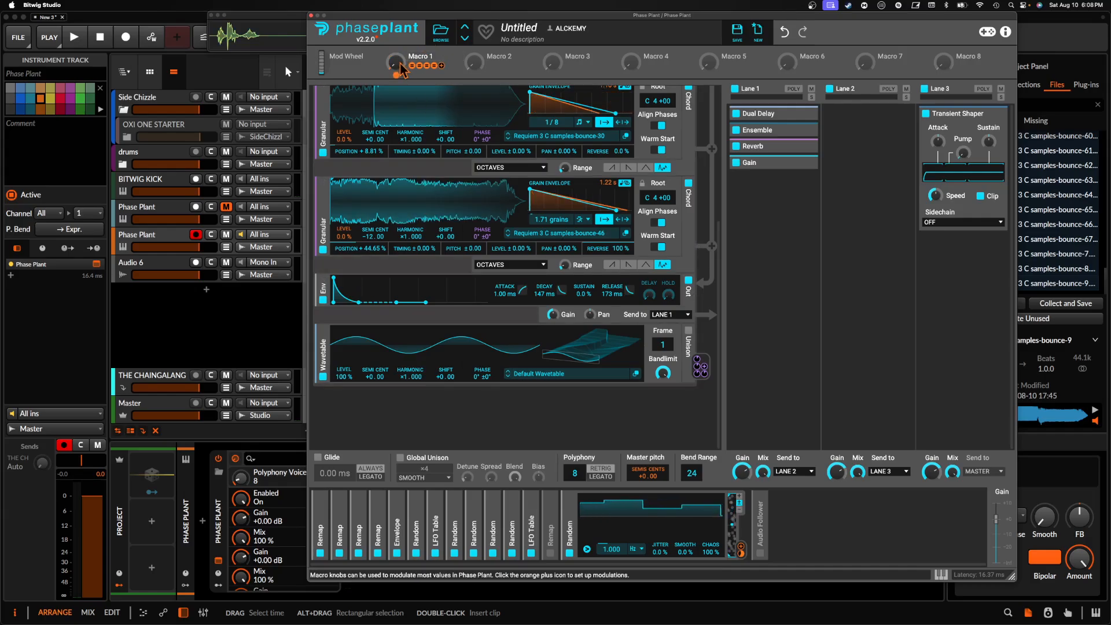
- Expand the morphing LFO Table and the Random modulator after it, and set the Random's note trigger to always trigger from note on
double_click(435, 510)
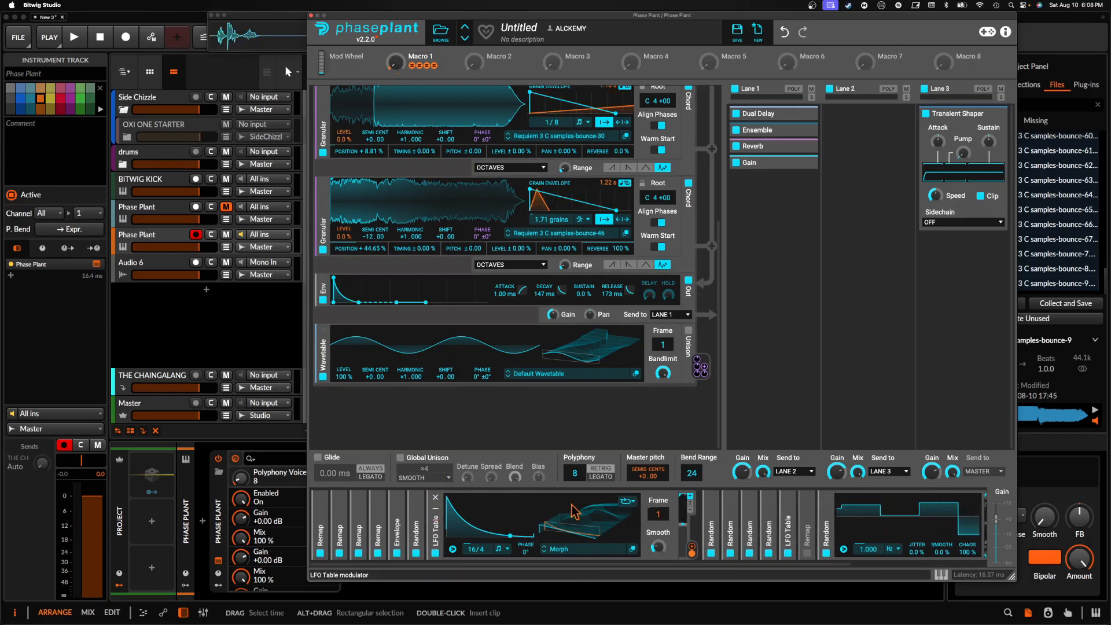
double_click(716, 514)
mouse_move(794, 591)
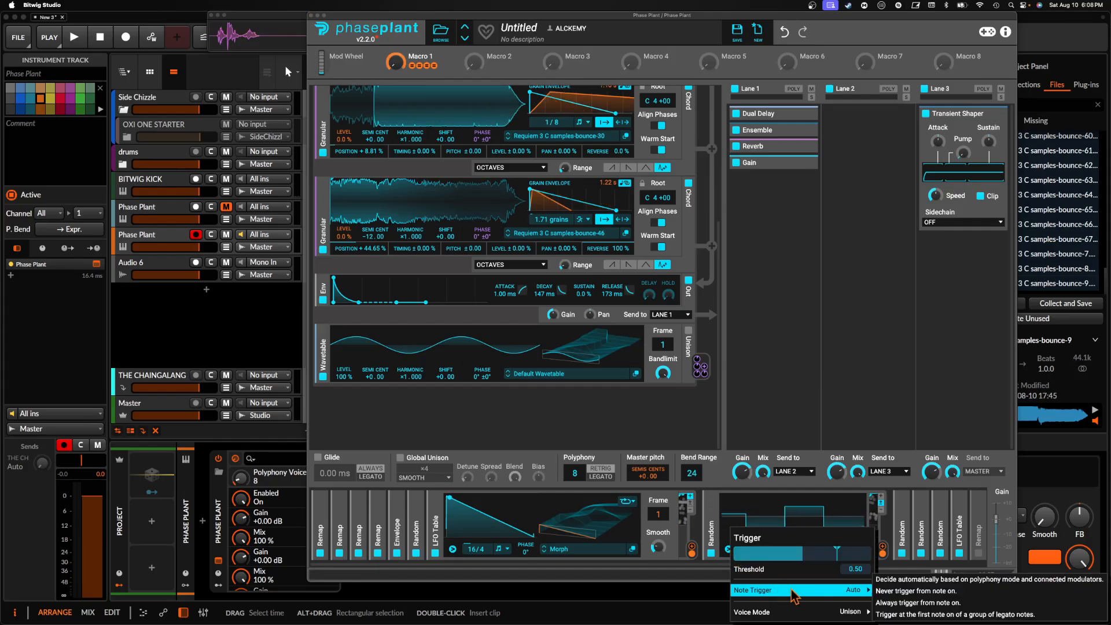
click(883, 603)
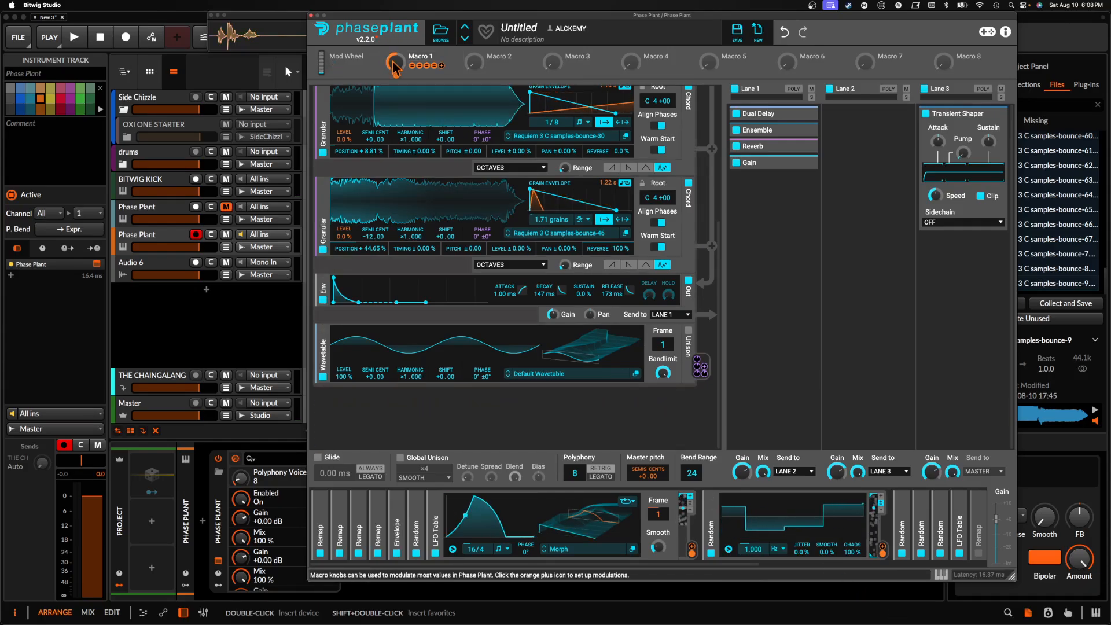
- Set Macro 1 to 53% and route the expanded Random modulator to the morphing LFO Table's Phase
mouse_move(393, 67)
mouse_down()
mouse_move(394, 46)
mouse_move(395, 64)
mouse_up()
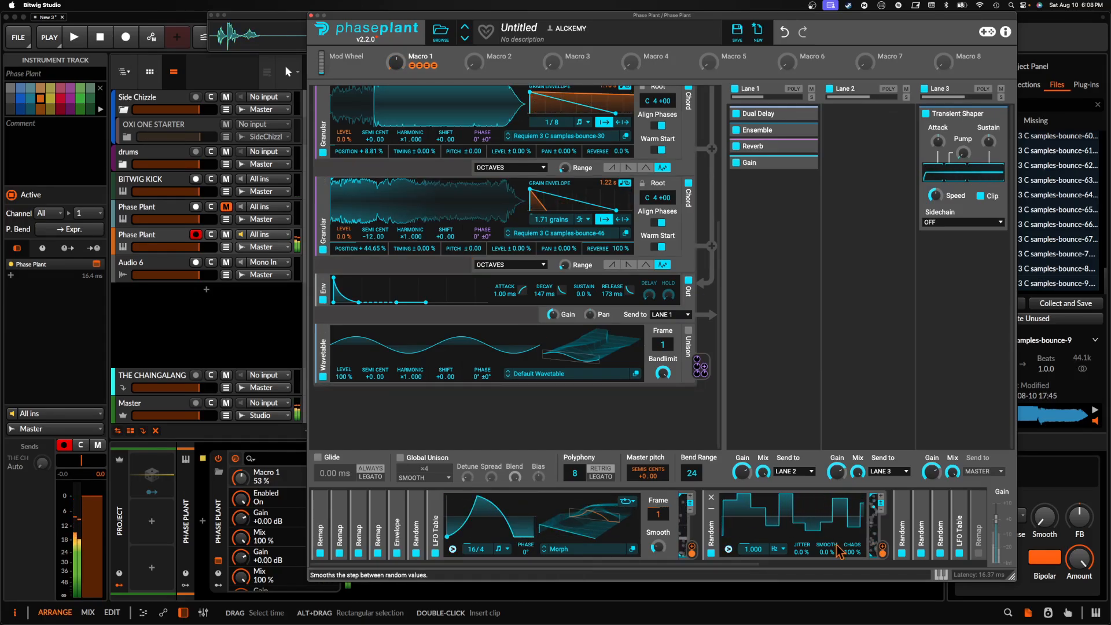
drag(882, 550, 525, 564)
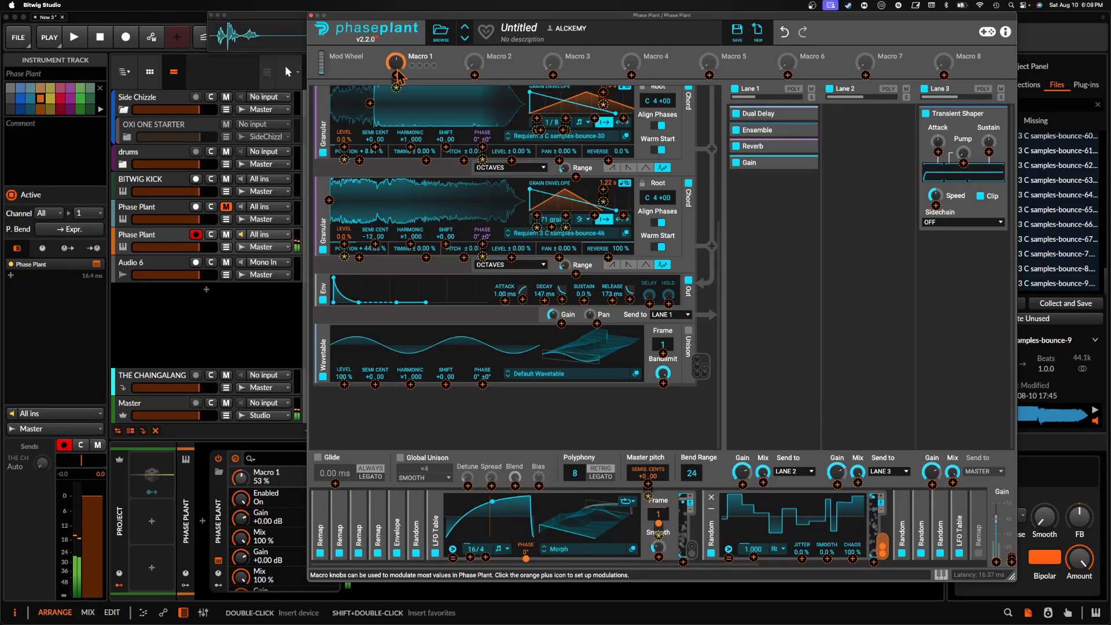
drag(397, 75, 413, 379)
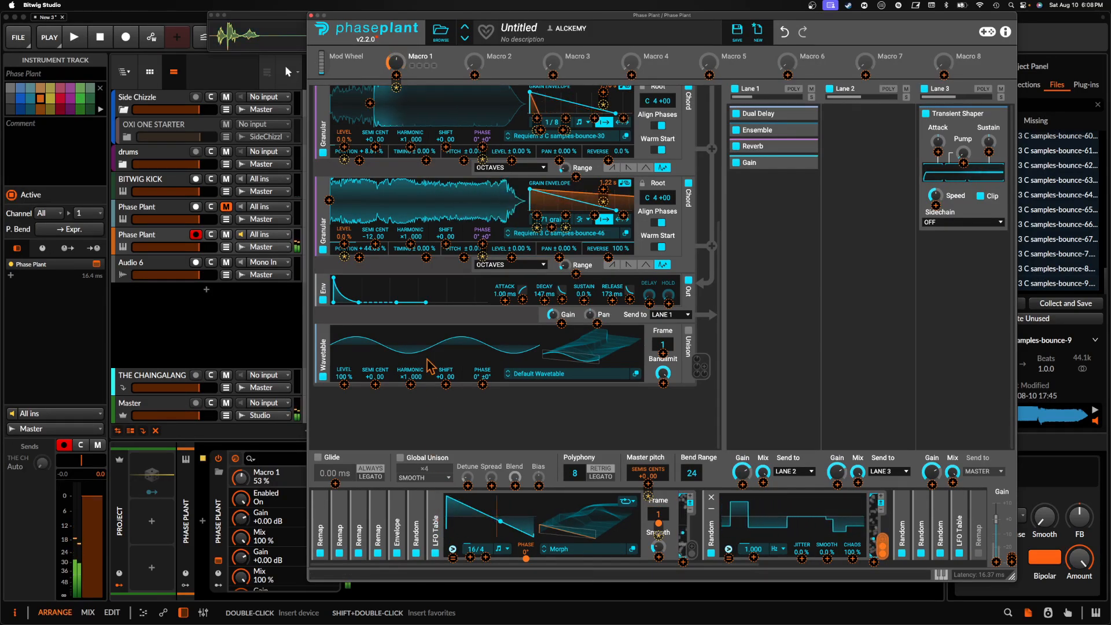
click(412, 311)
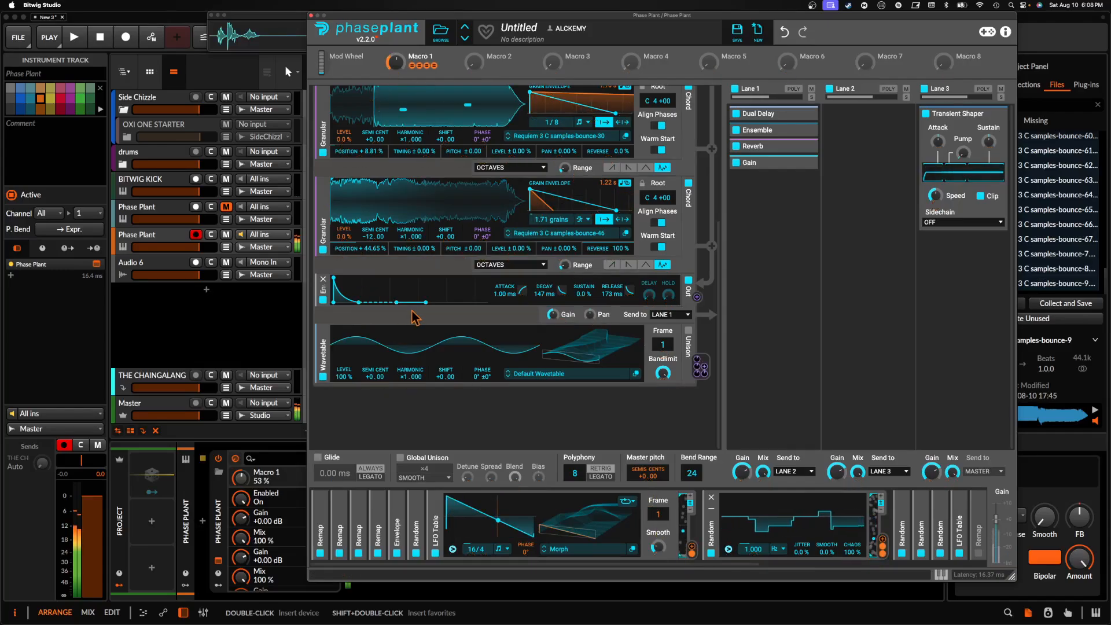
- Lengthen the output envelope's decay to 469 ms and raise the Lane 1 Gain effect to +25.21 dB
drag(363, 302, 385, 302)
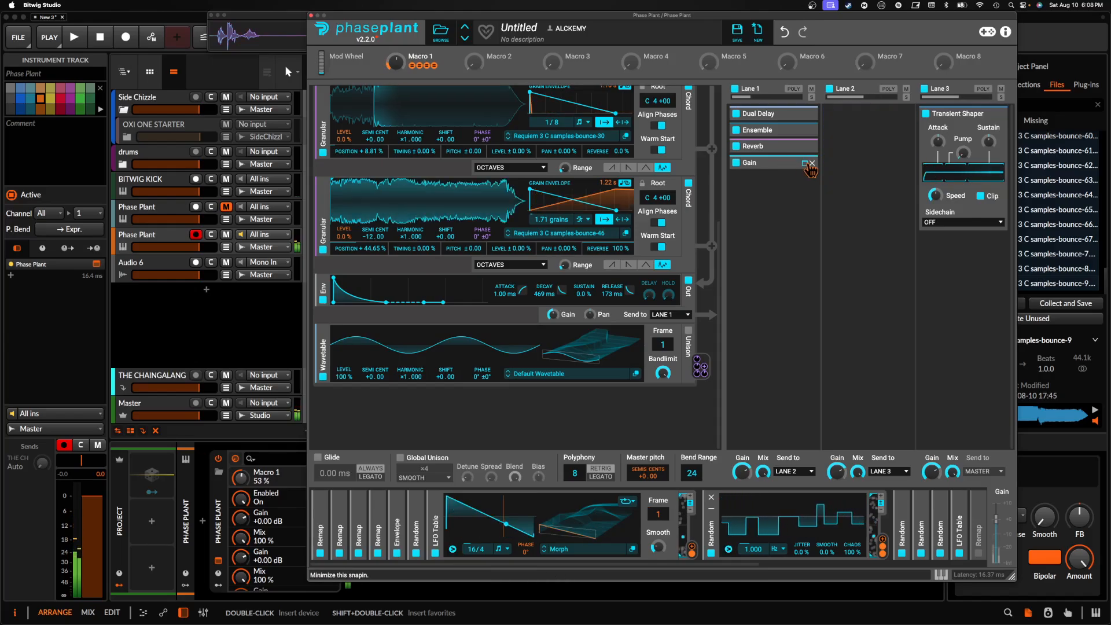
click(769, 162)
mouse_move(778, 203)
mouse_down()
mouse_move(788, 203)
mouse_move(764, 190)
mouse_up()
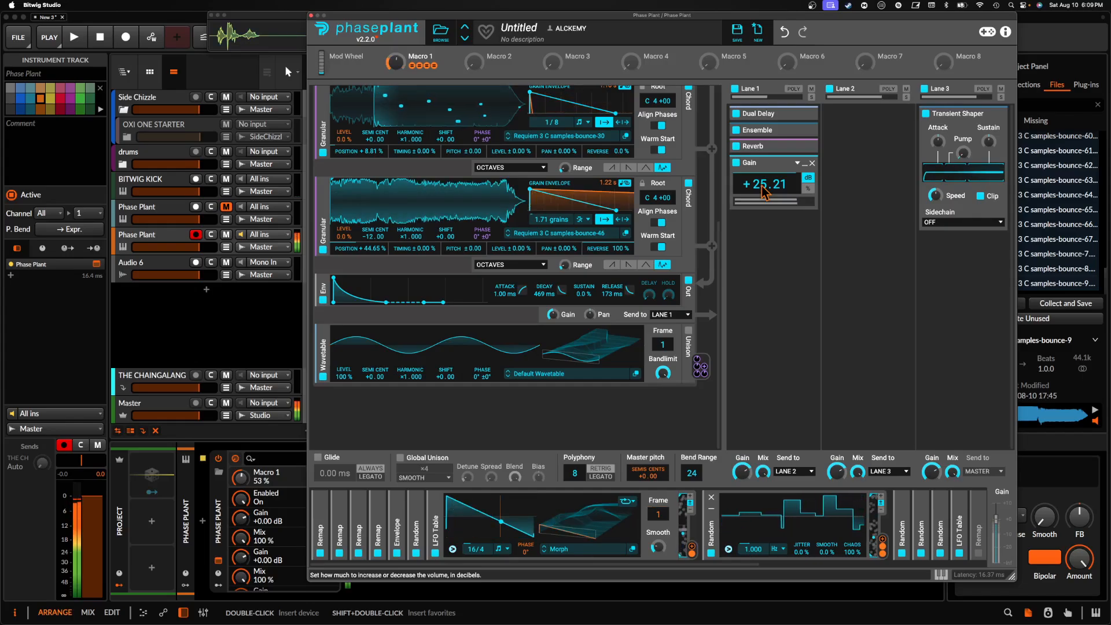
- Collapse the expanded Random and add an Envelope modulator with 35.7 ms attack and 4.03 s release, routed to the Master pitch
click(711, 509)
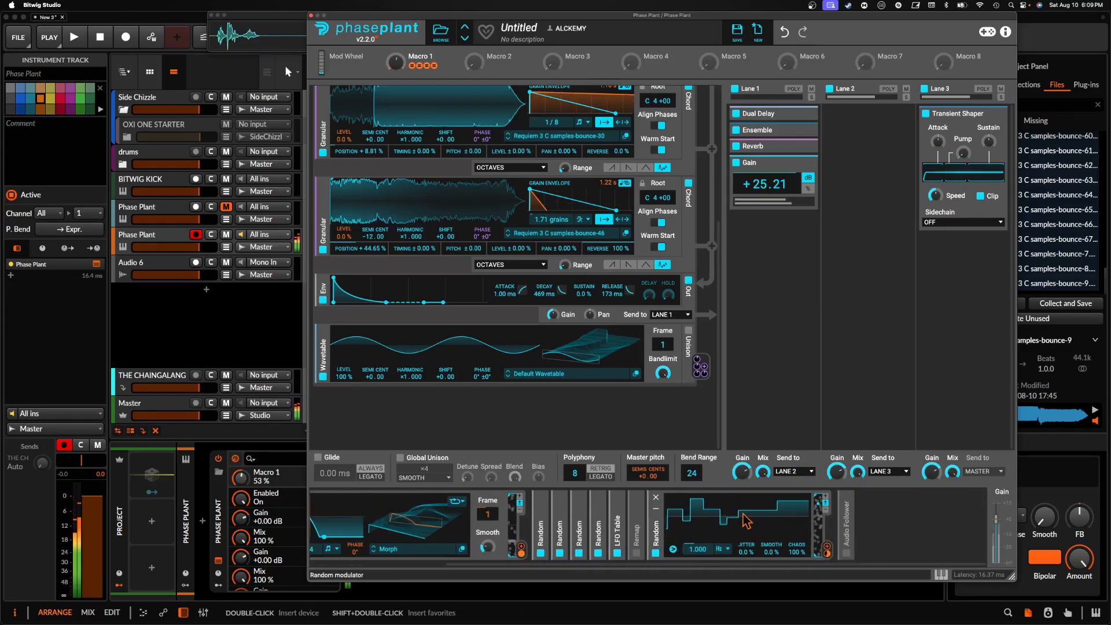
click(875, 535)
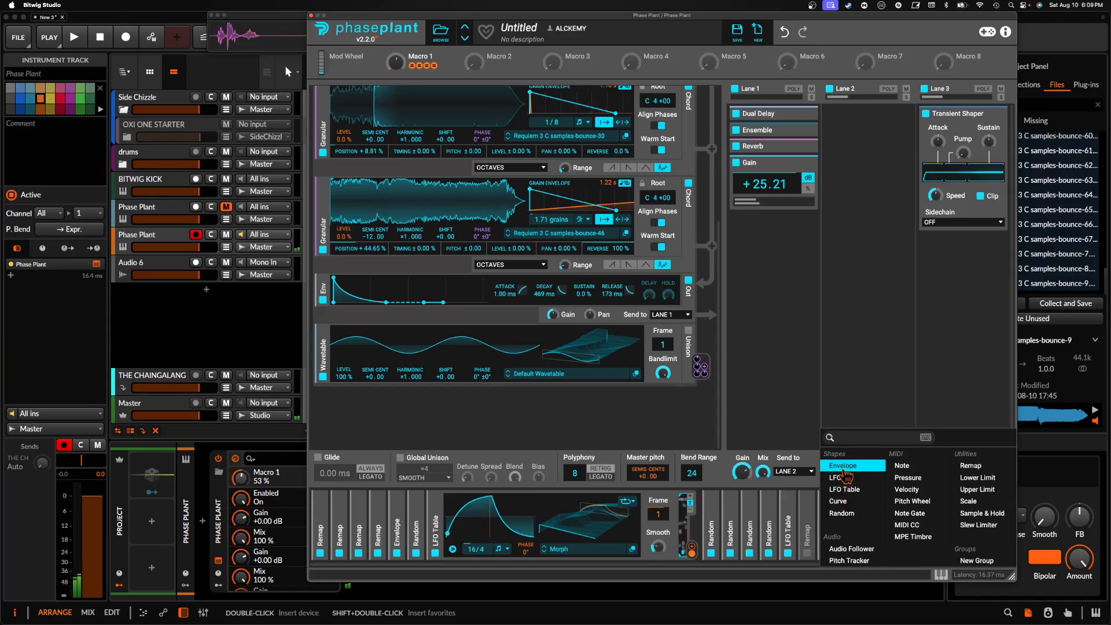
click(843, 465)
drag(830, 551, 829, 541)
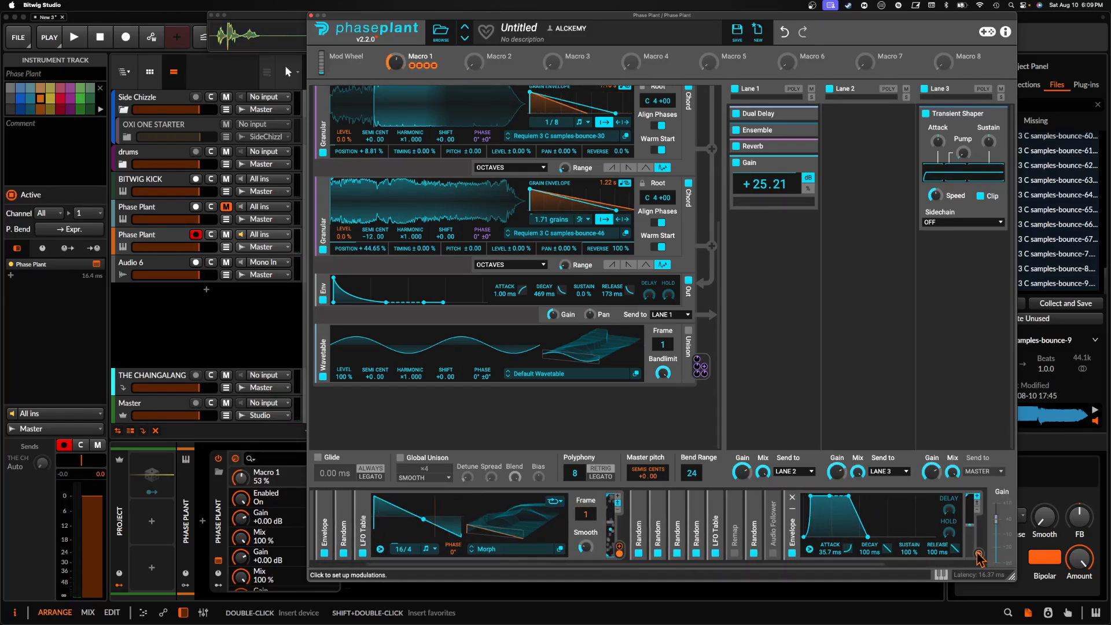
drag(978, 554, 647, 484)
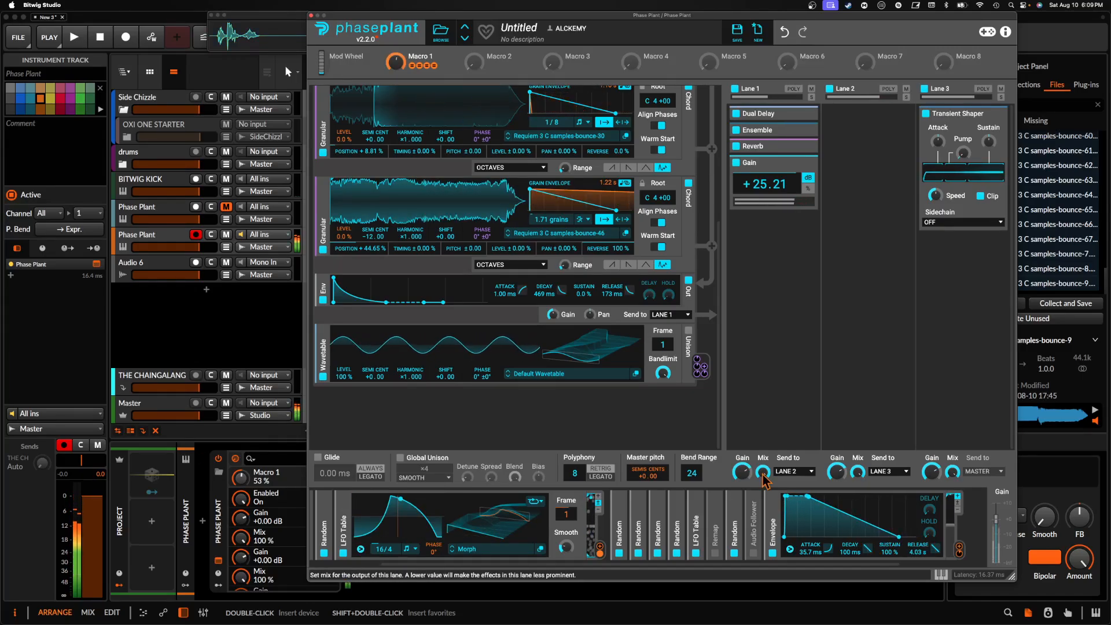
- Disable the Lane 1 Reverb and collapse the morphing LFO Table and the new Envelope modulator
click(736, 147)
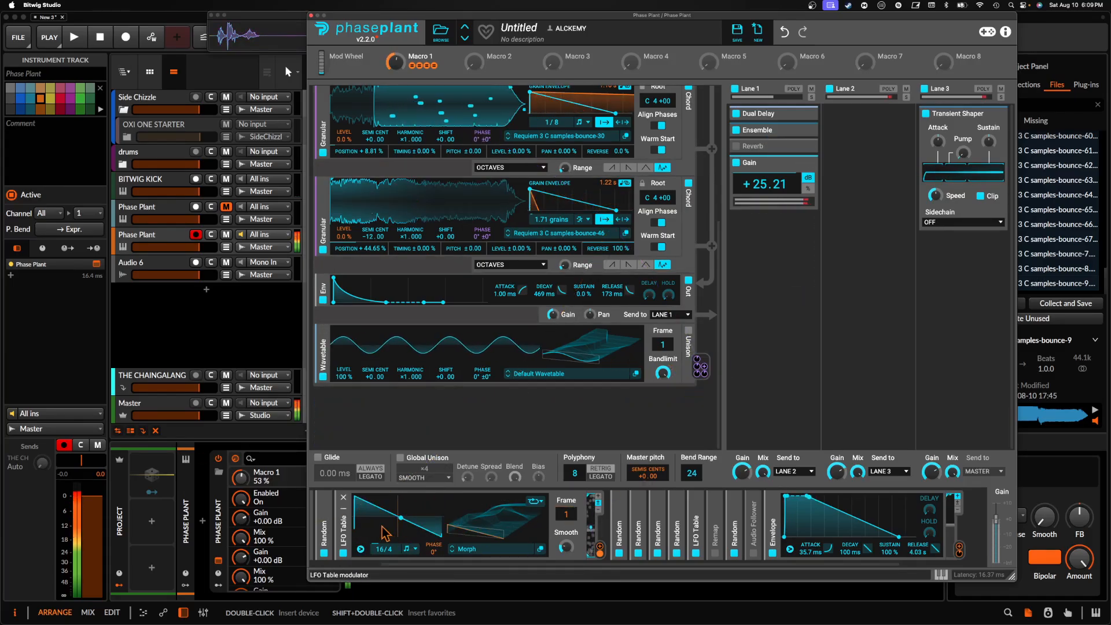
click(346, 515)
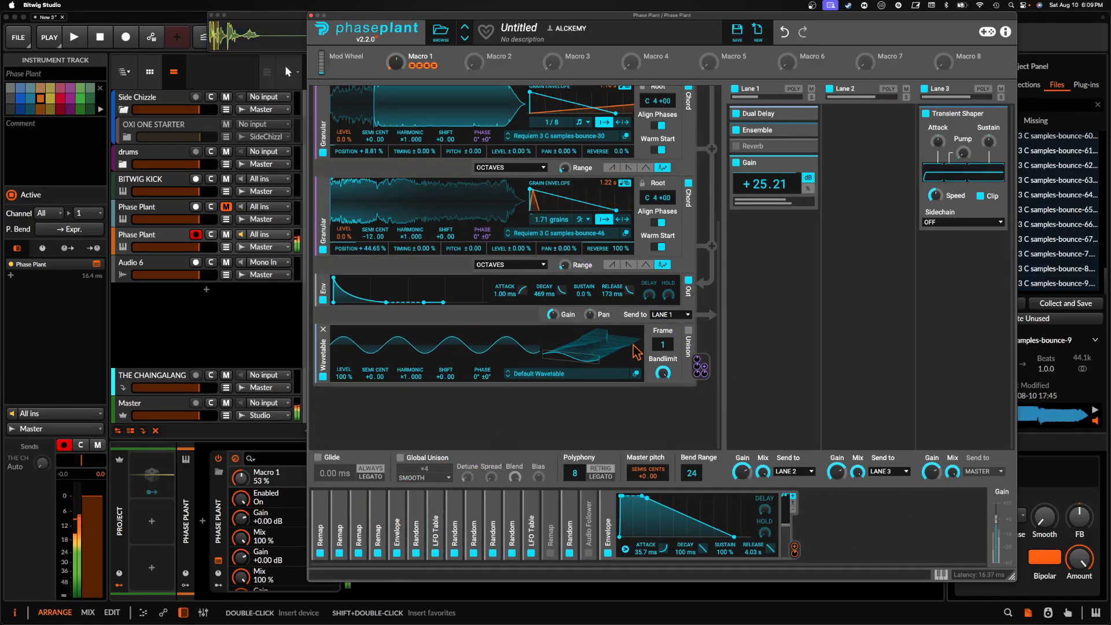
mouse_move(700, 366)
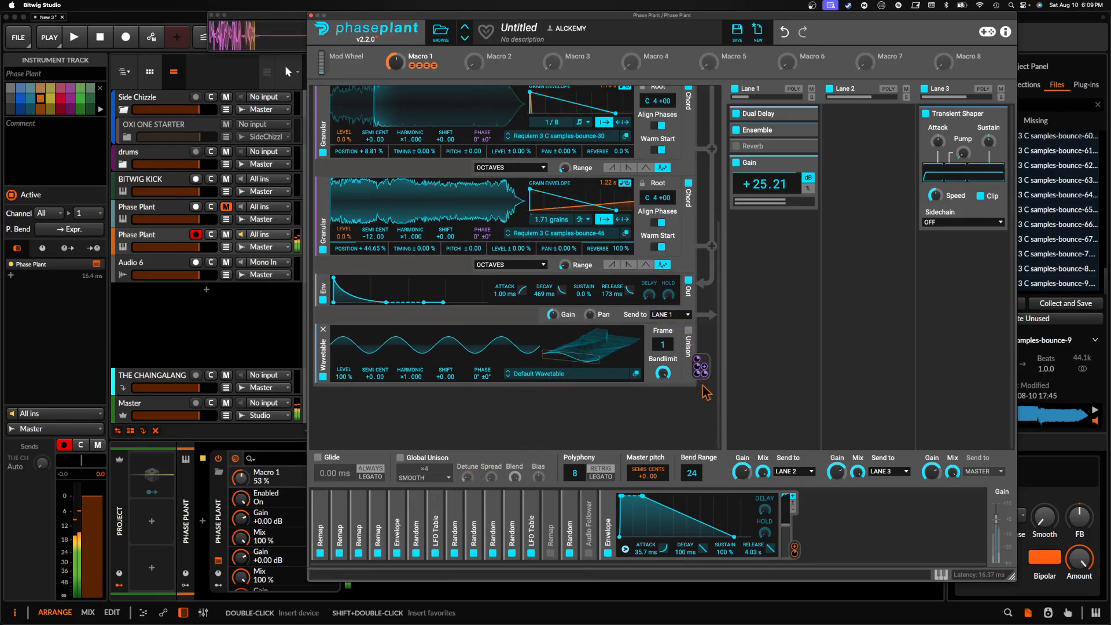
click(608, 509)
- Add a Random modulator at the end of the modulator row and route it to the Wavetable's Harmonic
click(702, 512)
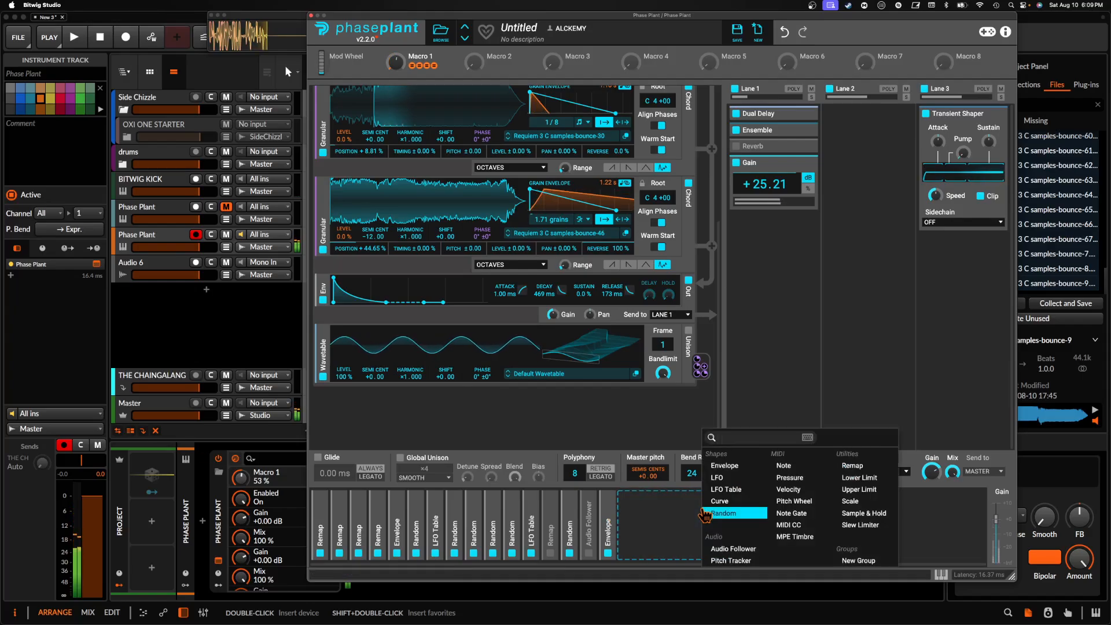
click(717, 513)
click(799, 554)
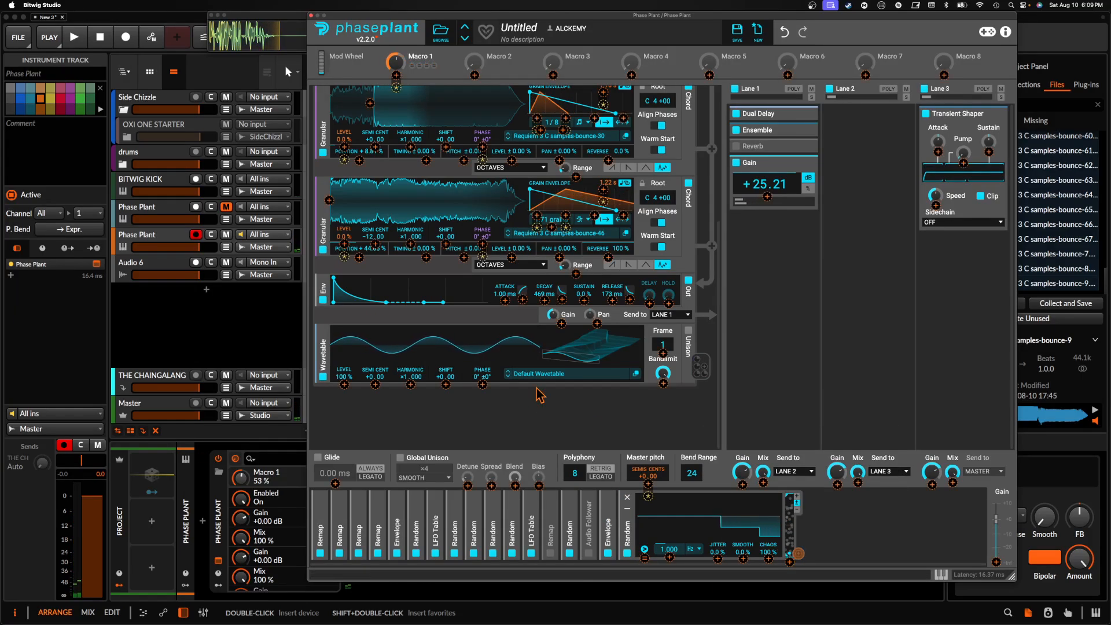
drag(410, 398, 410, 383)
click(413, 354)
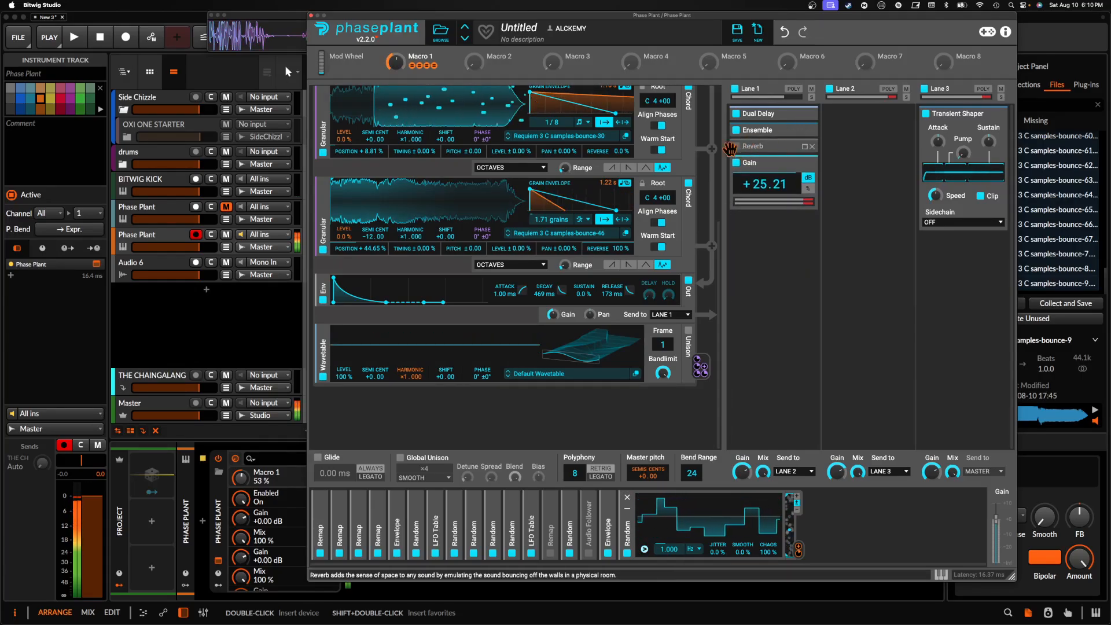
- Disable the Ensemble and Dual Delay in Lane 1, leaving the Gain enabled
click(737, 162)
click(736, 162)
click(736, 131)
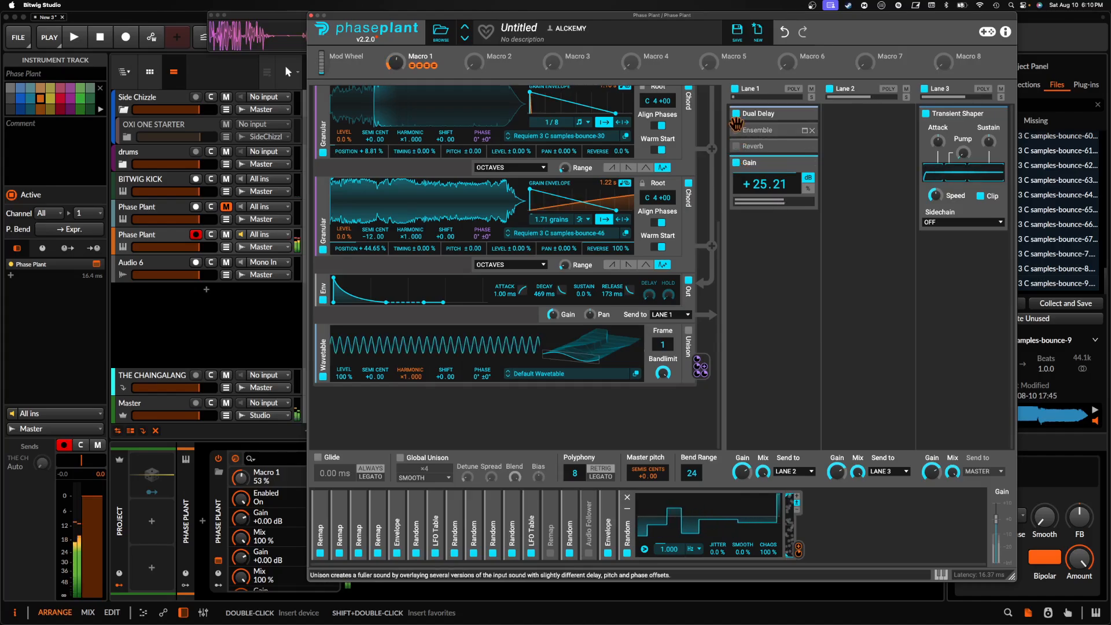
click(735, 116)
- Add a Delay after the Lane 1 Gain, set its time to 19.8 ms, lower its Feedback and collapse it
click(752, 219)
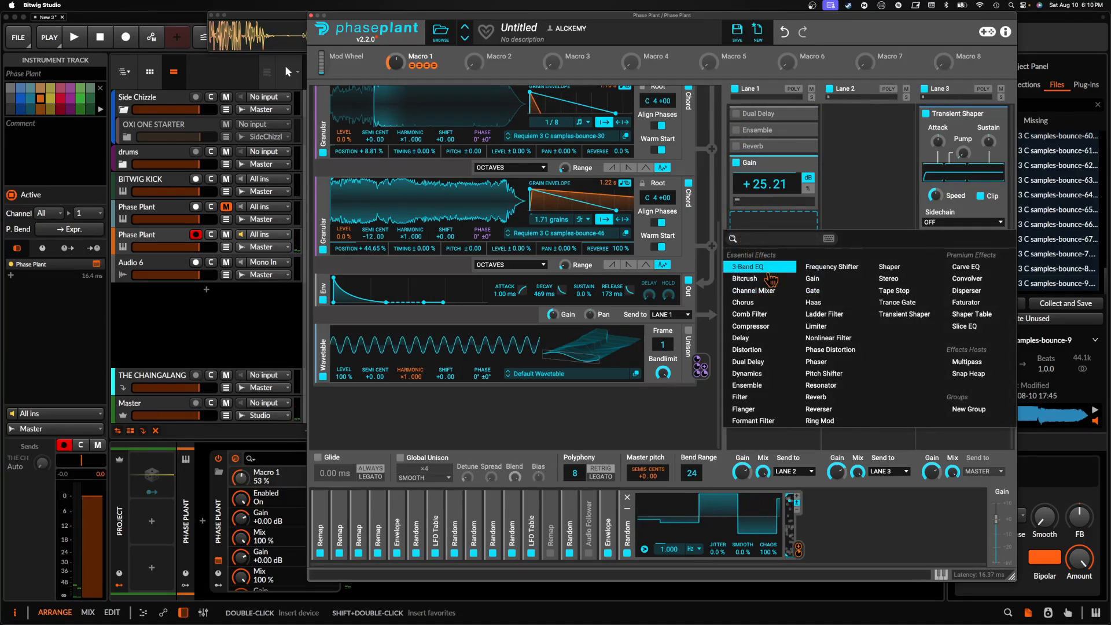
click(744, 341)
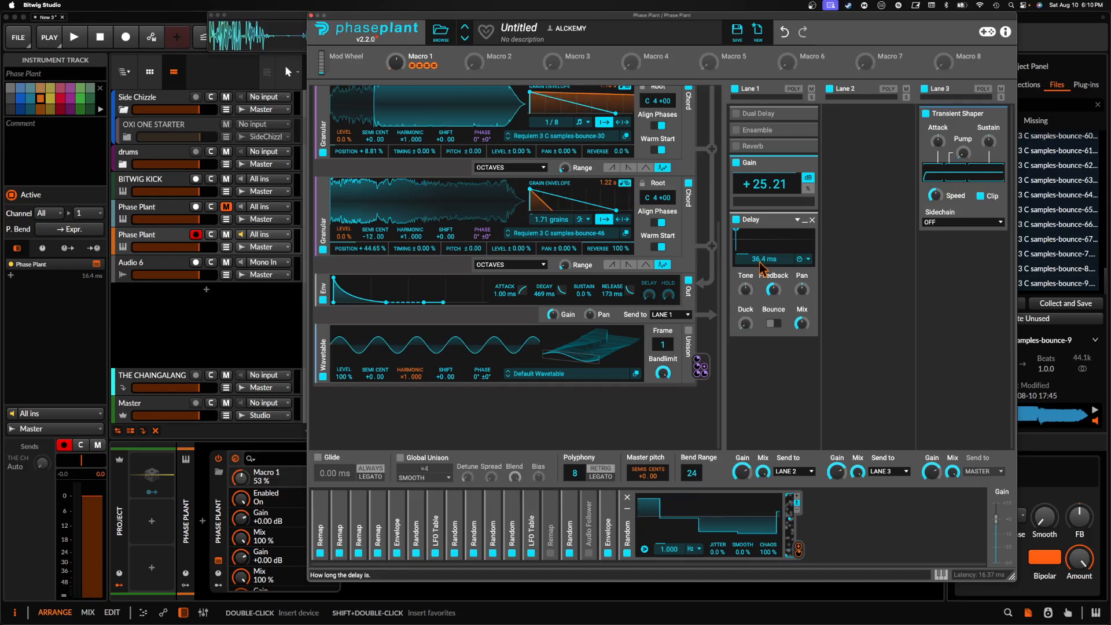
drag(765, 258, 765, 261)
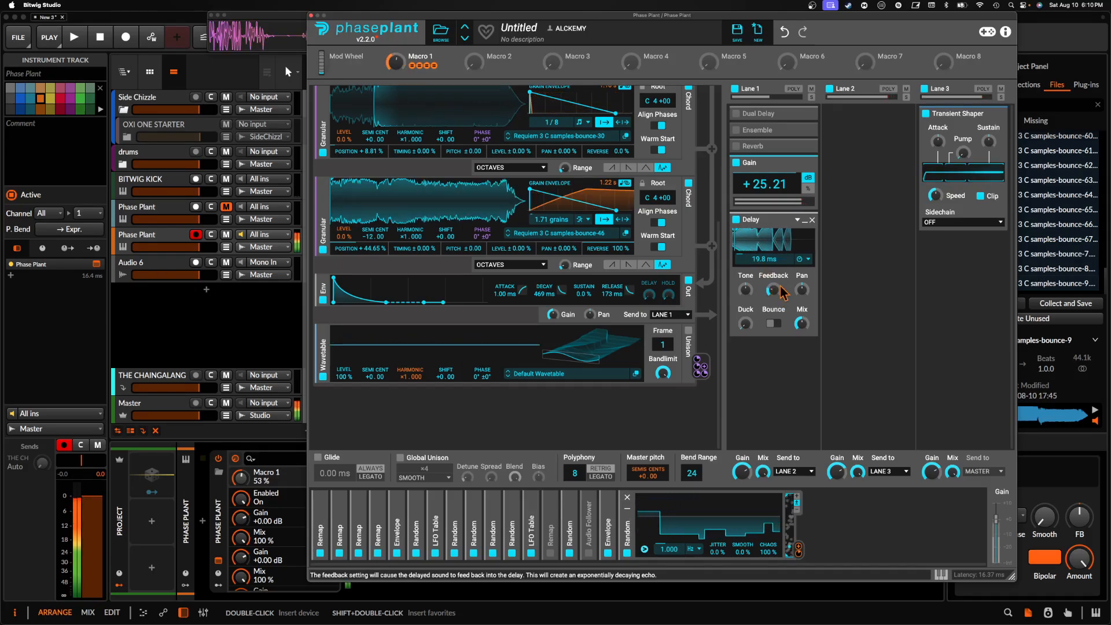
click(803, 222)
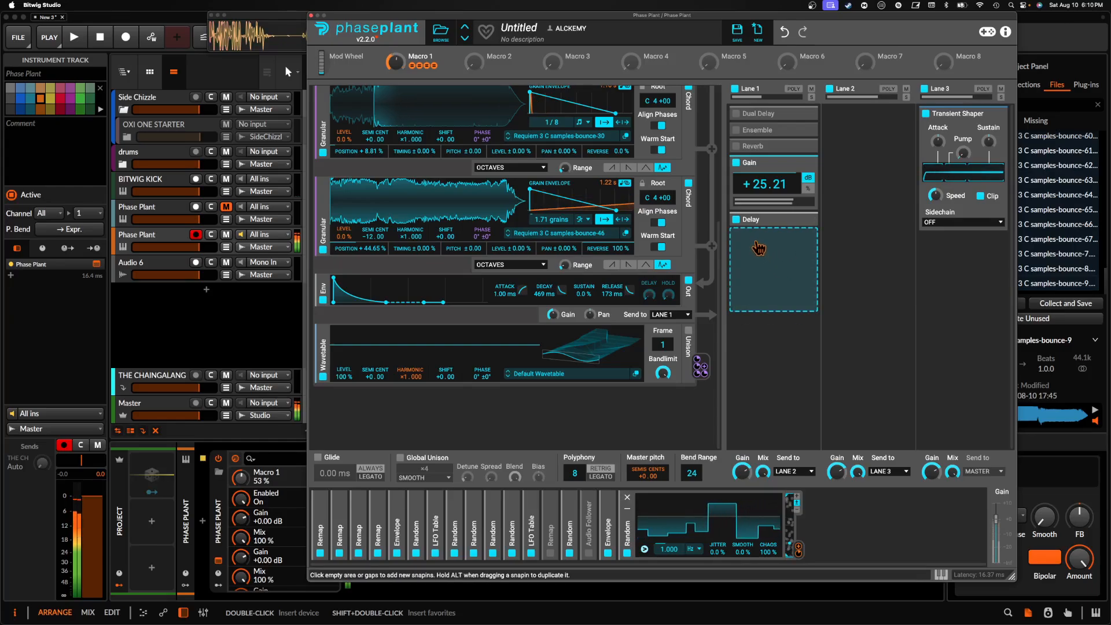
- Add a Comb Filter after the Delay, modulate its frequency with the 4/16 Random, enable Stereo and collapse it
click(804, 233)
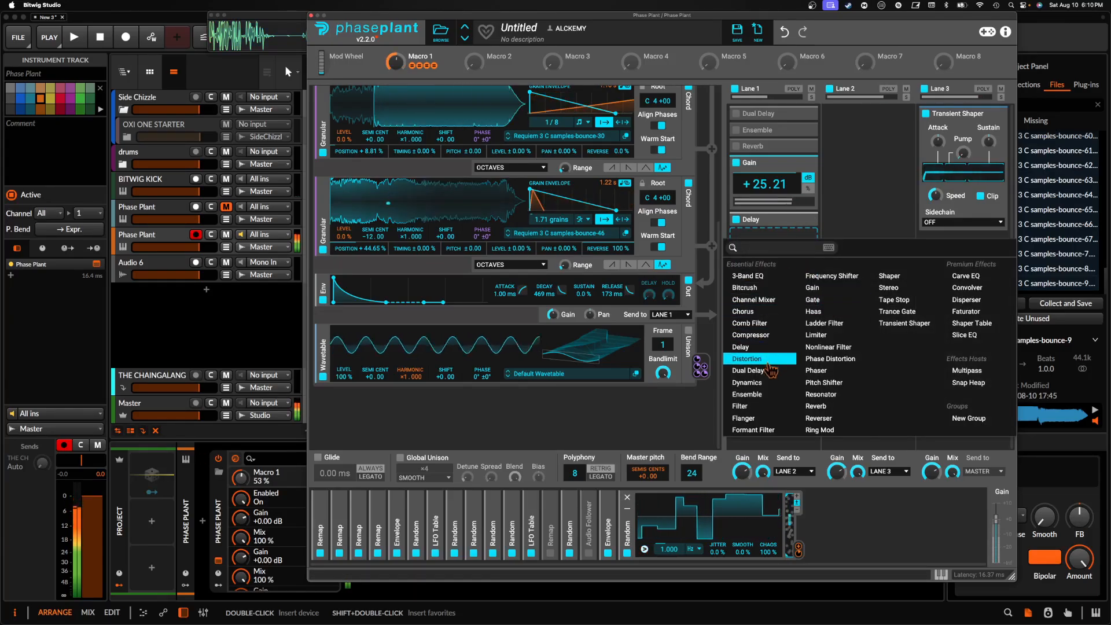
click(752, 323)
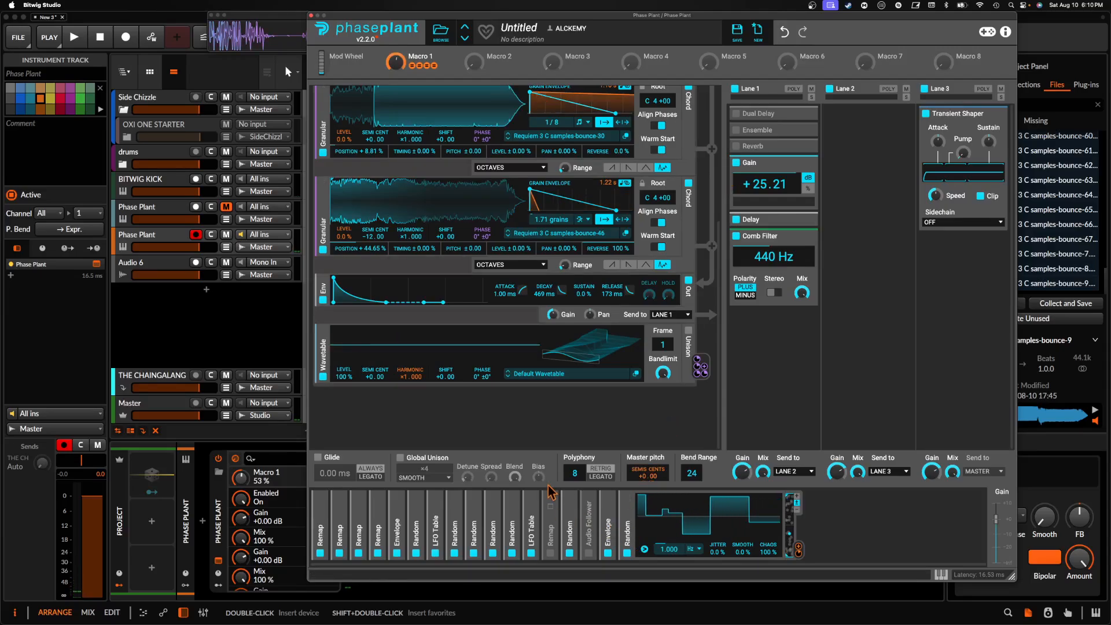
click(474, 506)
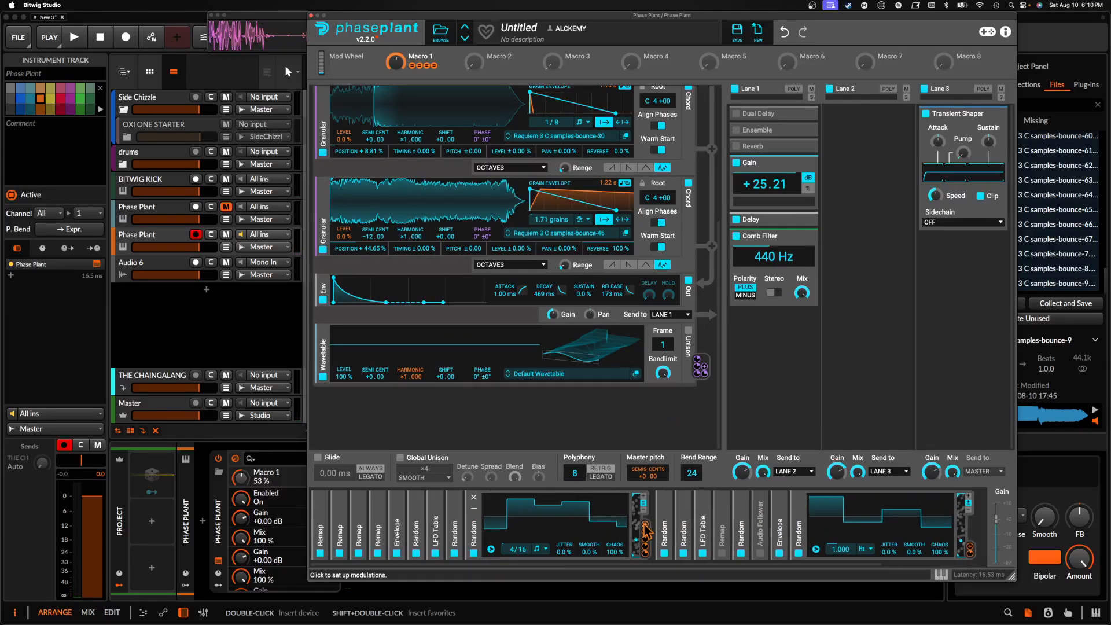
drag(644, 535, 774, 270)
click(745, 295)
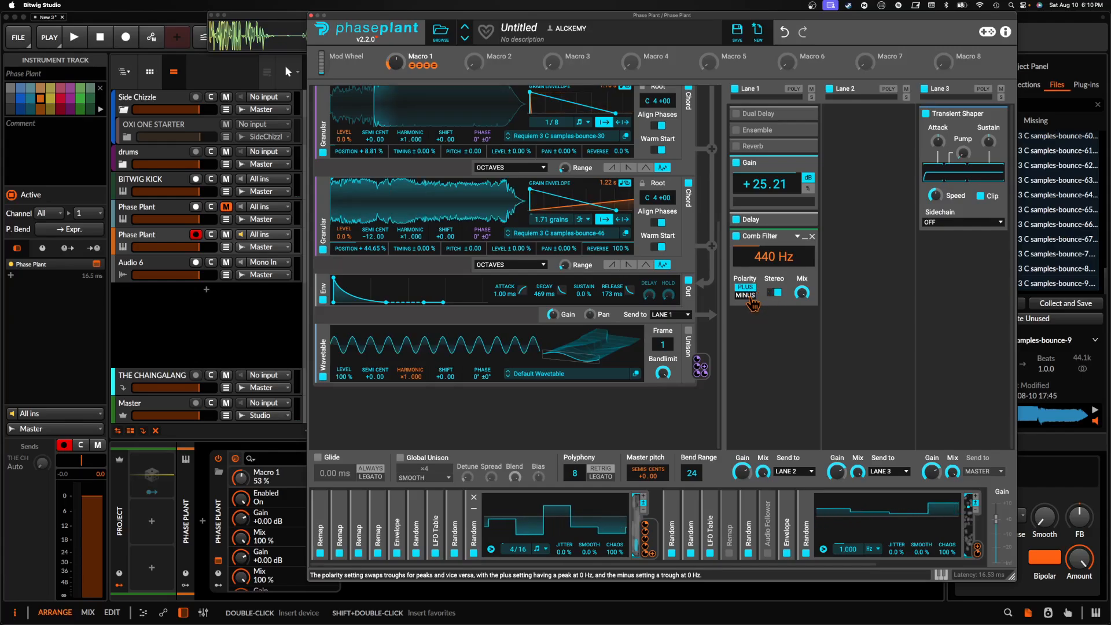
click(775, 293)
click(805, 237)
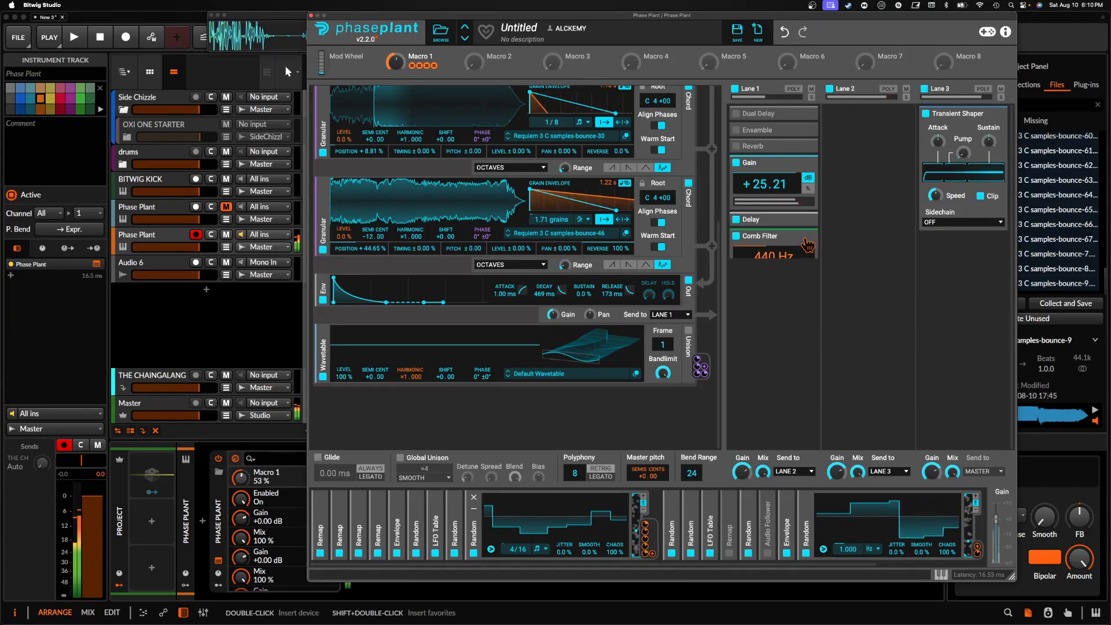
- Add a Shaper Table after the Comb Filter and raise its Drive to about +3.68 dB
click(764, 264)
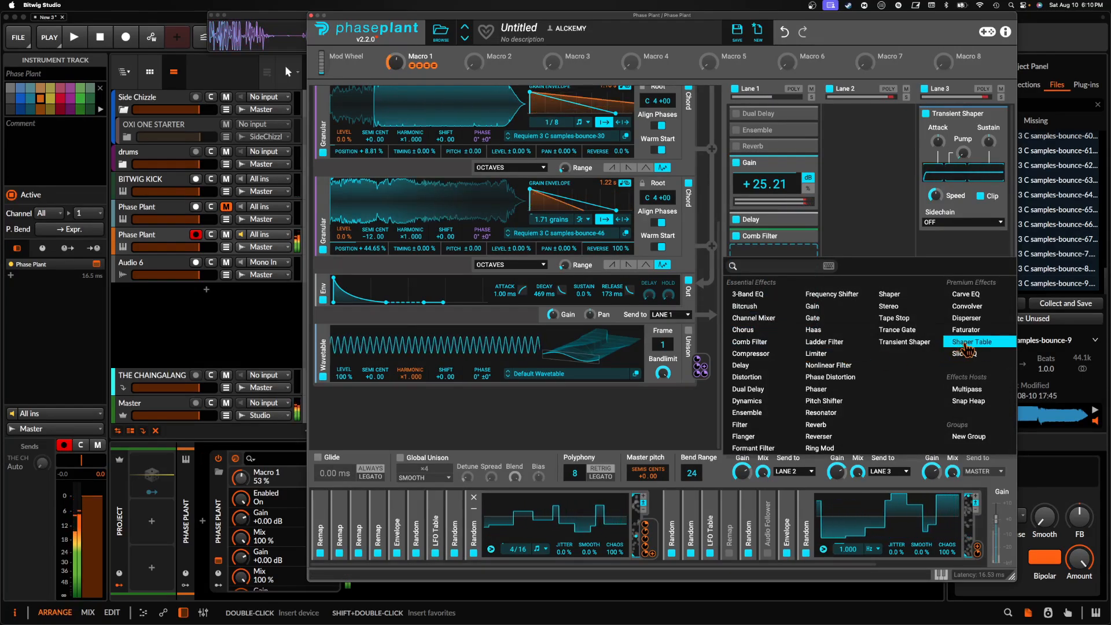
click(970, 342)
click(777, 369)
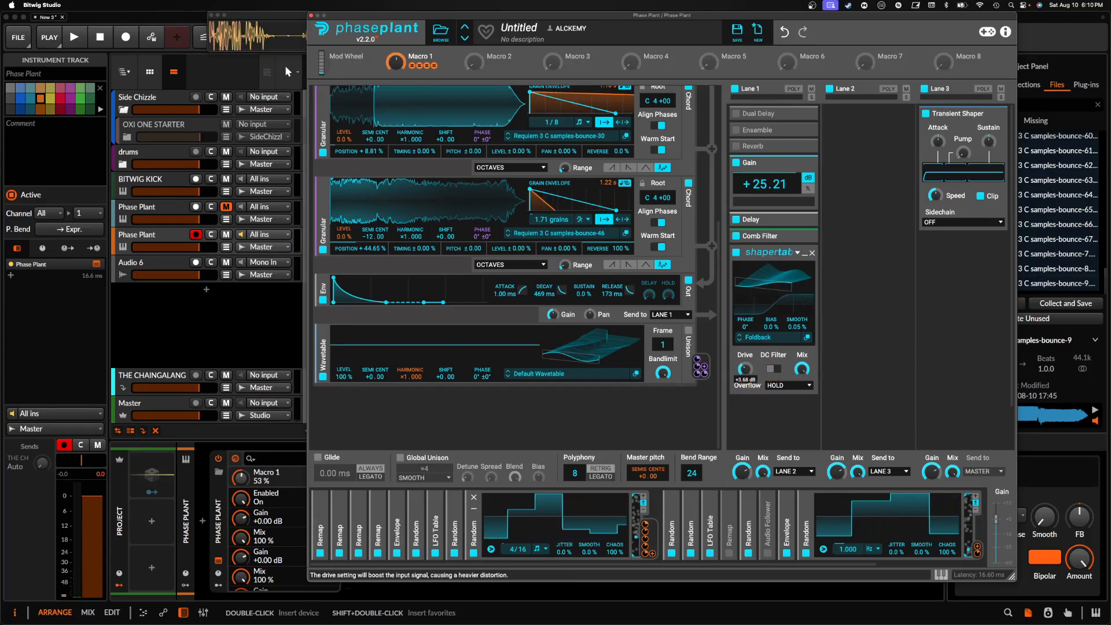
- Modulate the Shaper Table's table position with the 1.000 Hz Random modulator before the 4/16 Random, and collapse the effect
click(455, 508)
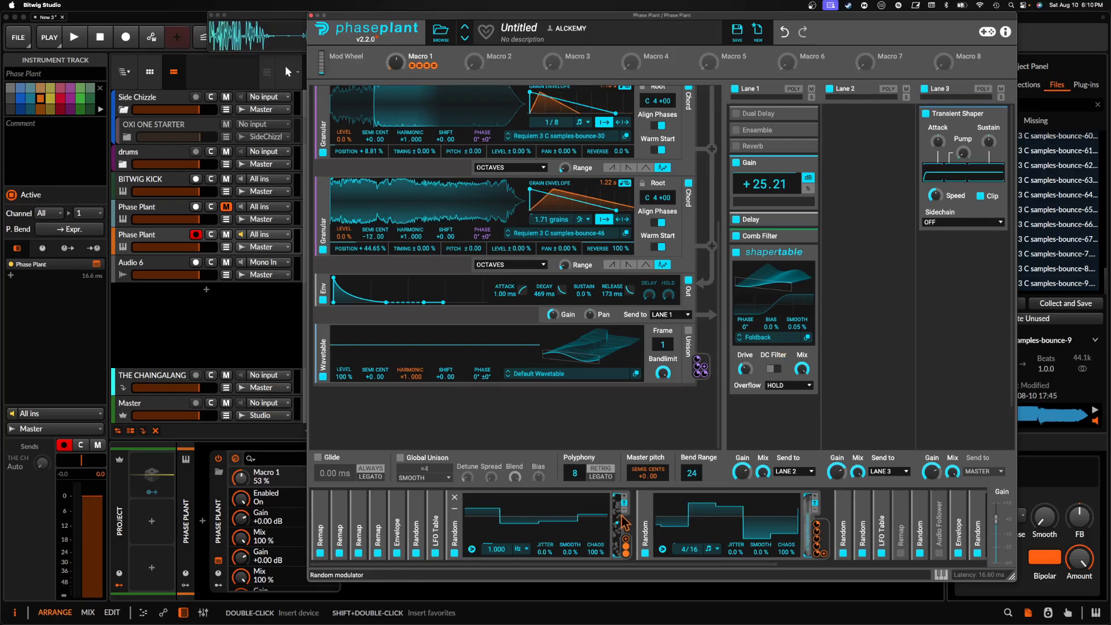
drag(625, 543, 773, 255)
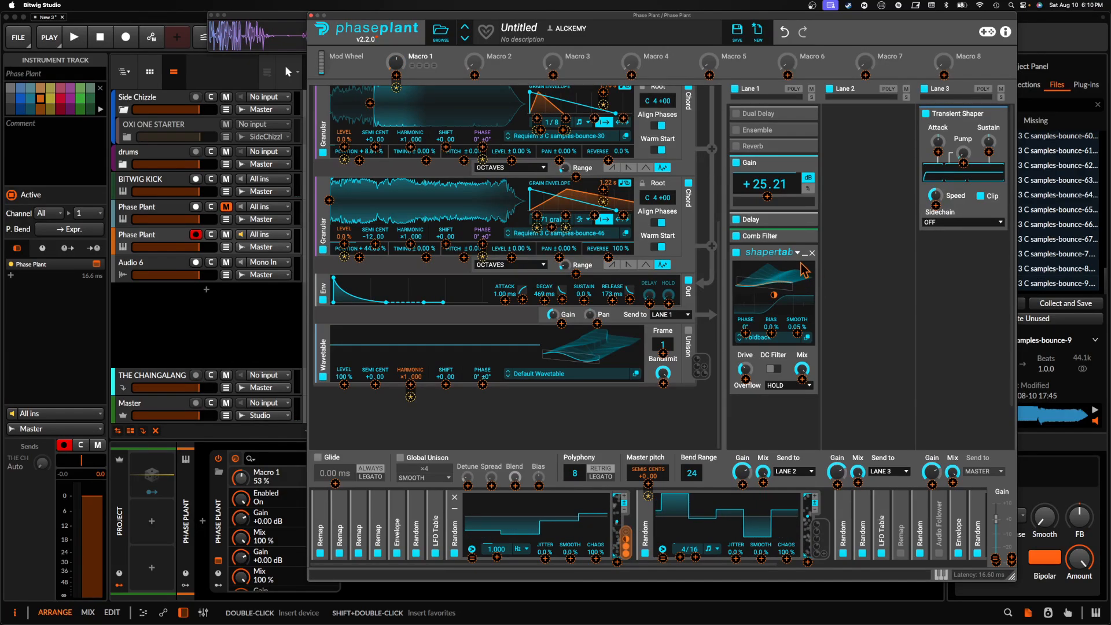
click(775, 291)
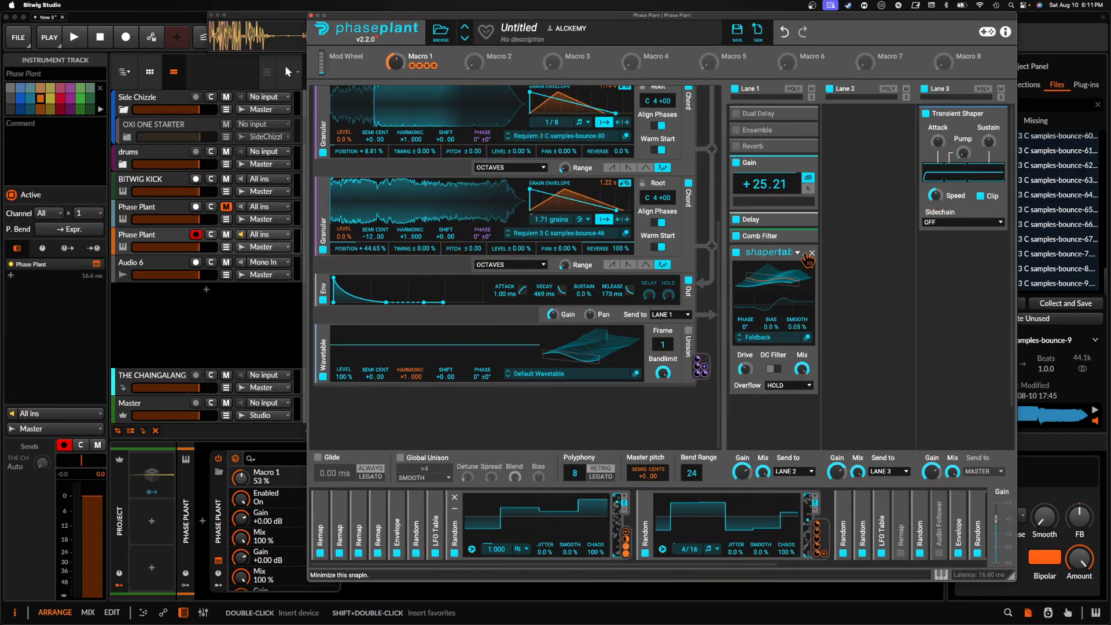
click(806, 255)
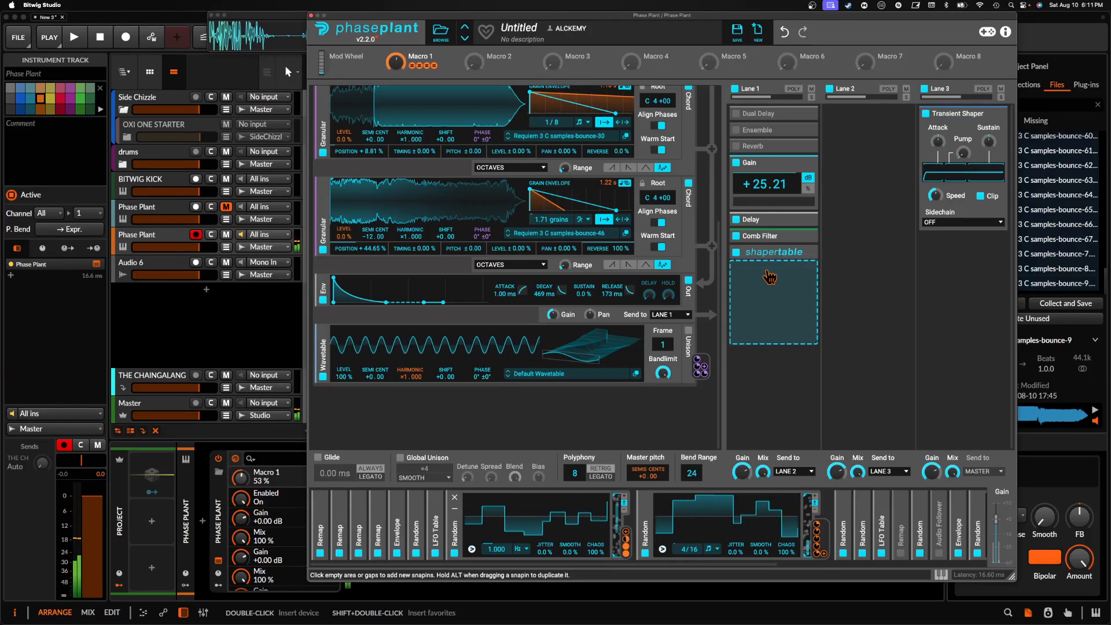
- Collapse the three open Random modulators, from the 4/16 one to the one after the last Envelope
click(645, 509)
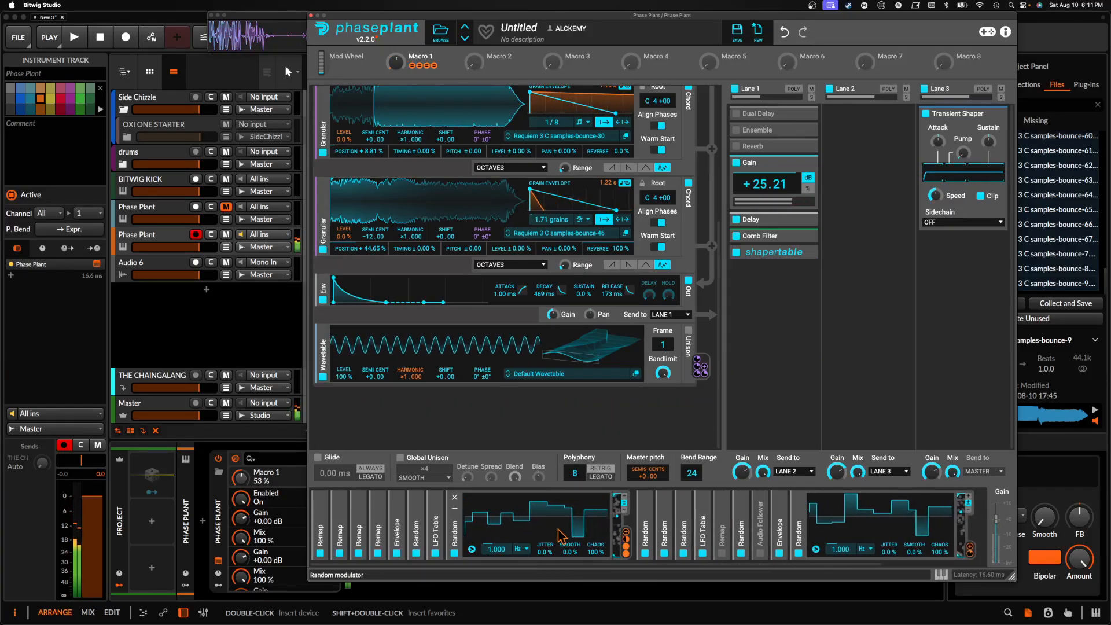
click(454, 509)
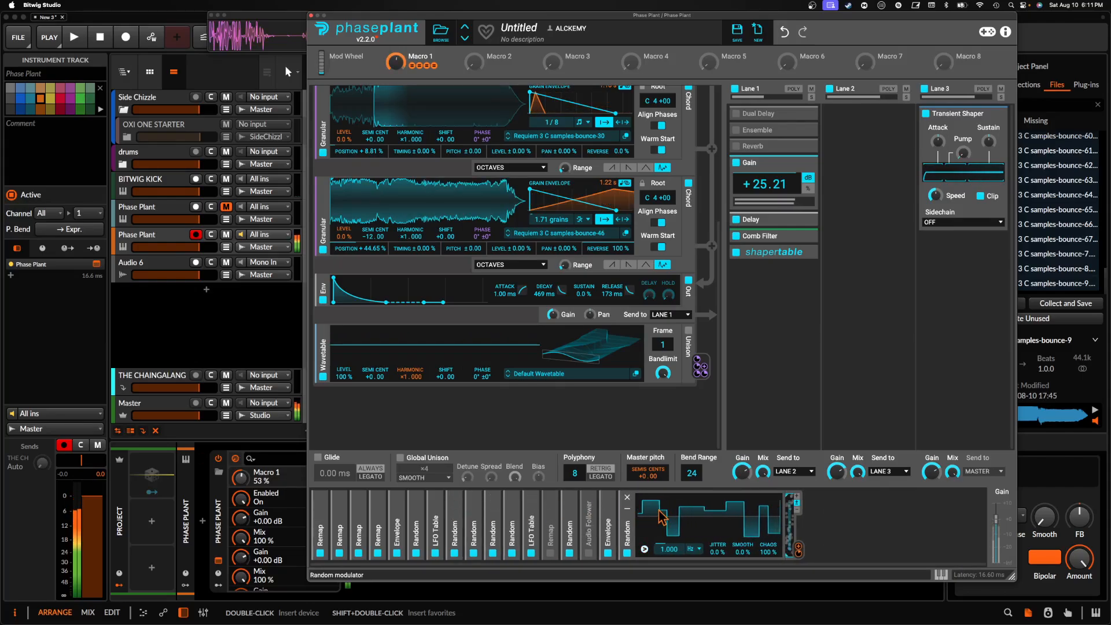
click(628, 508)
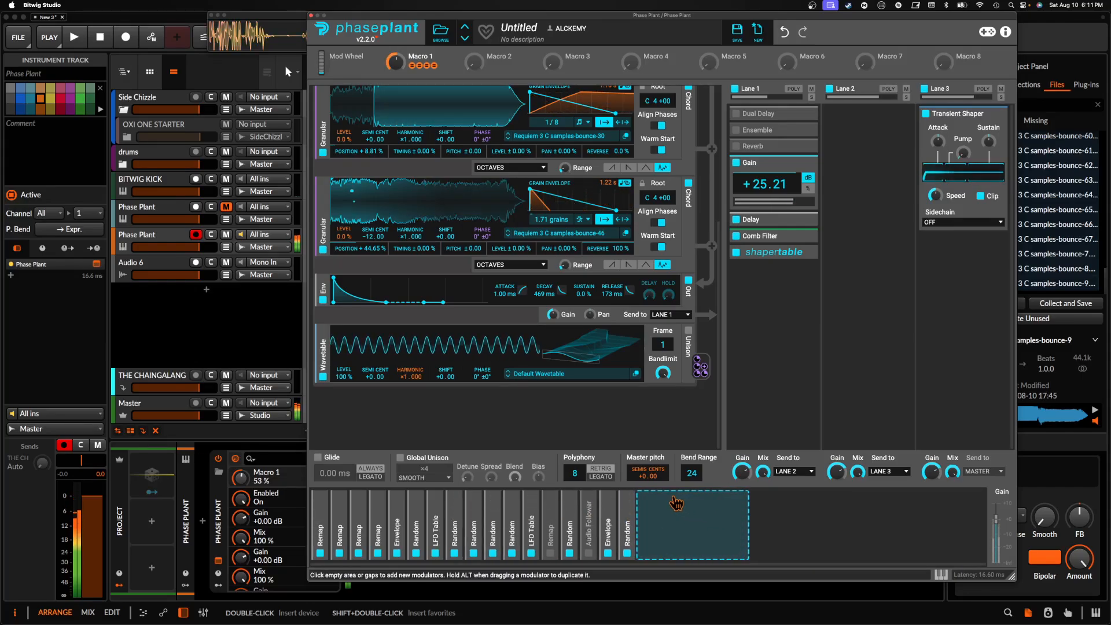
- Add an LFO at the end of the modulators, modulate the Master pitch with it and set its rate to 0.000 Hz
click(675, 503)
click(691, 489)
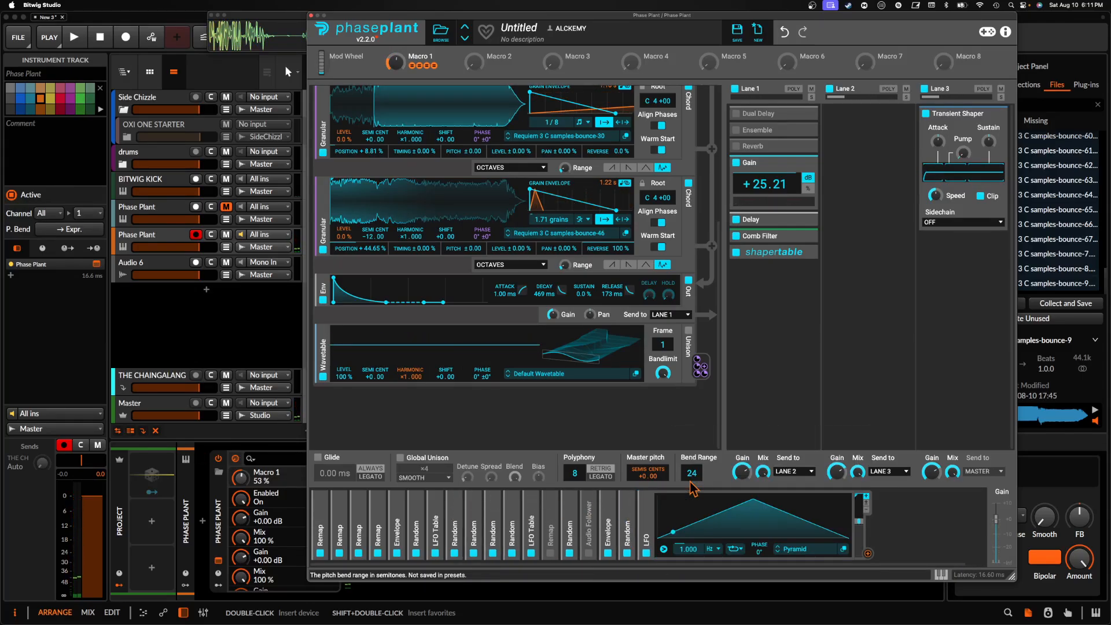
drag(850, 552, 648, 475)
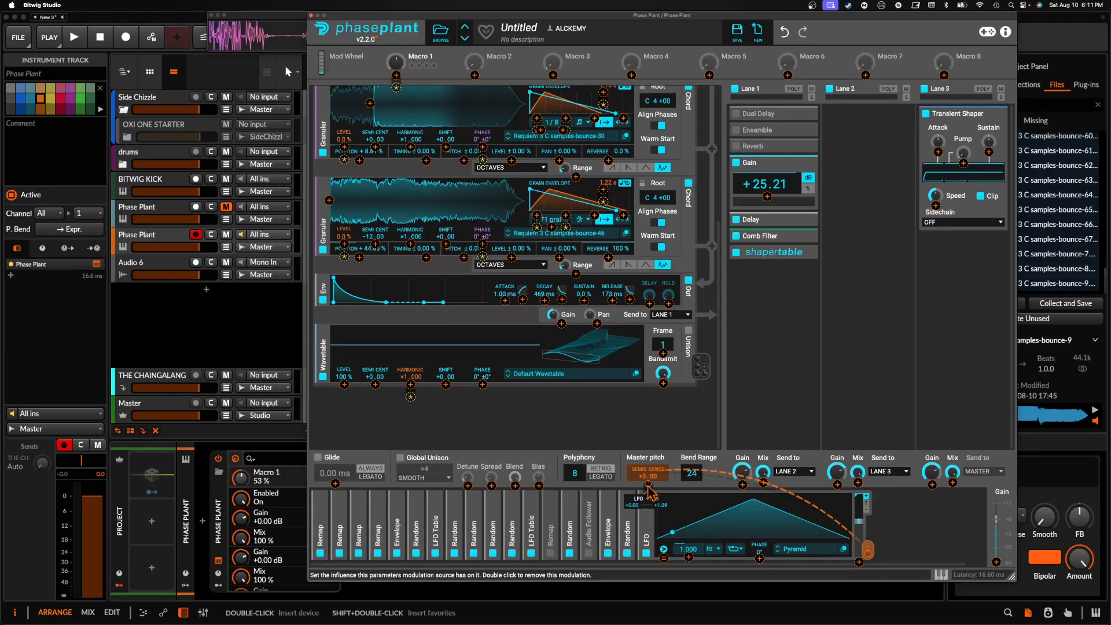
click(702, 494)
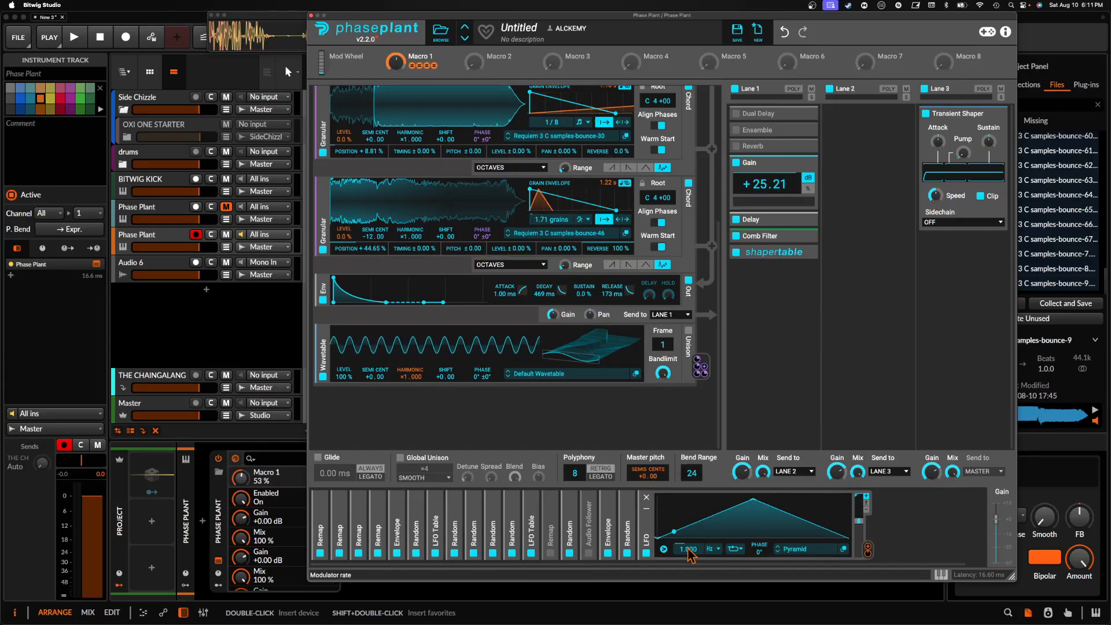
drag(688, 549, 688, 554)
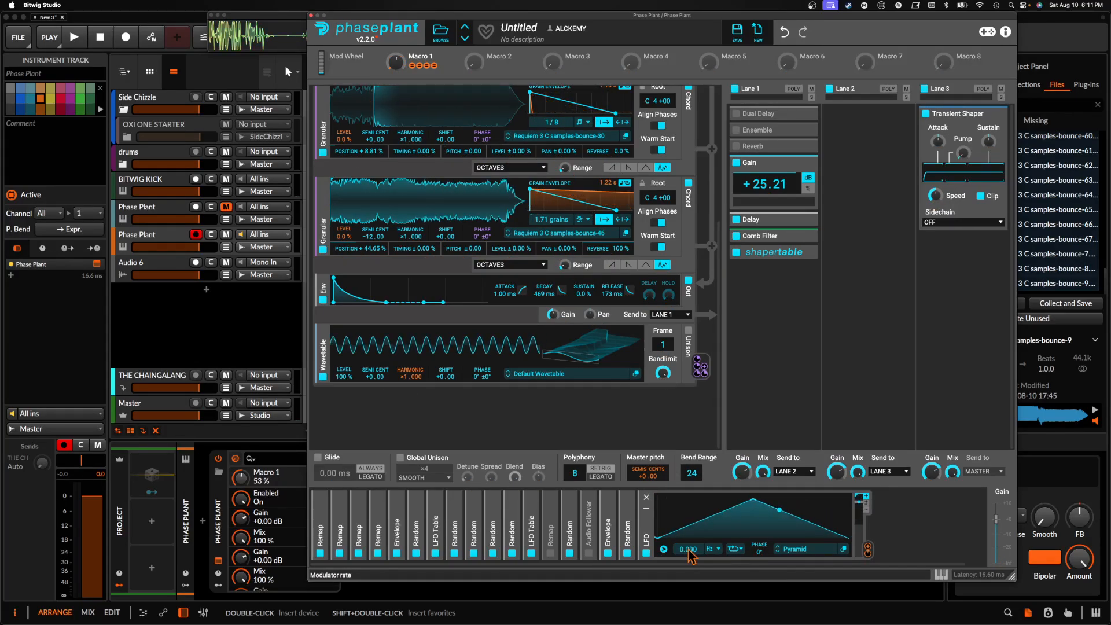
- Add a Random modulator after the new LFO and modulate the LFO's phase with it
click(891, 526)
click(843, 514)
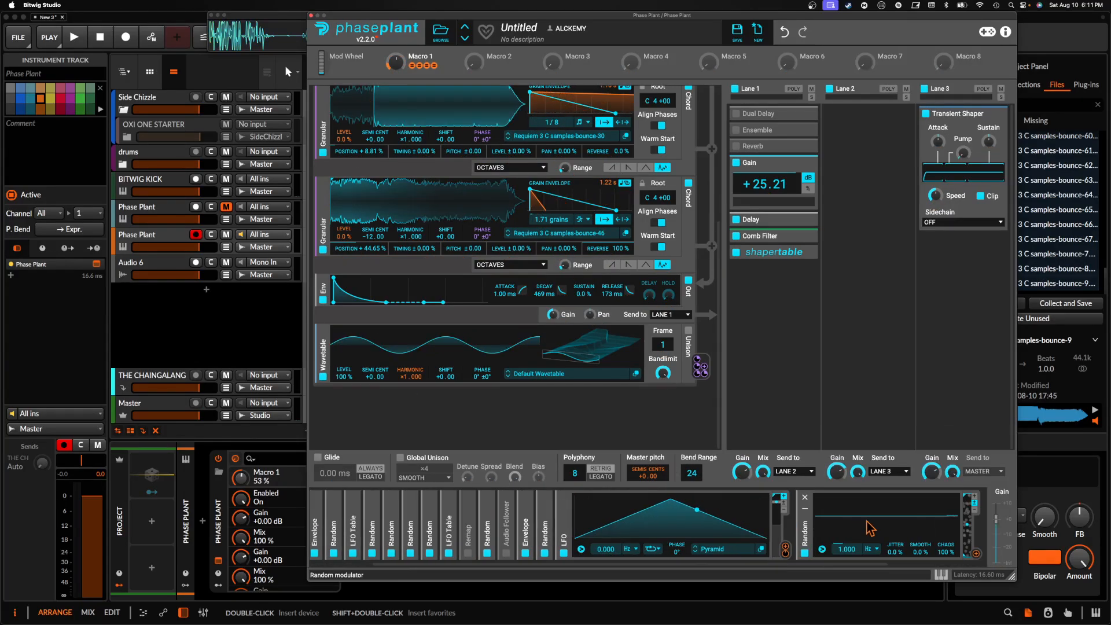
click(976, 555)
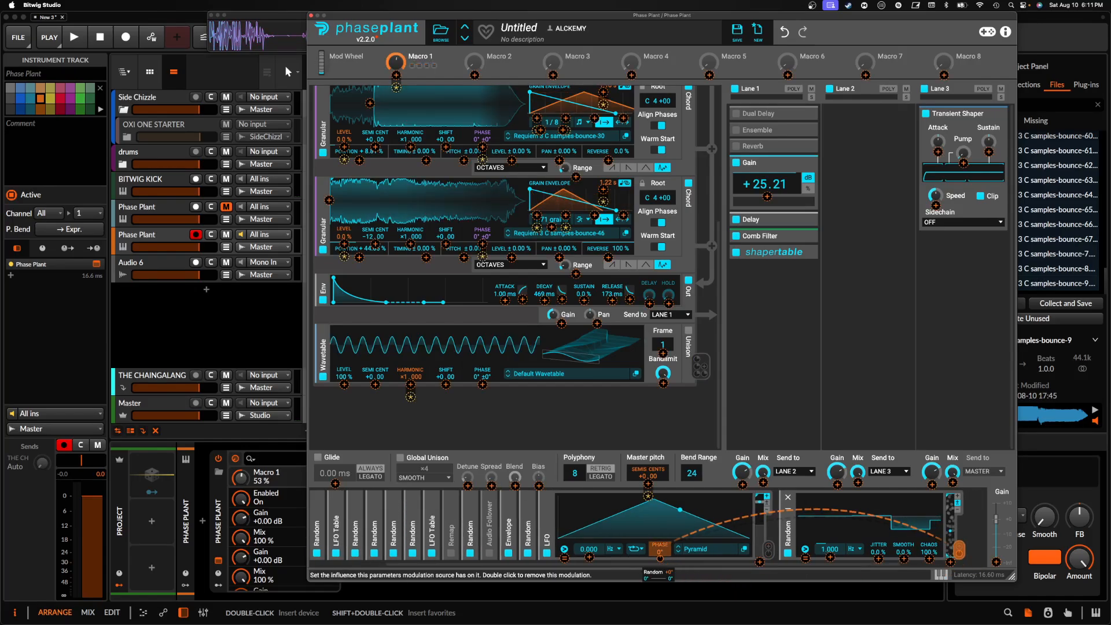
click(635, 495)
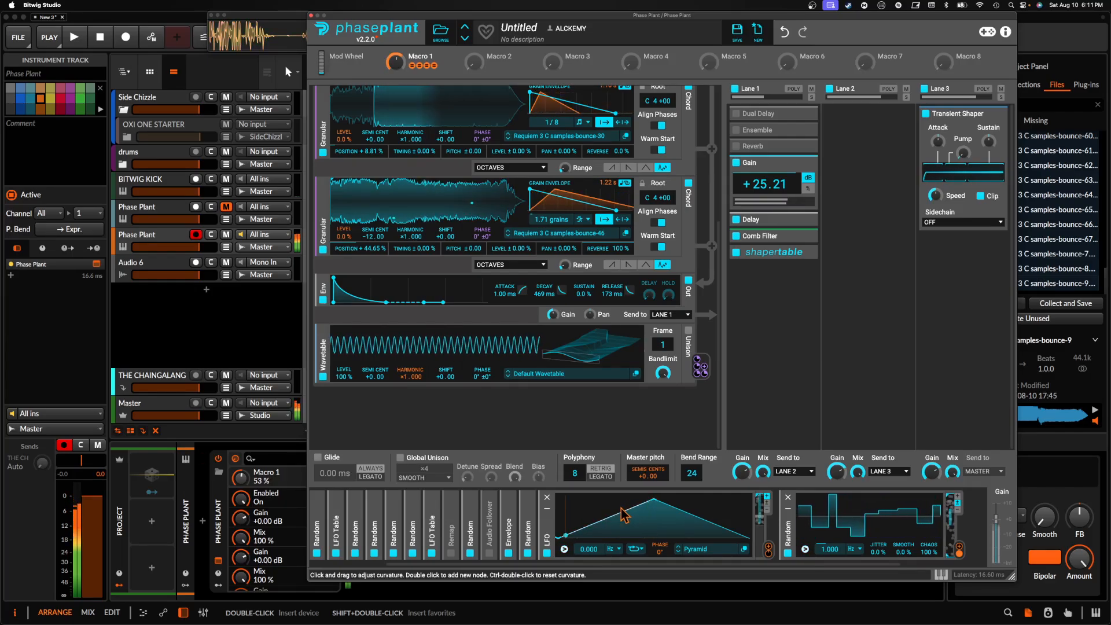
- Collapse the Lane 1 Gain effect, the LFO and the last Random modulator
click(806, 171)
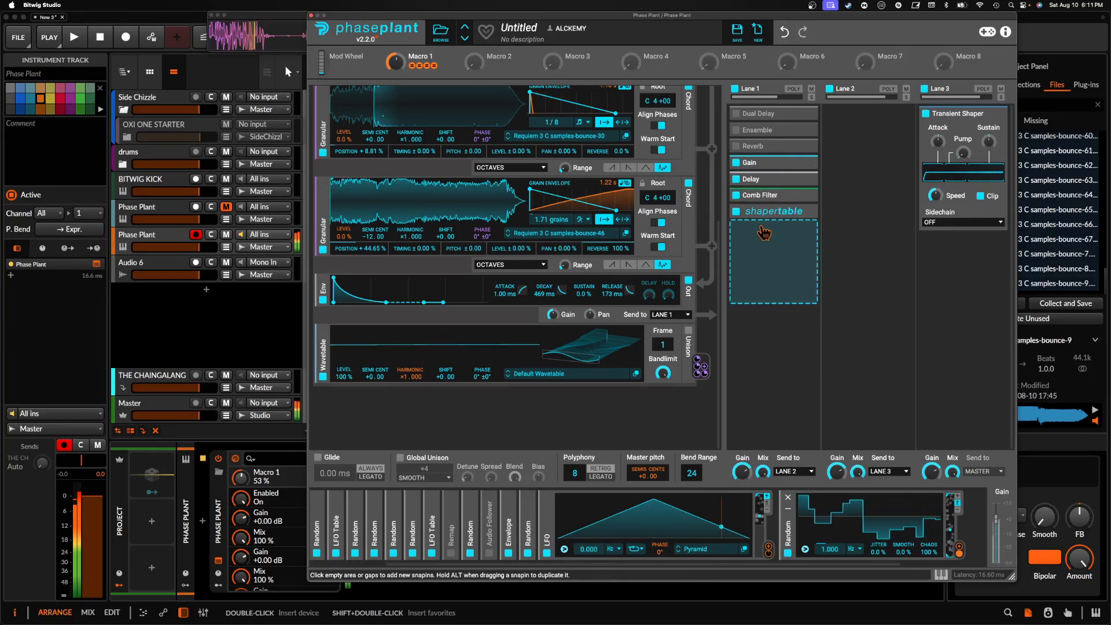
click(548, 510)
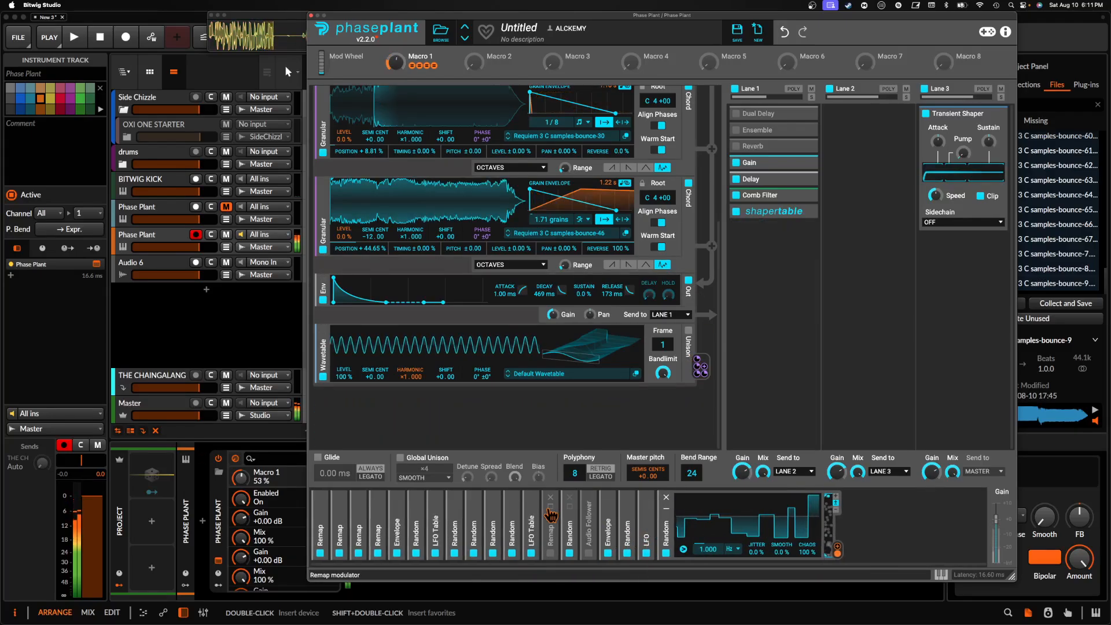
click(665, 509)
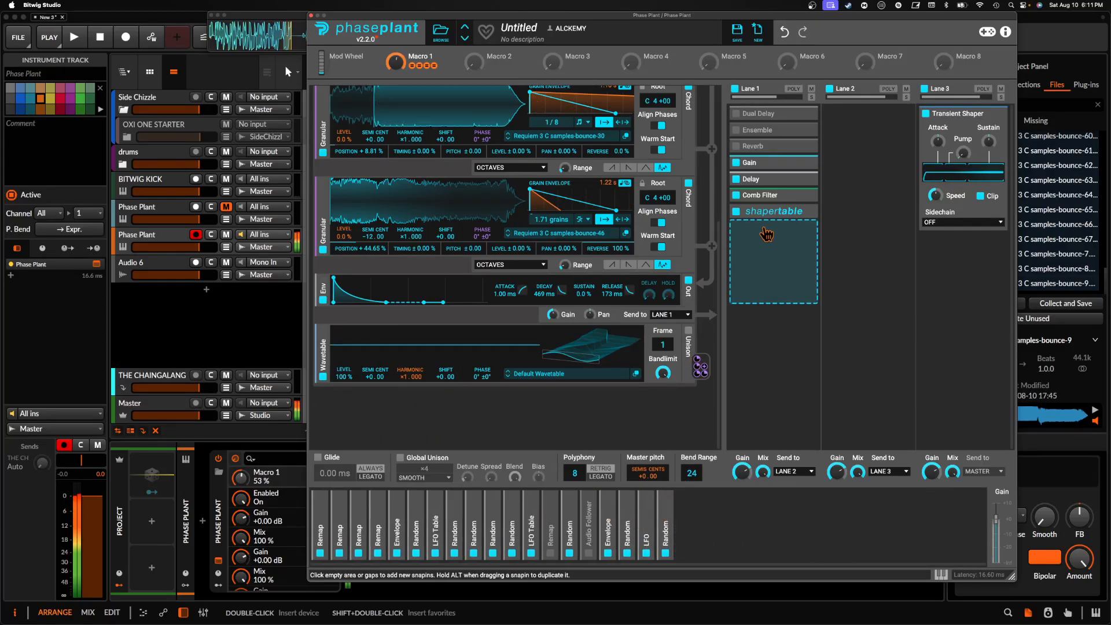
click(765, 236)
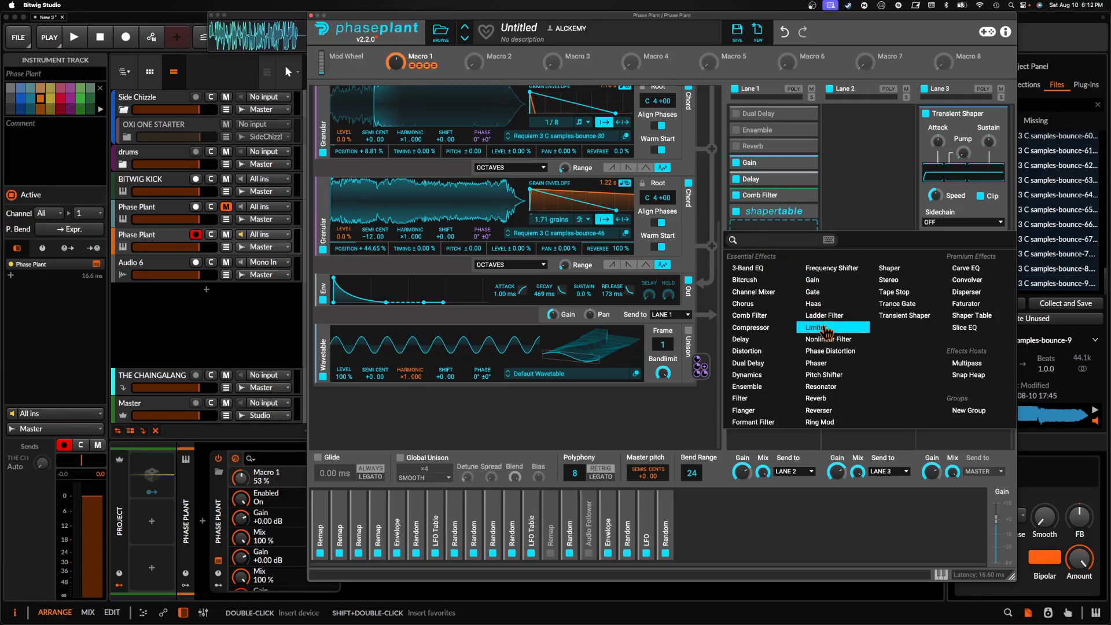
click(787, 224)
click(784, 228)
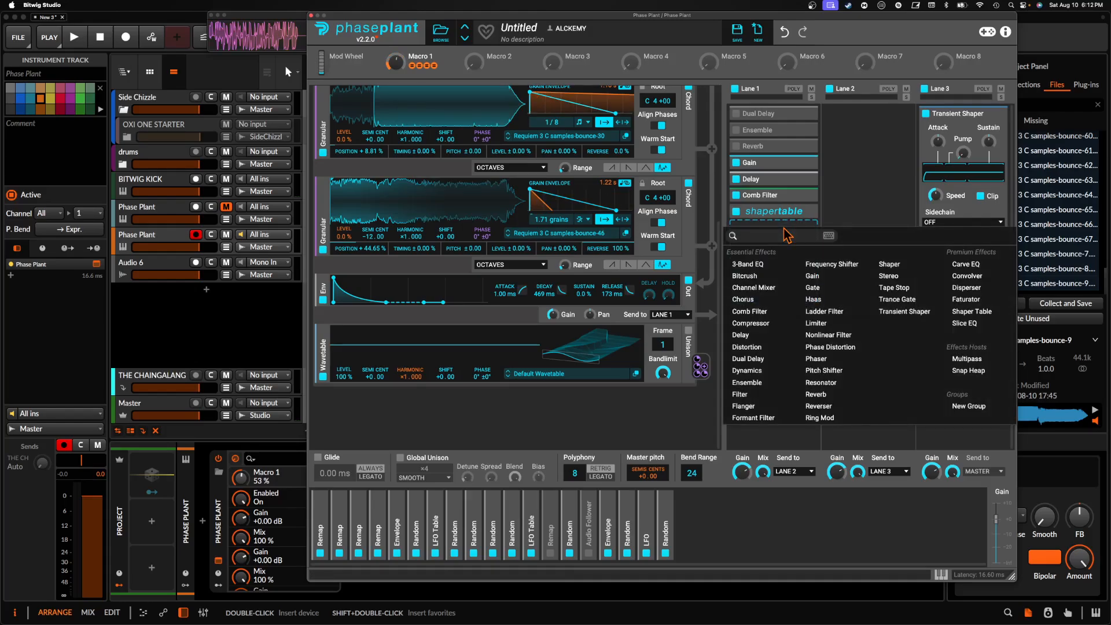
click(791, 217)
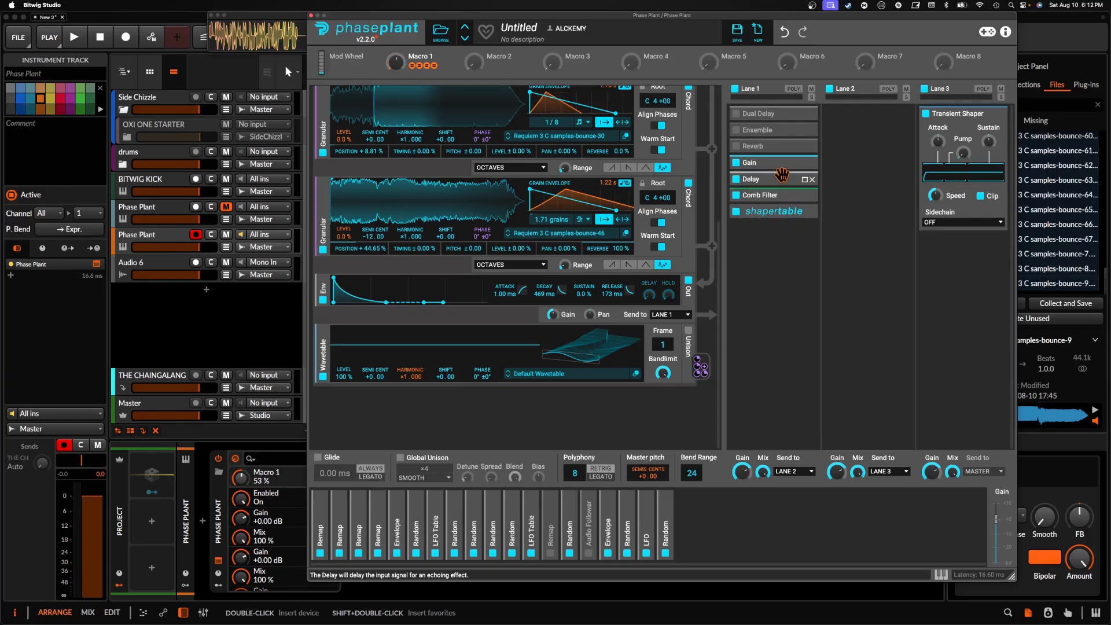
- Add a Compressor after the Shaper Table, lower its Threshold, raise its Makeup gain and collapse it
click(756, 250)
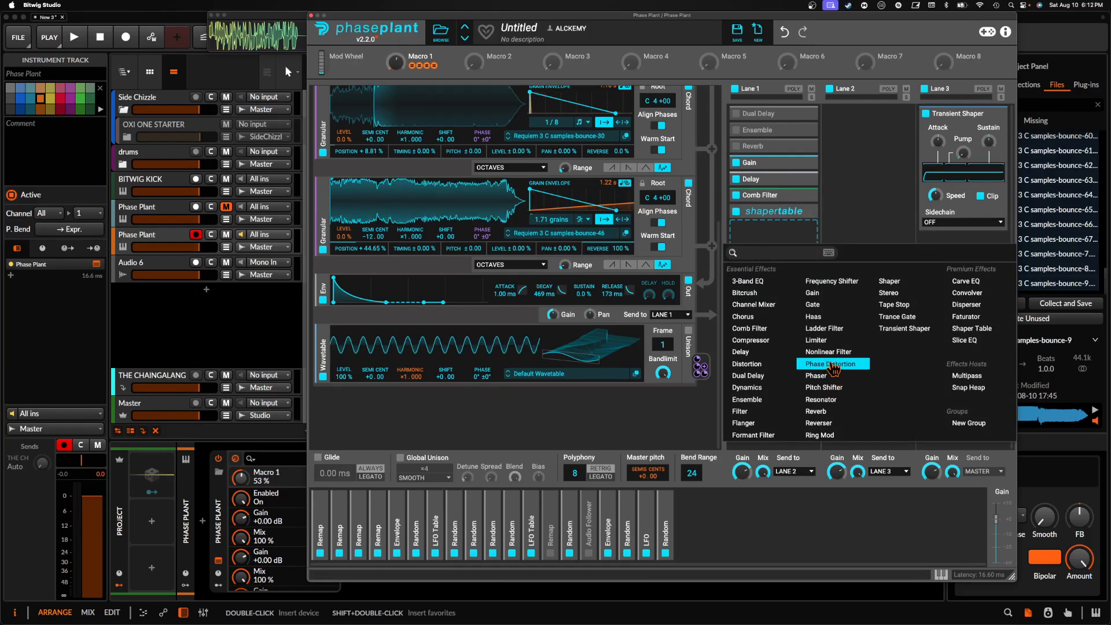
click(759, 341)
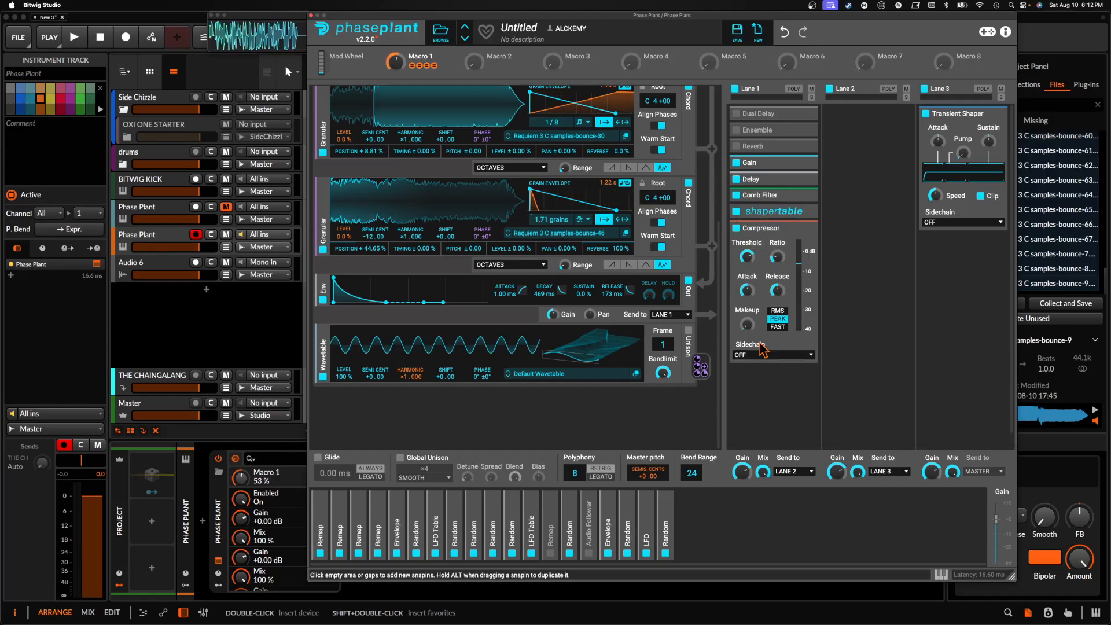
drag(747, 257, 747, 310)
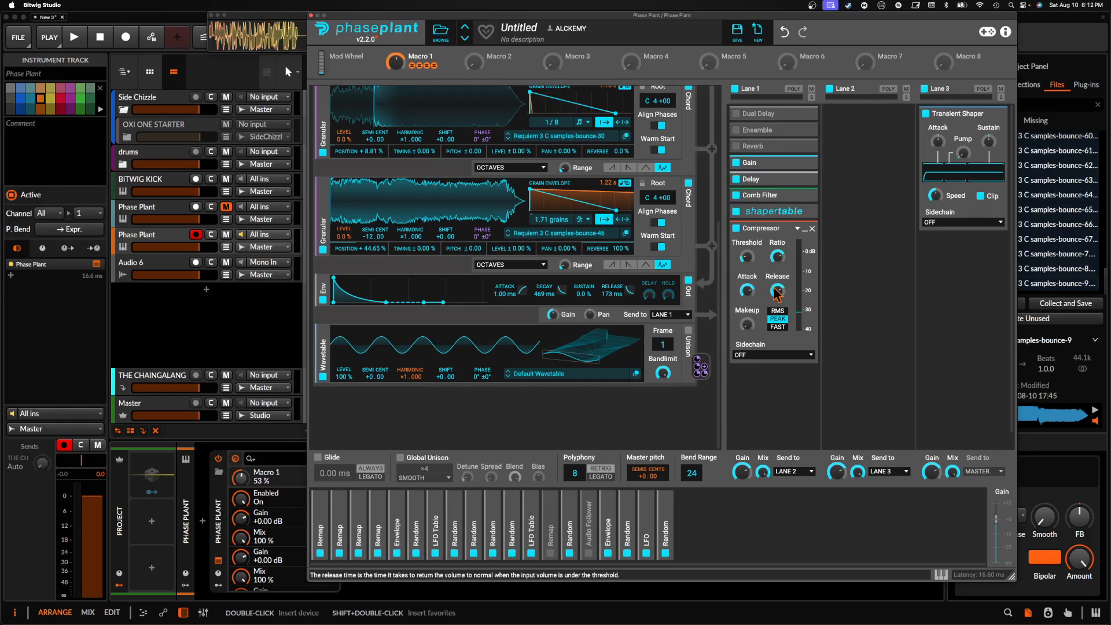
drag(746, 325, 746, 269)
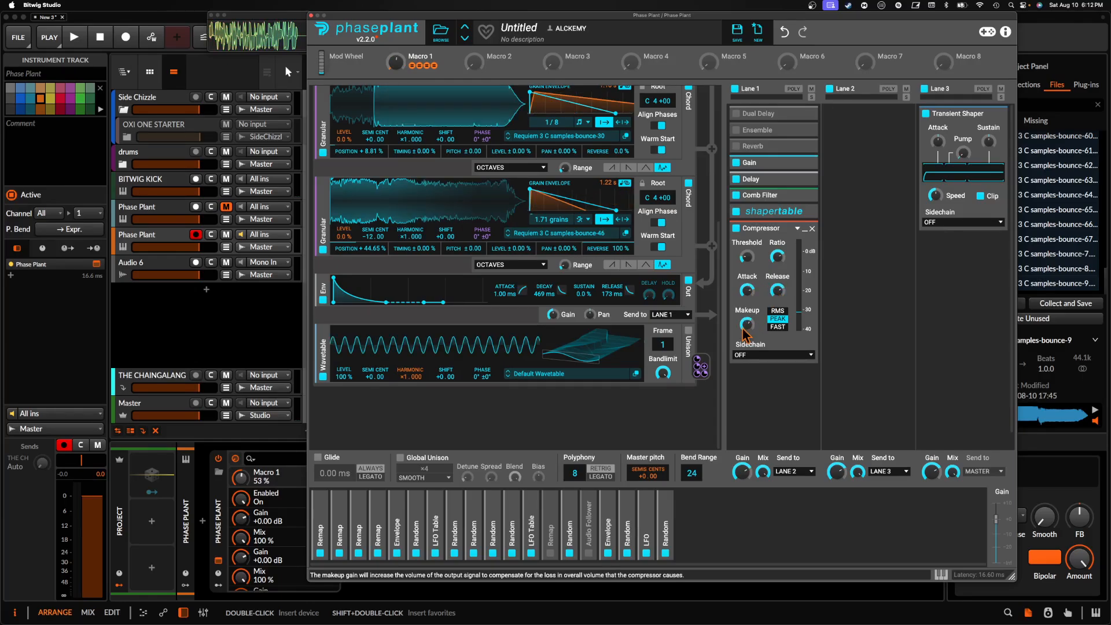
click(804, 229)
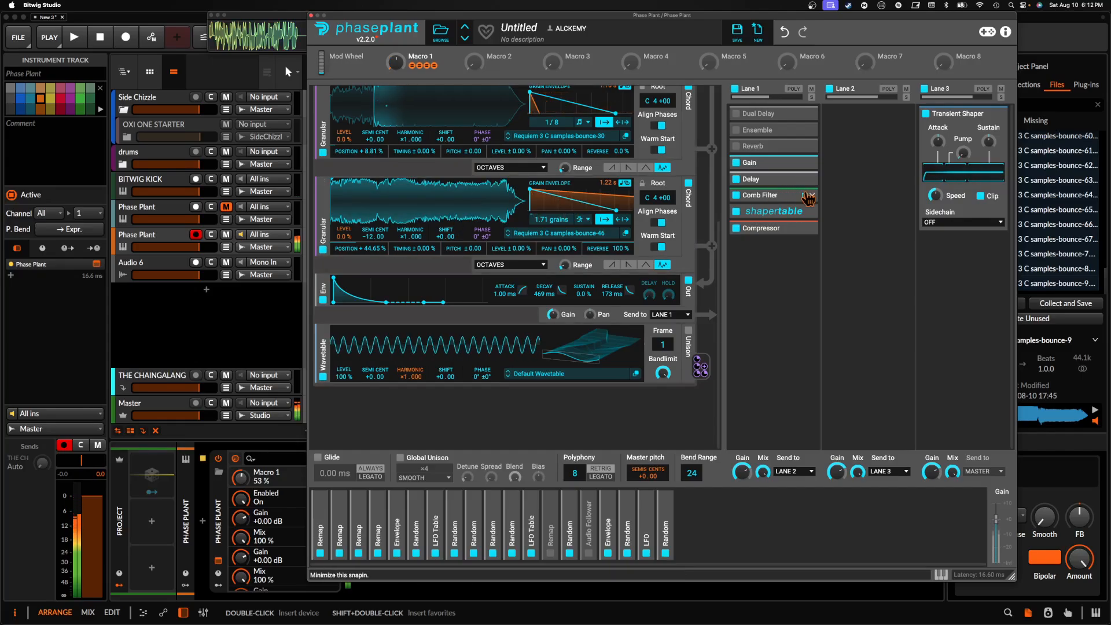
- Modulate the Lane 1 Delay's time with the last Random modulator and collapse the Delay
click(769, 179)
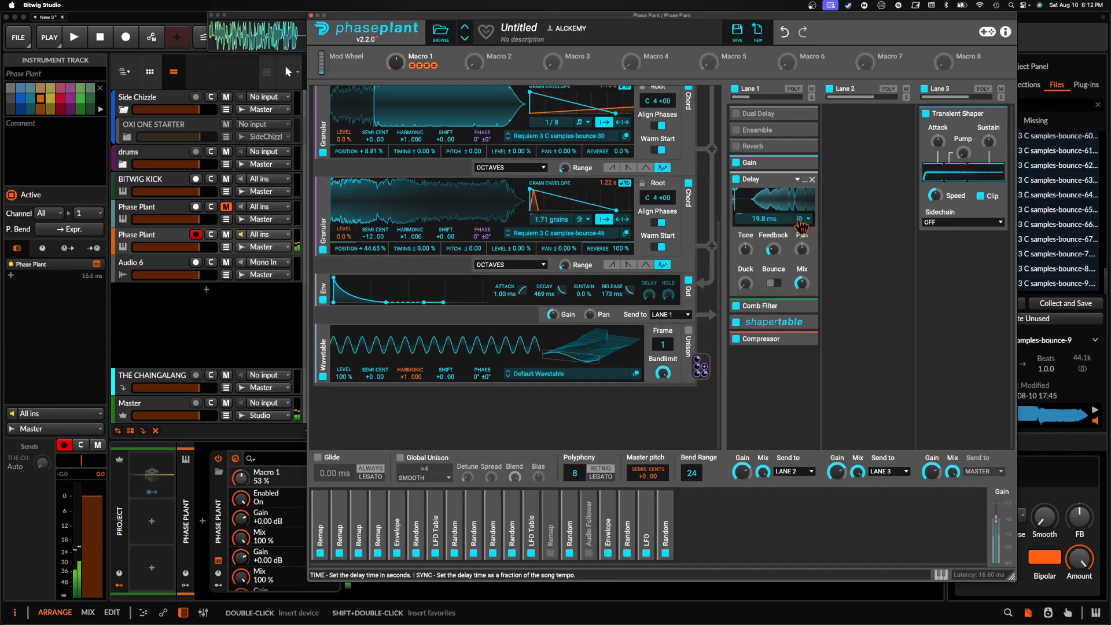
click(716, 524)
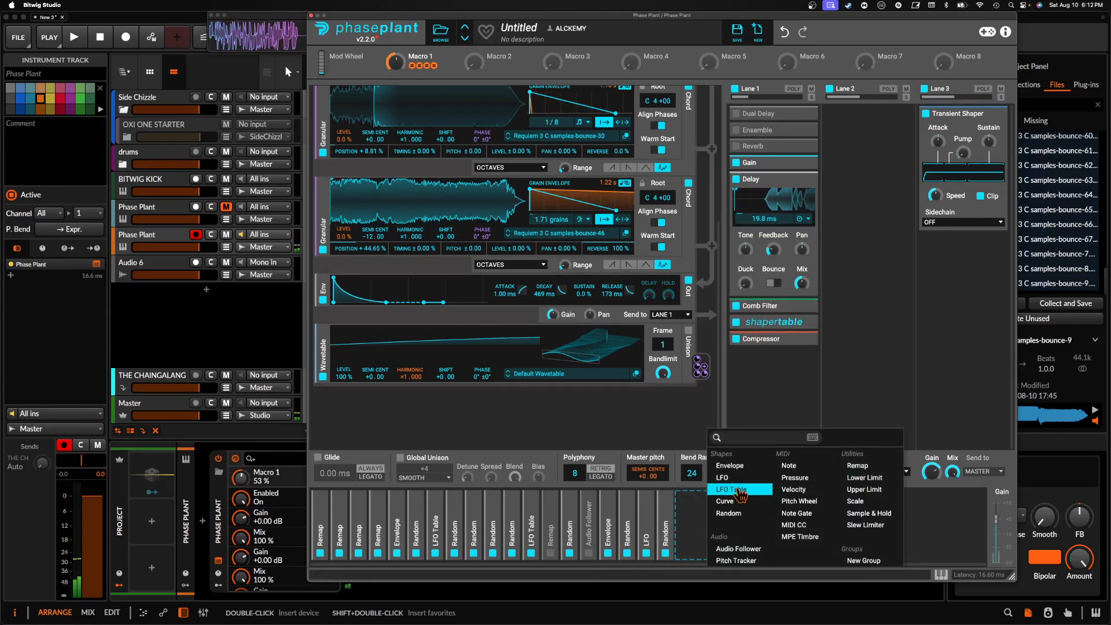
click(728, 513)
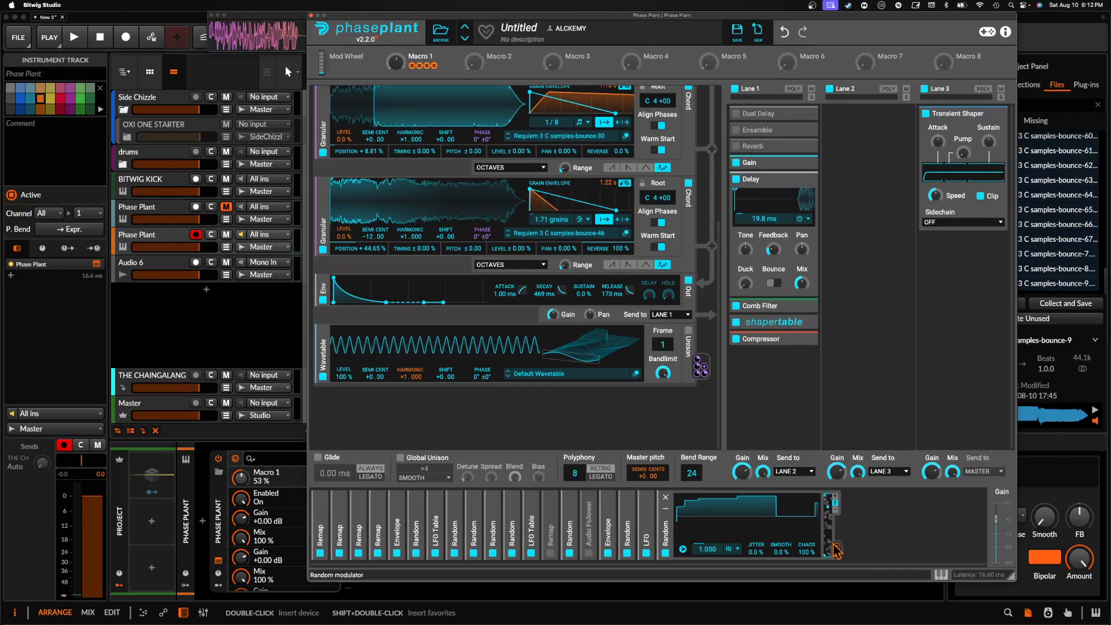
drag(837, 545, 805, 403)
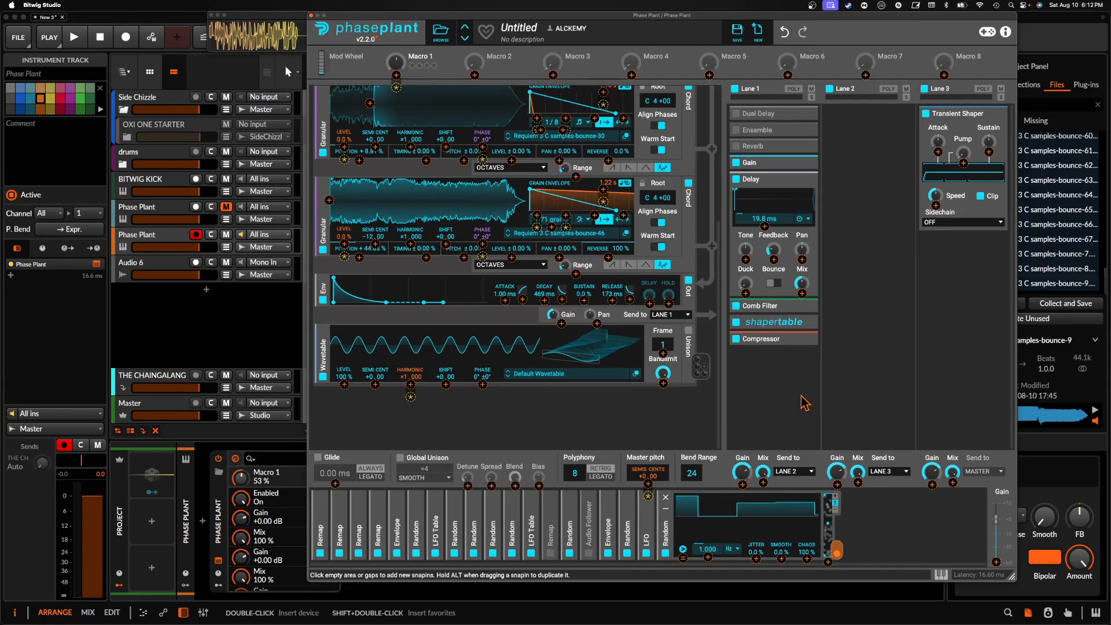
drag(761, 223, 763, 224)
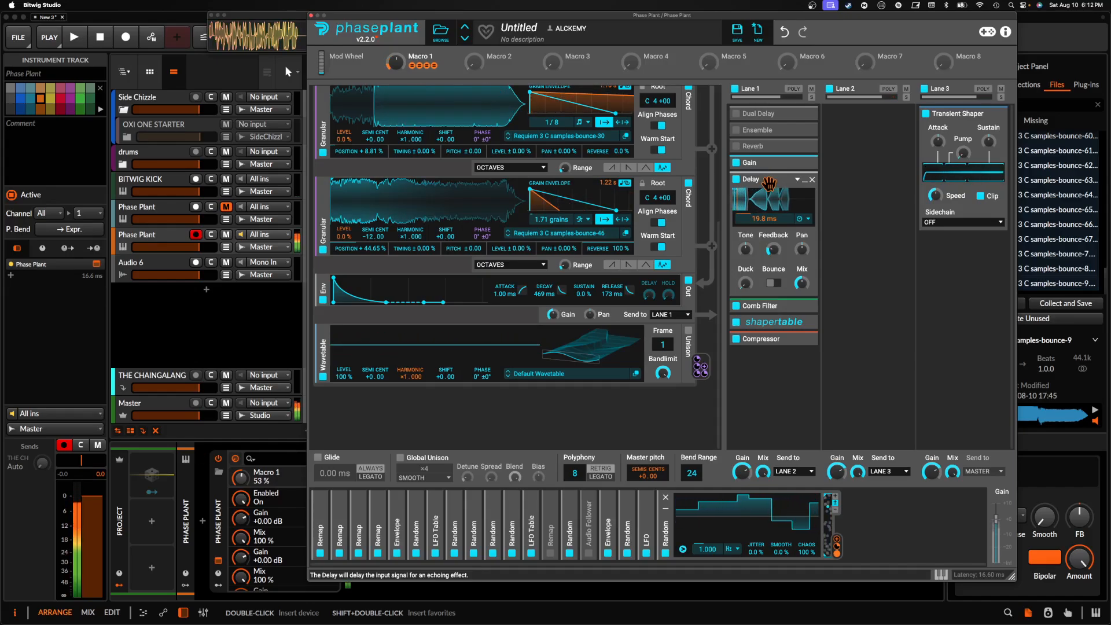
click(805, 179)
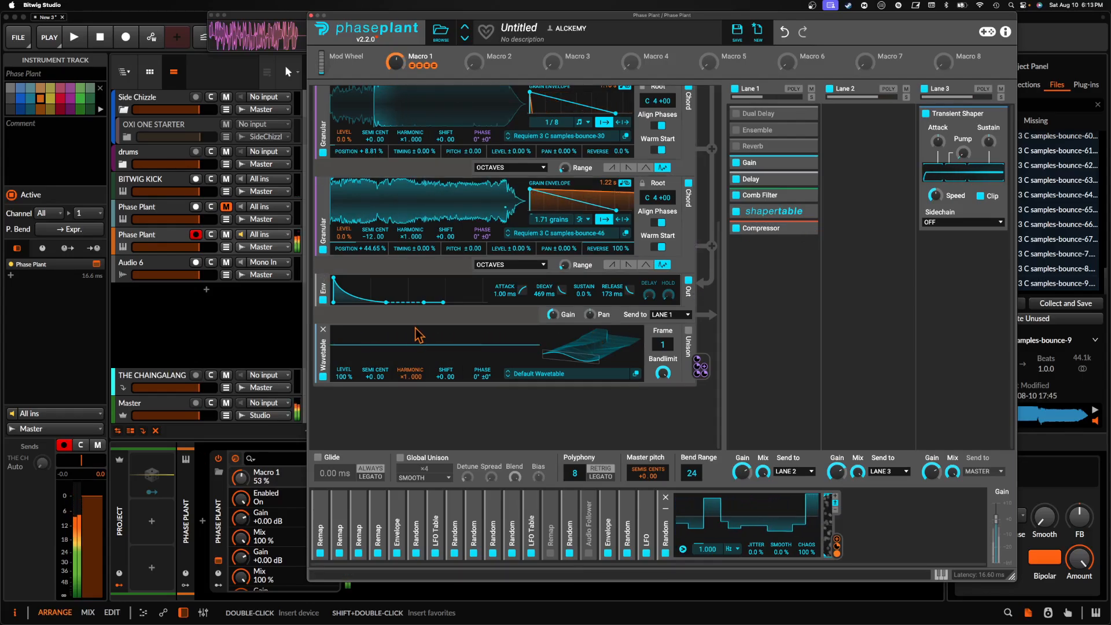
- Raise the output envelope's sustain to 100%
drag(385, 302, 386, 279)
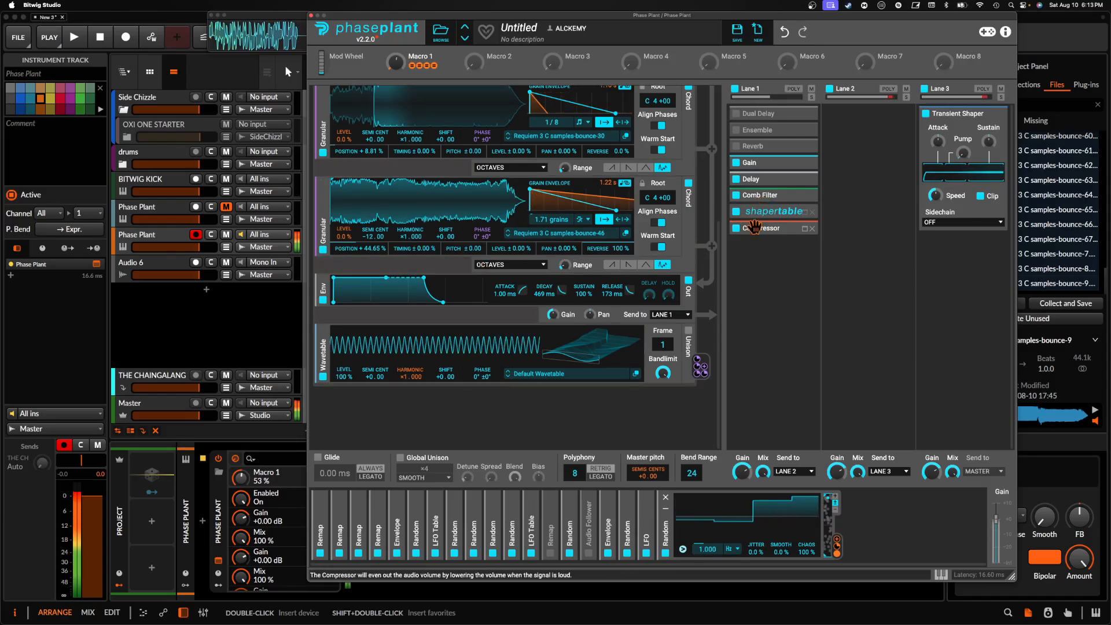
click(759, 253)
click(780, 245)
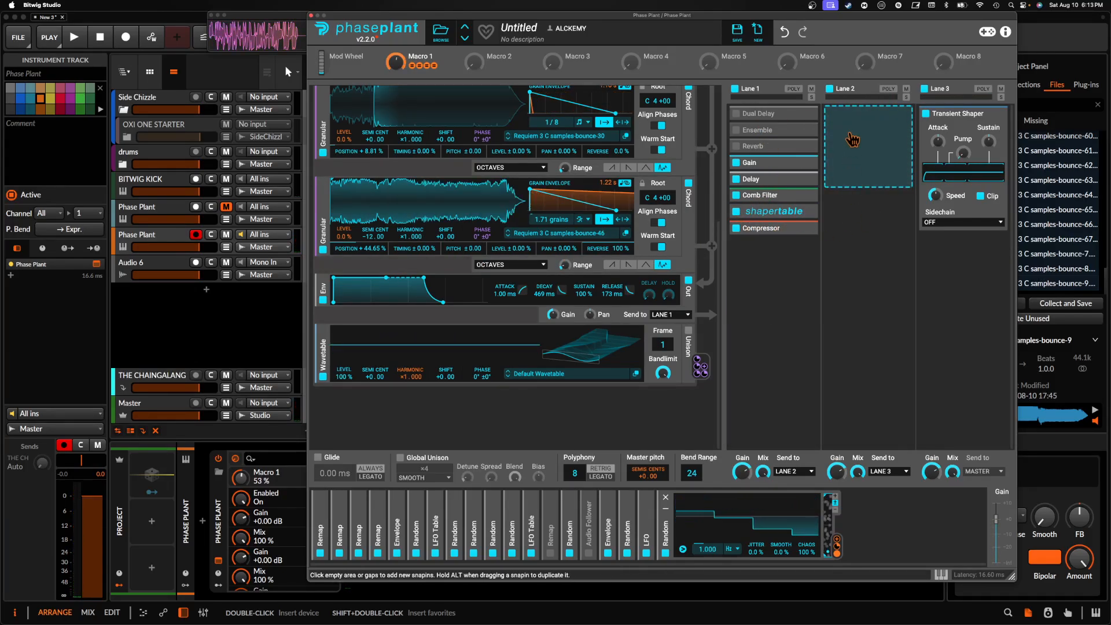
- Add a Limiter to Lane 3 and move it ahead of the Transient Shaper
click(963, 272)
click(821, 387)
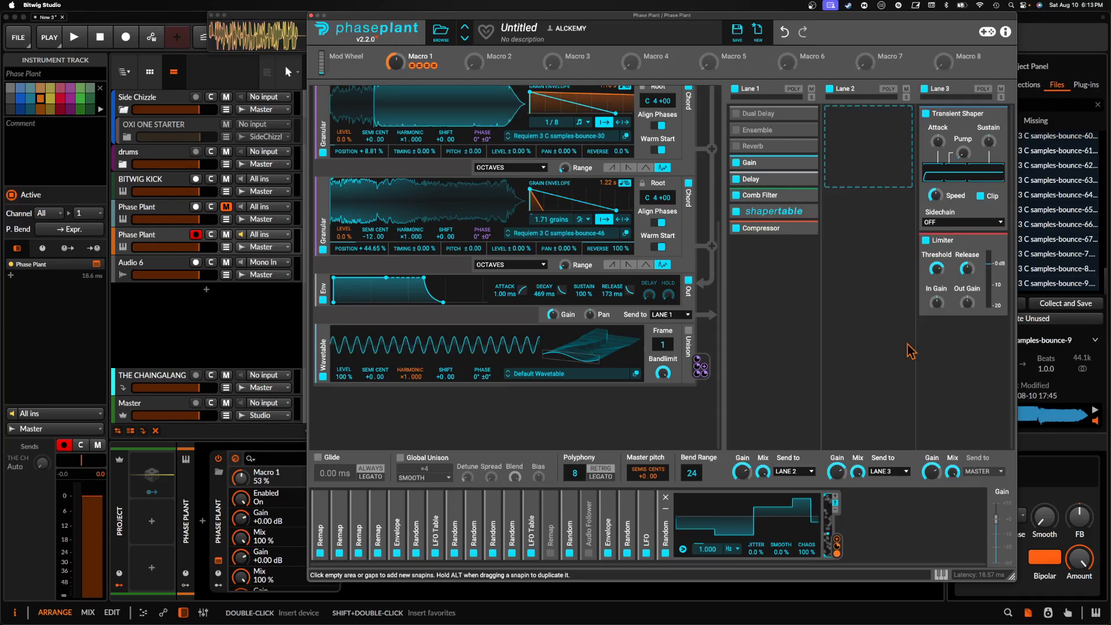
drag(956, 243, 955, 114)
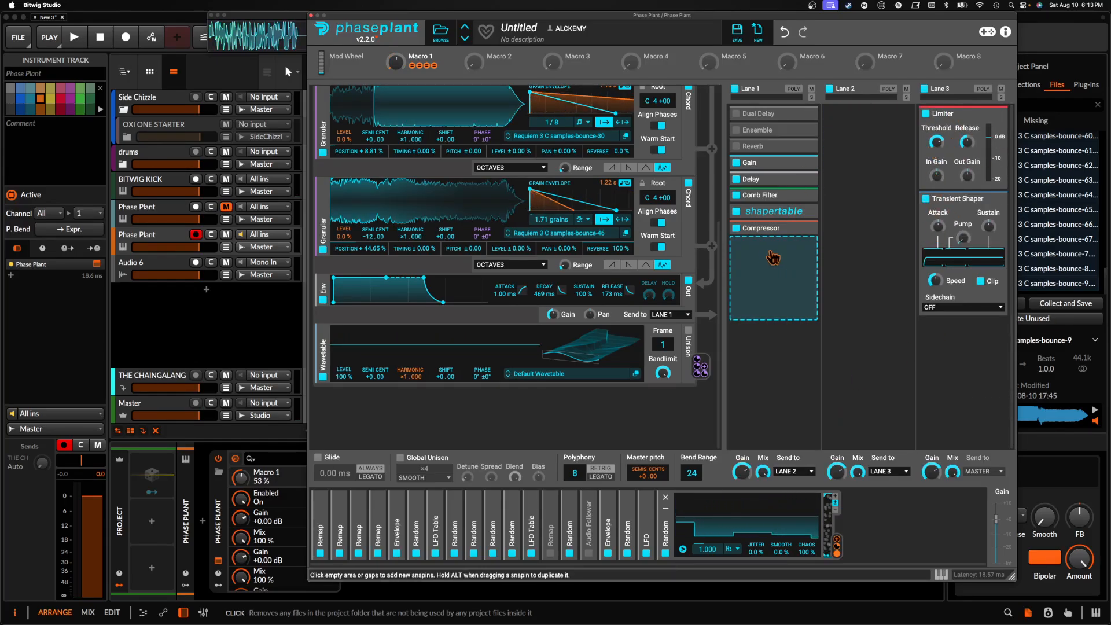
- Add a Reverb to Lane 1, lengthen the output envelope's attack to about 612 ms and place the Reverb between the Comb Filter and Shaper Table
click(760, 248)
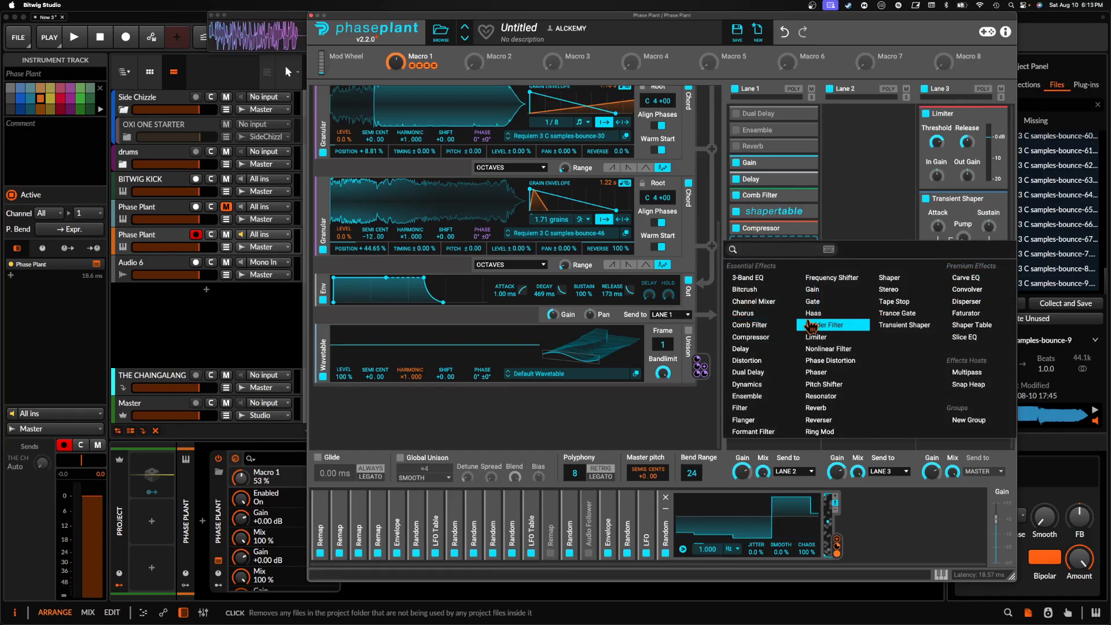
click(813, 408)
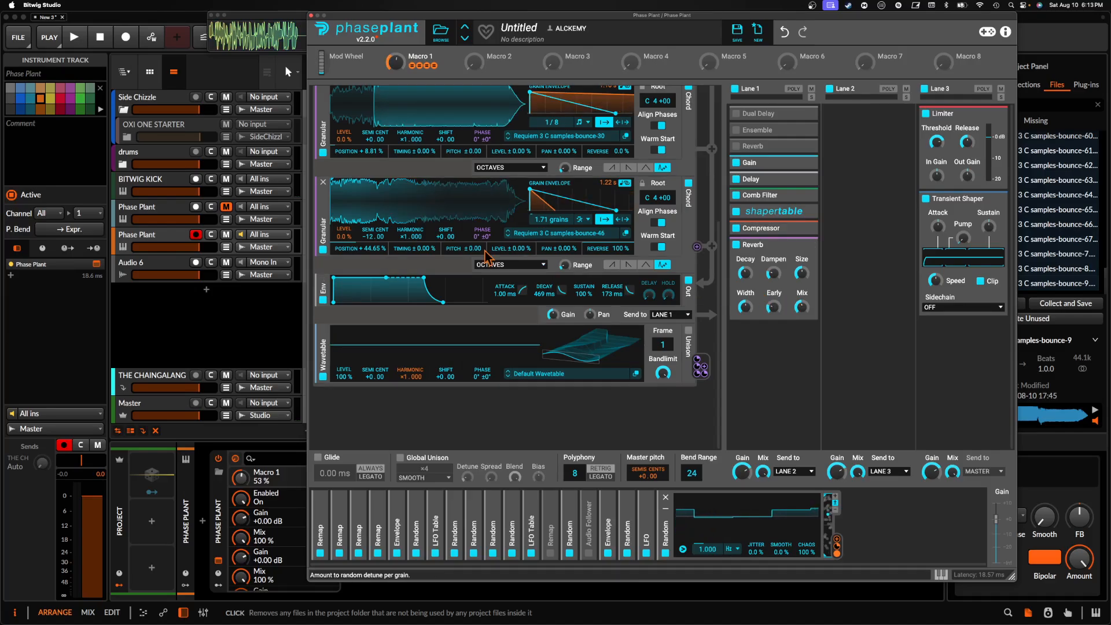
drag(334, 279, 400, 290)
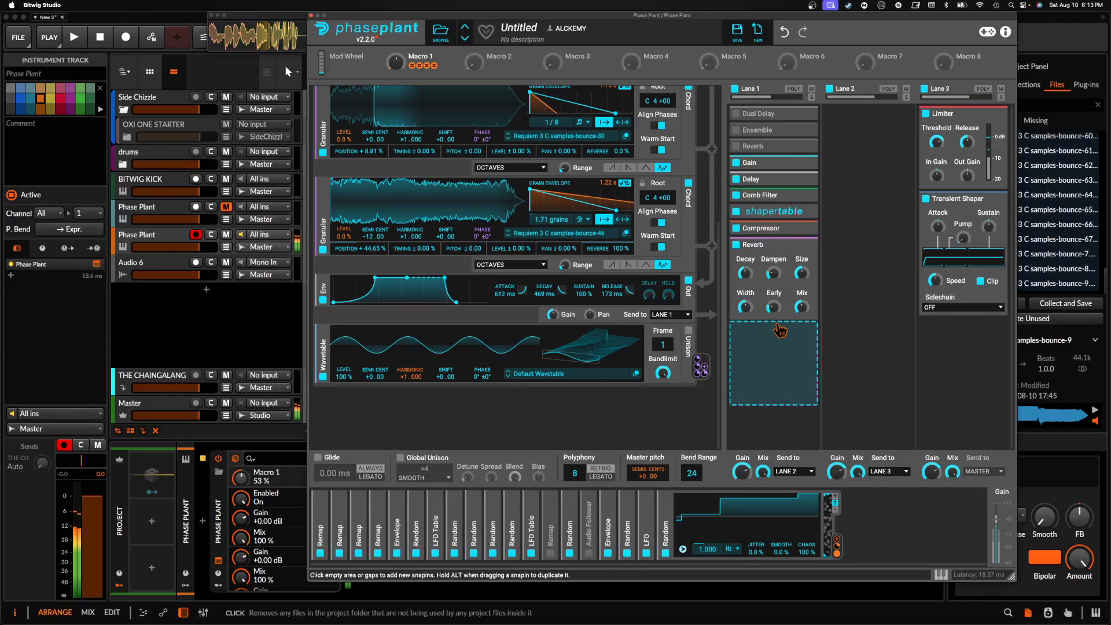
mouse_move(769, 237)
mouse_down()
mouse_move(771, 199)
mouse_move(788, 232)
mouse_up()
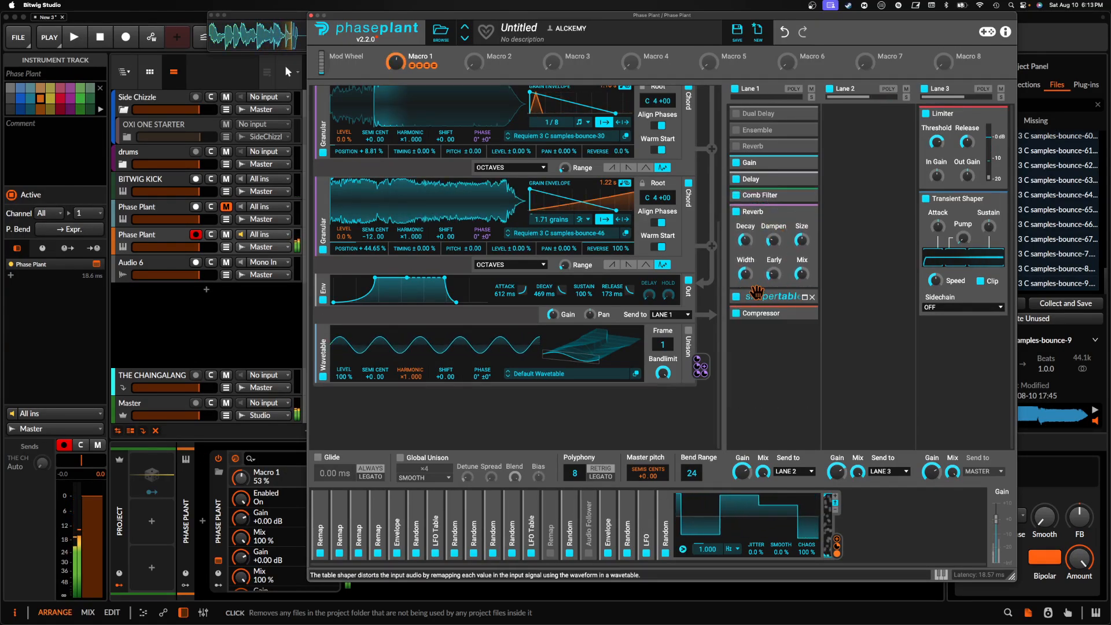
- Collapse the active Reverb in Lane 1 and the Transient Shaper and Limiter in Lane 3
click(775, 296)
click(805, 299)
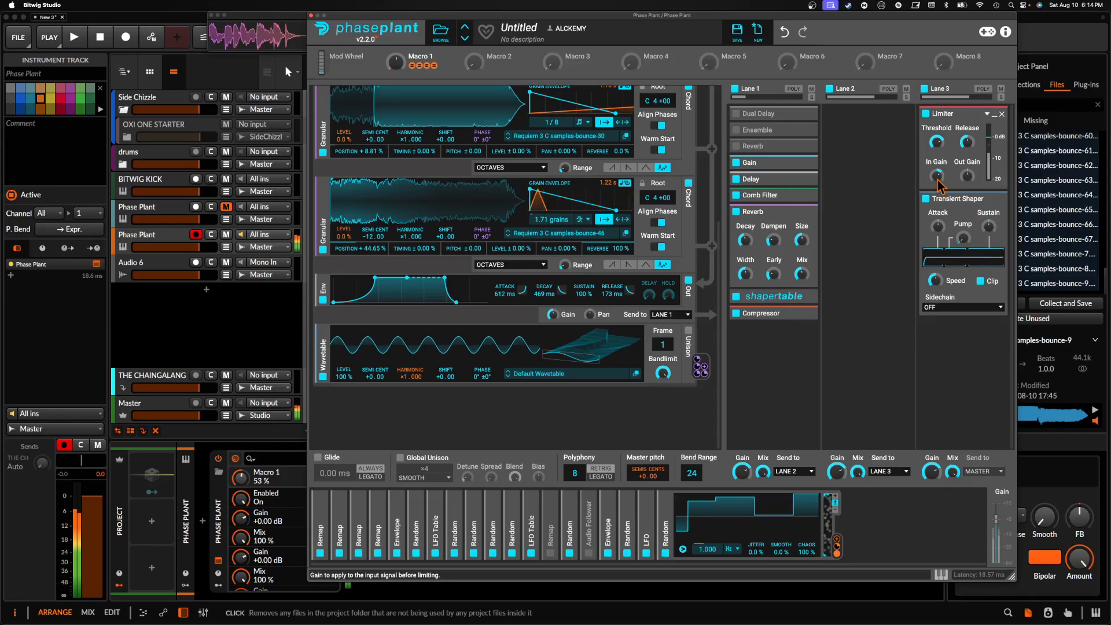
click(803, 205)
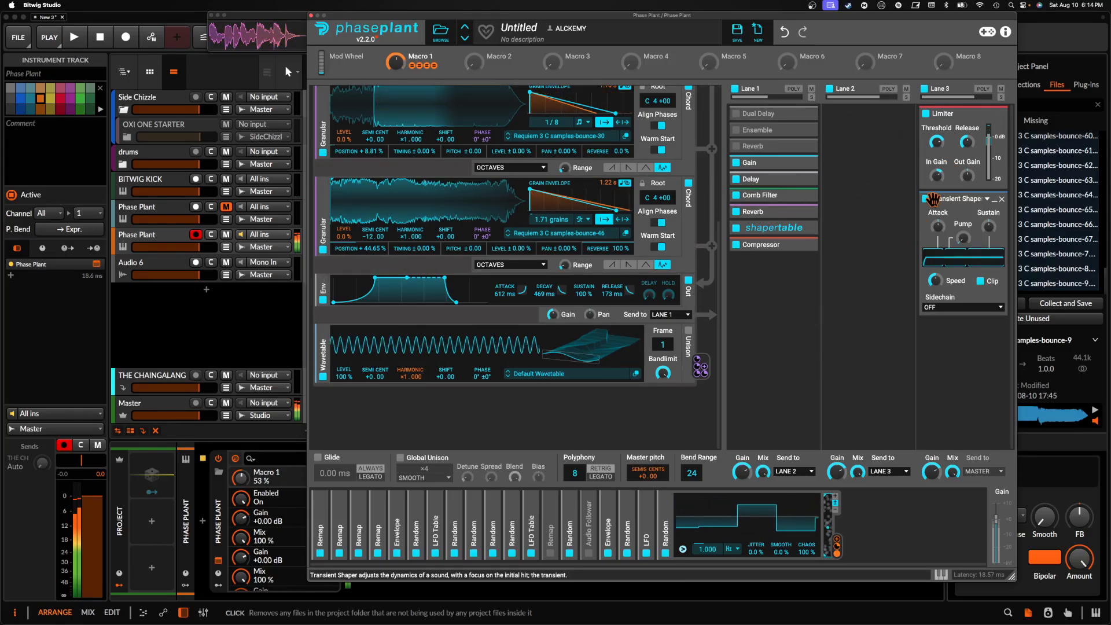
click(995, 198)
click(995, 113)
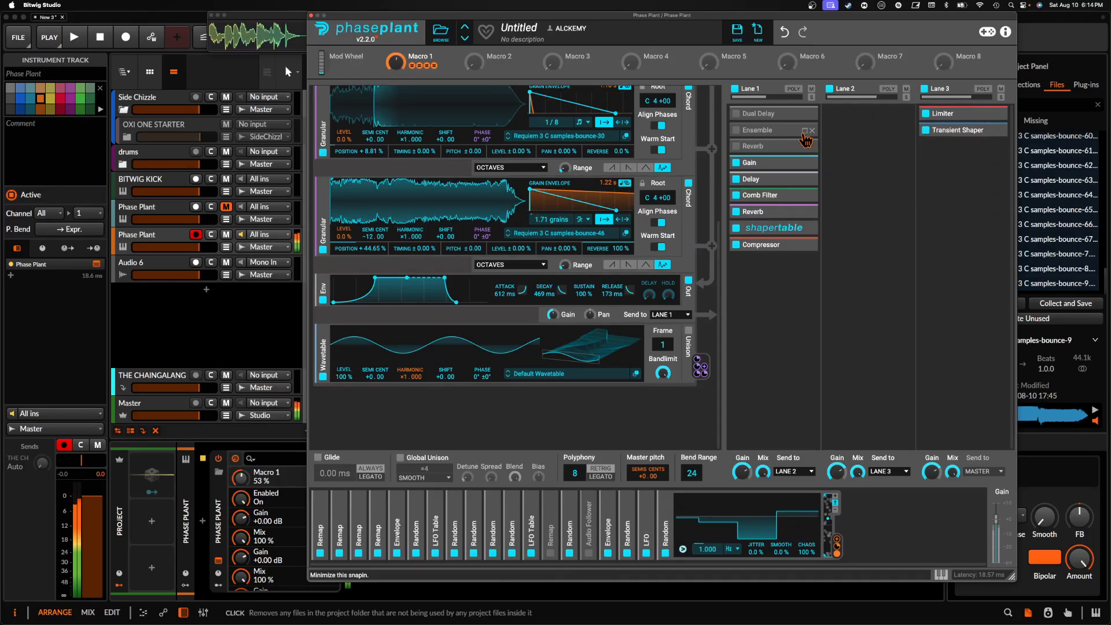
scroll(577, 194, up, 5)
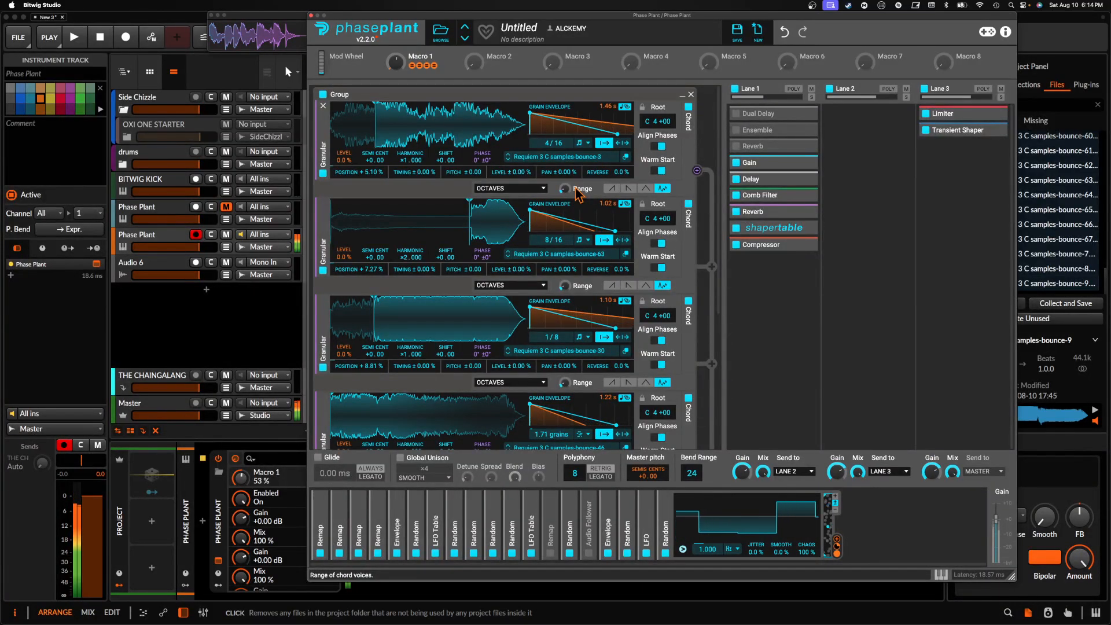
scroll(578, 194, down, 5)
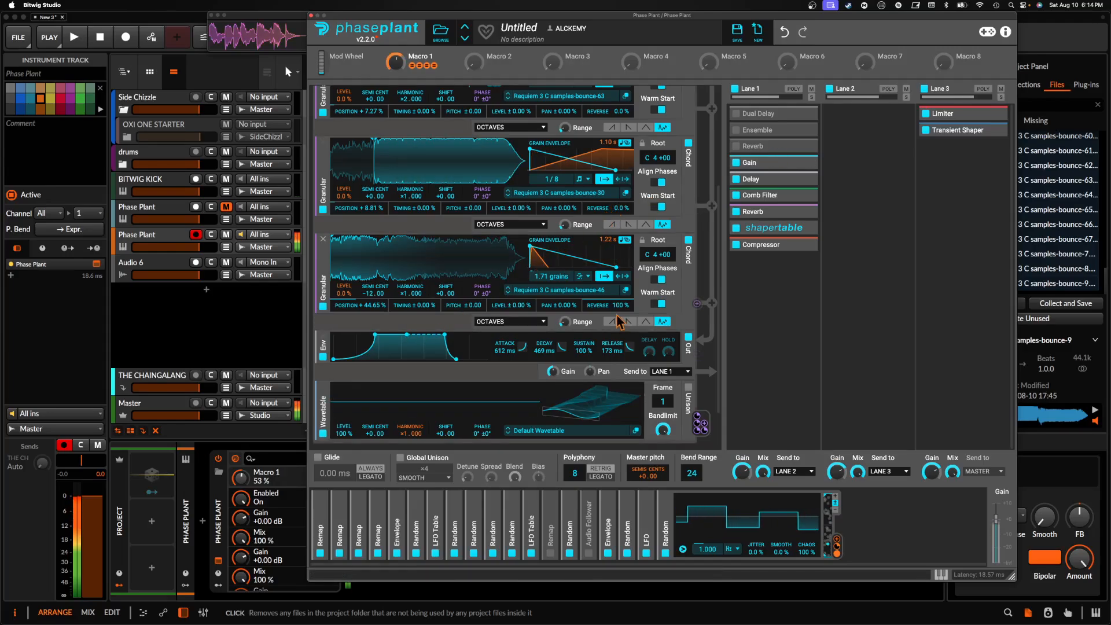
- Lower the Shaper Table's mix in Lane 1 and raise the Transient Shaper's sustain in Lane 3
click(805, 232)
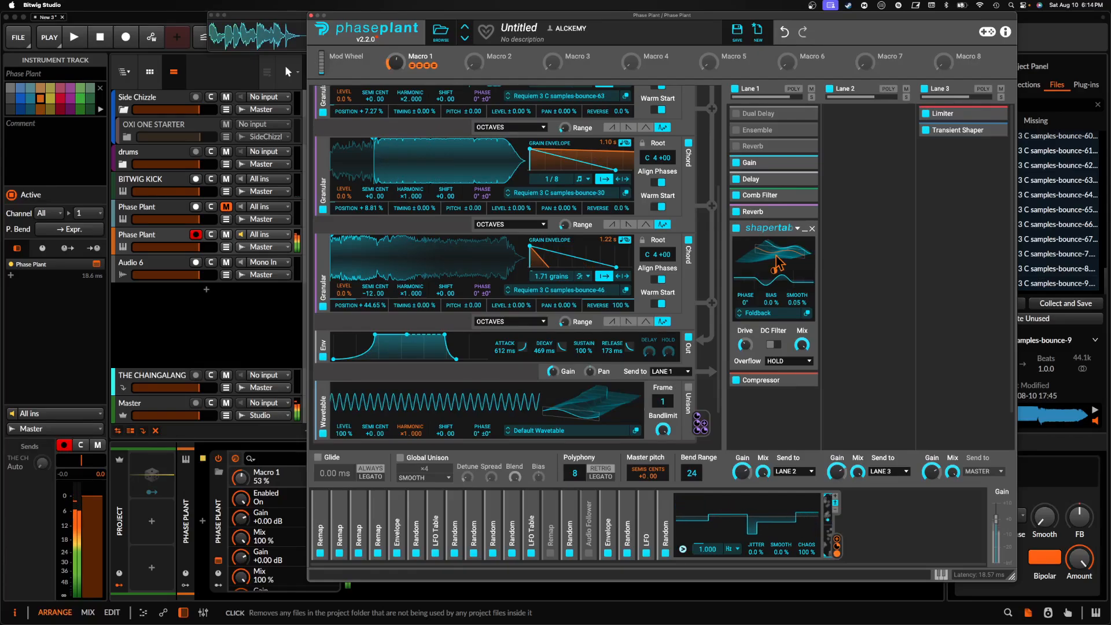
drag(801, 344, 801, 399)
click(957, 130)
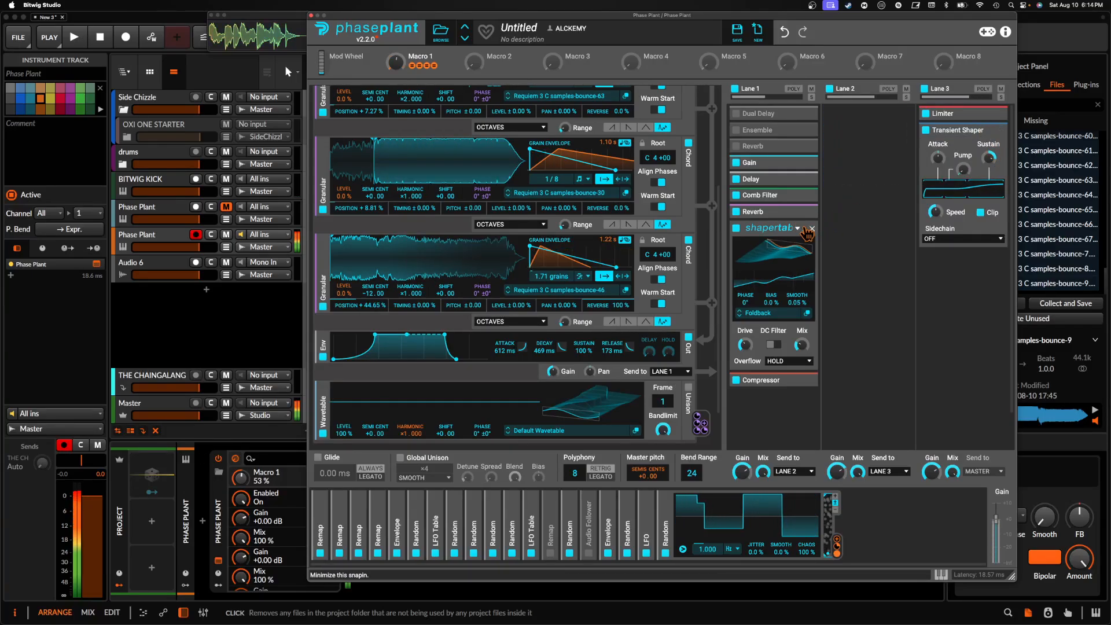
- Close the Phase Plant window and insert a Fuse Compressor after Phase Plant on the same track
click(312, 15)
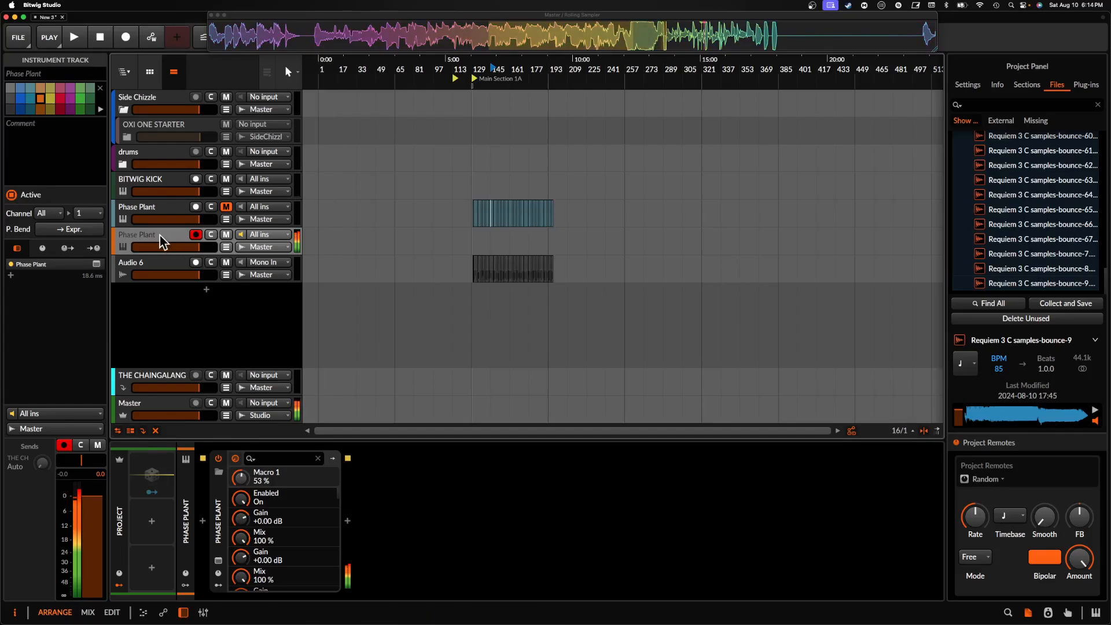
click(349, 520)
text(FUSE)
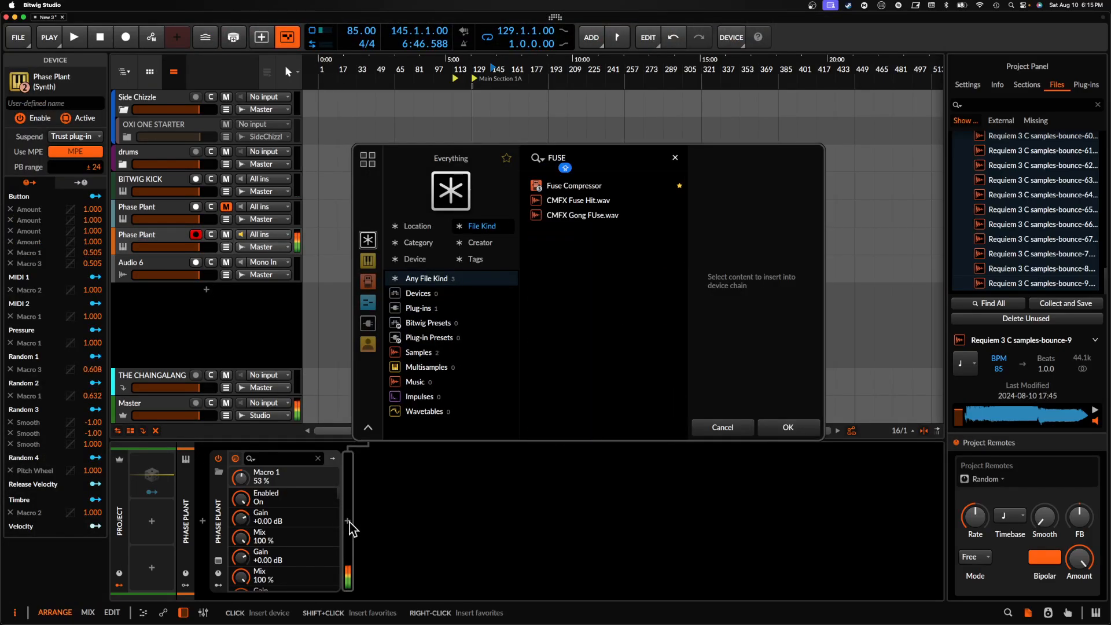
click(570, 186)
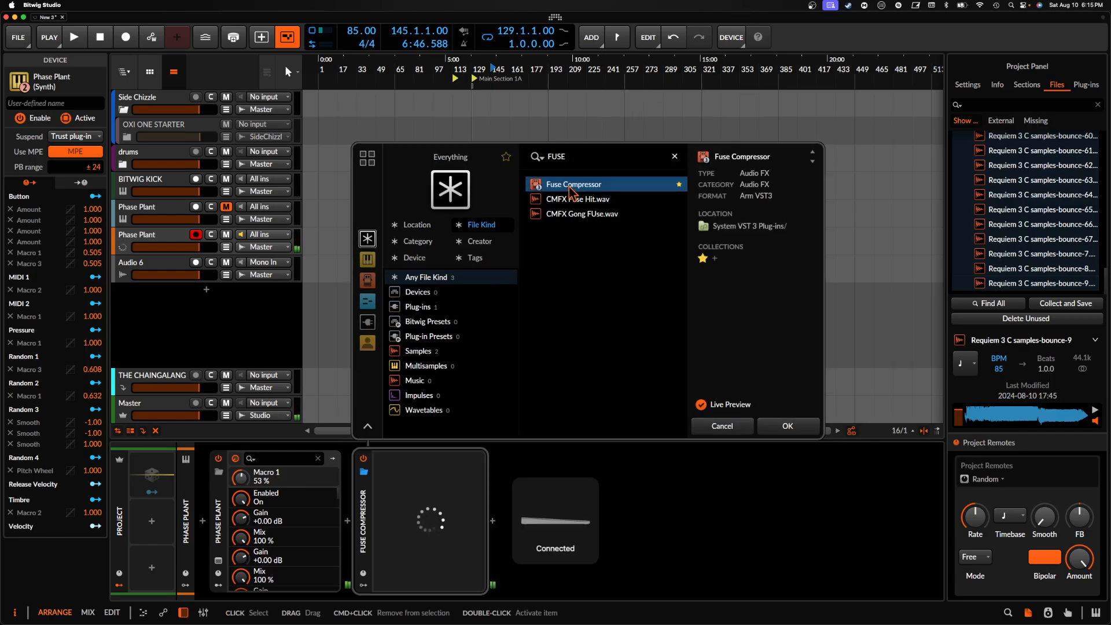
click(787, 426)
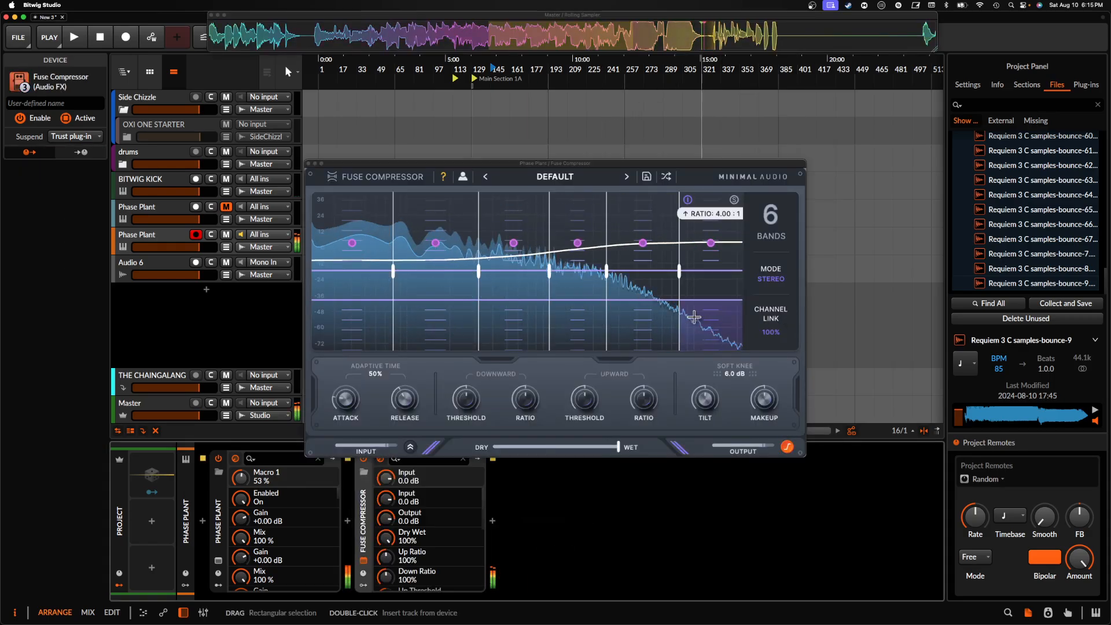
- Set the Fuse Compressor's attack to 155 ms, release to 2.27 ms, downward ratio to 150% and upward ratio to 155%, and raise both thresholds
click(405, 398)
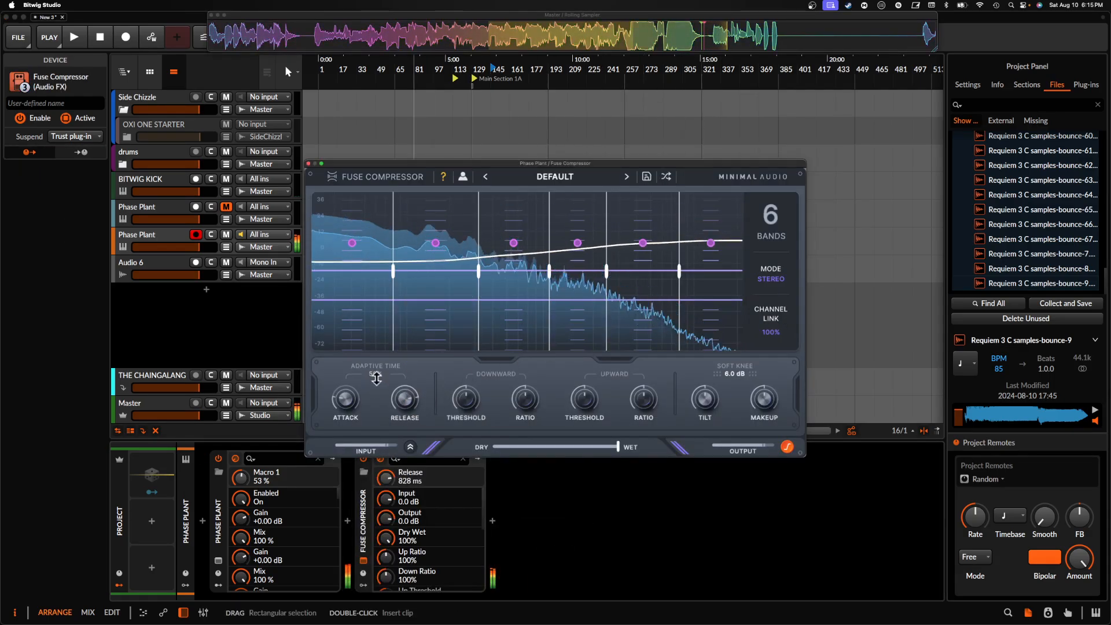
drag(349, 399, 351, 329)
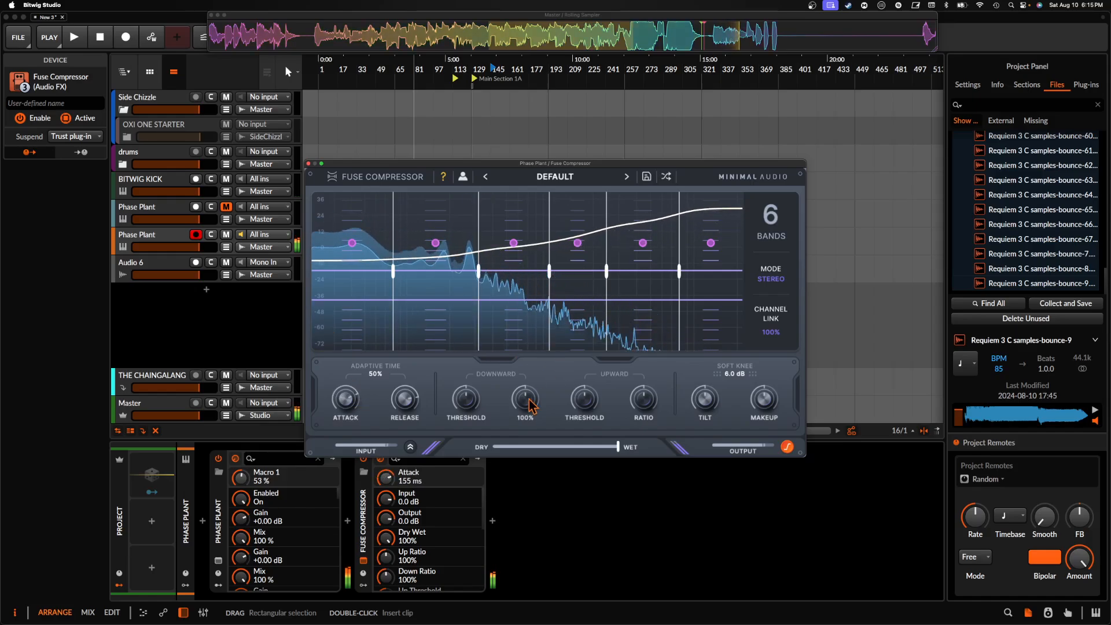
drag(526, 402, 467, 341)
click(468, 401)
drag(408, 400, 417, 463)
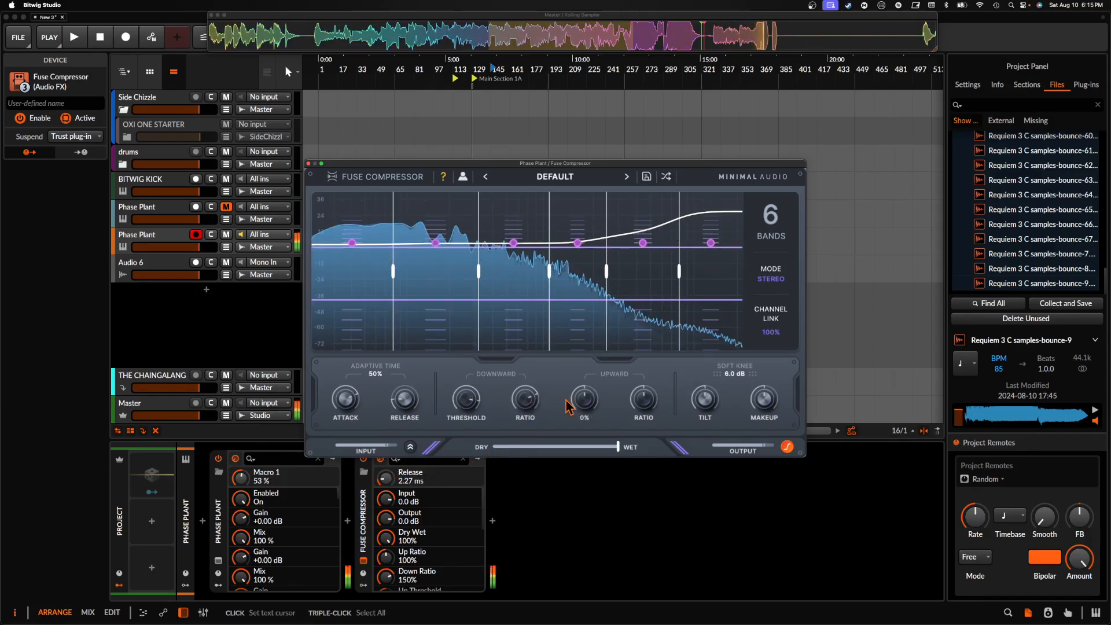
drag(583, 400, 639, 373)
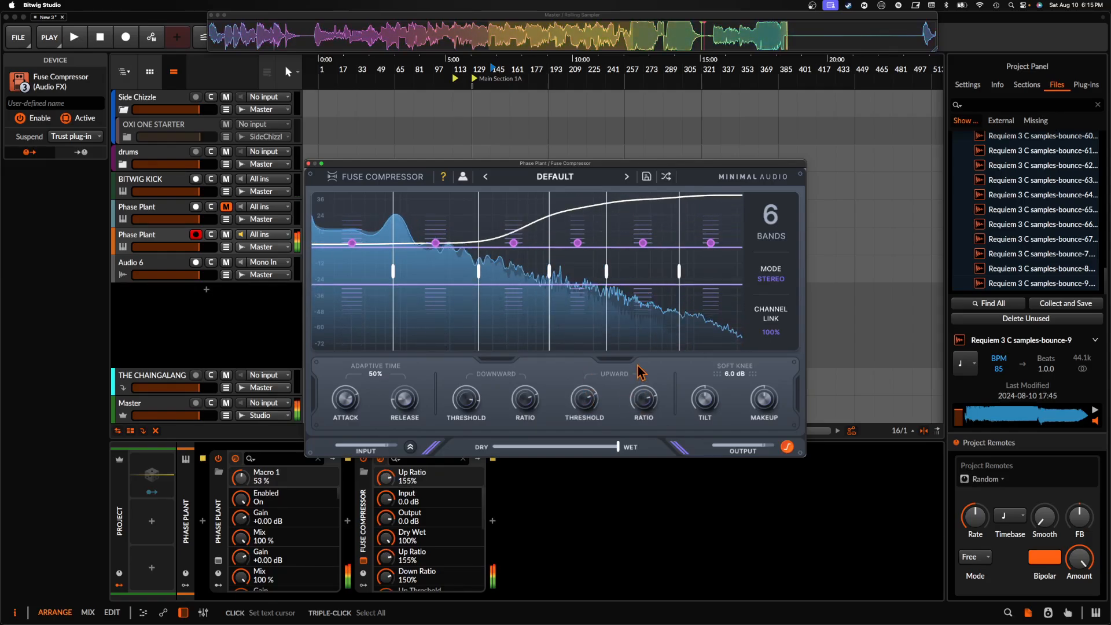
- Reopen Phase Plant and bypass the Compressor, Delay, Comb Filter, Reverb and Shaper Table in Lane 1
click(218, 560)
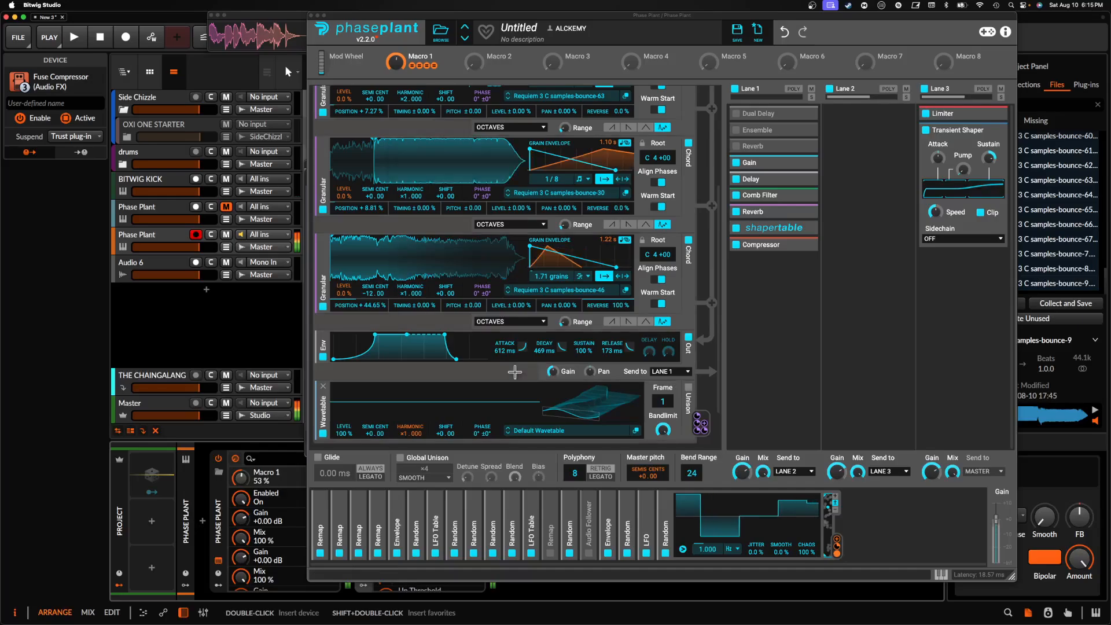
click(804, 245)
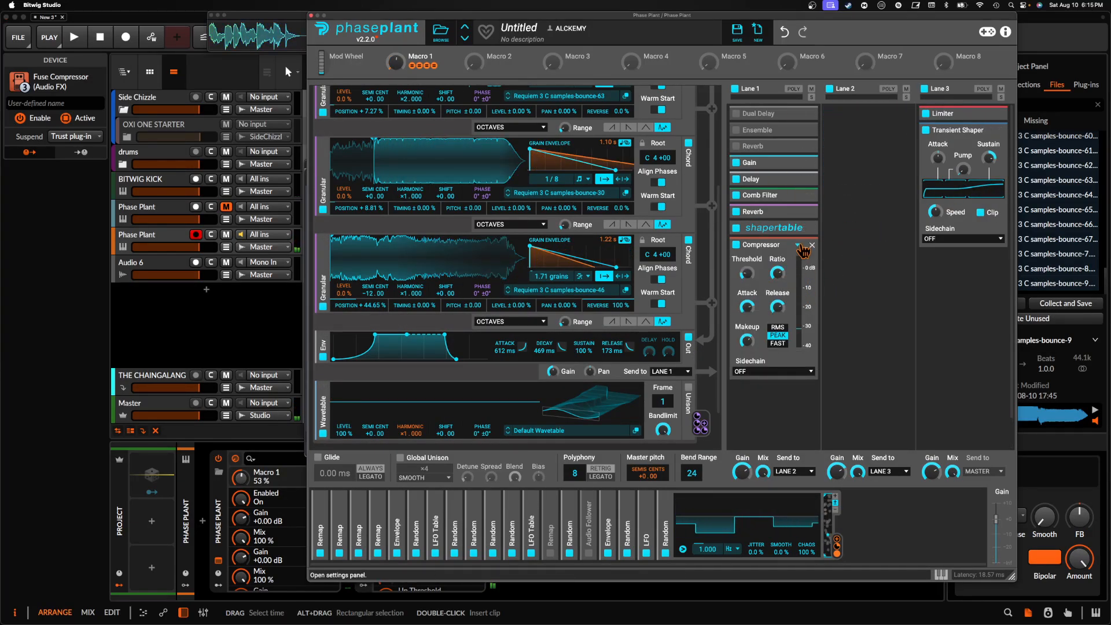
click(736, 245)
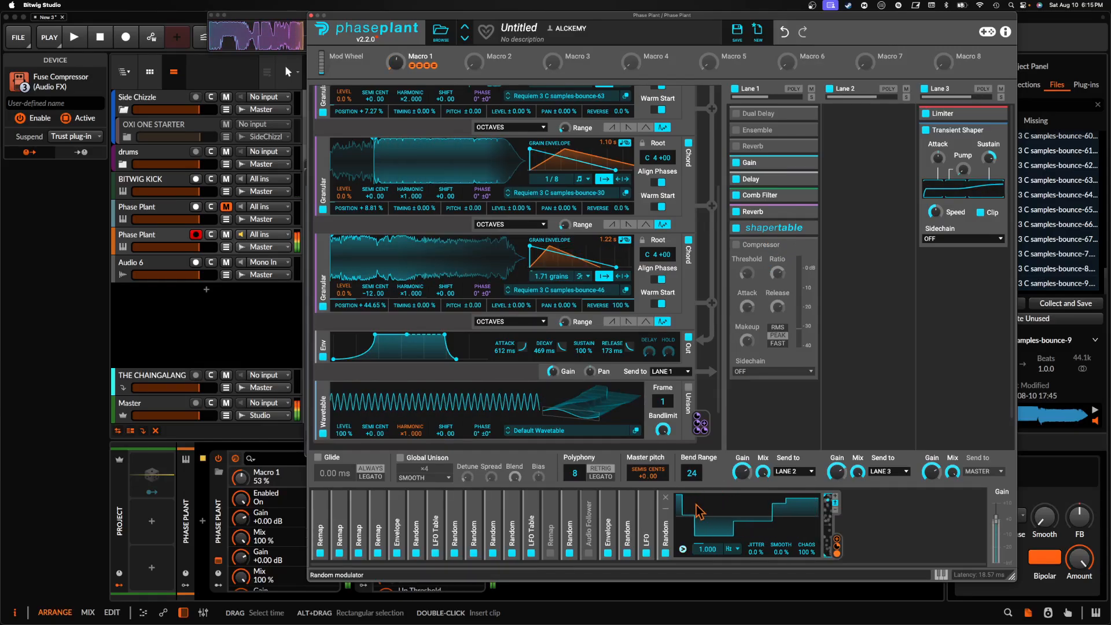
click(665, 506)
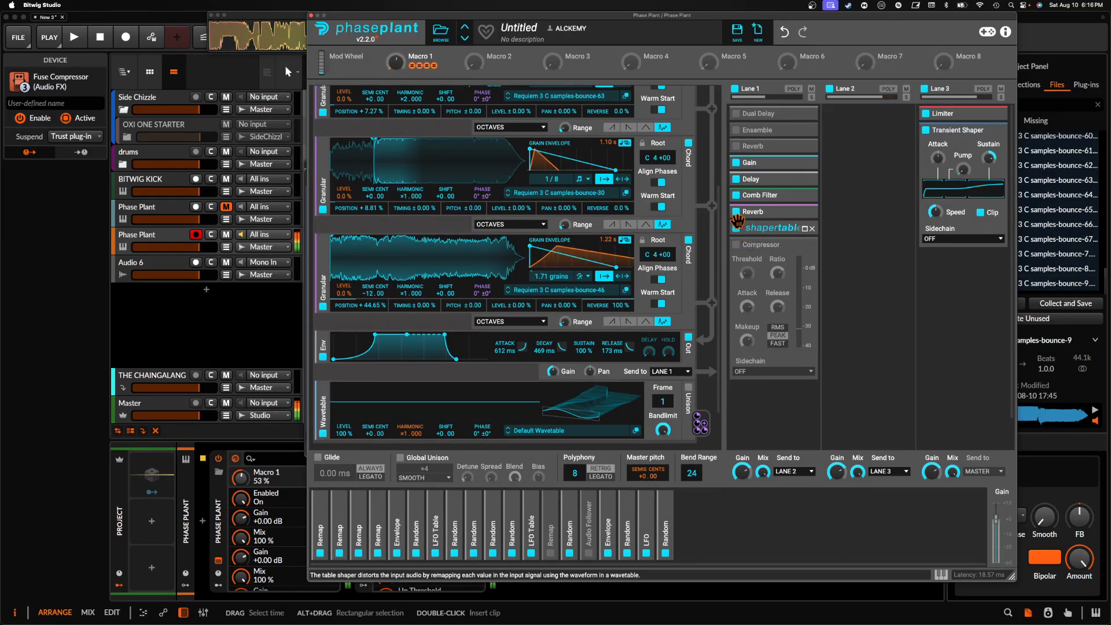
click(736, 178)
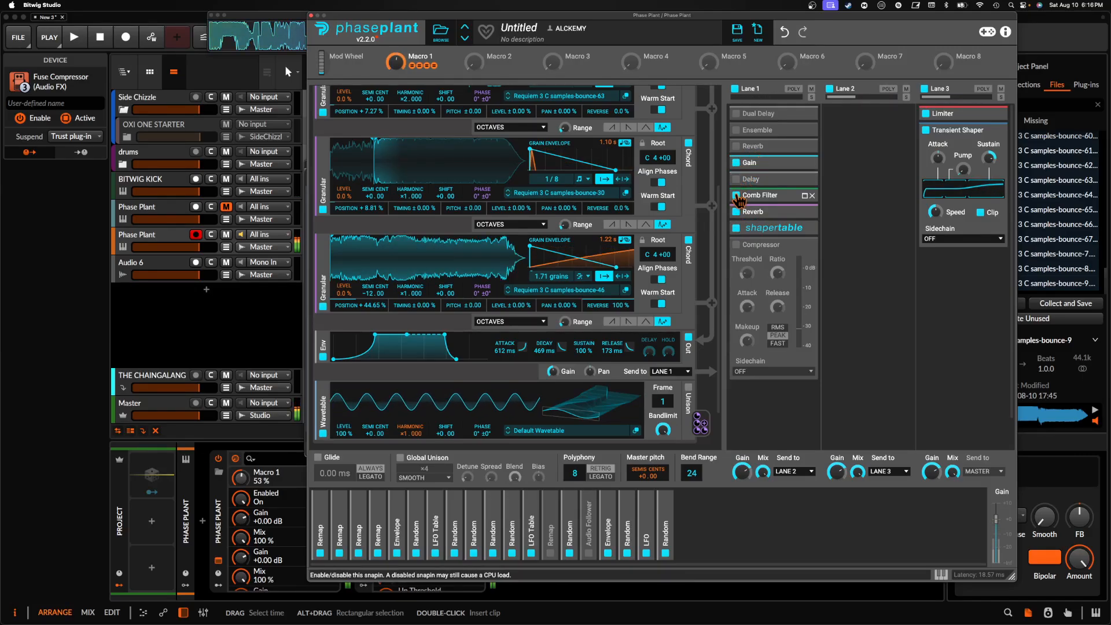
click(736, 196)
click(736, 212)
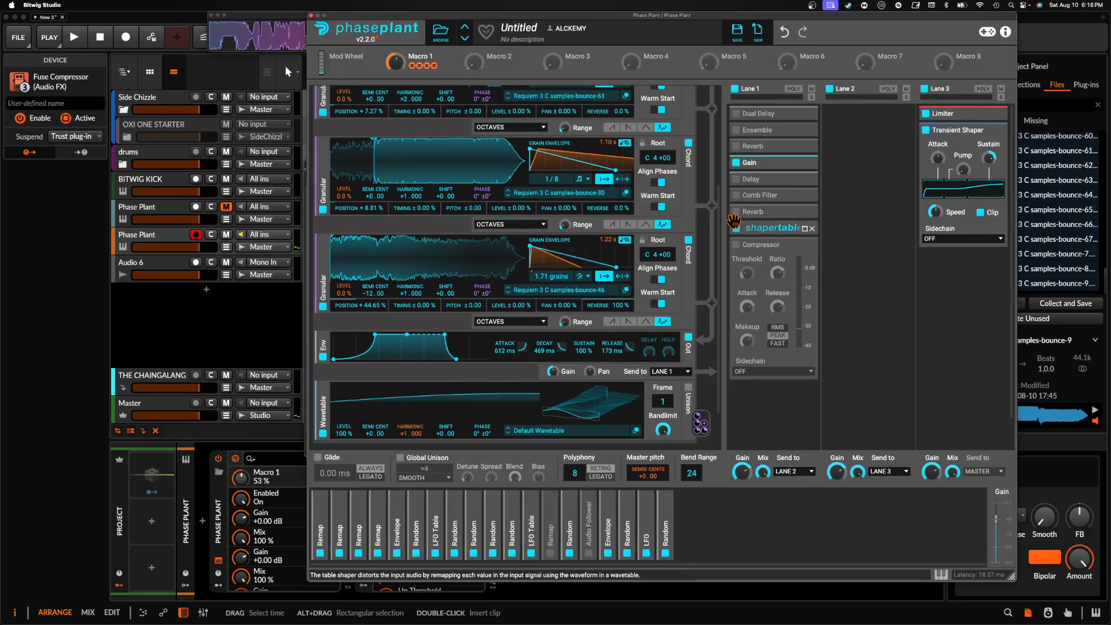
click(736, 227)
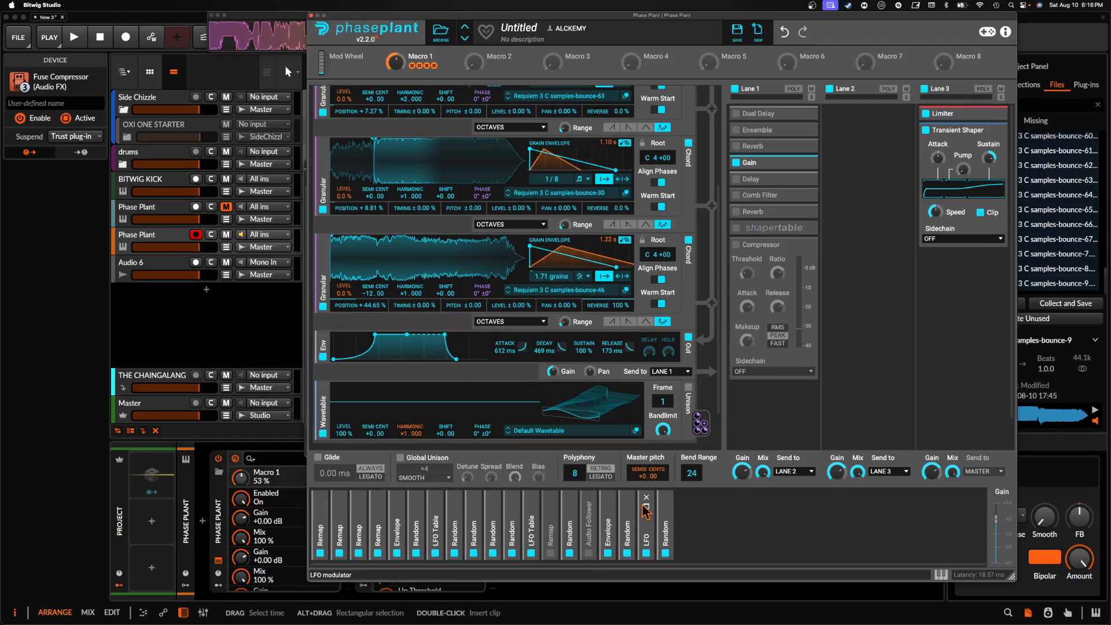
- Inspect the LFO modulator's settings and return the Transient Shaper's sustain in Lane 3 to neutral
click(646, 507)
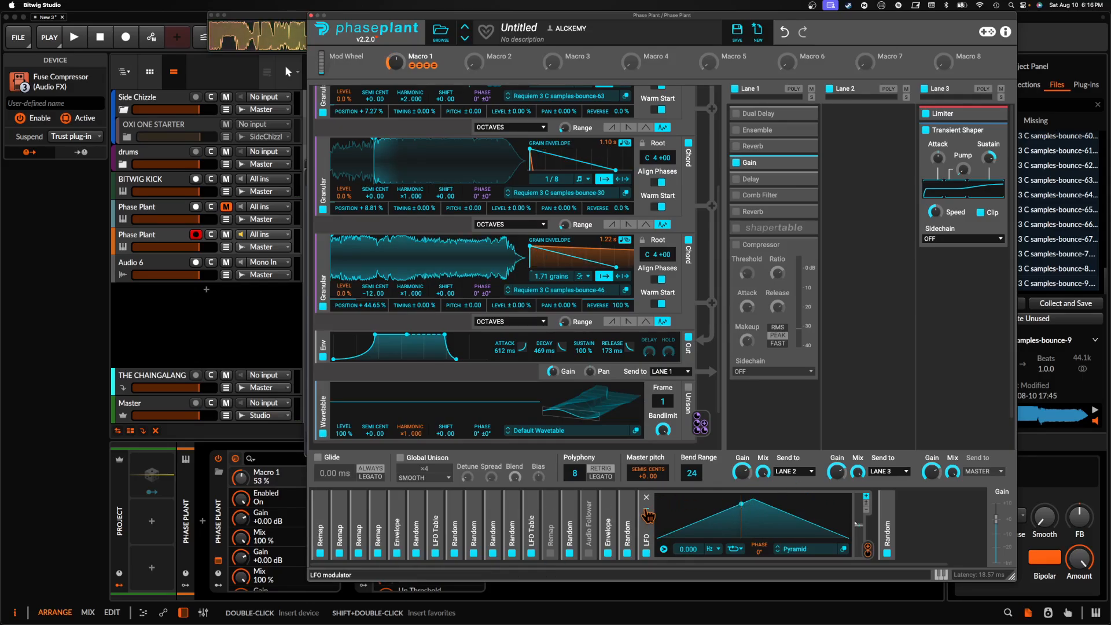
click(646, 509)
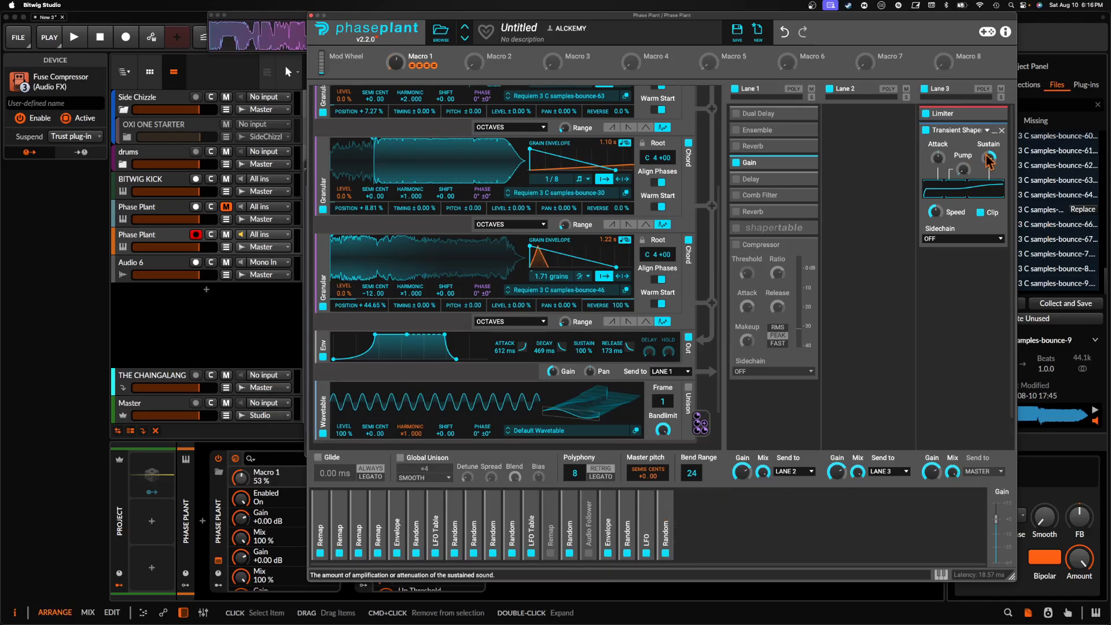
scroll(417, 193, up, 3)
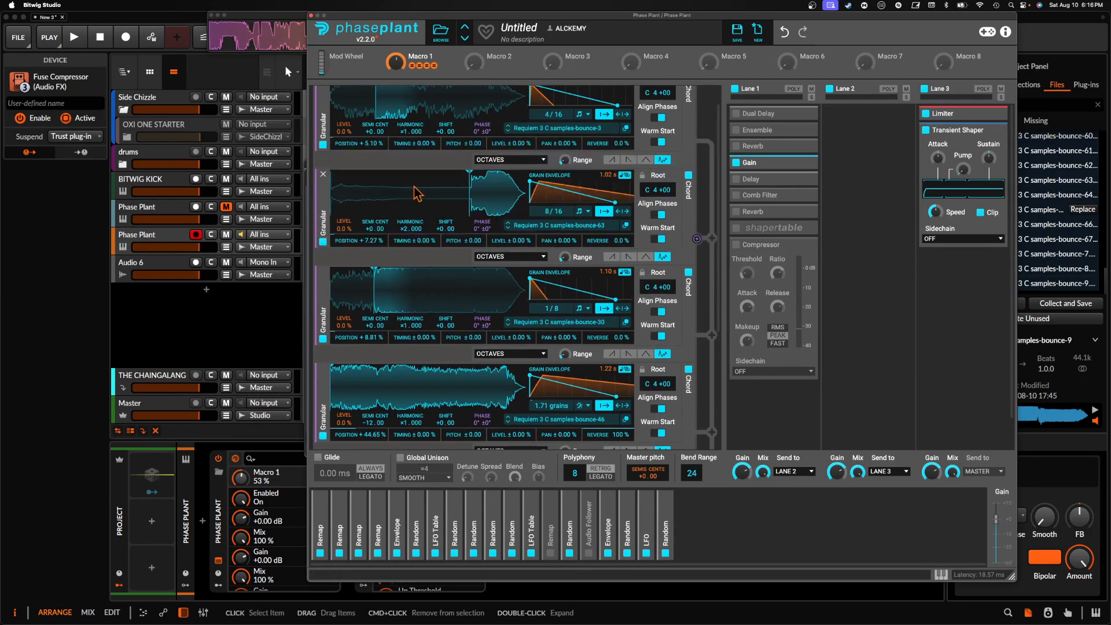
- Close the Phase Plant window and add a new instrument track with a fresh Phase Plant below Audio 6
drag(359, 16, 449, 91)
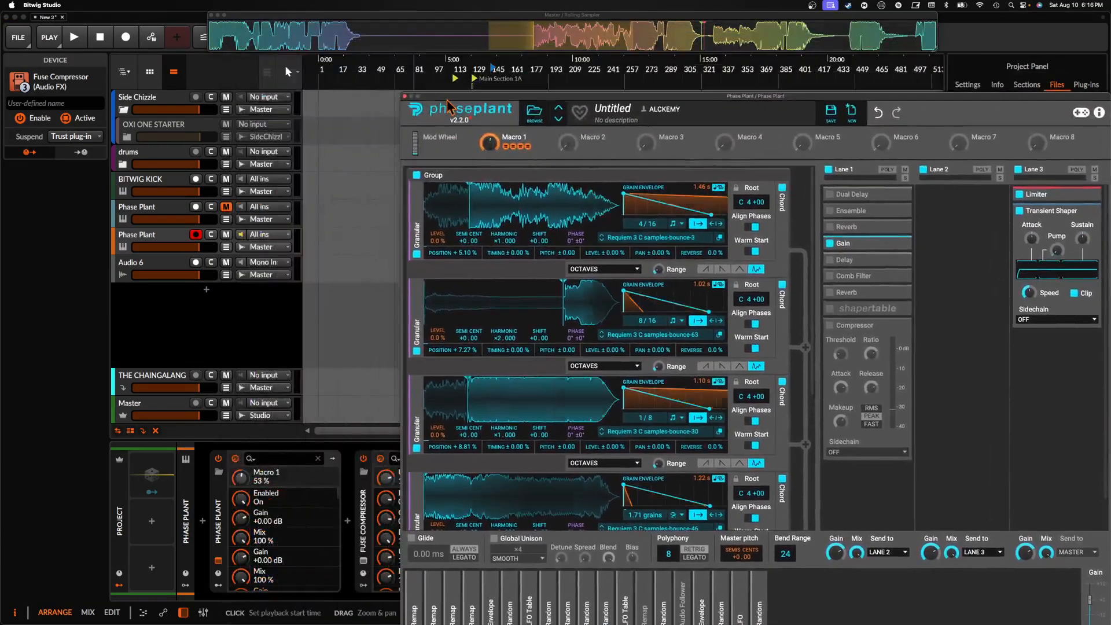
click(405, 96)
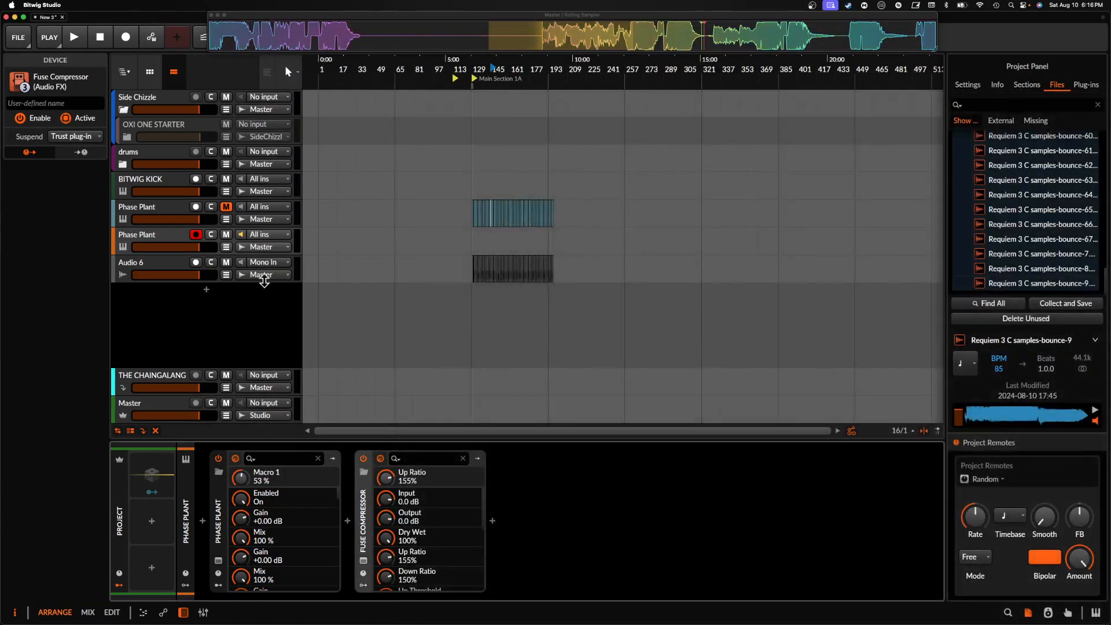
double_click(208, 300)
text(phase)
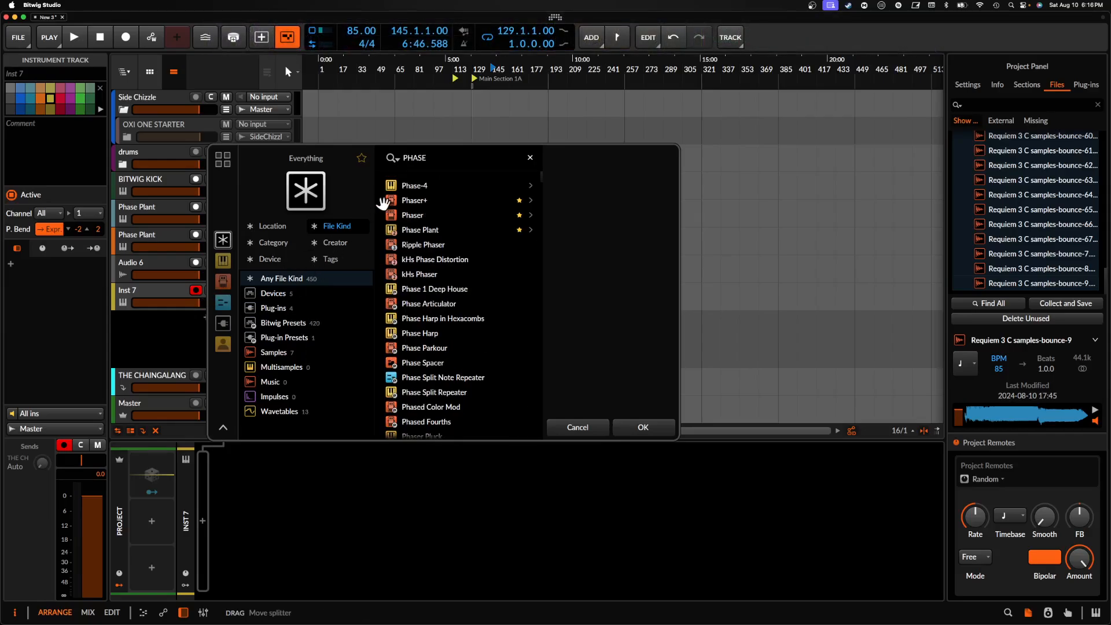
click(415, 230)
click(648, 430)
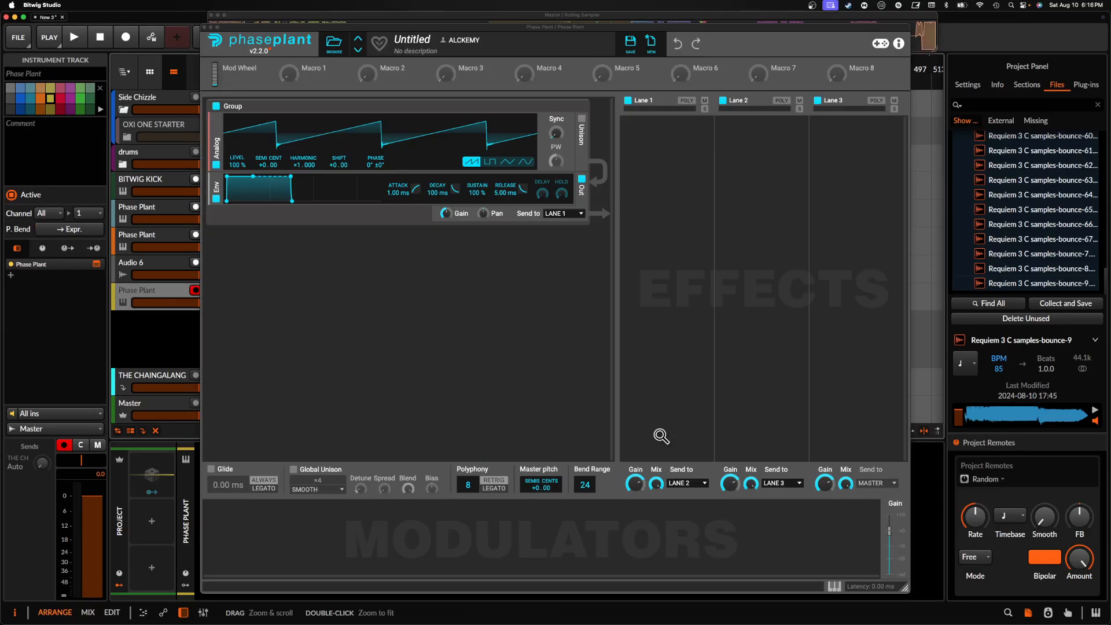
- Browse the user presets in Phase Plant and look through the REQUIEM 3 folder for a suitable preset
click(334, 43)
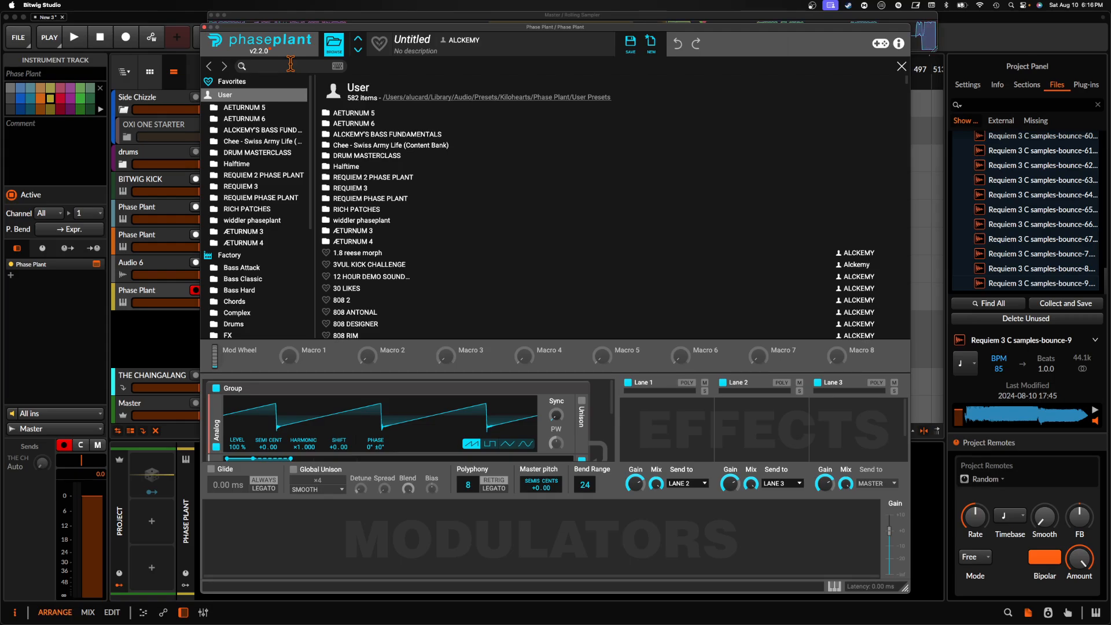
double_click(365, 230)
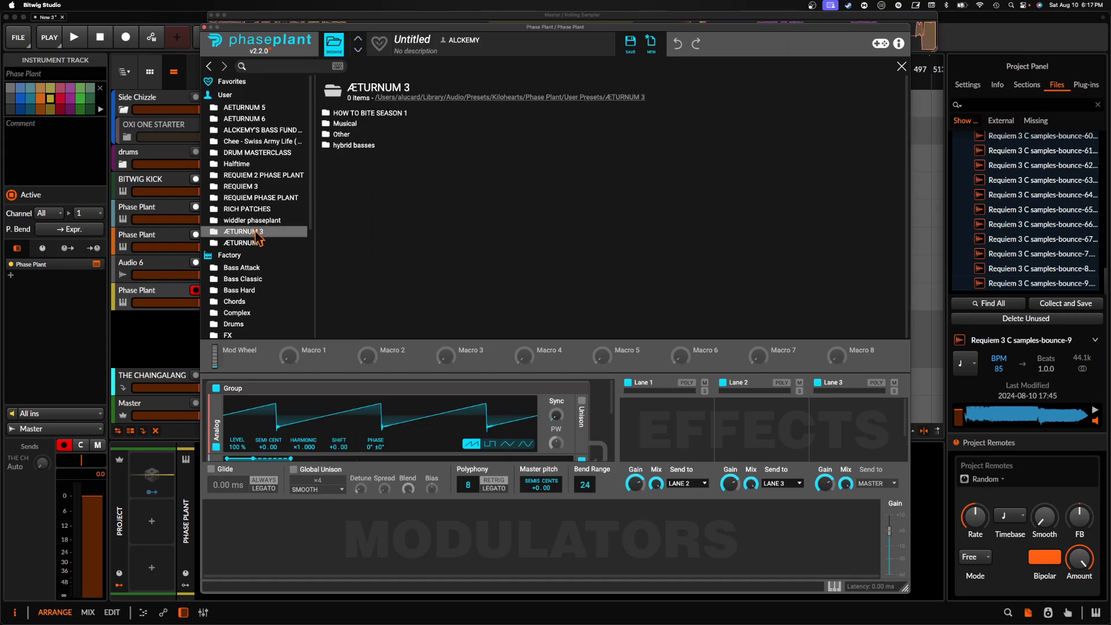
click(252, 186)
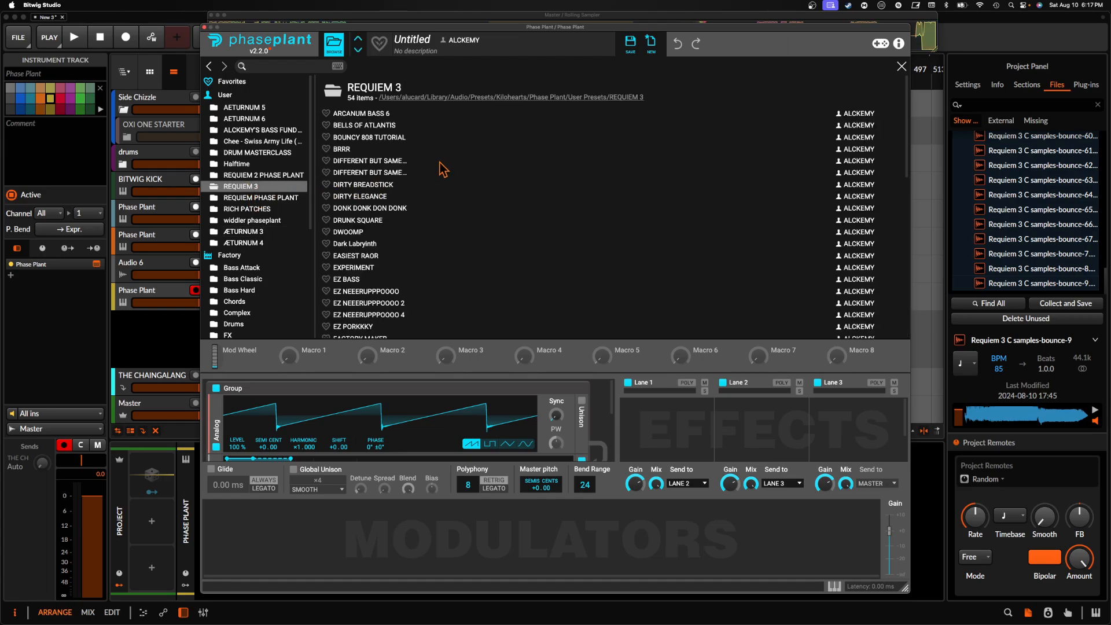
scroll(443, 169, down, 5)
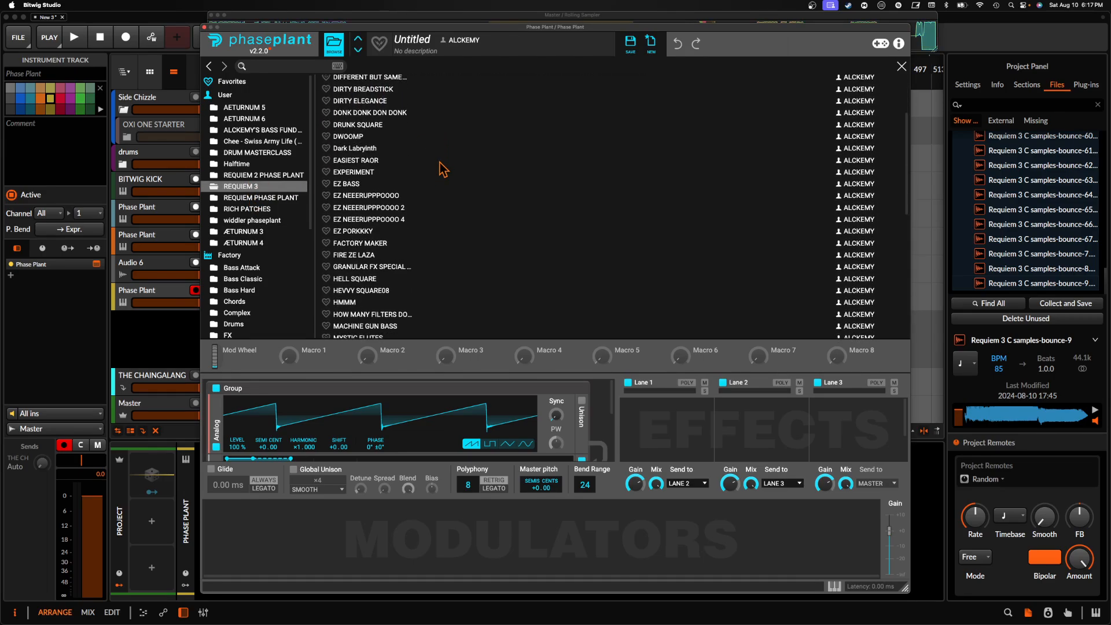
scroll(443, 170, down, 5)
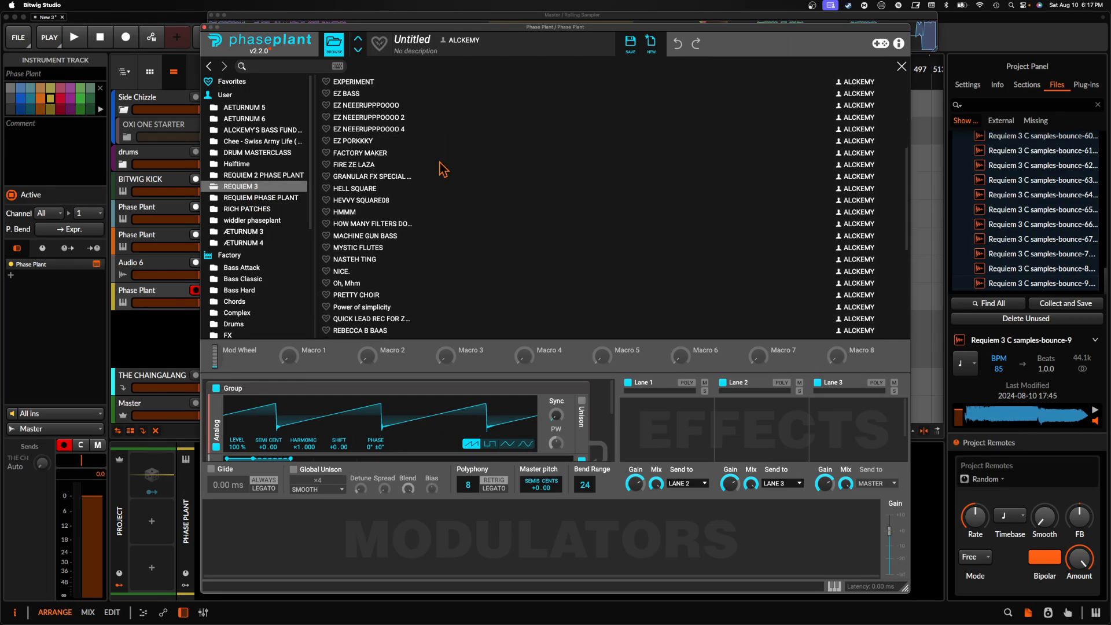
scroll(444, 169, down, 6)
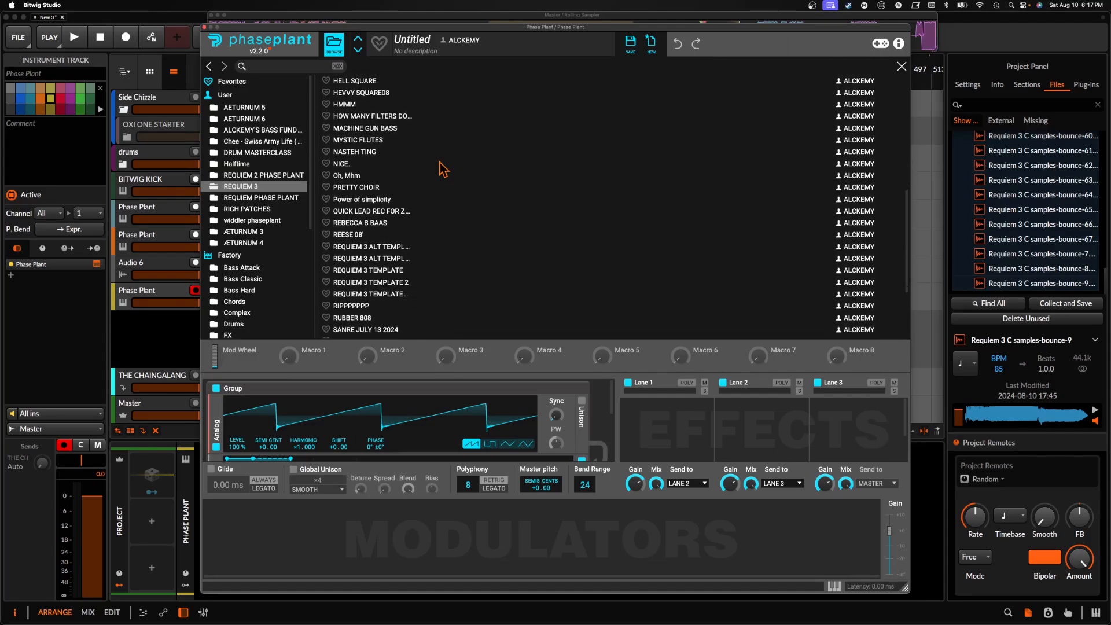
scroll(444, 169, down, 6)
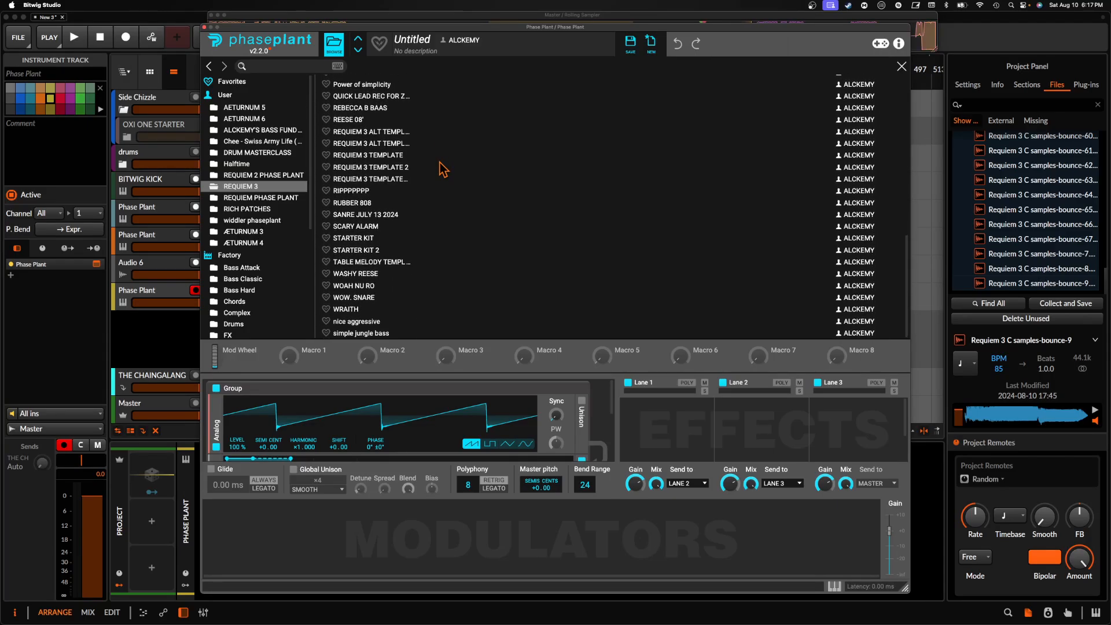
scroll(359, 255, up, 7)
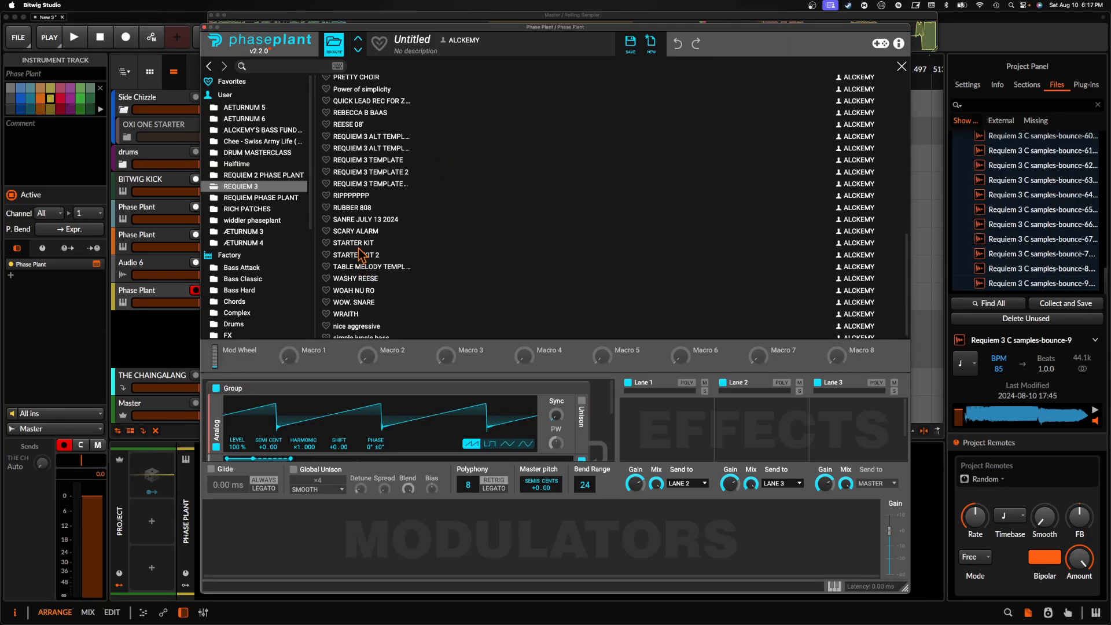
scroll(359, 255, up, 10)
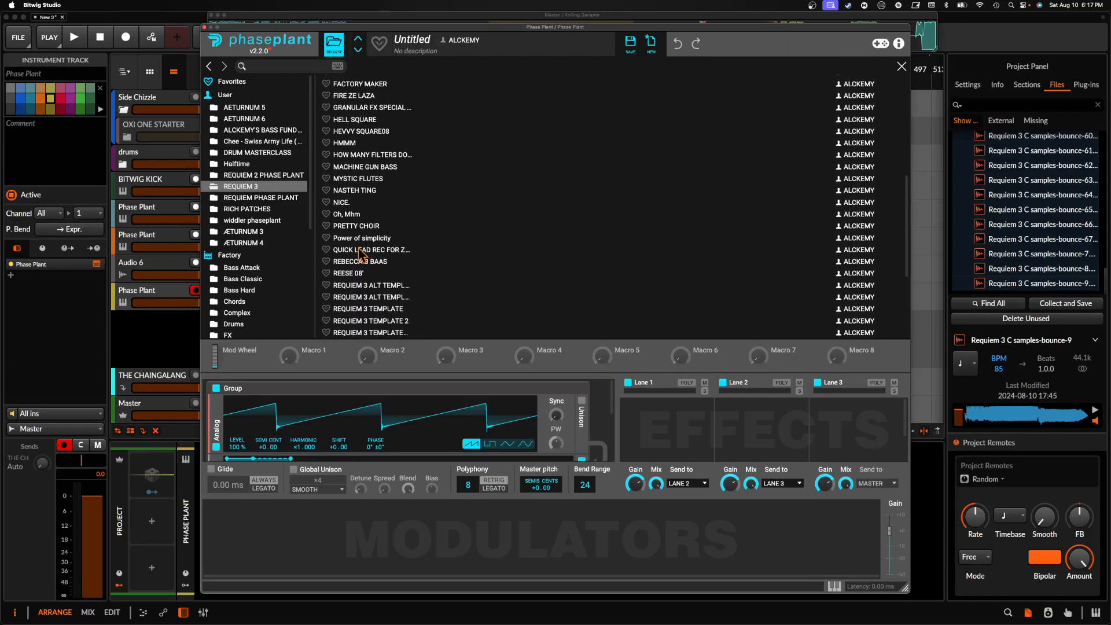
scroll(361, 255, up, 3)
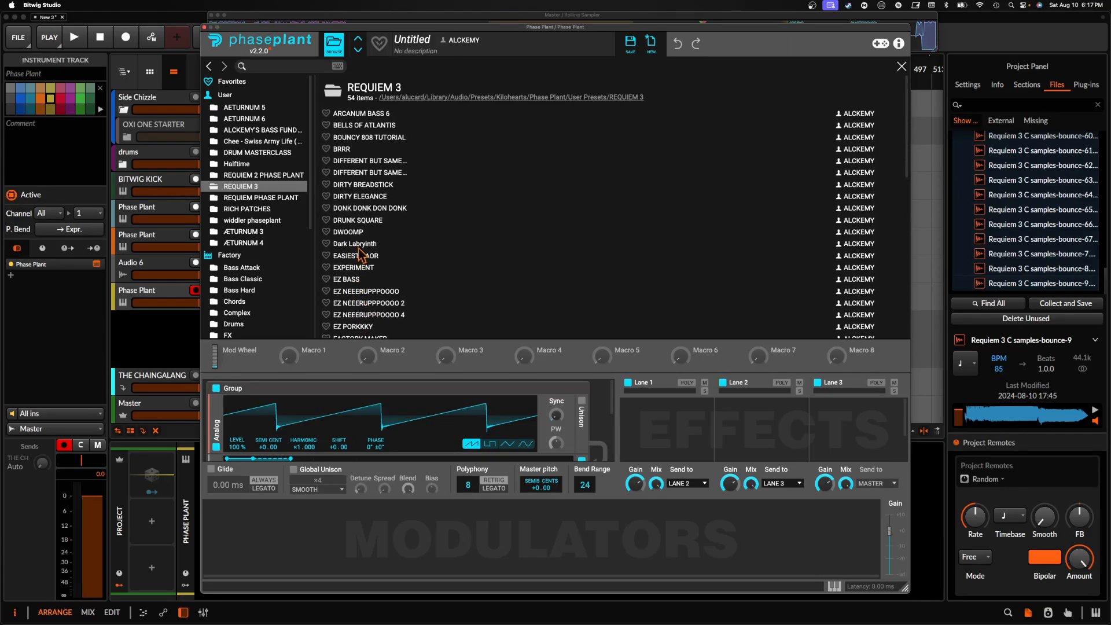
- Open the REQUIEM 3 preset folder in Finder, sort it by newest modification date and select GRANULAR FX SPECIAL KIT.phaseplant
click(480, 97)
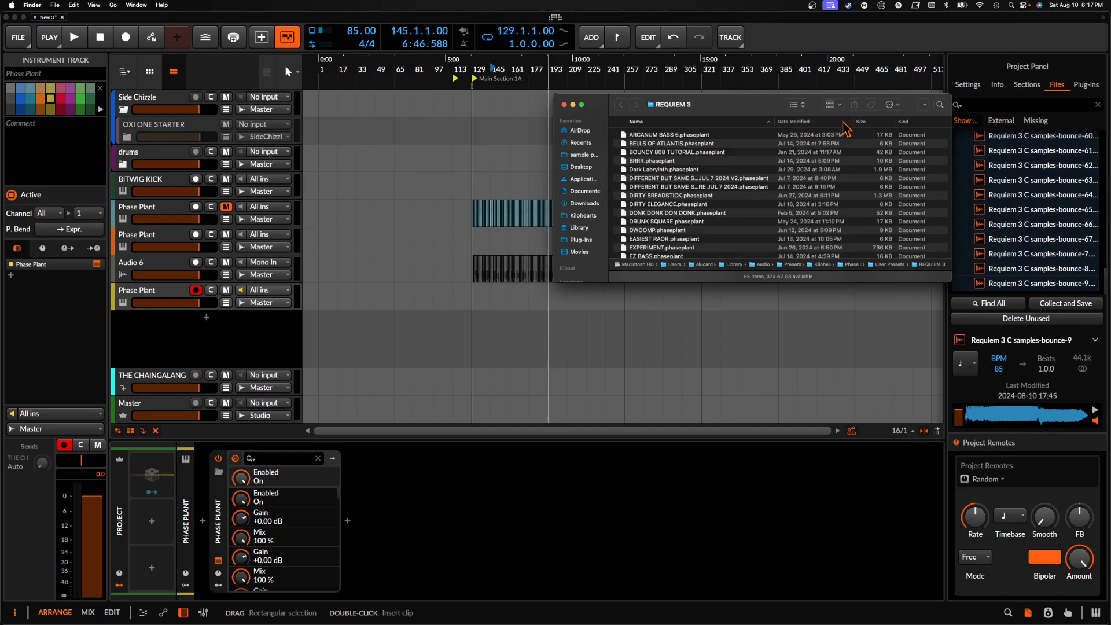
click(803, 122)
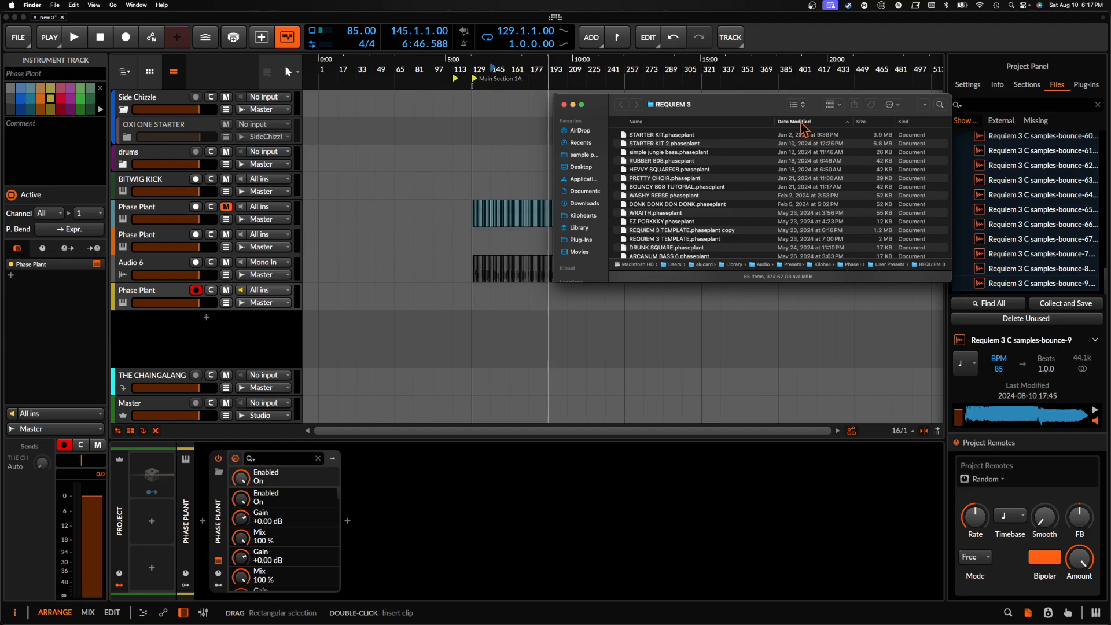
click(802, 123)
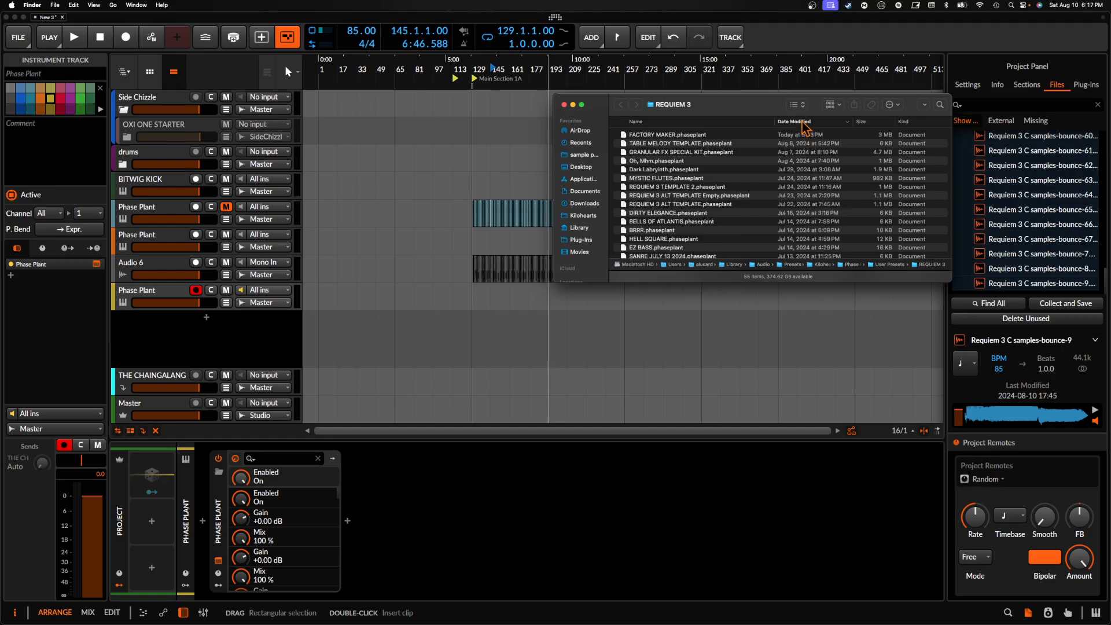
click(666, 145)
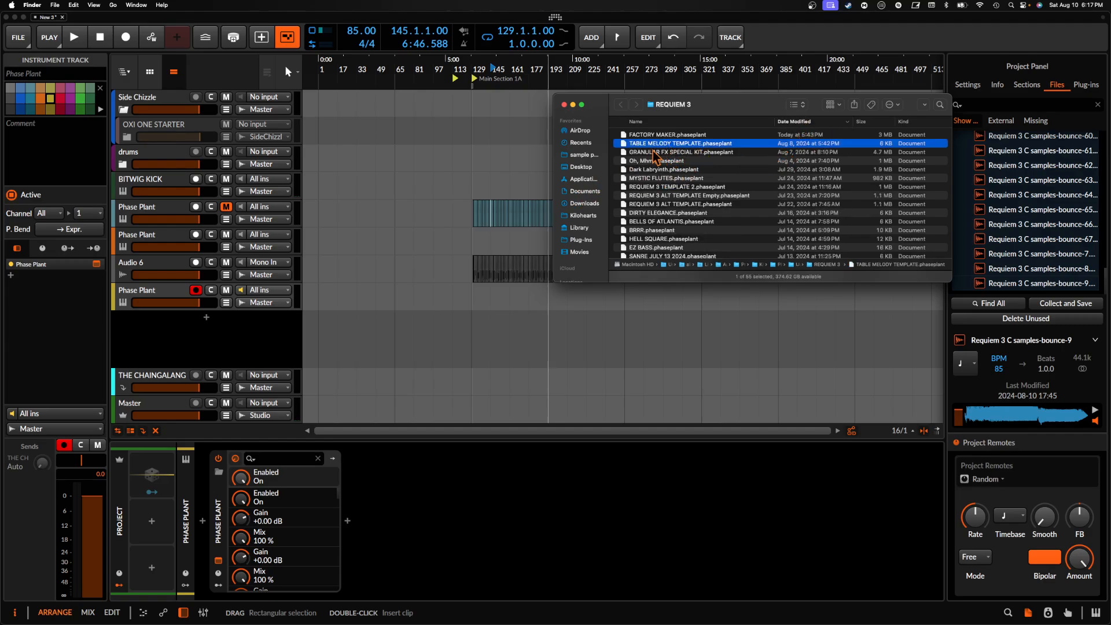
click(654, 153)
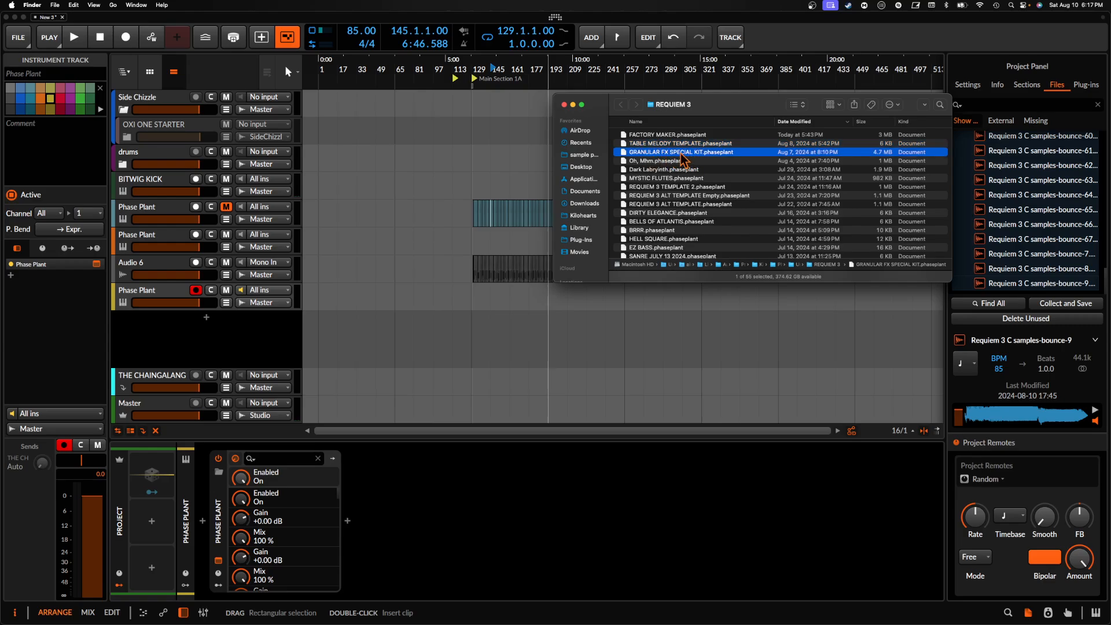
- Return to Phase Plant, load the GRANULAR FX SPECIAL KIT preset from REQUIEM 3 and close the preset browser
click(157, 291)
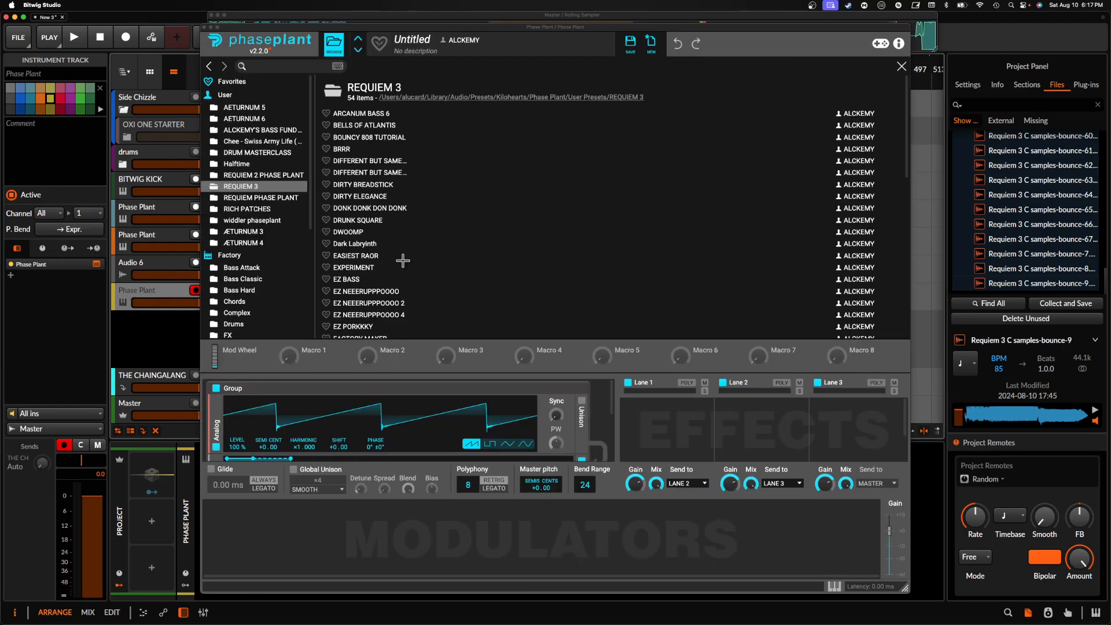
scroll(398, 245, down, 1)
scroll(399, 245, down, 5)
click(373, 213)
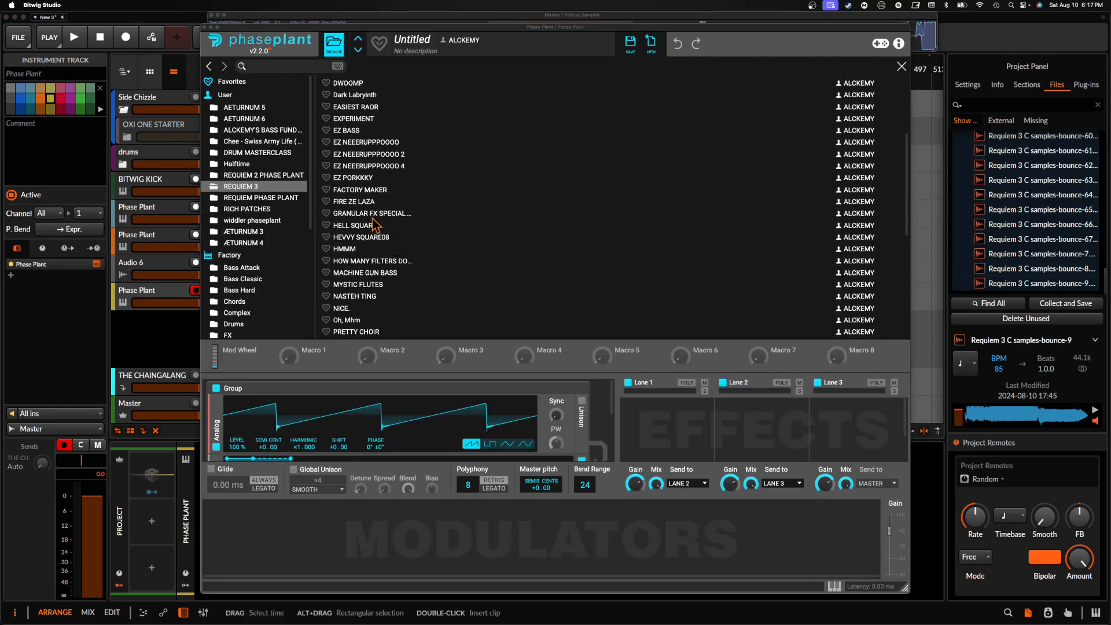
click(341, 54)
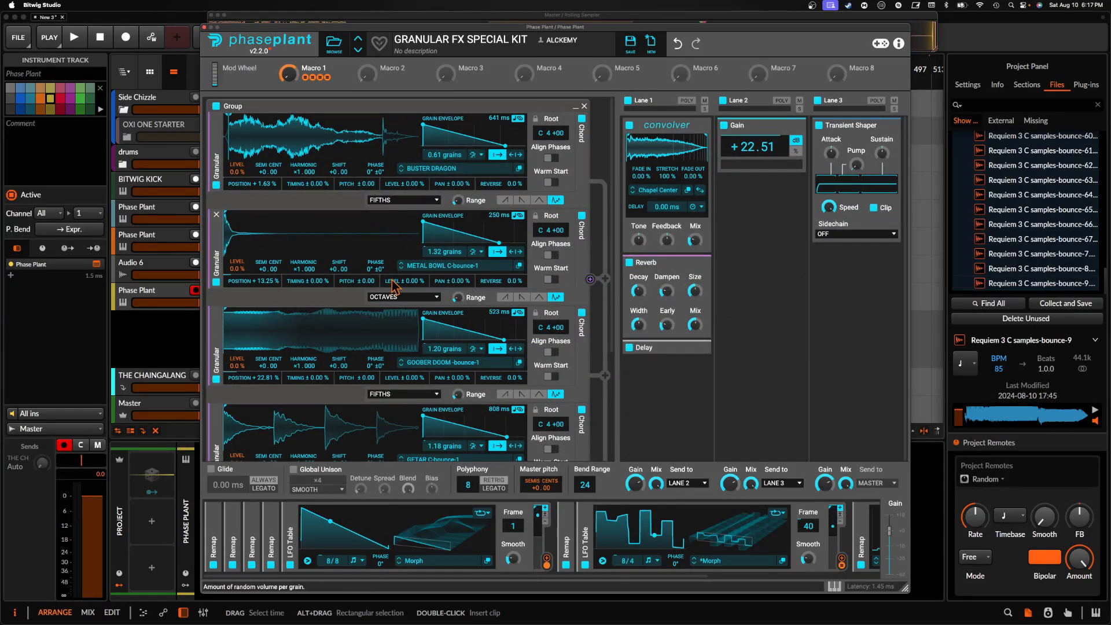
- Look through the preset's granular generators and modulators, and bypass the second LFO Table modulator
scroll(392, 284, down, 3)
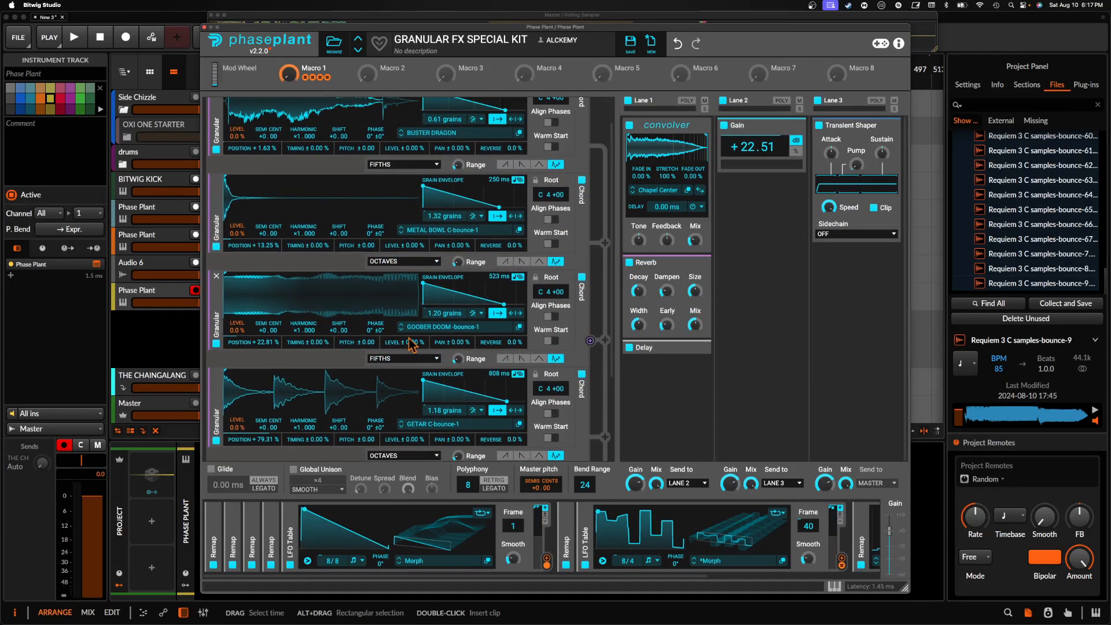
scroll(414, 219, down, 3)
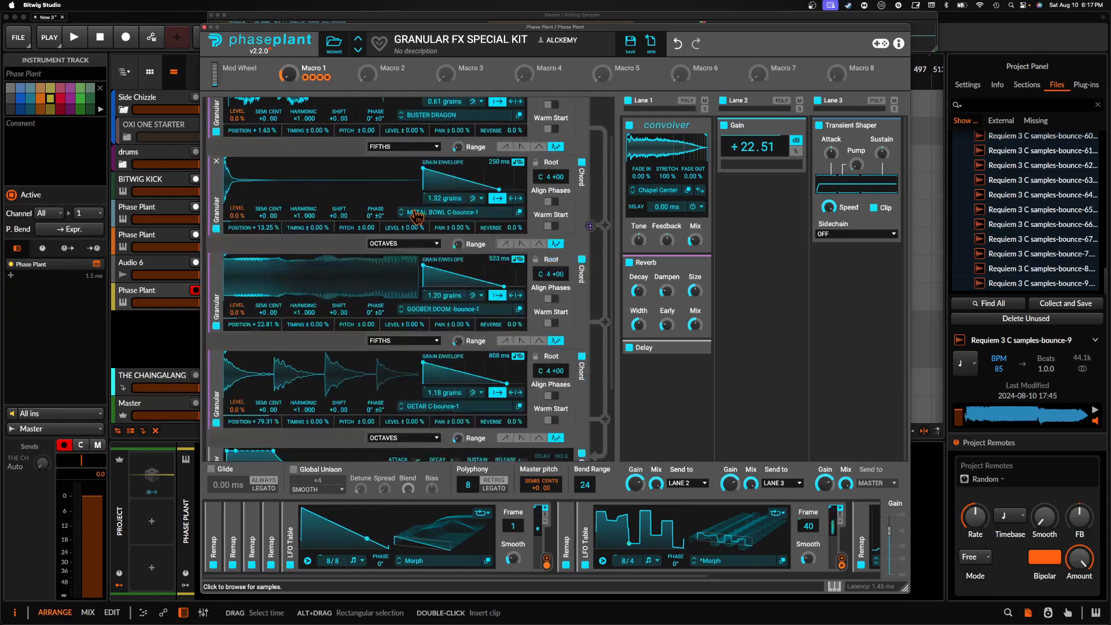
scroll(415, 219, down, 6)
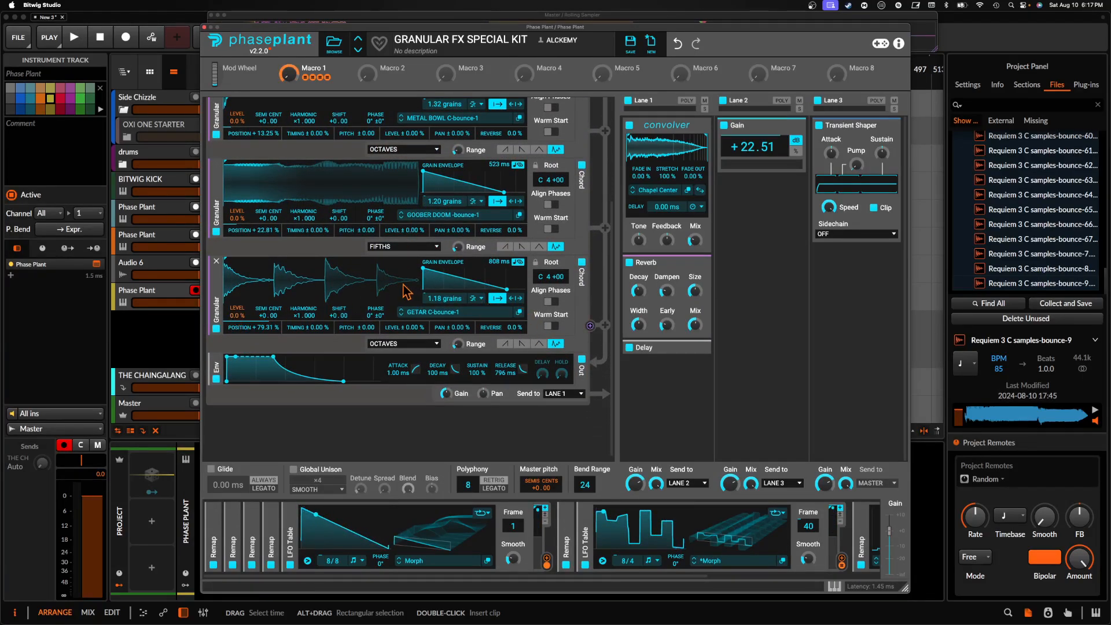
scroll(408, 291, up, 12)
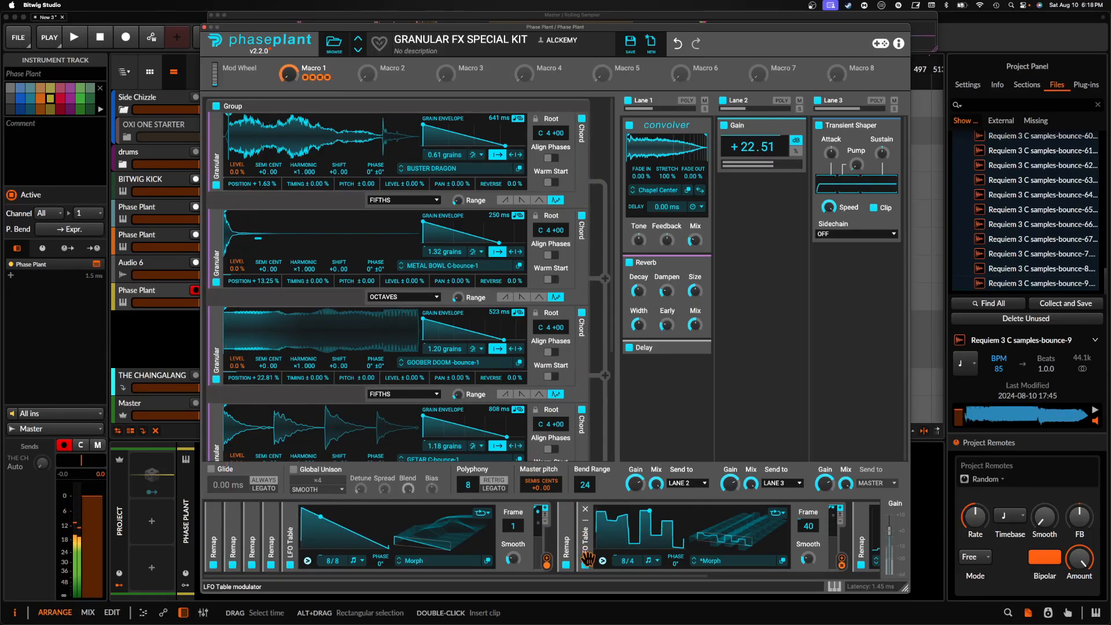
click(586, 565)
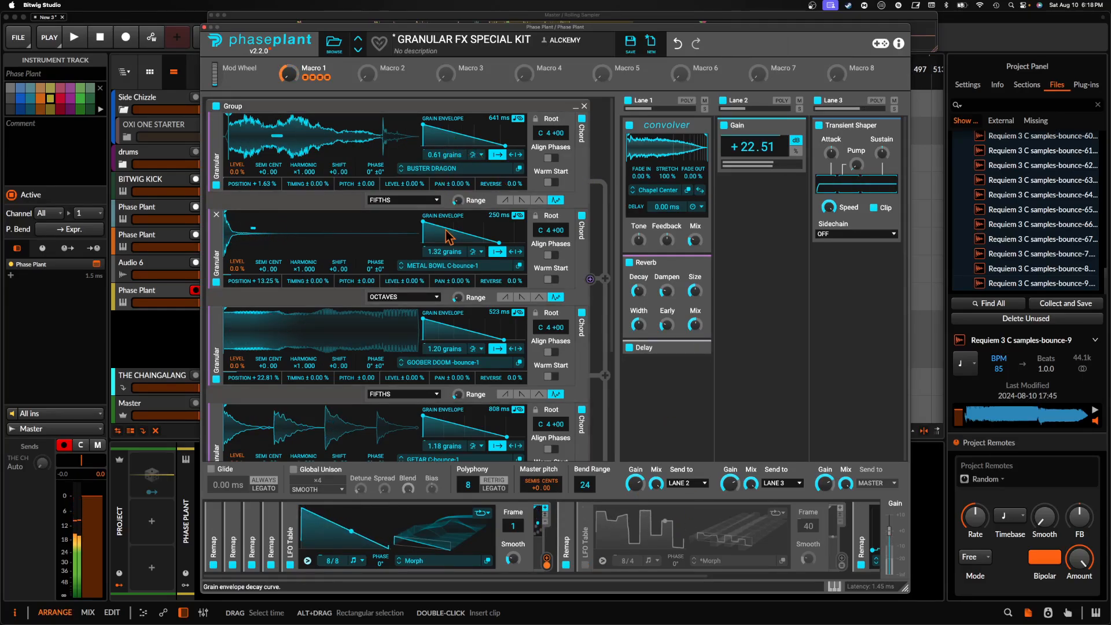
scroll(517, 546, right, 5)
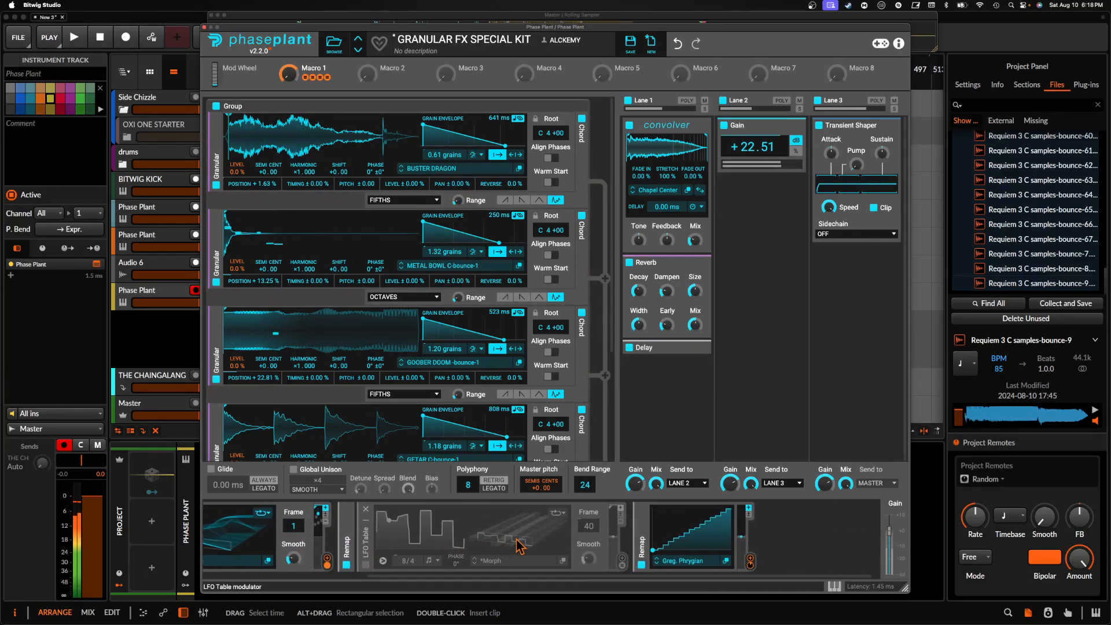
scroll(518, 546, left, 5)
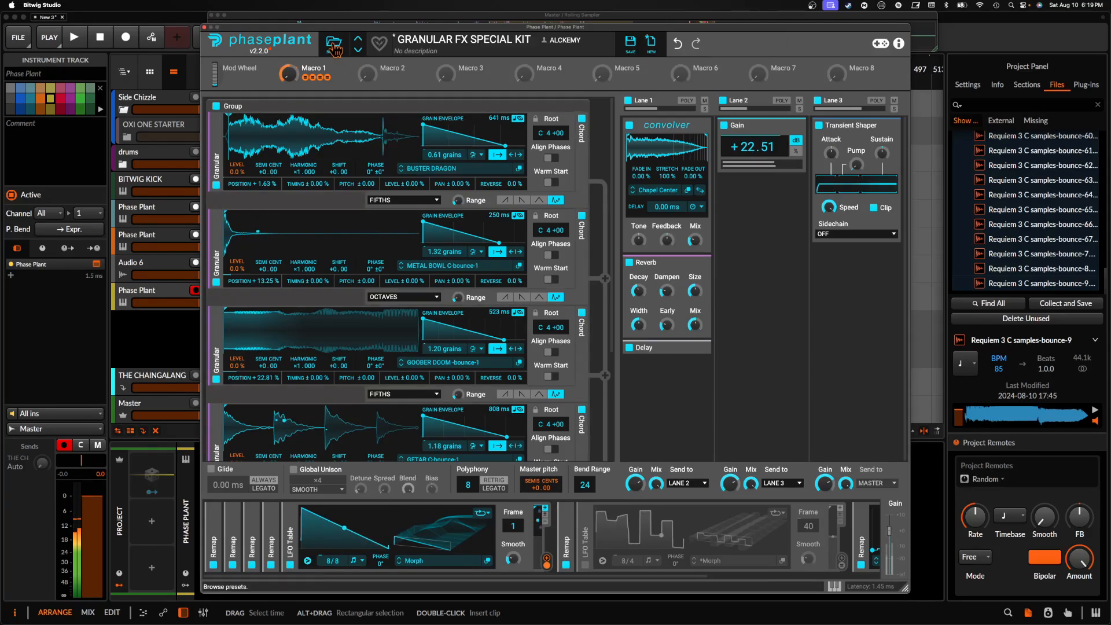
- Search the presets for "MELOY", load TABLE MELODY TEMPLATE and close the preset browser
click(333, 46)
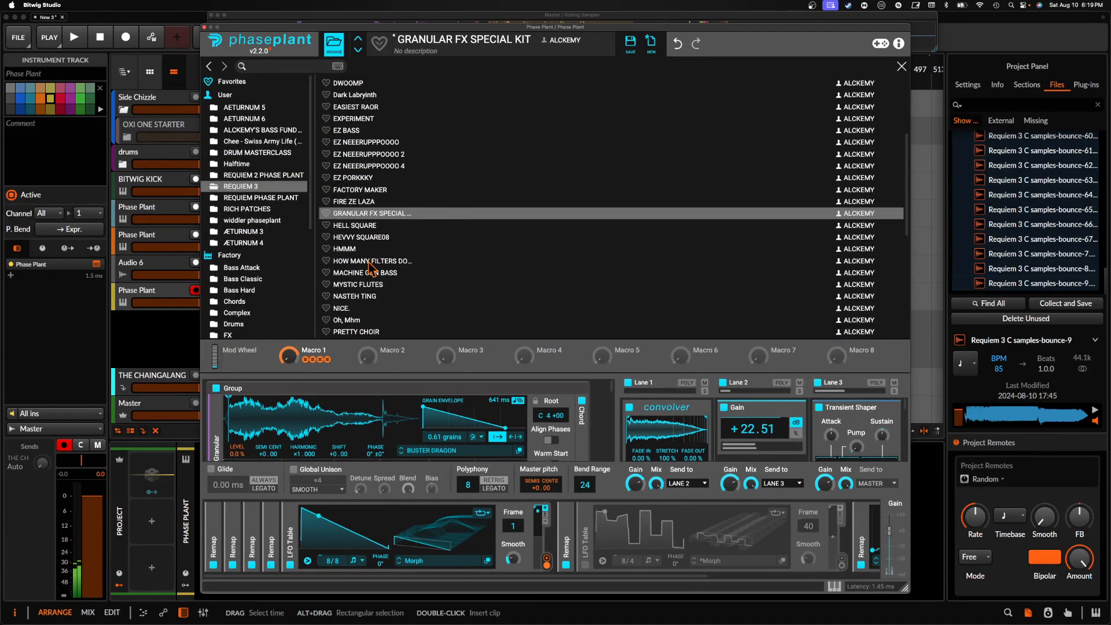
scroll(373, 255, up, 5)
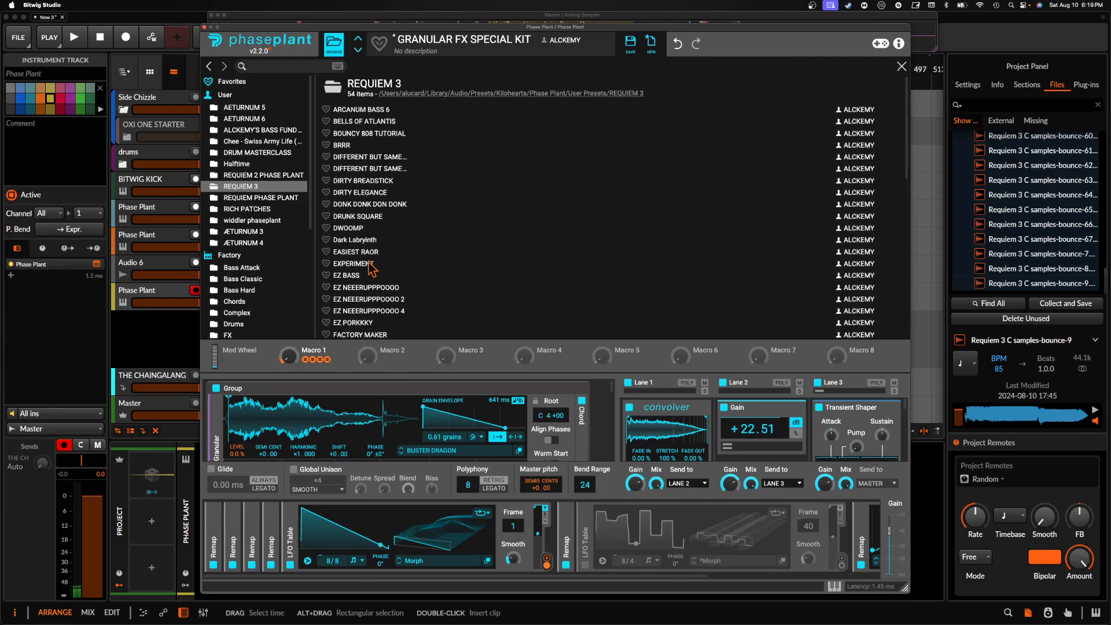
scroll(378, 239, down, 10)
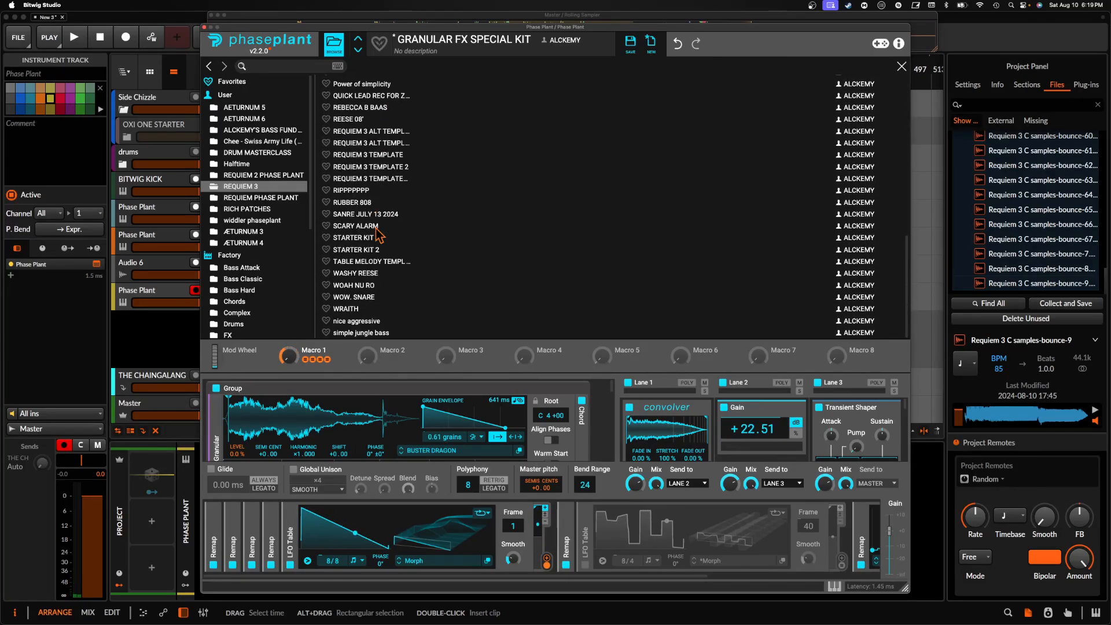
click(232, 82)
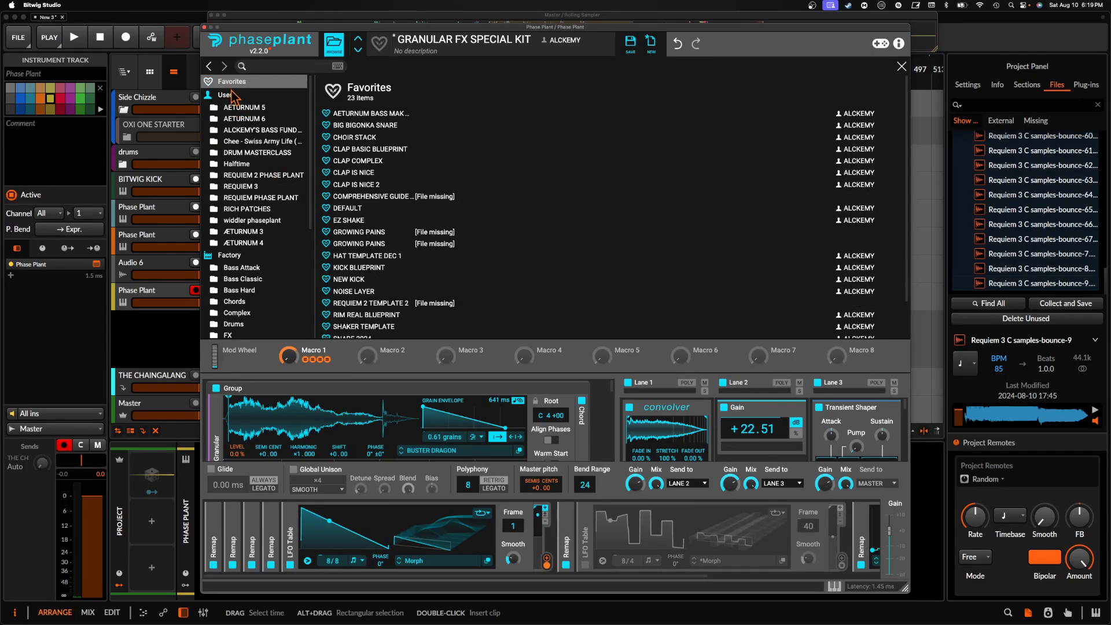
click(266, 97)
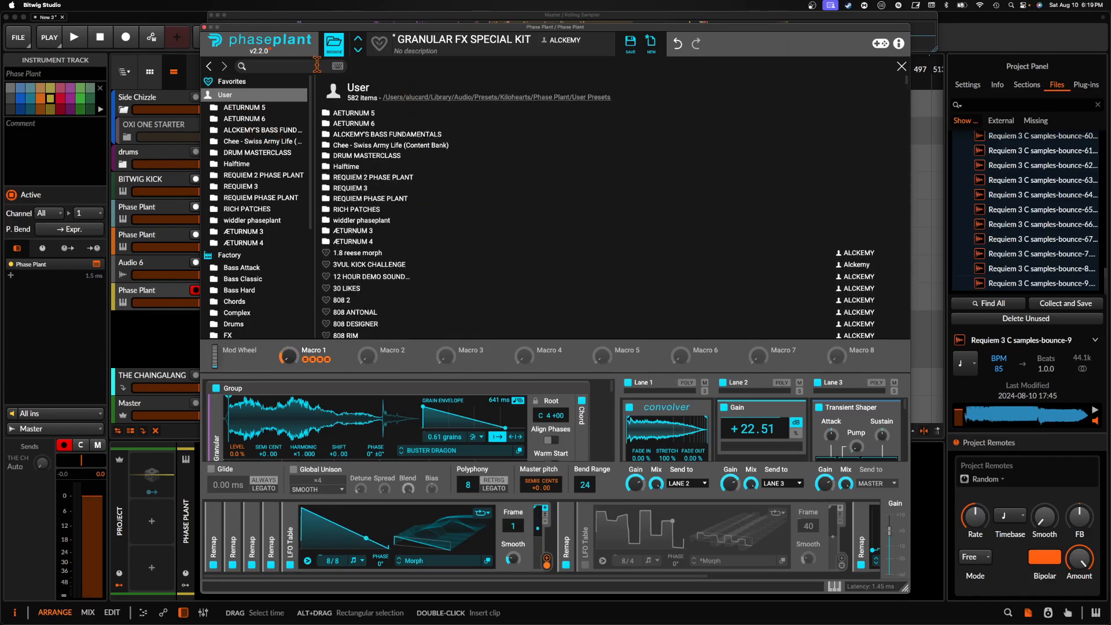
click(311, 66)
text(MELOY)
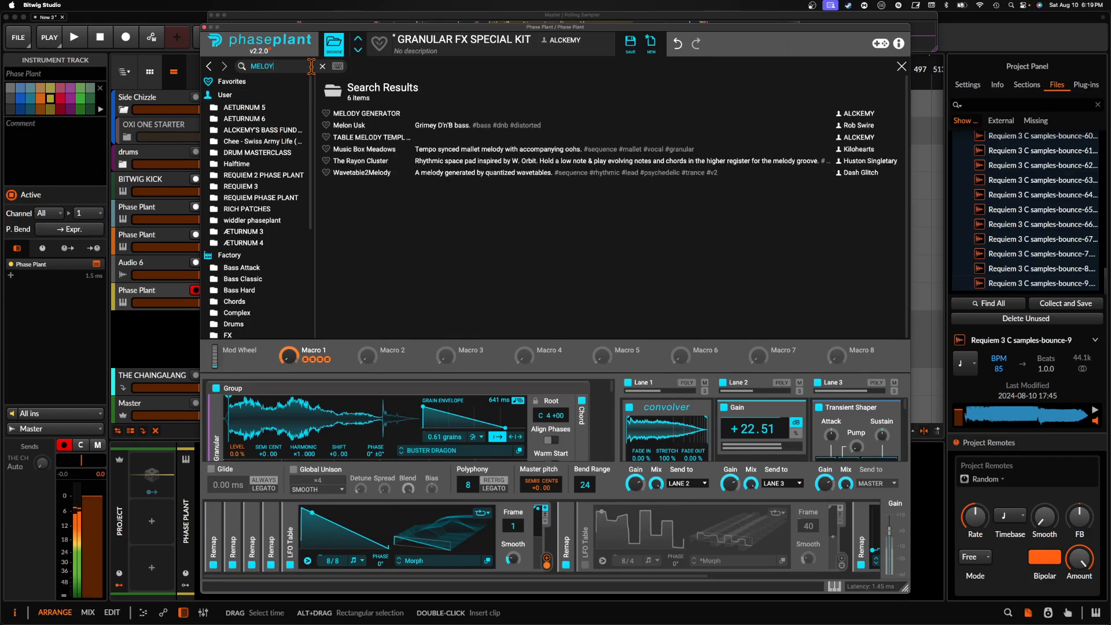
click(391, 138)
click(334, 44)
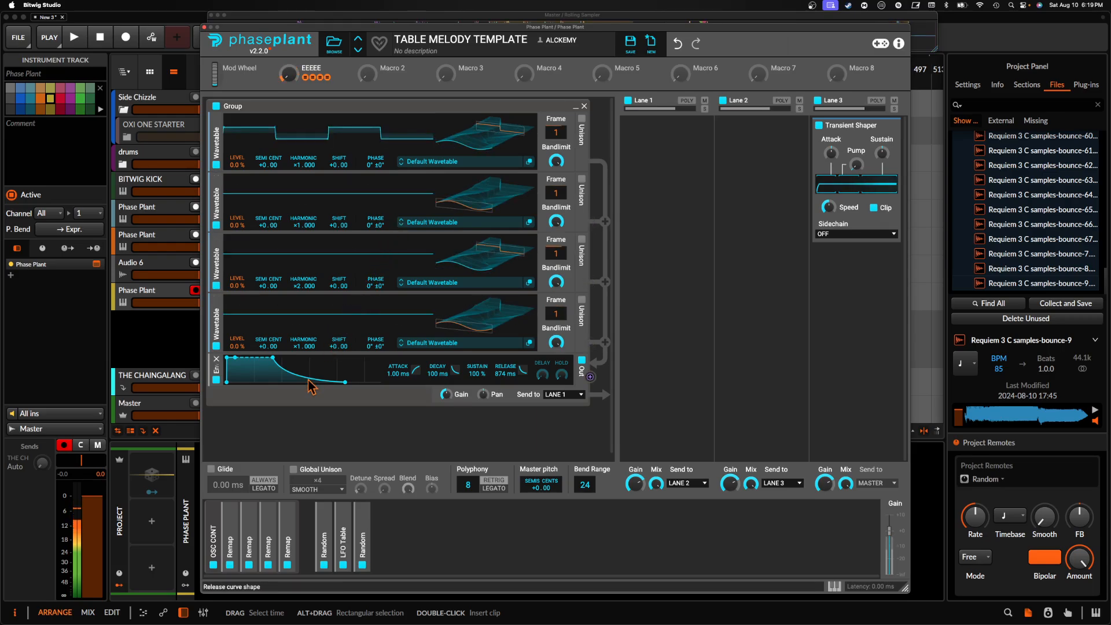
- Bypass the LFO Table modulator and re-enable it to compare the melody with and without it
click(343, 566)
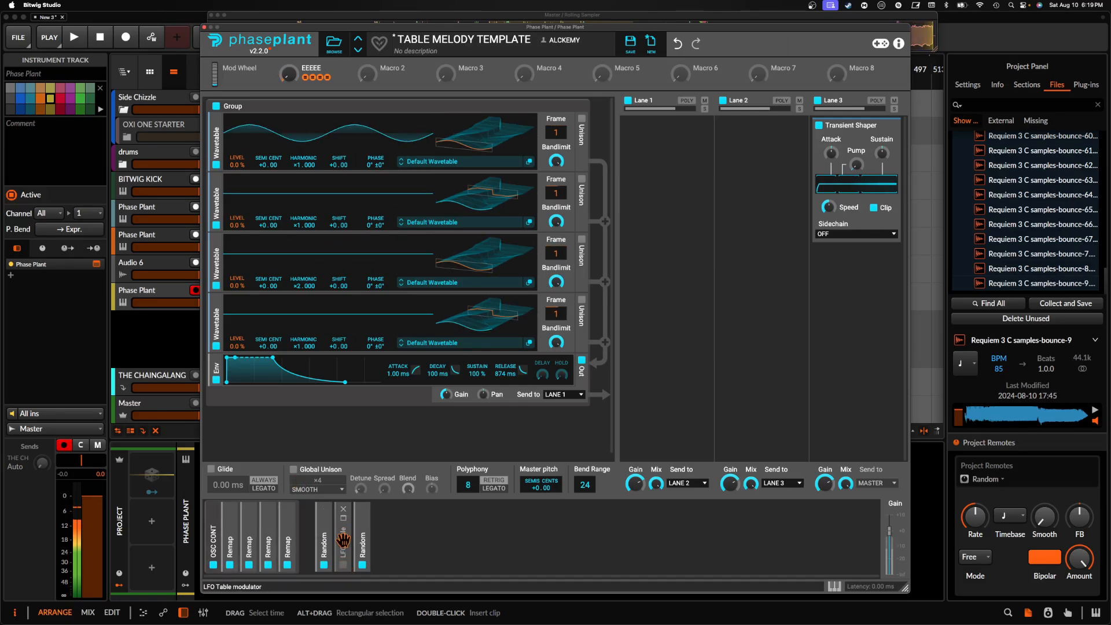
click(343, 565)
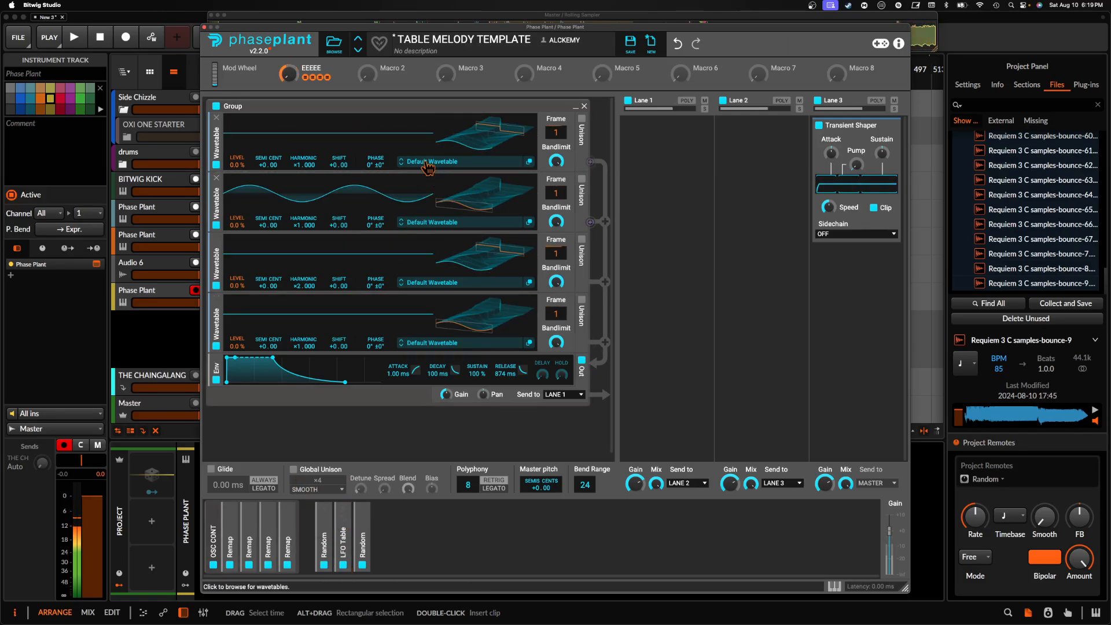
- Close the Phase Plant window and select the Audio 6 track
click(205, 26)
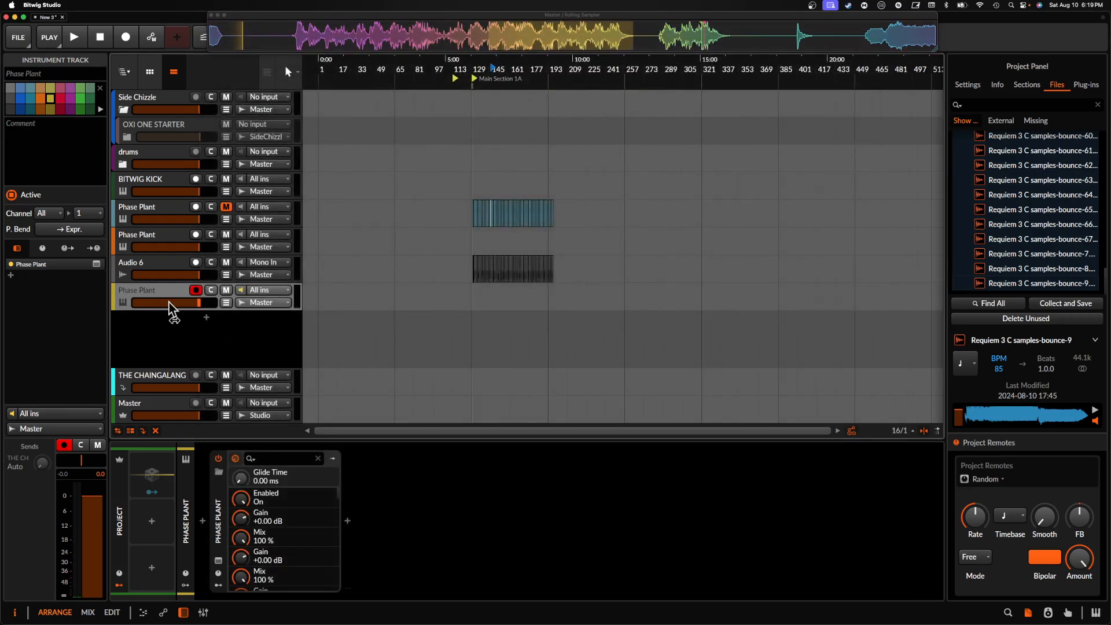
click(165, 270)
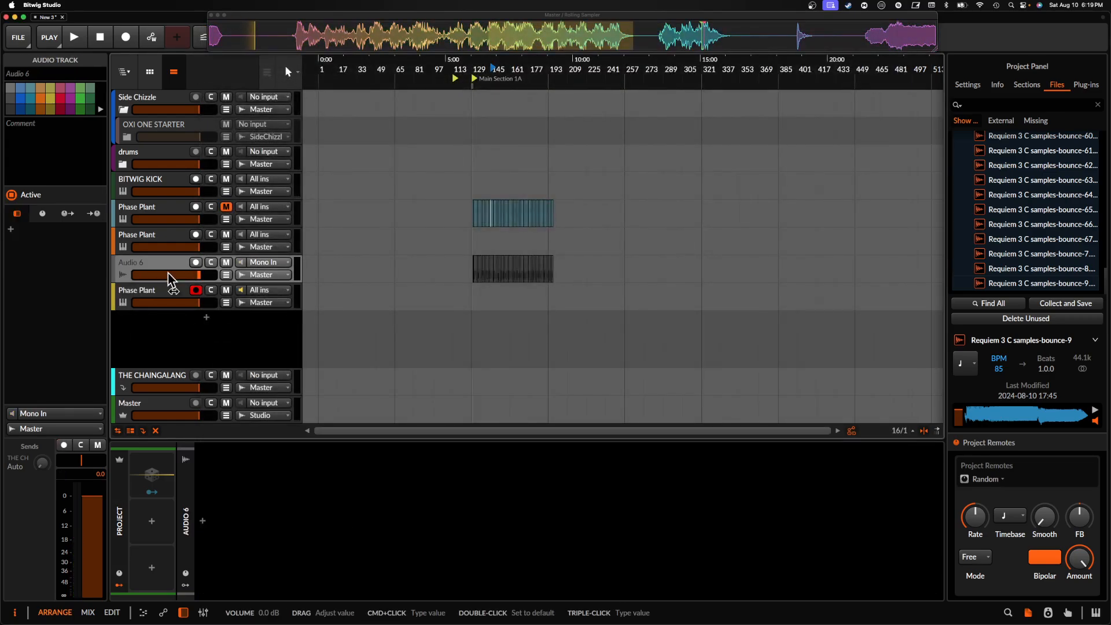